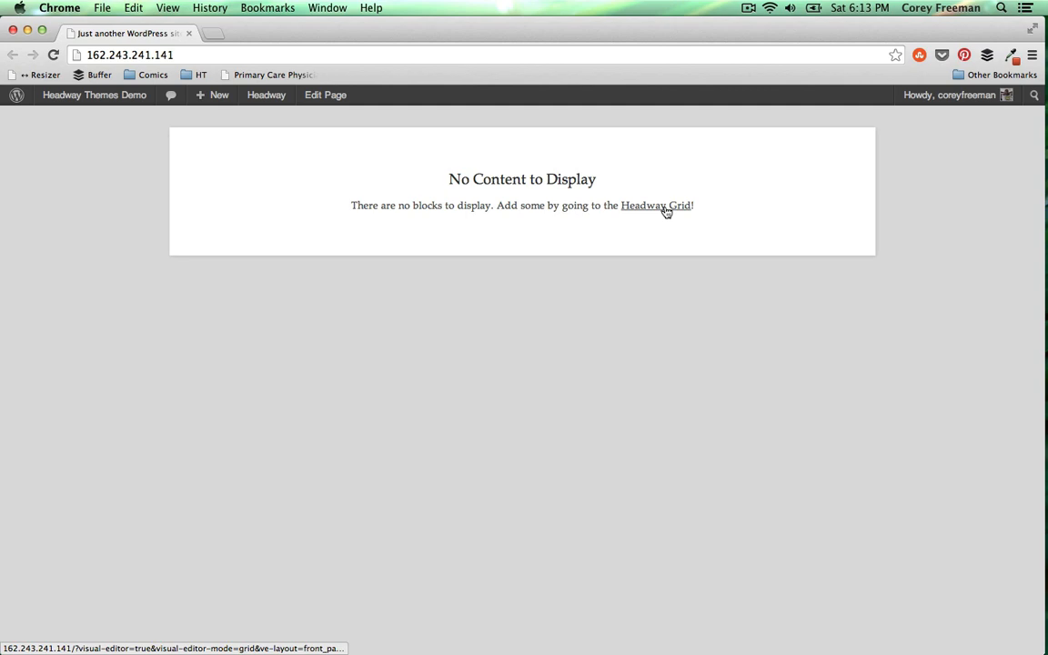
Open the Headway Grid for the front page with an empty grid and check the list of page layouts
click(666, 209)
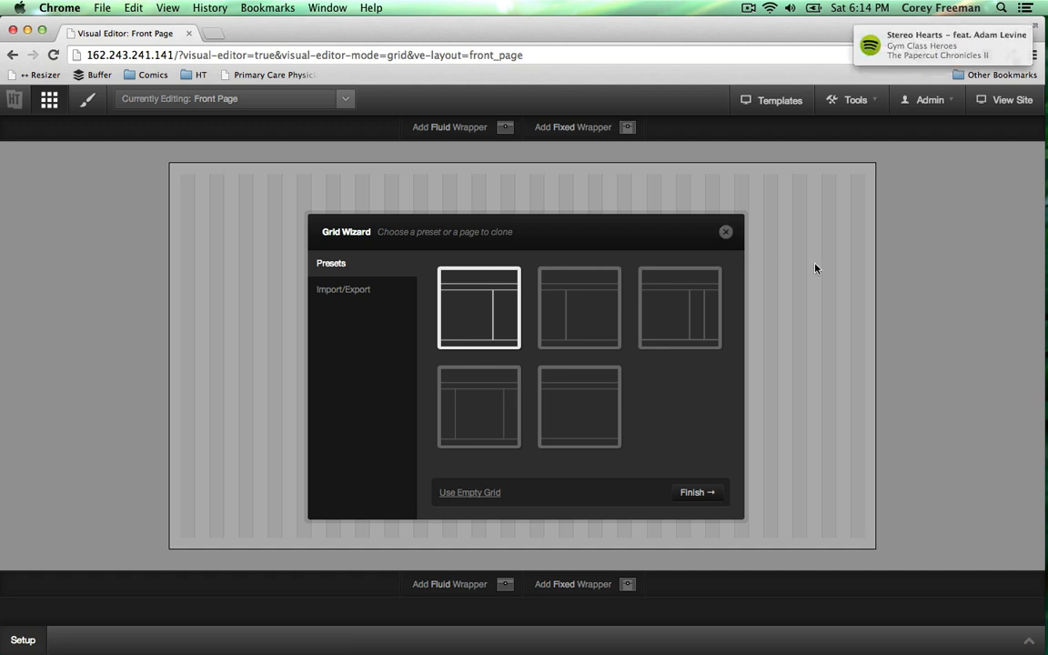
click(726, 233)
click(350, 104)
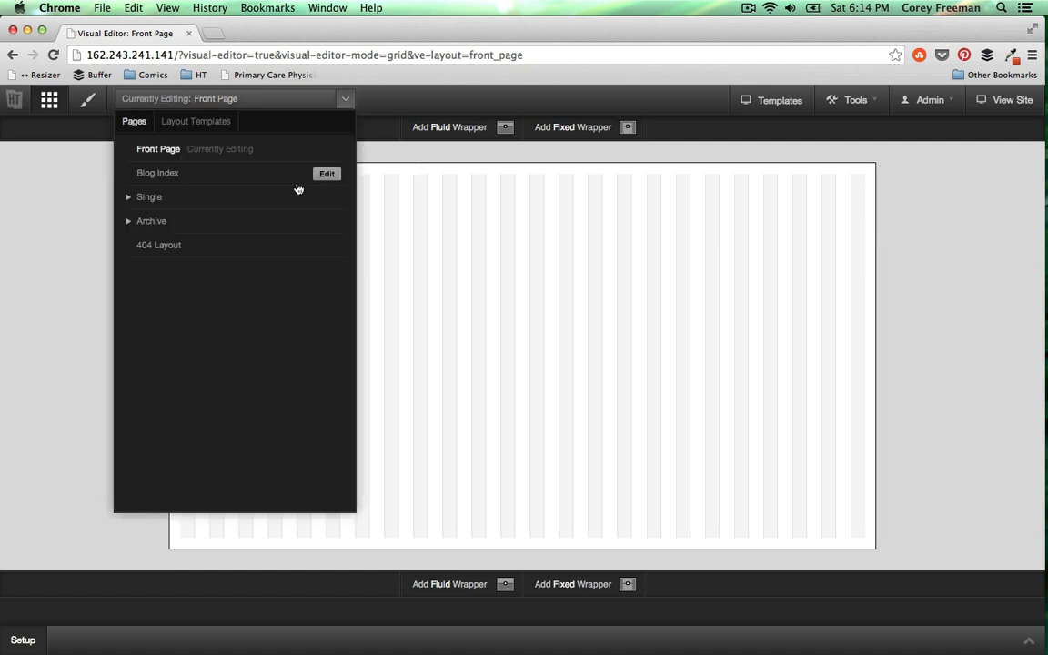
click(575, 250)
Open the WordPress dashboard's Reading Settings
mouse_move(922, 103)
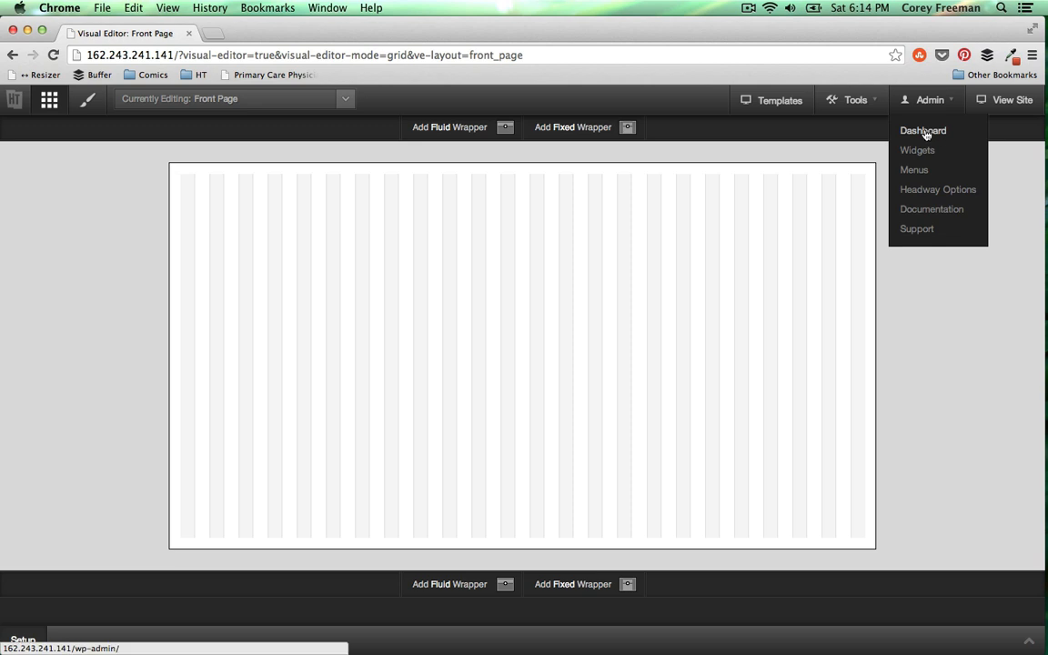
click(924, 134)
drag(234, 33, 127, 34)
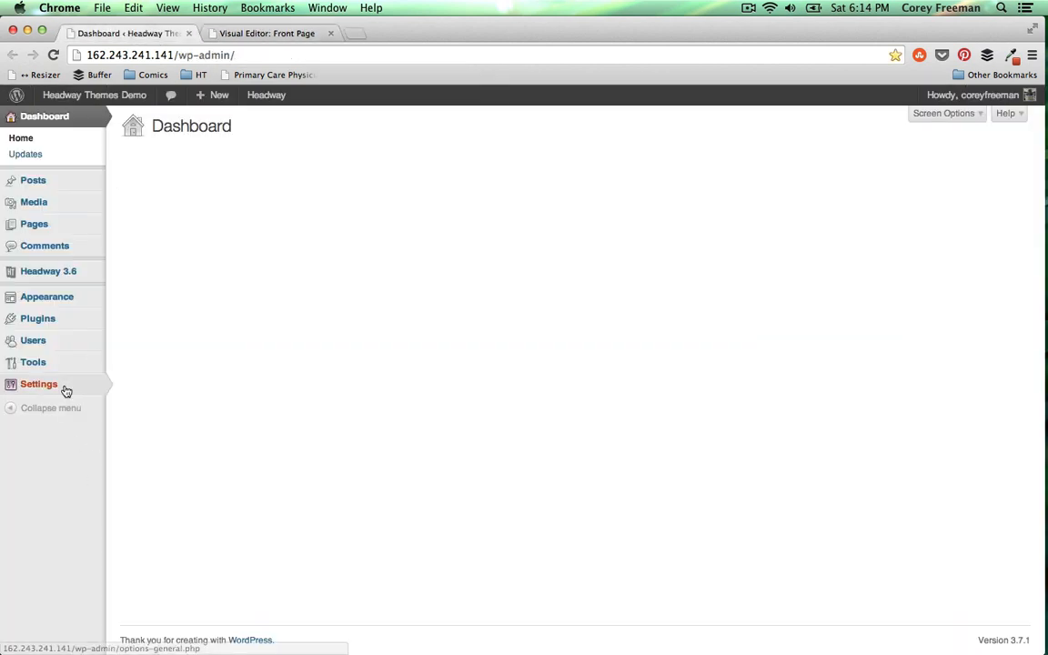
mouse_move(65, 389)
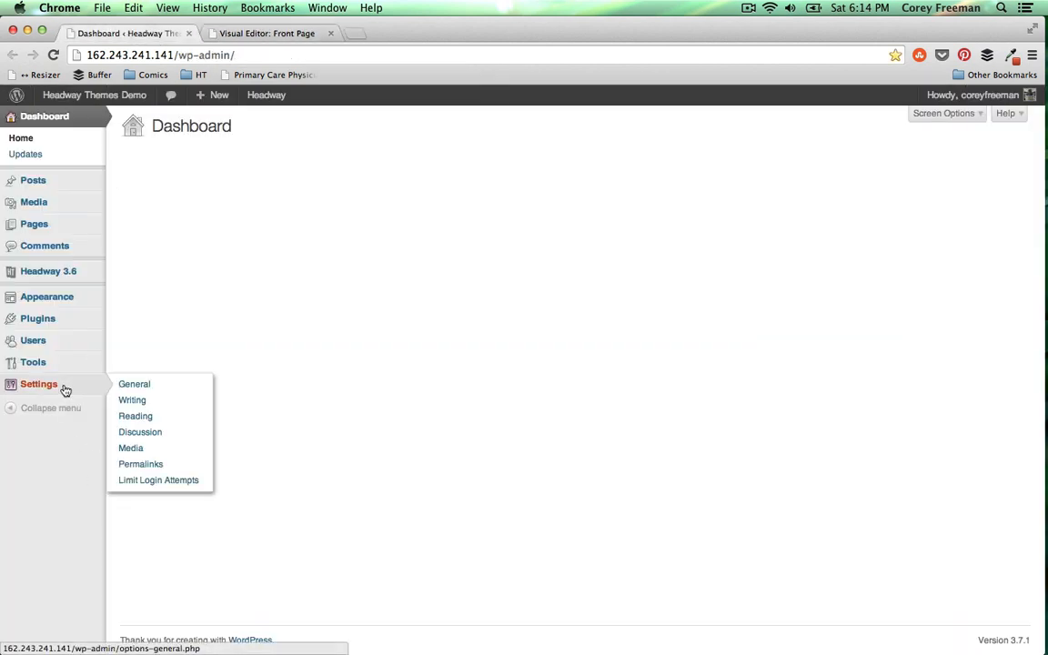
click(136, 417)
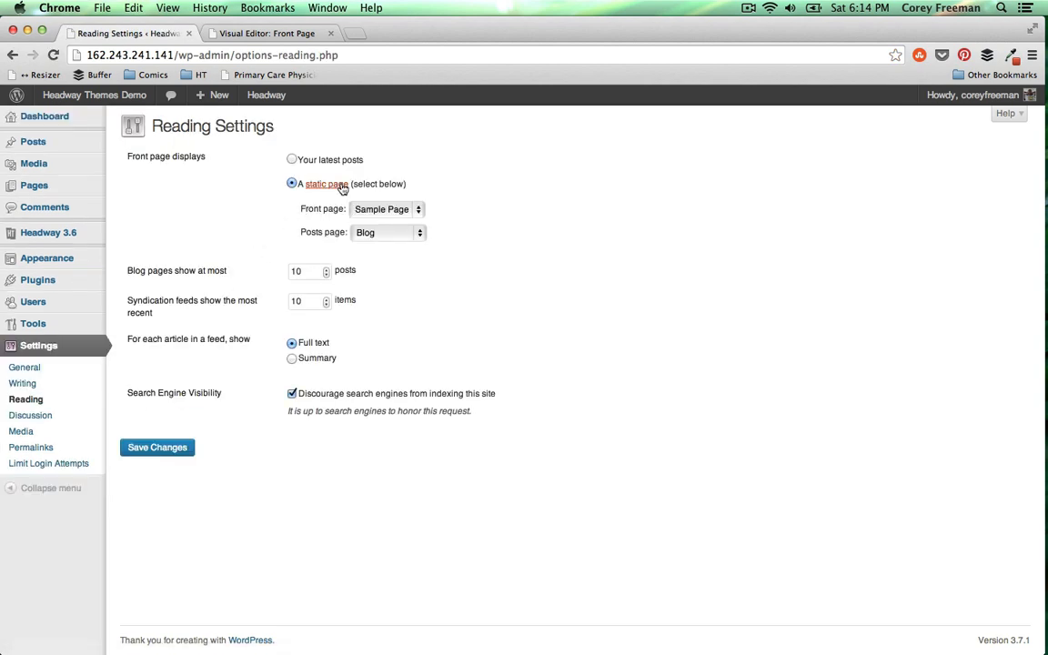
Look at the site's list of pages in a separate tab and return to the Reading Settings
super+click(344, 185)
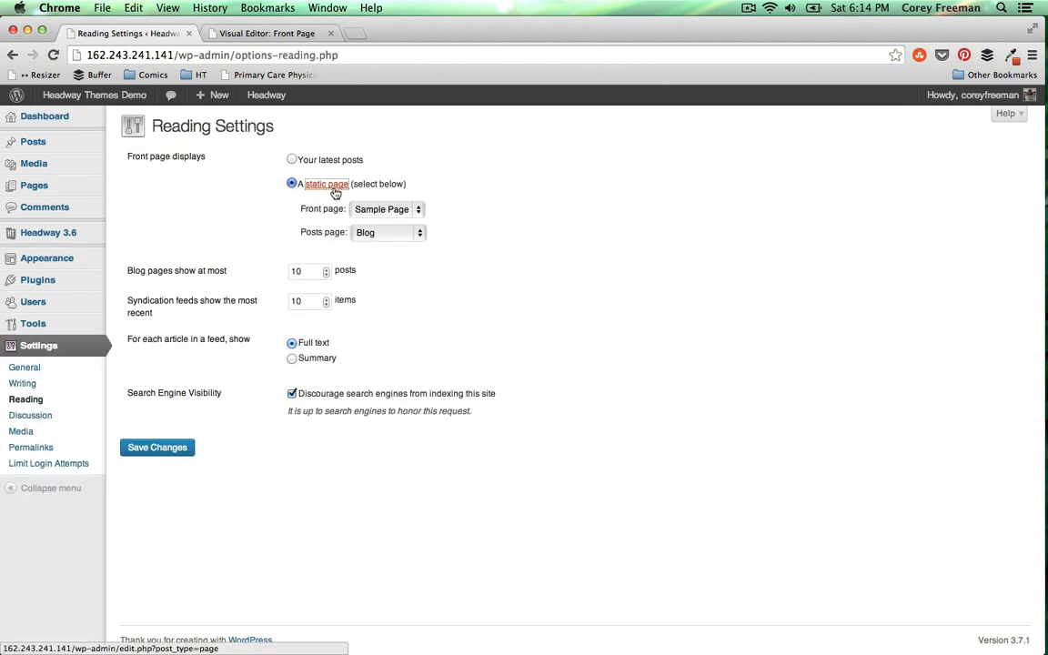
click(273, 34)
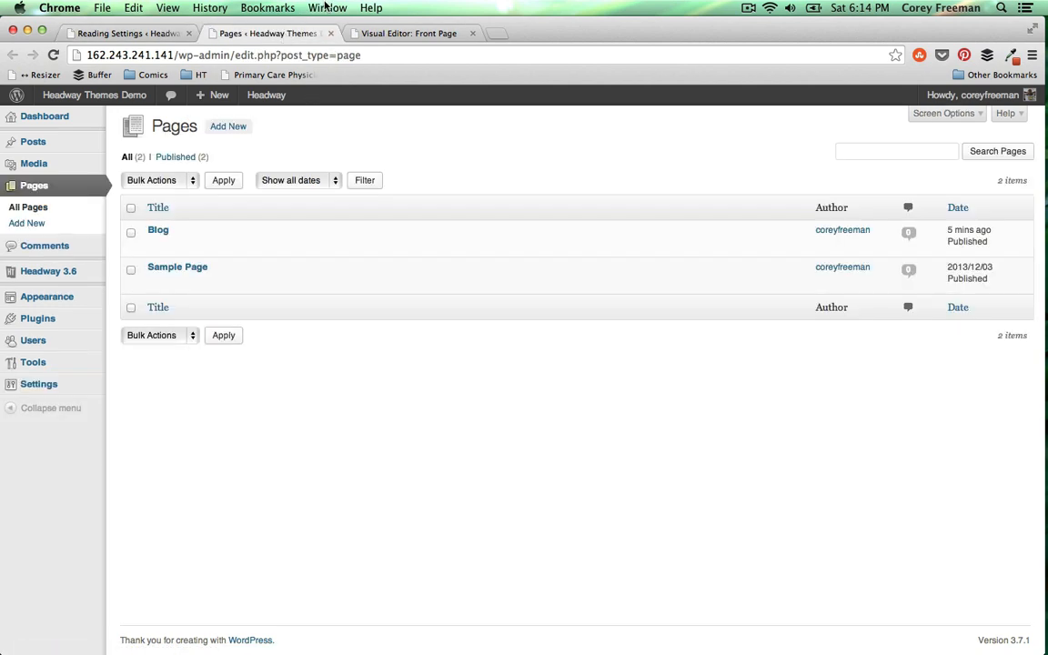
click(330, 33)
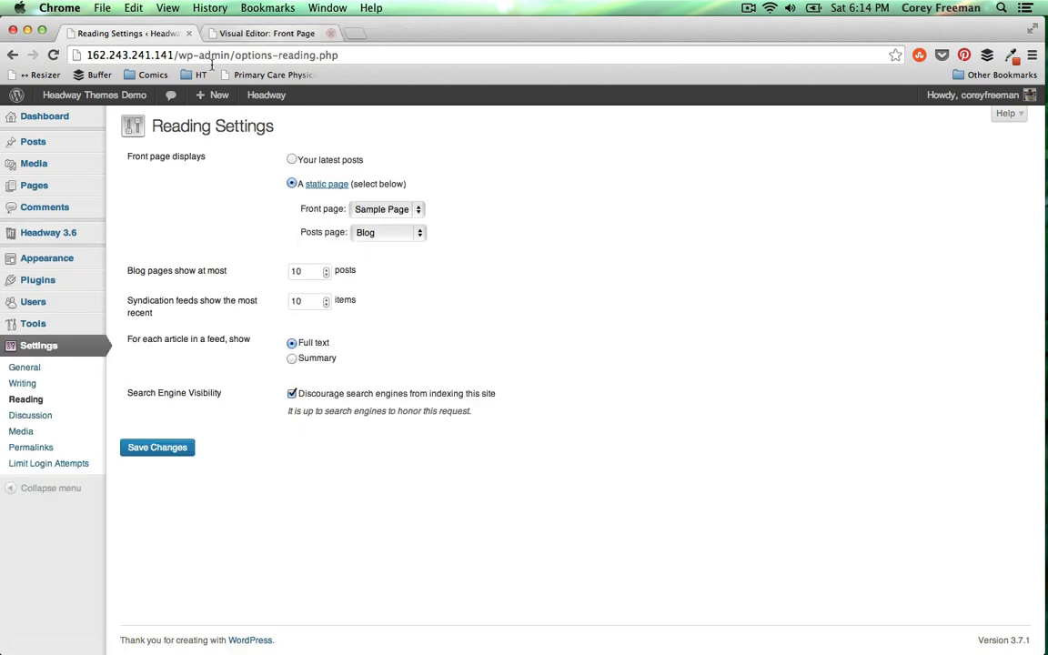
Check the page choices for the static front page and the posts page, and return to the visual editor
click(380, 213)
click(380, 211)
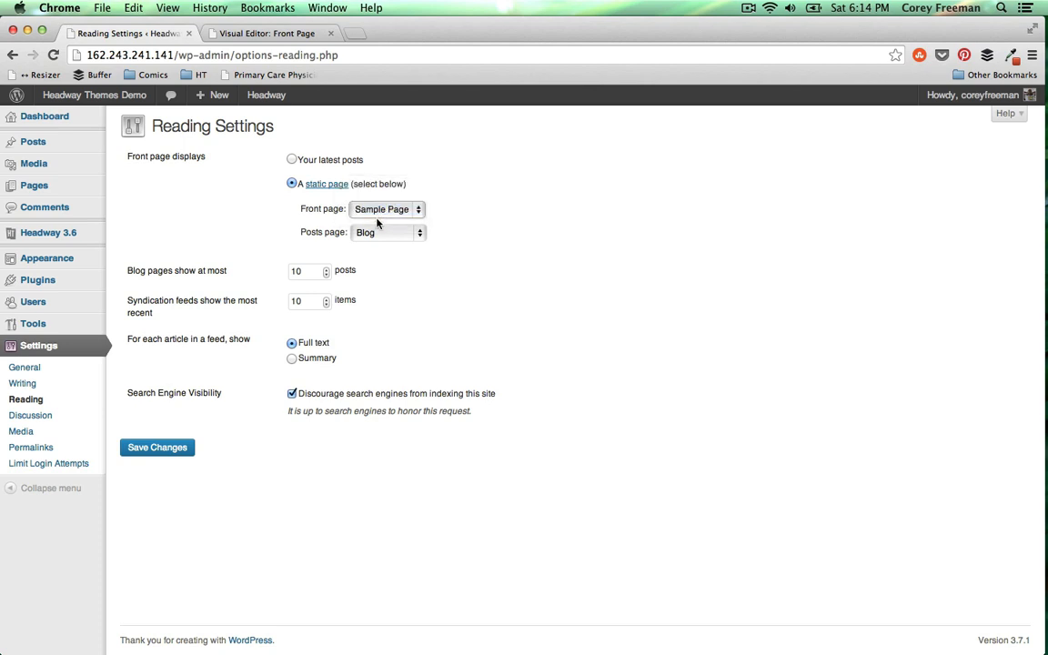
click(374, 233)
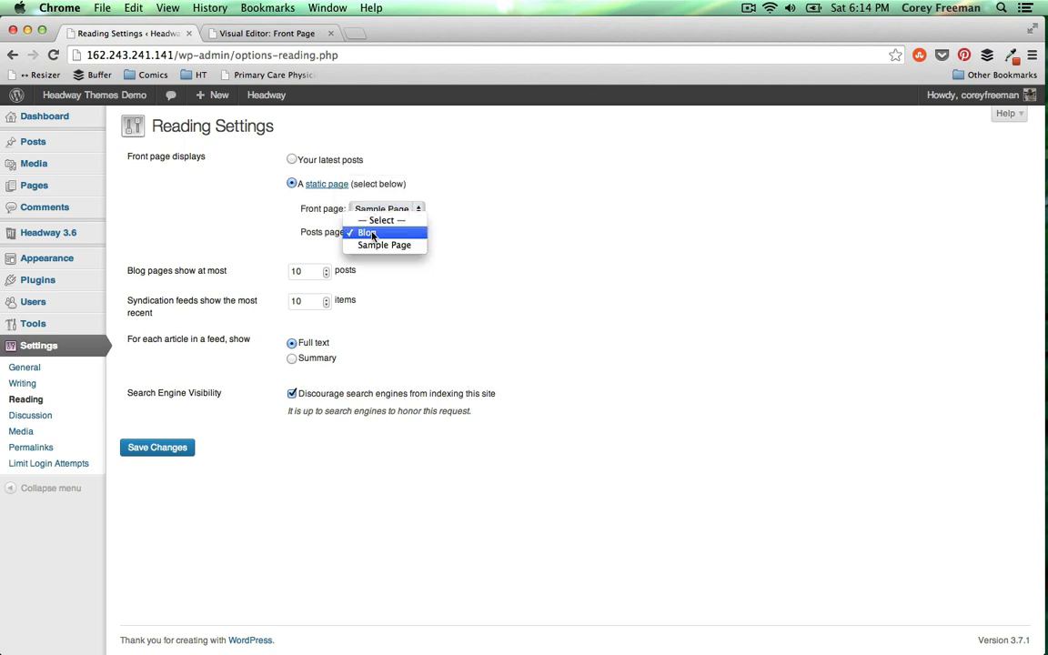
click(372, 233)
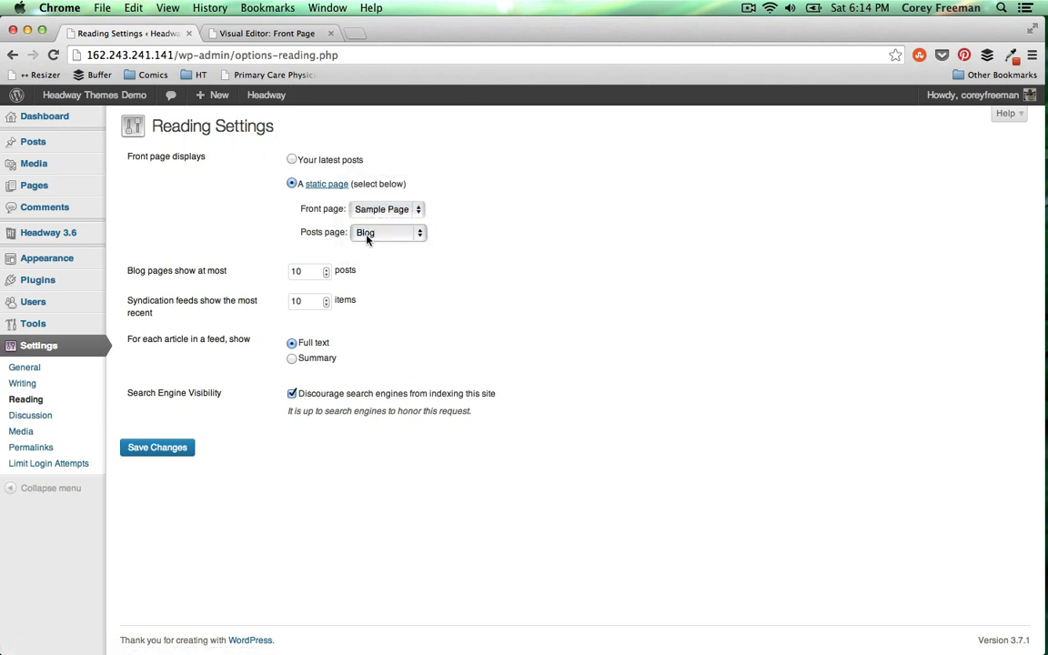
click(189, 33)
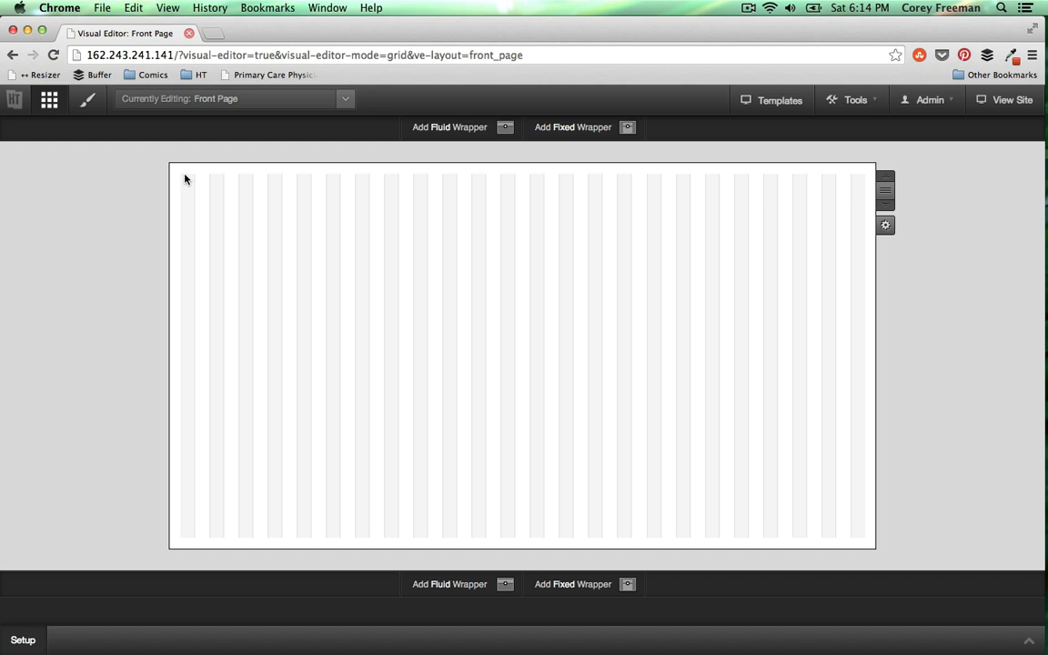
Add a full-width Header block about 940 × 80 px at the top of the grid and a full-width Navigation block about 30 px high beneath it
mouse_move(185, 180)
mouse_down()
mouse_move(815, 245)
mouse_move(845, 222)
mouse_move(882, 240)
mouse_up()
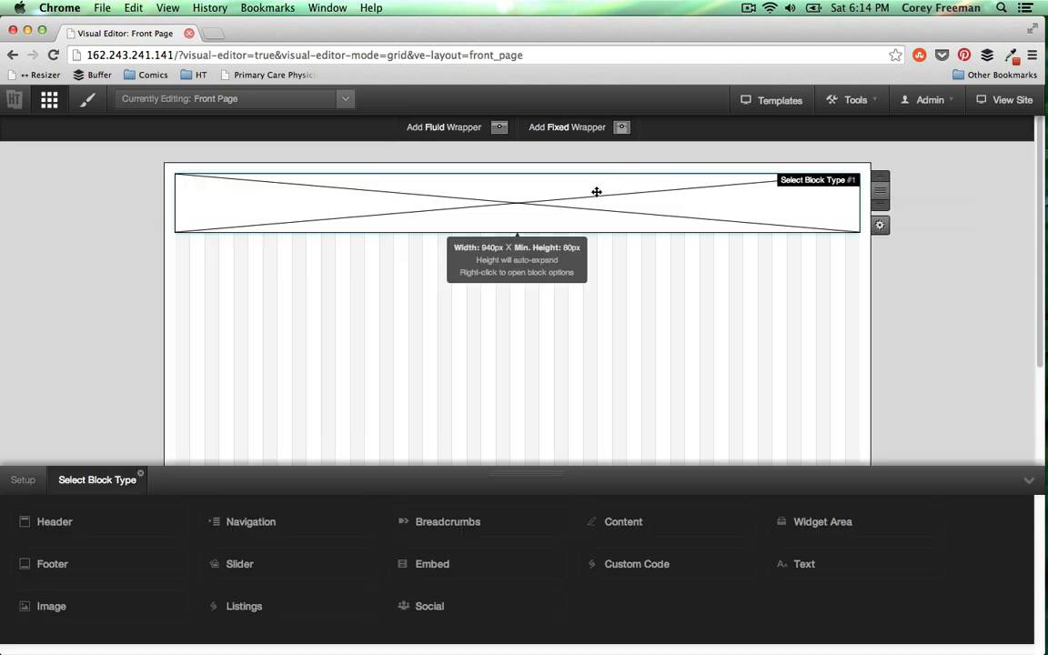
click(134, 531)
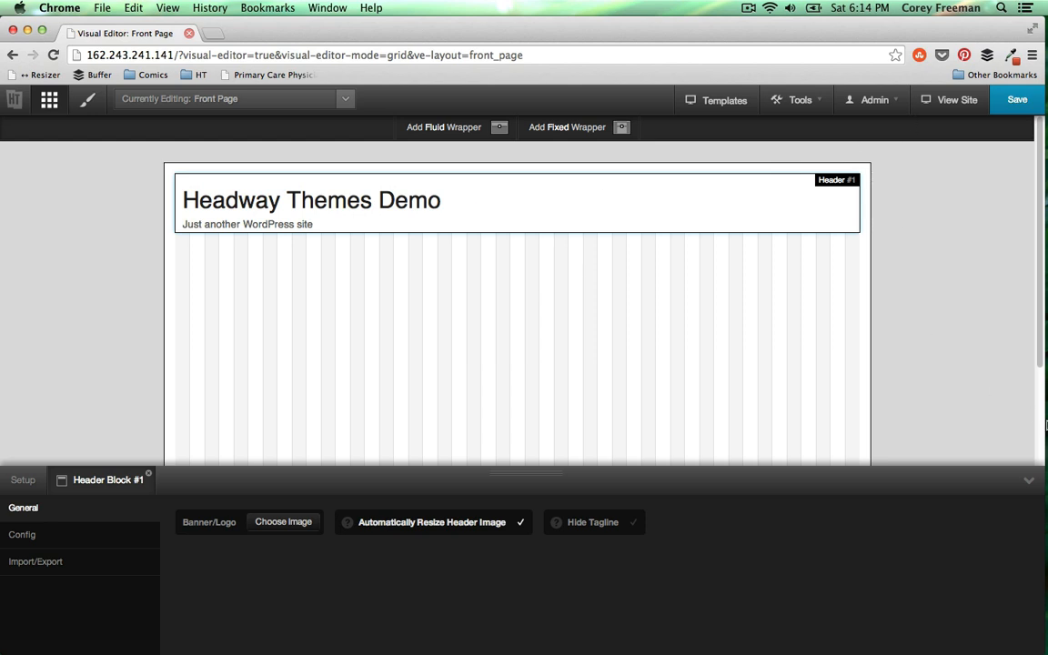
click(1029, 480)
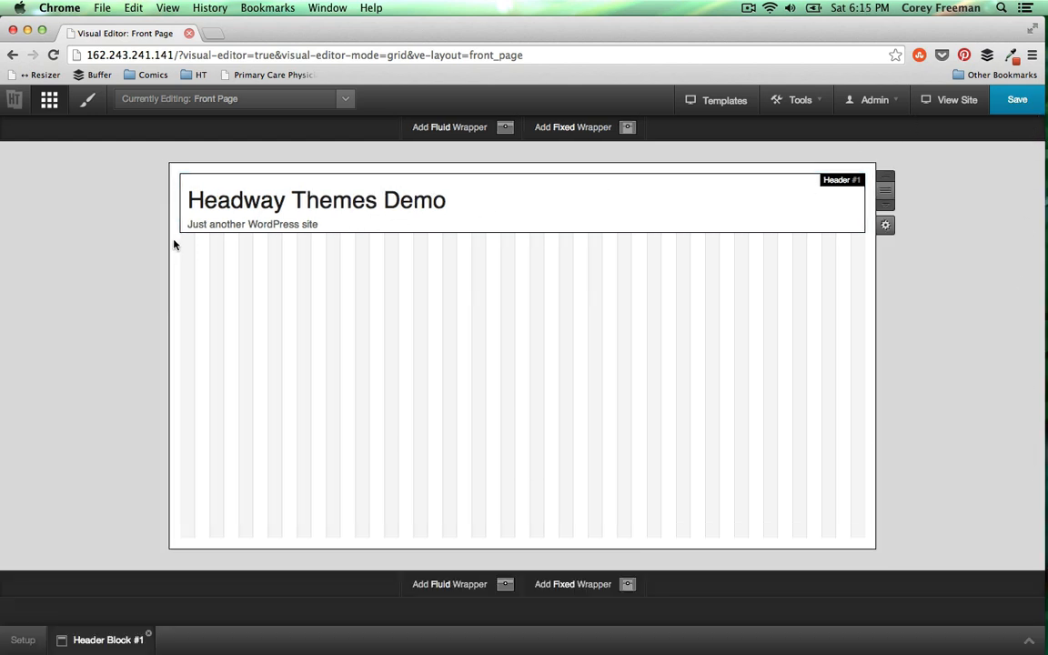
drag(181, 241, 891, 271)
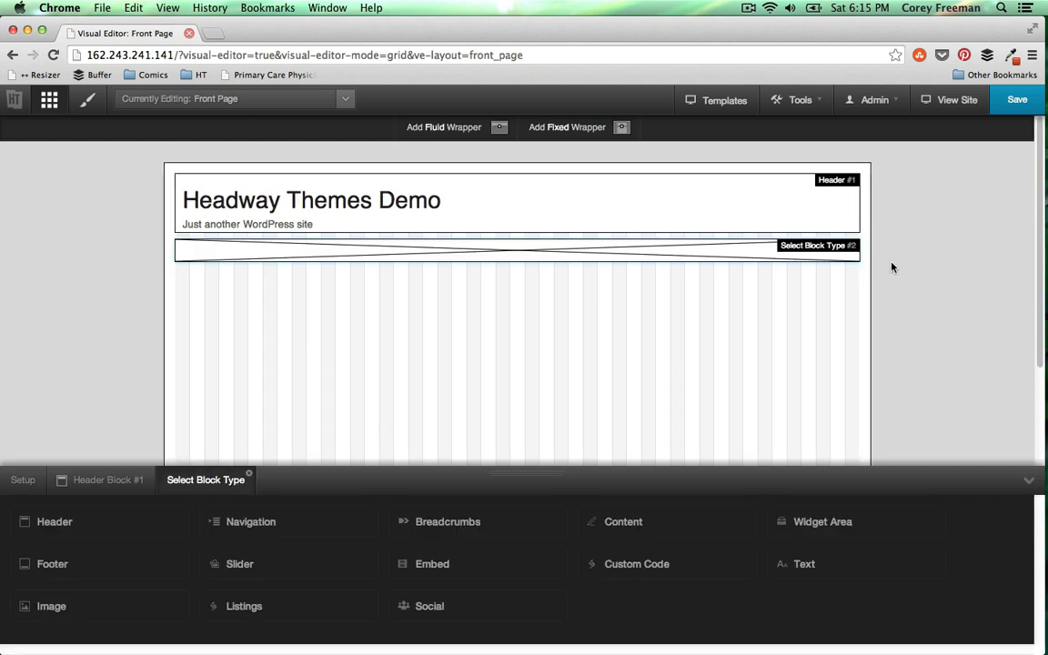
click(240, 532)
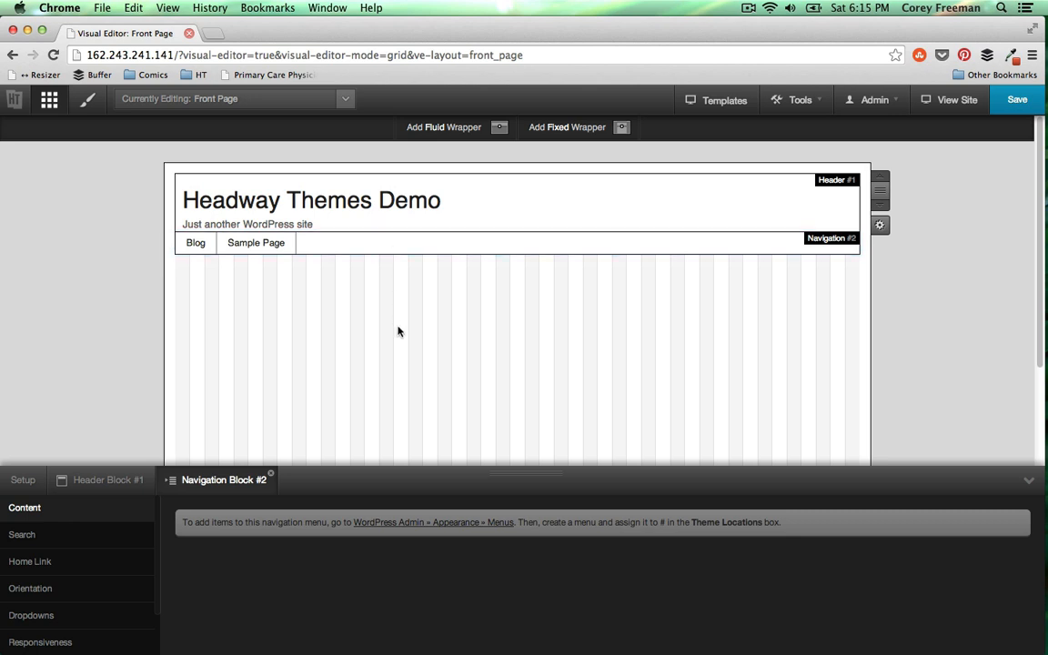
Add a Content block about 540 × 290 px below the navigation, aligned with the grid's left edge
scroll(391, 328, down, 1)
drag(180, 237, 572, 441)
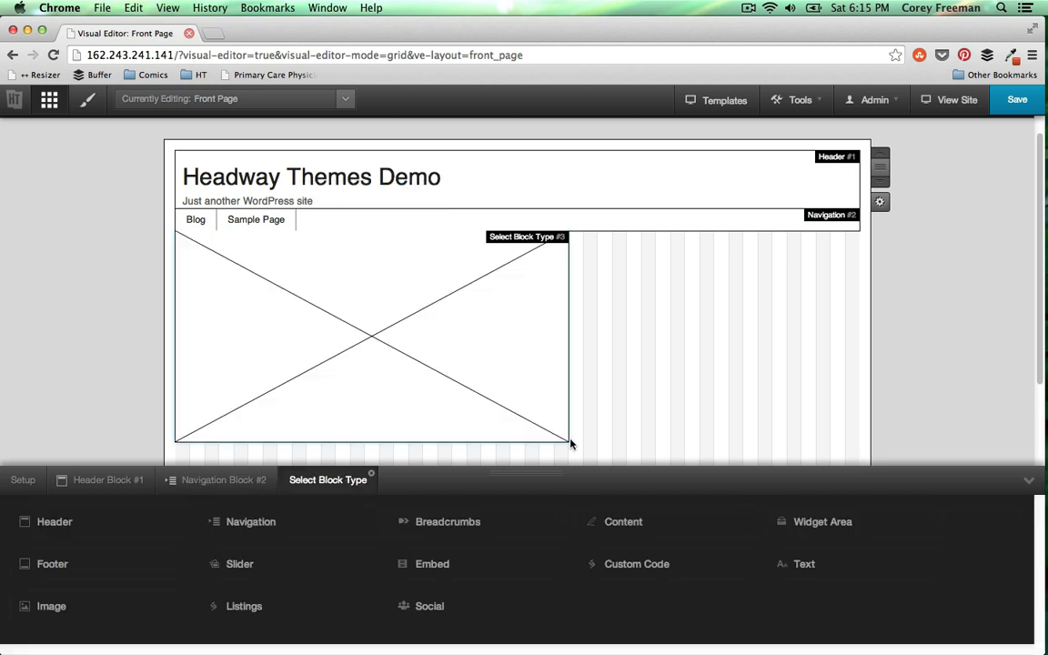
click(641, 525)
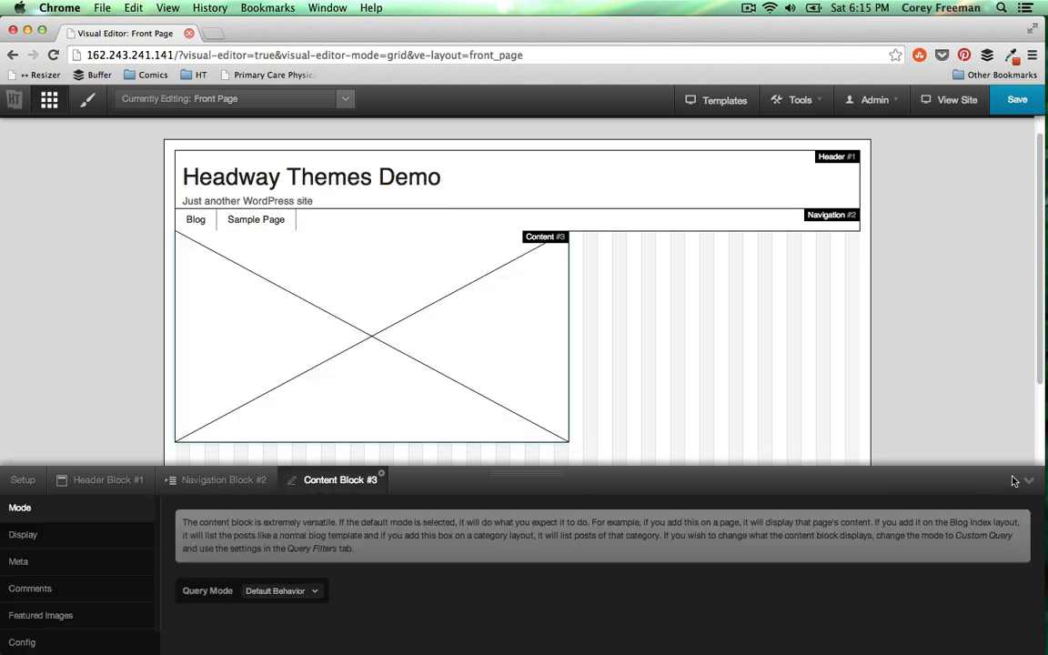
click(1025, 480)
Shift the Content and Navigation blocks down slightly to leave small gaps between the header, navigation and content
drag(475, 358, 475, 363)
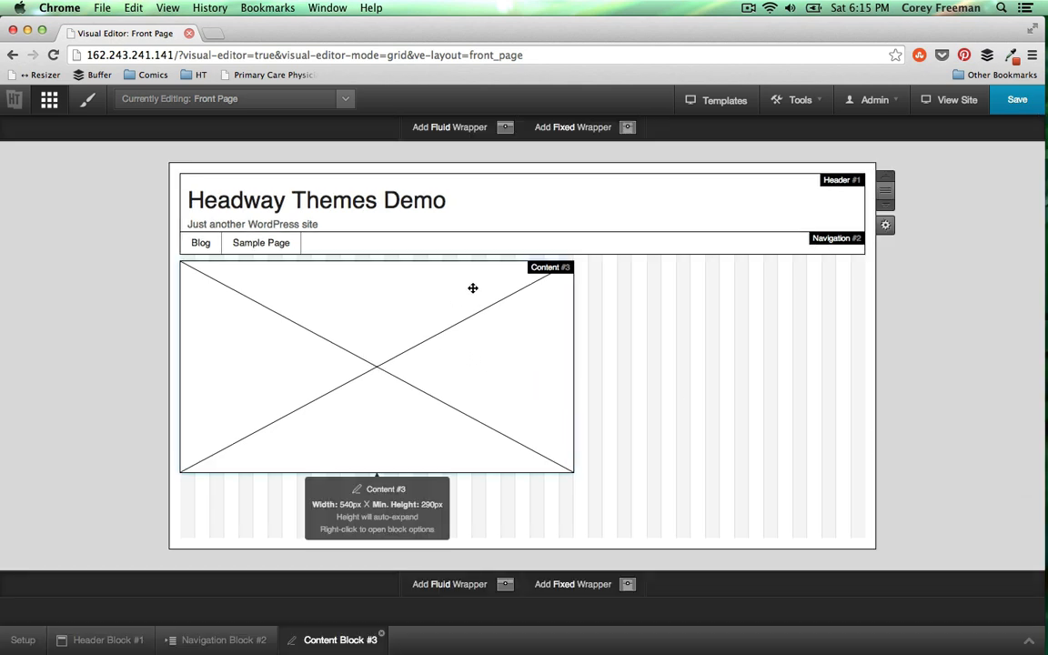
drag(449, 316, 450, 322)
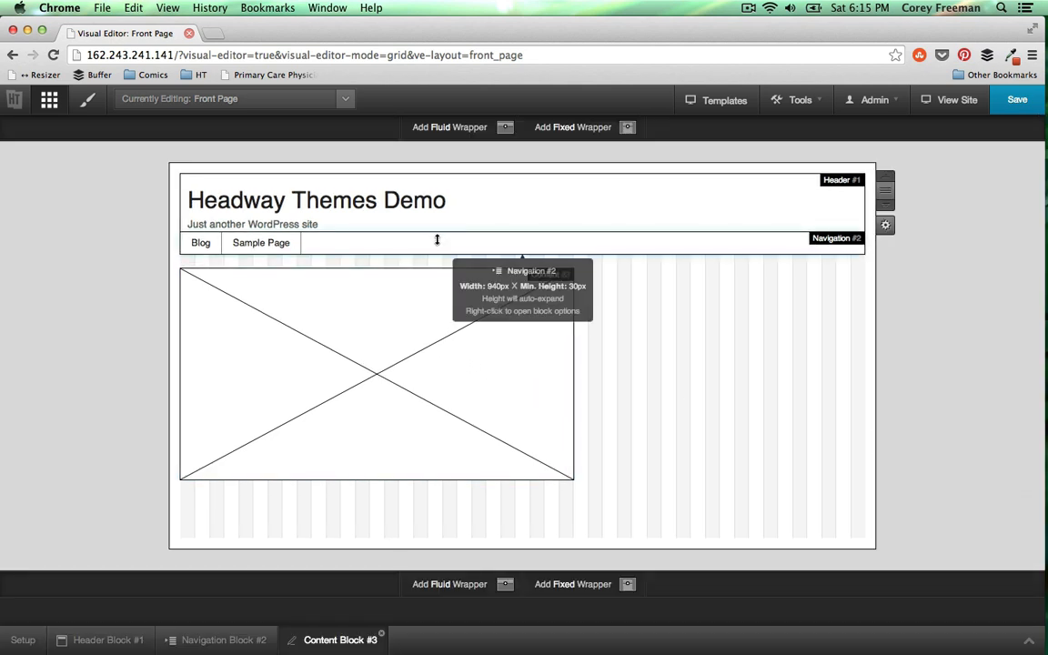
drag(437, 243, 440, 251)
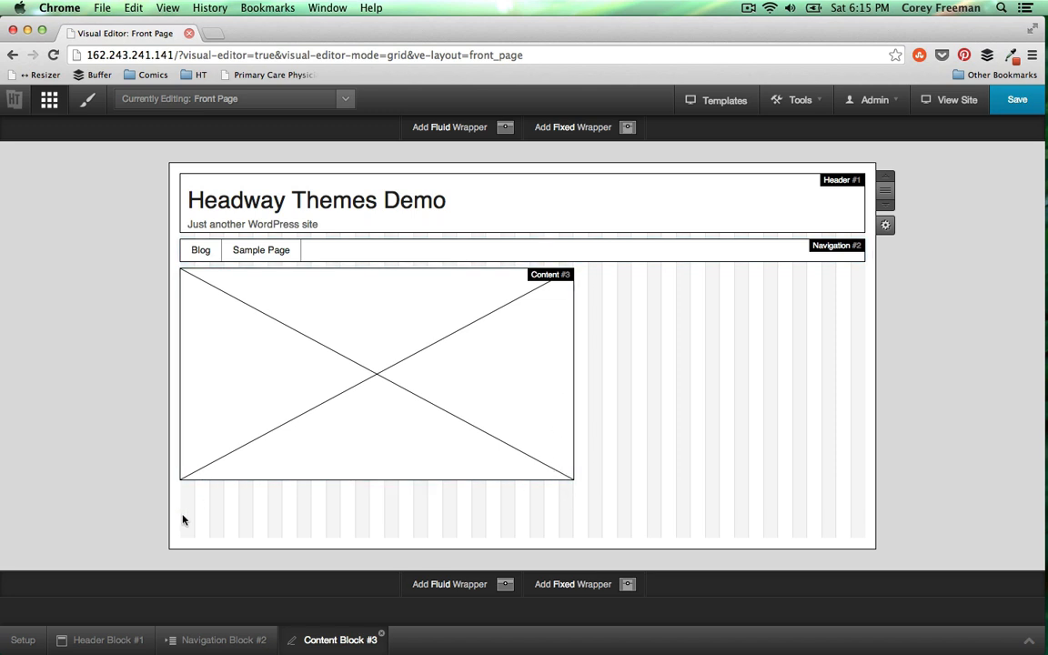
Add a full-width Footer block at the bottom of the grid and extend it upward to a minimum height of 70 px
drag(208, 516, 882, 543)
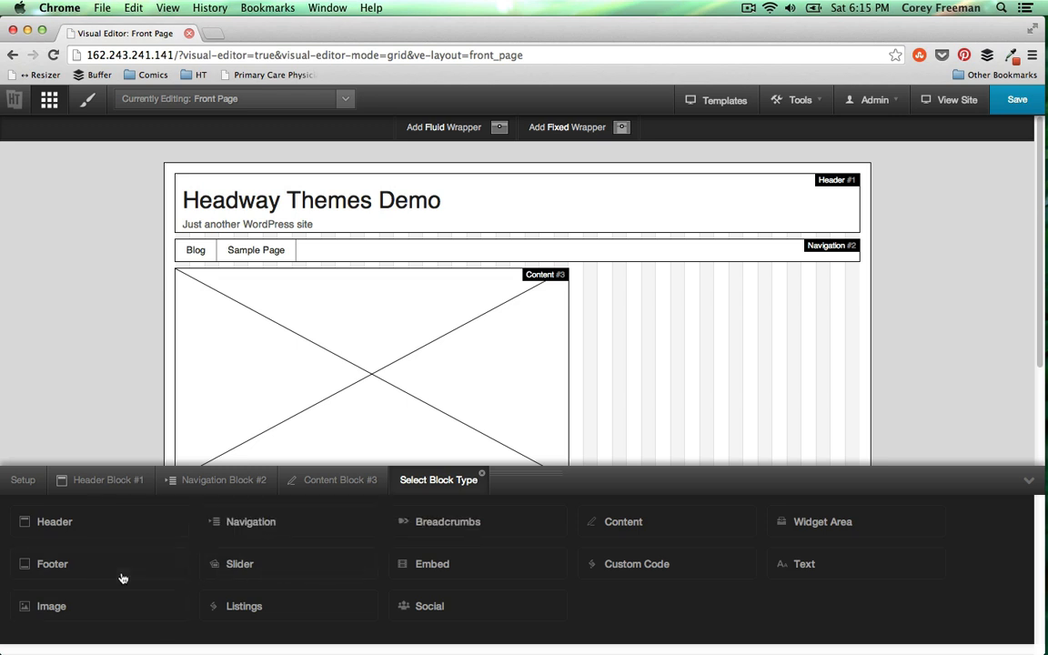
click(122, 575)
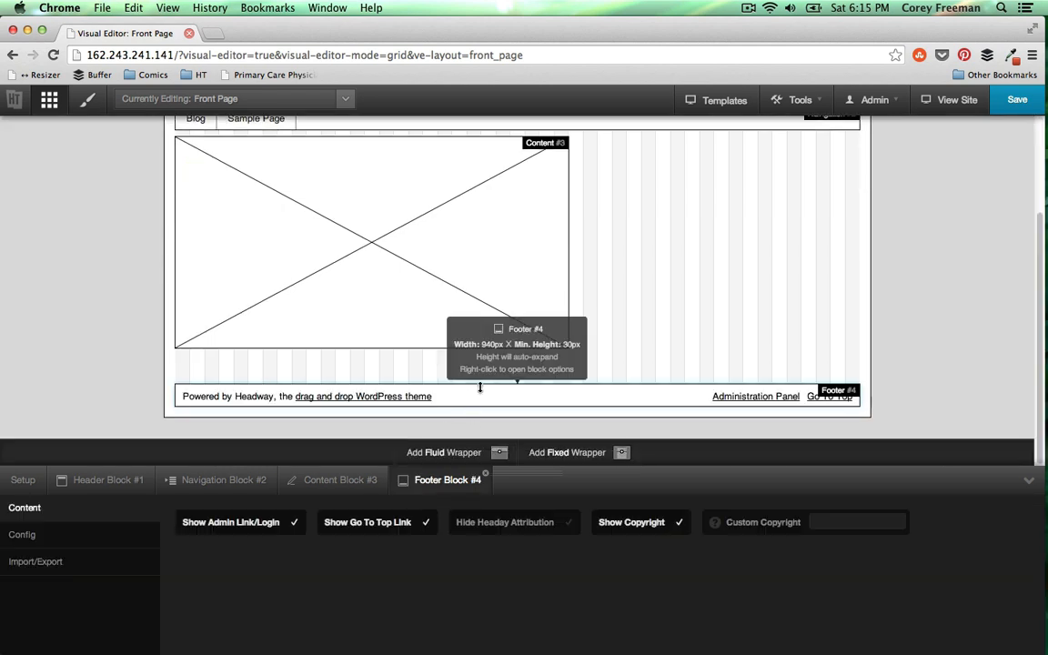
drag(480, 388, 484, 359)
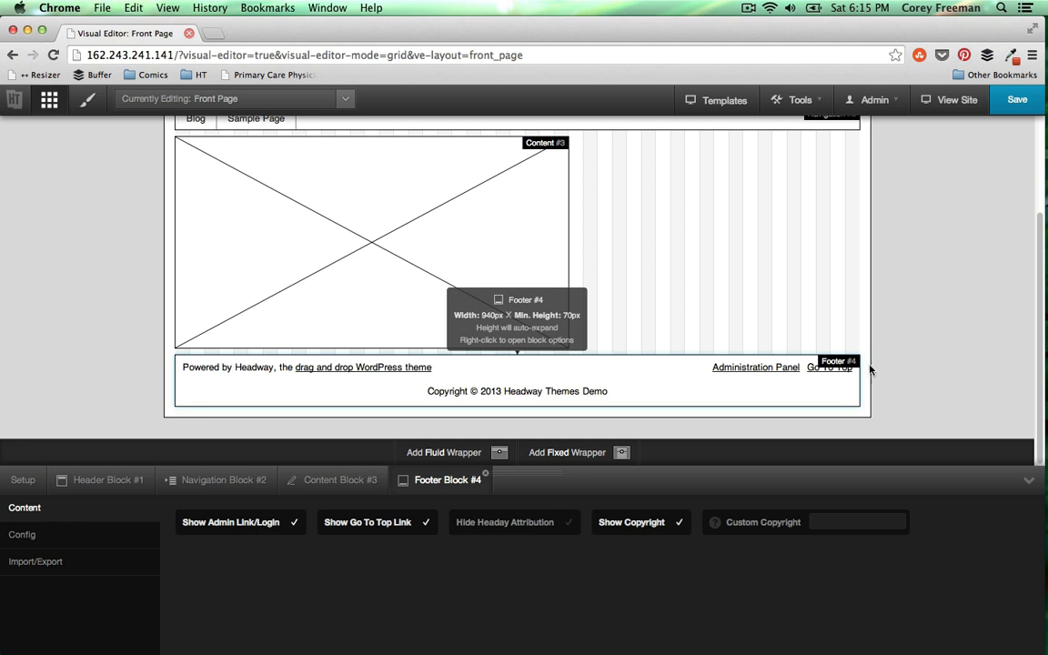
Fill the column beside the content with a short Social block at its top and a taller Listings block beneath it
scroll(733, 307, up, 2)
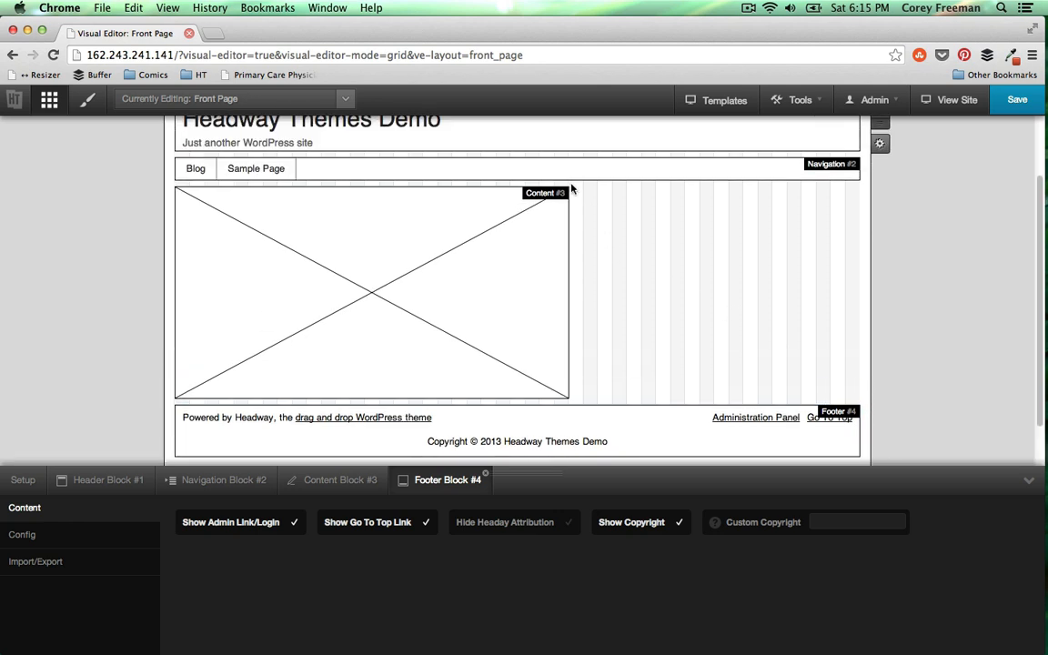
mouse_move(584, 187)
mouse_down()
mouse_move(732, 192)
mouse_move(872, 252)
mouse_up()
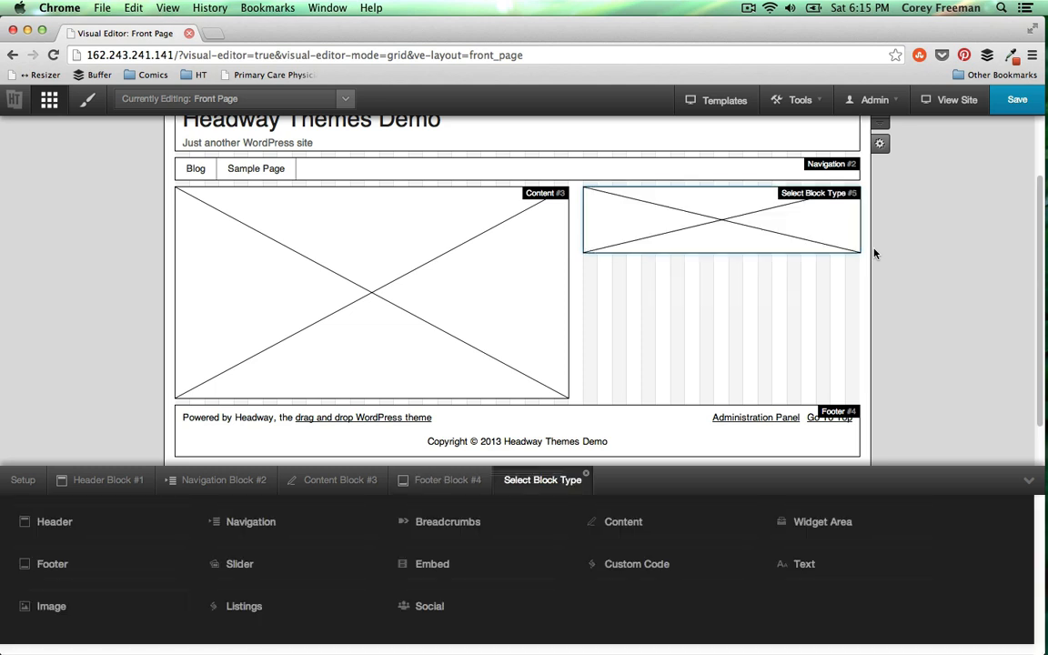
click(510, 613)
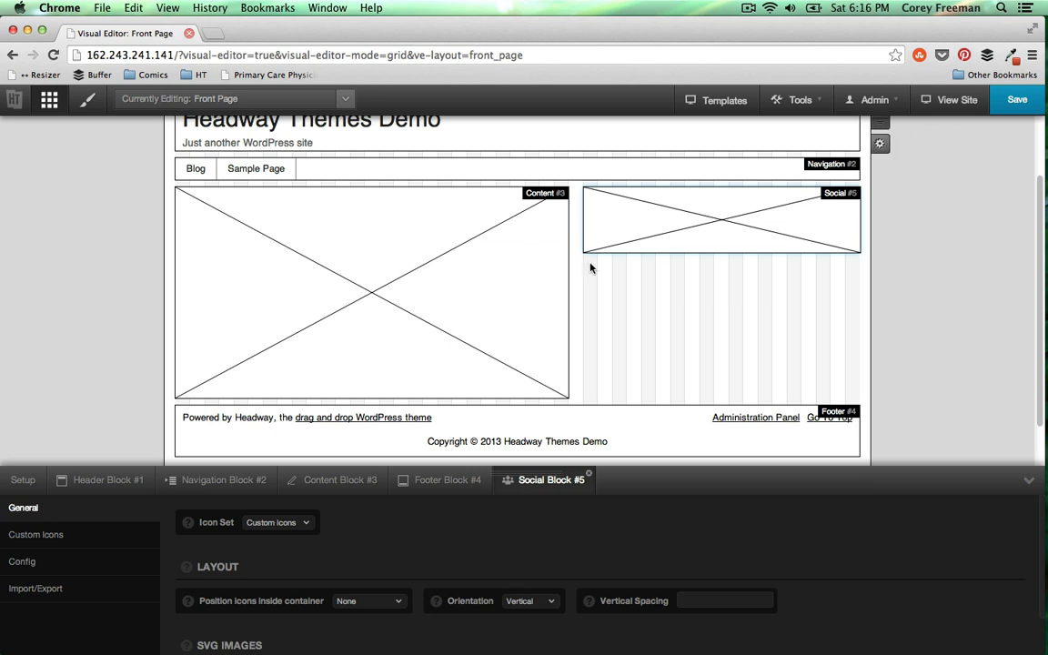
drag(589, 267, 876, 395)
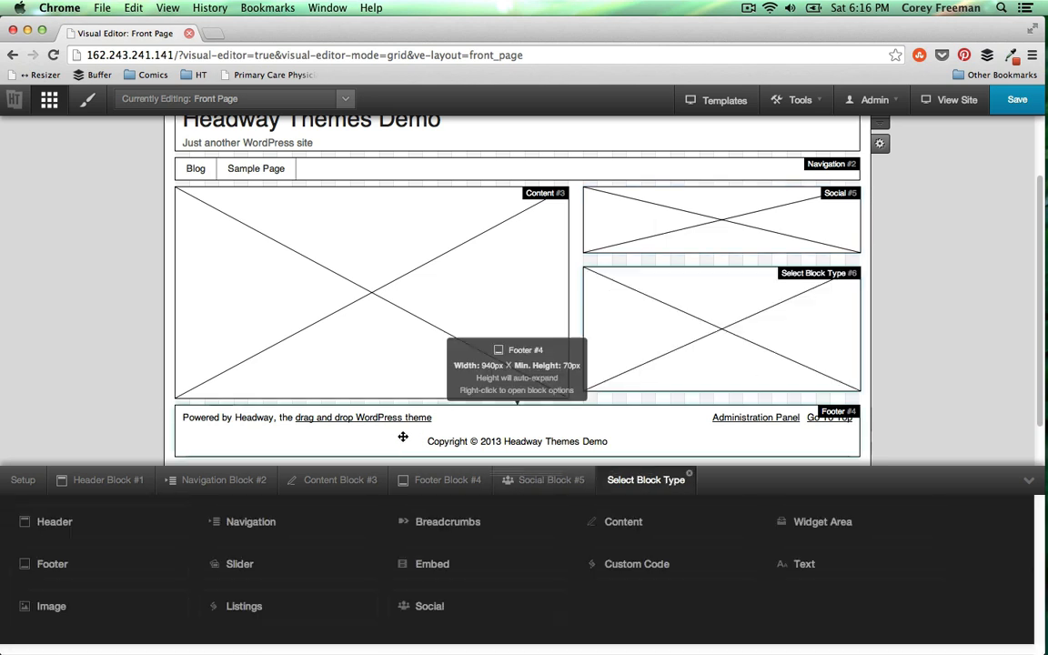
click(321, 614)
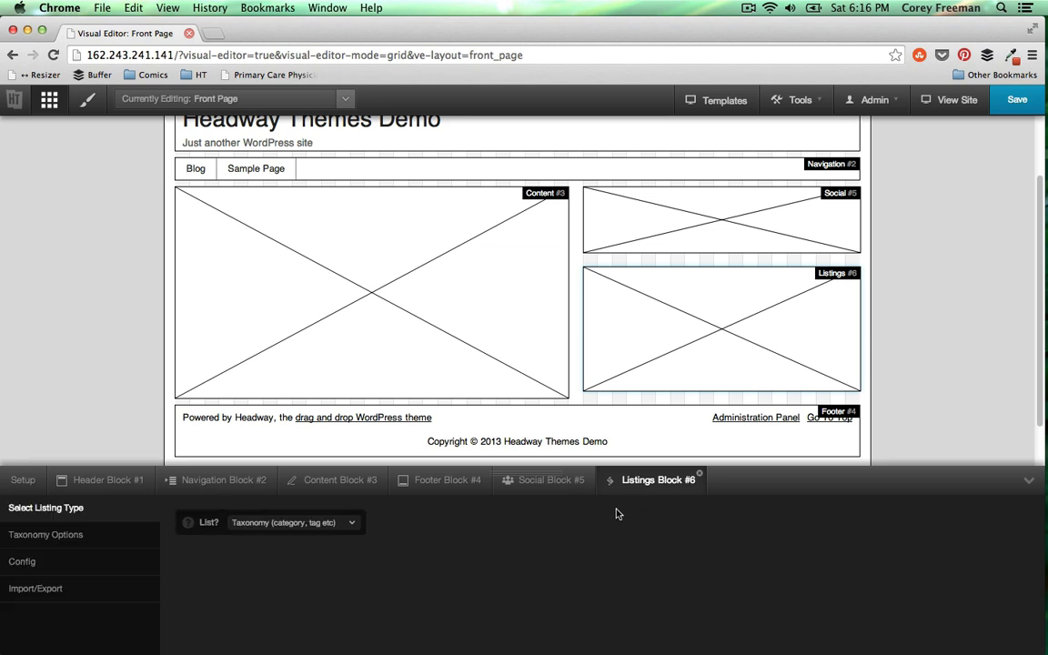
Save the front page layout and view the live site down to its footer
click(1008, 101)
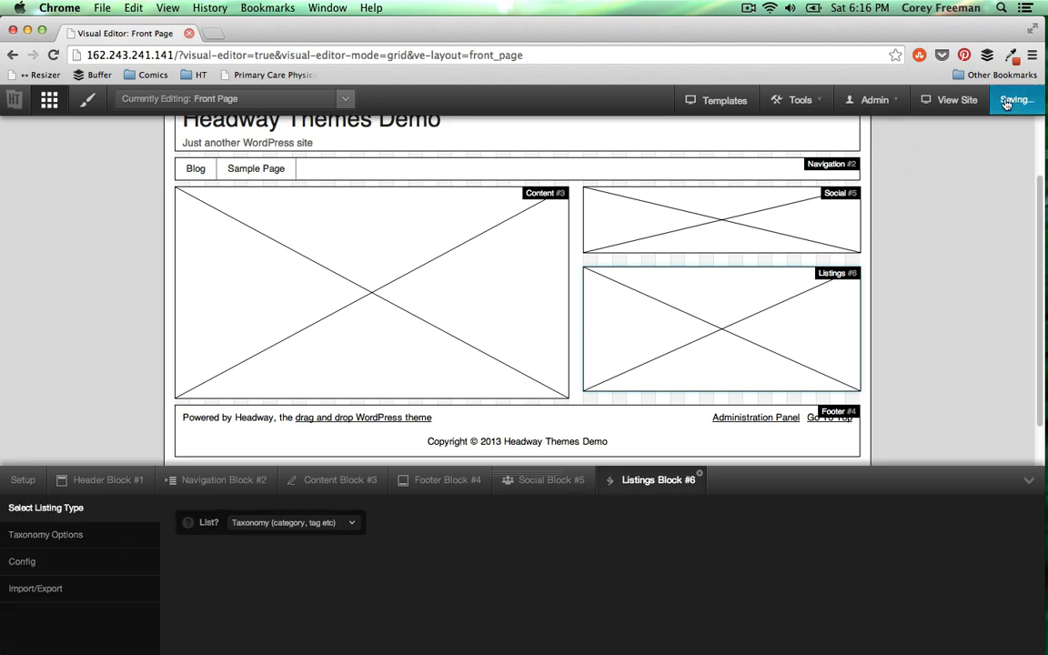
mouse_move(964, 102)
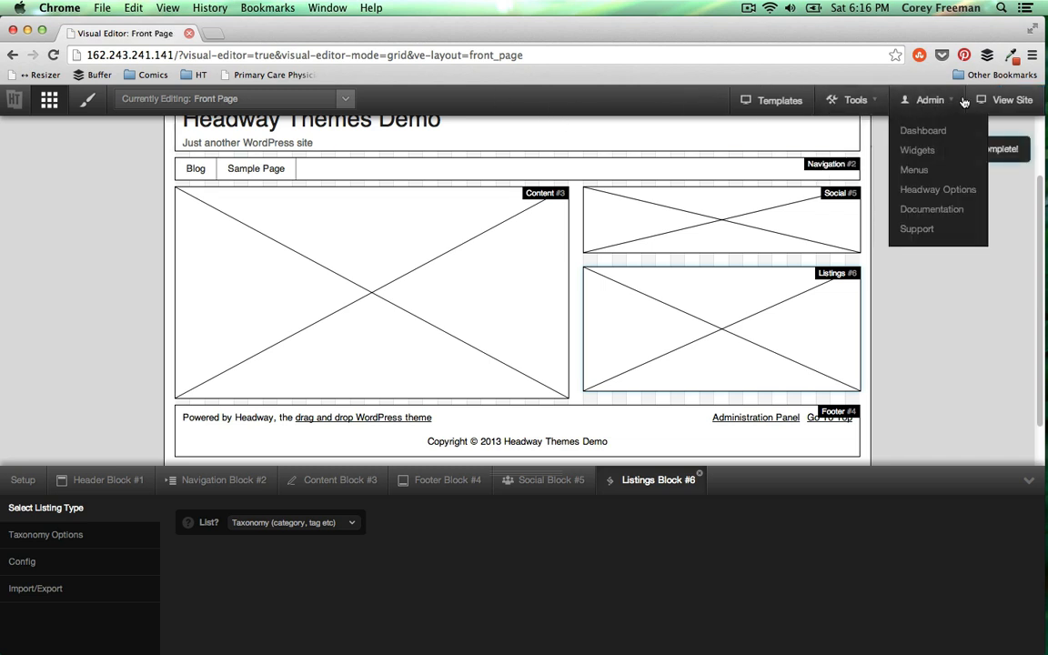
click(1001, 100)
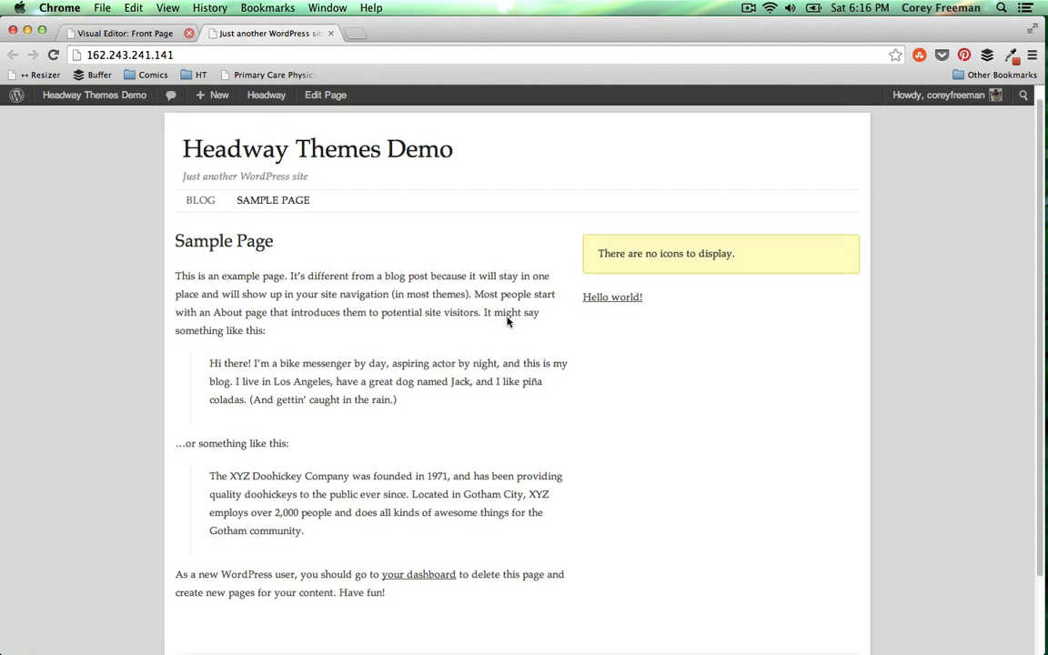
scroll(508, 320, down, 3)
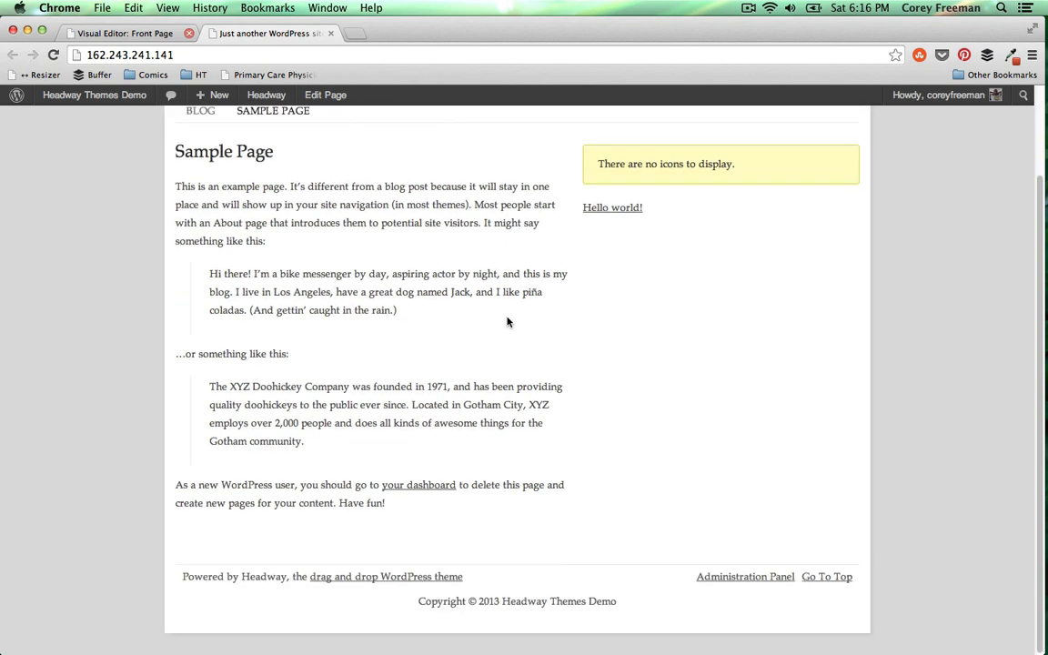
Compare the live site's Blog and Sample Page layouts with the block arrangement in the visual editor's front page grid
scroll(508, 320, up, 3)
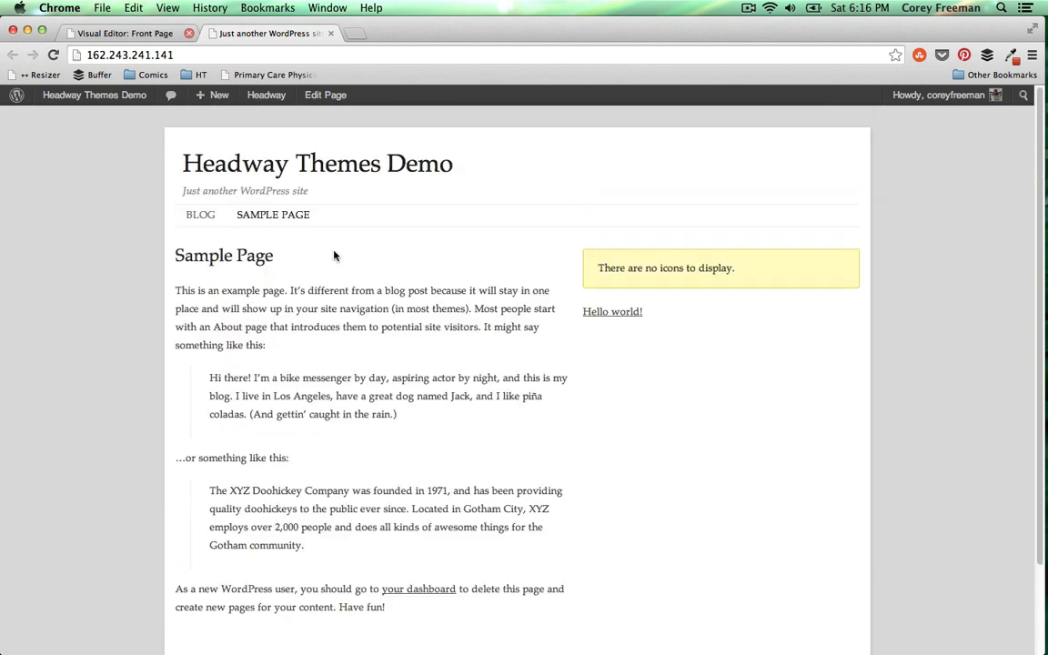
click(207, 224)
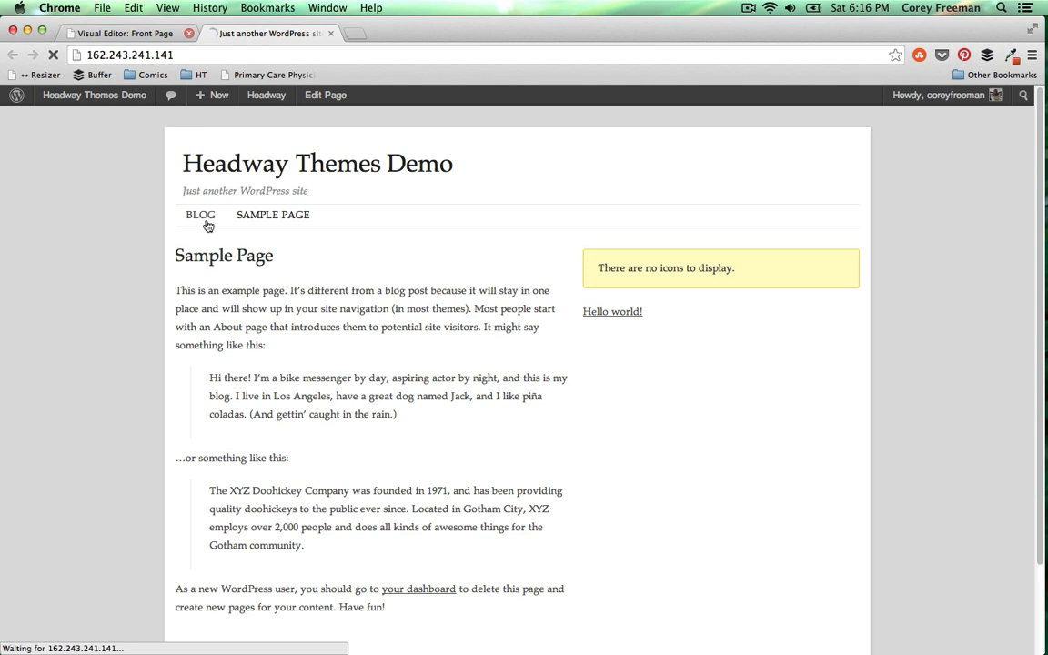
click(287, 215)
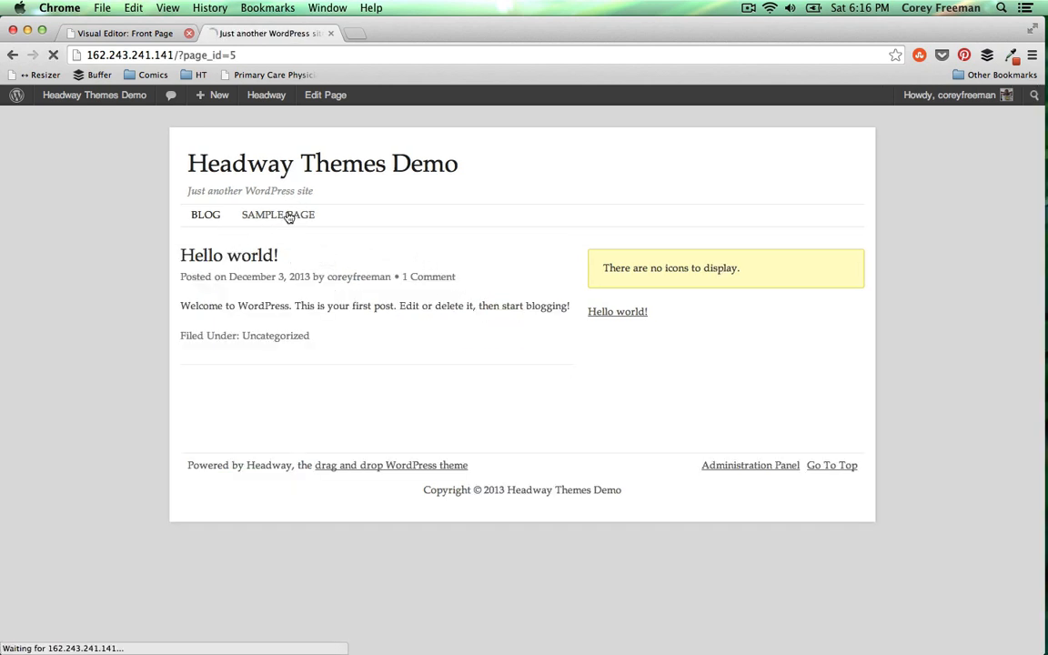
scroll(279, 390, down, 2)
scroll(279, 390, up, 2)
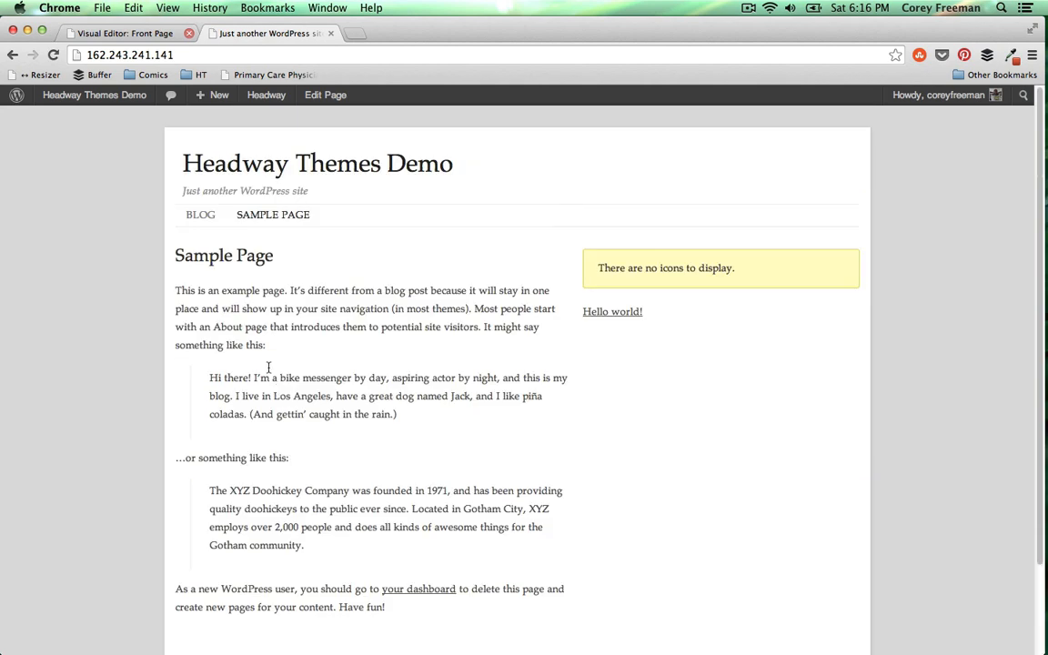
click(208, 220)
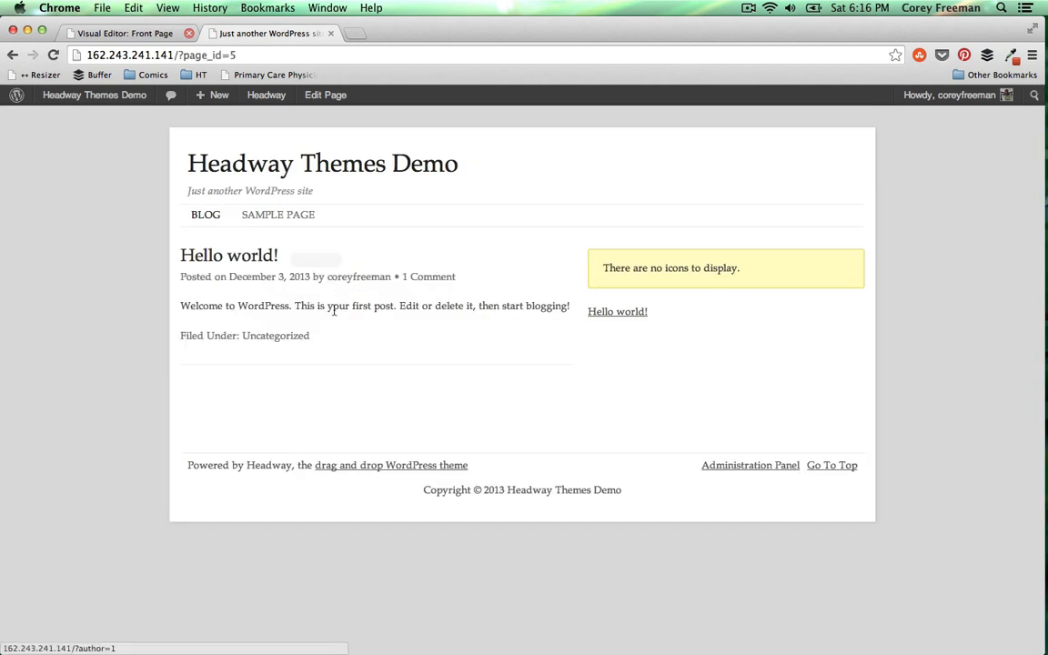
click(300, 219)
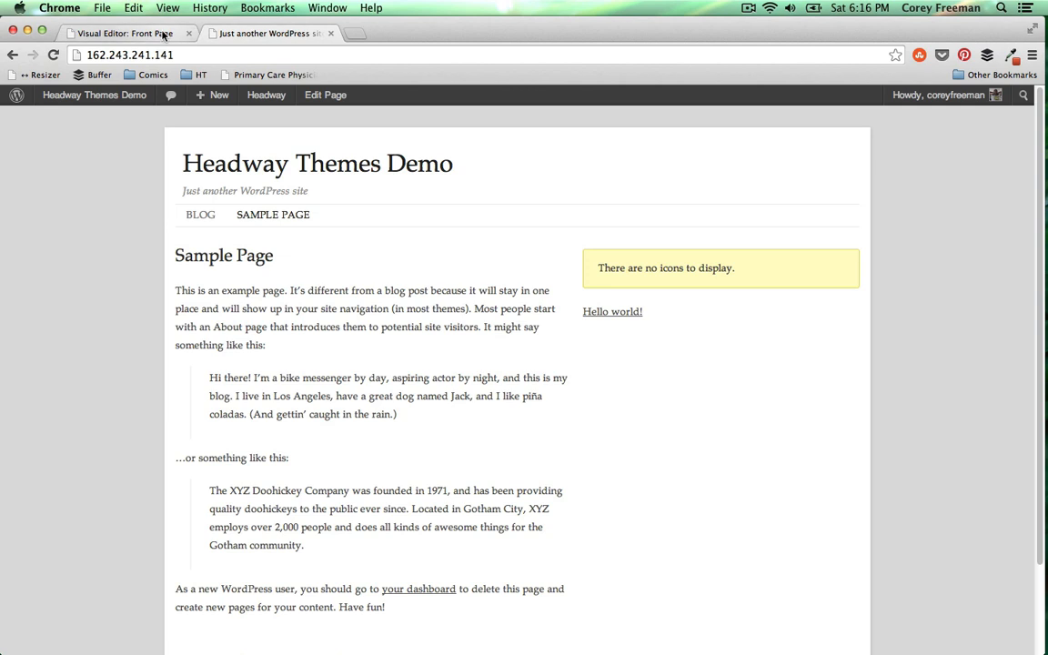
click(198, 213)
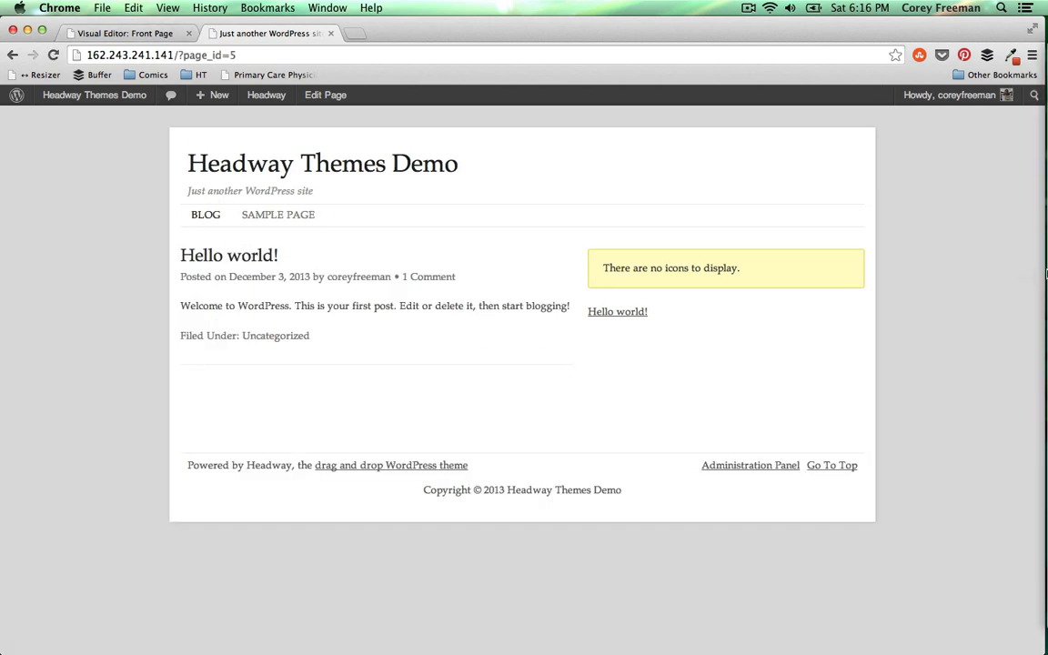
click(305, 218)
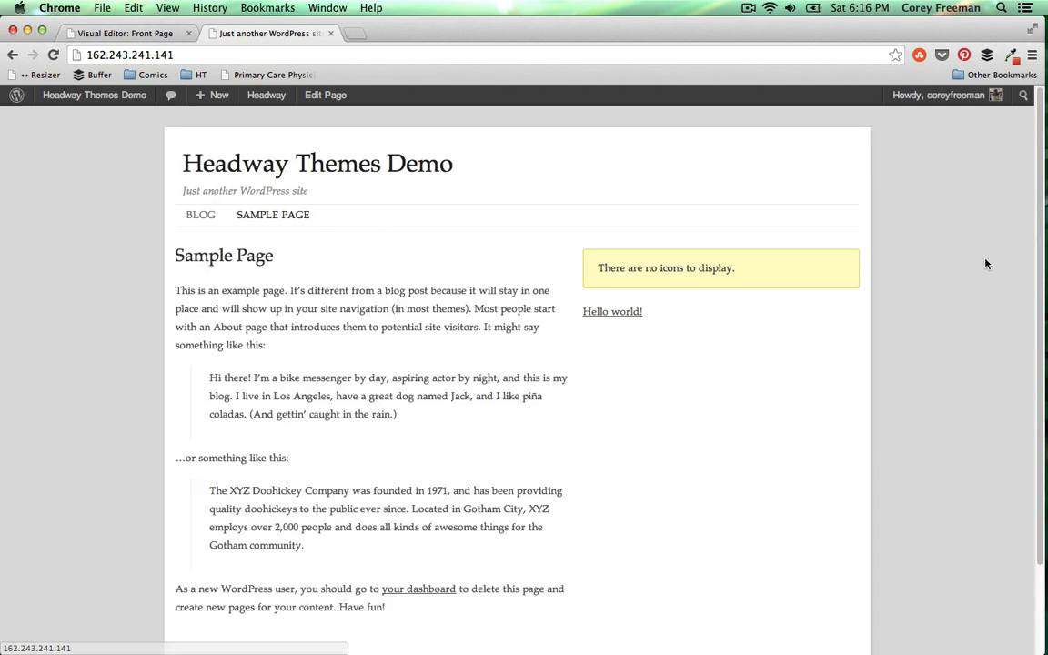
click(165, 34)
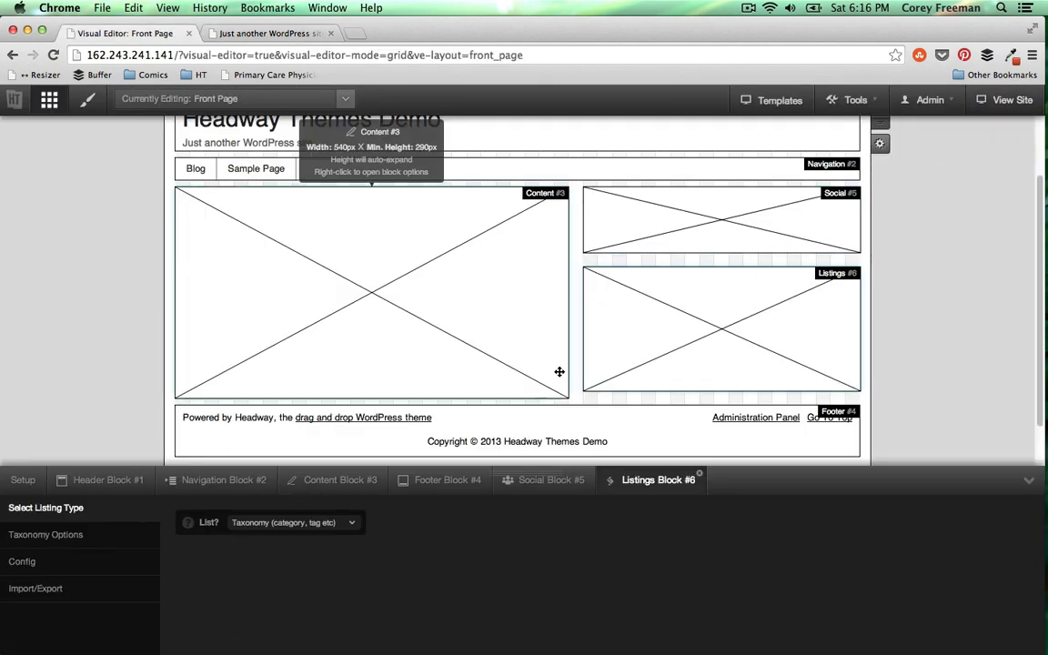
scroll(559, 373, up, 2)
click(263, 33)
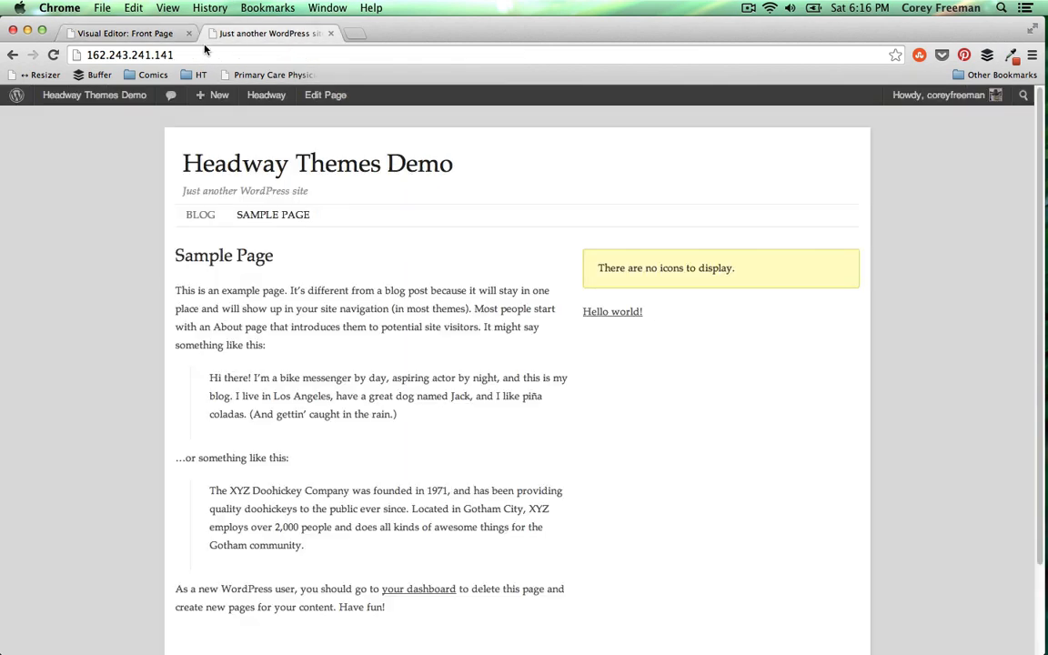
Return to the visual editor and set the Social block's icon set to Soft Social in its block options
click(159, 33)
right_click(650, 301)
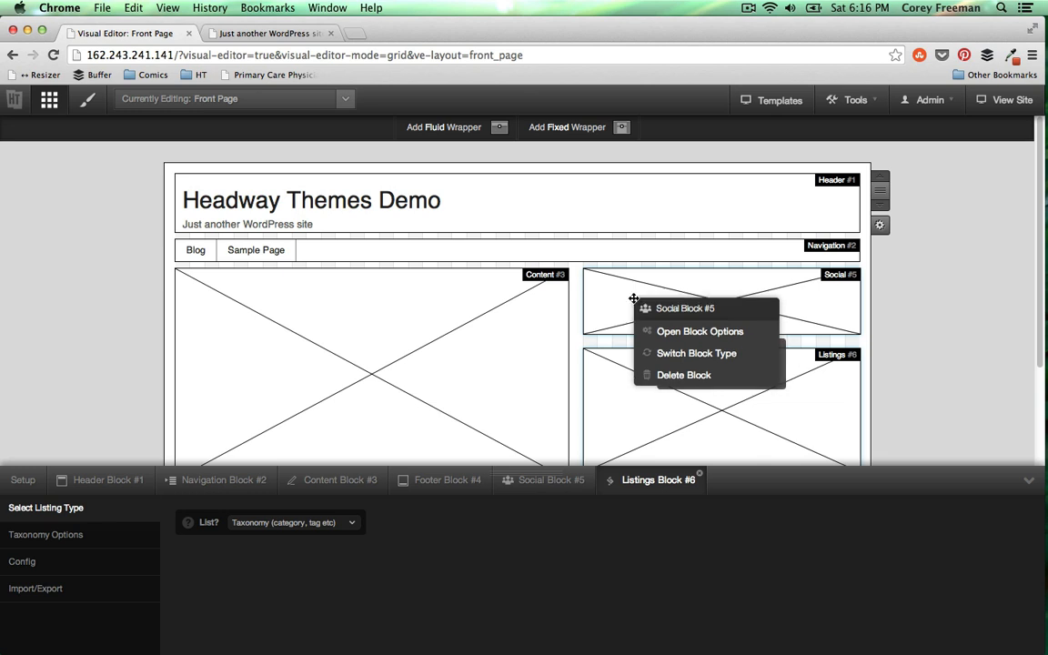
click(673, 332)
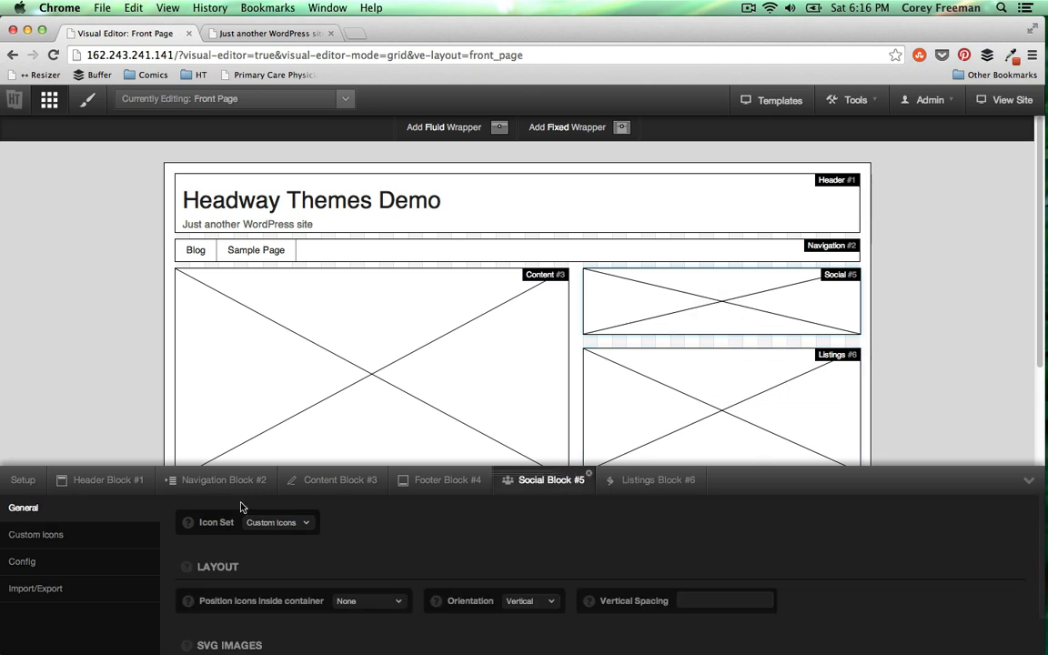
click(289, 525)
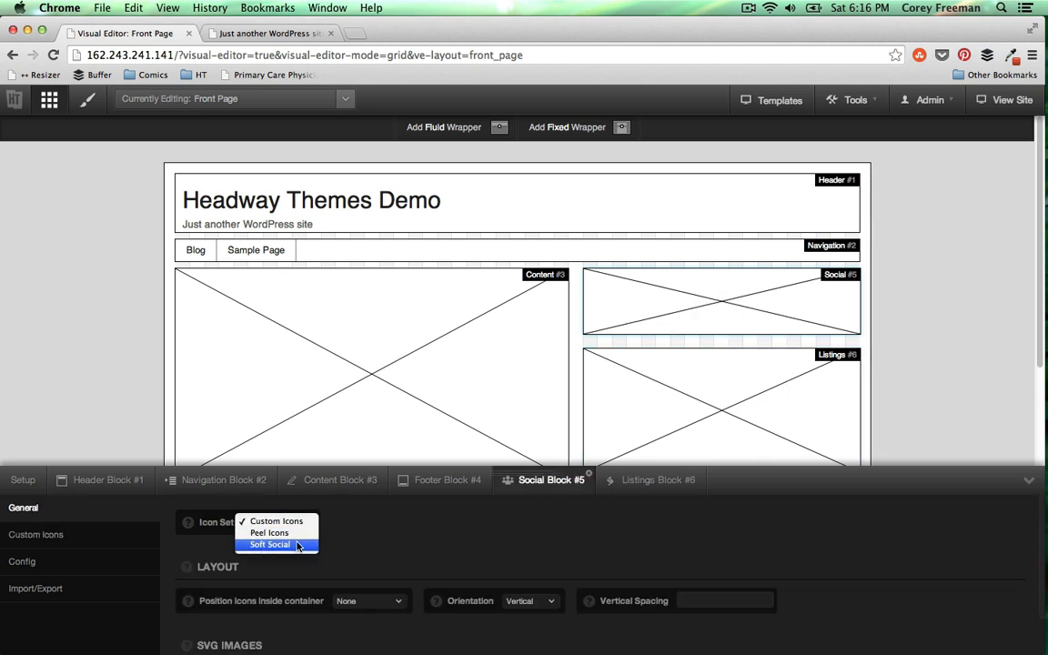
click(271, 544)
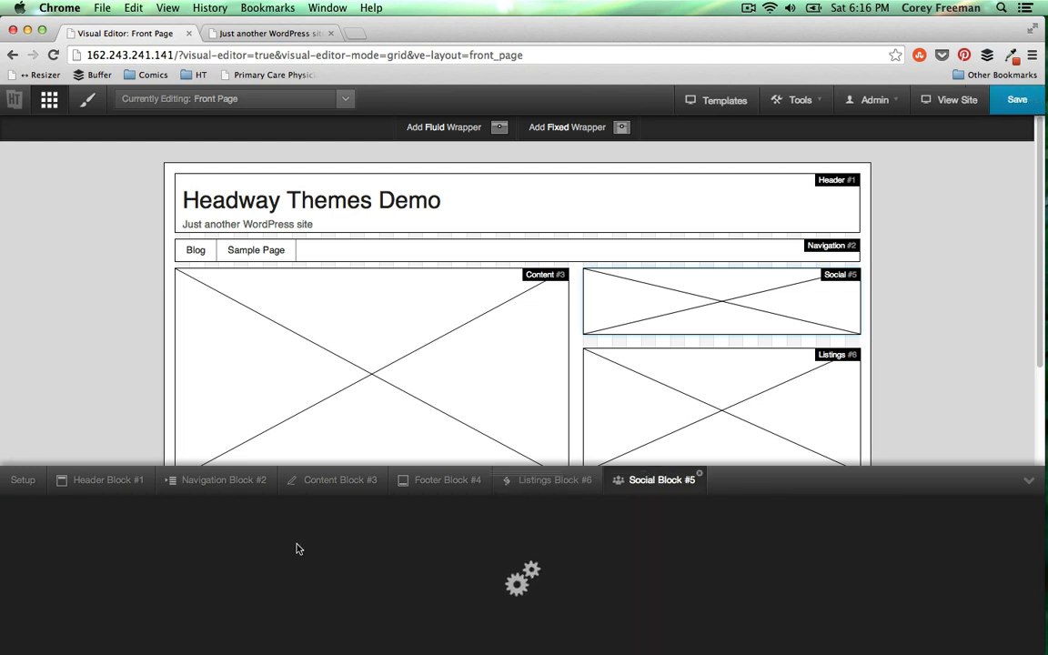
click(275, 525)
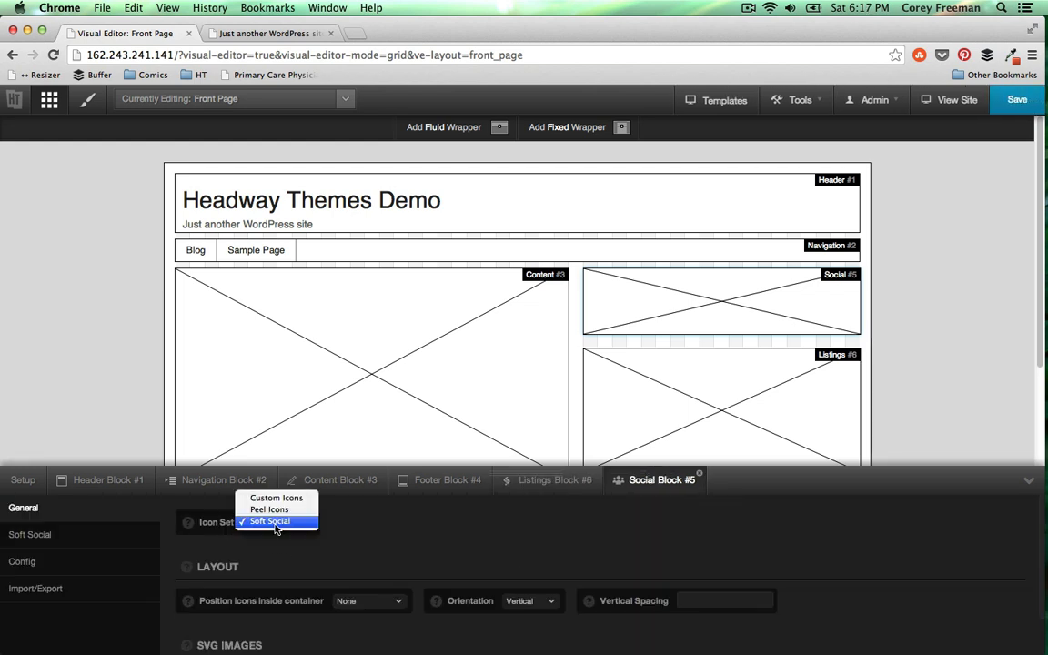
click(274, 523)
Keep the Social block's icon position at None and set its orientation to Horizontal
scroll(311, 566, down, 3)
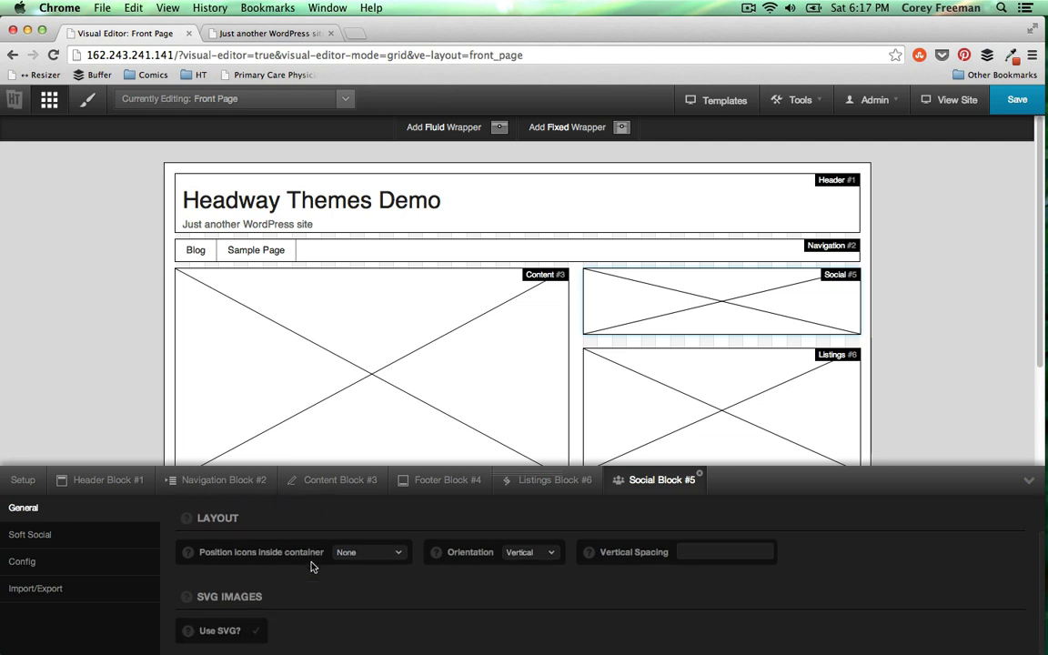
click(351, 556)
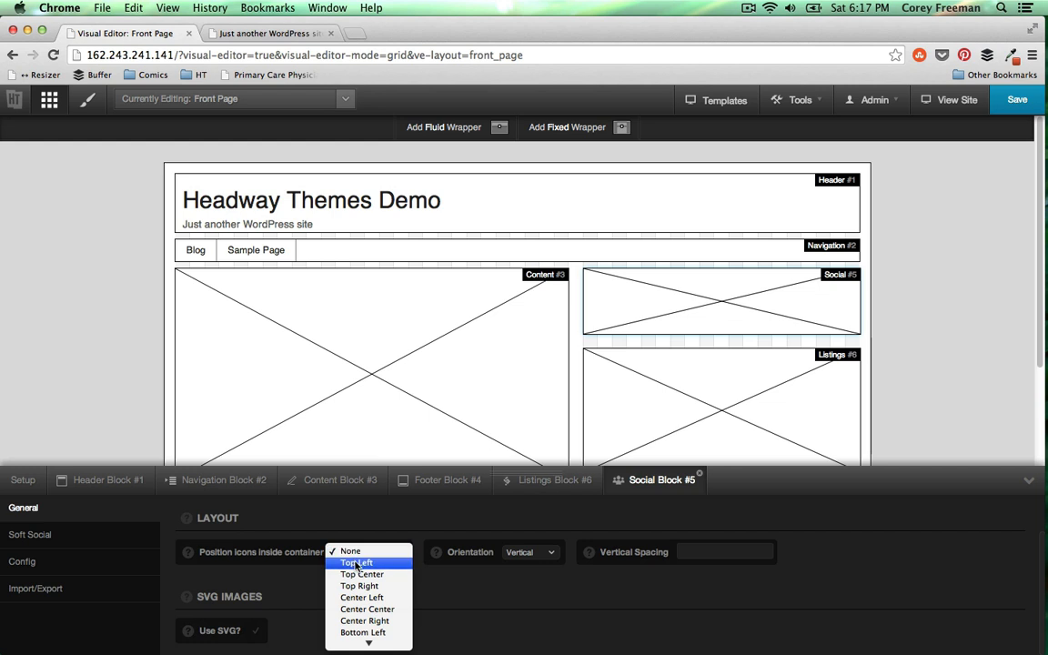
click(355, 558)
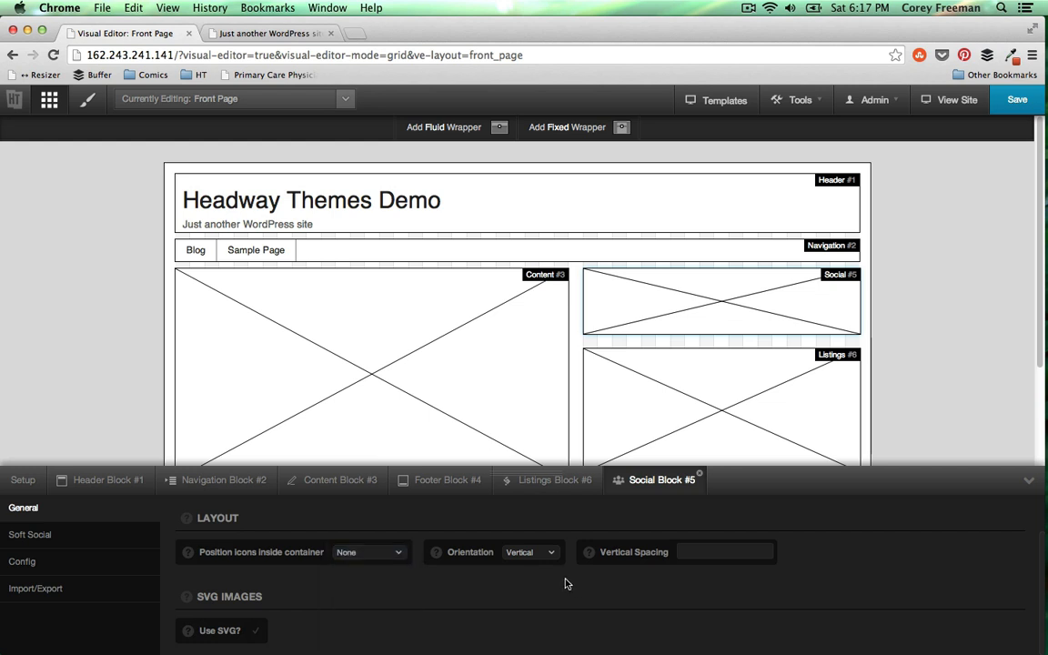
click(525, 552)
click(536, 565)
mouse_move(188, 599)
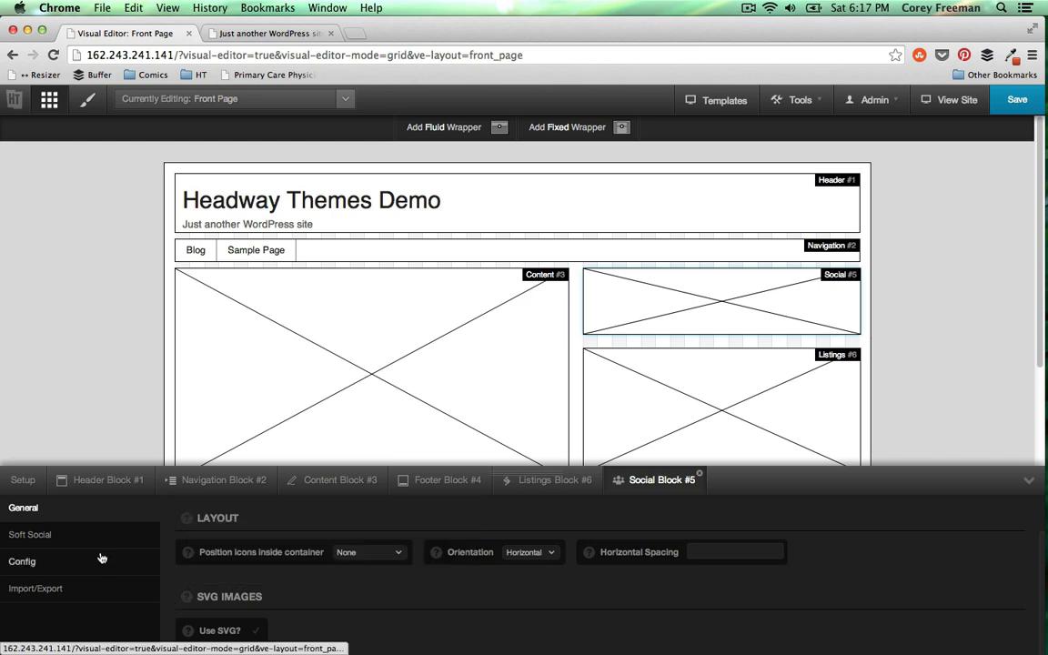
click(30, 536)
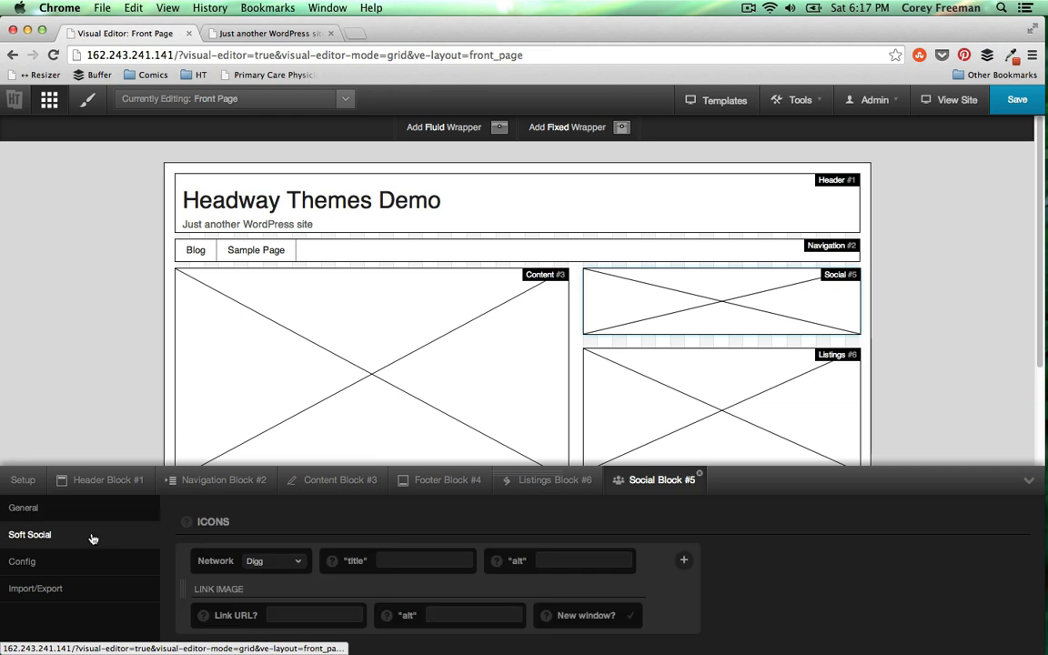
click(295, 565)
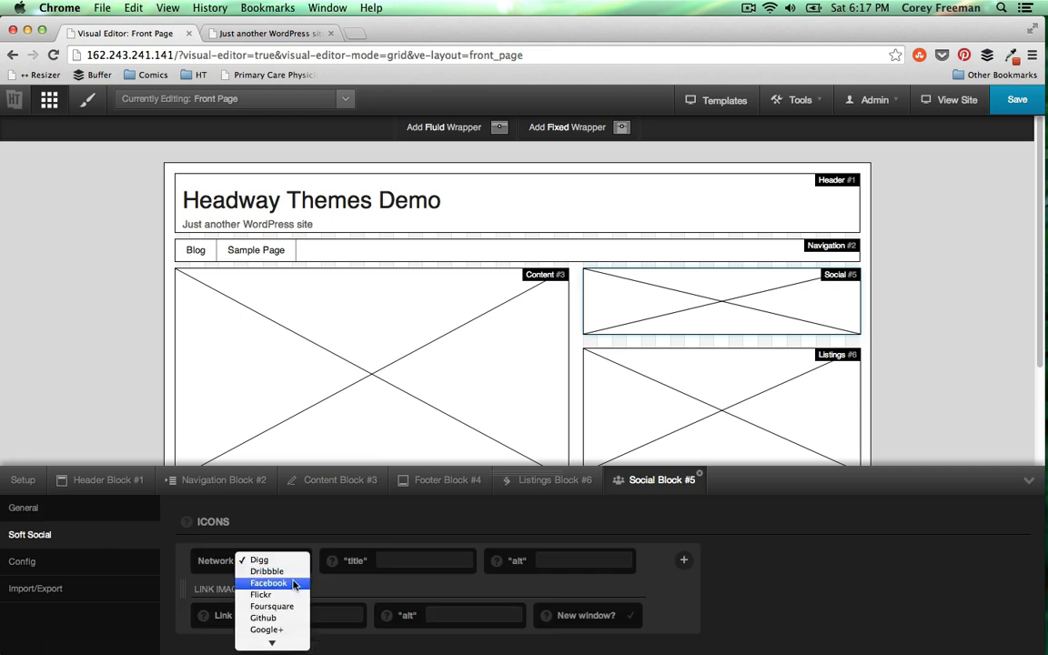
click(294, 583)
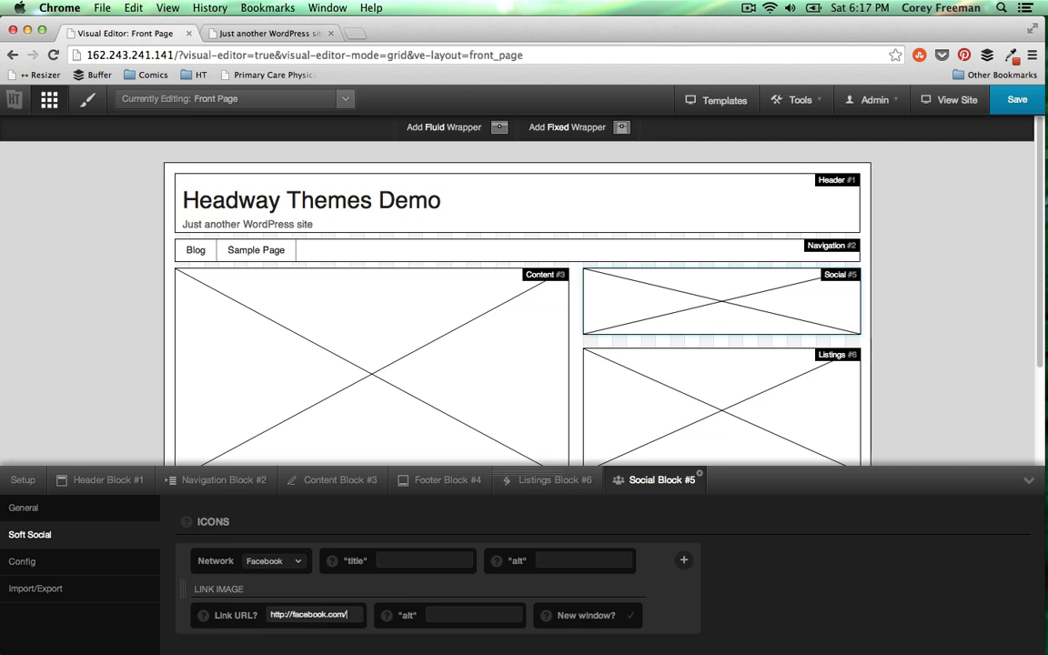
text(headway101/)
click(685, 564)
scroll(613, 509, down, 2)
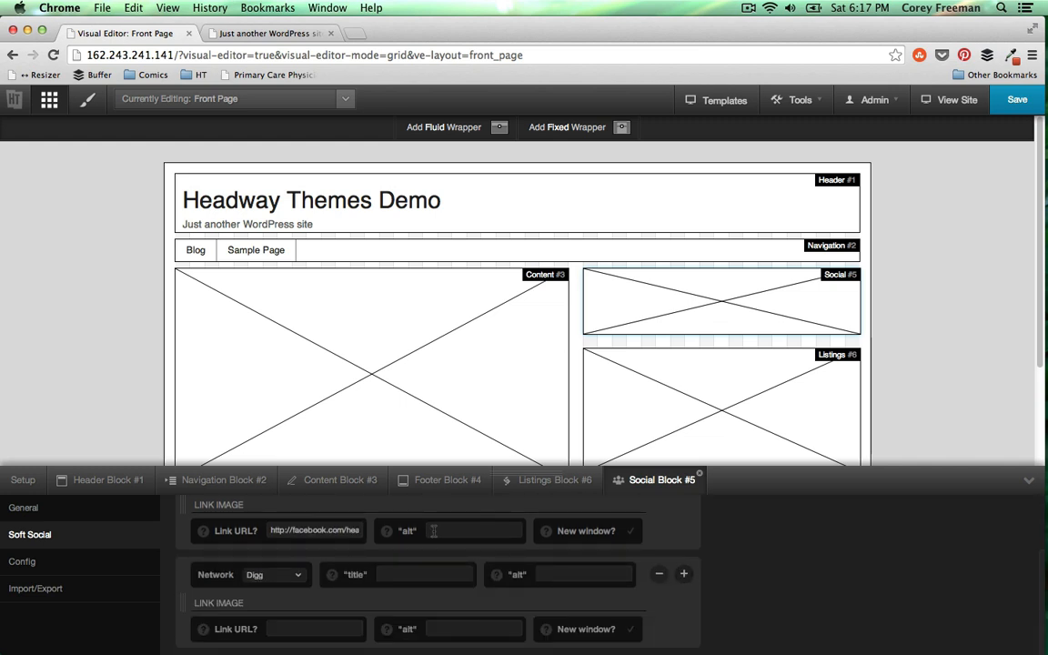
click(299, 578)
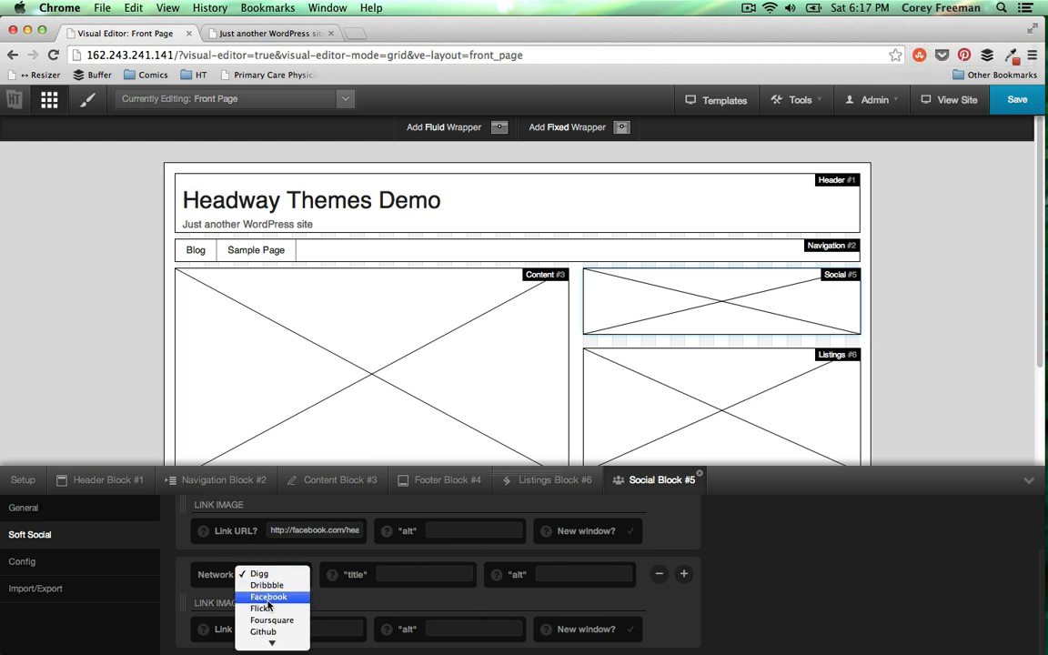
scroll(274, 617, down, 4)
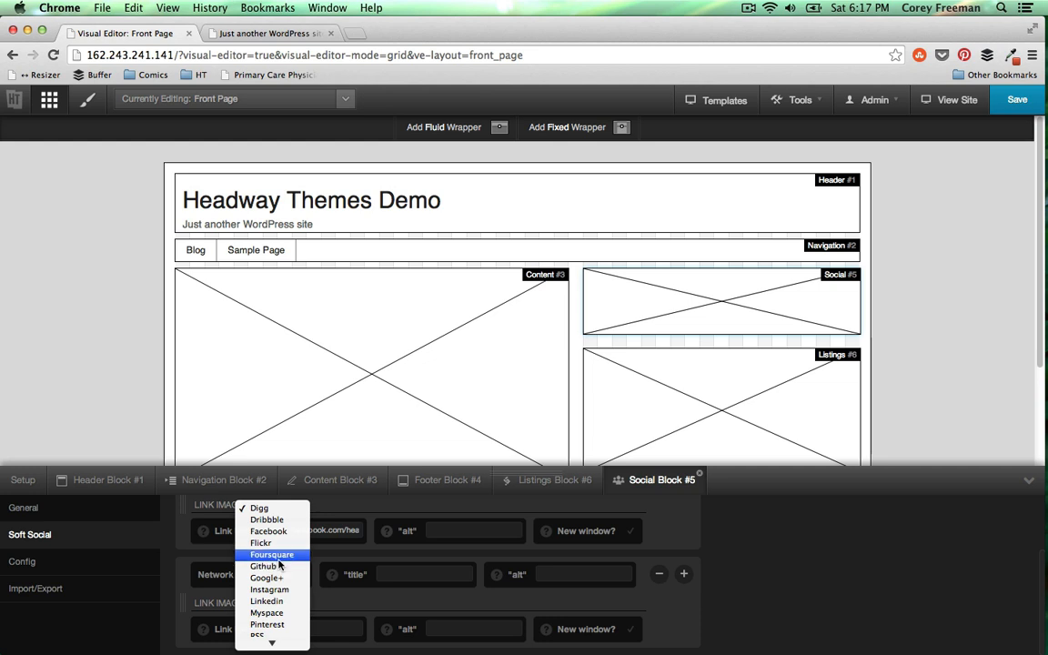
scroll(279, 565, down, 4)
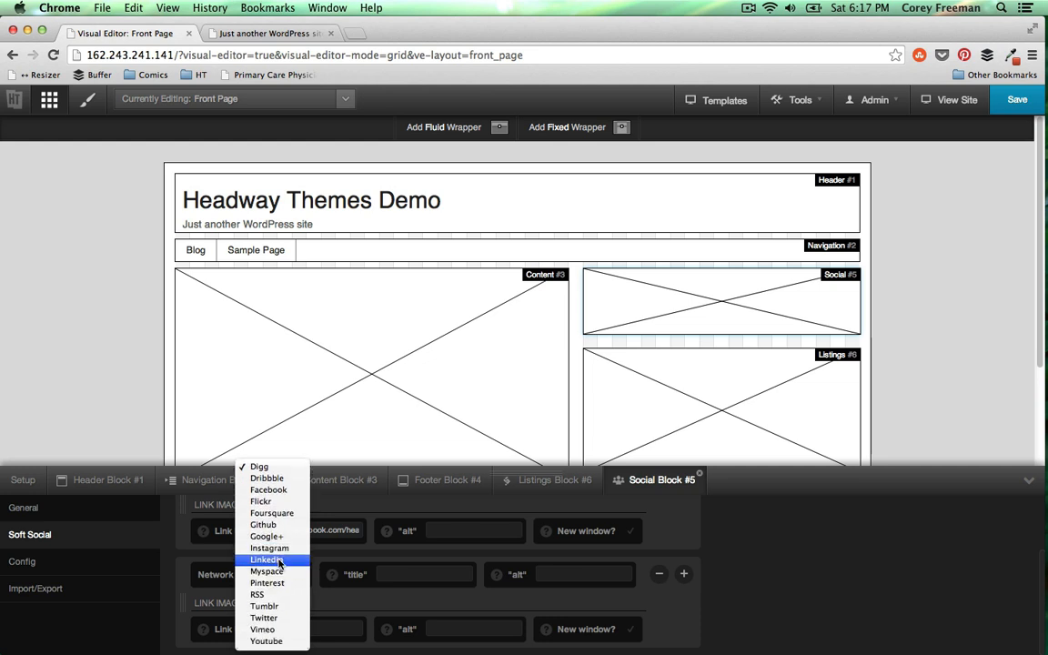
click(284, 618)
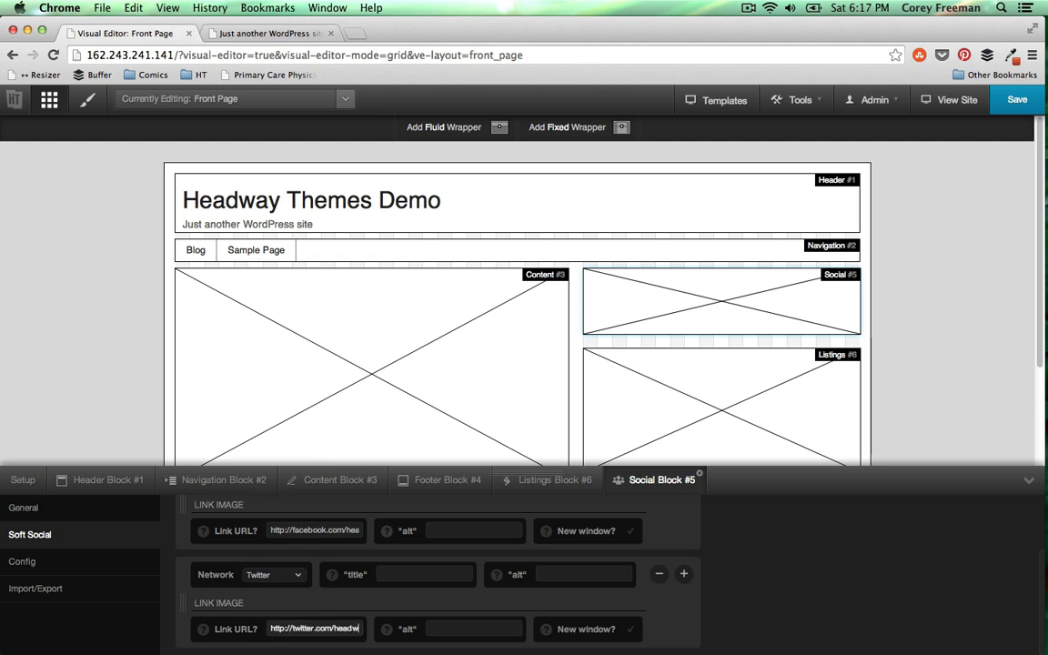
text(ay101/)
click(651, 554)
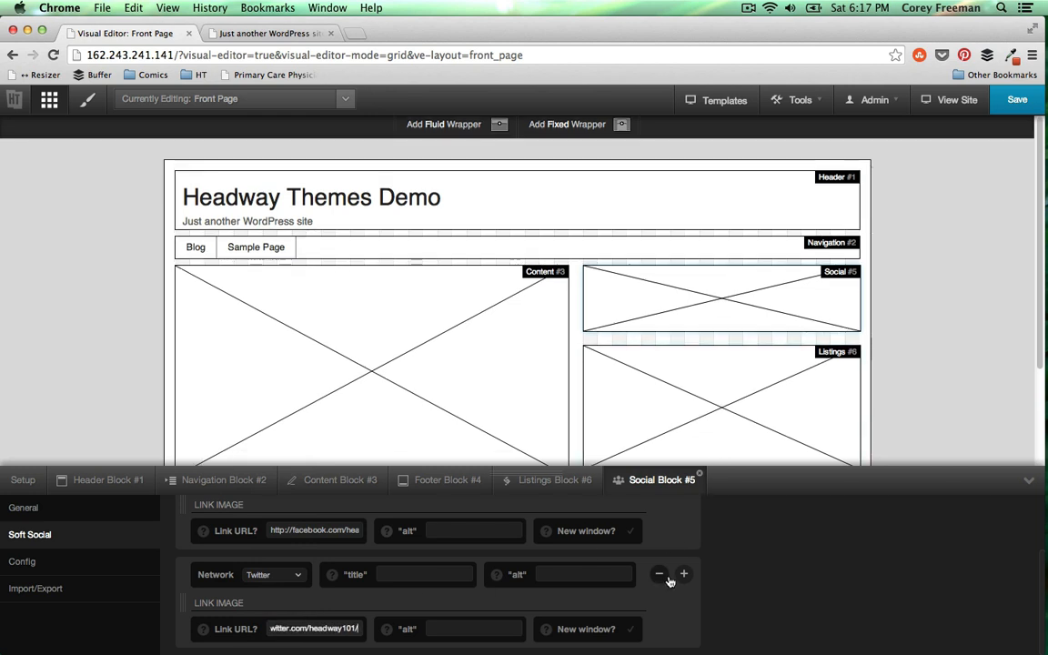
scroll(291, 581, down, 2)
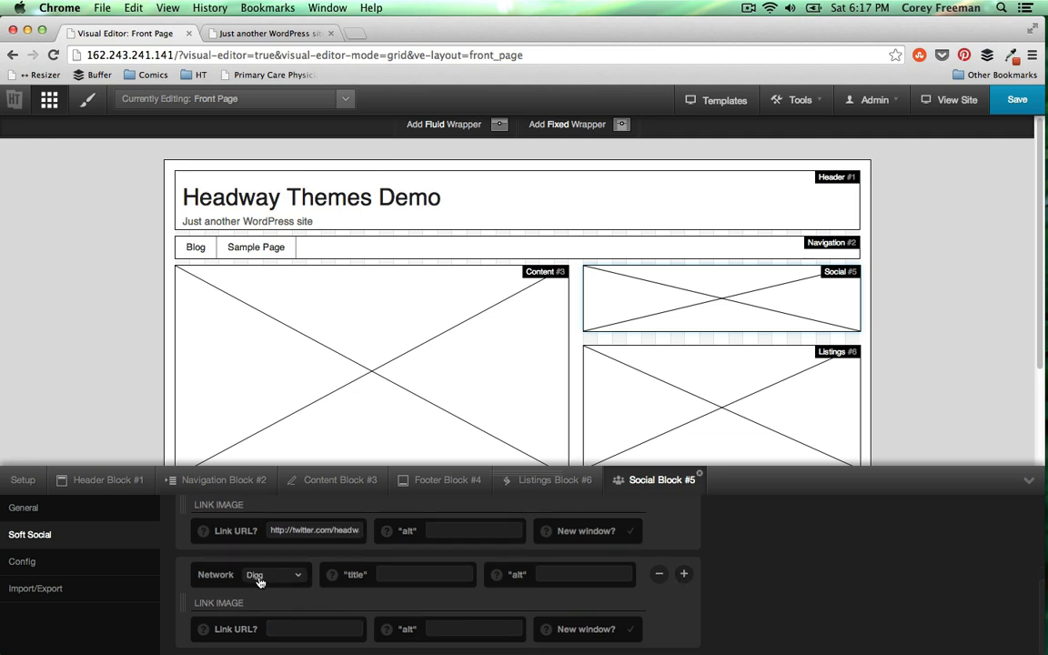
click(259, 580)
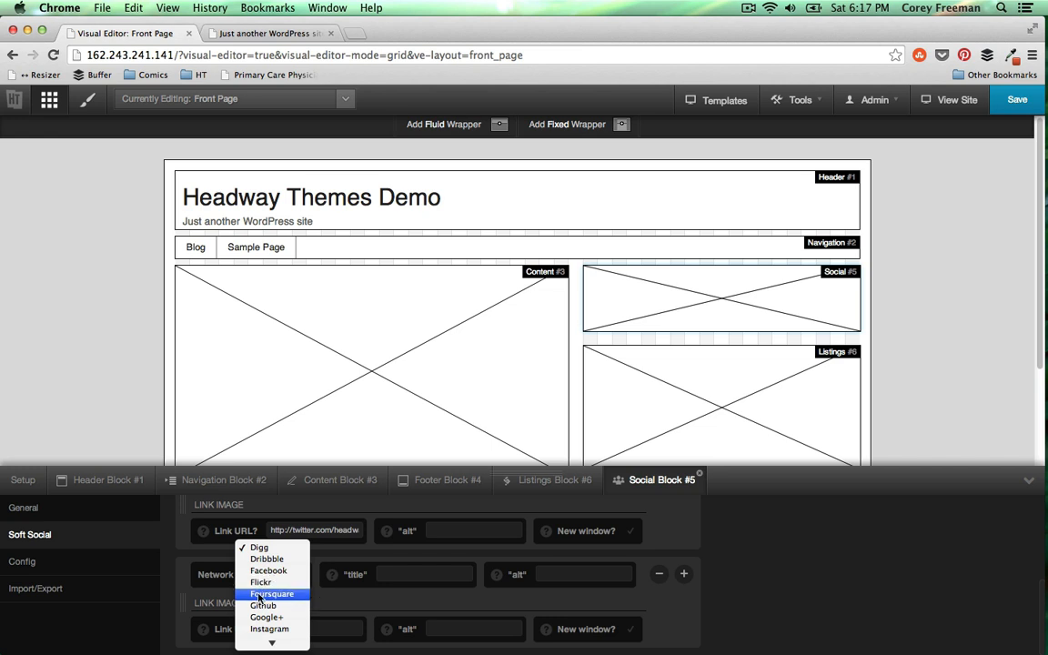
scroll(260, 593, down, 5)
scroll(260, 593, down, 2)
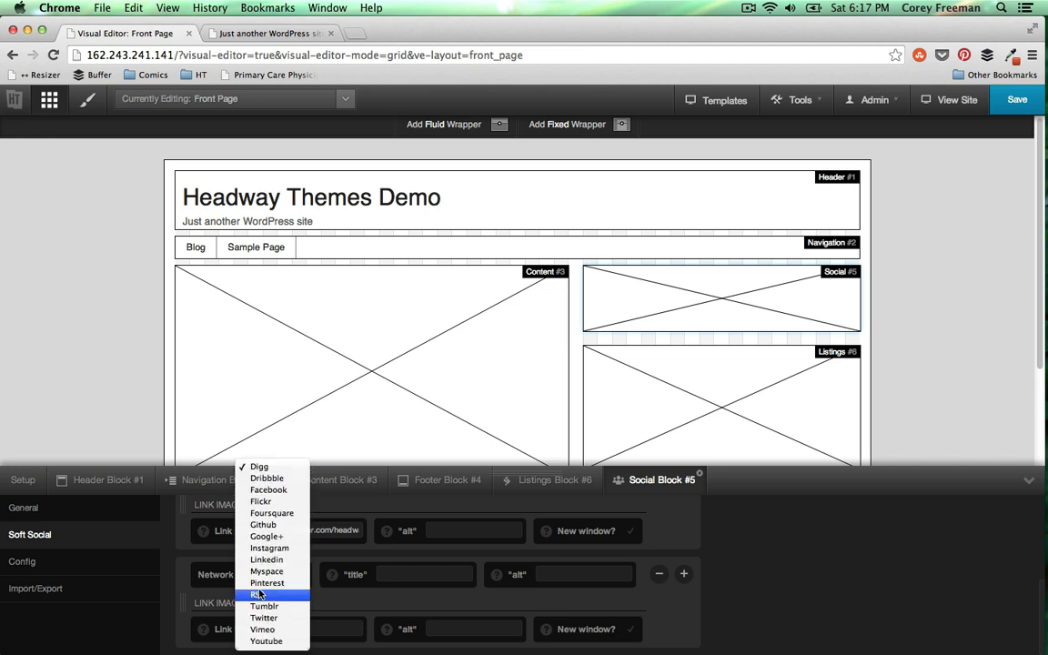
click(247, 584)
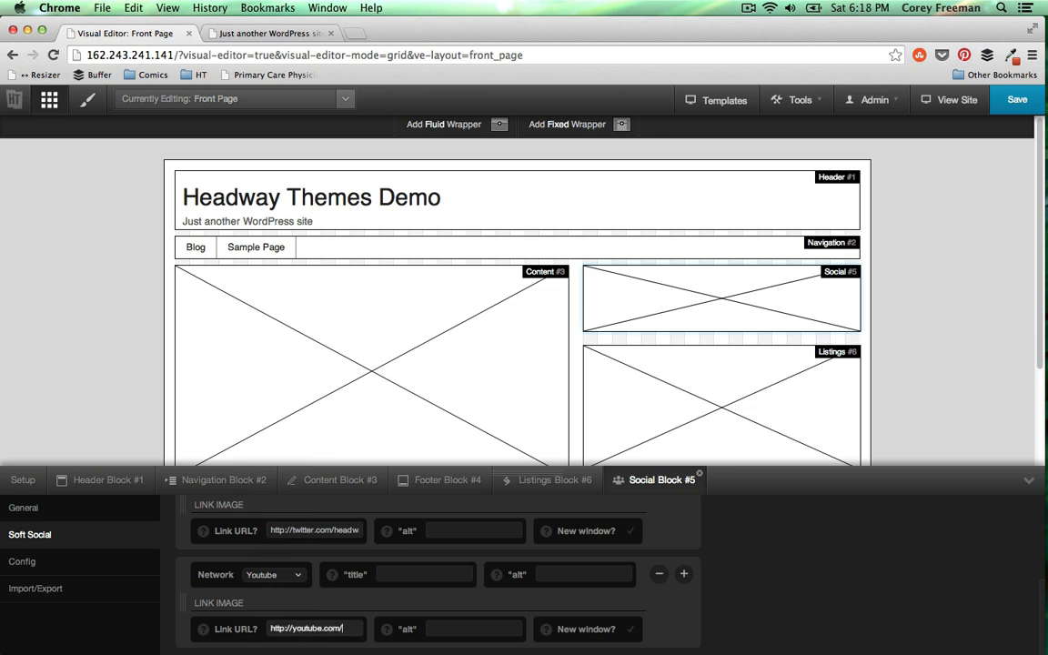
text(headway101/)
Make the Youtube, Twitter and Facebook icon links all open in a new window
click(587, 631)
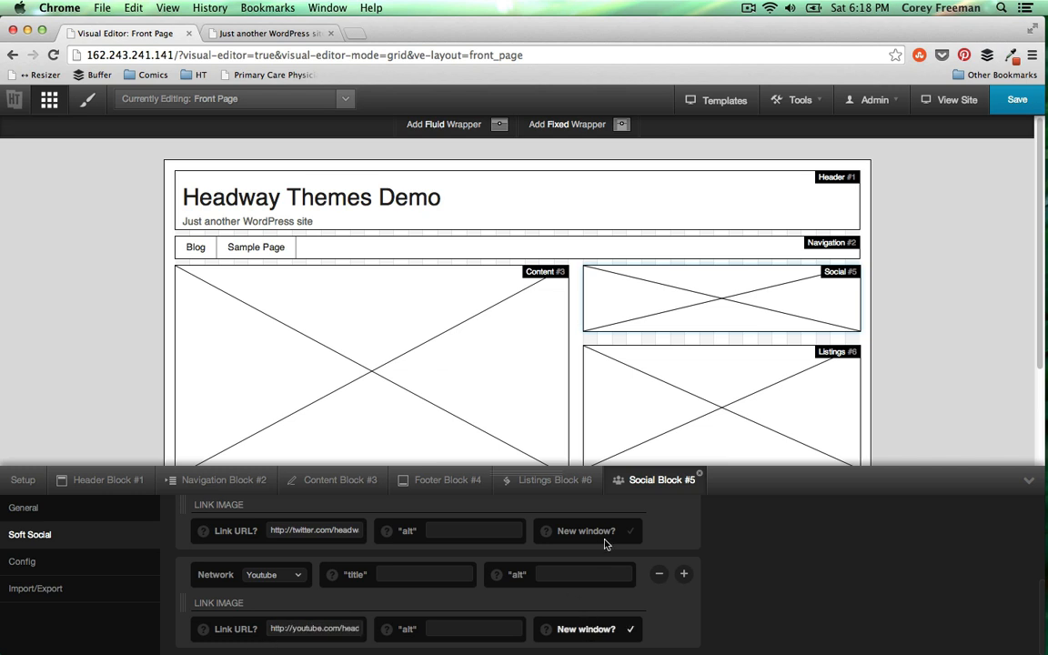
click(592, 530)
scroll(605, 555, up, 3)
click(596, 554)
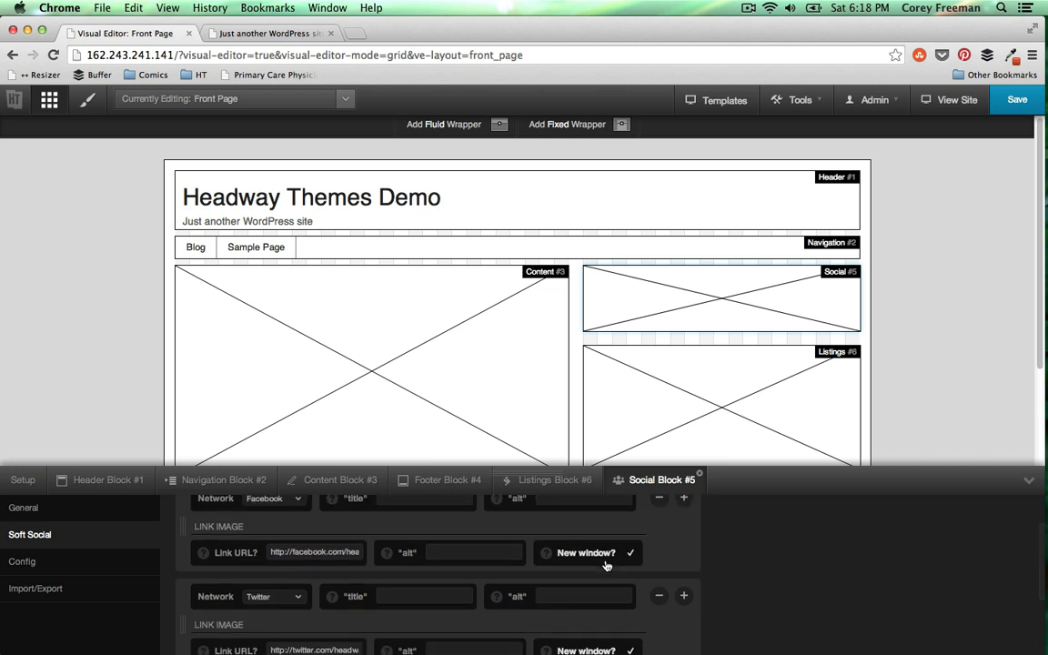
scroll(605, 564, up, 2)
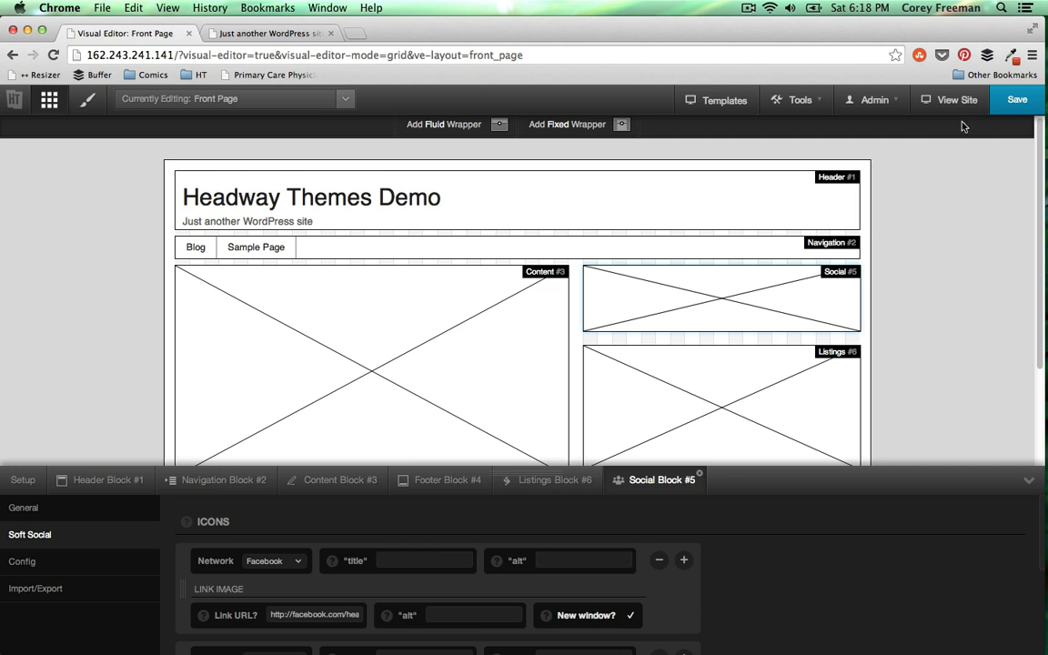
Save the front page layout and reload the live site to show the updated Social block
click(1016, 100)
click(273, 34)
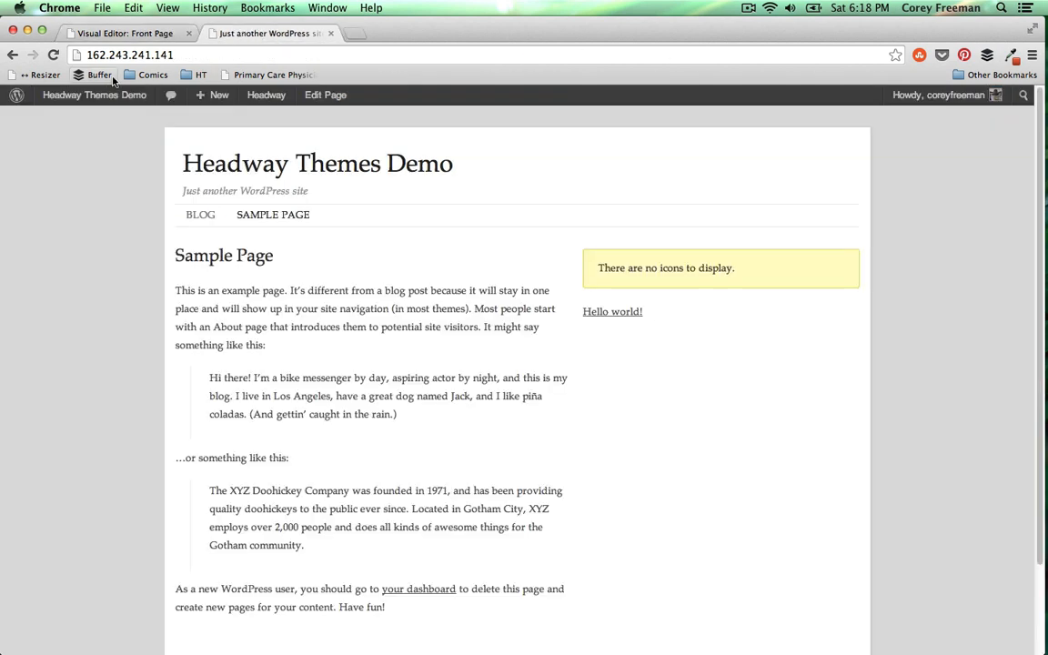
click(55, 55)
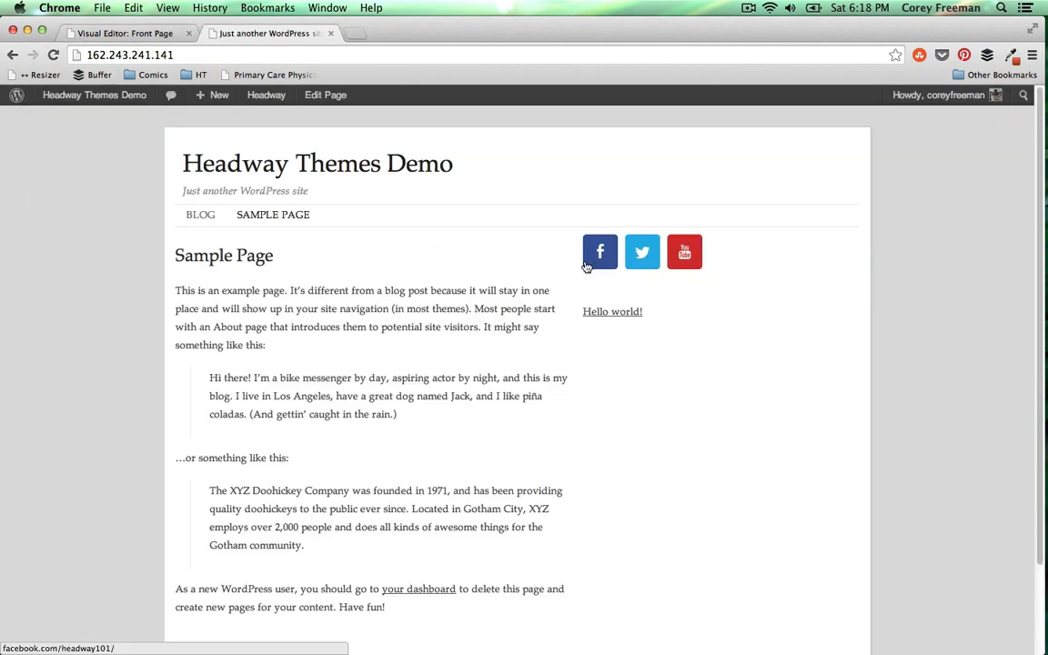
Test the Facebook, Twitter and YouTube icons on the live site, closing each page they open
click(595, 267)
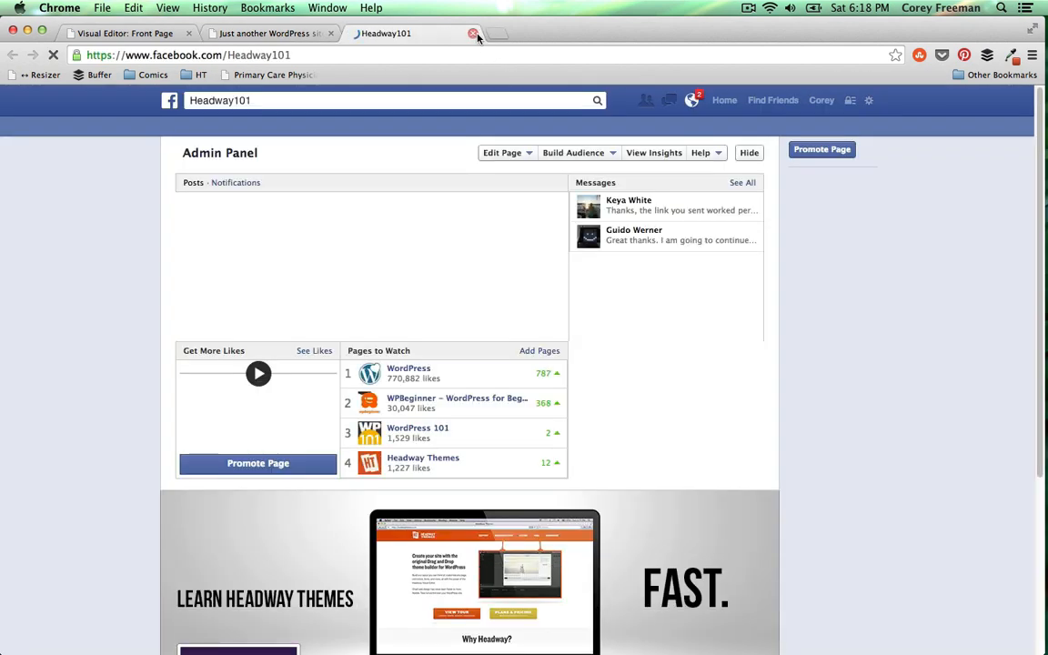
click(473, 33)
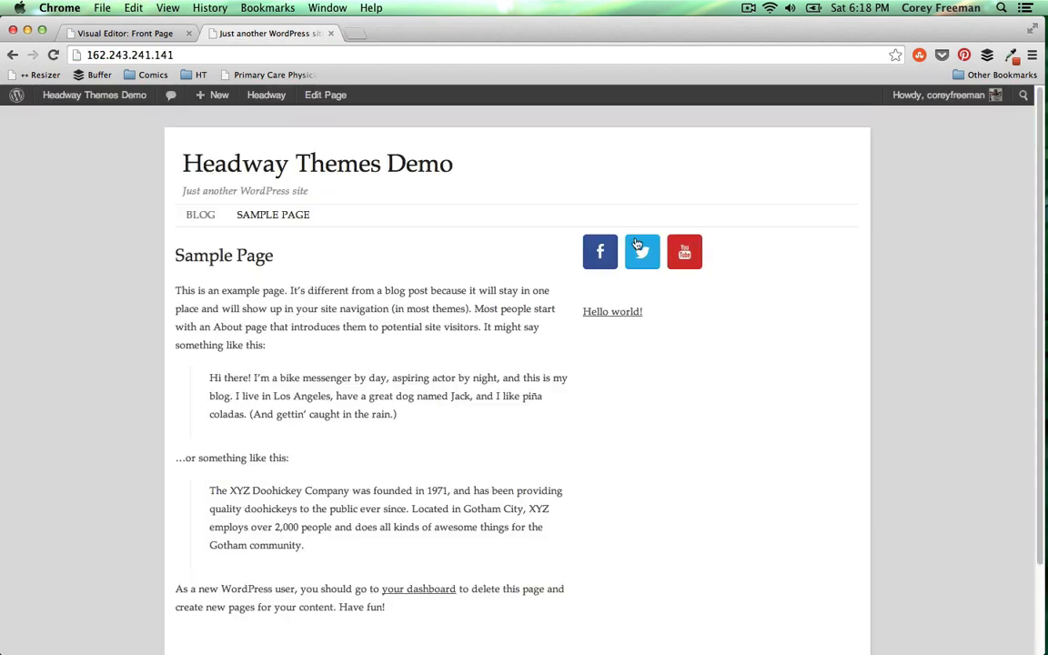
click(638, 246)
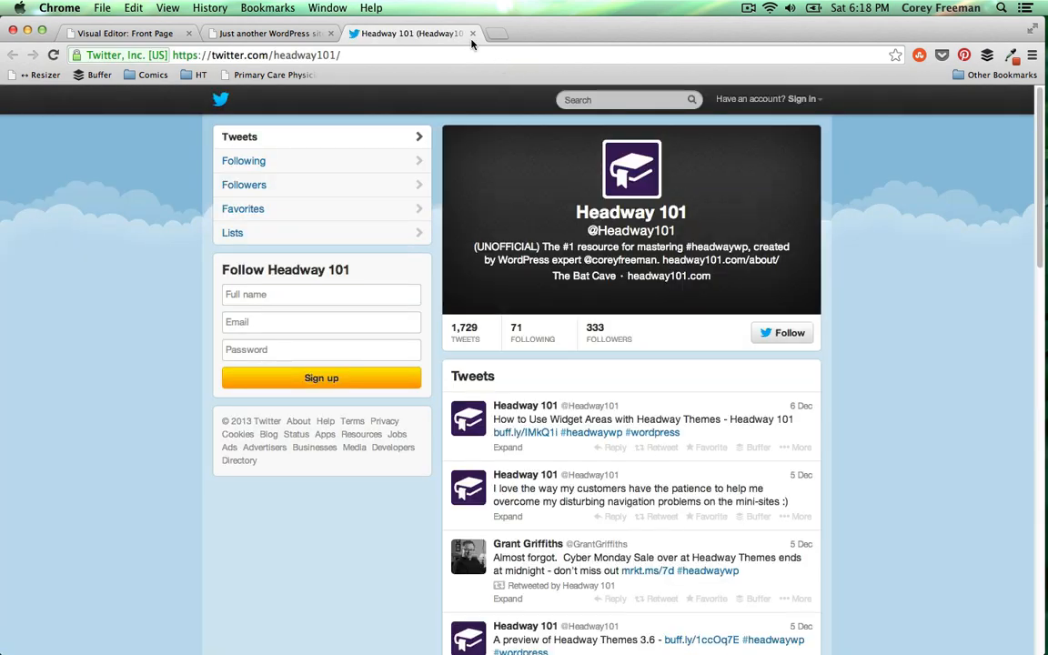
click(473, 34)
click(695, 262)
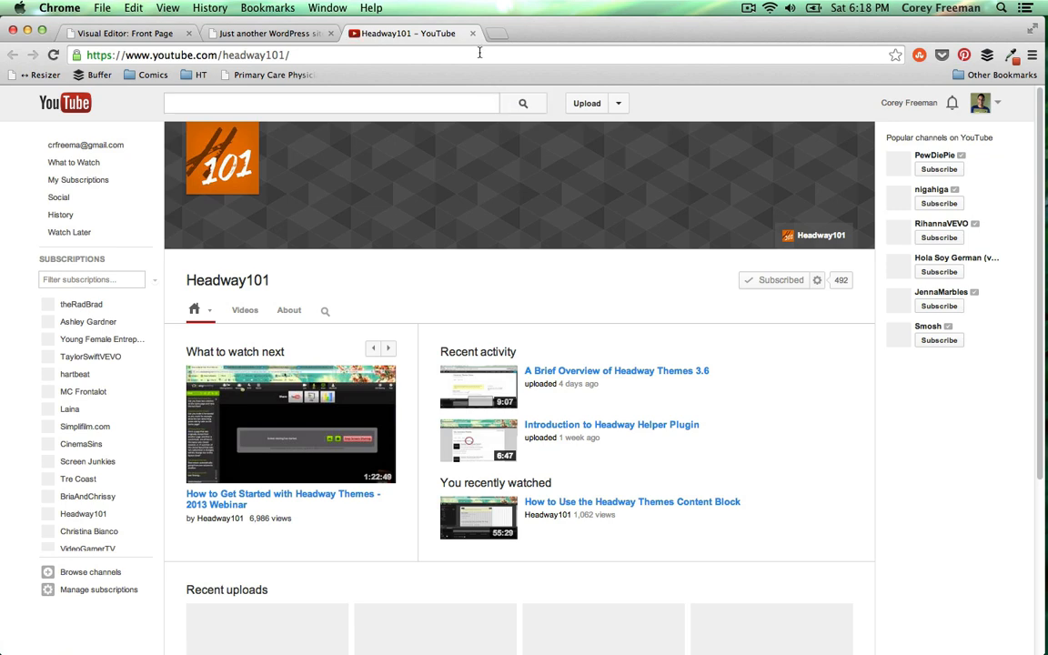
click(472, 34)
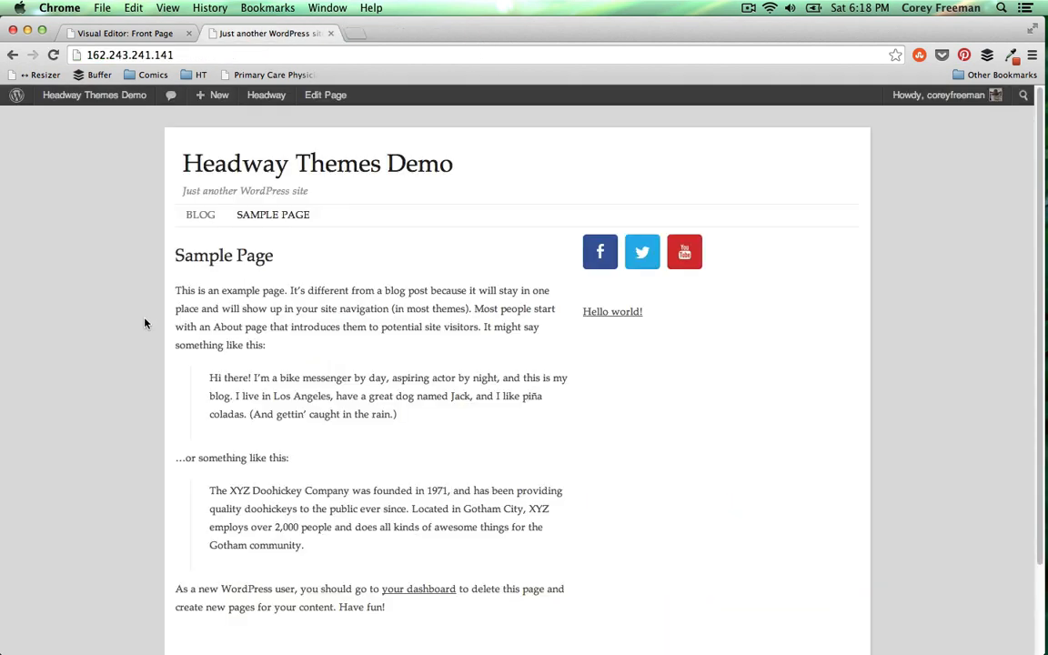
click(145, 34)
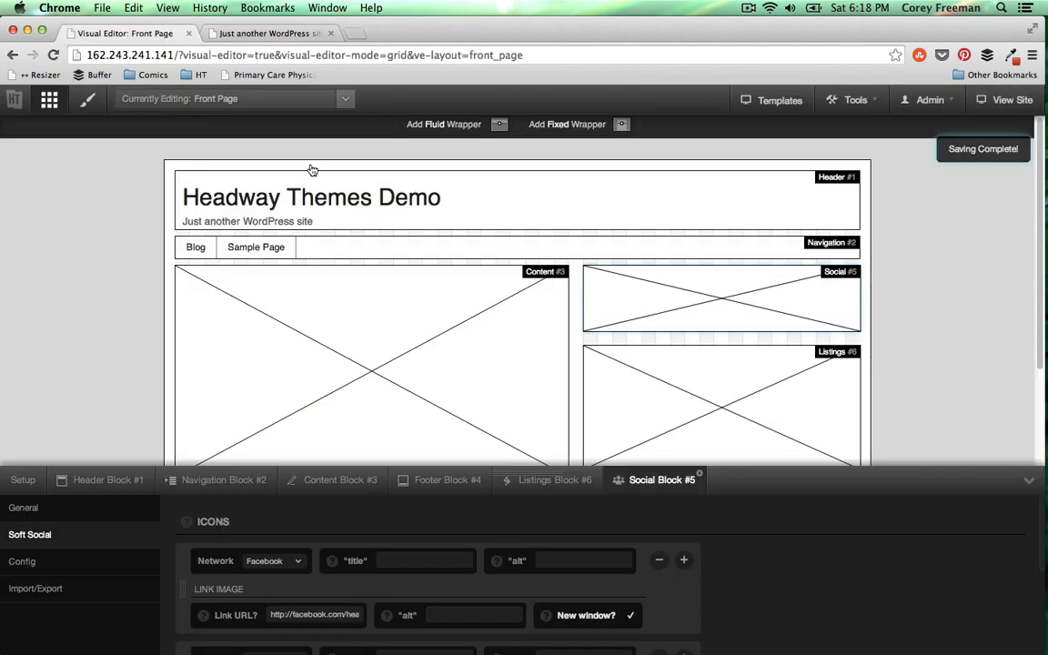
scroll(321, 575, down, 5)
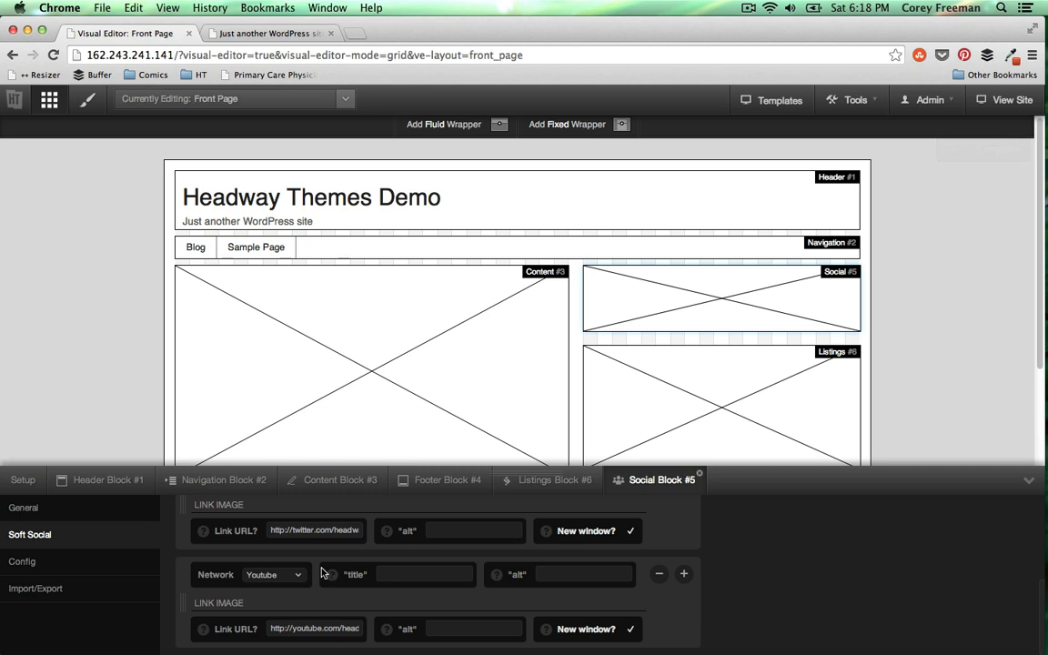
click(683, 573)
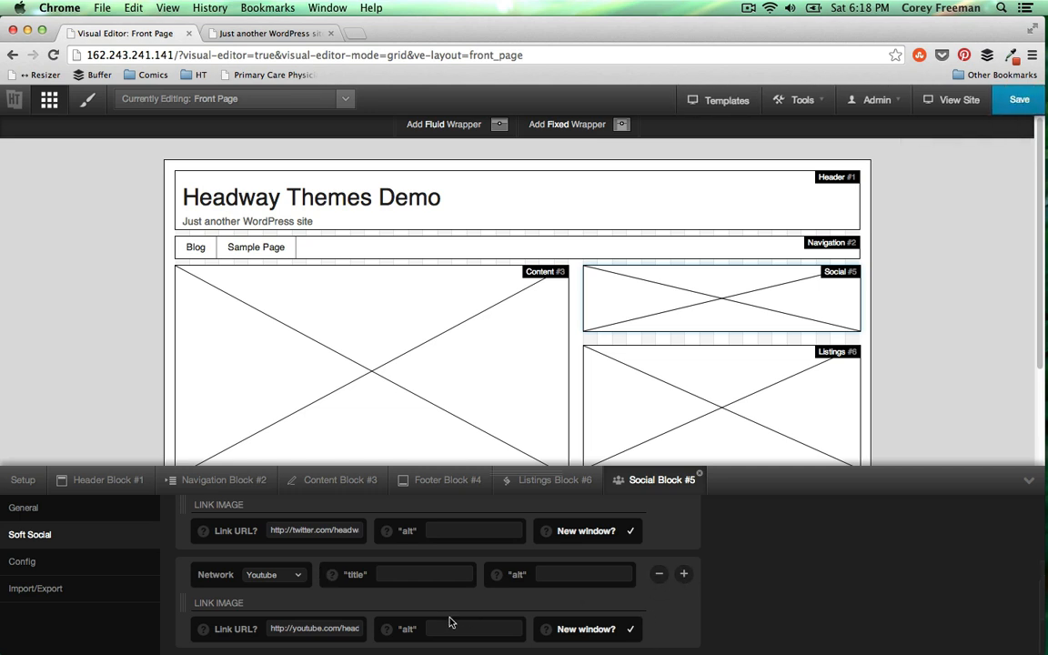
click(294, 578)
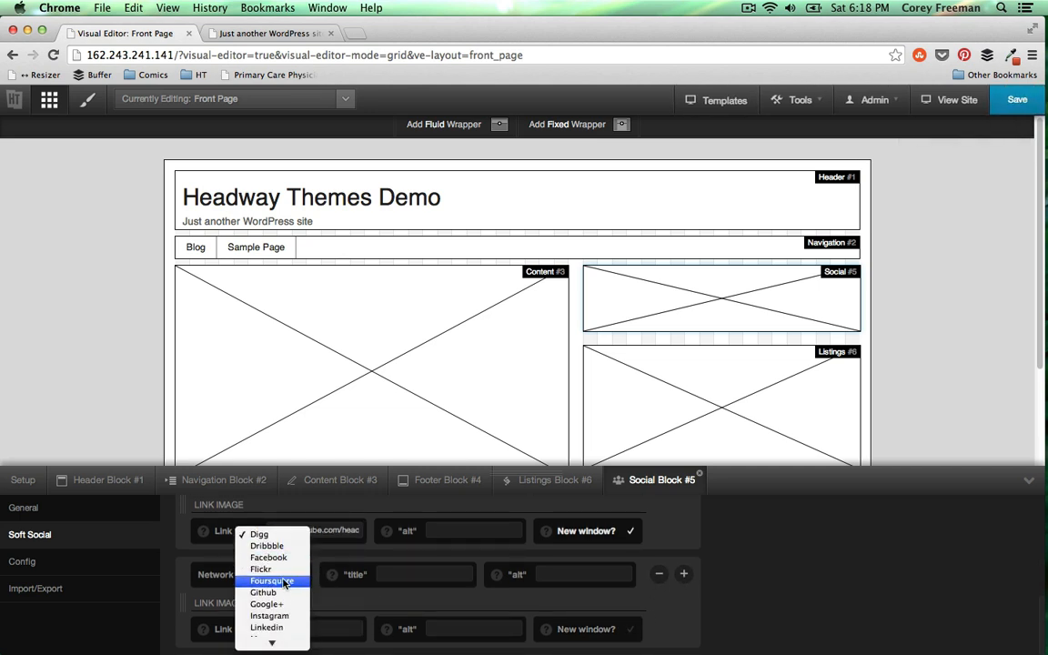
scroll(283, 583, down, 5)
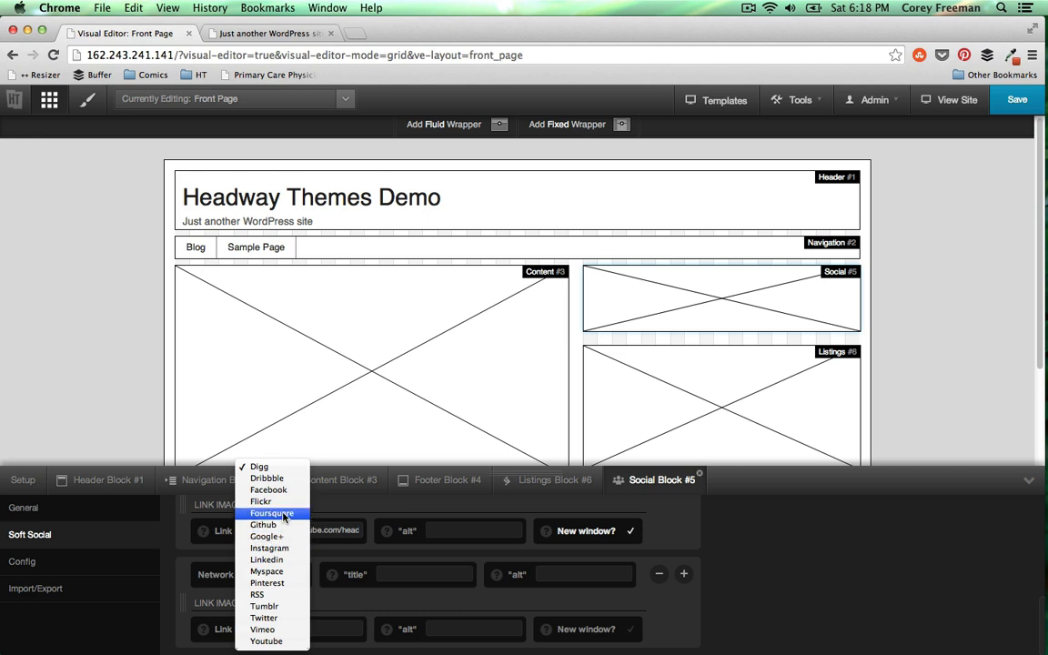
click(257, 595)
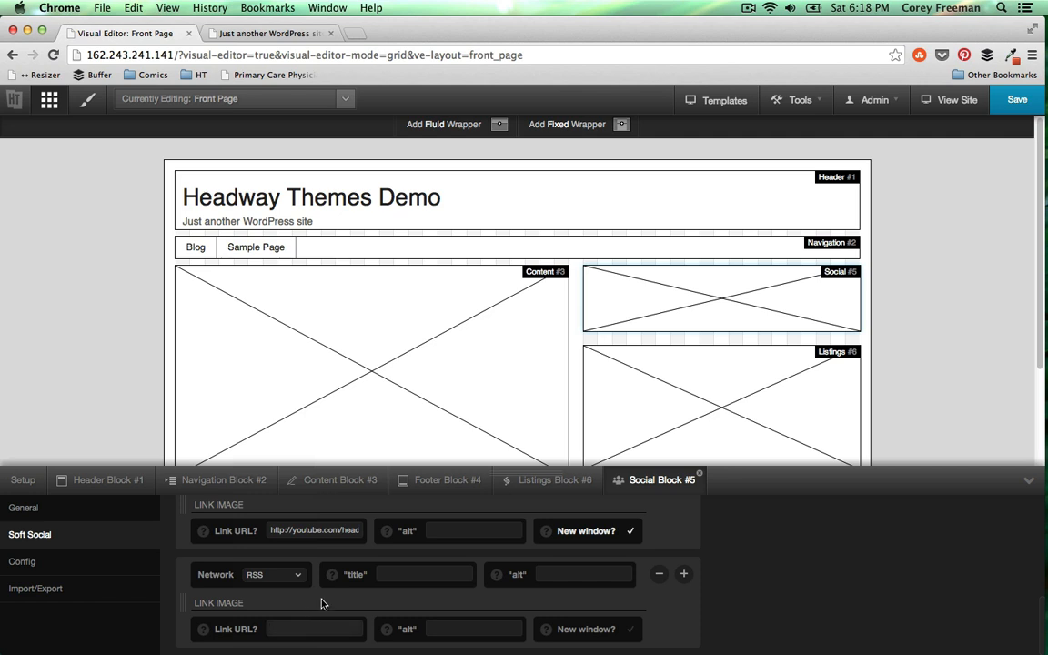
click(313, 629)
text(http:)
text(//headway101.com/feed/)
click(592, 628)
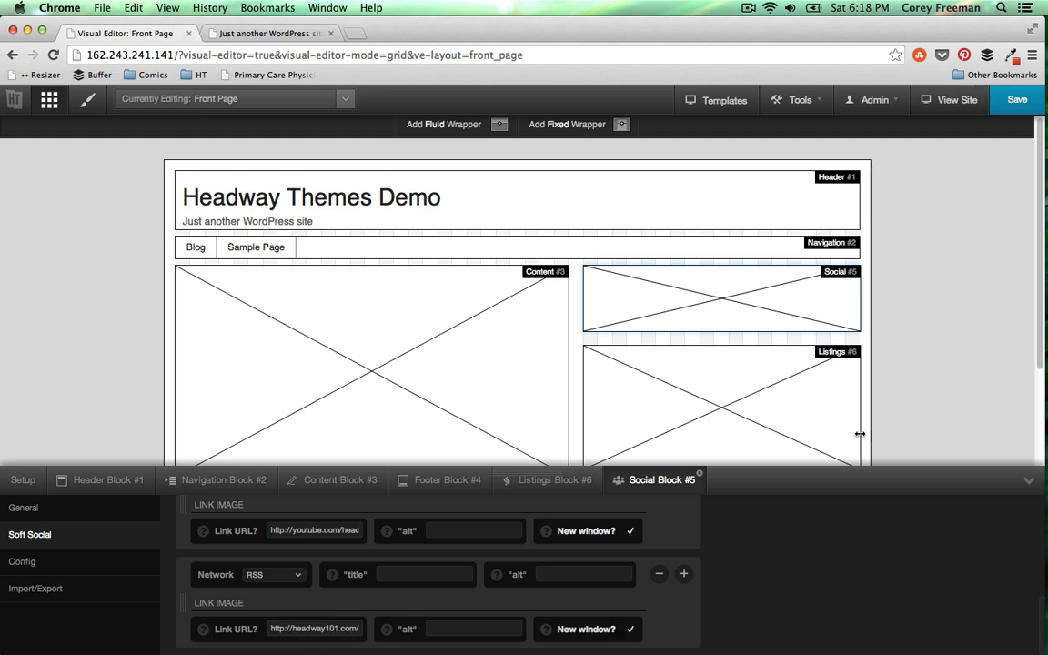
Save the layout and test the RSS icon on the reloaded live site, closing the feed page it opens
click(998, 105)
click(269, 33)
mouse_move(4, 91)
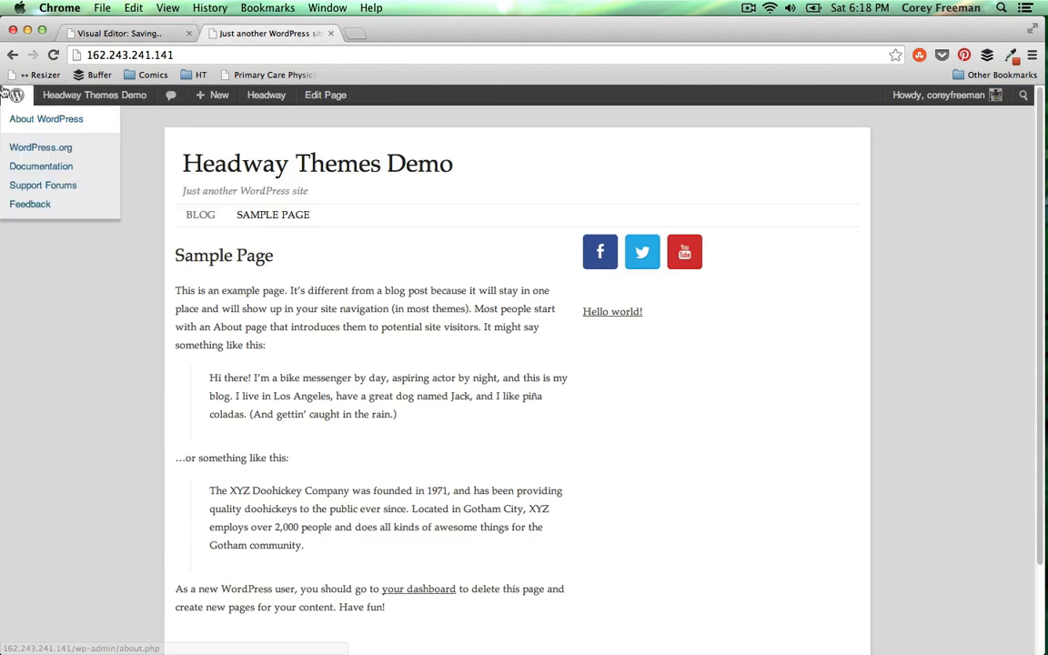
click(52, 55)
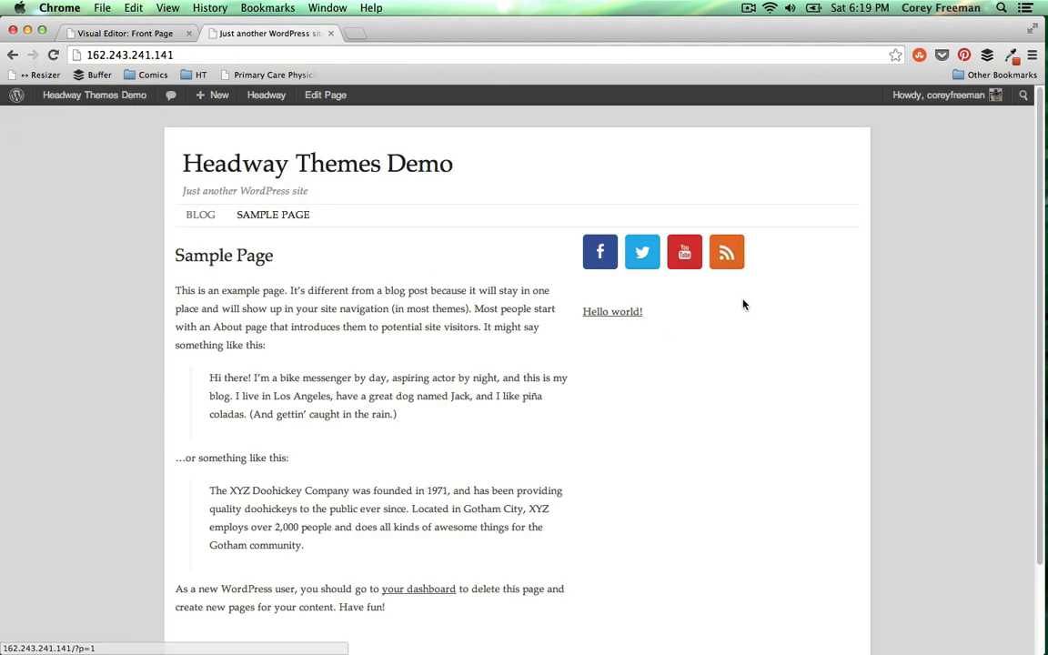
click(726, 252)
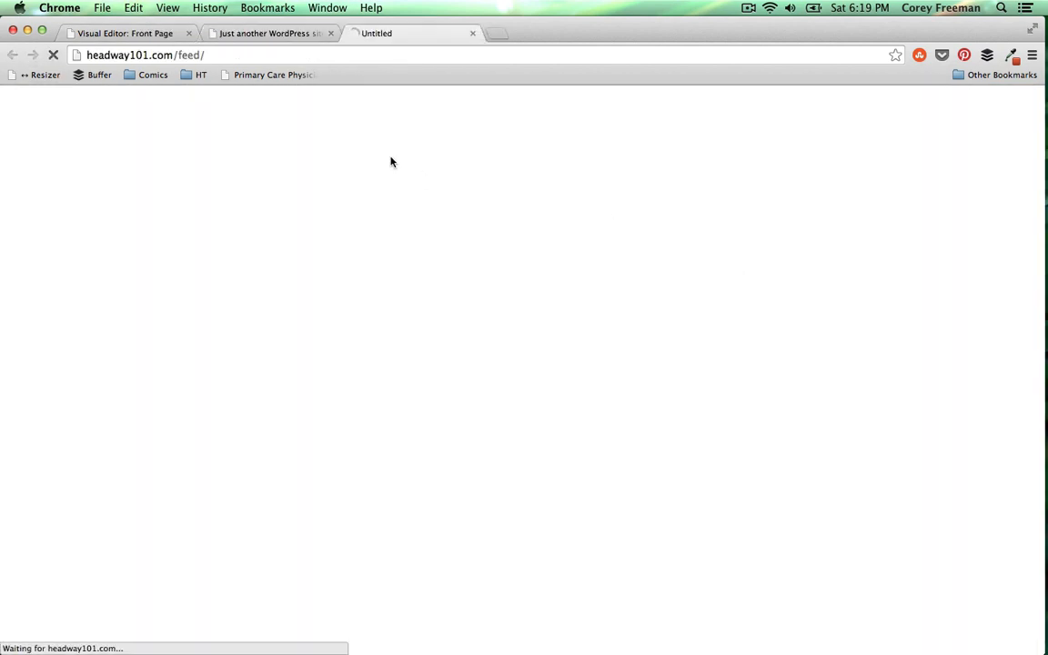
click(472, 33)
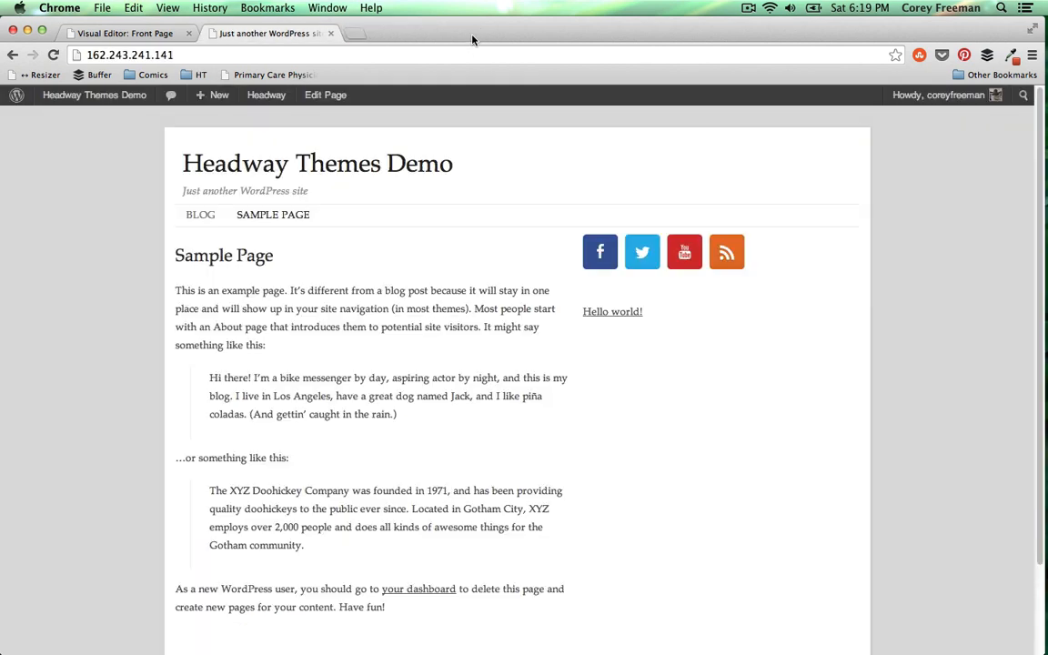
Narrow the Social and Listings blocks to 340px from their left edges, then save the layout and check the live site
click(136, 31)
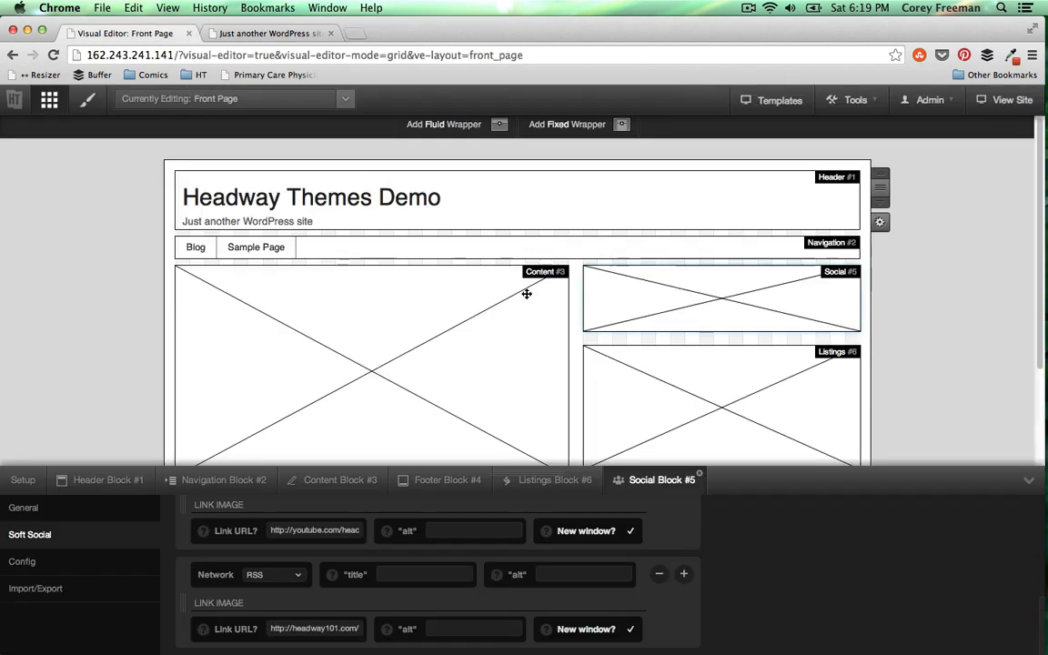
drag(585, 309, 608, 310)
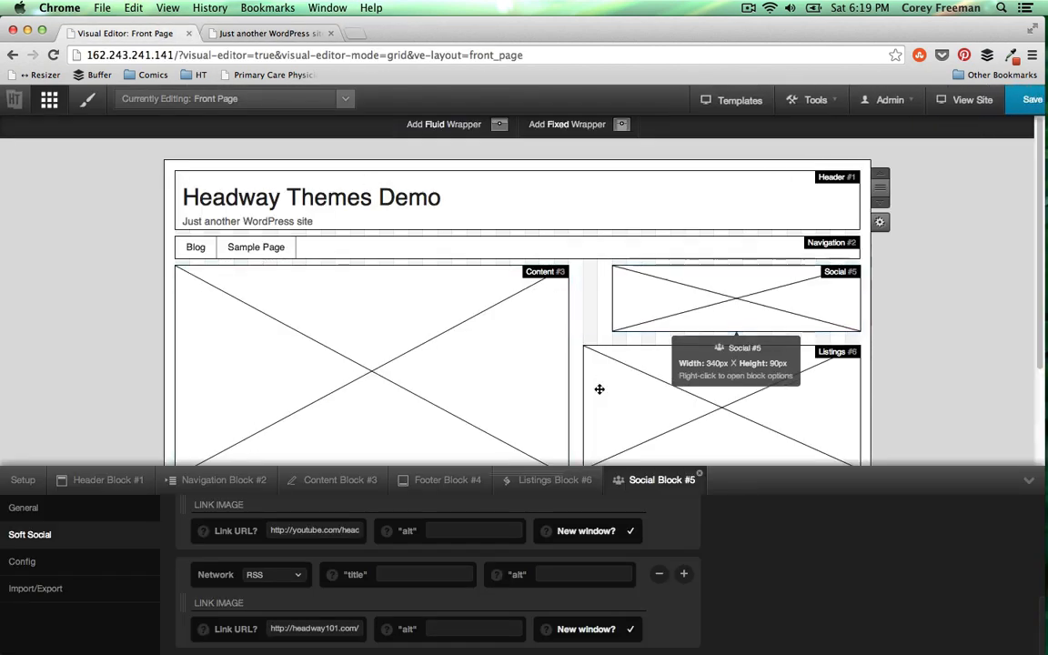
drag(586, 392, 605, 395)
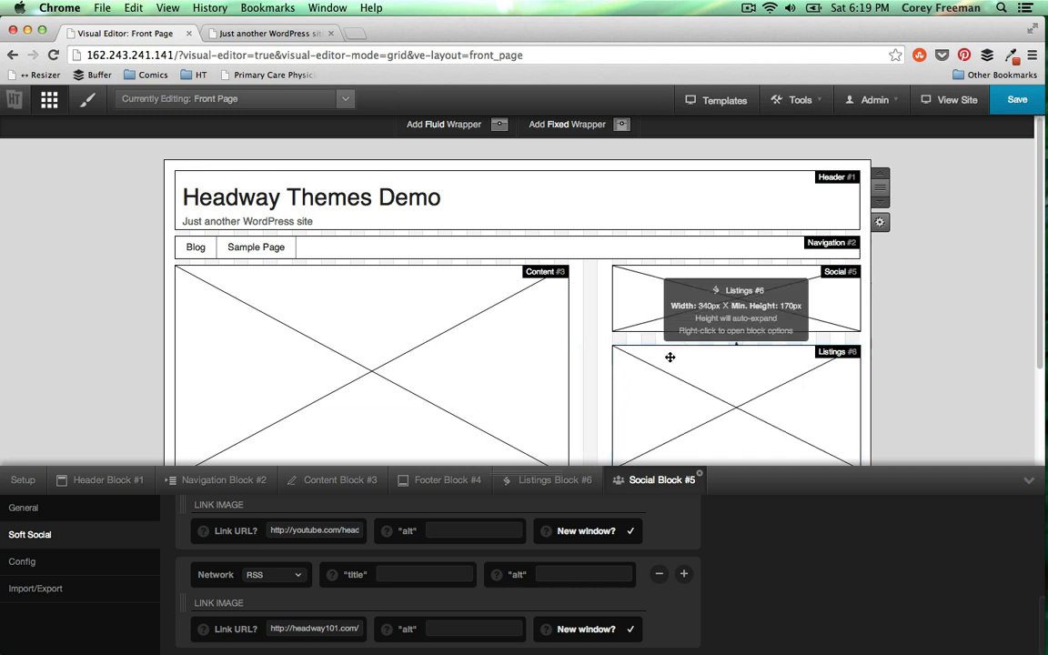
scroll(524, 275, down, 3)
scroll(524, 276, up, 1)
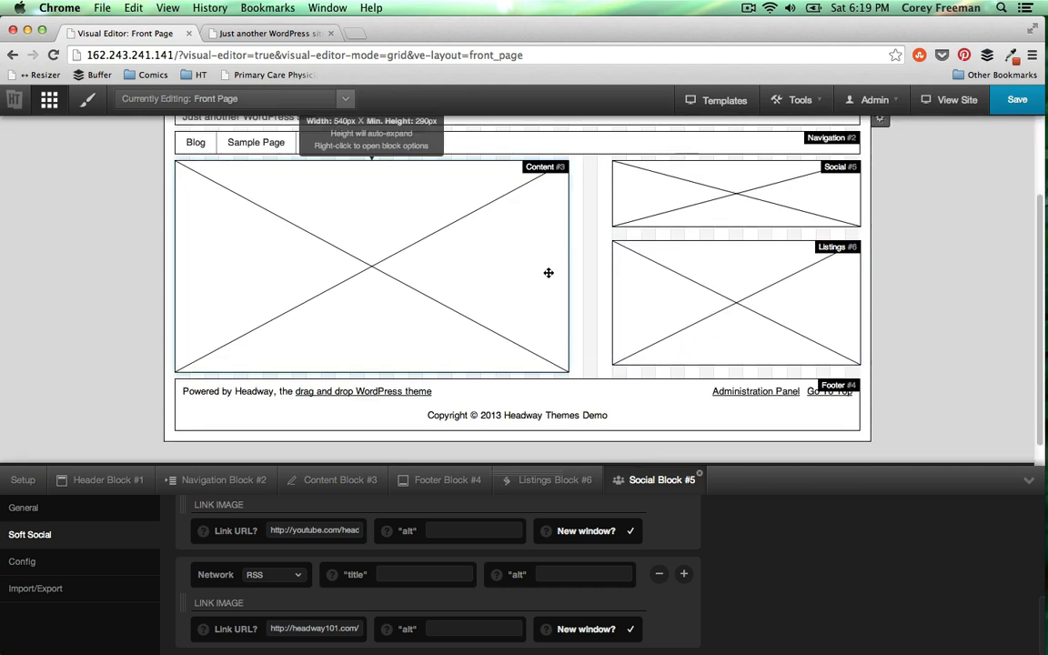
click(1018, 100)
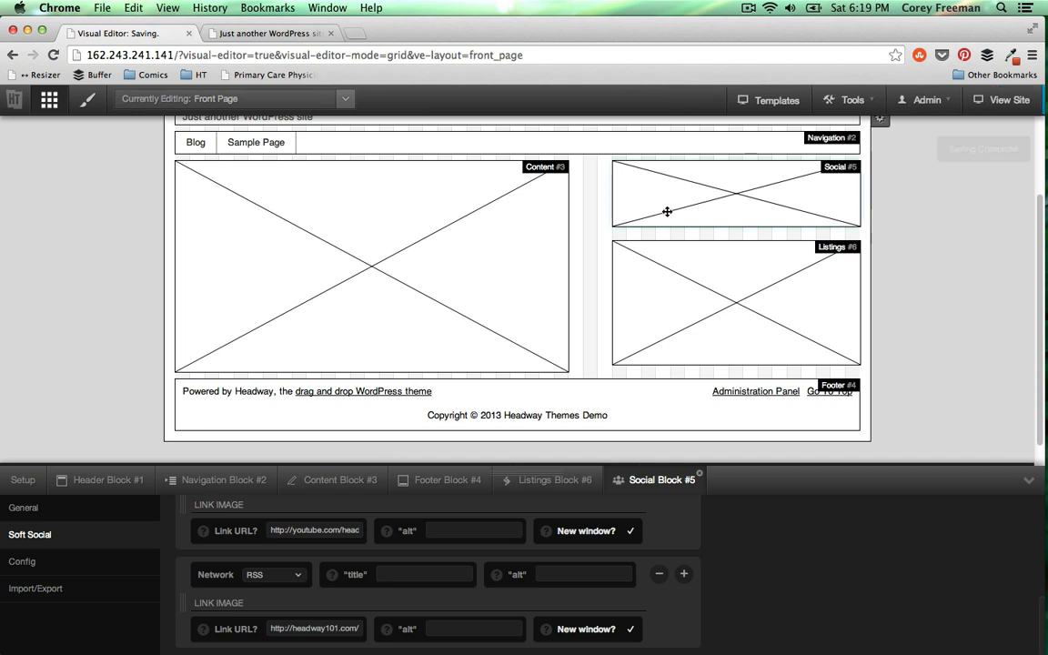
click(282, 37)
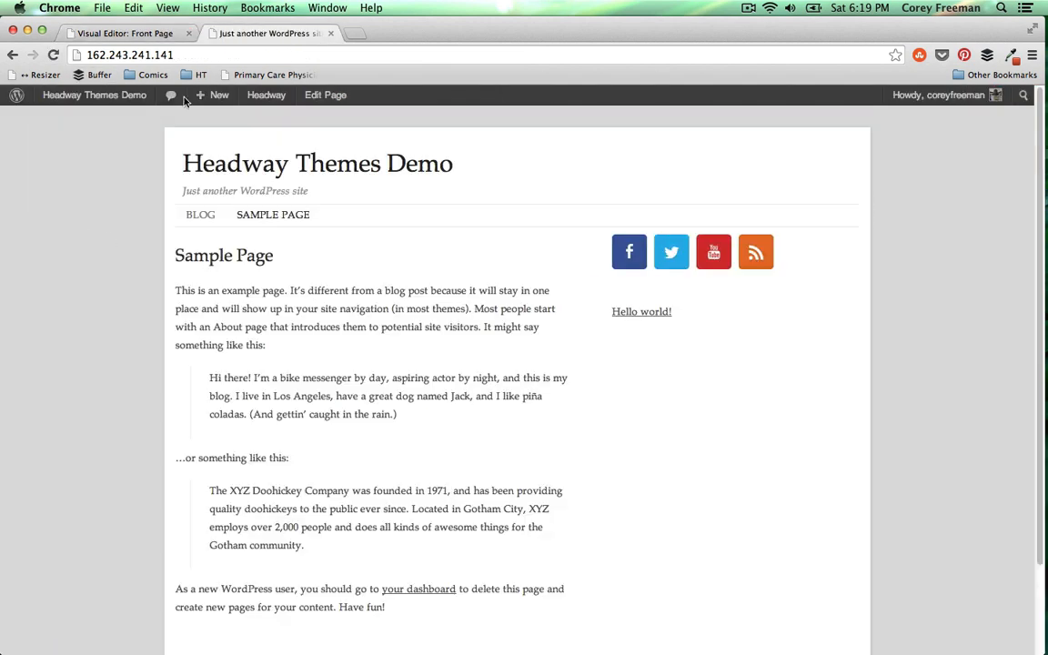
Shorten the Header block to fit the Social block beside it, and move the Listings block up directly beneath the Navigation block
click(156, 35)
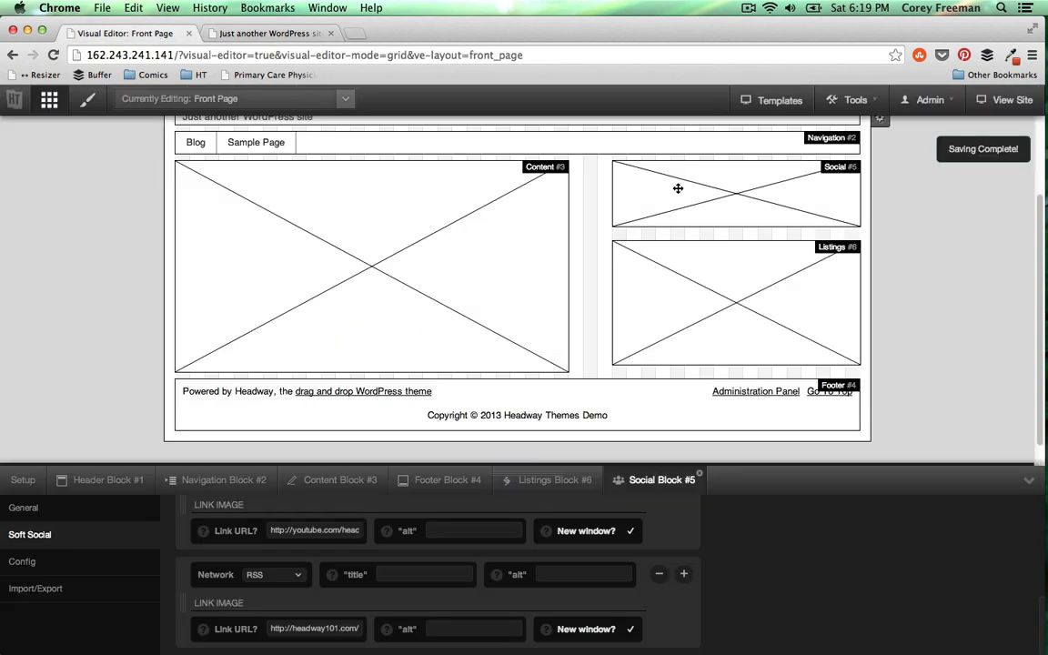
drag(856, 210, 598, 210)
drag(709, 308, 697, 224)
drag(738, 381, 733, 300)
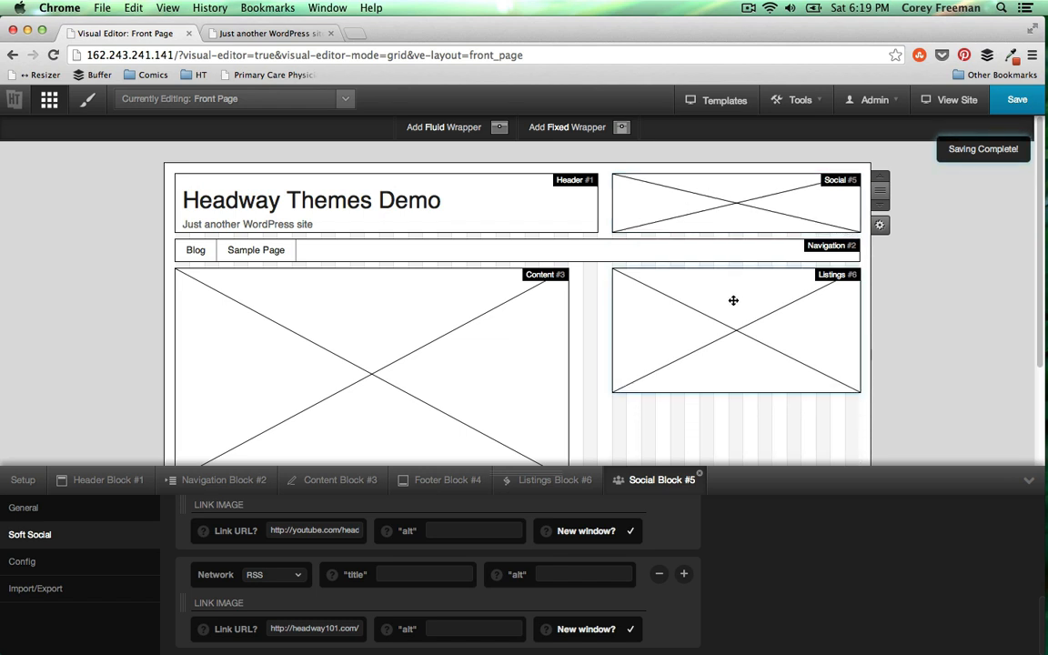
Give the Listings block the title "From the Blog" and the subtitle "Latest Happenings"
click(699, 474)
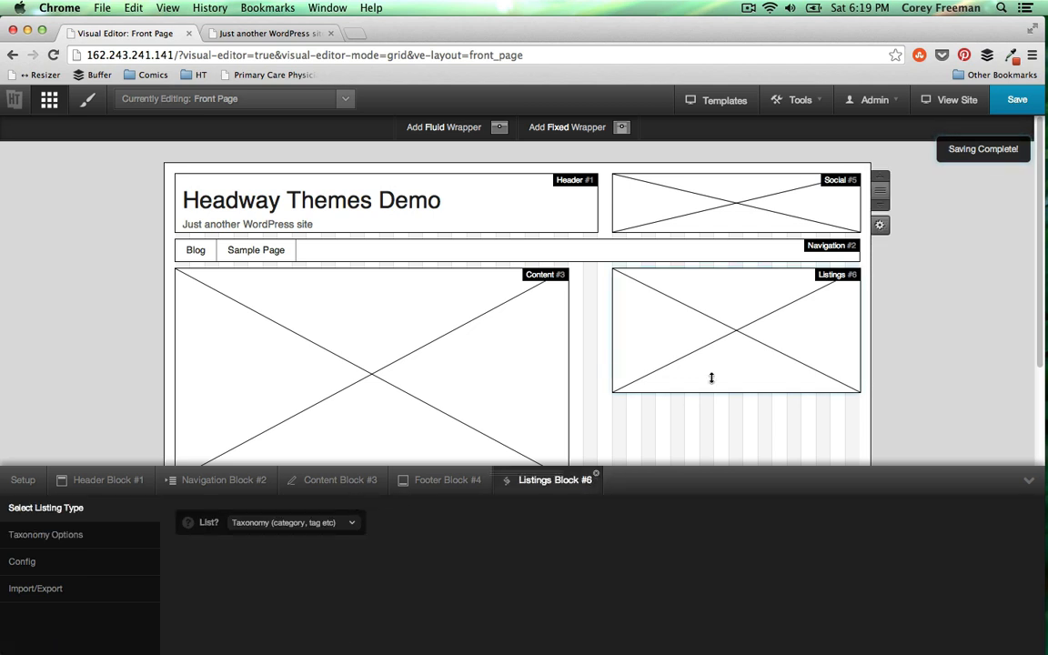
right_click(702, 326)
click(739, 357)
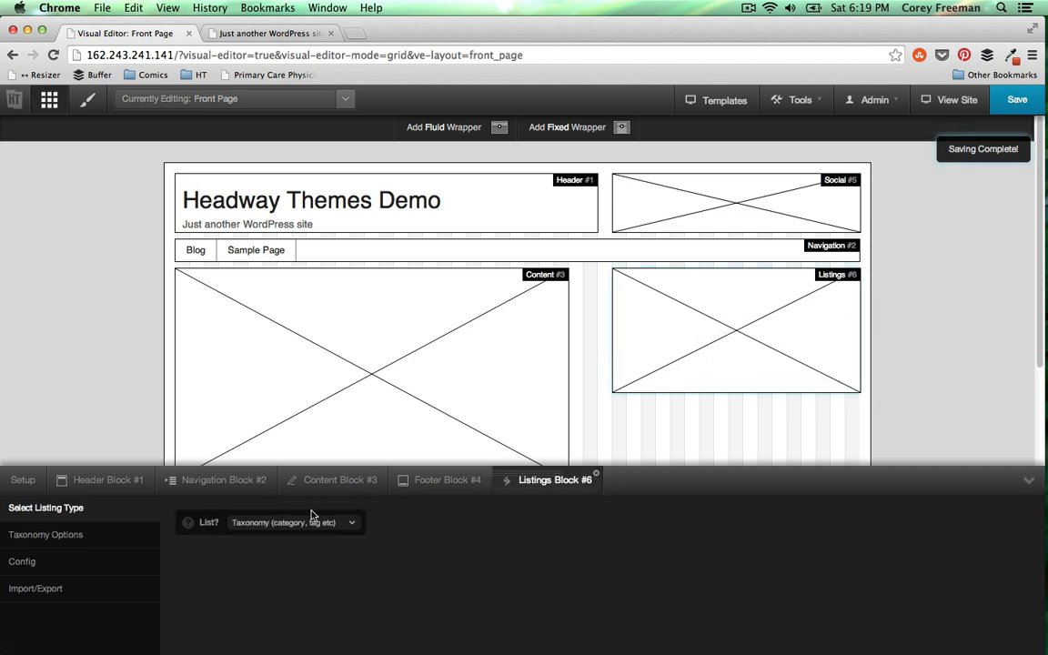
click(18, 562)
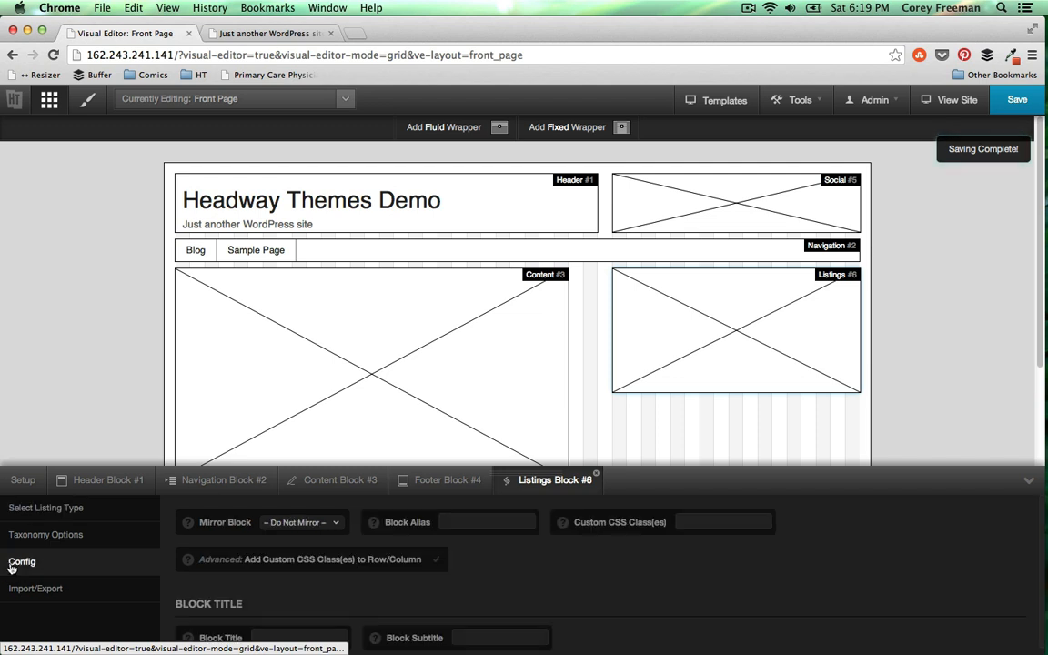
click(270, 628)
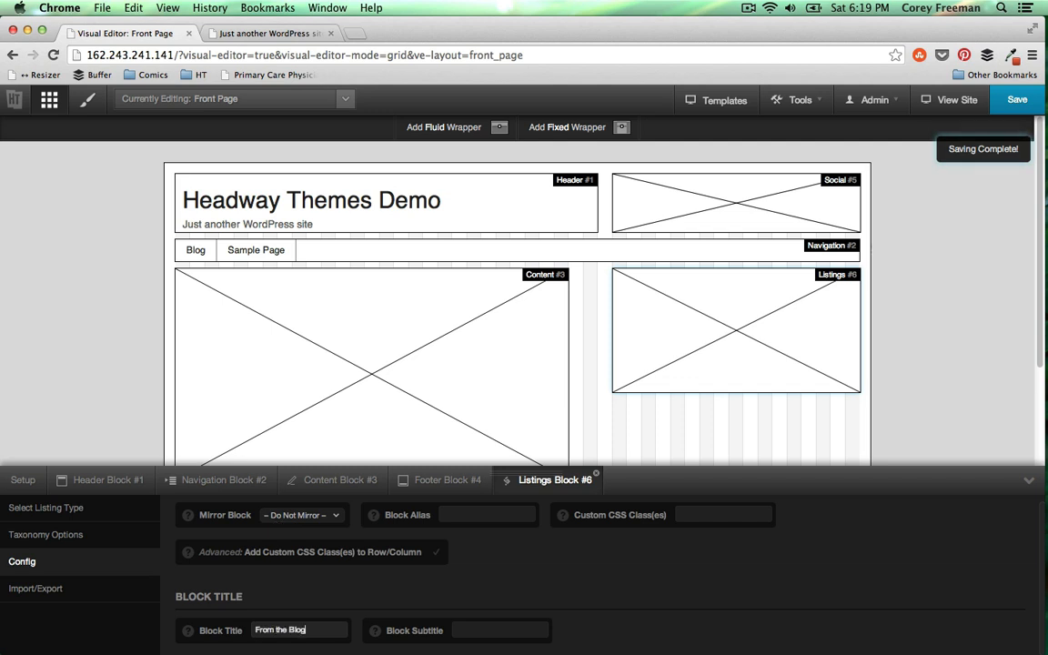
click(464, 628)
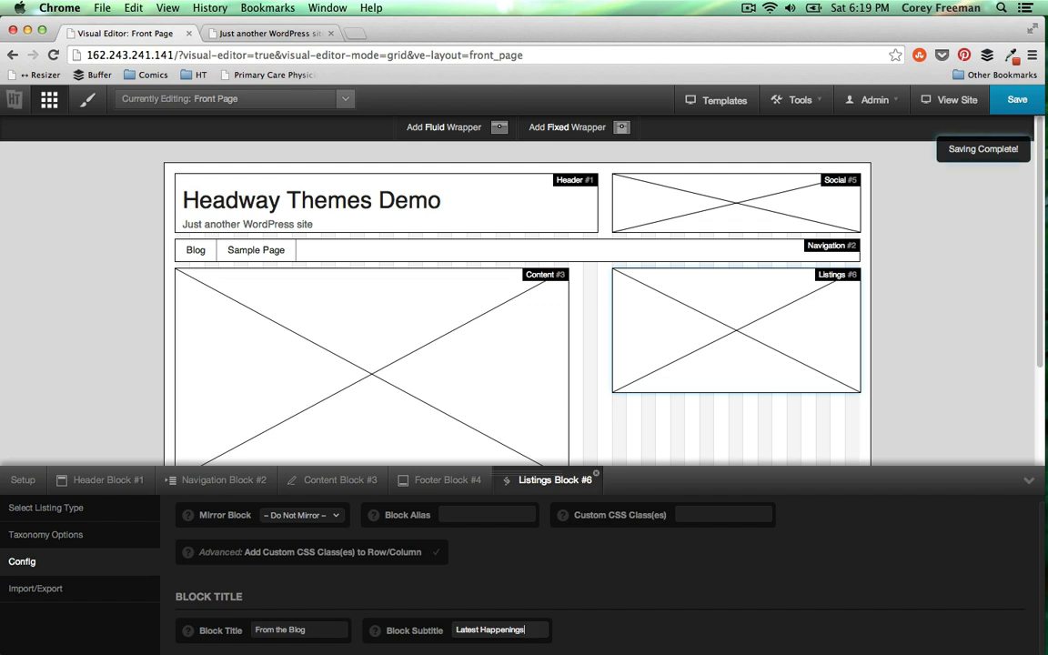
scroll(618, 582, up, 1)
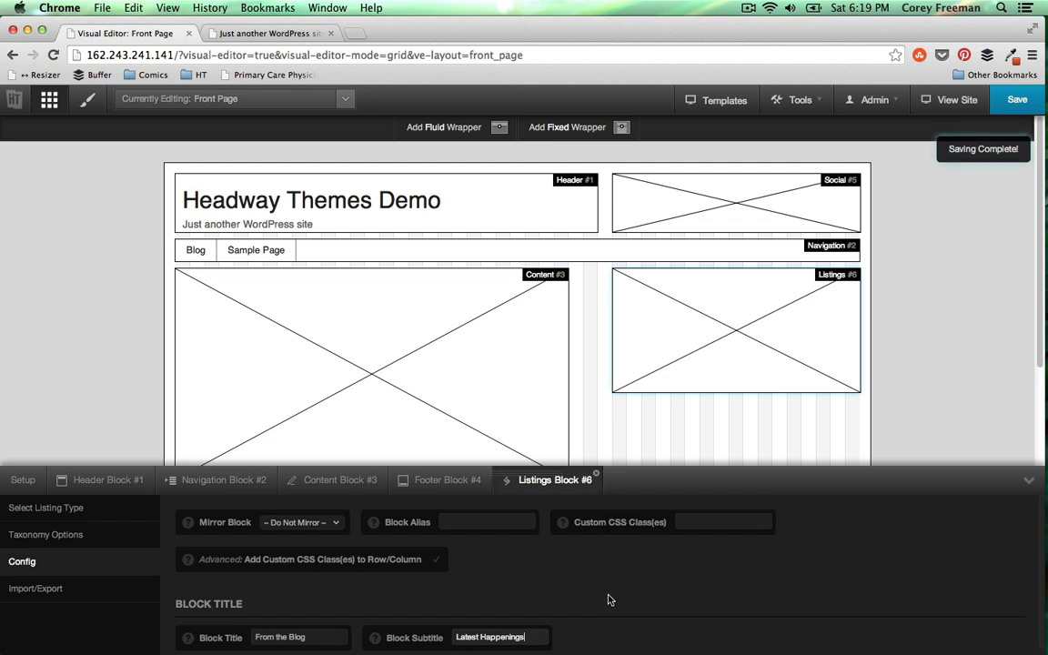
Save the layout and check the Listings block's title and subtitle on the reloaded live site
click(1011, 101)
click(266, 33)
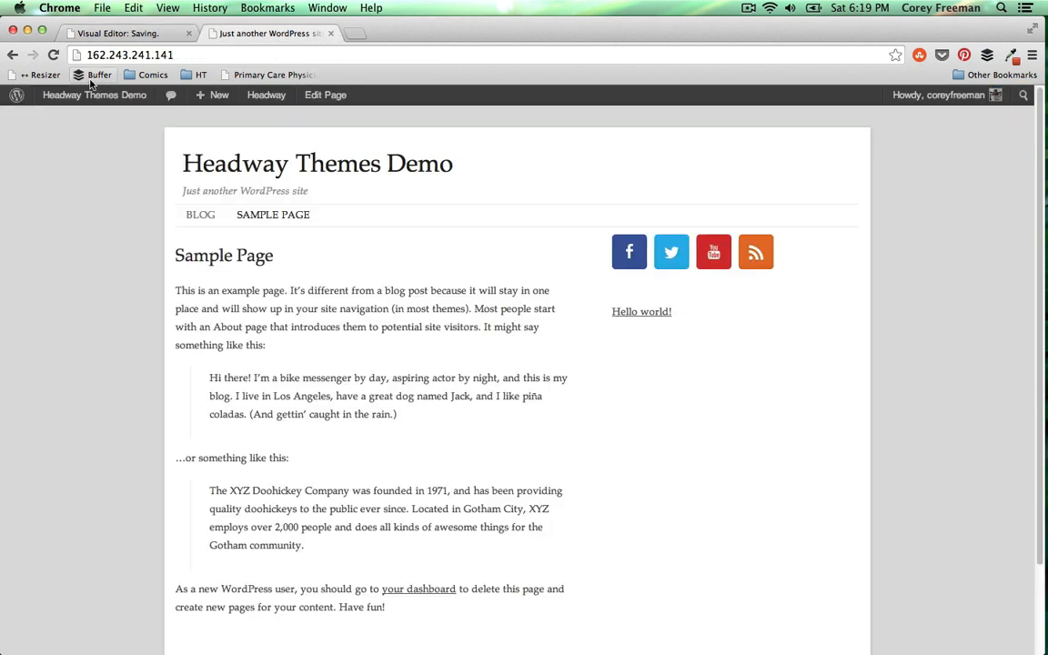
click(54, 56)
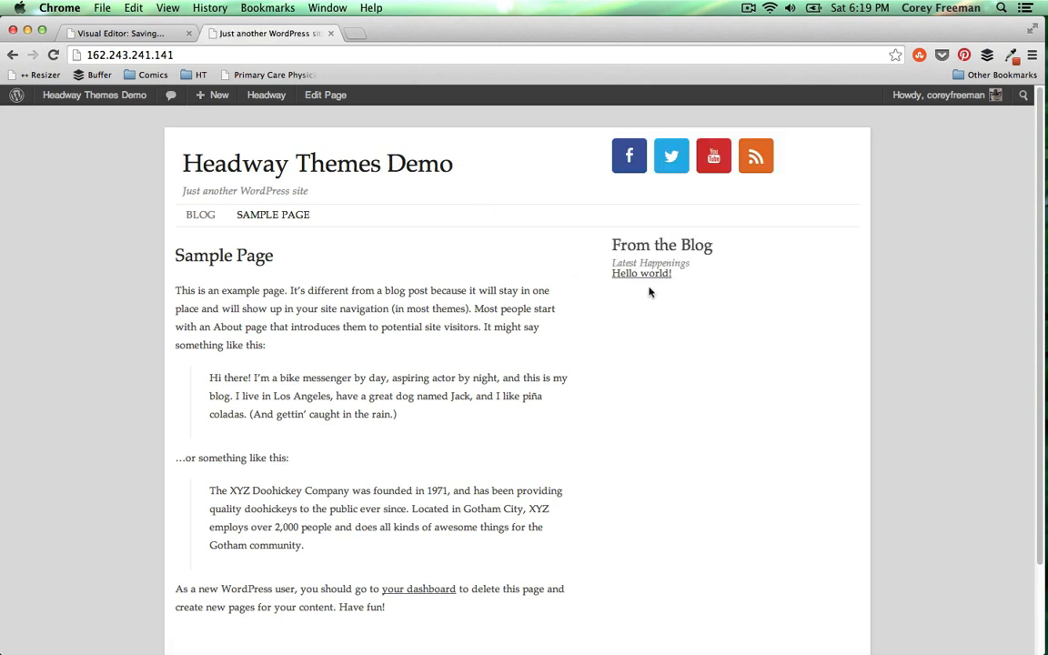
triple_click(654, 245)
triple_click(654, 263)
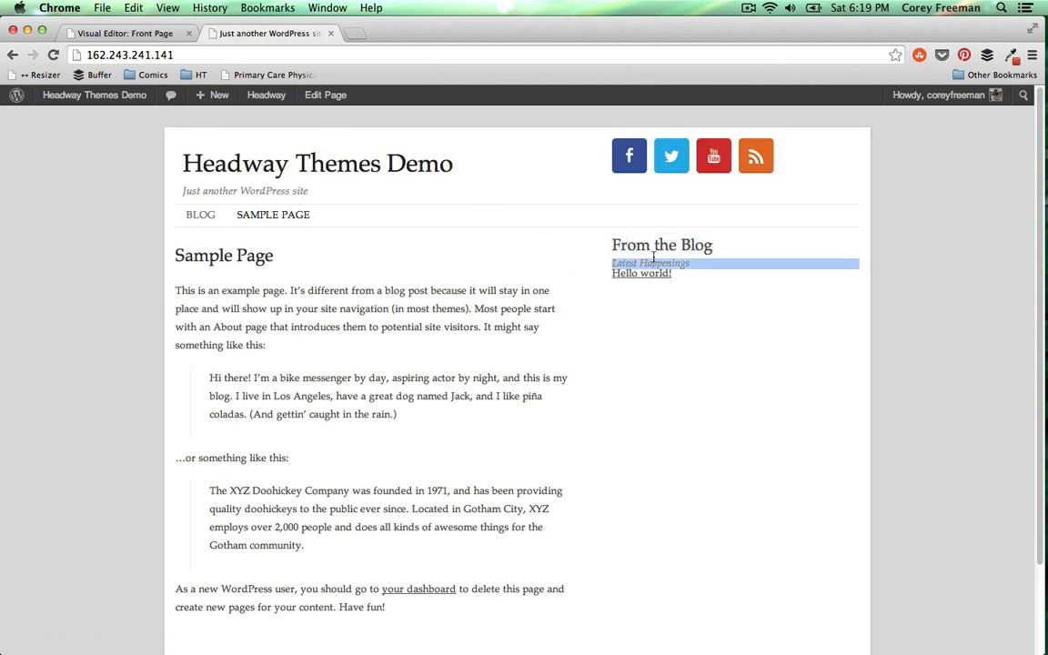
click(653, 243)
scroll(461, 234, down, 3)
scroll(450, 258, up, 3)
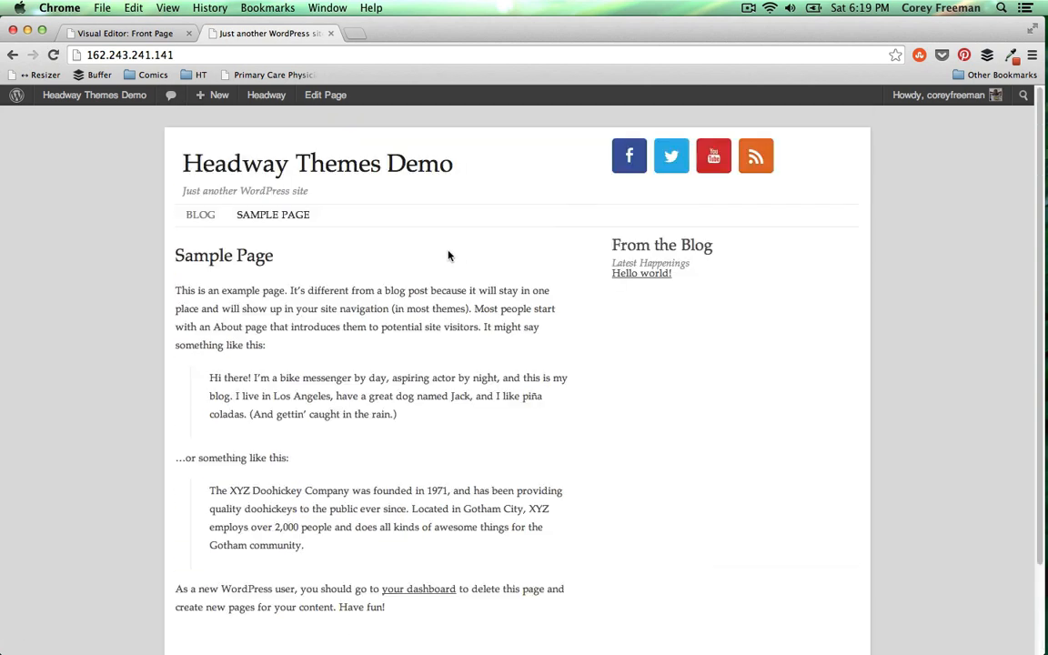
Set the Listings block's listing type to Posts or Pages (custom posts) and look through its post filter and sort options
click(125, 33)
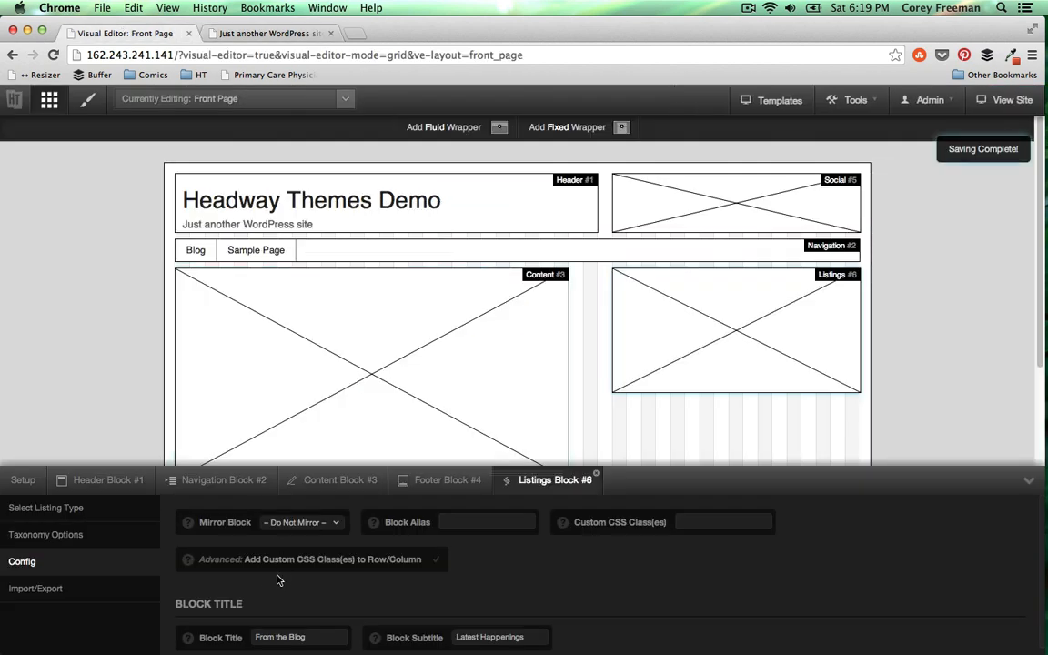
click(106, 521)
click(273, 521)
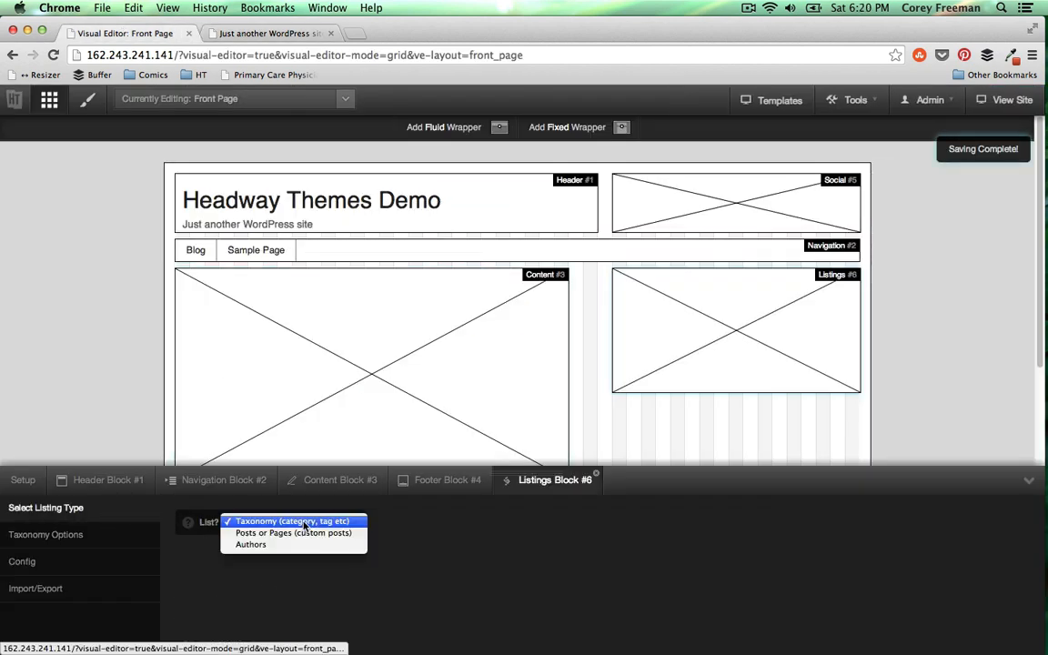
click(308, 538)
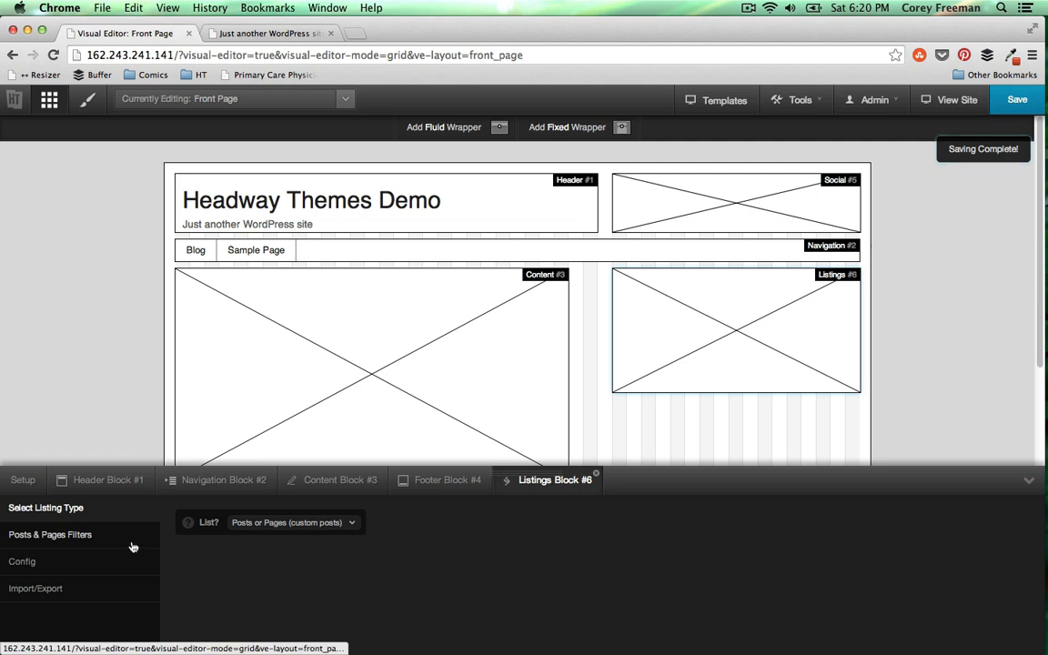
click(120, 539)
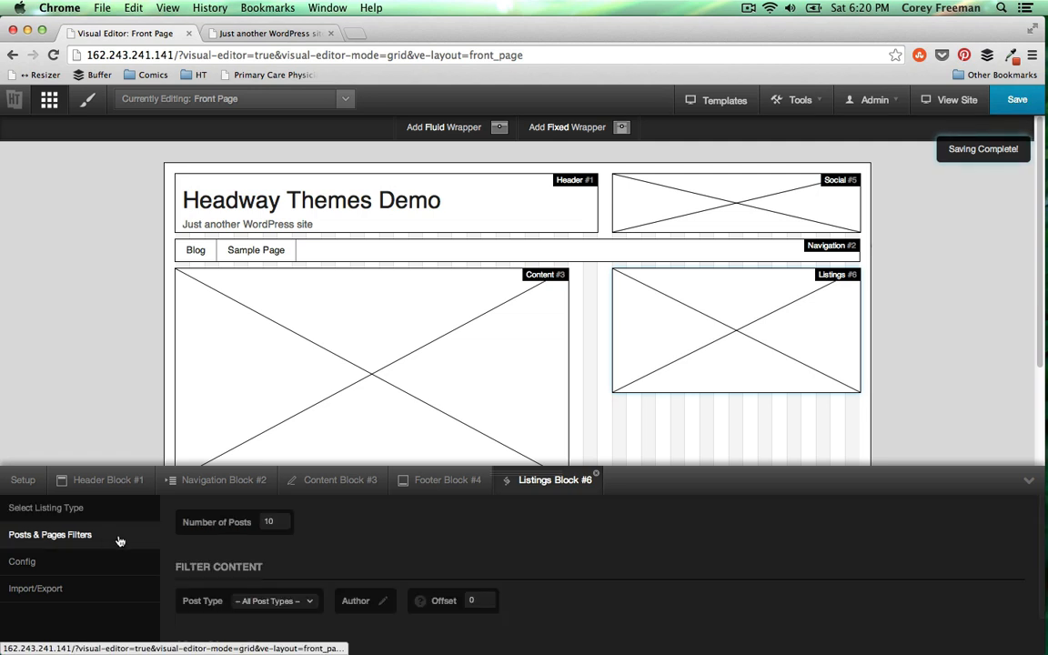
click(293, 600)
click(295, 601)
scroll(295, 601, down, 2)
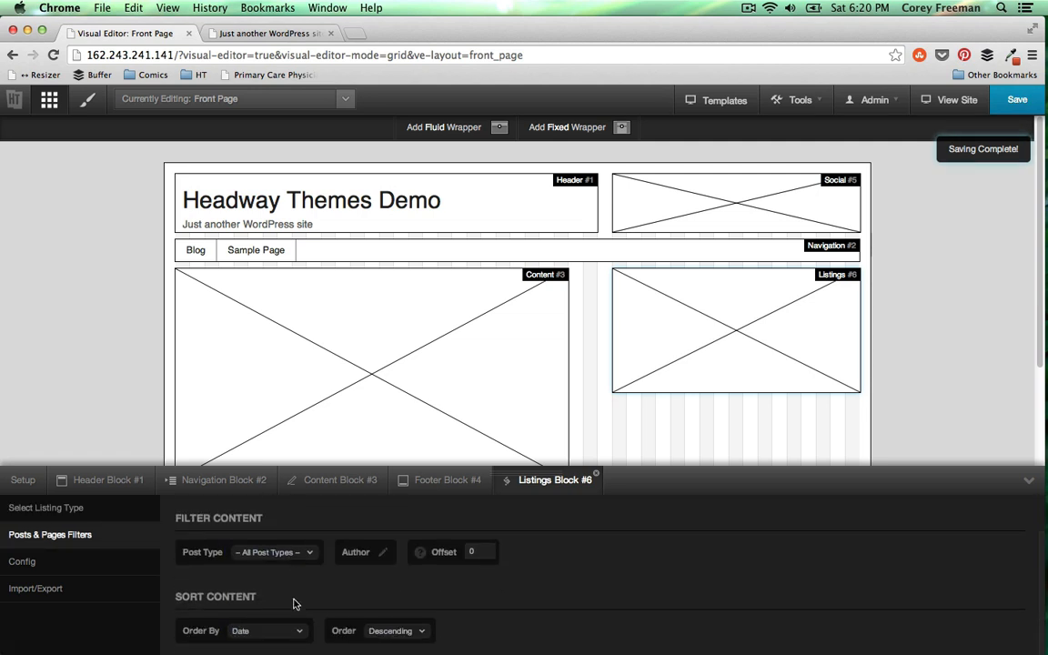
scroll(295, 603, up, 2)
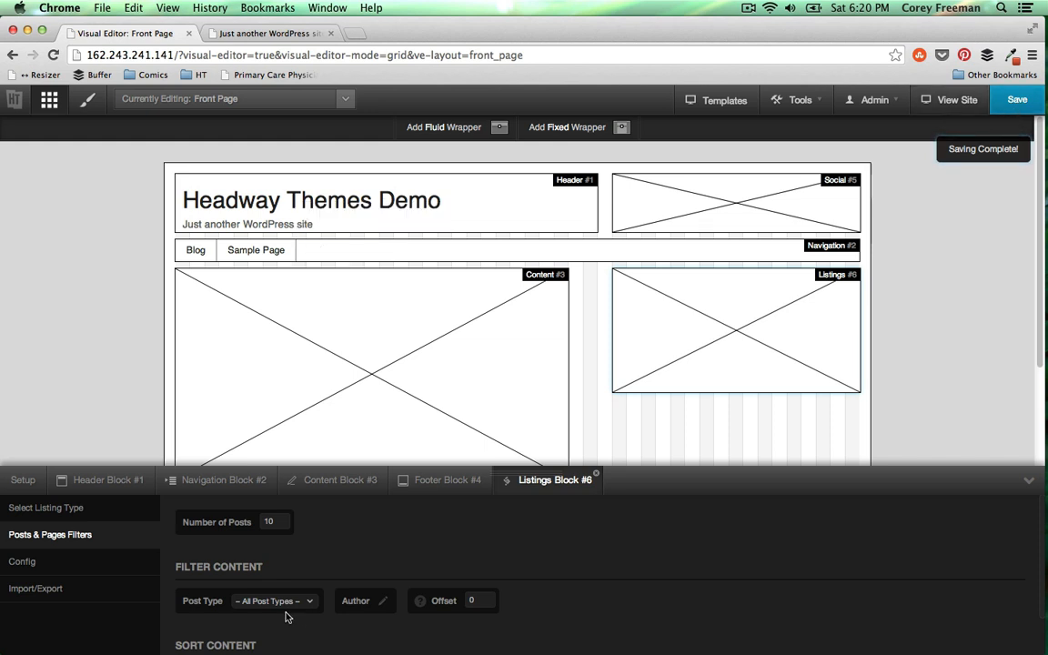
Save the layout and check the Listings block on the reloaded live site
click(1017, 99)
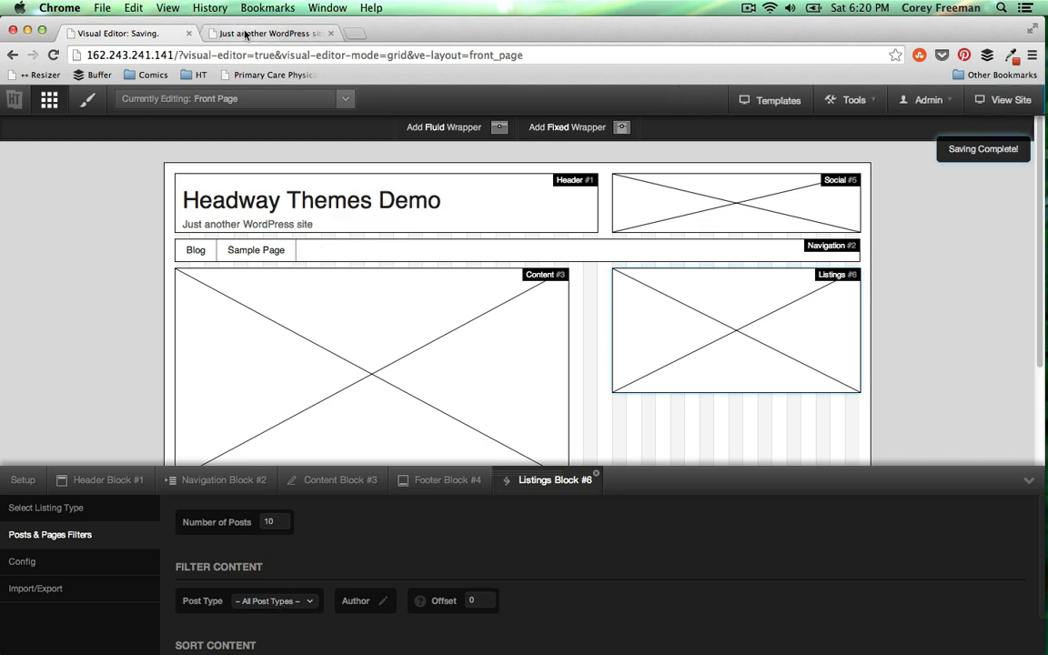
click(268, 33)
click(53, 56)
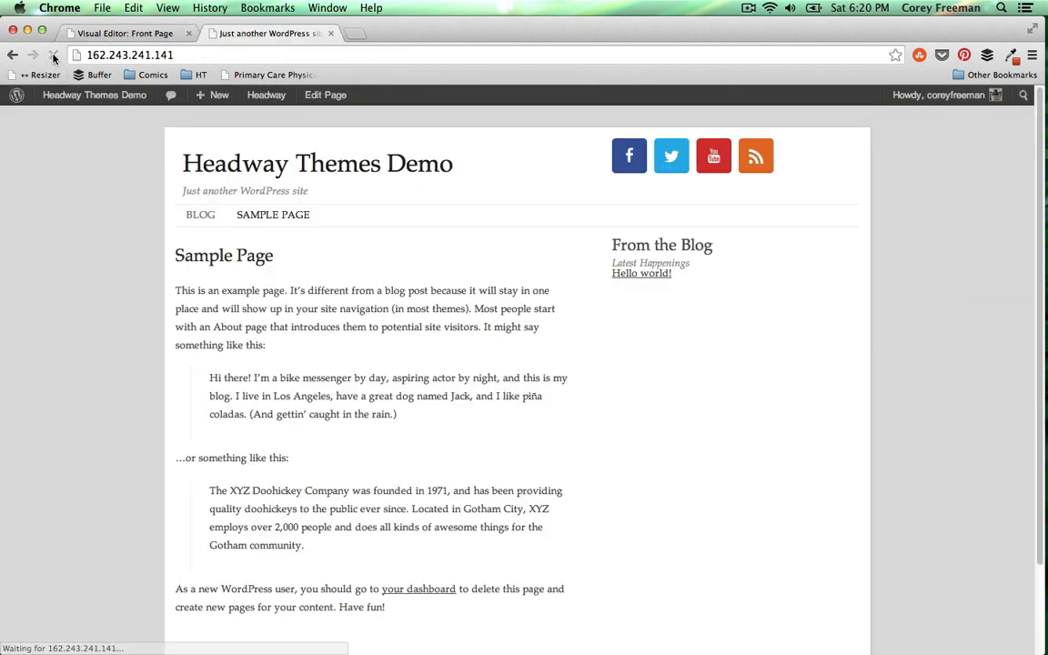
scroll(361, 293, down, 5)
scroll(358, 292, up, 5)
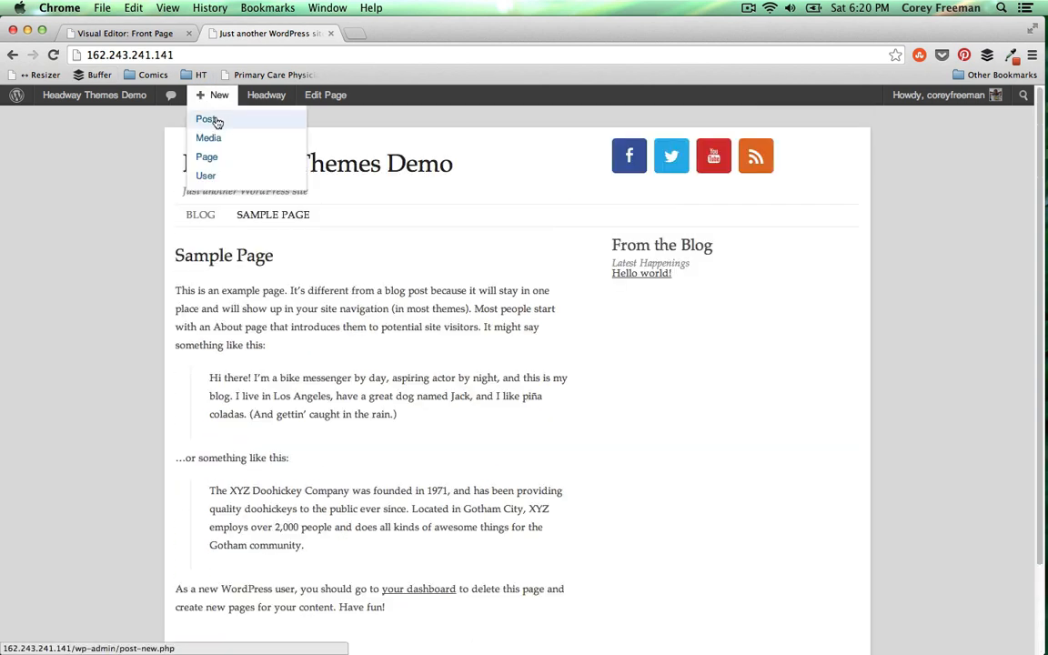
Start a new WordPress post in a separate browser tab and title it "This is Post #2"
super+click(216, 121)
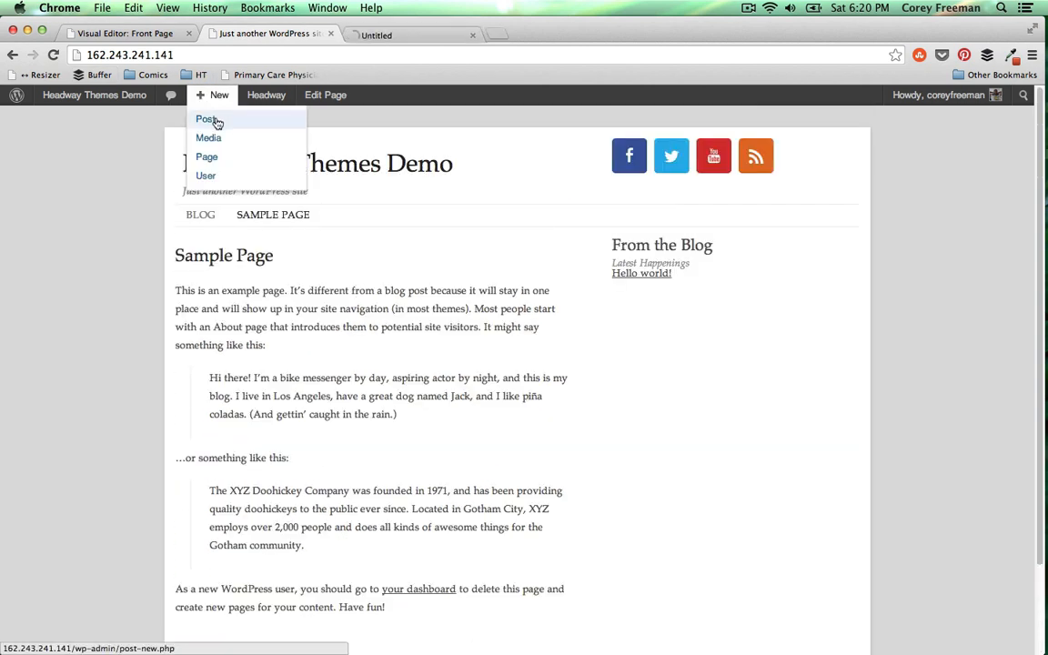
click(378, 34)
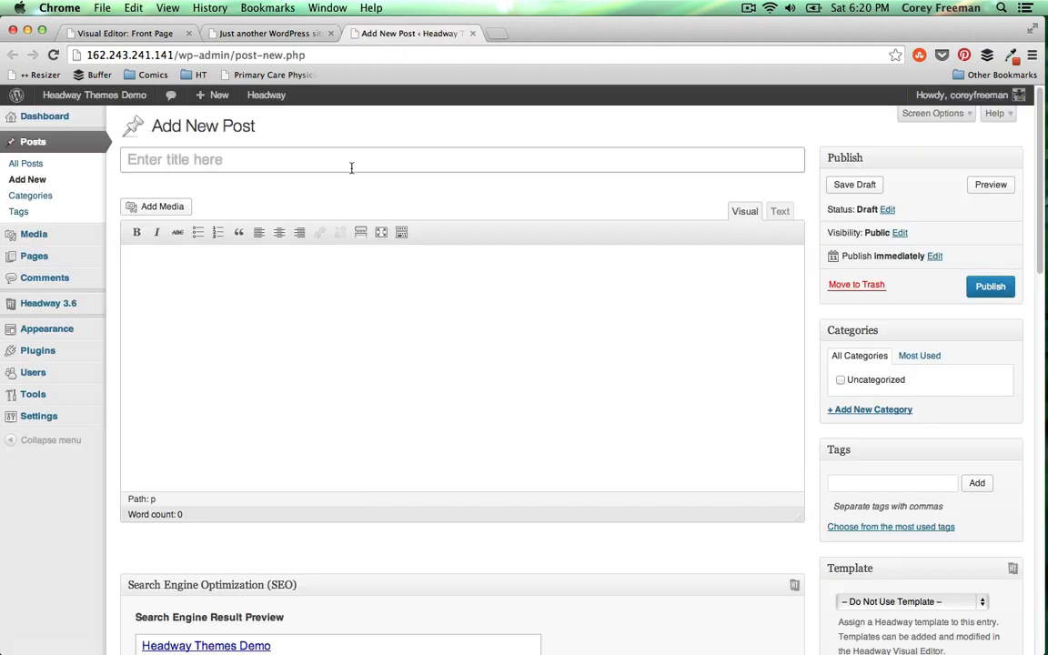
click(351, 168)
text(This is pos)
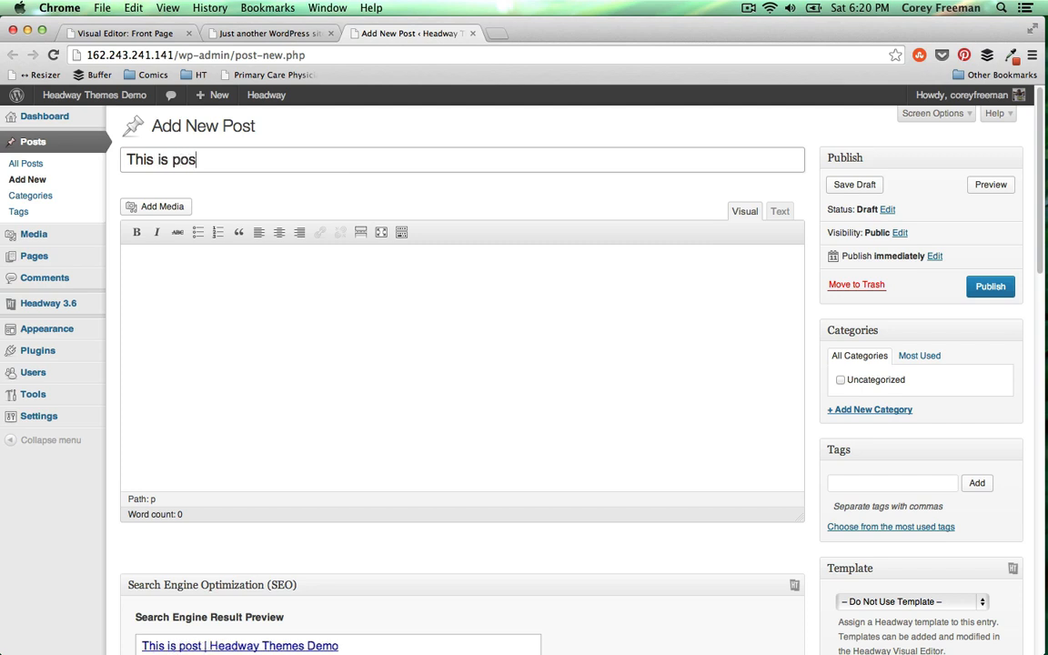
key(BackSpace)
key(BackSpace)
key(BackSpace)
text(Post #2)
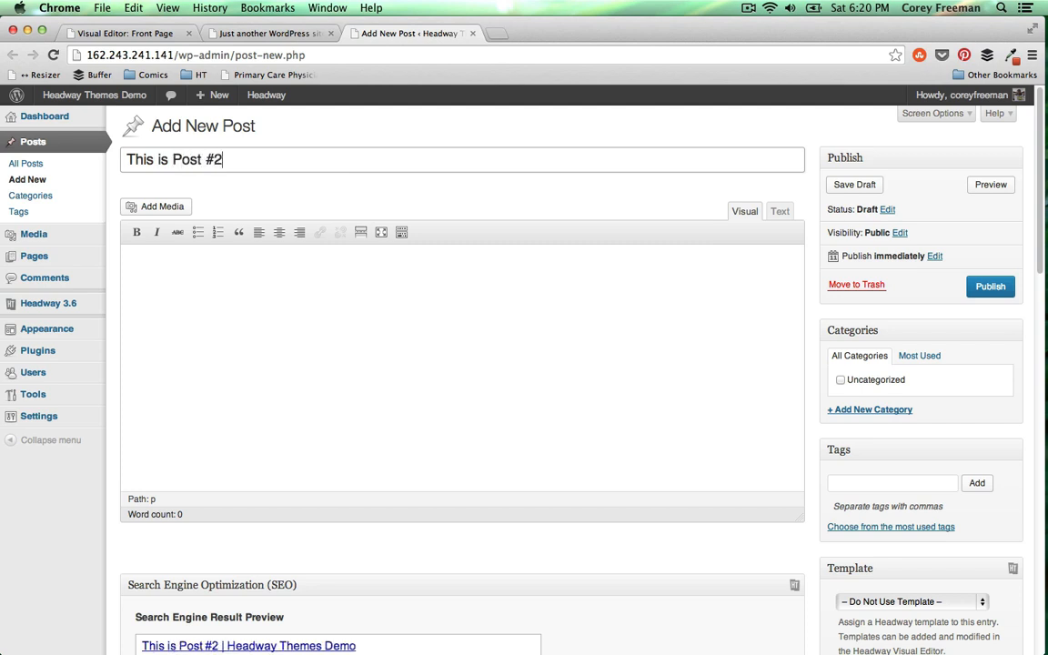
Enter the post body "Your content goes here and will show up in content blocks on the appropriate page or when called using a custom query."
click(352, 309)
text(Your conte)
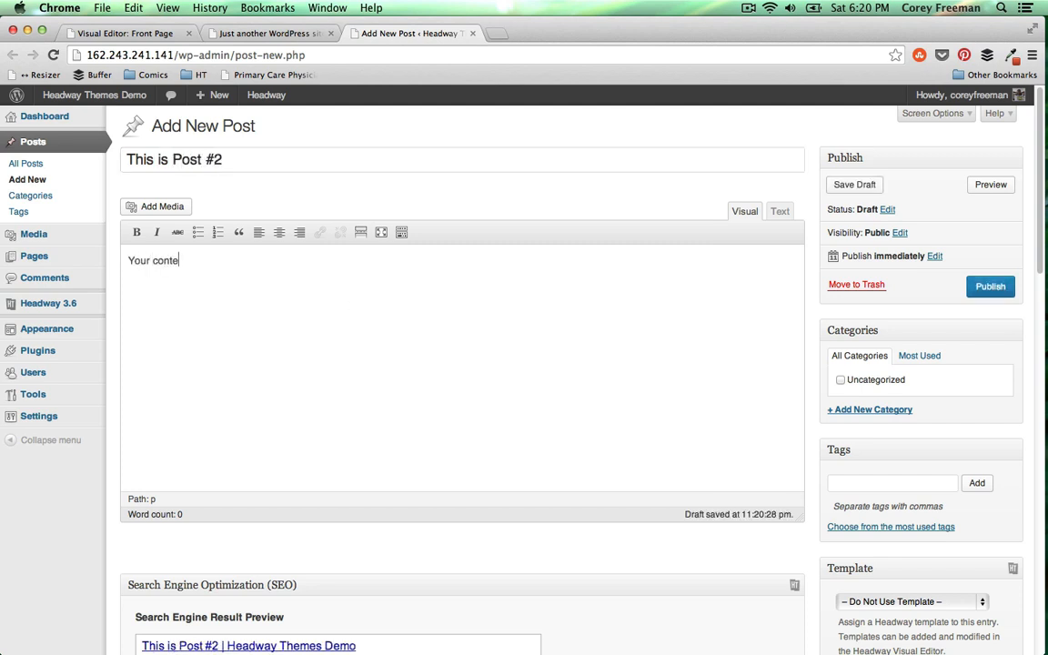
text(nt goes here and will)
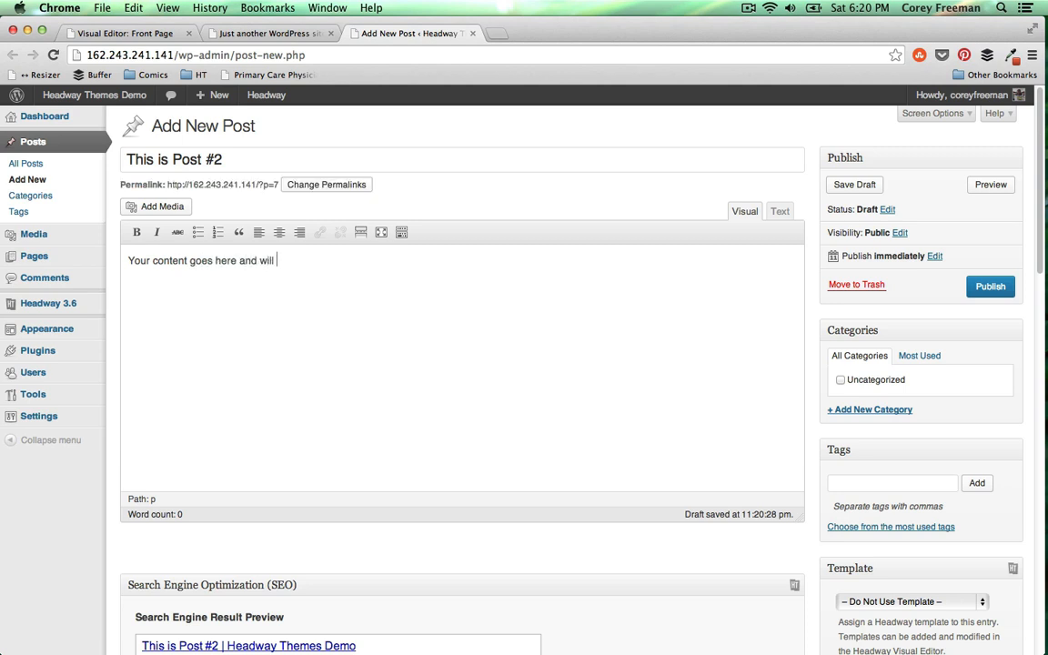
text( show up in contne)
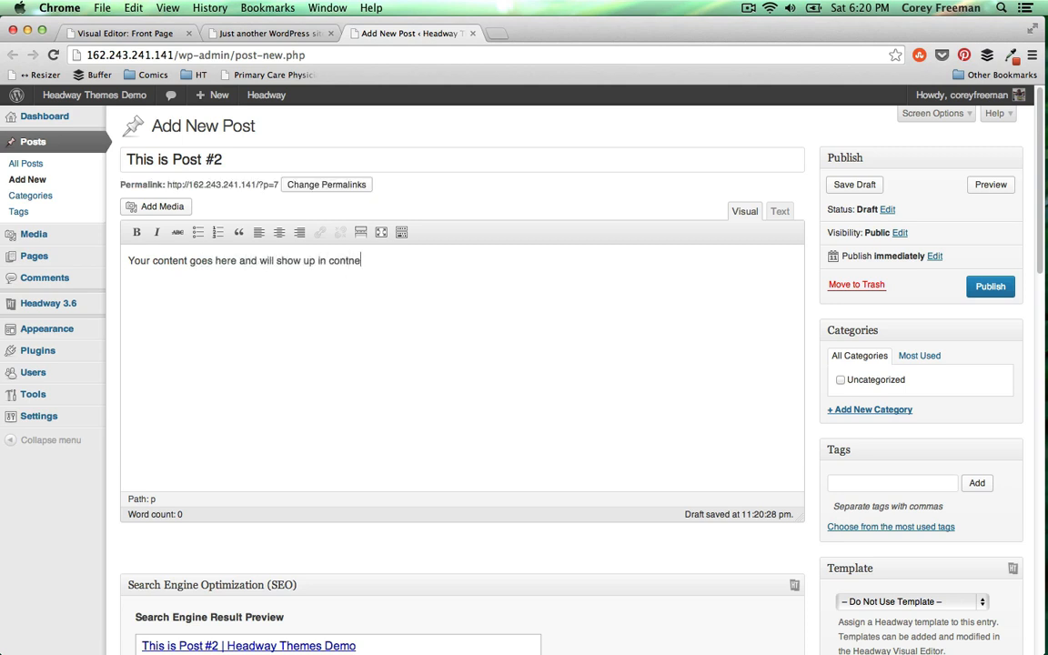
key(BackSpace)
key(BackSpace)
text(ent blocks on t)
text(he apporp)
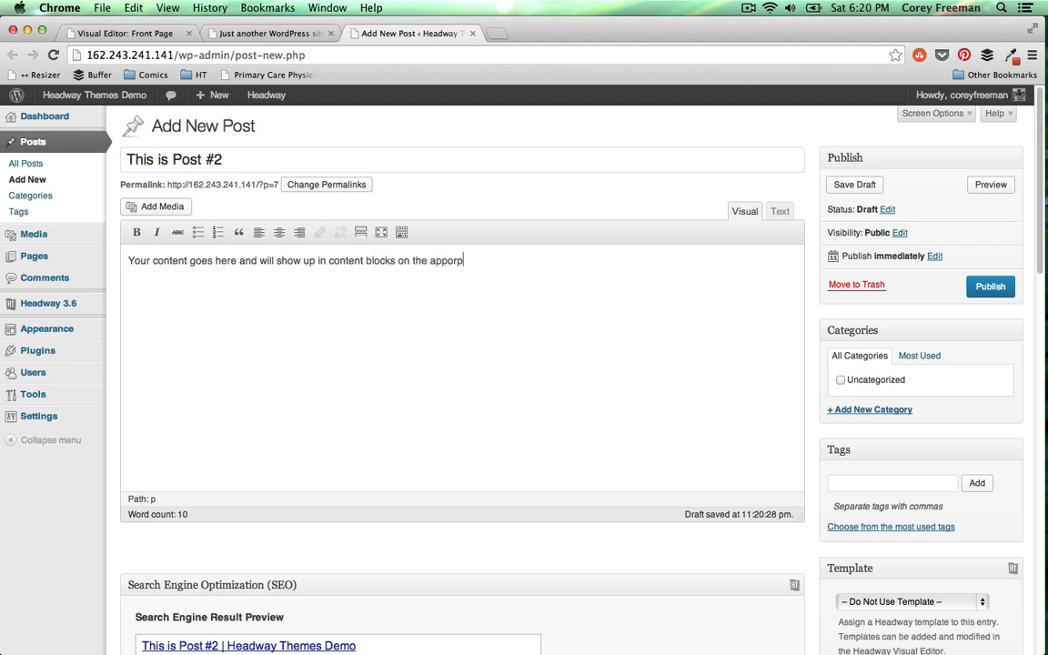
text(riate page or when called using a )
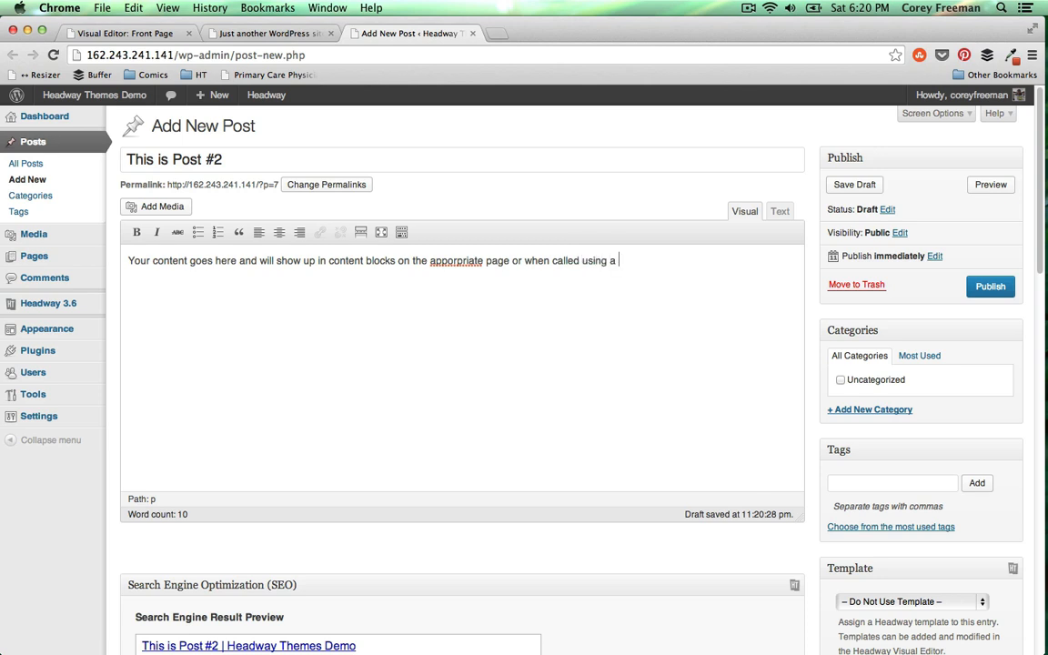
text(custom query.)
right_click(446, 260)
click(543, 274)
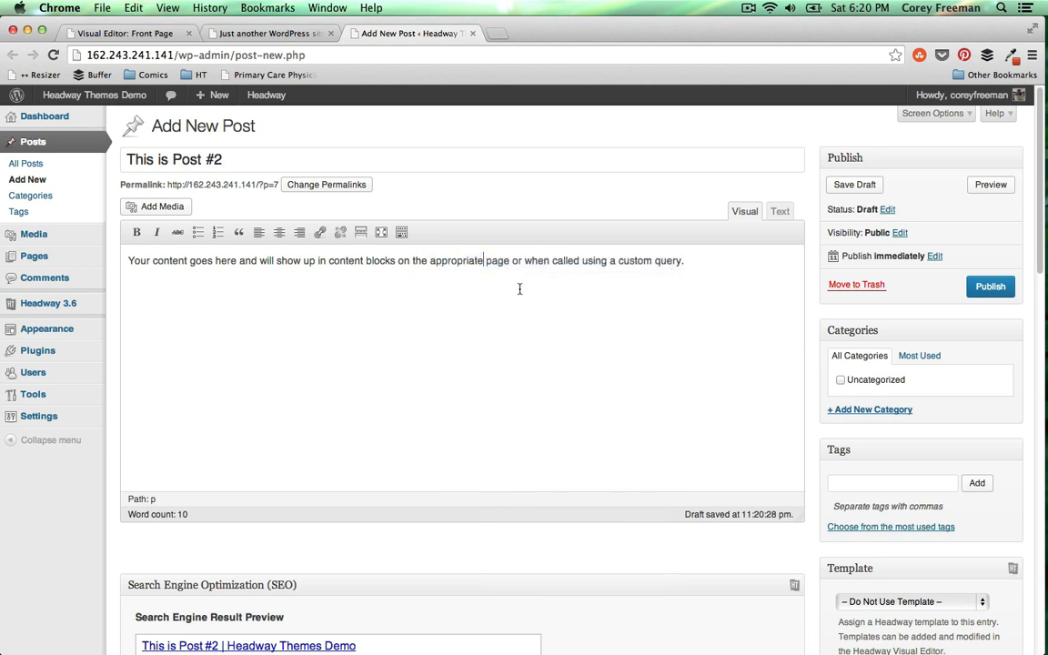
Publish the post, close its editor, and check the From the Blog listing on the reloaded live site
click(982, 287)
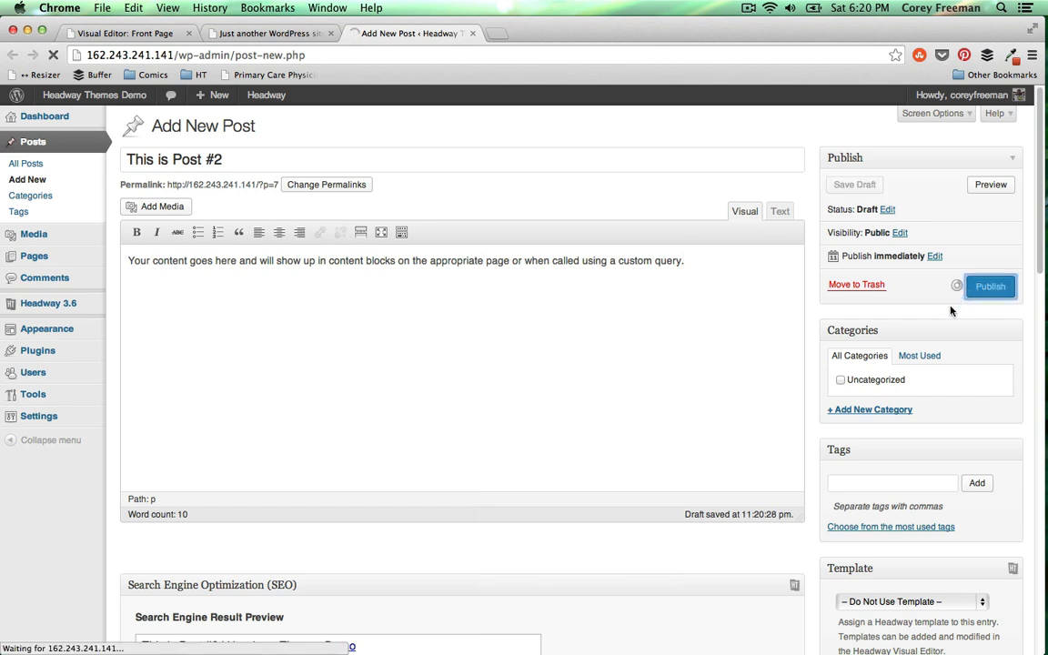
click(473, 34)
click(53, 55)
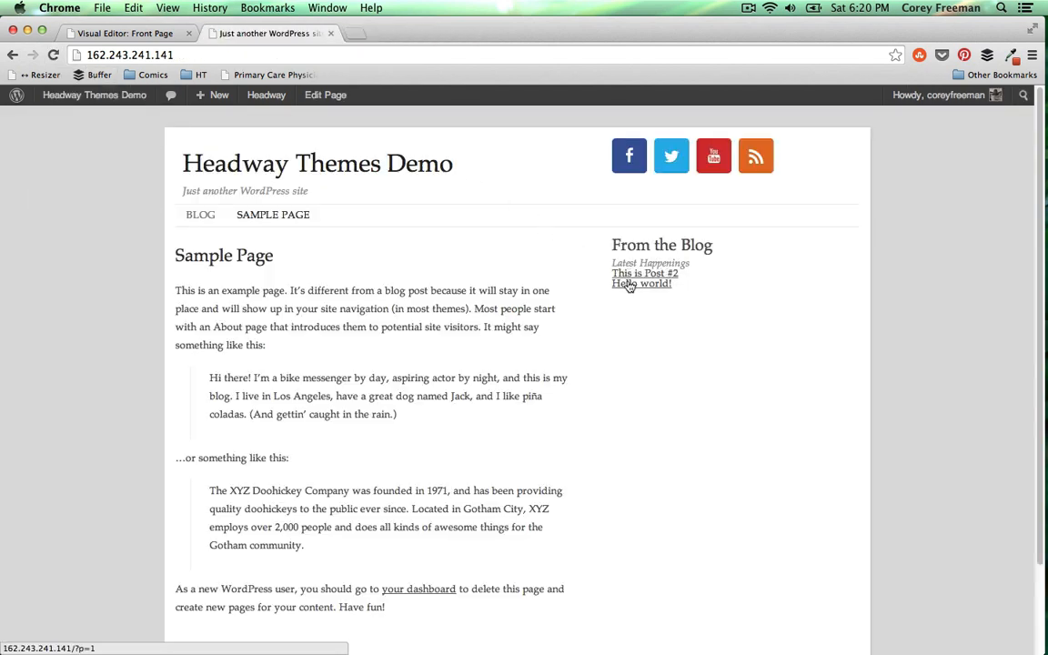
scroll(552, 279, down, 3)
scroll(511, 269, up, 3)
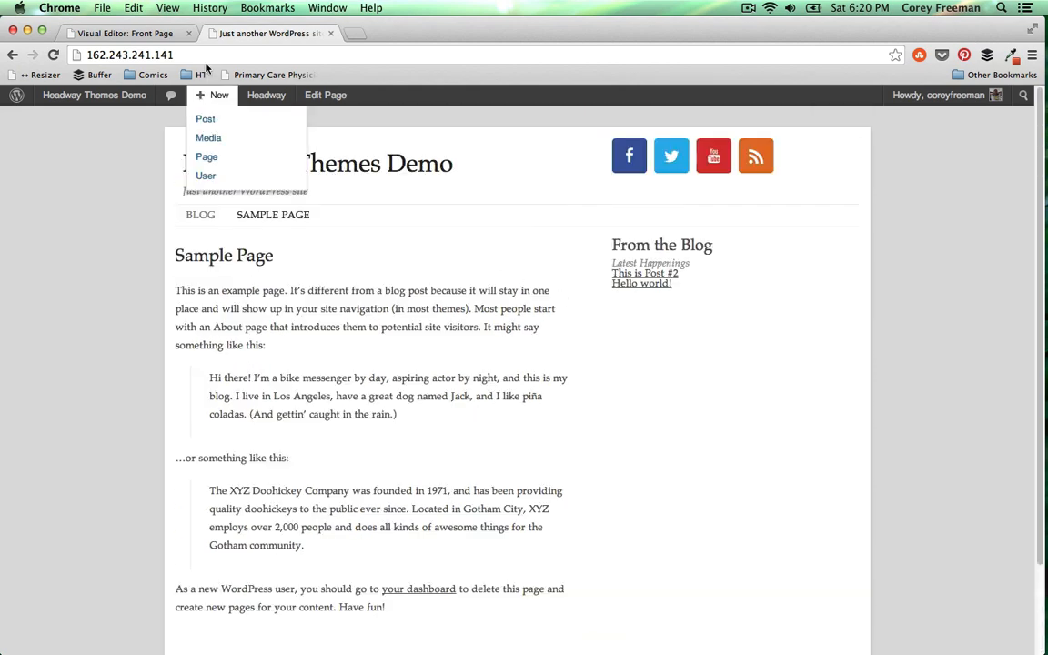
Back in the Visual Editor, add an Embed block filling the empty space between the Listings block and the Footer block
click(142, 34)
scroll(131, 171, down, 3)
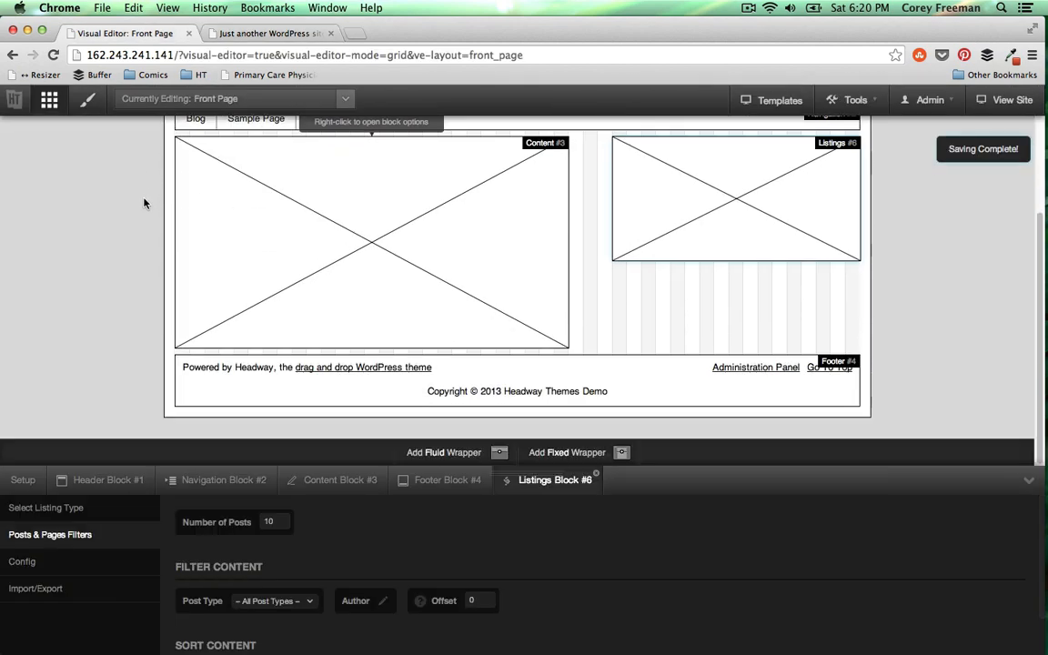
scroll(128, 177, up, 3)
scroll(144, 202, down, 3)
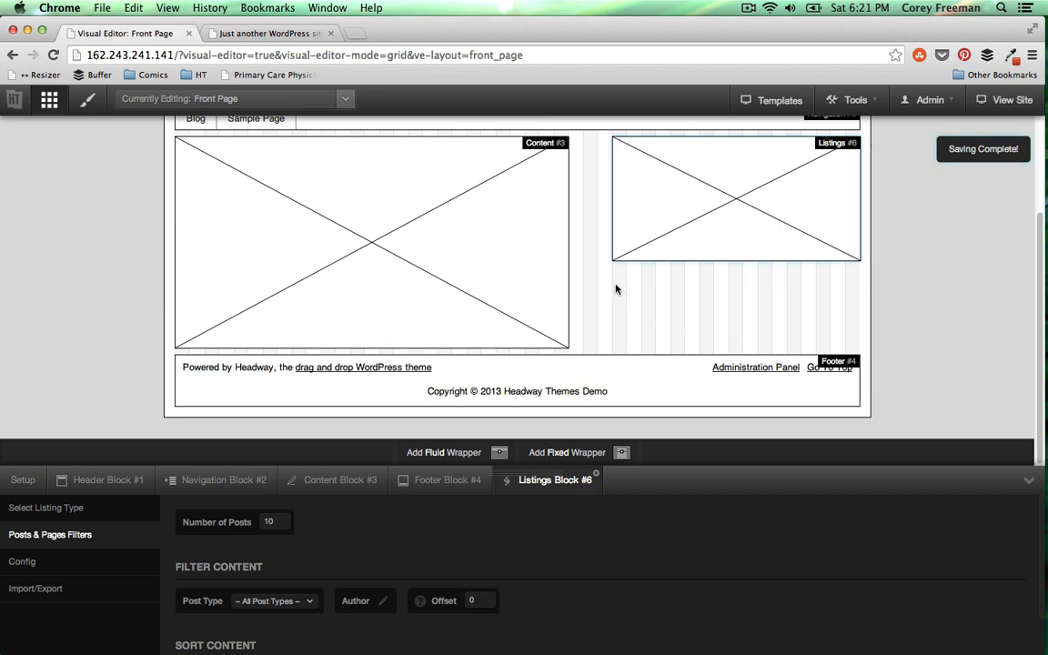
drag(658, 285, 864, 353)
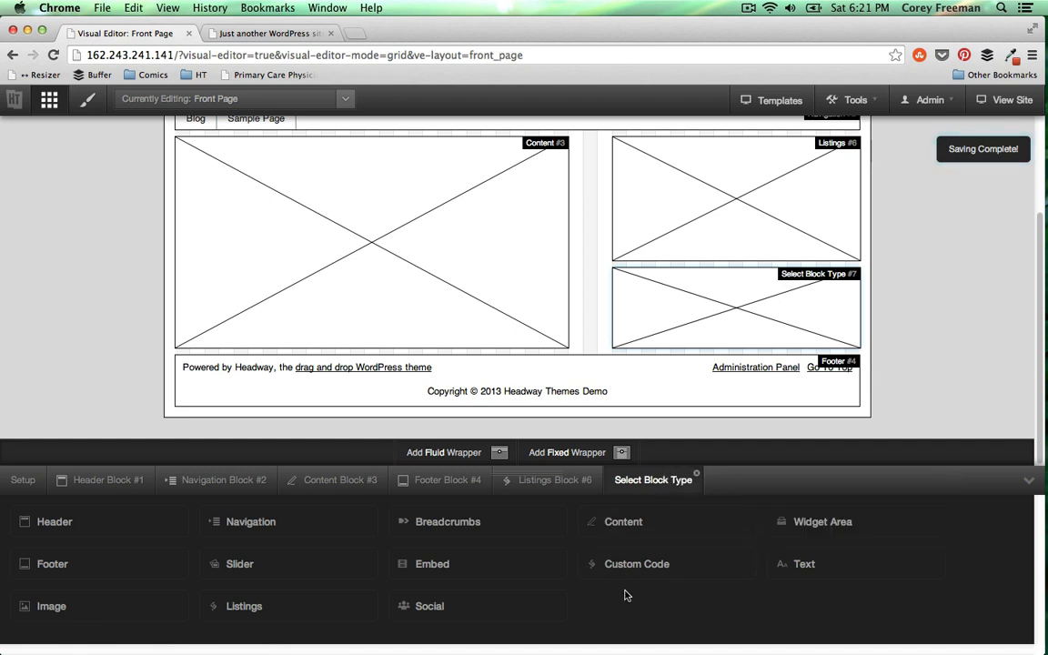
click(526, 569)
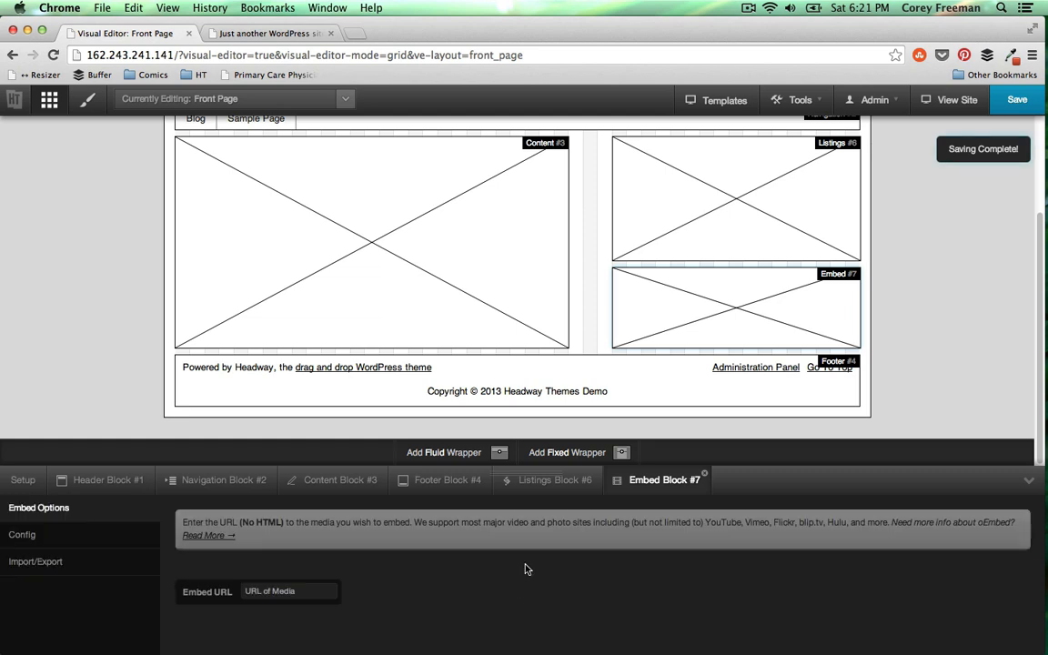
Close the open options of the Header, Navigation, Content, Footer and Listings blocks, and bring up the Embed block's options
click(150, 475)
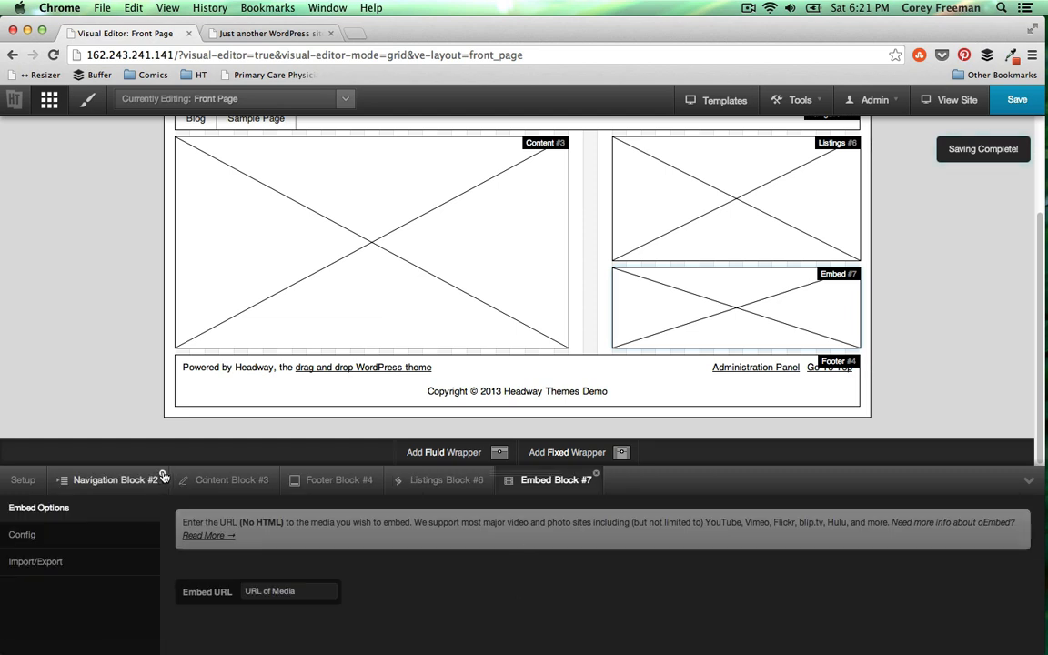
click(164, 474)
click(149, 474)
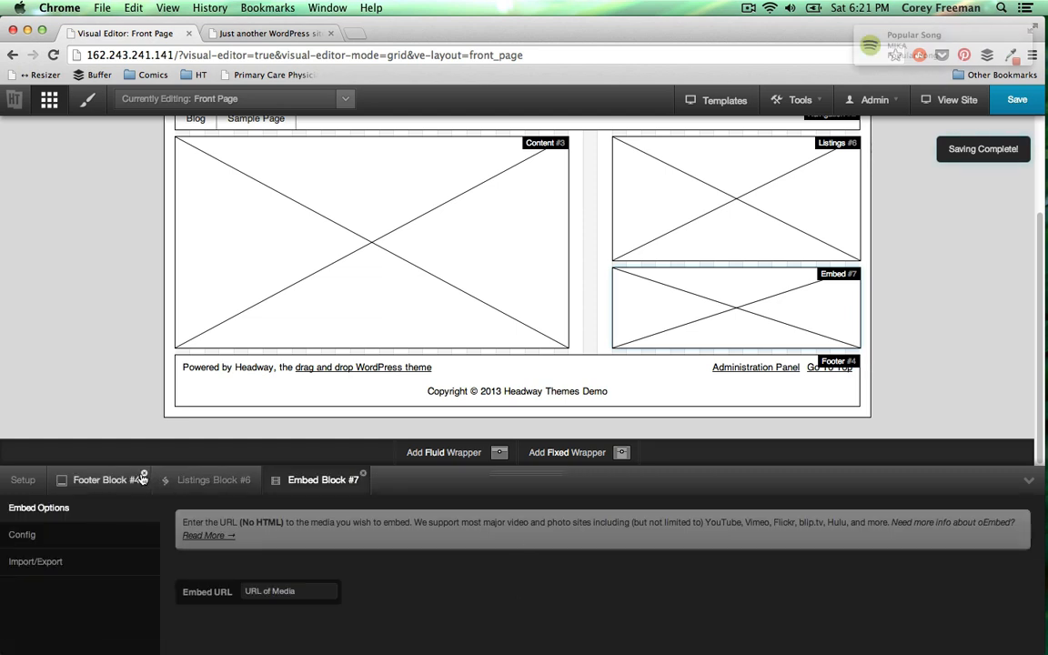
click(143, 474)
click(128, 479)
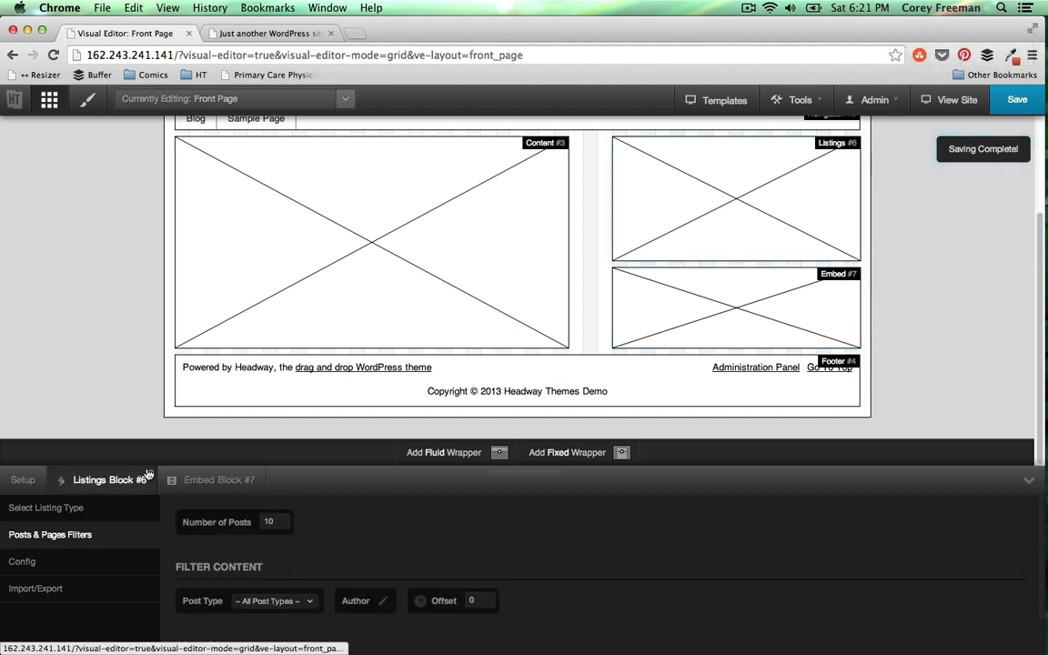
click(150, 477)
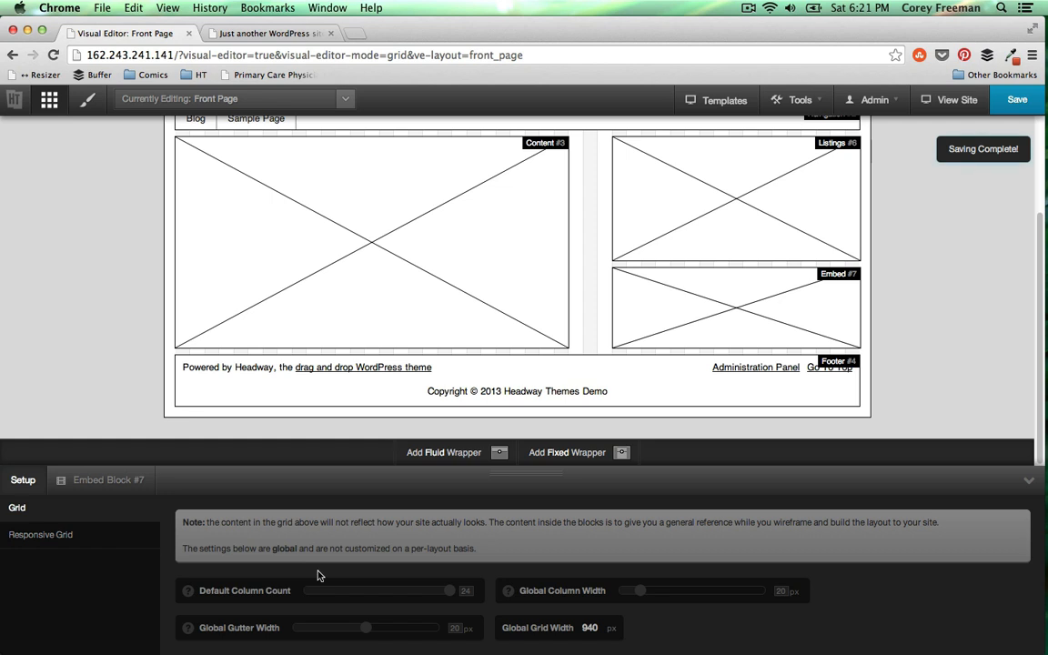
right_click(710, 337)
click(746, 368)
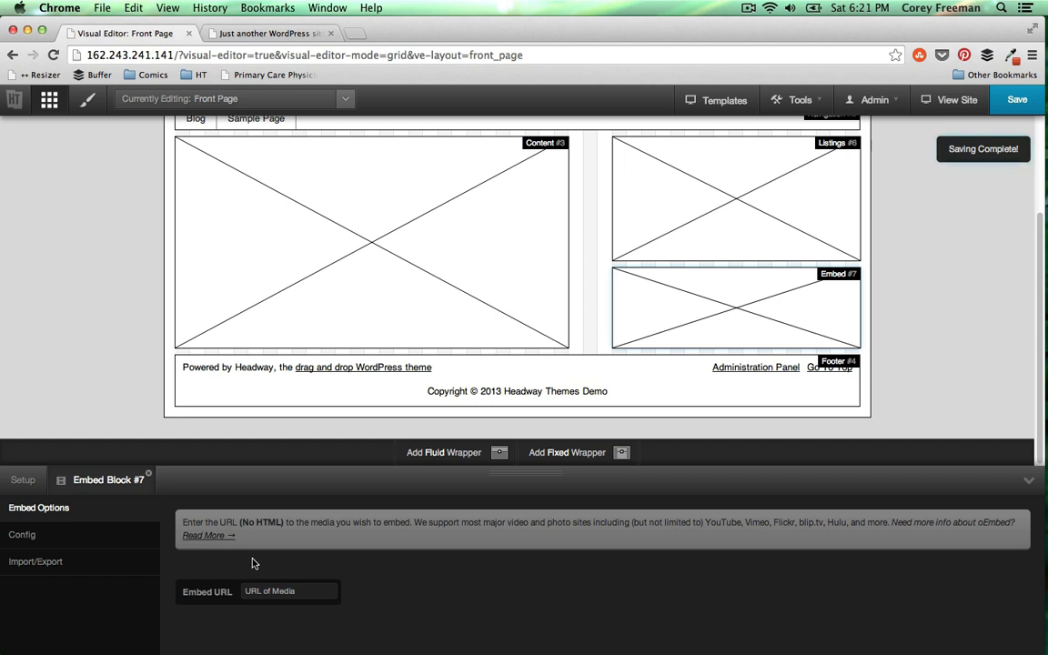
Open the YouTube channel youtube.com/headway101/ in a new browser tab
key(super+t)
text(youtube.com/headwa)
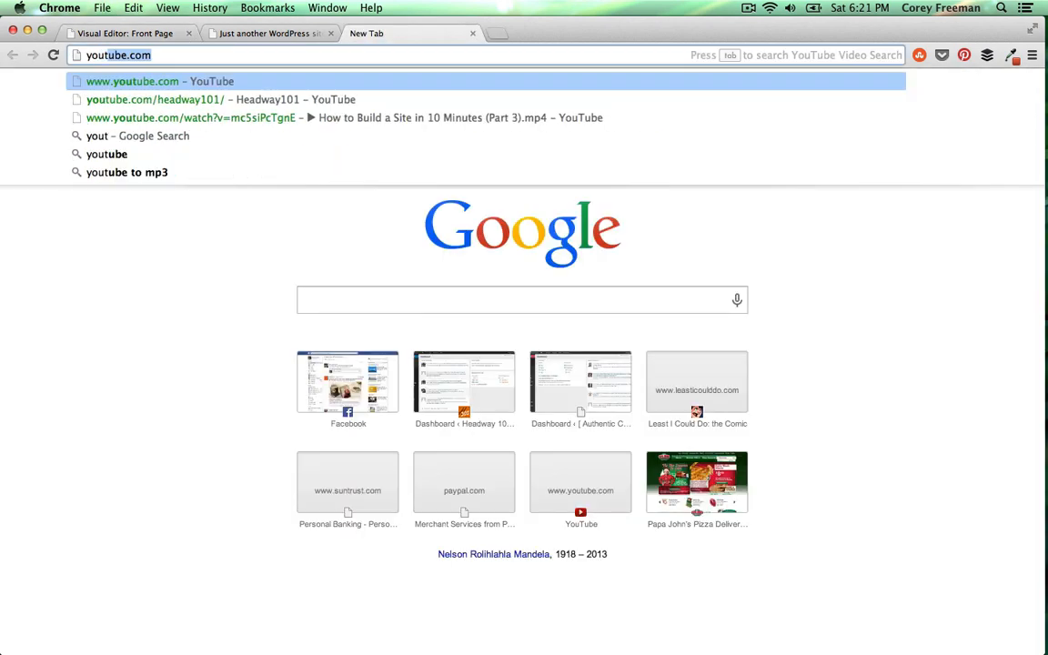
text(y101/)
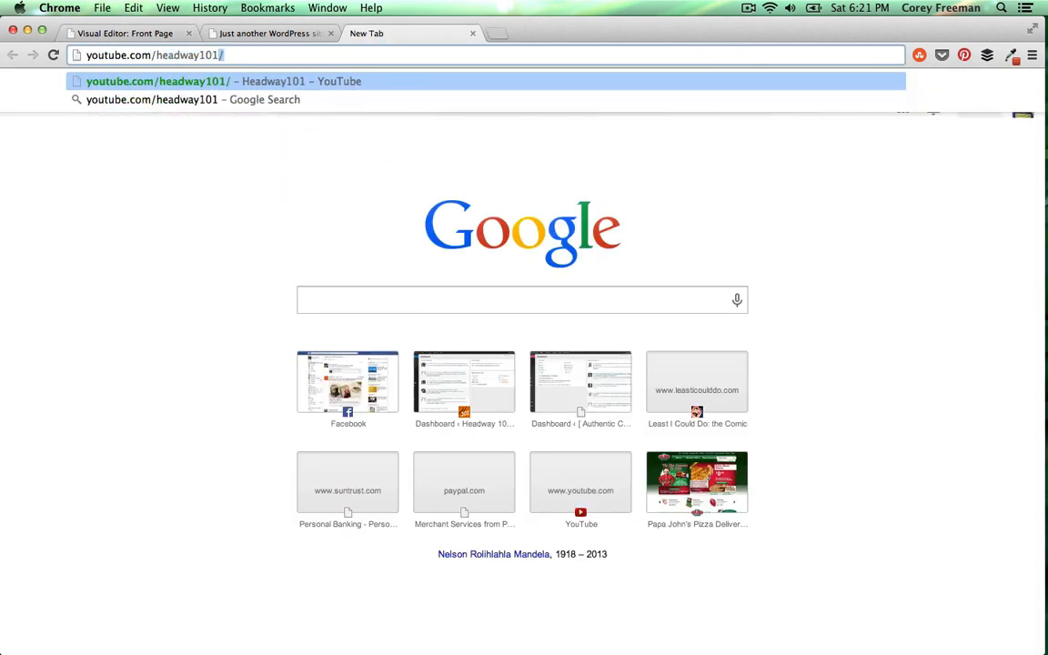
key(Return)
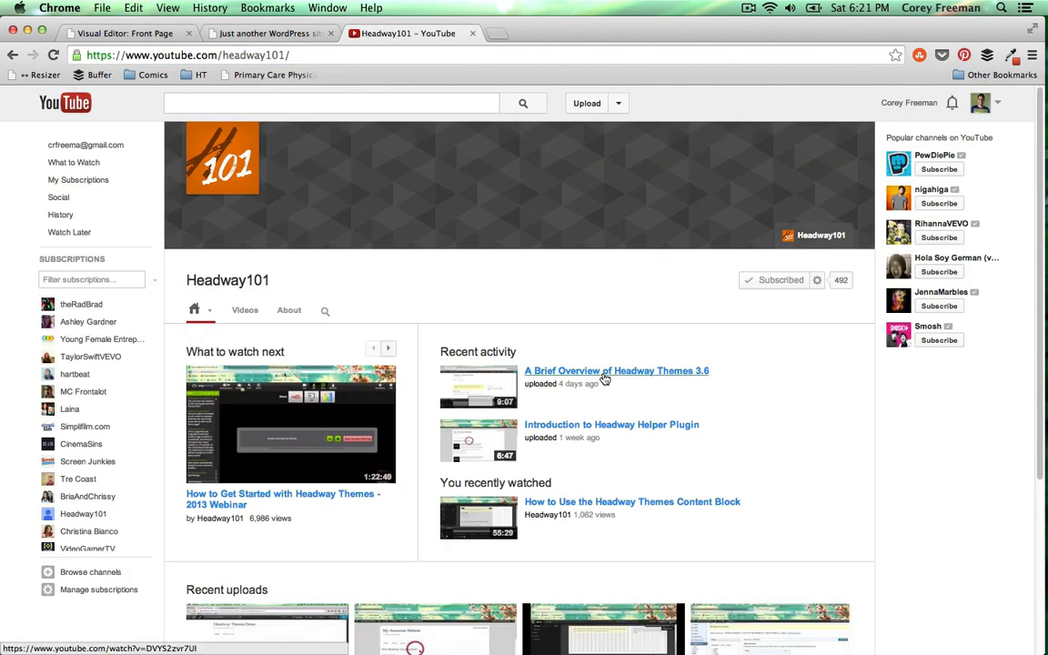
Enter the address of the YouTube video "A Brief Overview of Headway Themes 3.6" as the Embed block's Embed URL
click(603, 370)
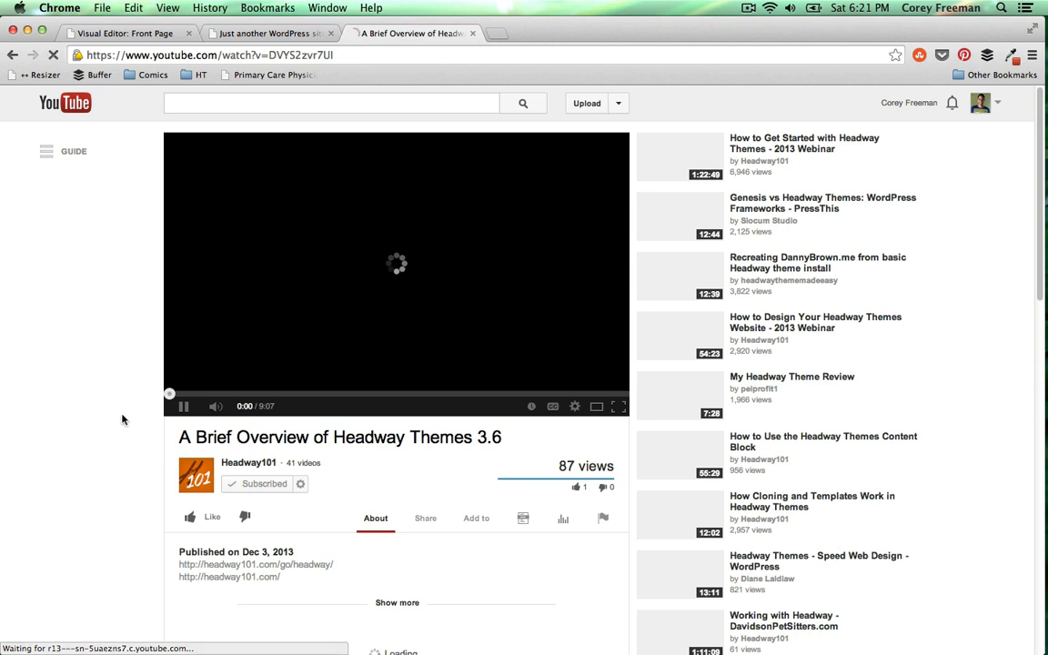
click(325, 55)
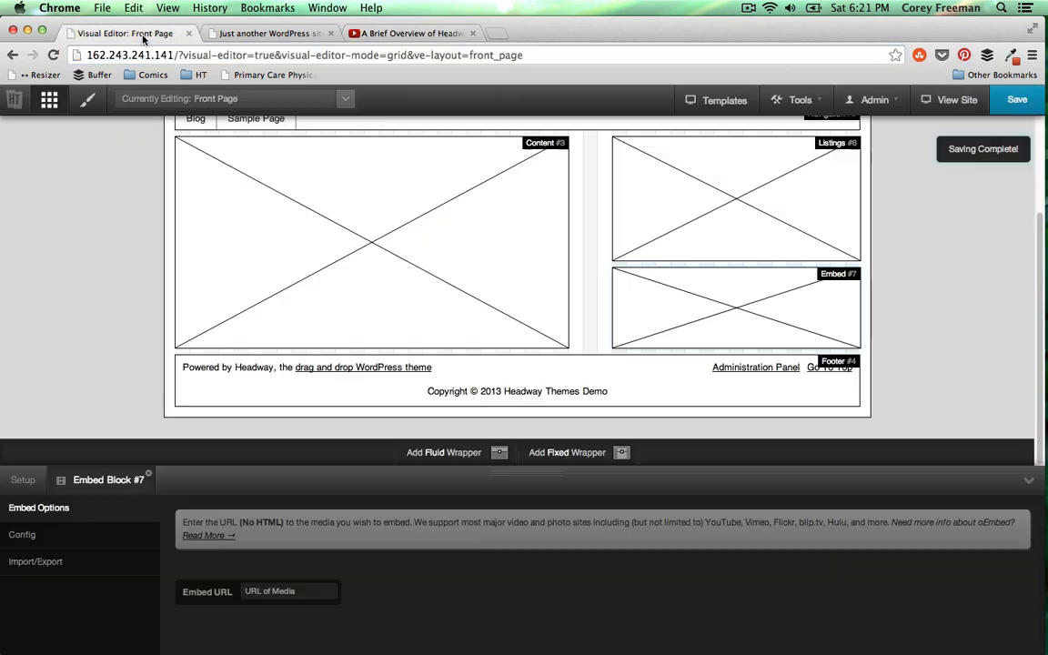
click(127, 32)
key(super+v)
click(438, 599)
Save the layout and check the embedded video on the reloaded live site
click(1017, 99)
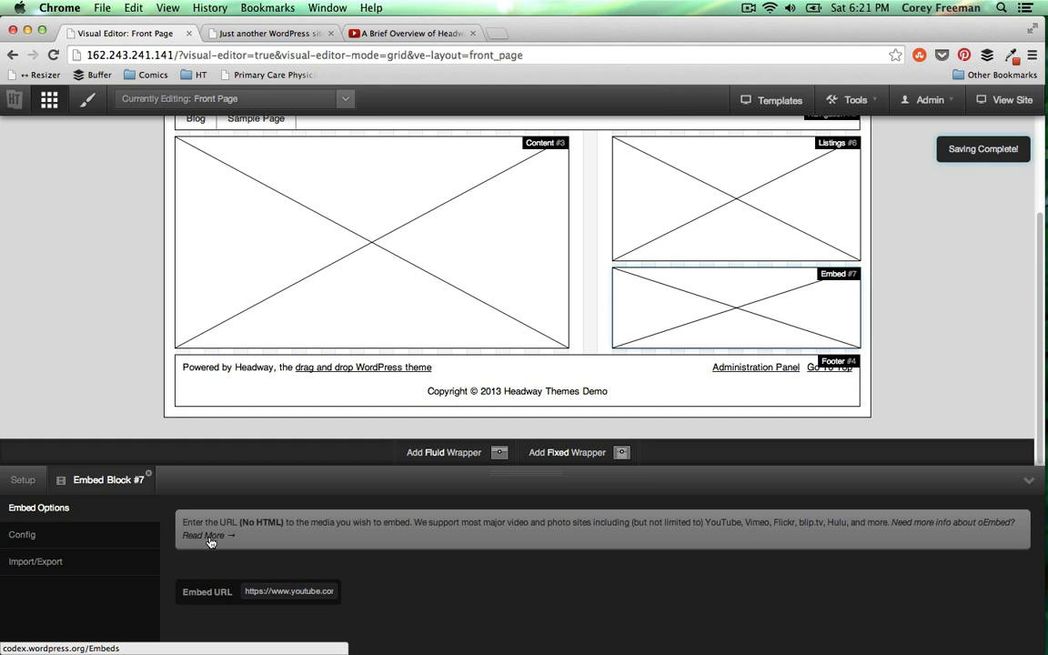
click(284, 34)
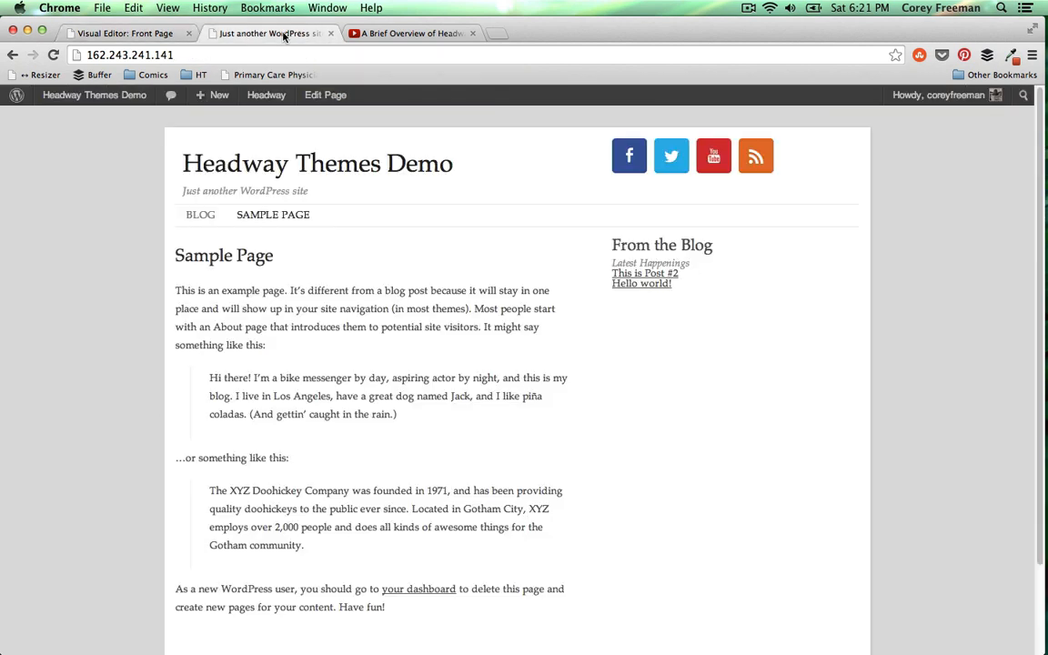
click(52, 54)
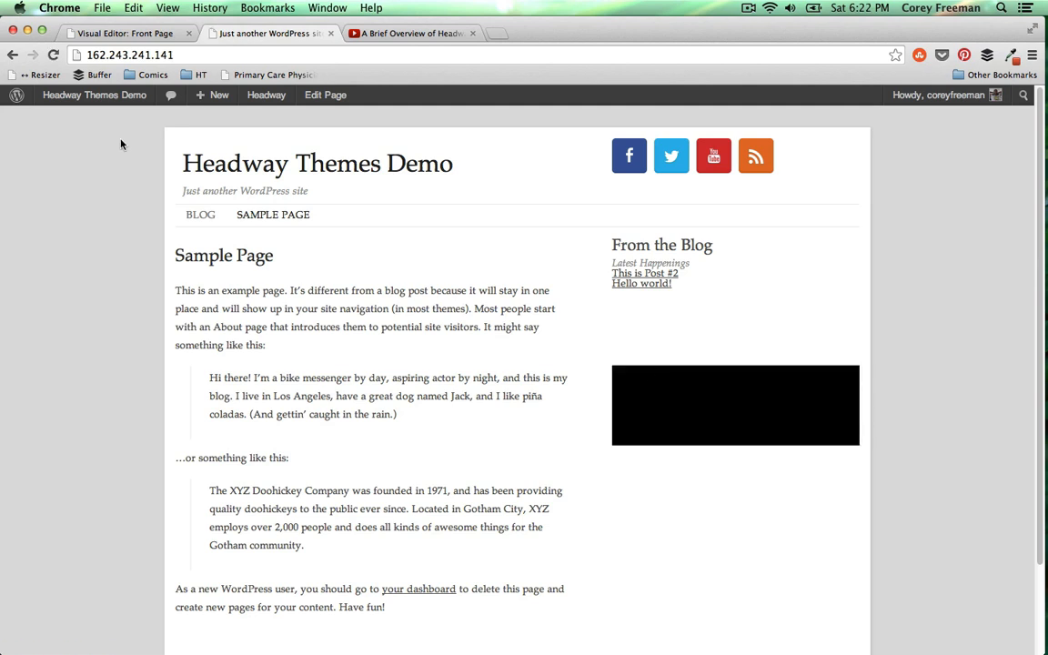
Back in the Visual Editor, lengthen the wrapper, shorten the Listings block to 120px, and extend the Embed block up into the freed space
click(124, 33)
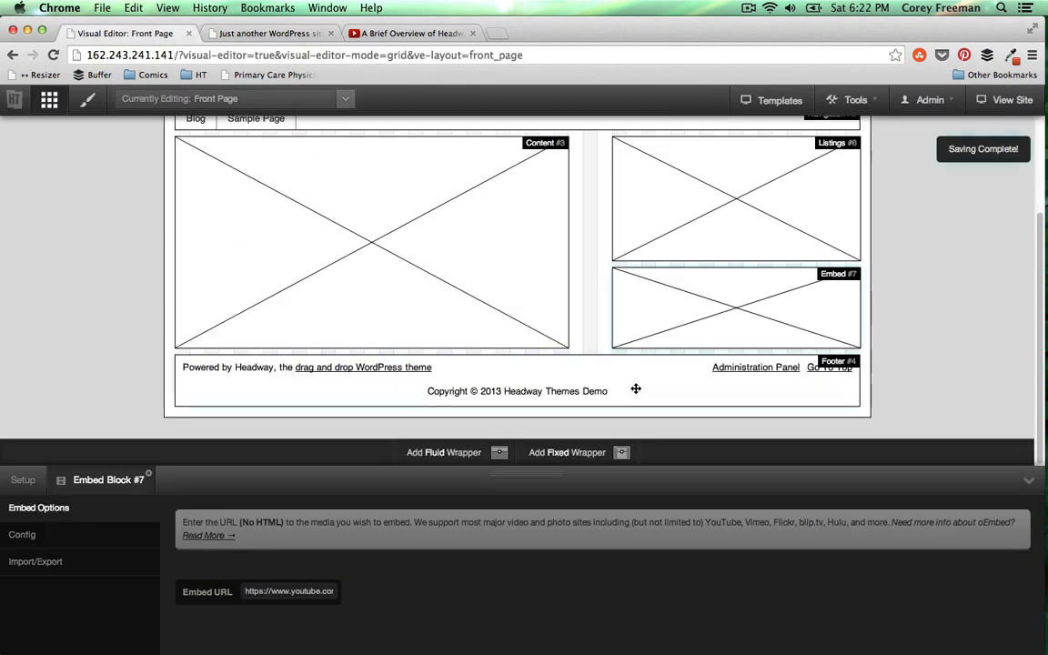
drag(627, 416, 630, 444)
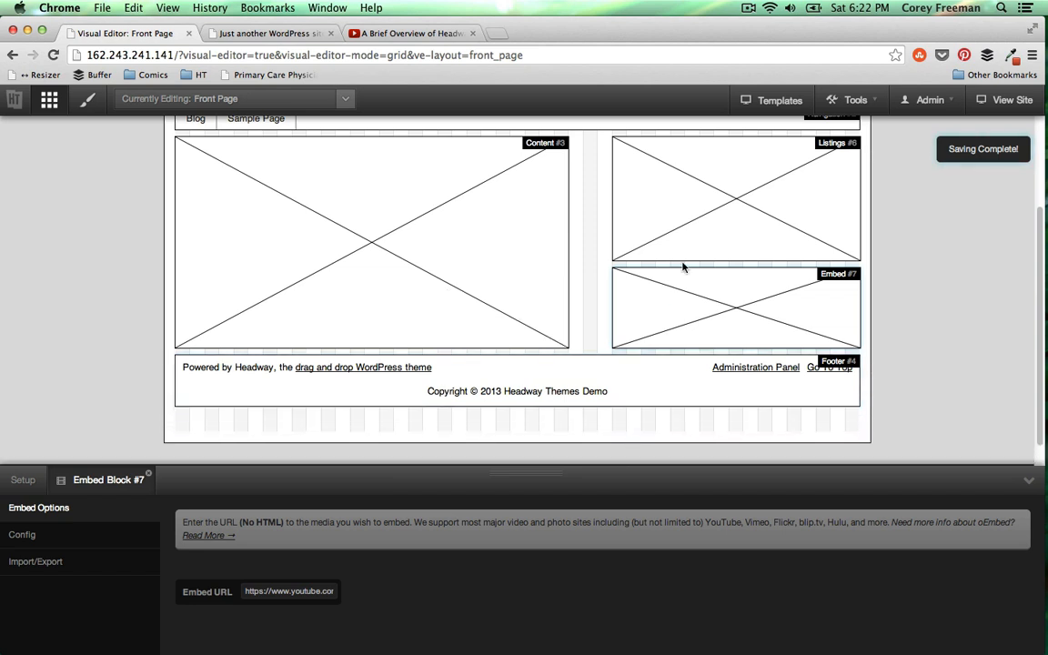
drag(681, 260, 684, 225)
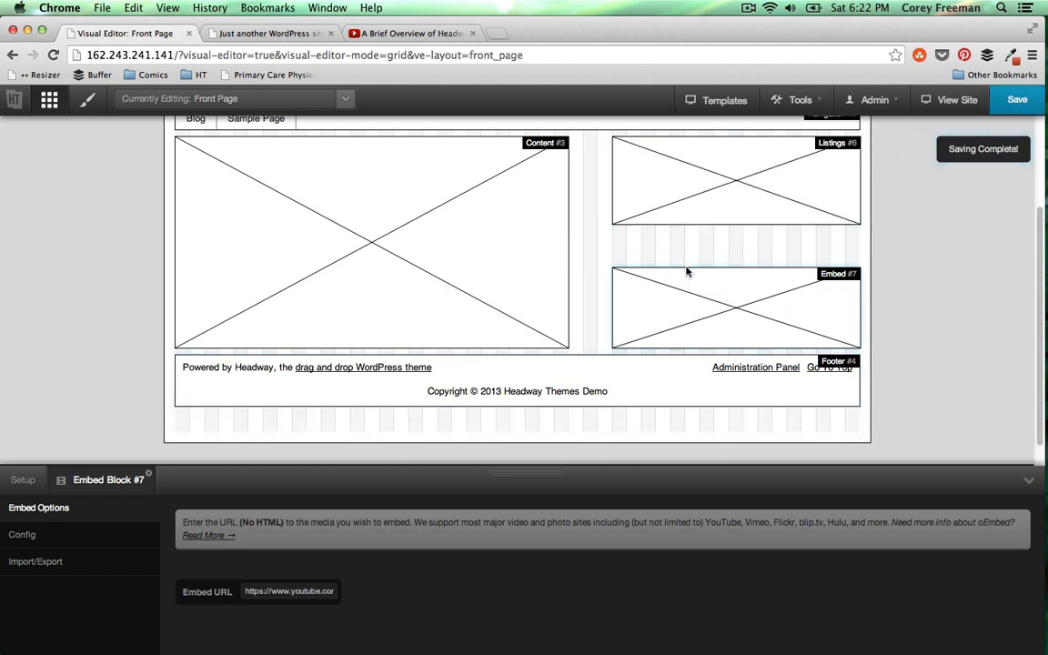
drag(686, 270, 694, 240)
Move the Footer block down to the wrapper's lower edge and extend the Embed and Content blocks down to it
drag(646, 379, 649, 406)
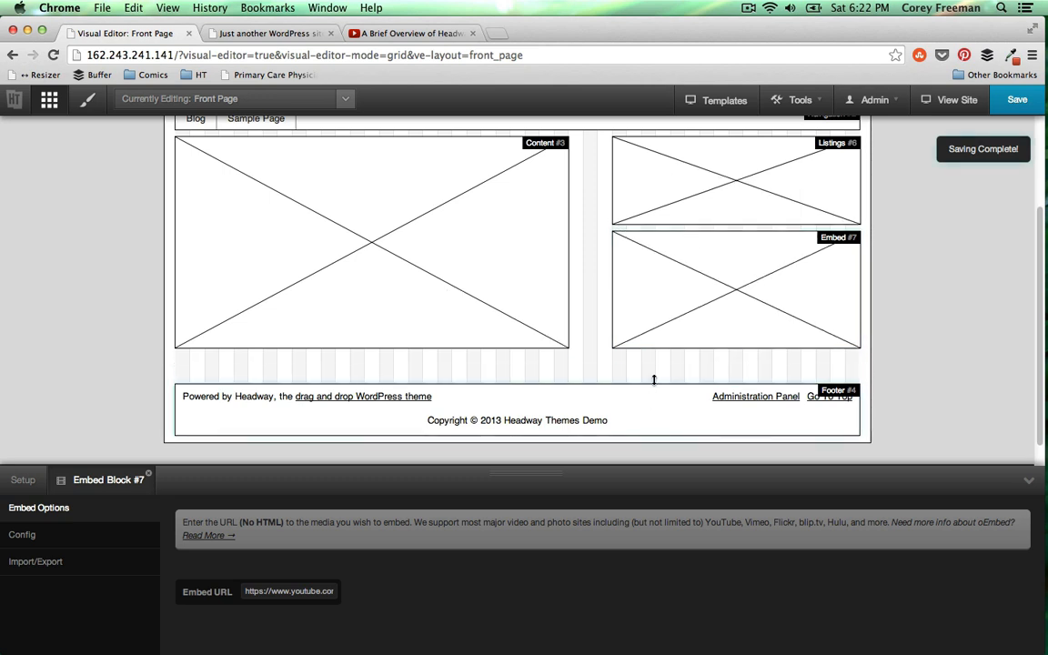
drag(654, 353, 659, 377)
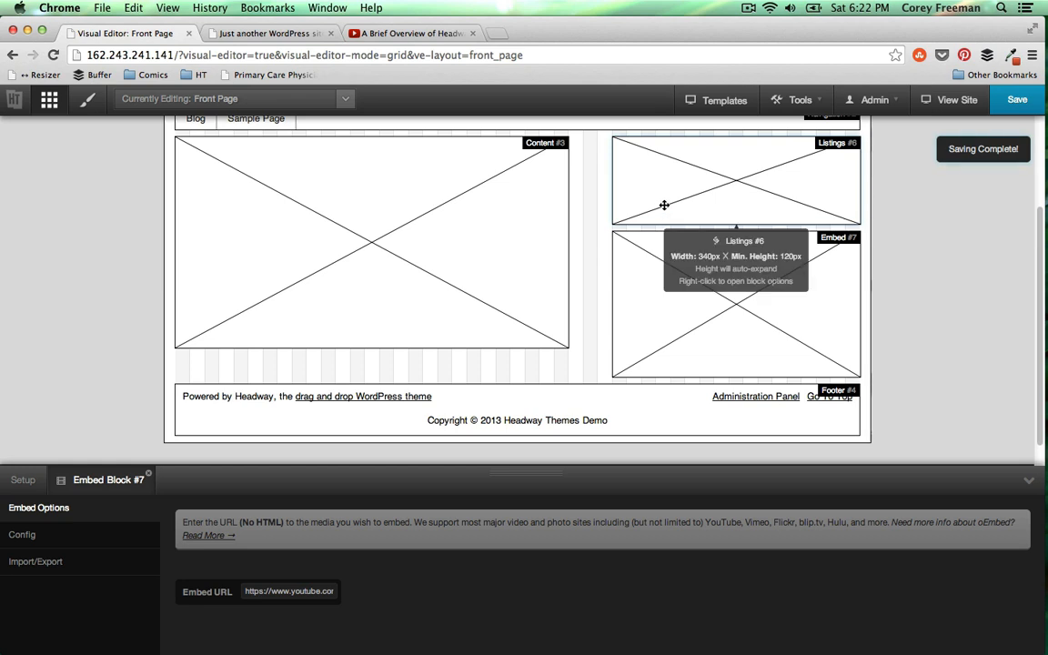
drag(570, 351, 576, 378)
Save the resized layout and check the taller embedded video on the reloaded live site
scroll(805, 308, up, 3)
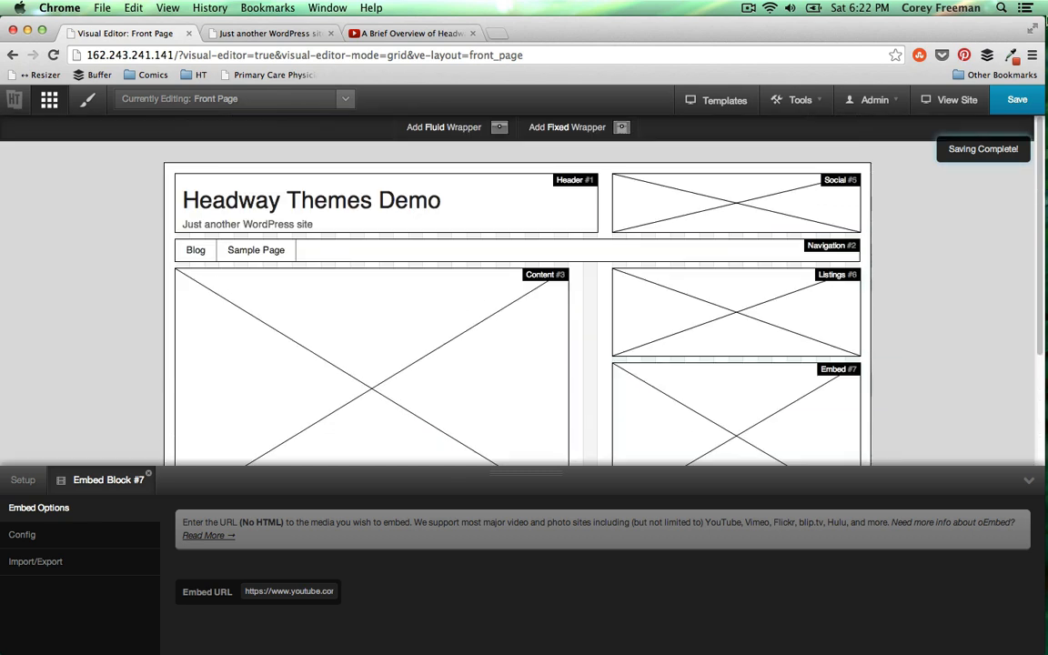
click(1012, 99)
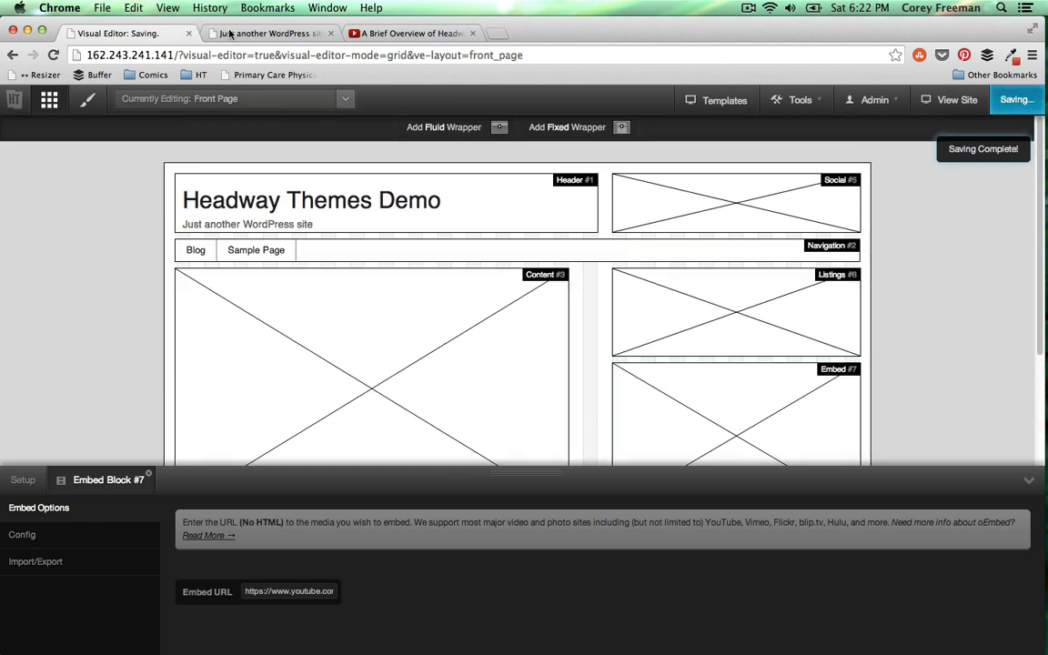
click(238, 39)
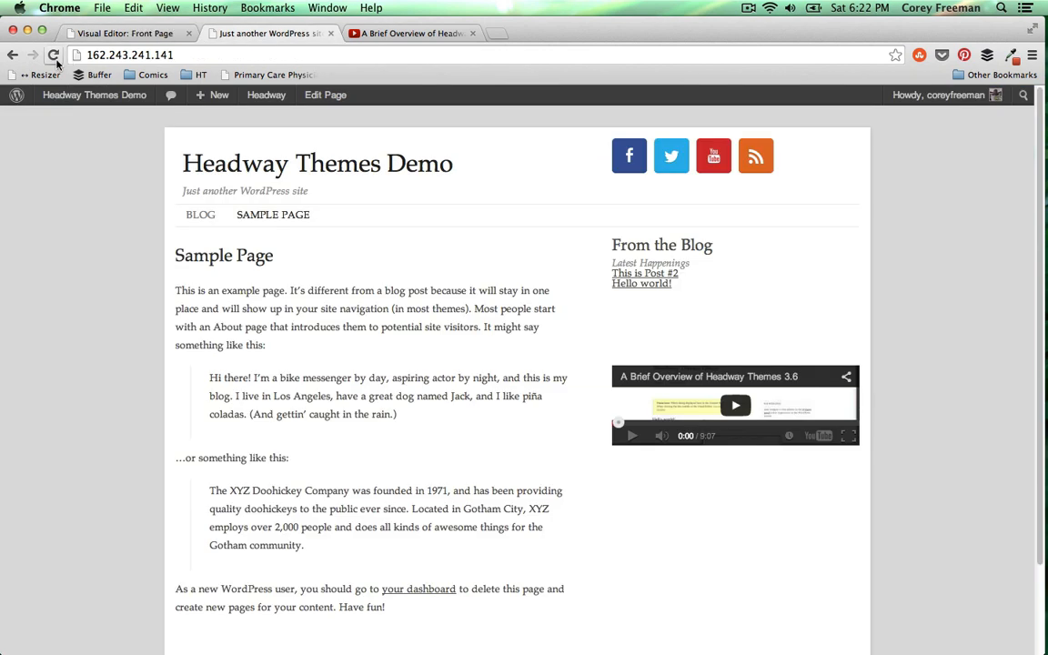
click(55, 56)
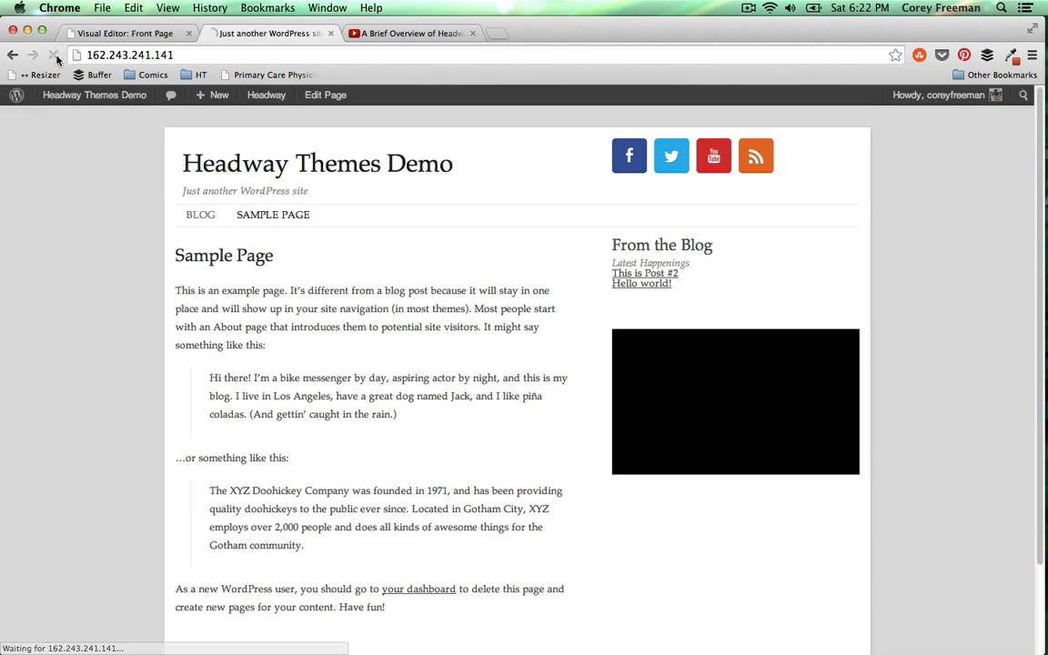
scroll(884, 363, down, 3)
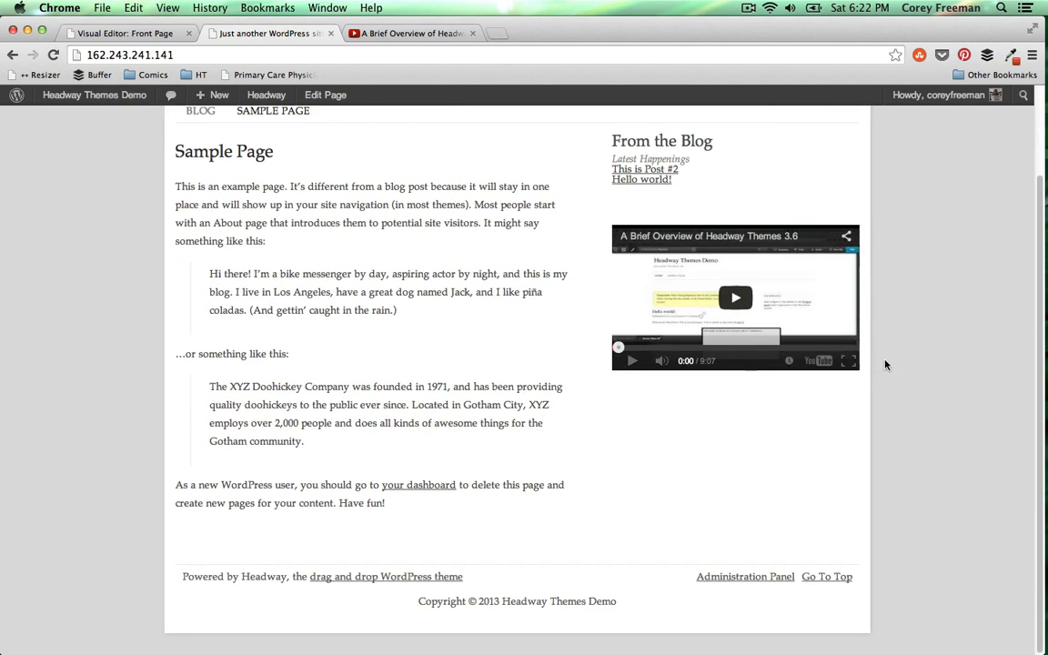
scroll(884, 363, up, 3)
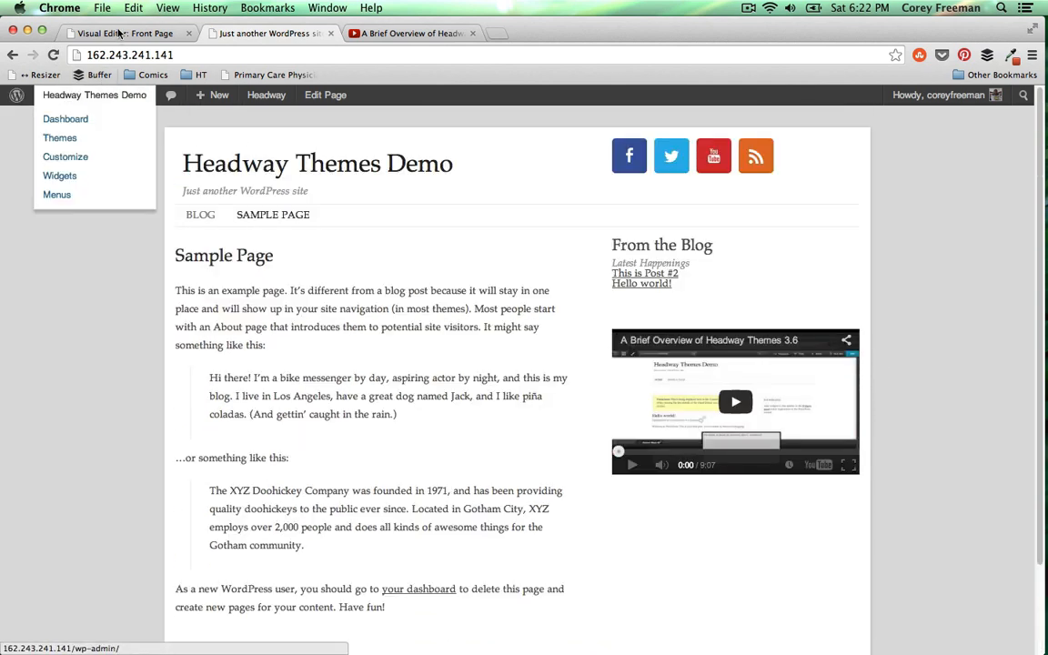
Switch the Visual Editor to design mode, and dismiss the welcome tour and the inspector help message
click(109, 33)
click(91, 100)
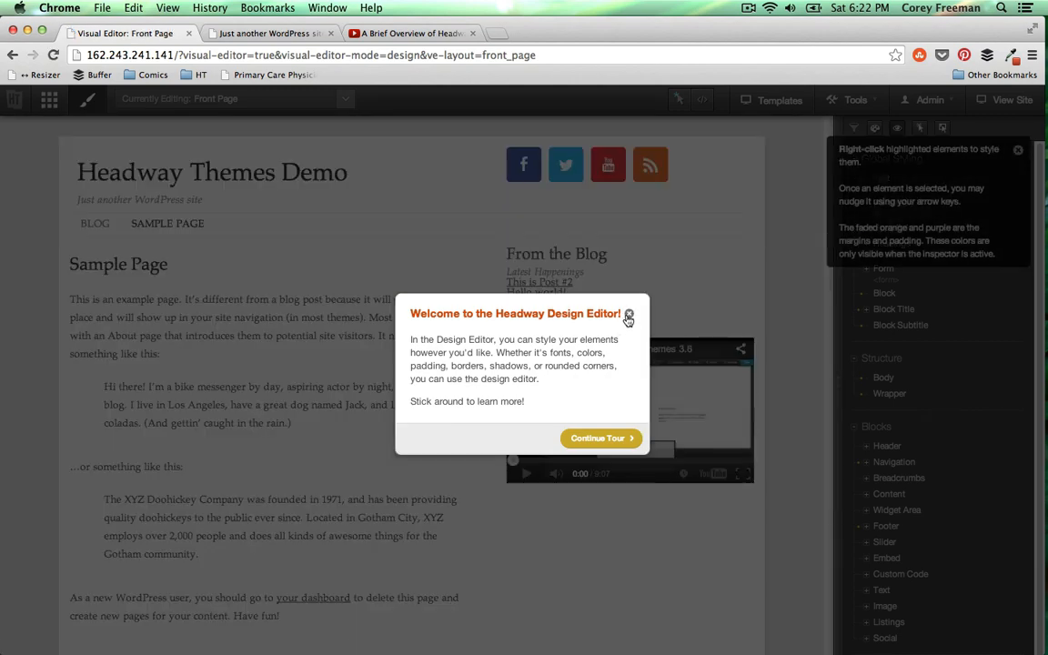
click(628, 318)
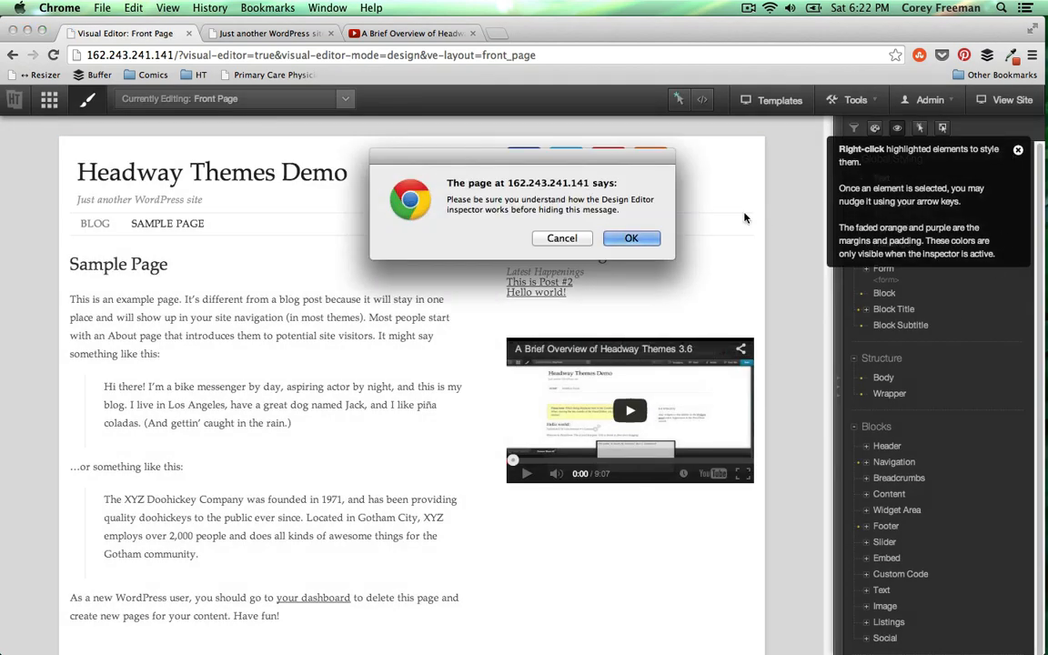
click(632, 237)
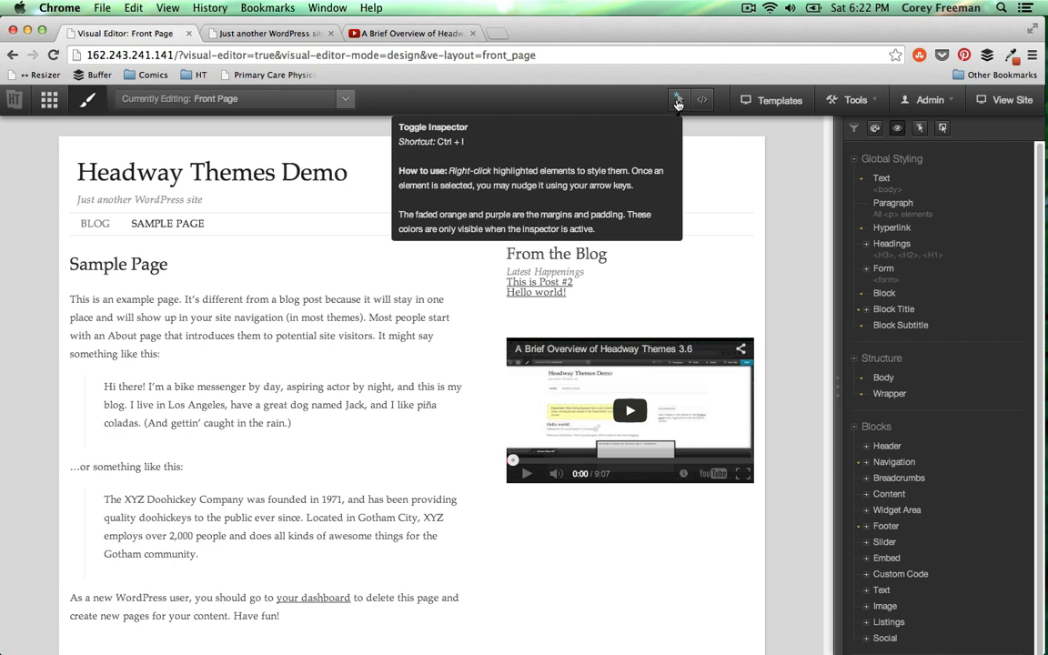
Set the Body element's background color to white (FFFFFF) and close its background options
right_click(781, 175)
click(796, 205)
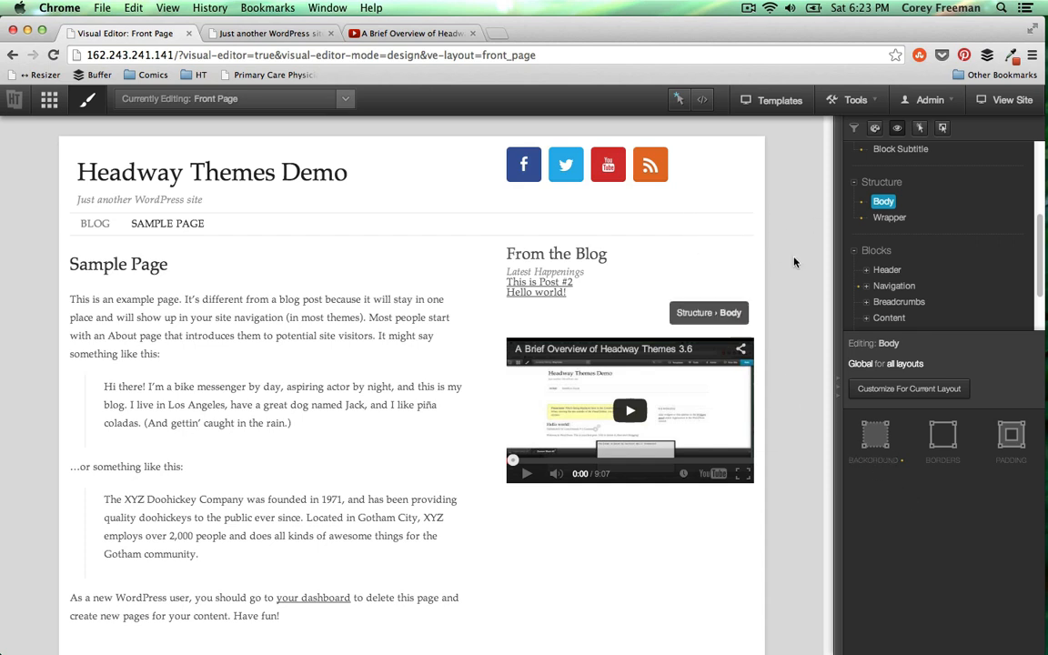
click(874, 435)
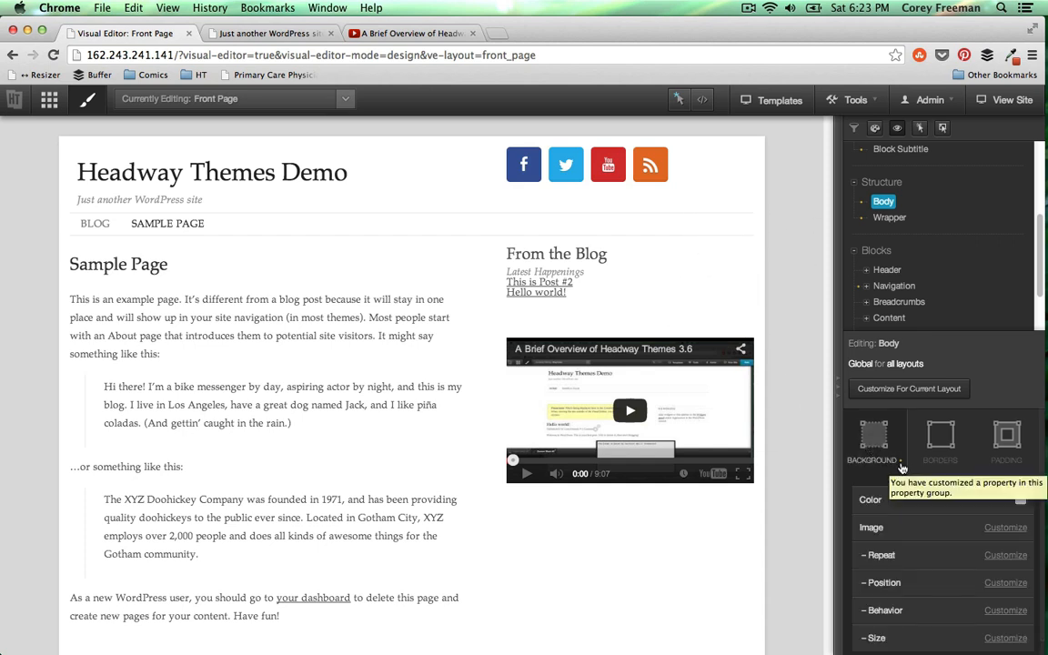
click(1020, 500)
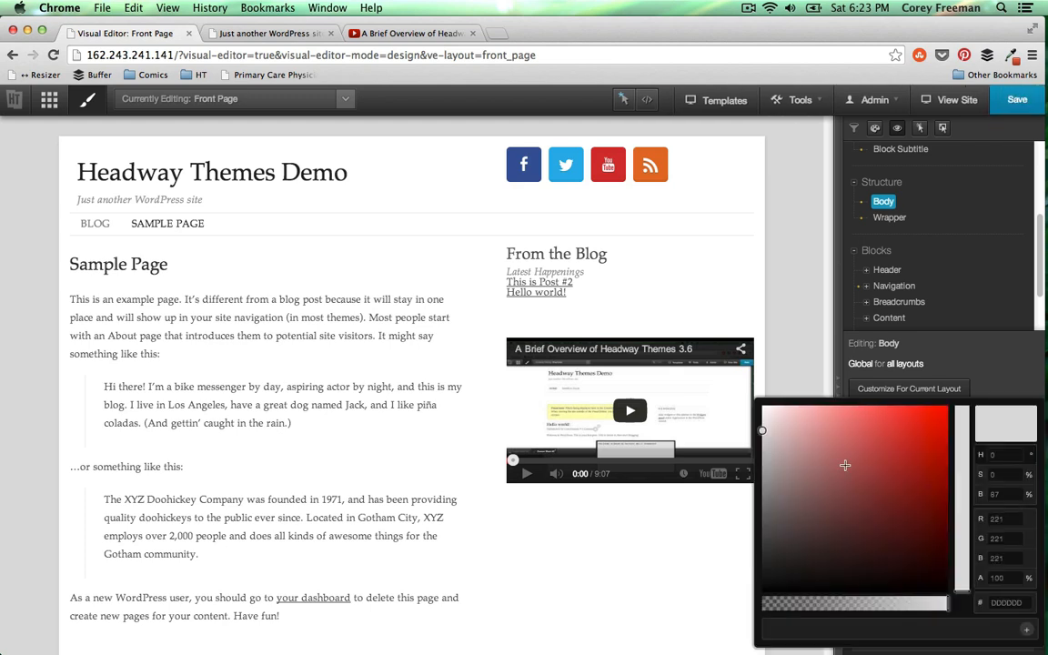
mouse_move(761, 419)
mouse_down()
mouse_move(807, 431)
mouse_move(758, 405)
mouse_up()
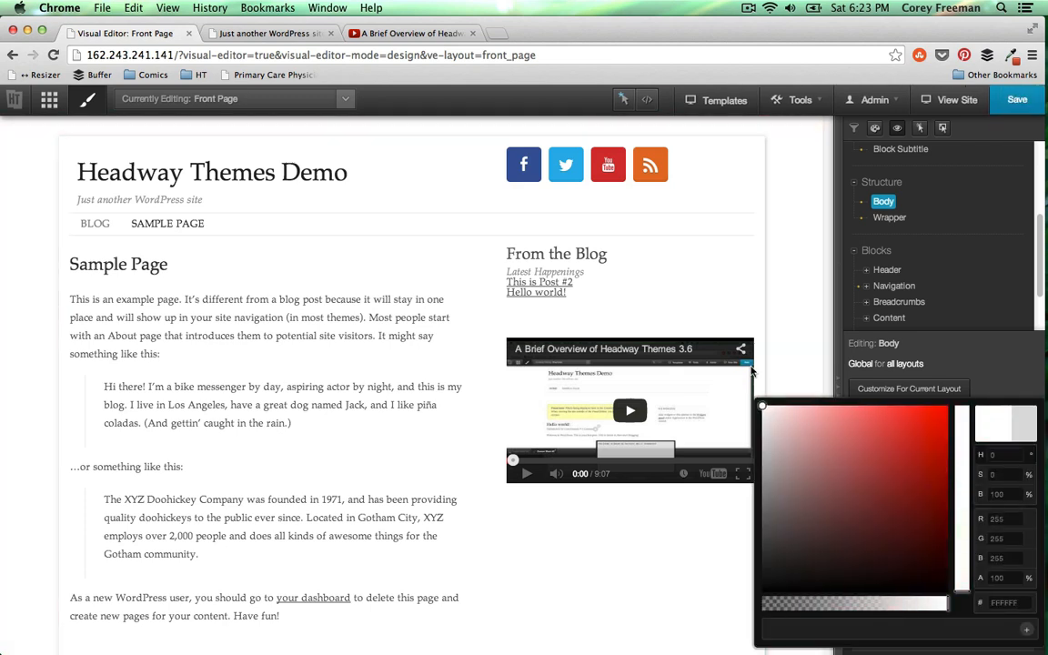
click(810, 357)
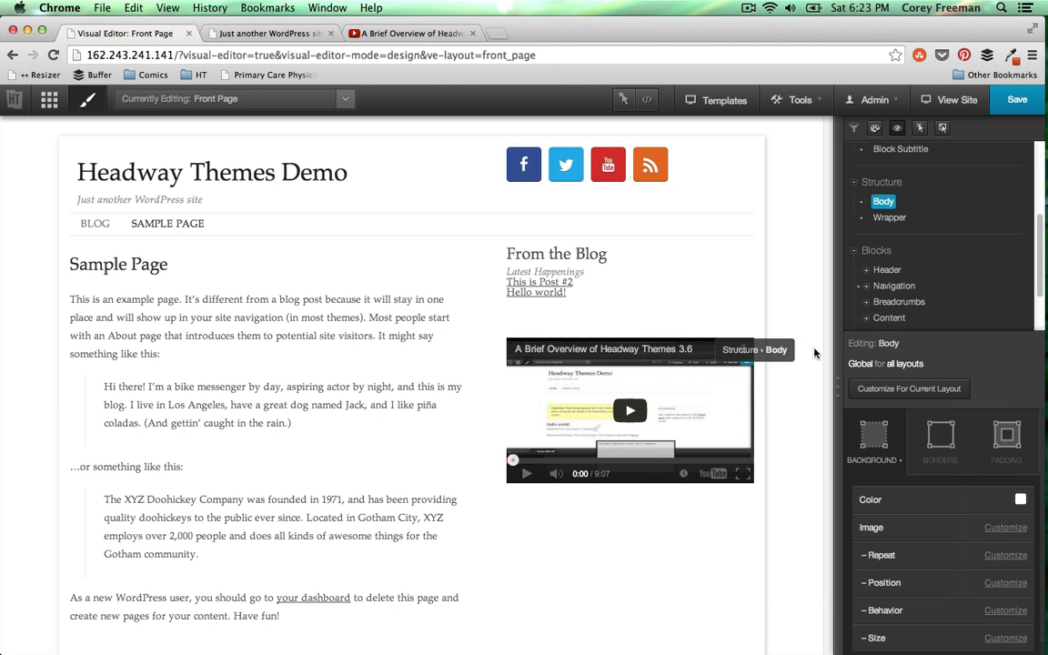
click(892, 443)
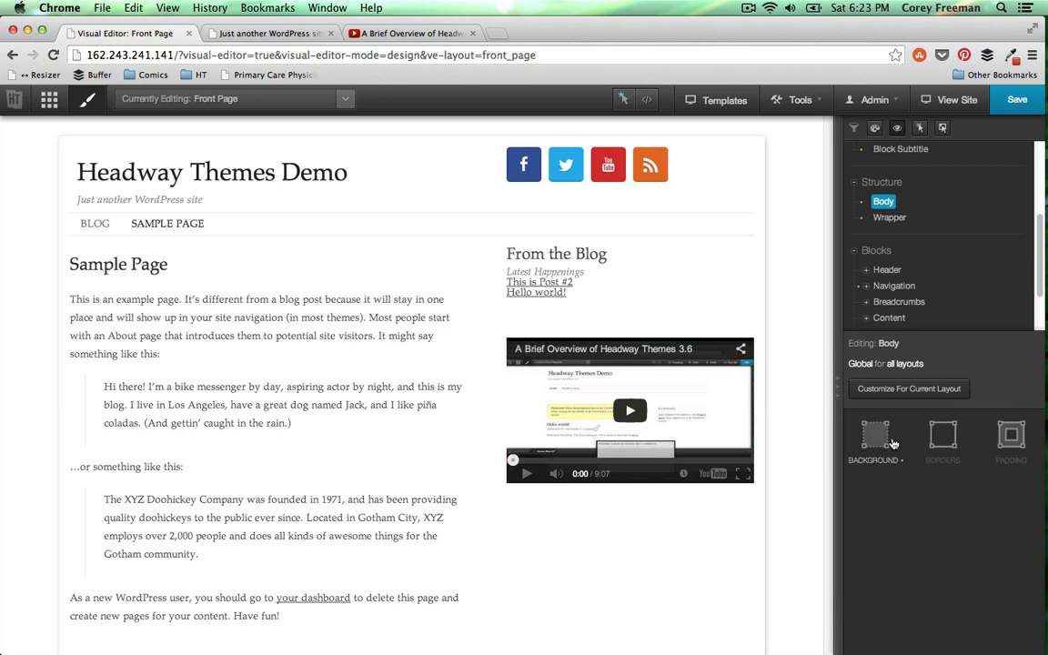
click(940, 440)
click(940, 442)
click(993, 449)
click(997, 447)
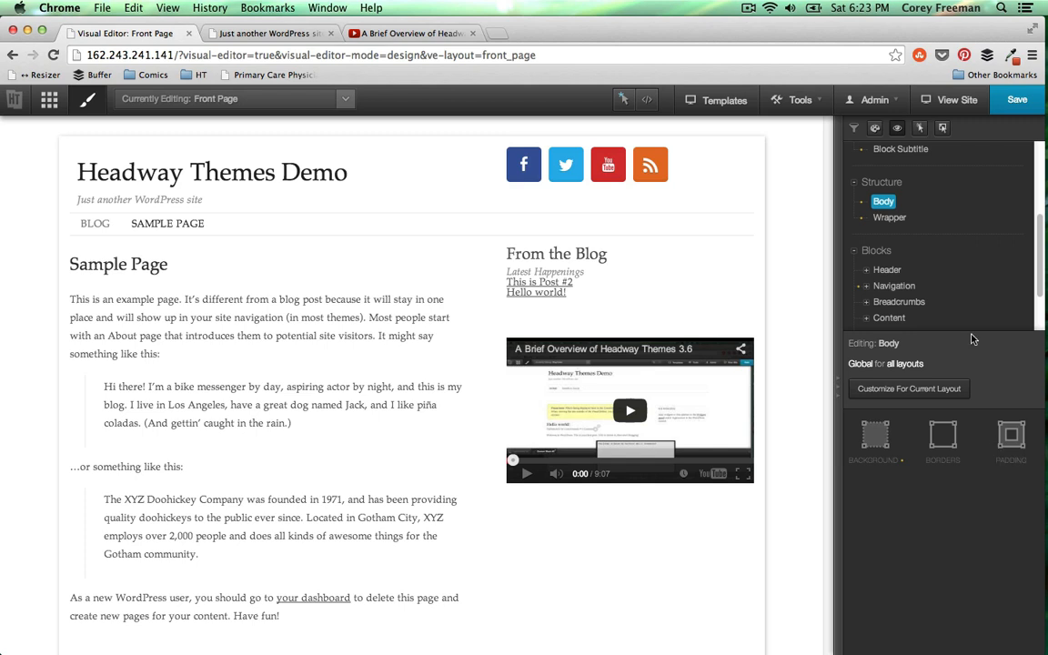
Select the Wrapper element for styling and turn the inspector off
right_click(762, 162)
click(791, 192)
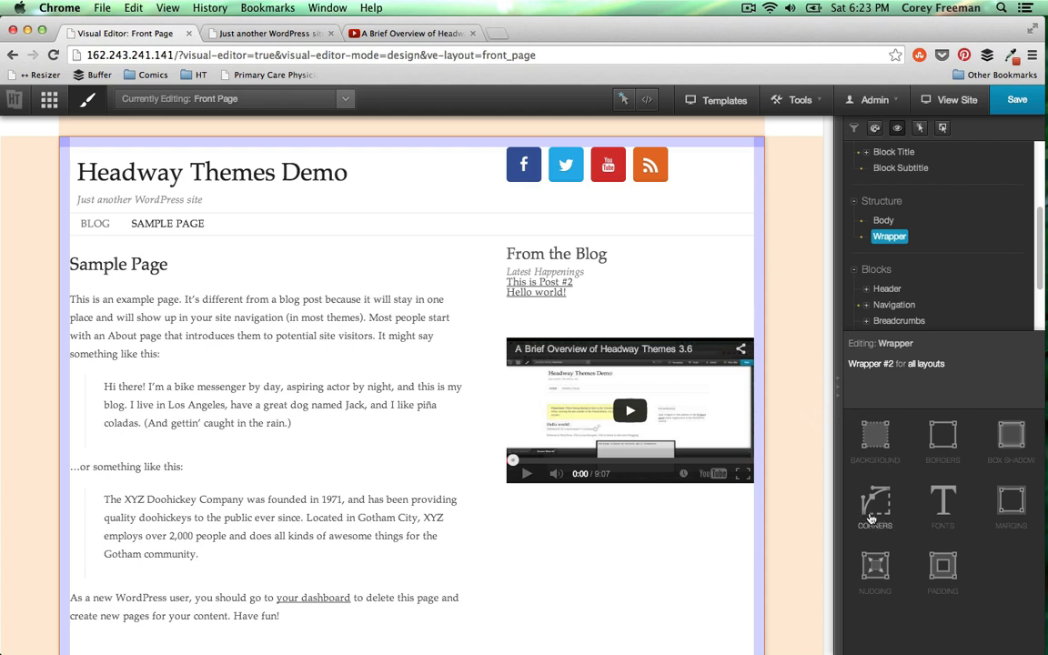
click(881, 447)
click(880, 447)
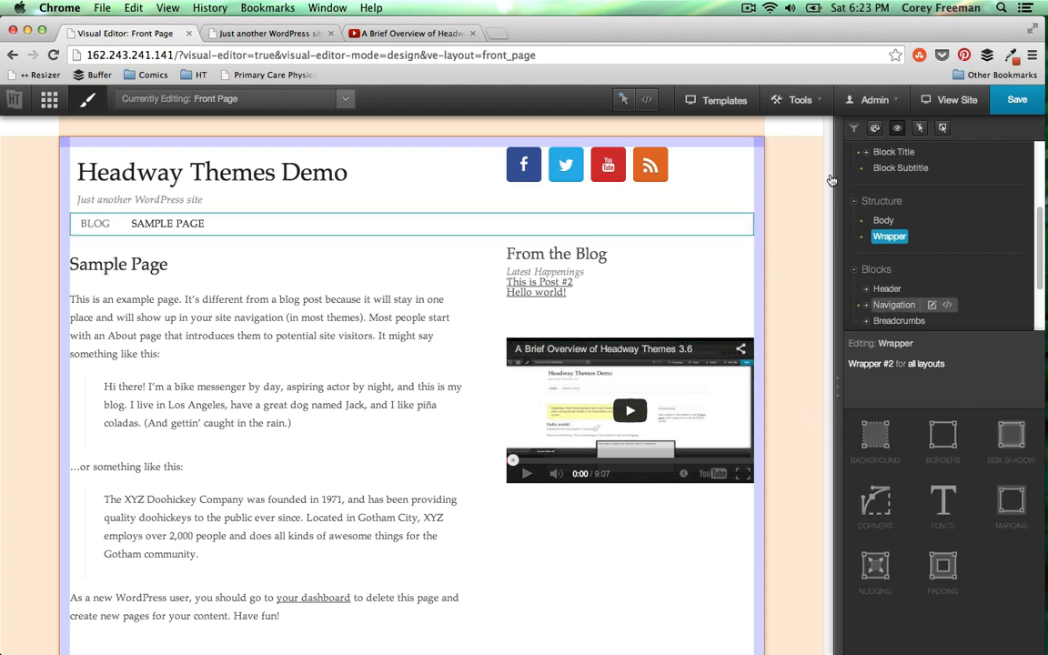
click(622, 100)
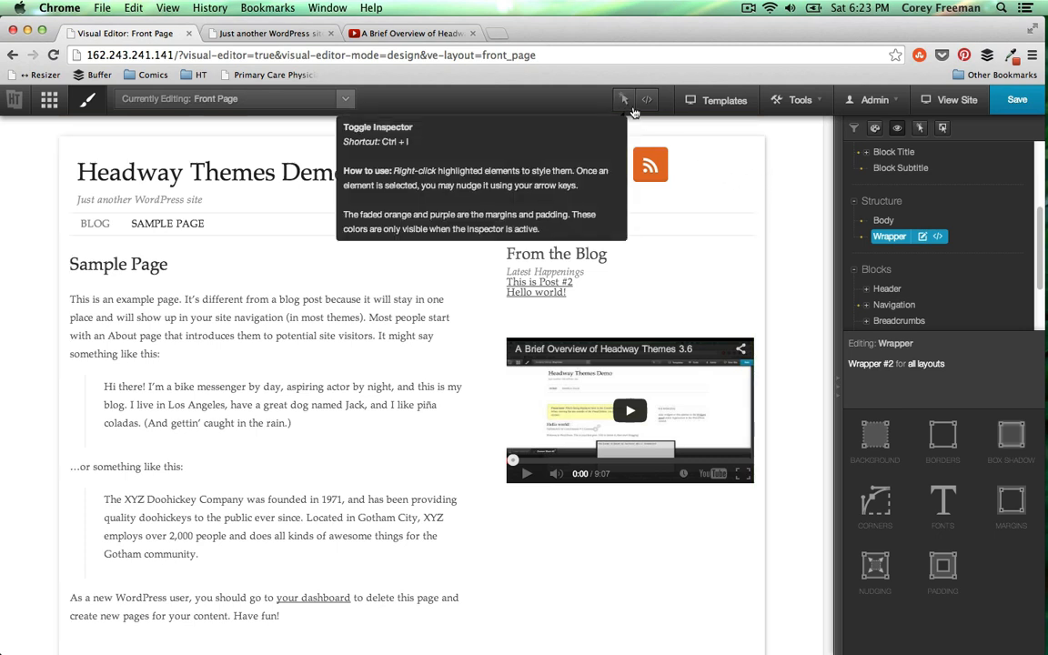
click(625, 100)
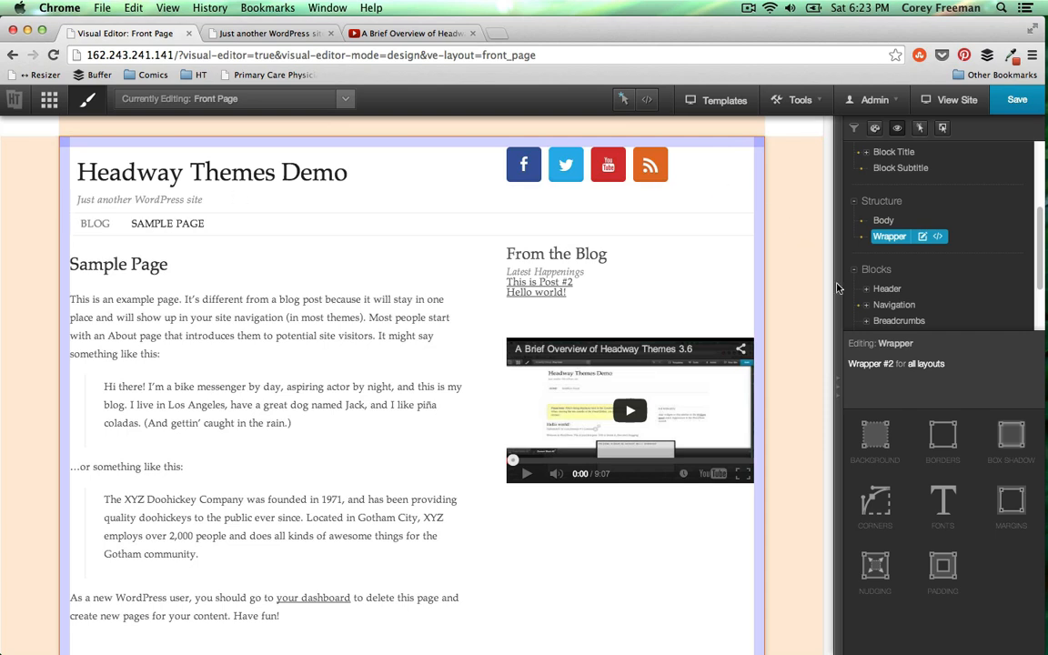
click(624, 102)
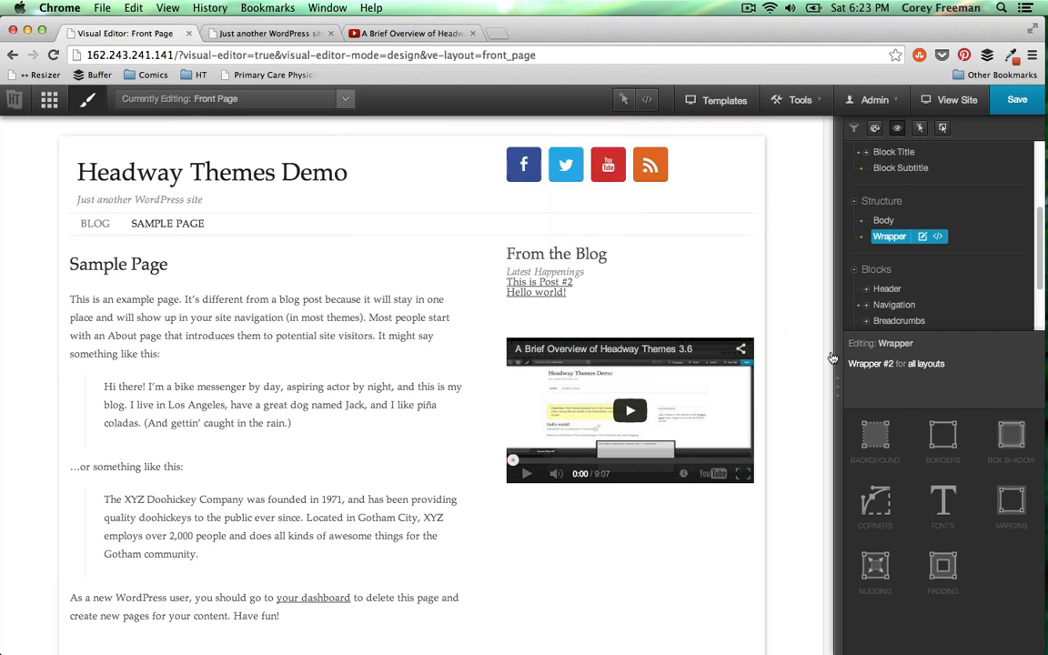
Customize the Wrapper's box shadow with offsets of 1 px, a blur of 8 px and a color opacity of 0%
click(1006, 446)
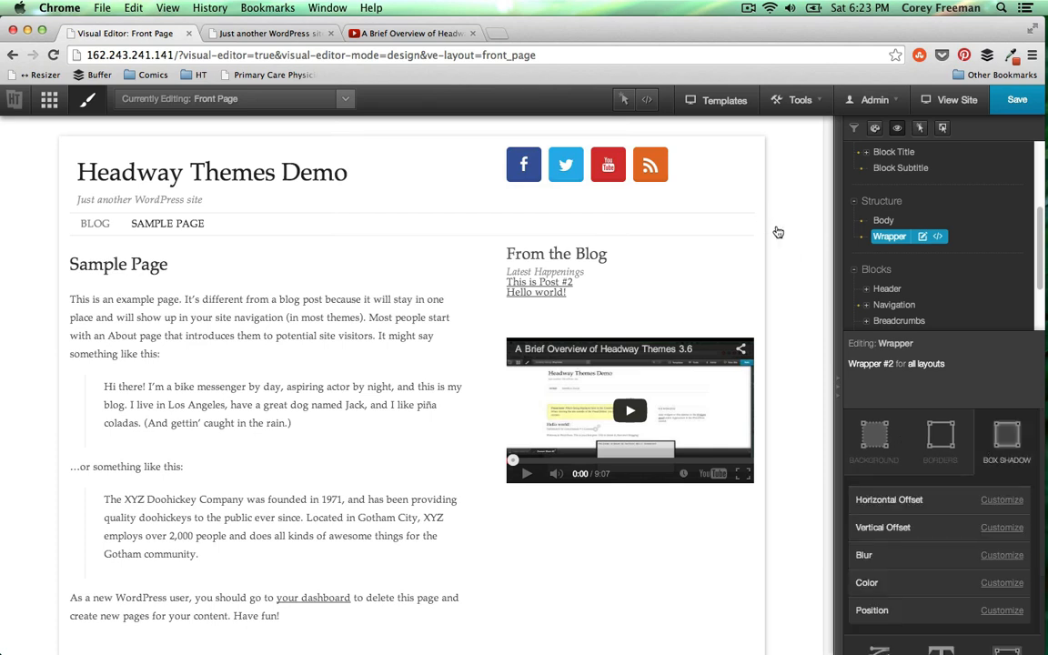
click(984, 500)
click(991, 527)
click(1001, 555)
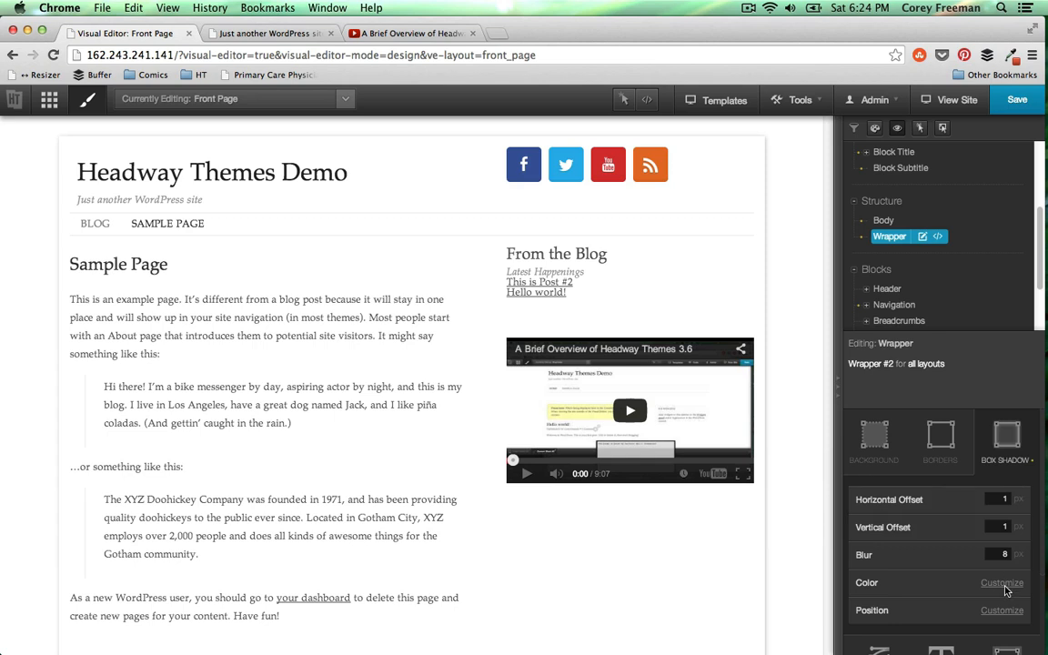
click(1004, 585)
click(1011, 584)
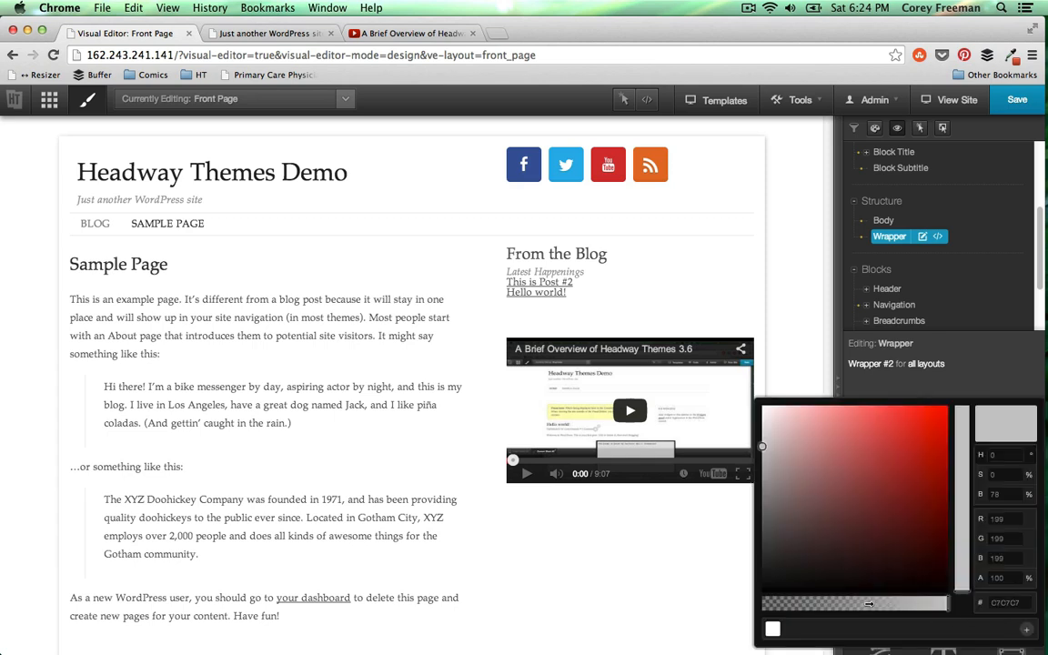
drag(901, 598, 760, 602)
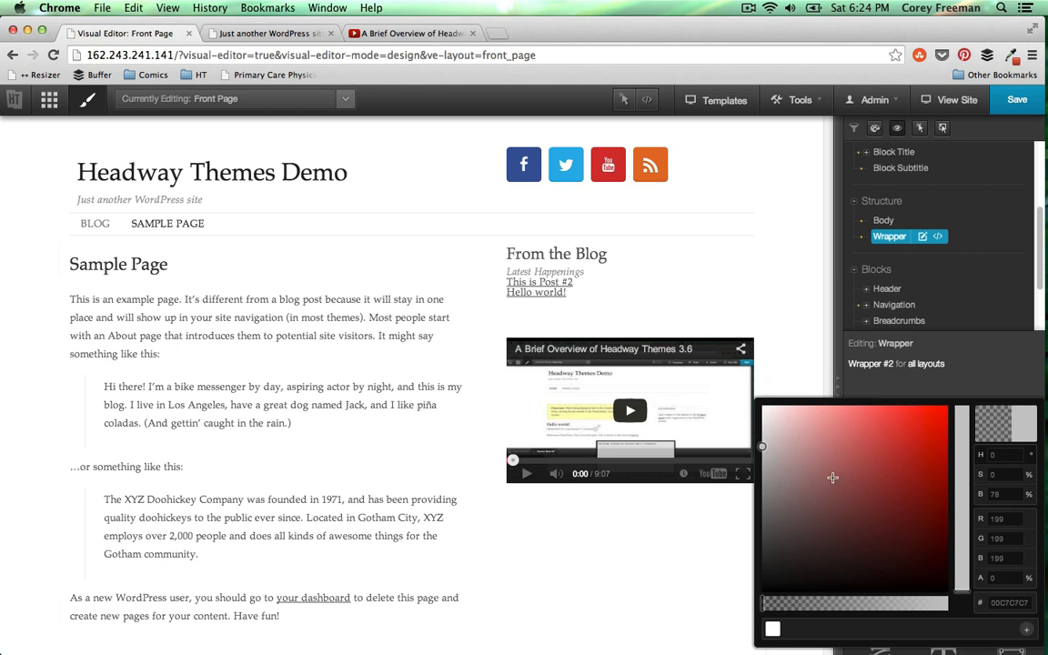
Close the shadow color options, preview the page with the design panel collapsed, and save the changes
drag(832, 477, 752, 386)
click(784, 339)
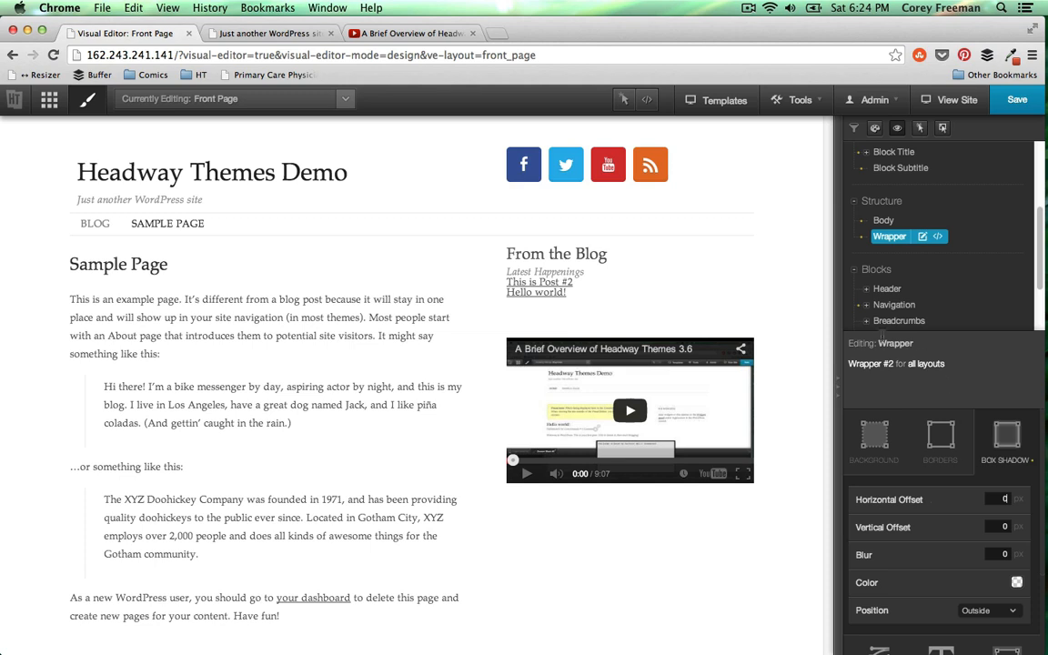
click(837, 395)
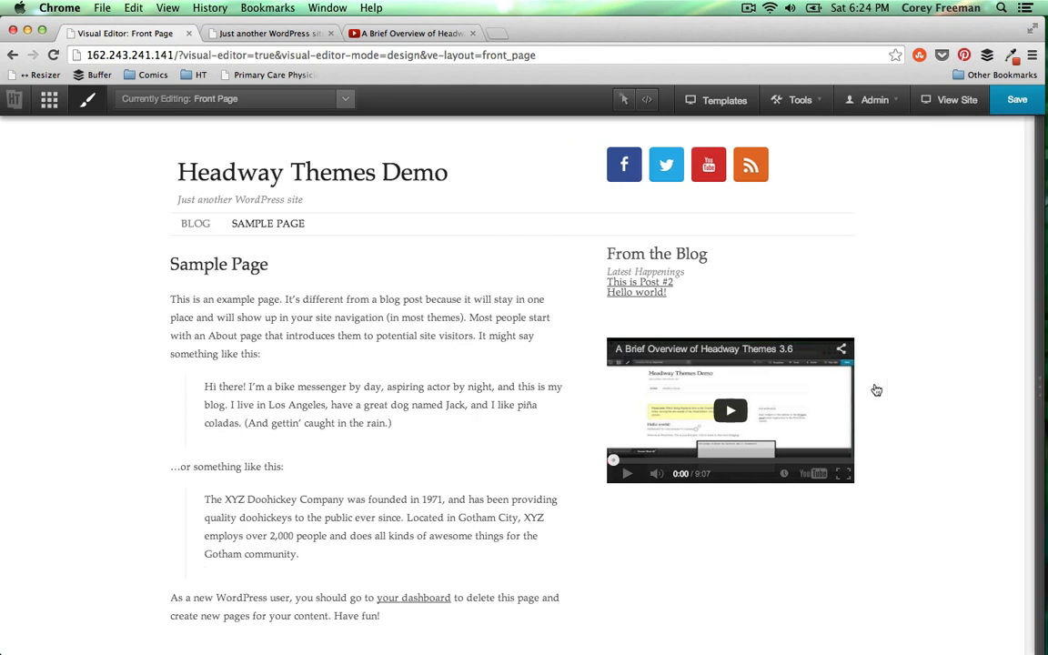
scroll(875, 391, down, 3)
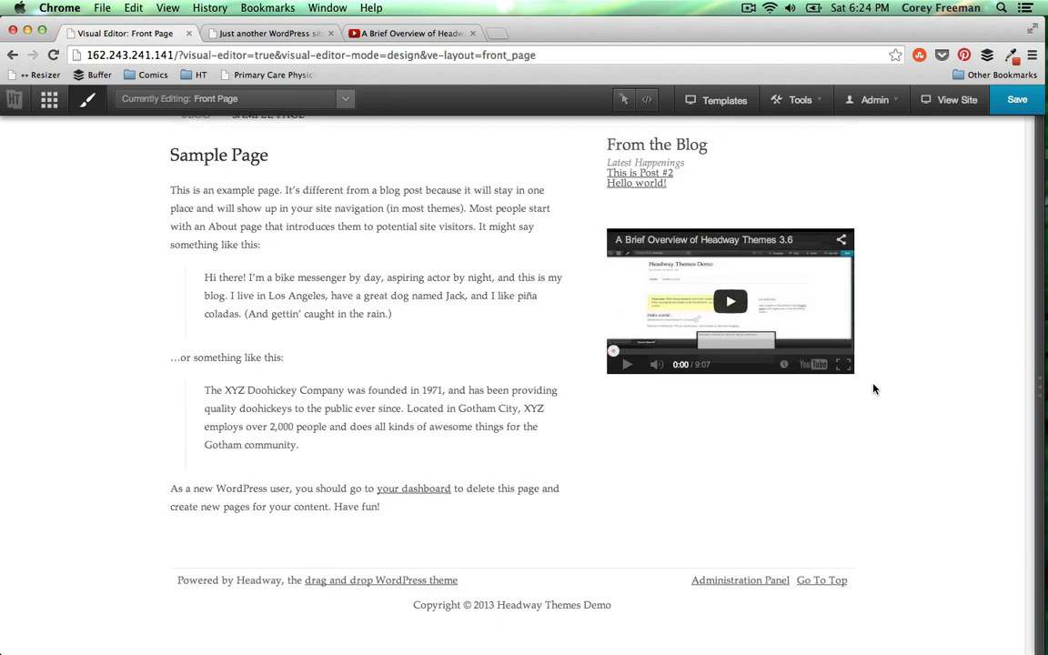
scroll(875, 391, up, 3)
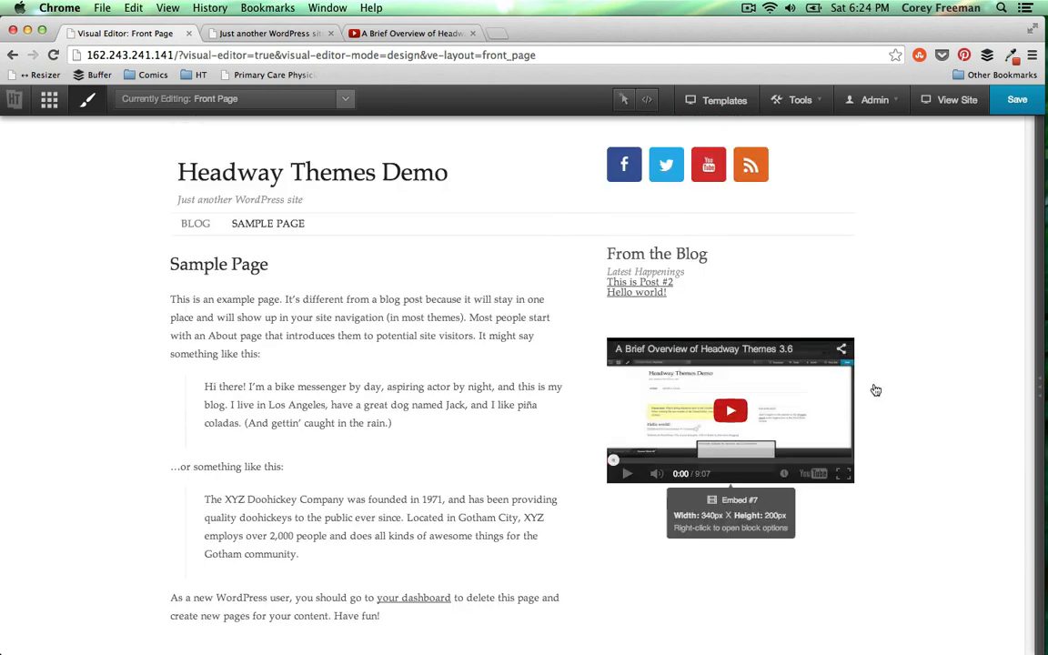
click(1040, 392)
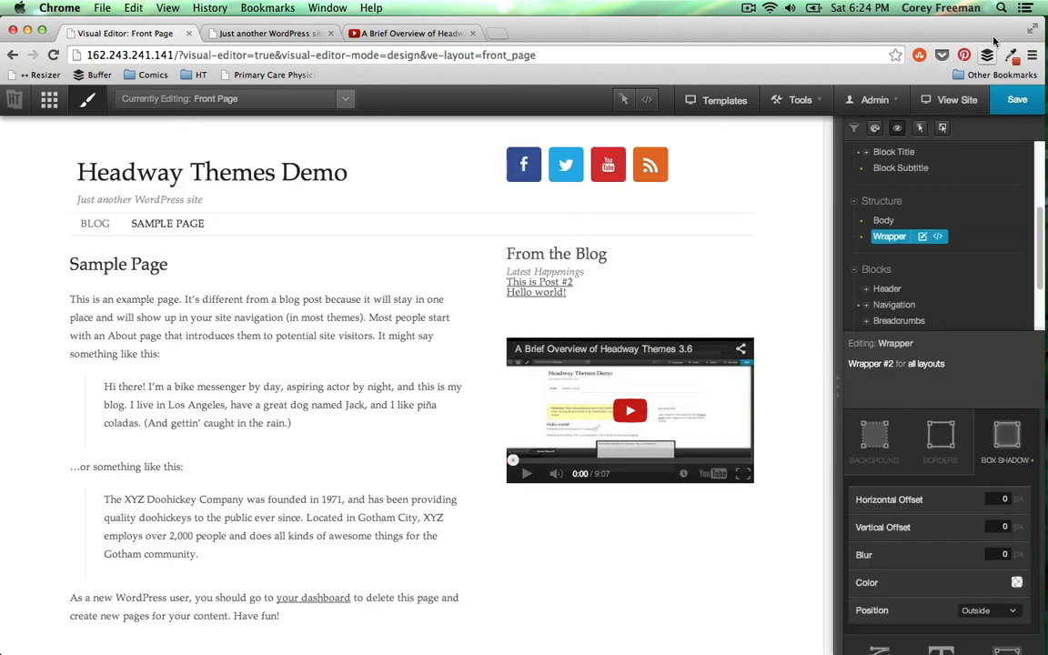
click(1016, 99)
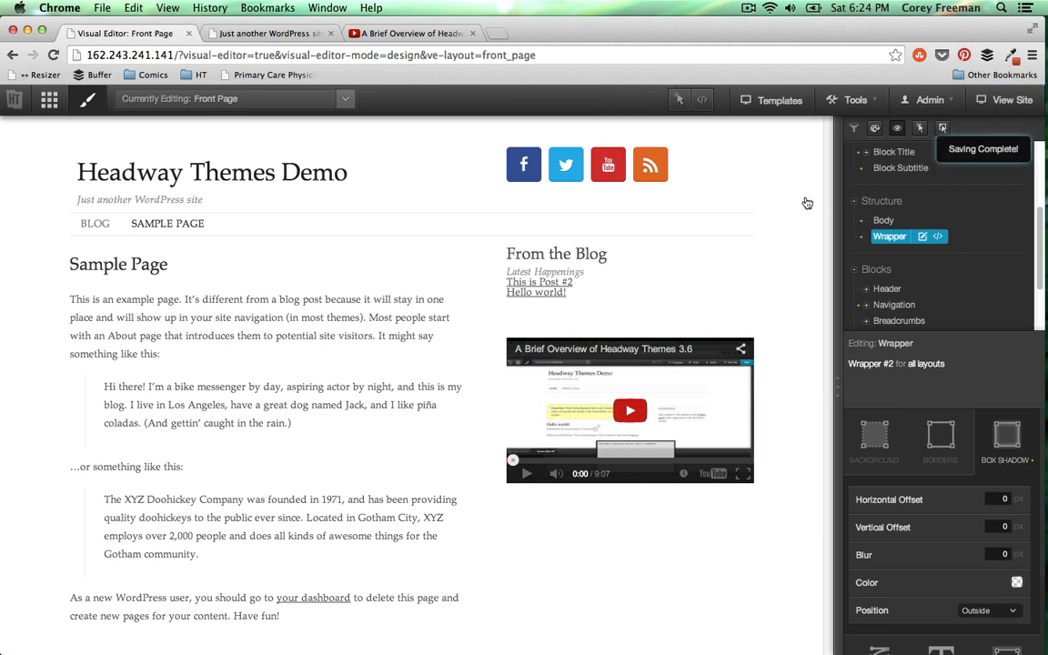
Turn the inspector on and set the Wrapper's padding to 30 px on all four sides
click(682, 104)
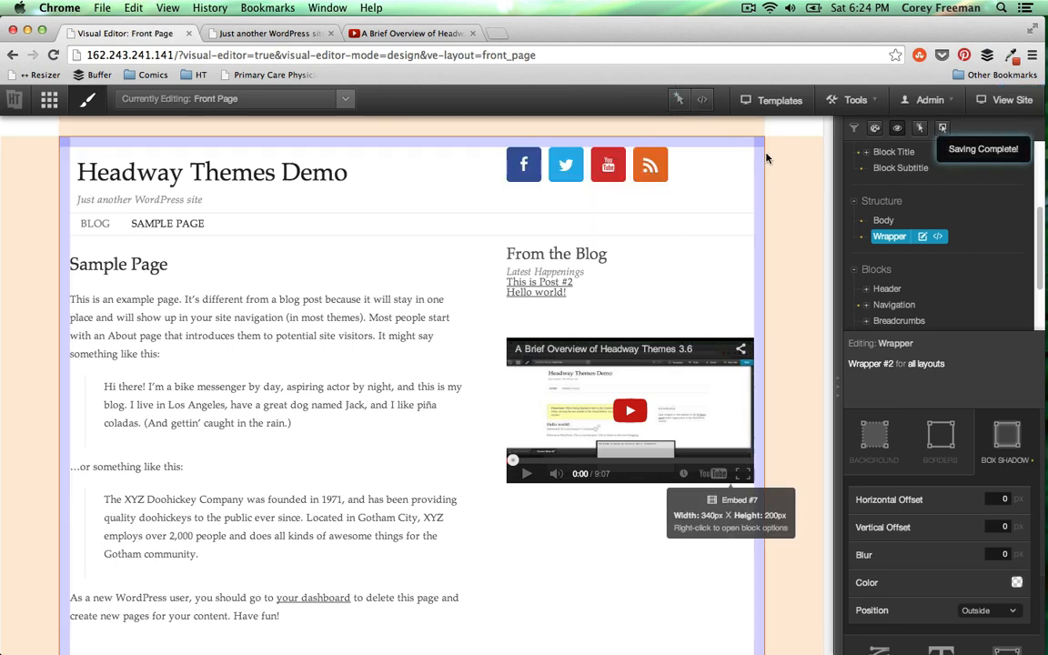
click(983, 461)
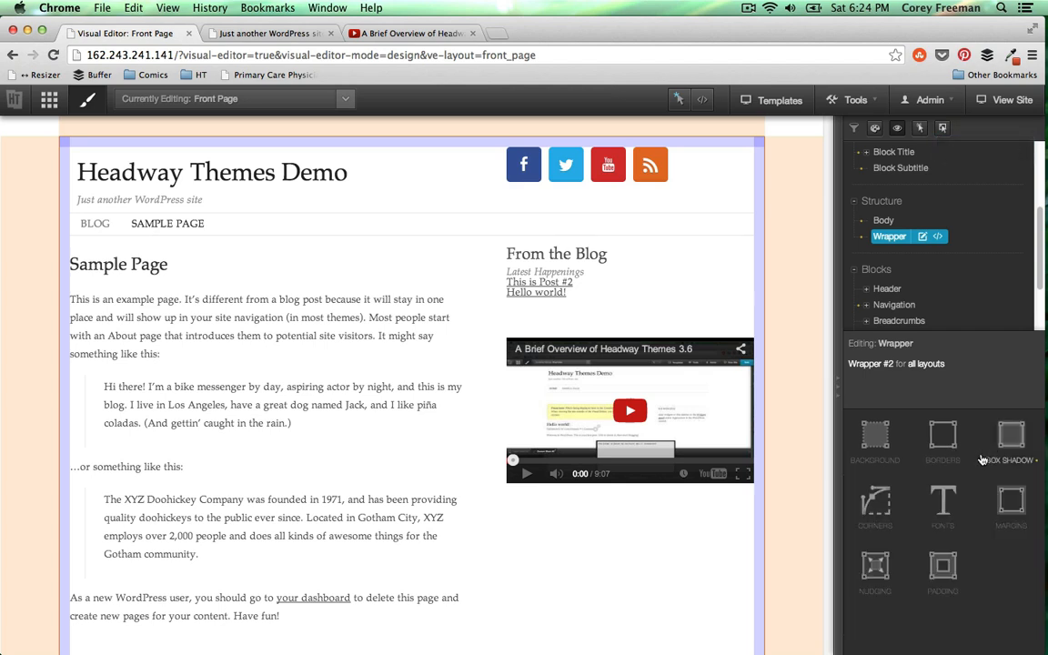
click(942, 568)
click(943, 595)
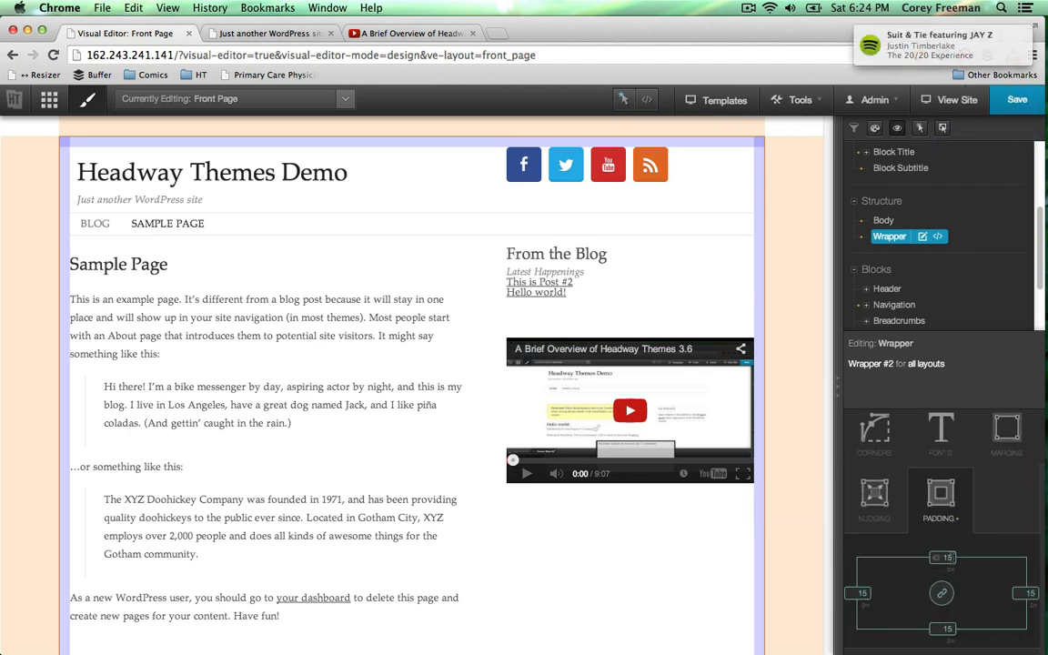
text(30)
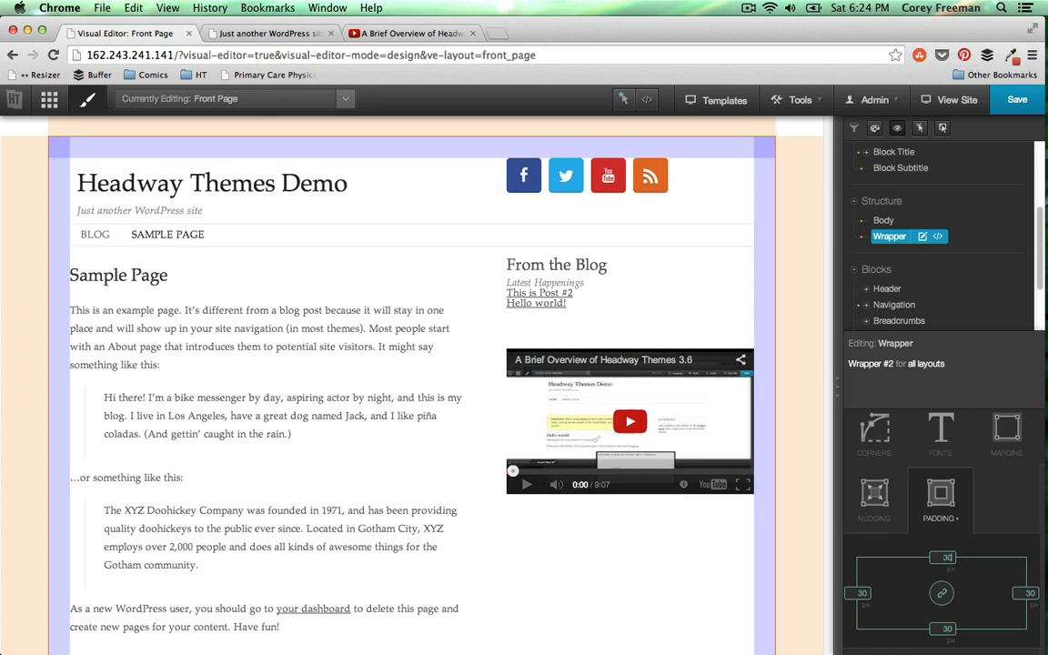
Try a separate top padding of 15 px on the Wrapper with the sides unlinked, and restore it to 30 px
click(941, 596)
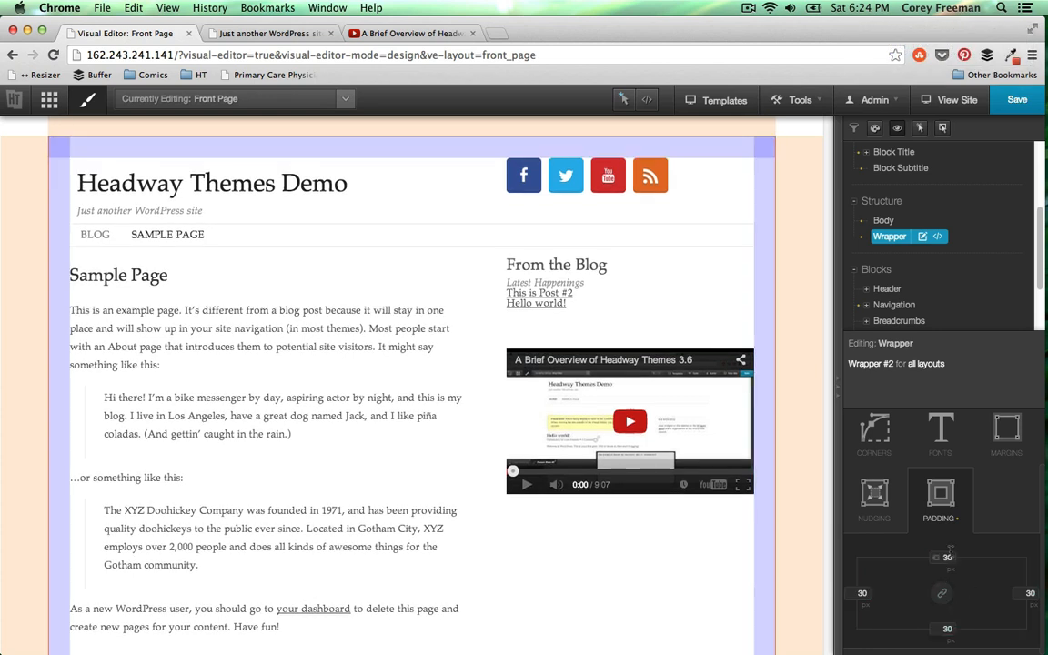
click(945, 587)
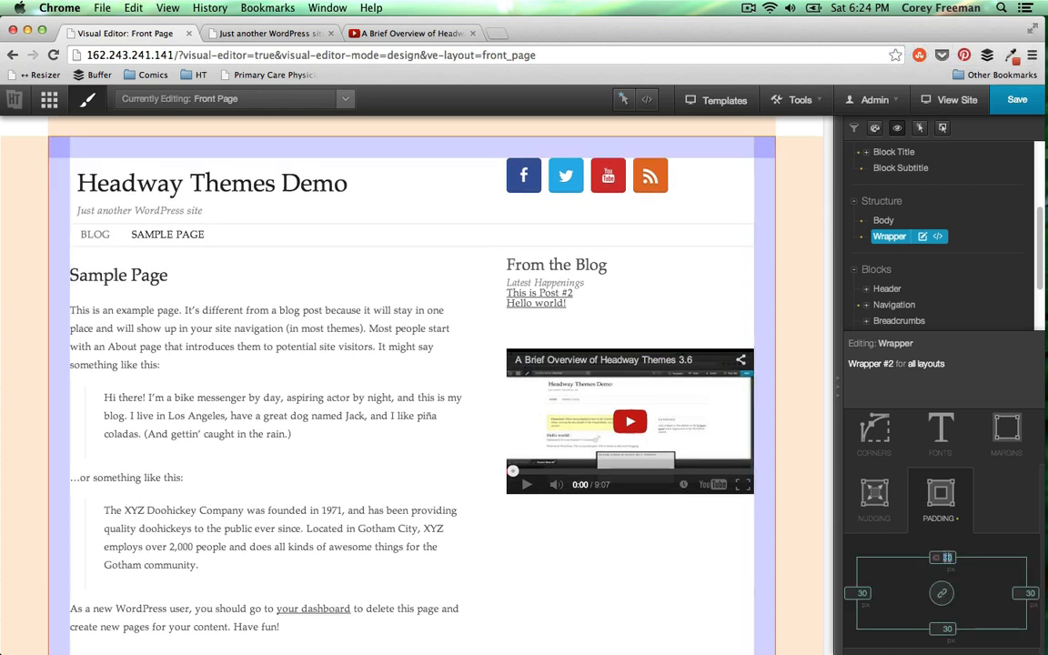
click(946, 557)
text(15)
click(941, 601)
text(15)
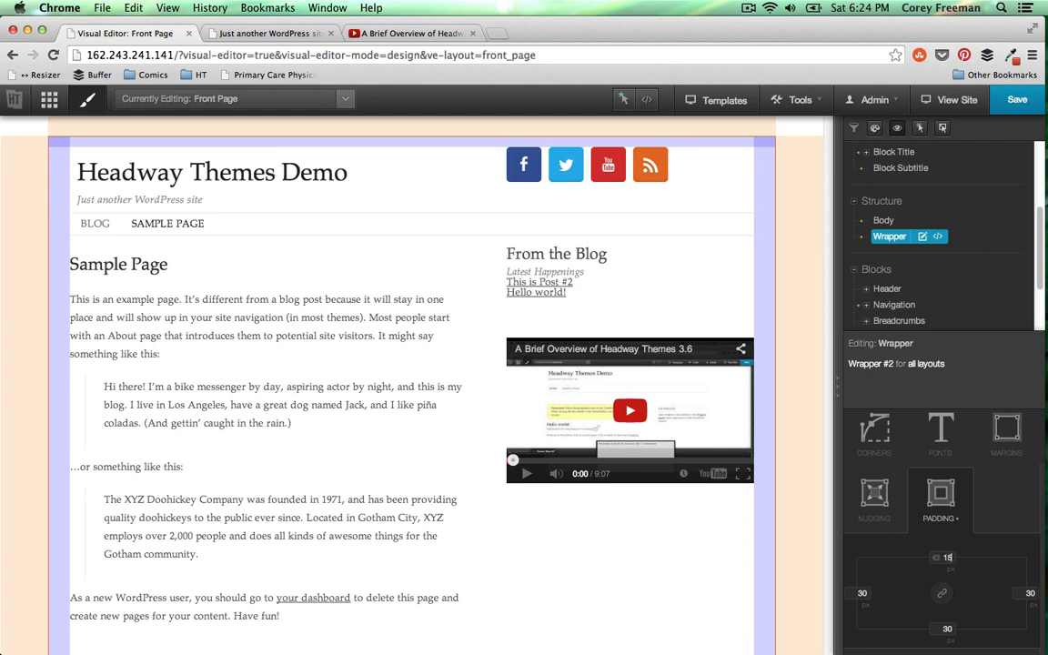
text(30)
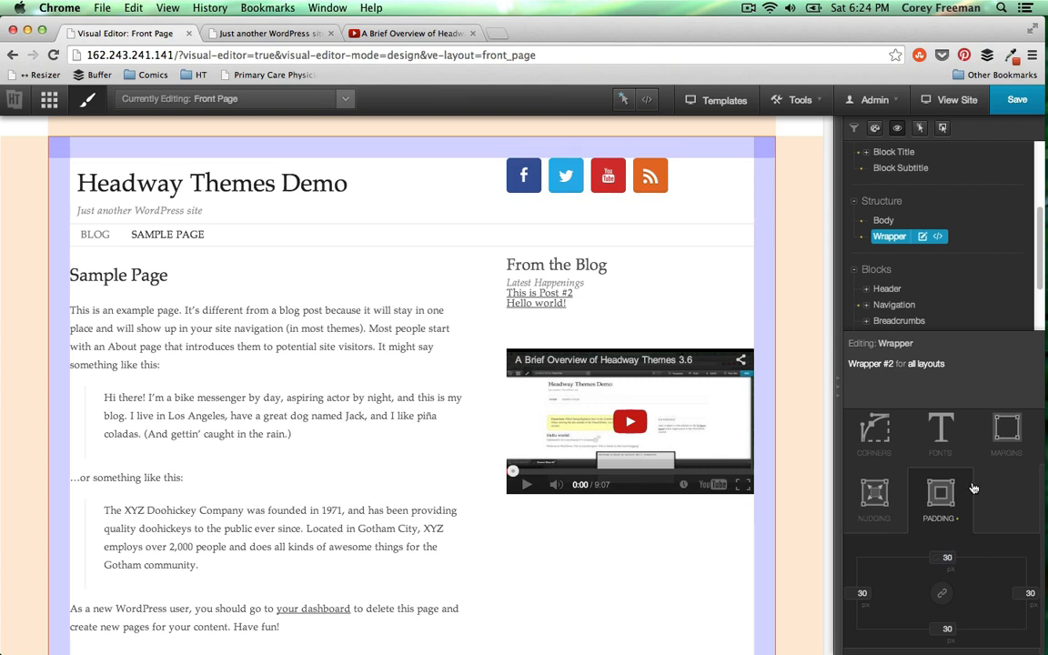
Close the Wrapper's padding options, turn the inspector off, and save the design changes
click(941, 494)
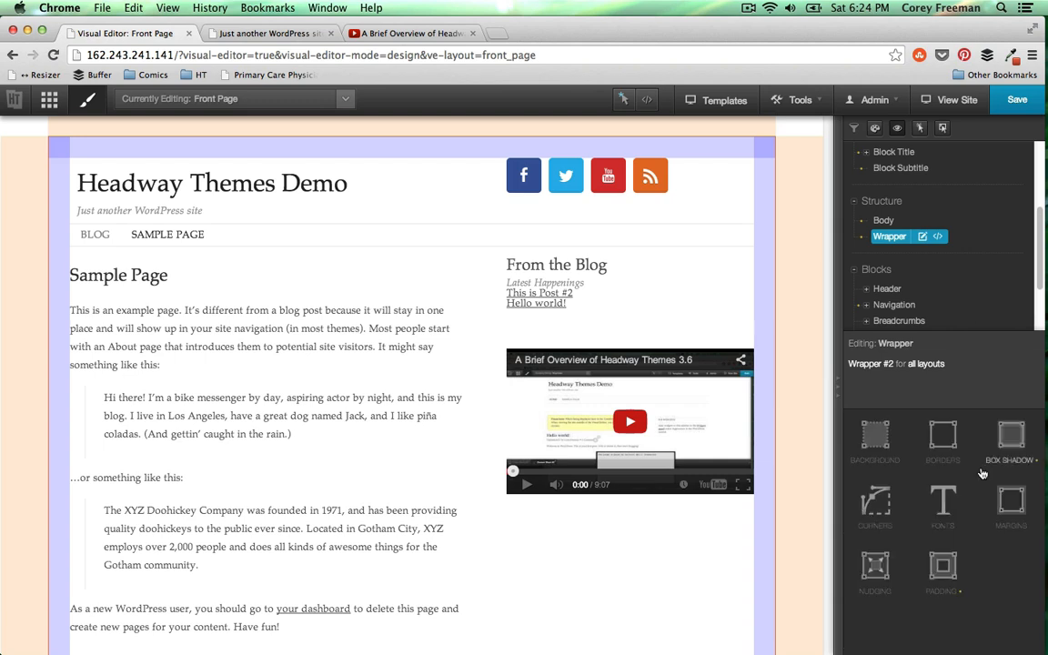
click(624, 98)
click(1019, 101)
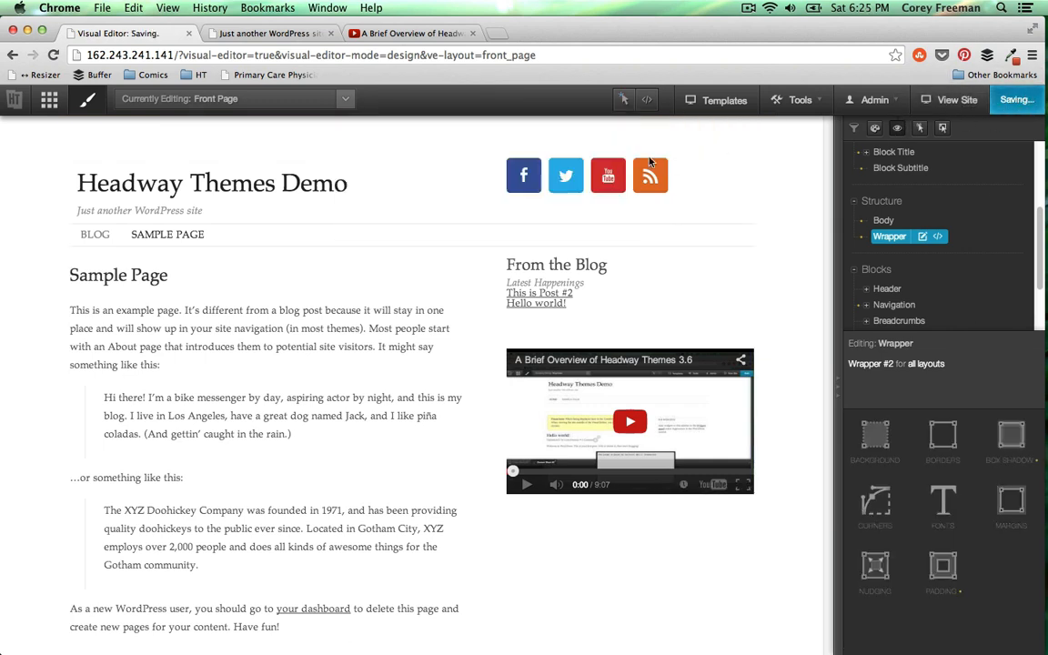
Turn the inspector on and select the regular Site Title element of the header for global styling
click(624, 100)
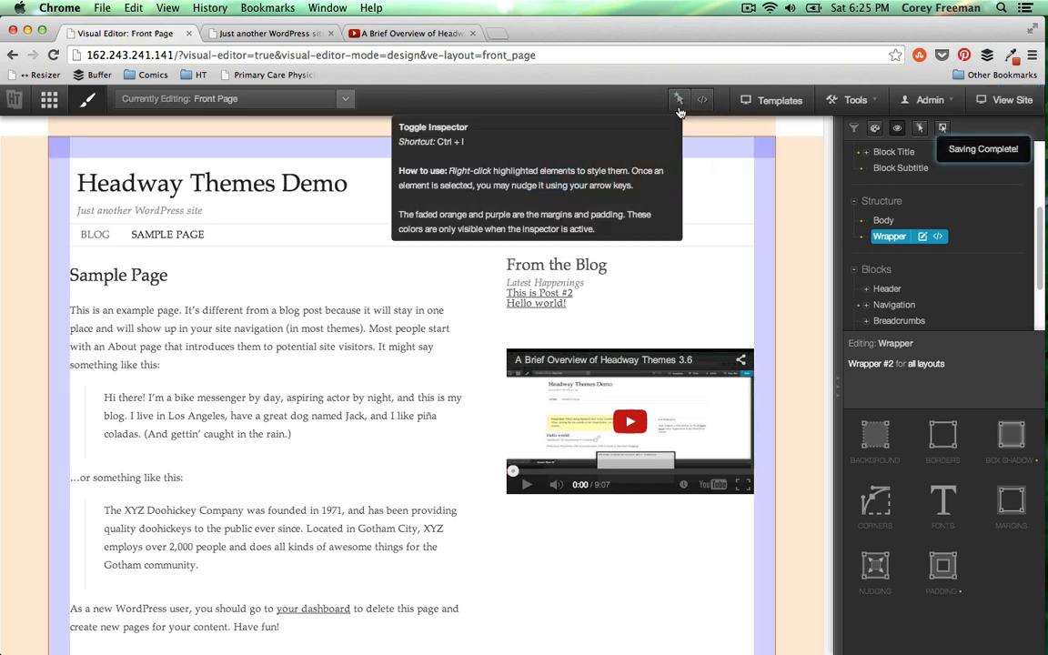
right_click(275, 185)
click(275, 185)
right_click(276, 186)
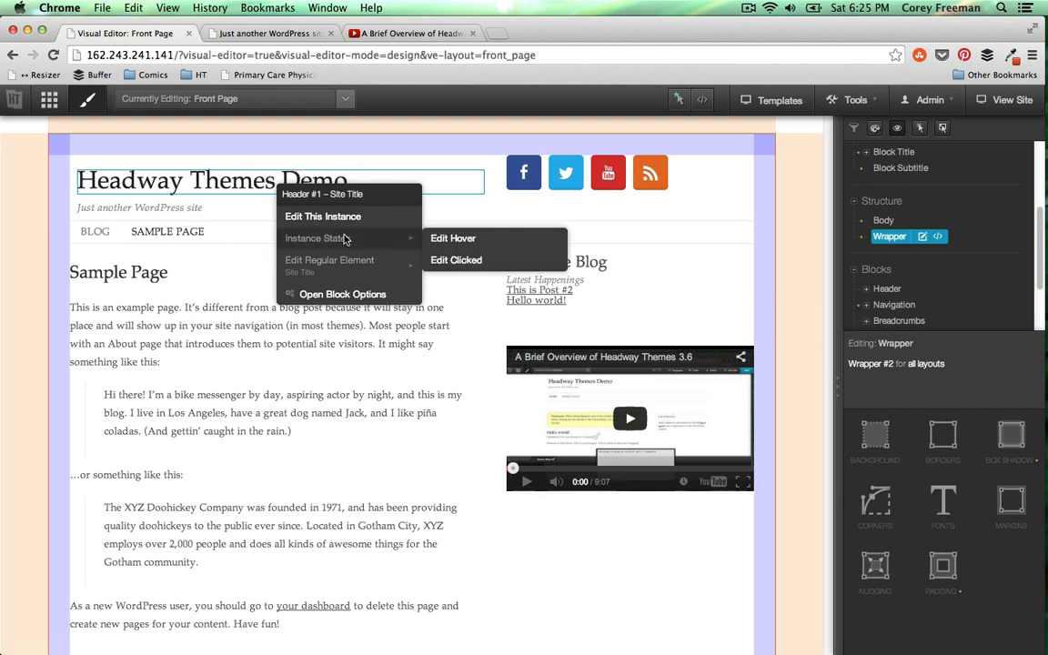
mouse_move(388, 269)
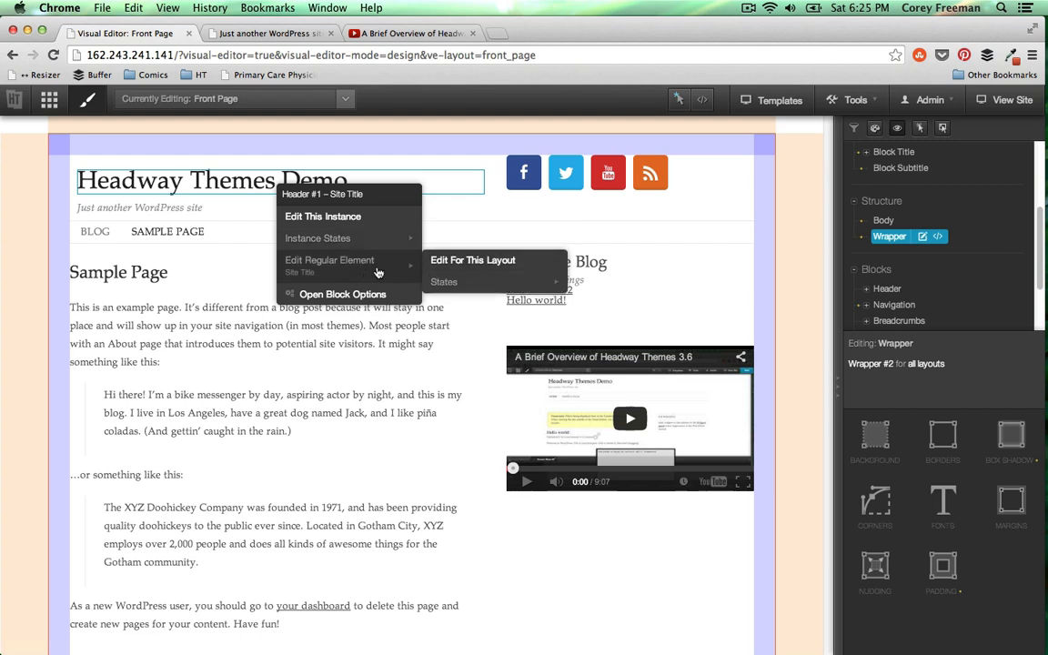
click(428, 262)
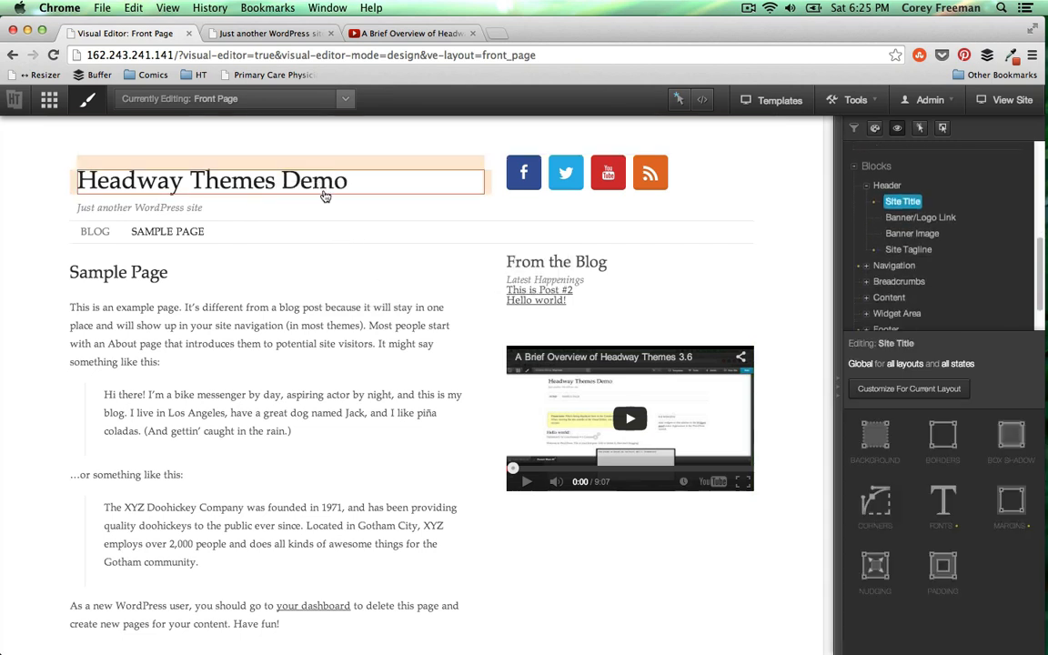
Turn the inspector off and set the Site Title's margins to 0 px on all sides
click(343, 100)
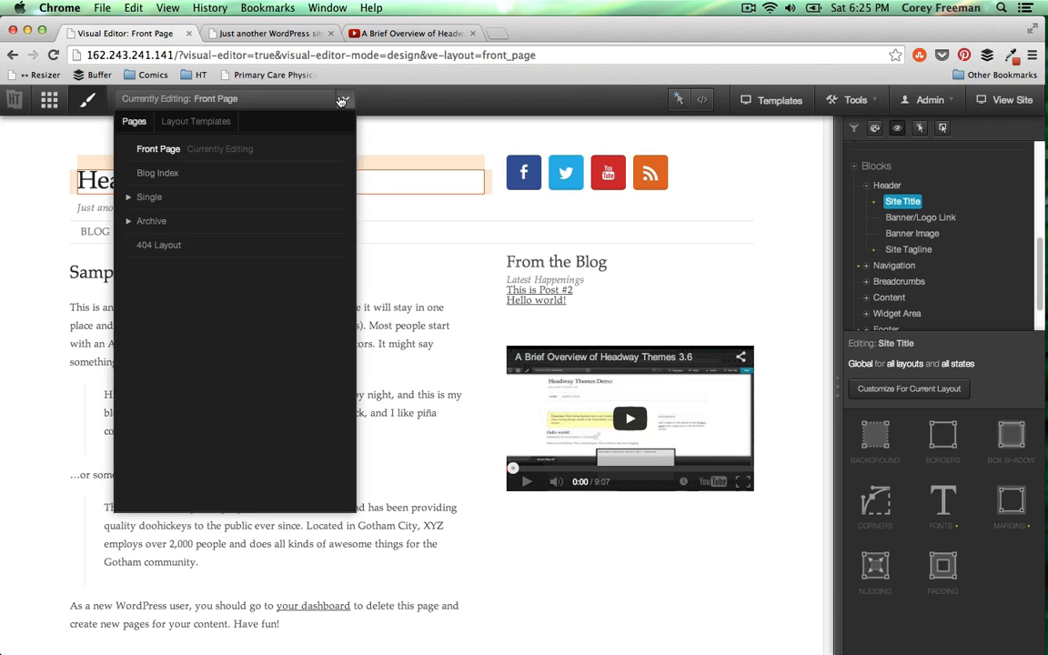
click(343, 100)
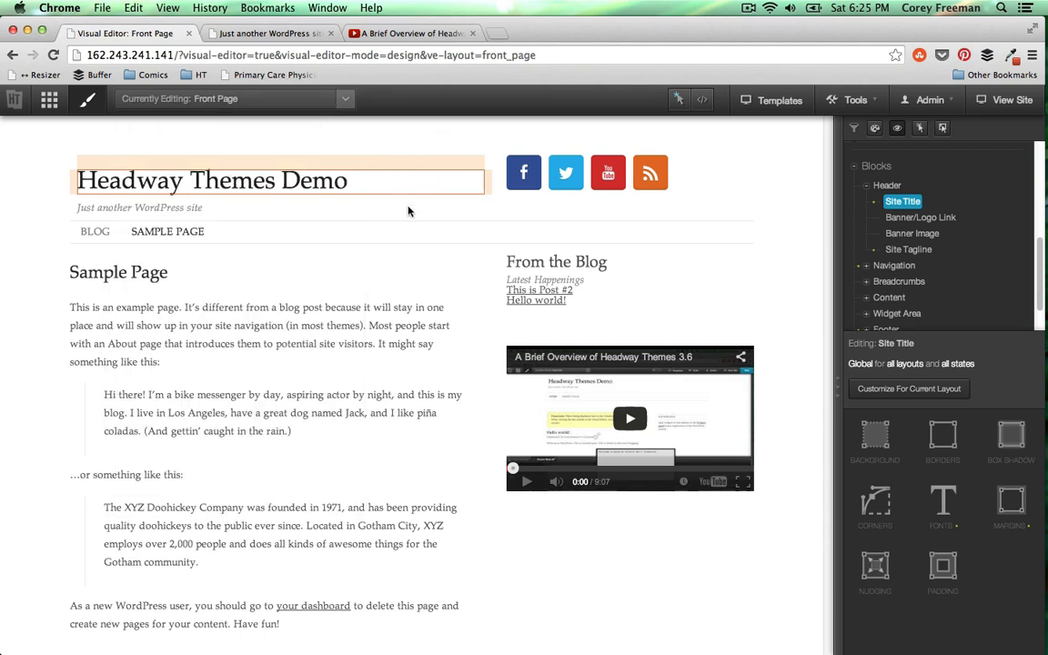
click(677, 102)
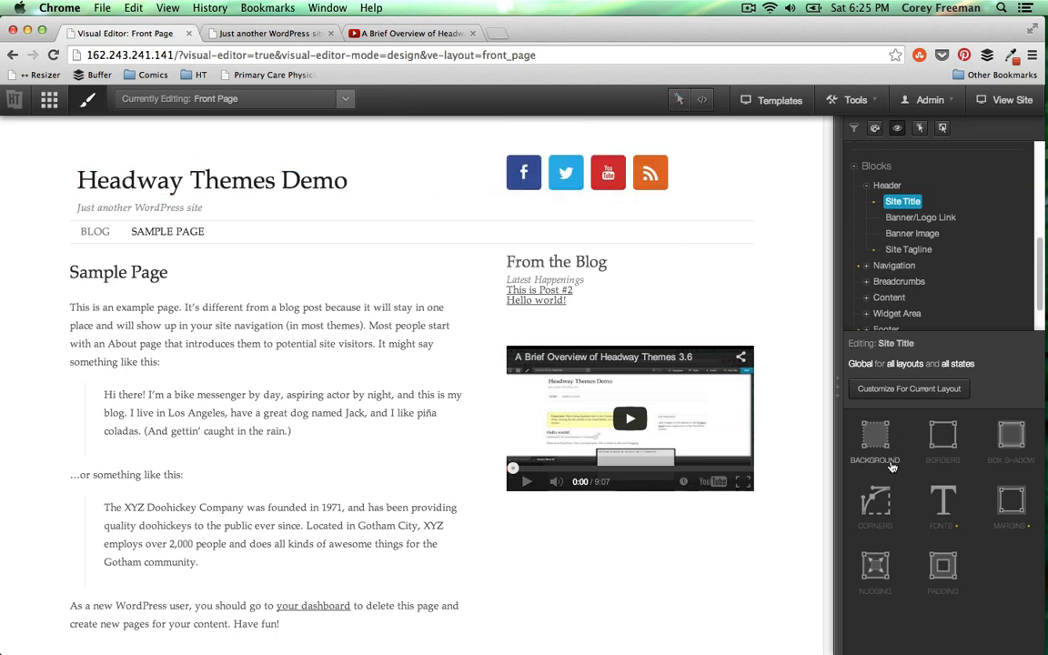
click(1008, 520)
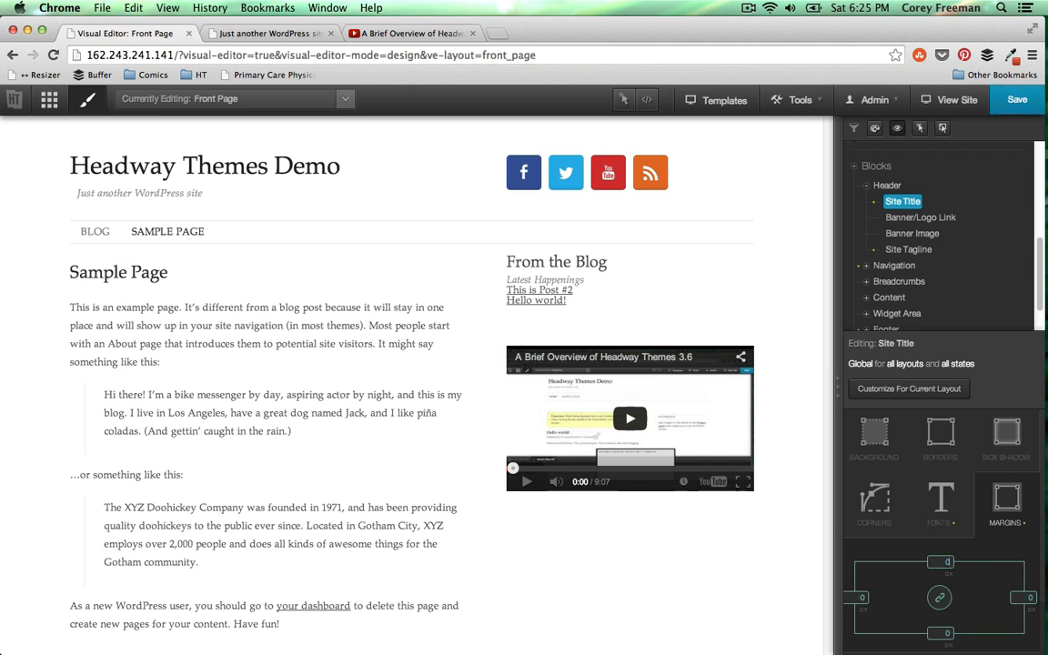
Browse the Google web fonts for the Site Title and set its font family to Oswald
click(941, 500)
scroll(980, 582, down, 2)
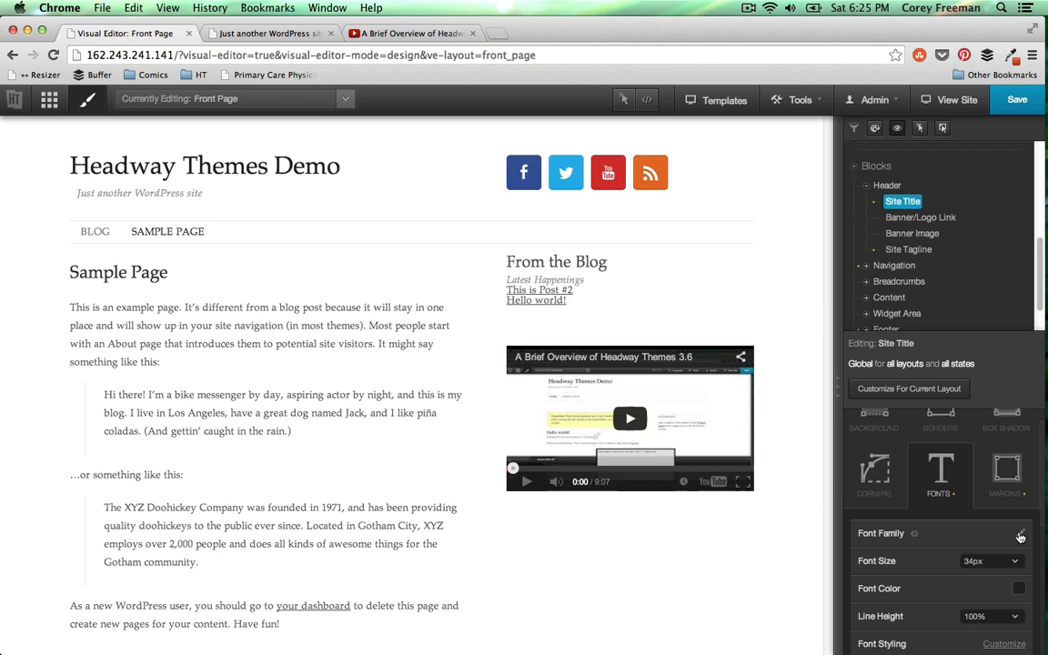
click(1020, 537)
click(800, 272)
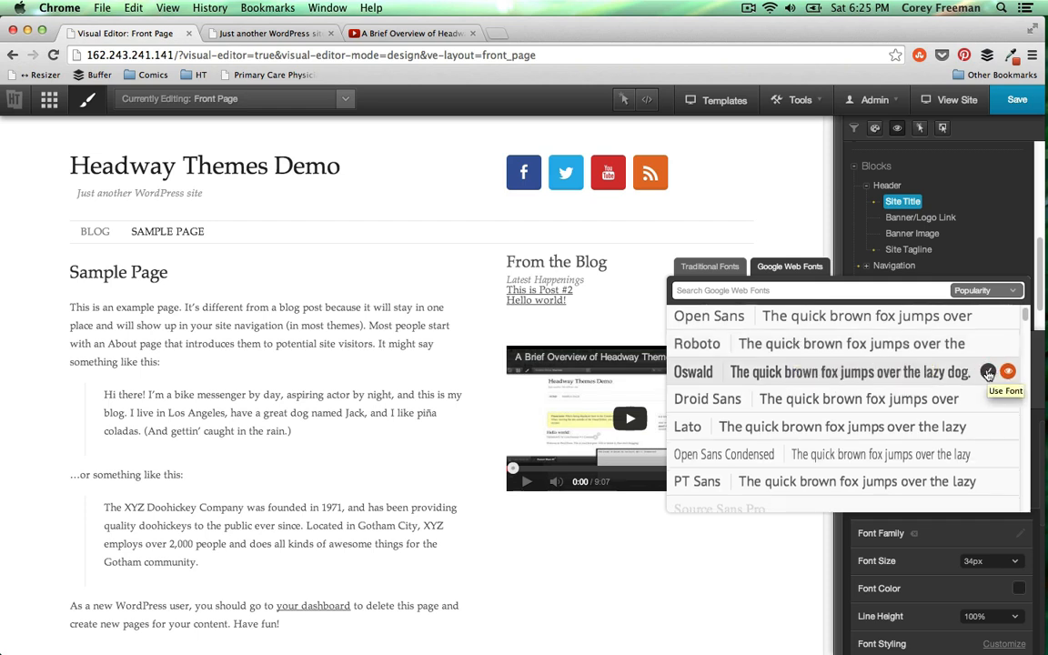
scroll(980, 373, down, 5)
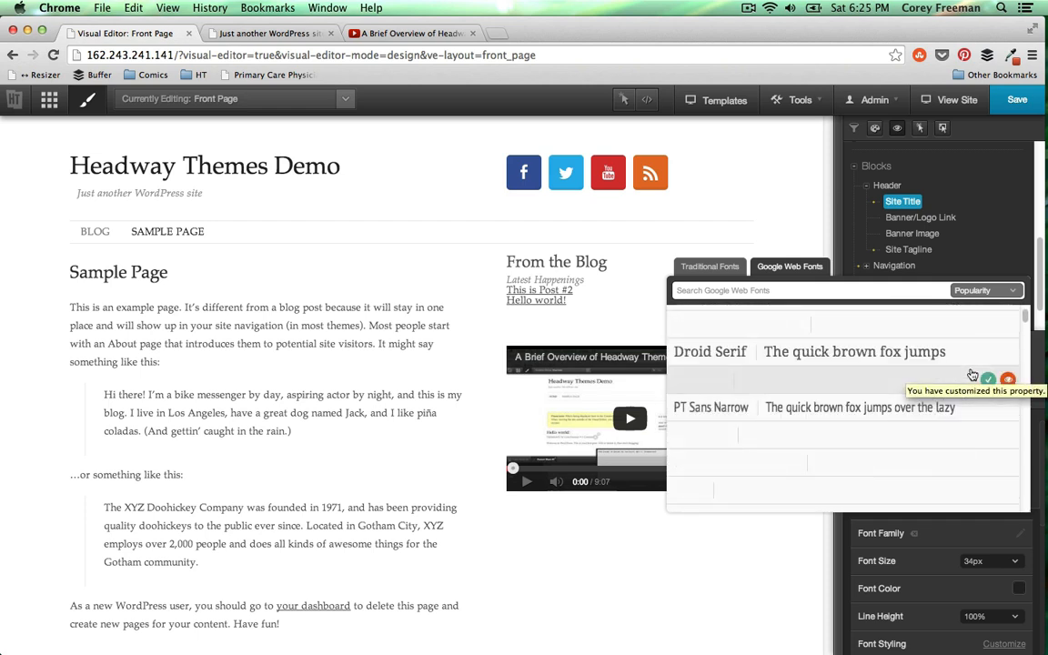
scroll(972, 374, down, 3)
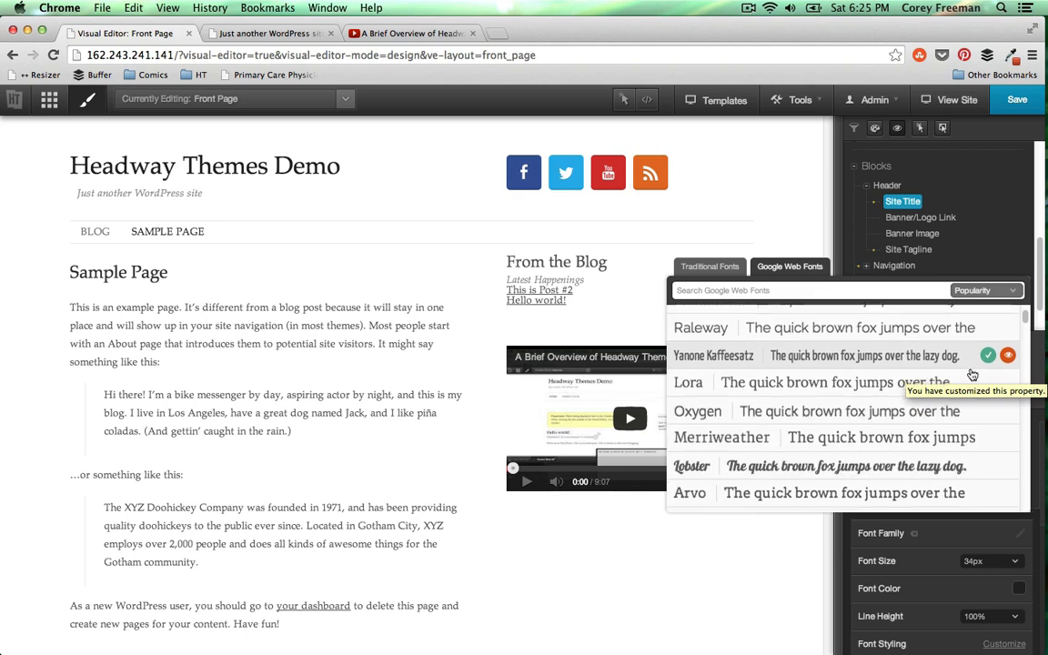
scroll(972, 374, down, 1)
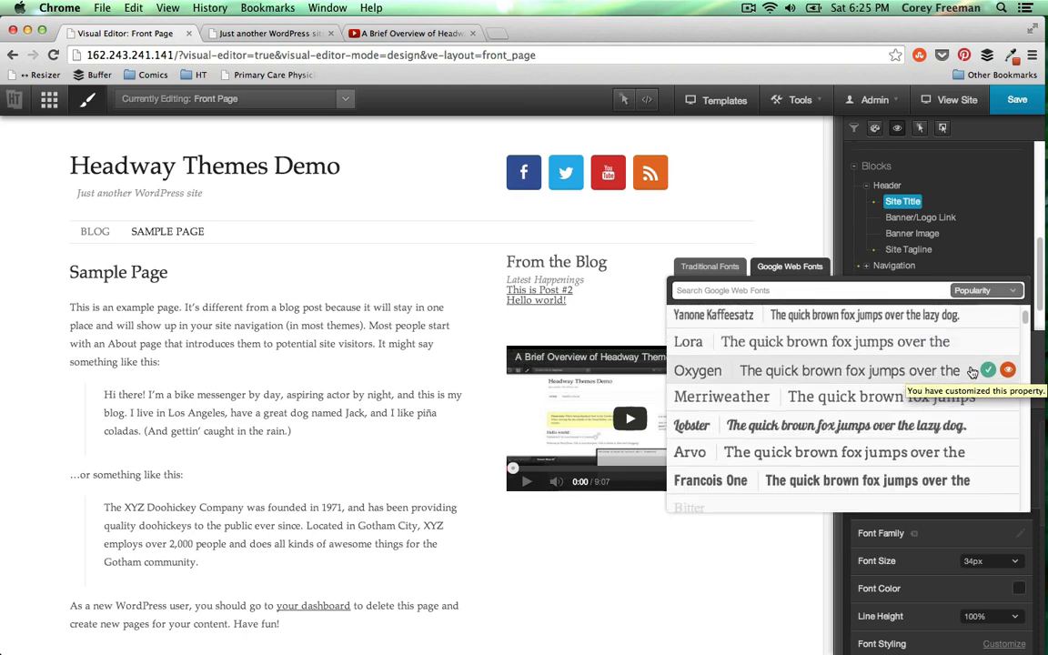
scroll(972, 372, up, 10)
click(974, 372)
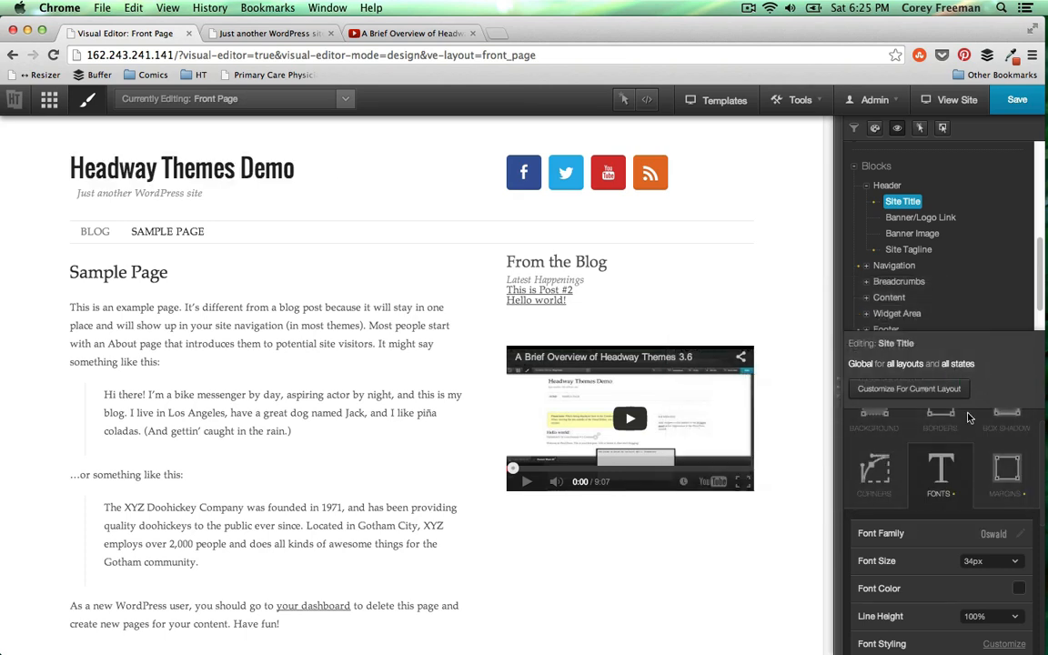
Select the header's Site Tagline element and open its font options
click(908, 249)
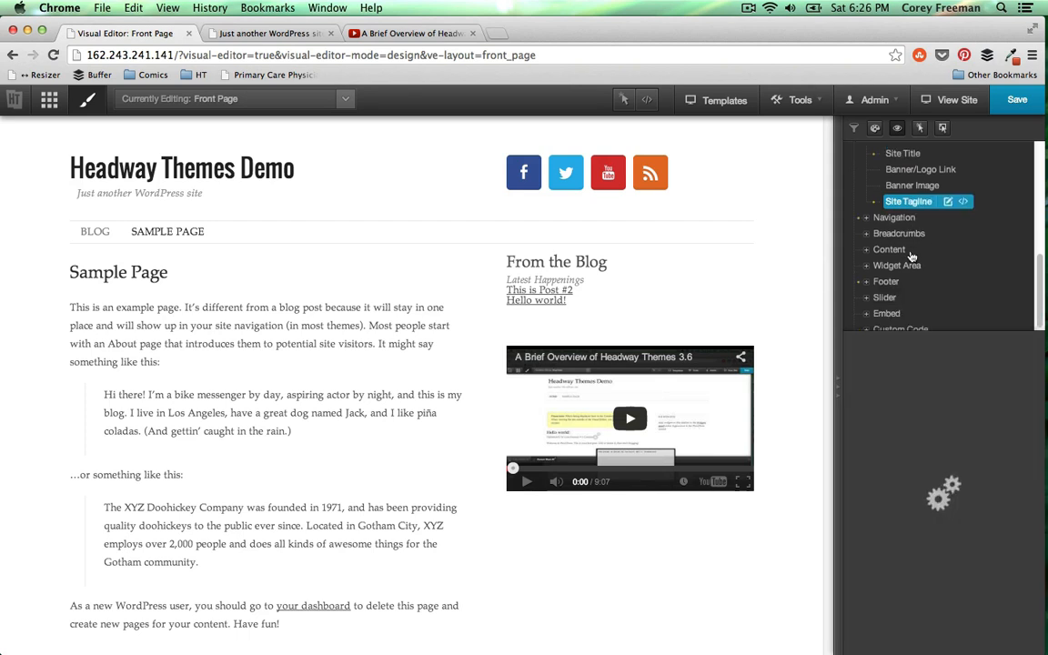
scroll(908, 222, up, 3)
scroll(908, 222, down, 3)
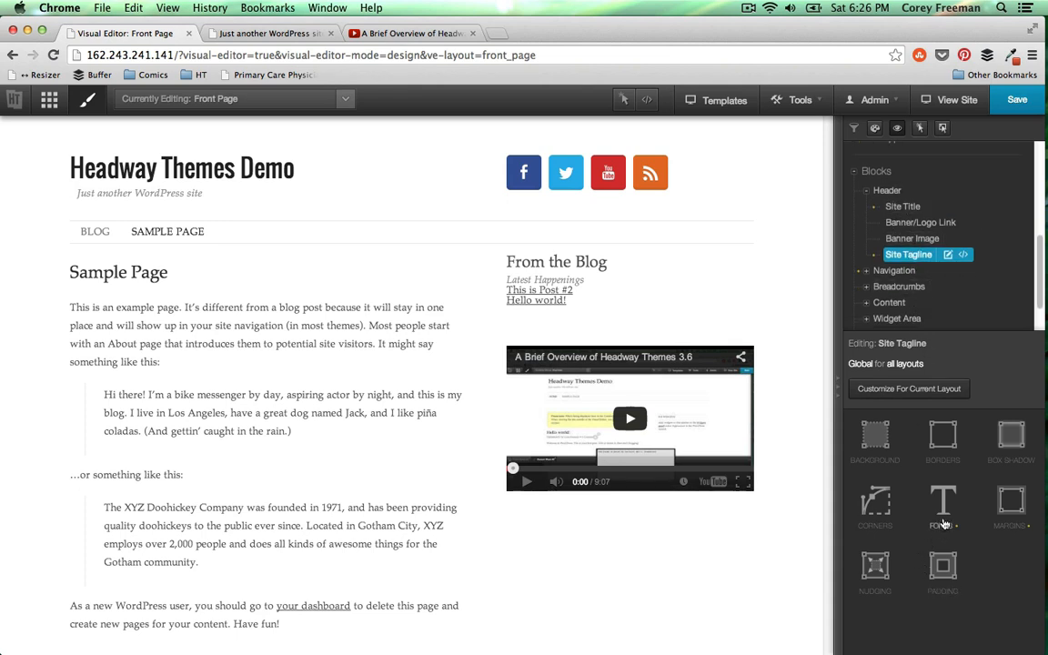
click(943, 522)
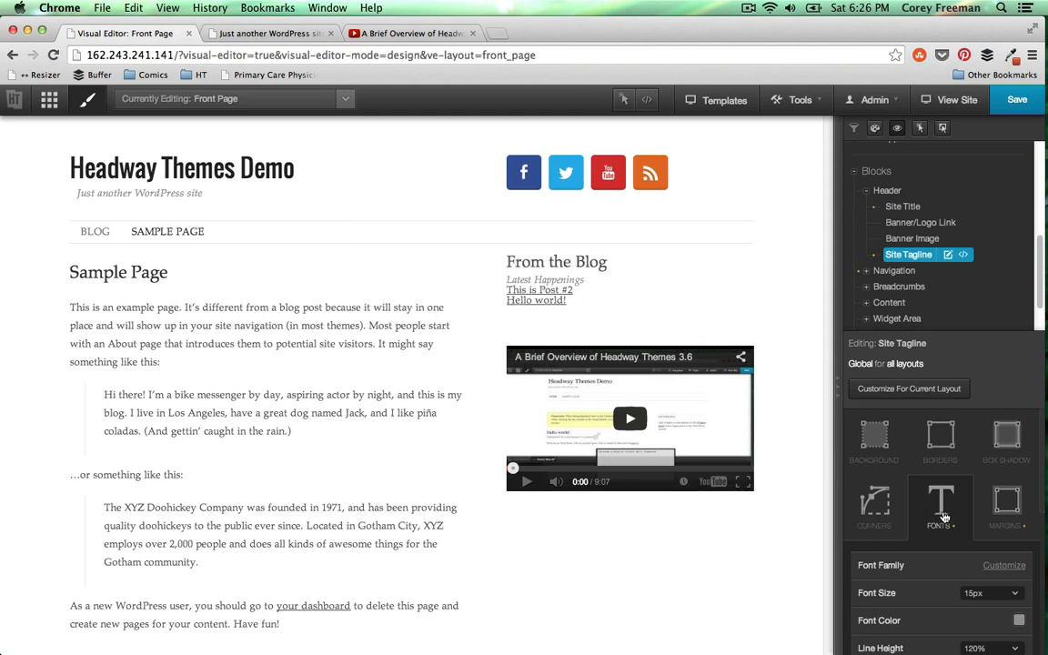
scroll(945, 517, down, 2)
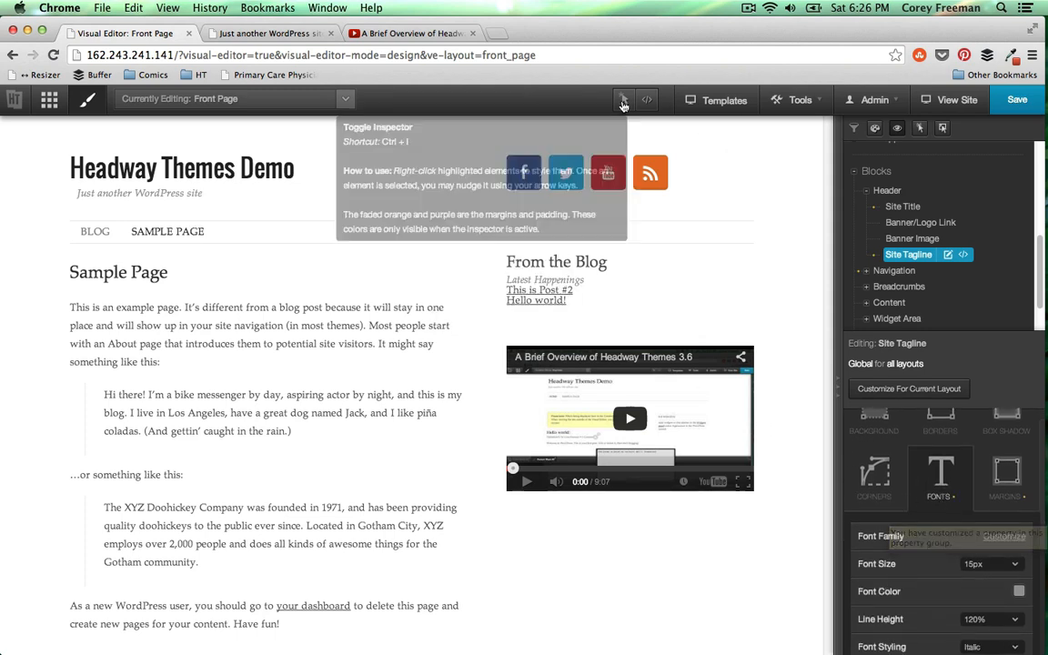
Set the Site Tagline's margins to 0 px on all sides
right_click(371, 287)
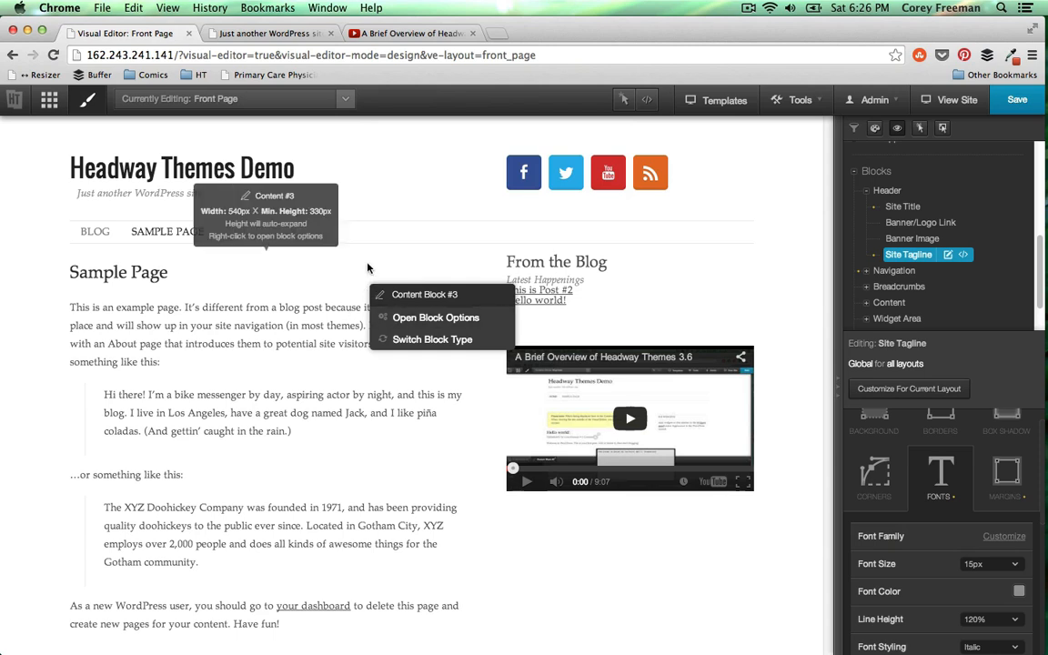
click(367, 263)
scroll(950, 515, down, 1)
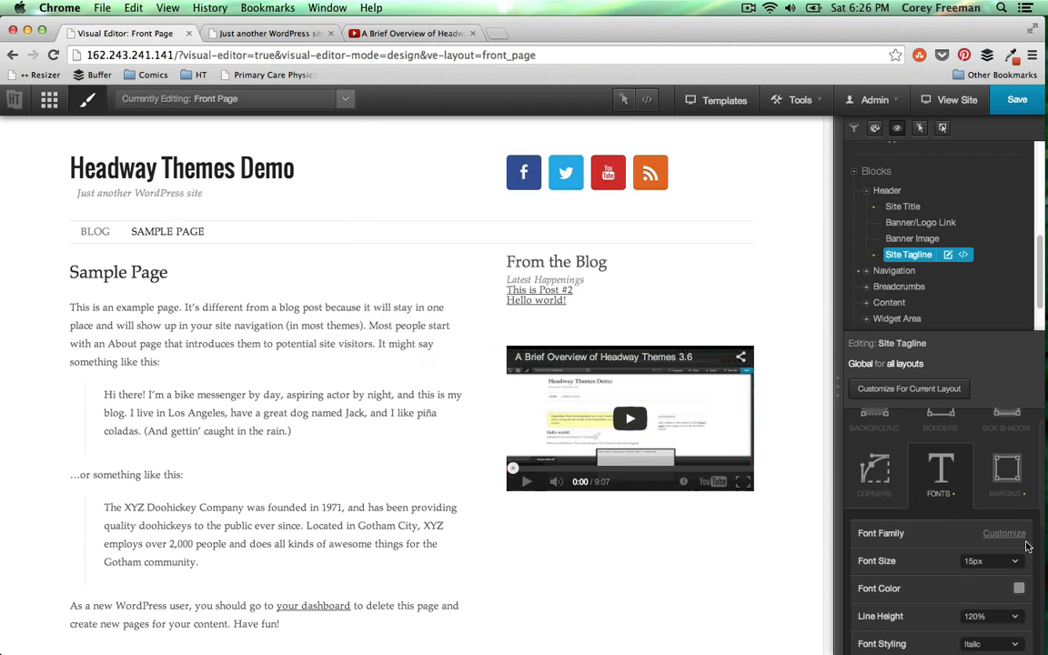
scroll(924, 491, down, 1)
click(1006, 462)
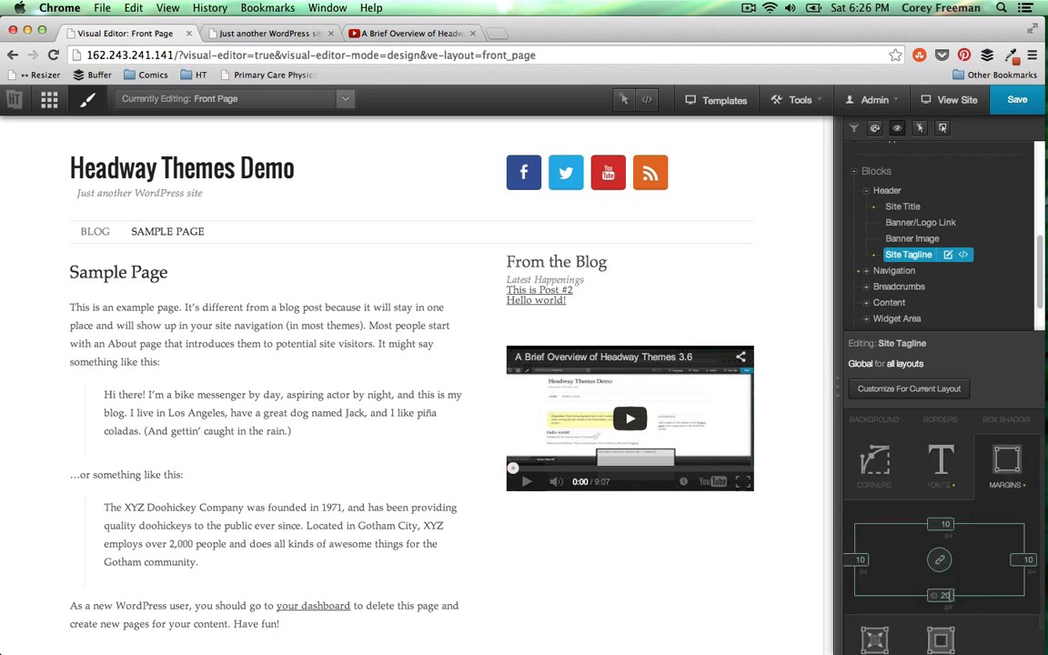
text(0)
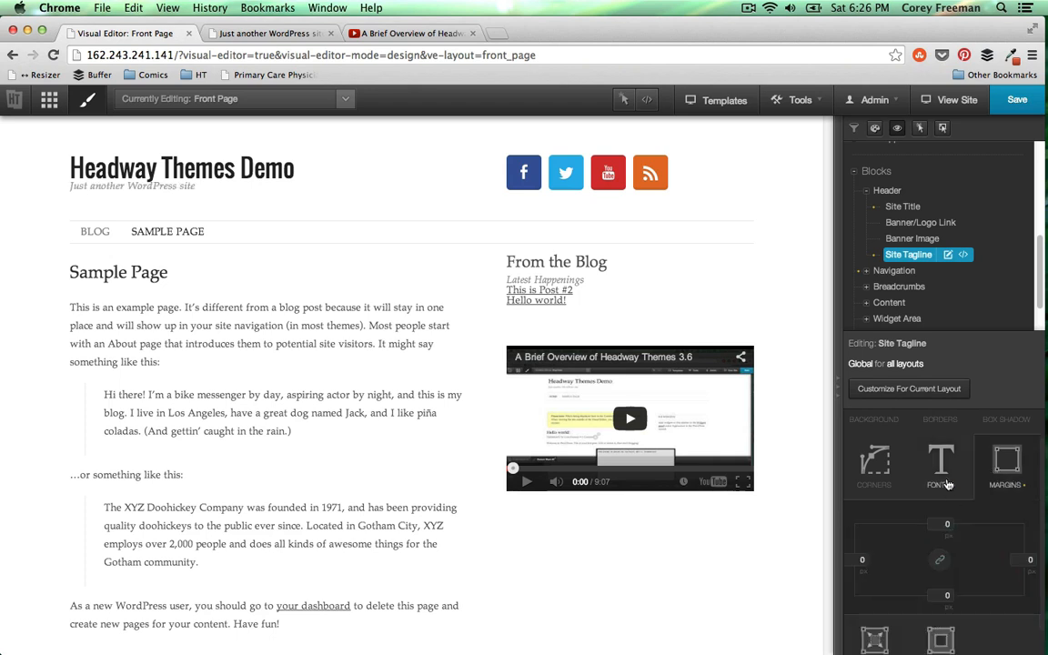
Set the Site Tagline's line height to 150%
click(941, 463)
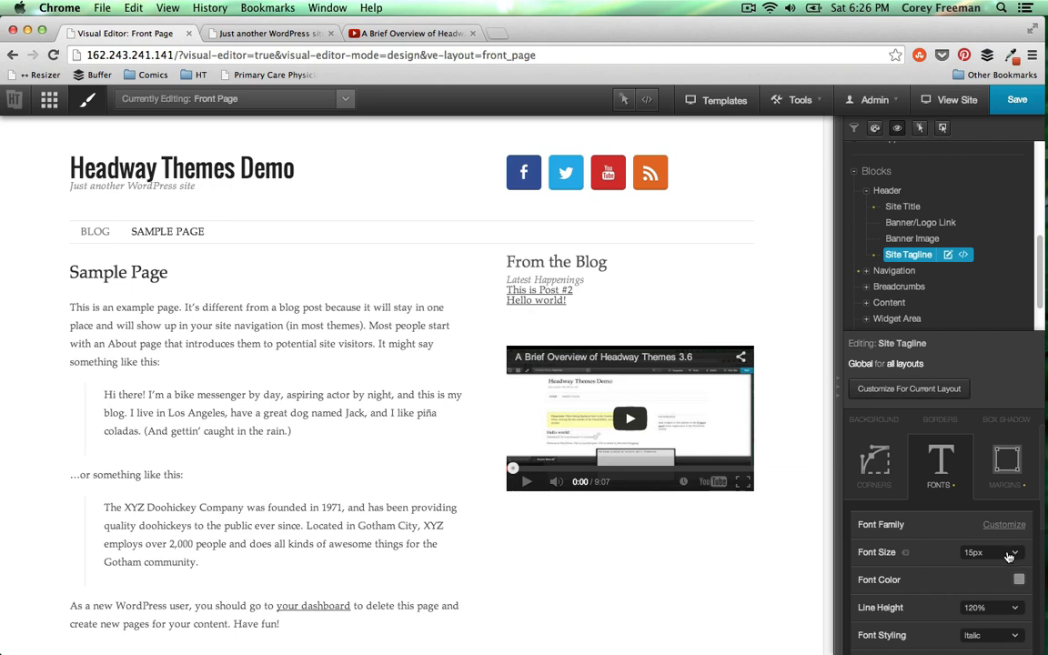
click(990, 606)
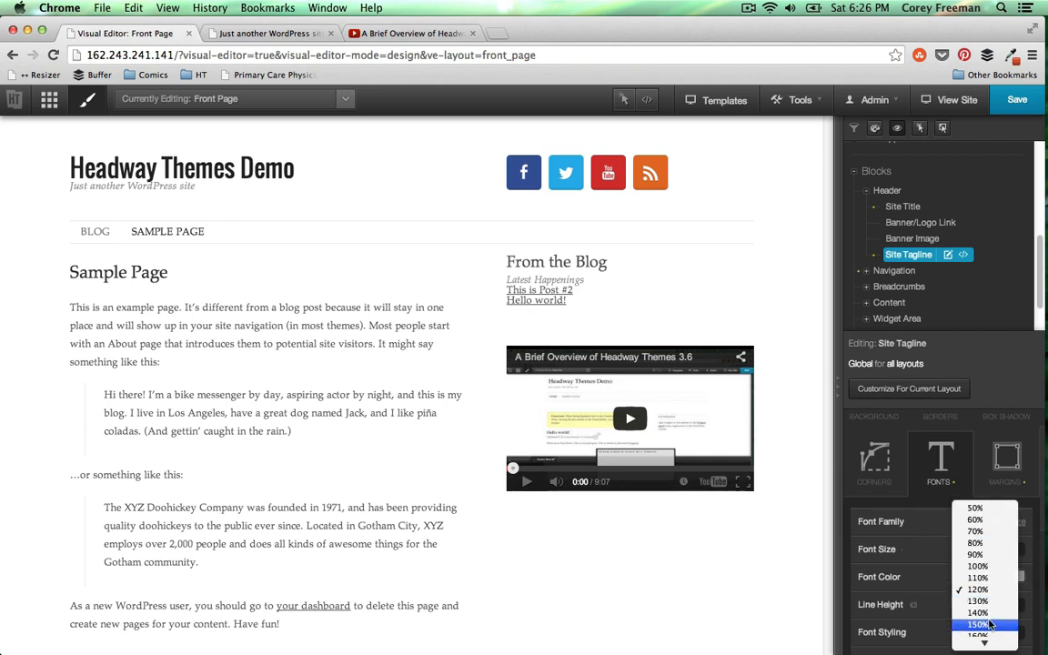
click(990, 625)
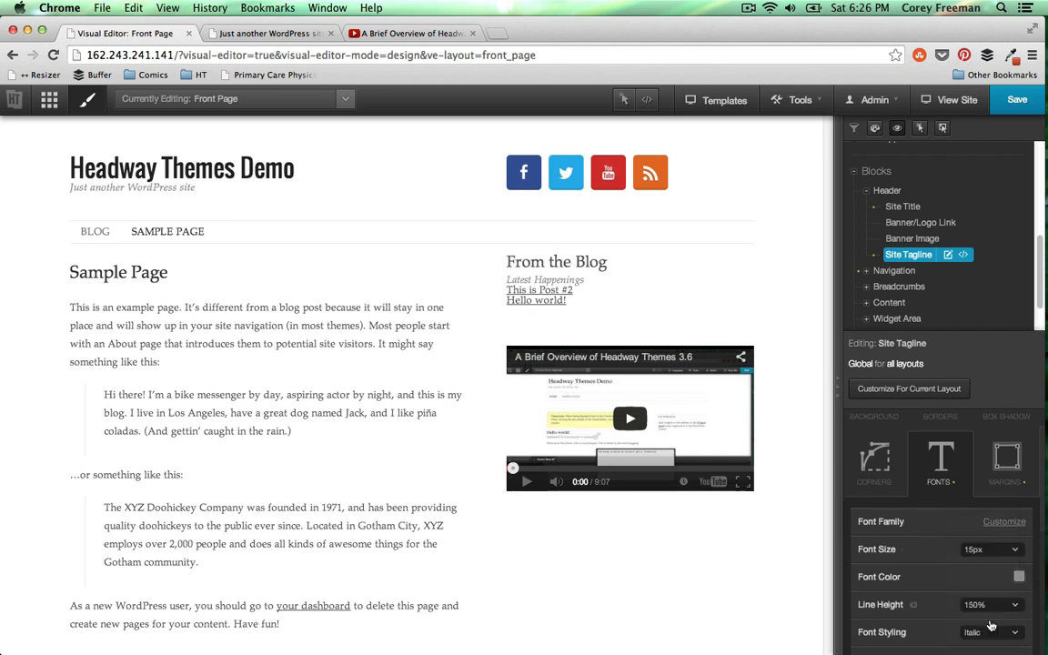
Select the header's Site Title element and set its line height to 120%
click(901, 207)
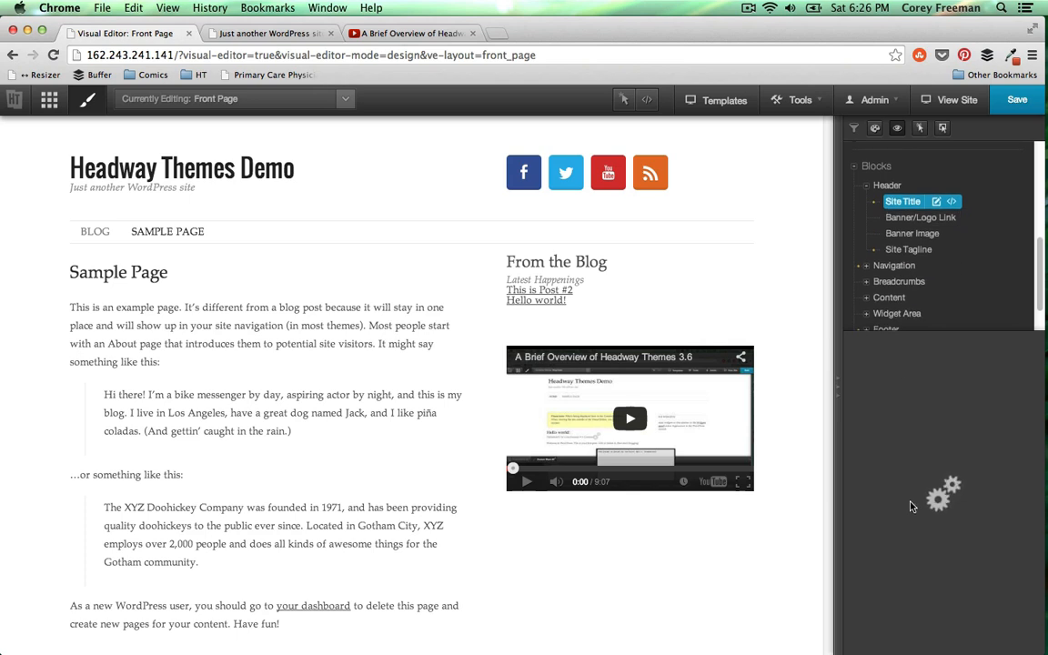
click(942, 503)
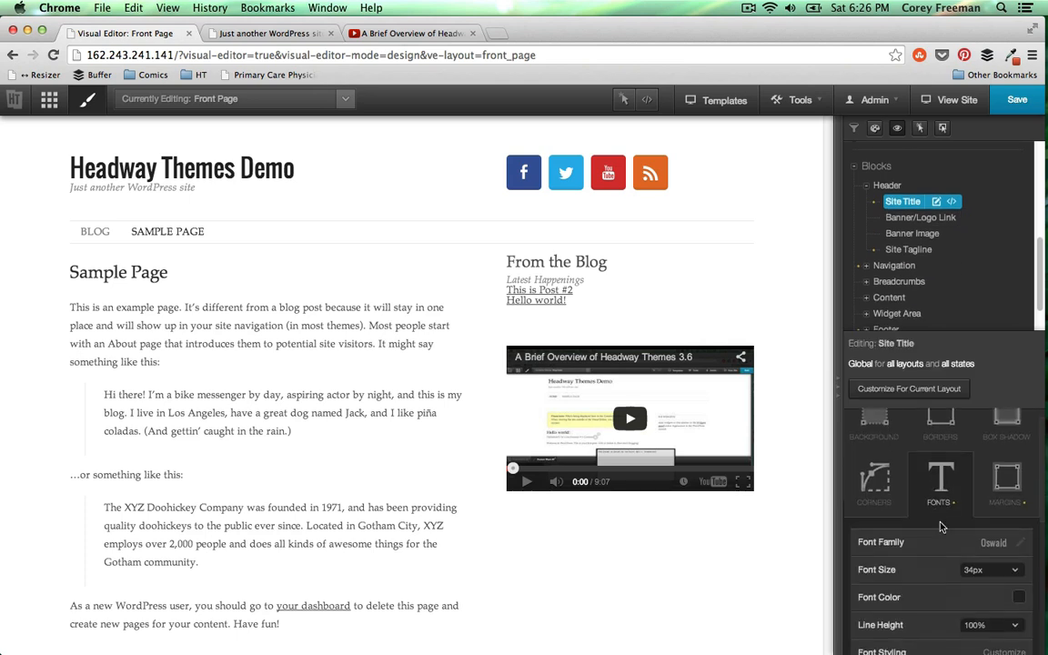
click(984, 618)
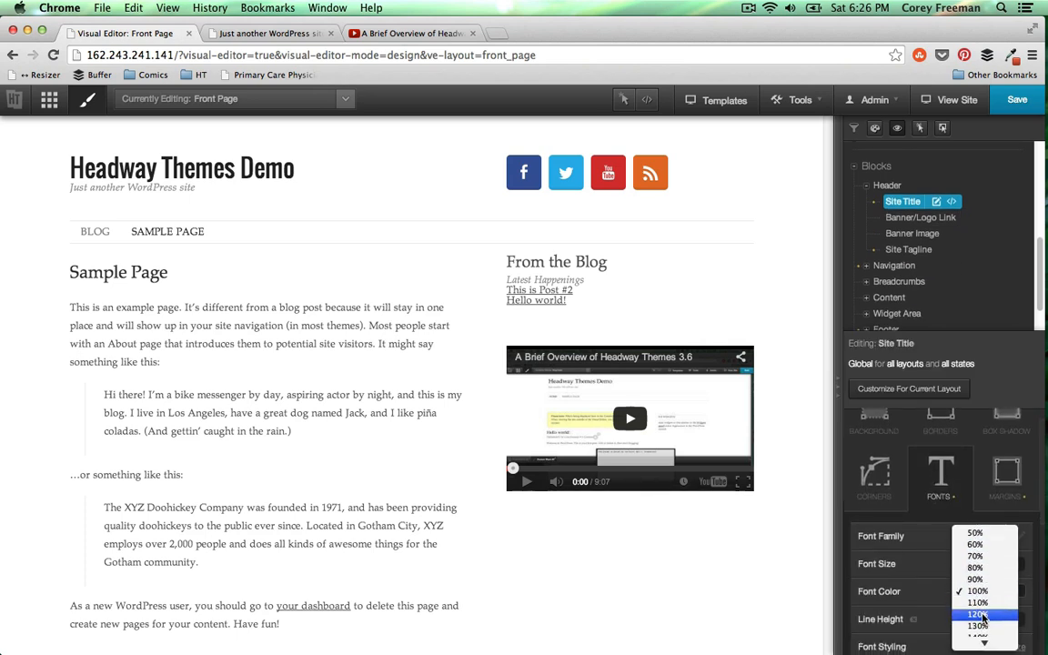
click(981, 616)
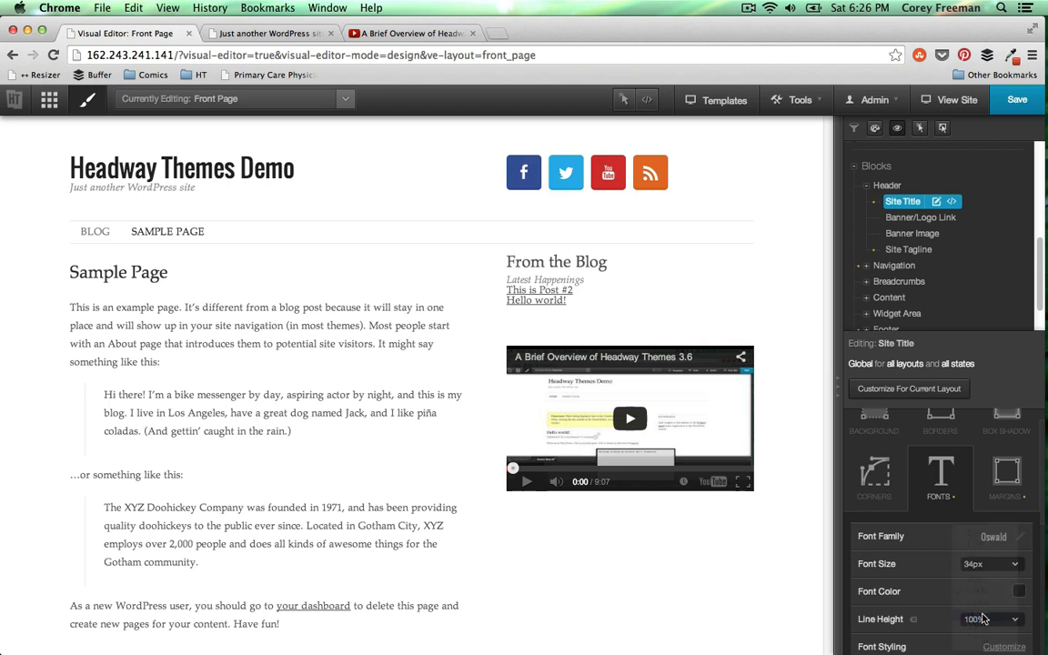
Return to the Site Tagline and set its font size to 20px and its font styling to Normal
click(908, 250)
click(946, 524)
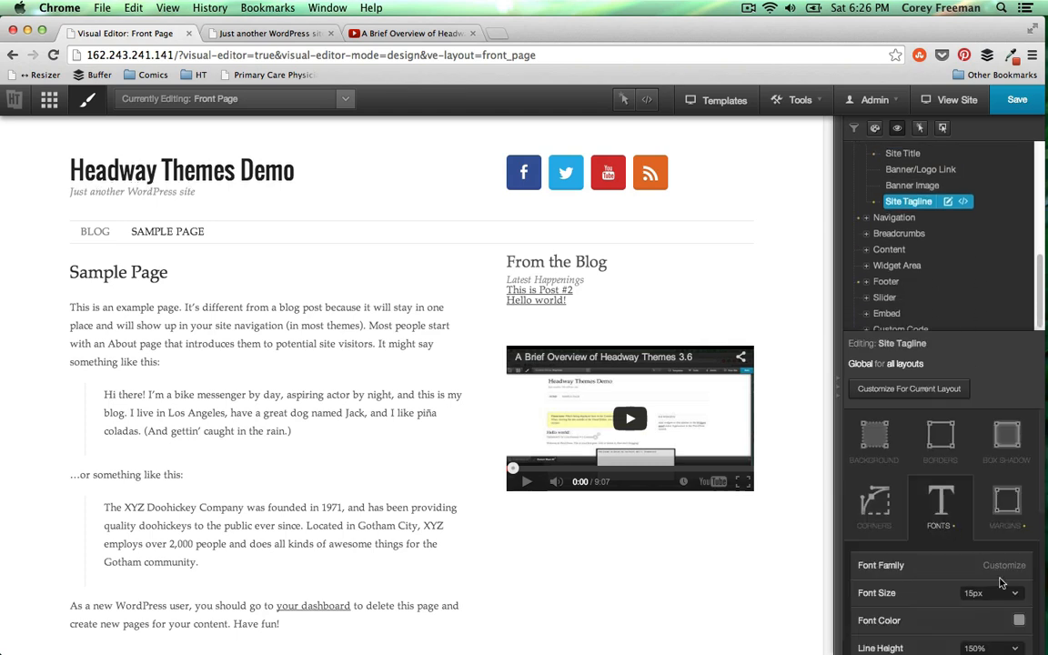
click(996, 593)
scroll(987, 610, down, 1)
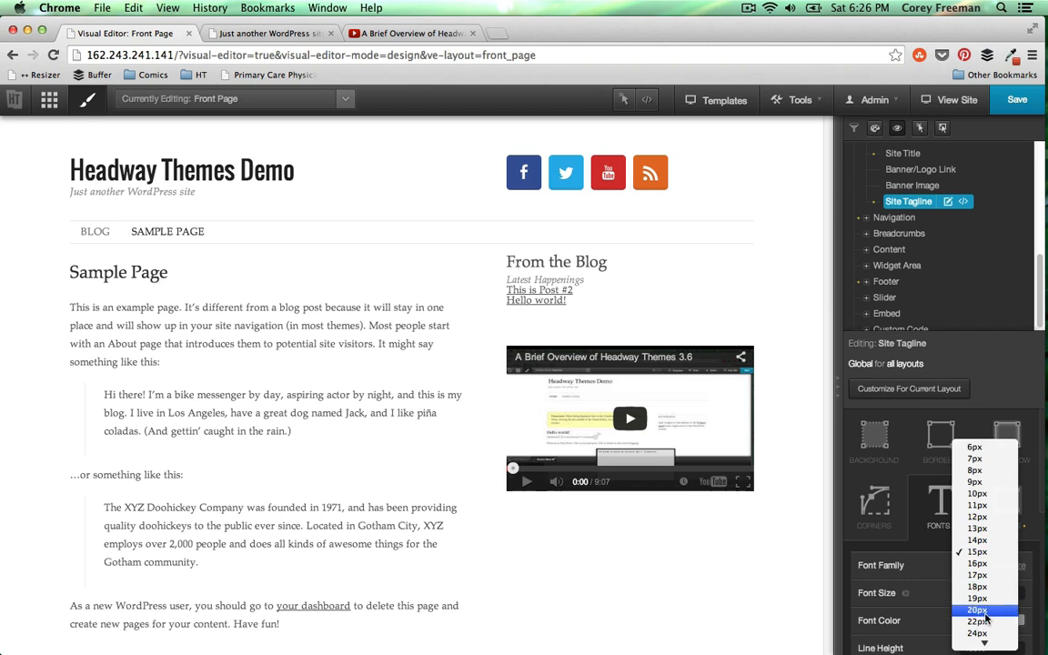
click(985, 615)
scroll(985, 613, down, 2)
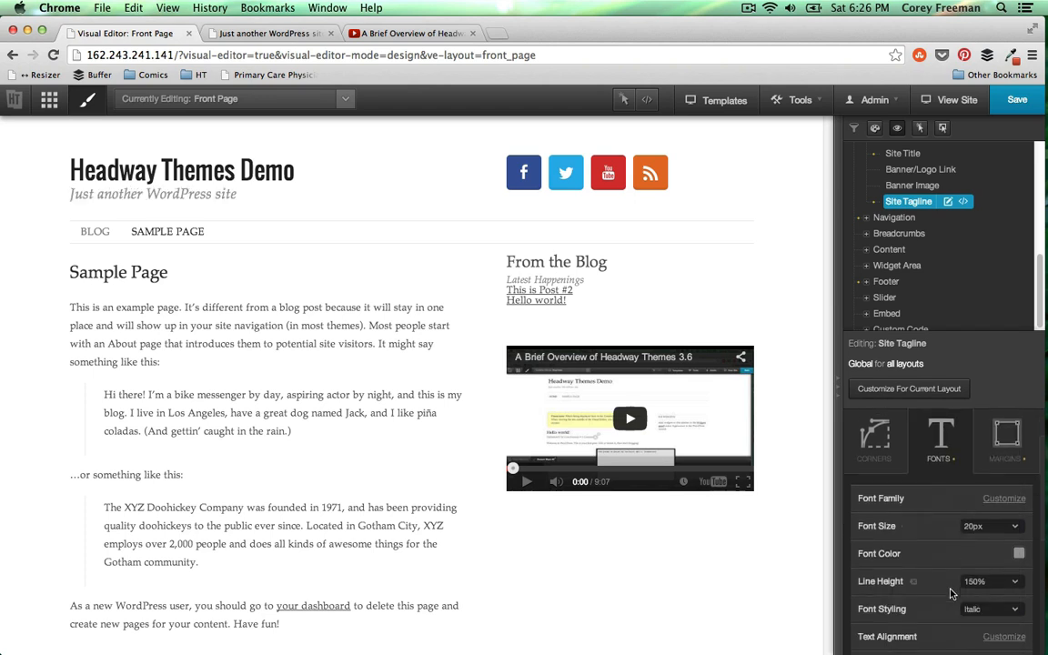
click(986, 608)
click(978, 571)
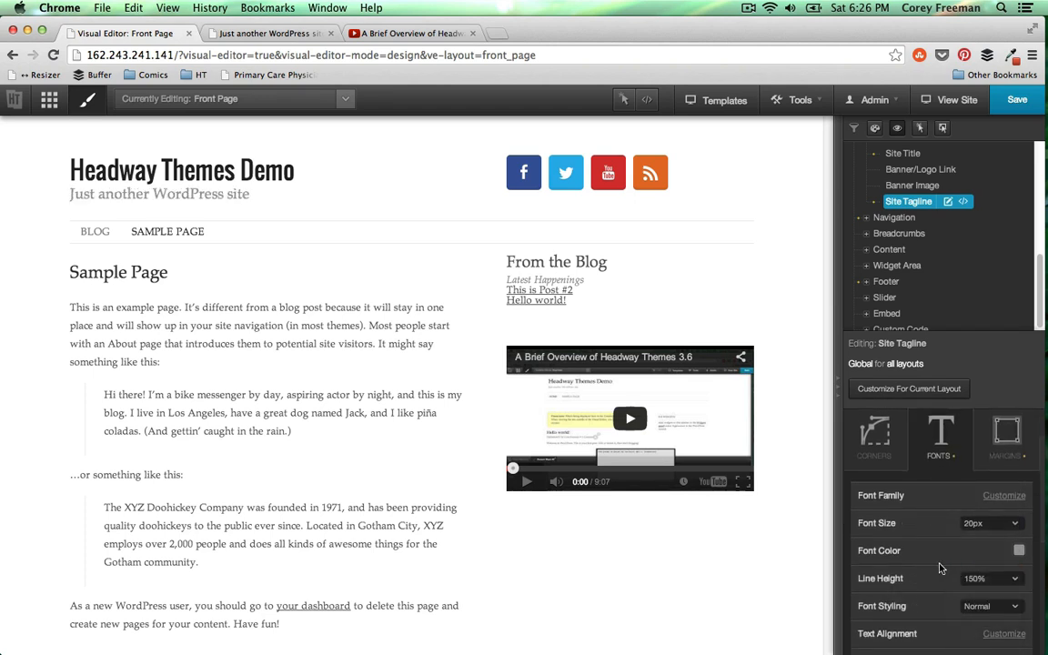
Browse the Google web fonts for the Site Tagline and set its font family to Lora
click(1014, 495)
click(790, 228)
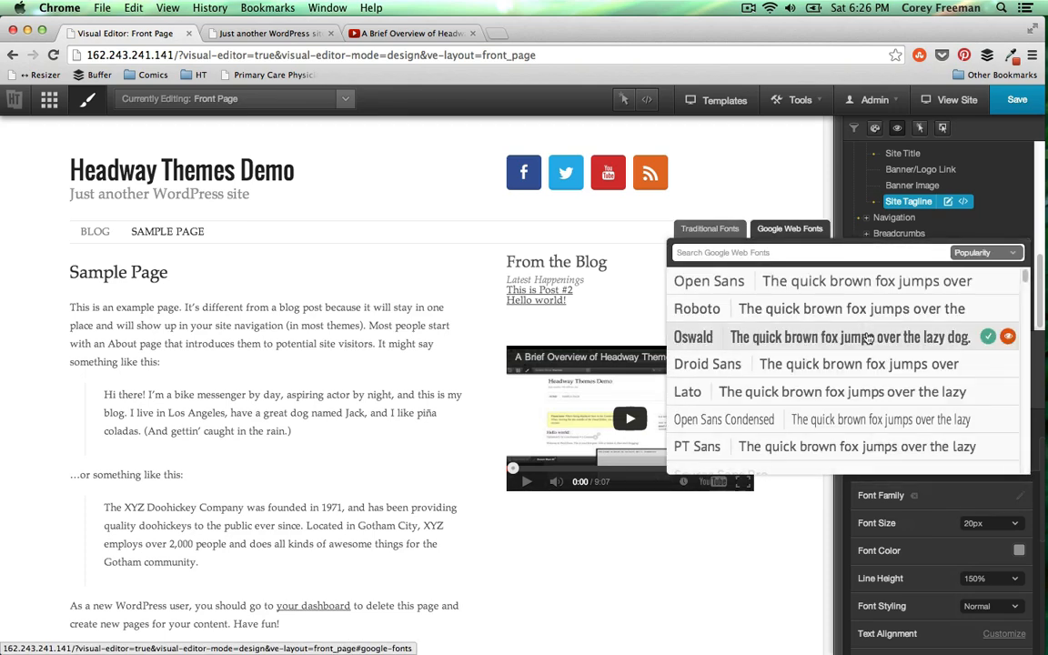
scroll(869, 337, down, 5)
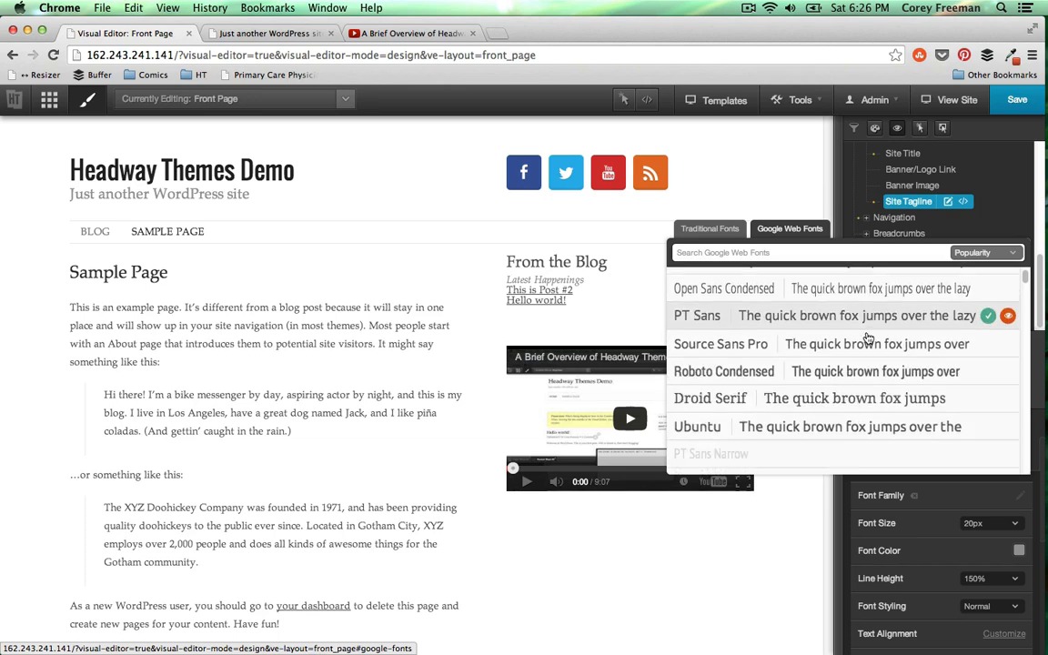
scroll(869, 338, up, 5)
scroll(869, 338, down, 4)
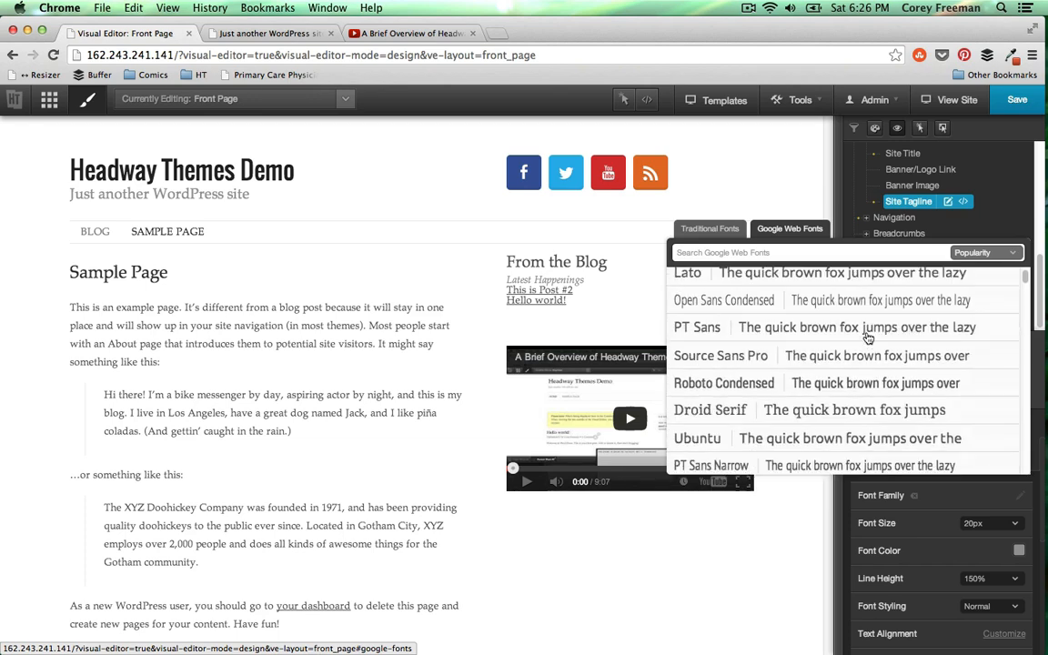
scroll(869, 338, down, 4)
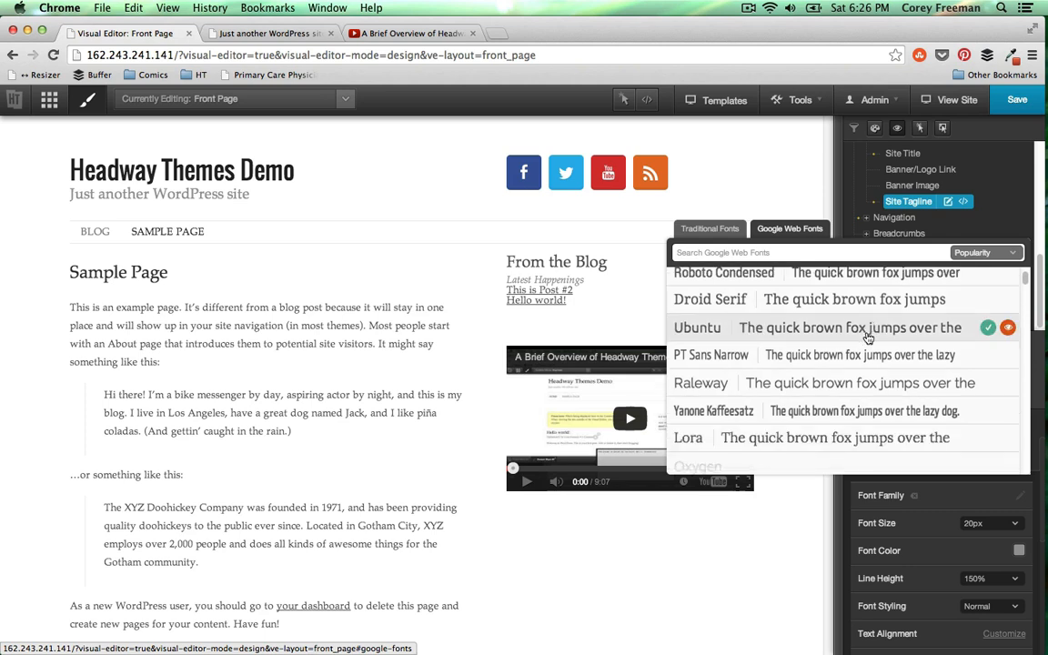
click(986, 438)
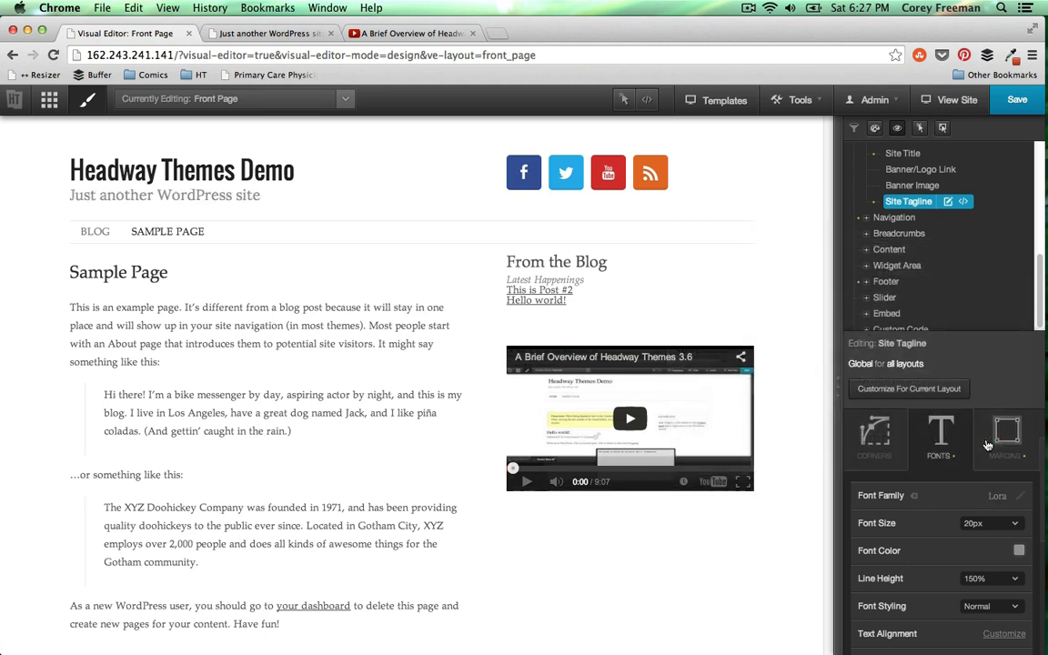
Select the Text element under Global Styling and set its font family to the Google web font Lora
scroll(921, 185, up, 5)
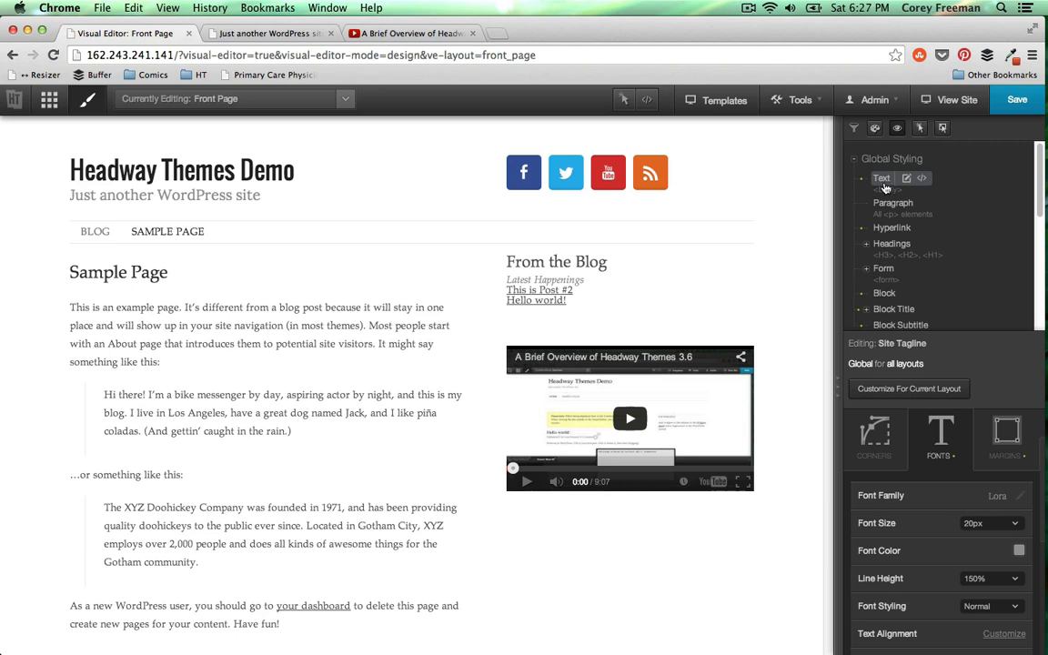
click(884, 185)
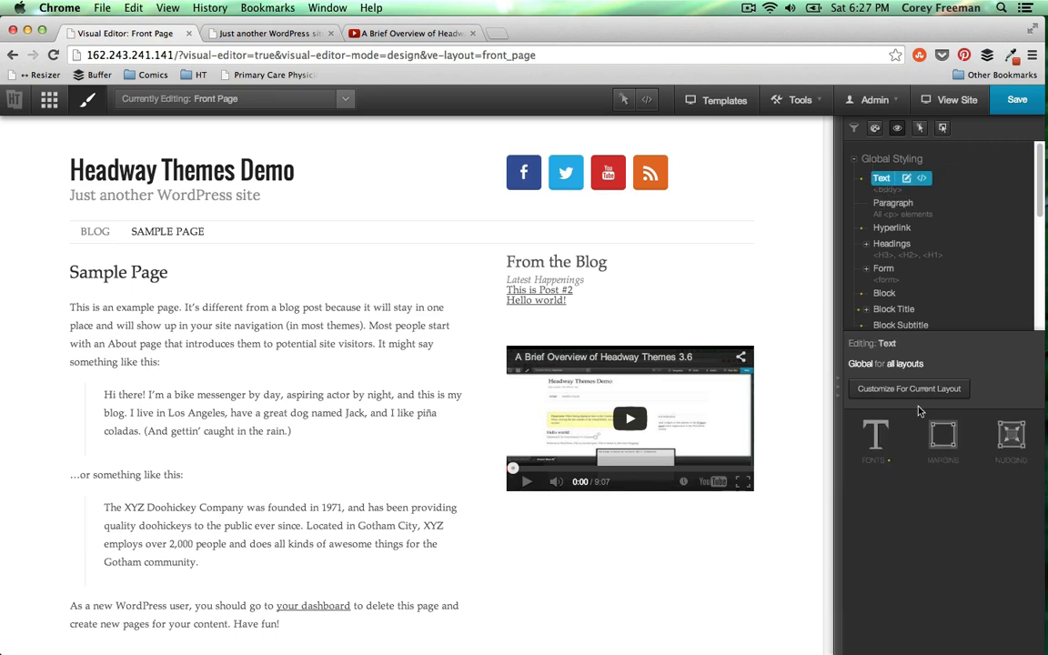
click(874, 442)
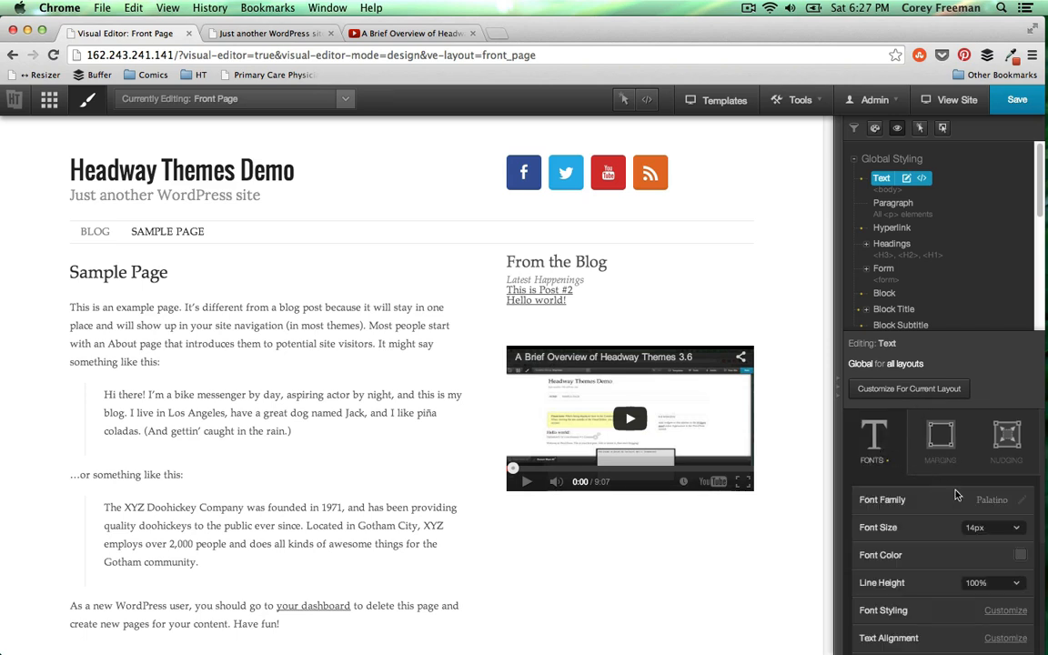
click(1021, 502)
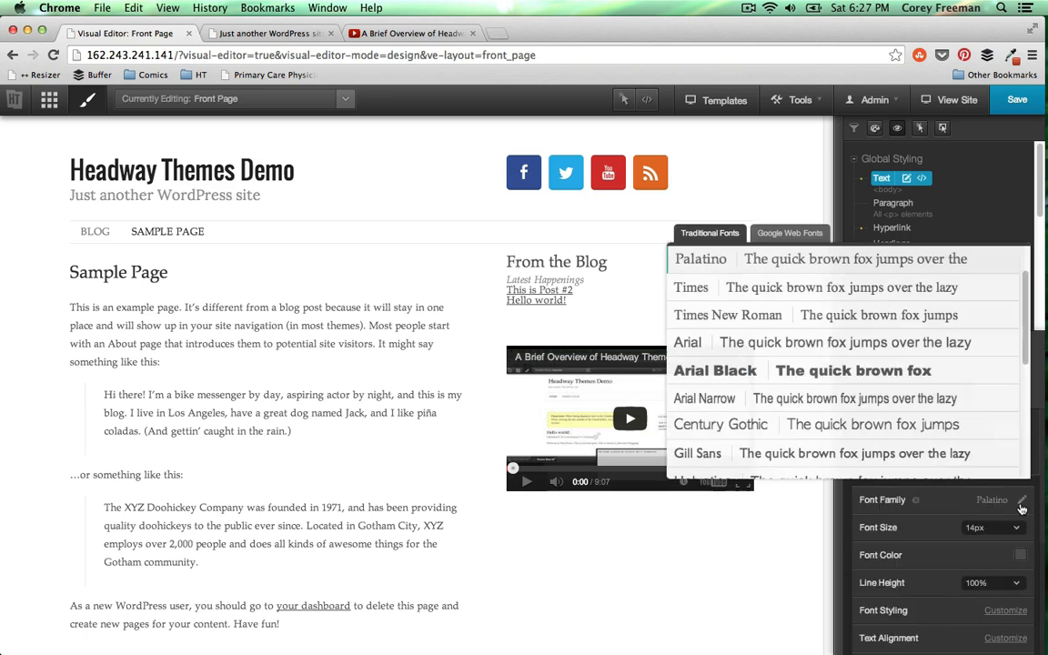
click(789, 235)
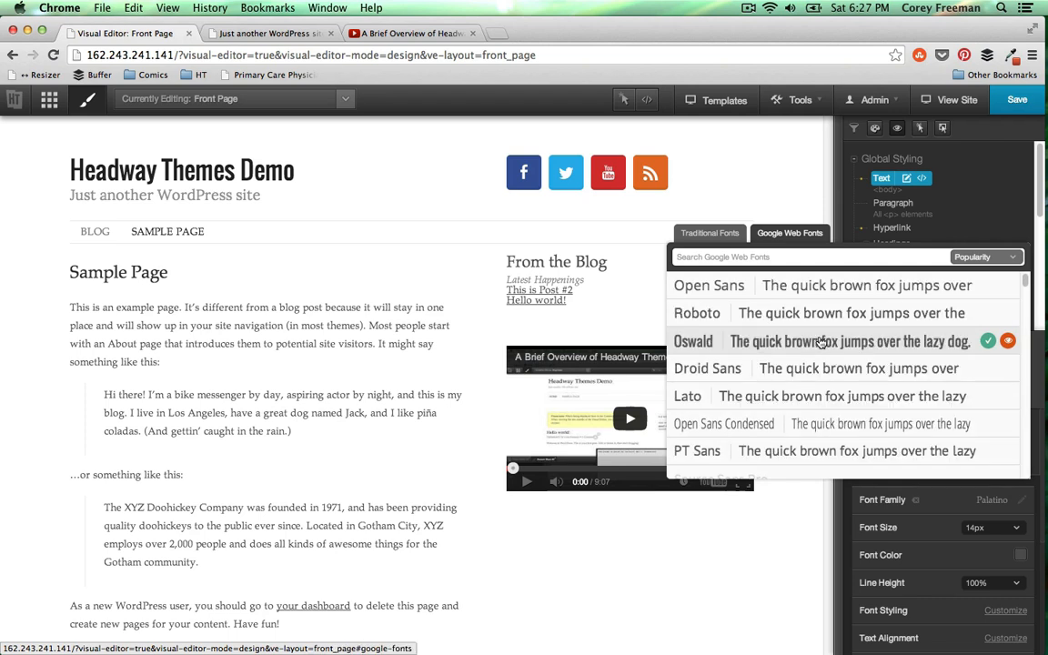
scroll(821, 342, down, 4)
scroll(824, 342, down, 6)
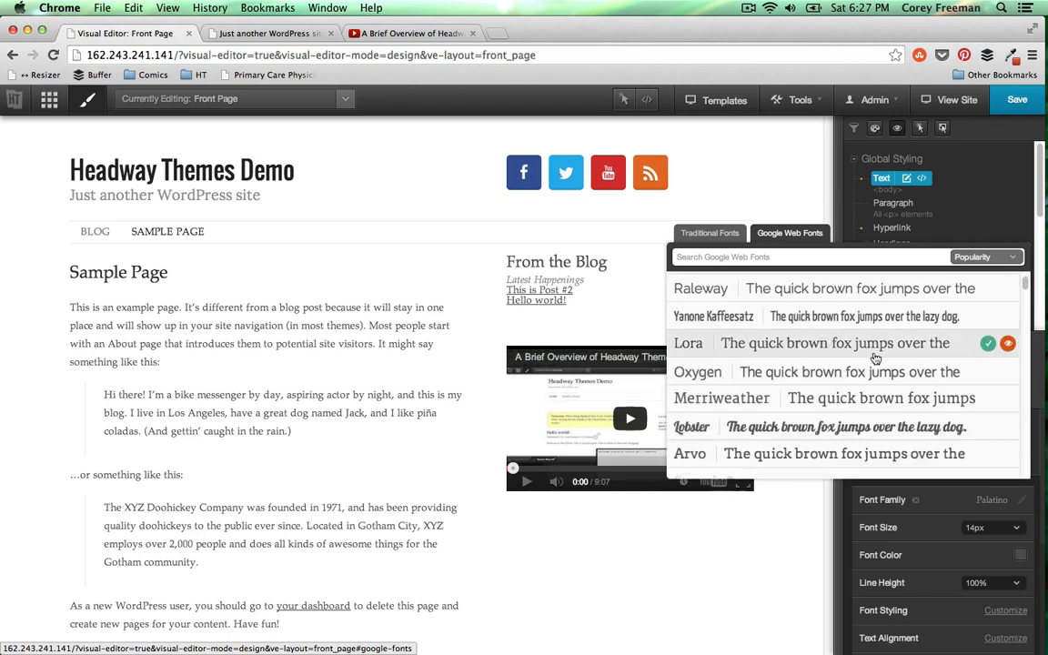
click(990, 342)
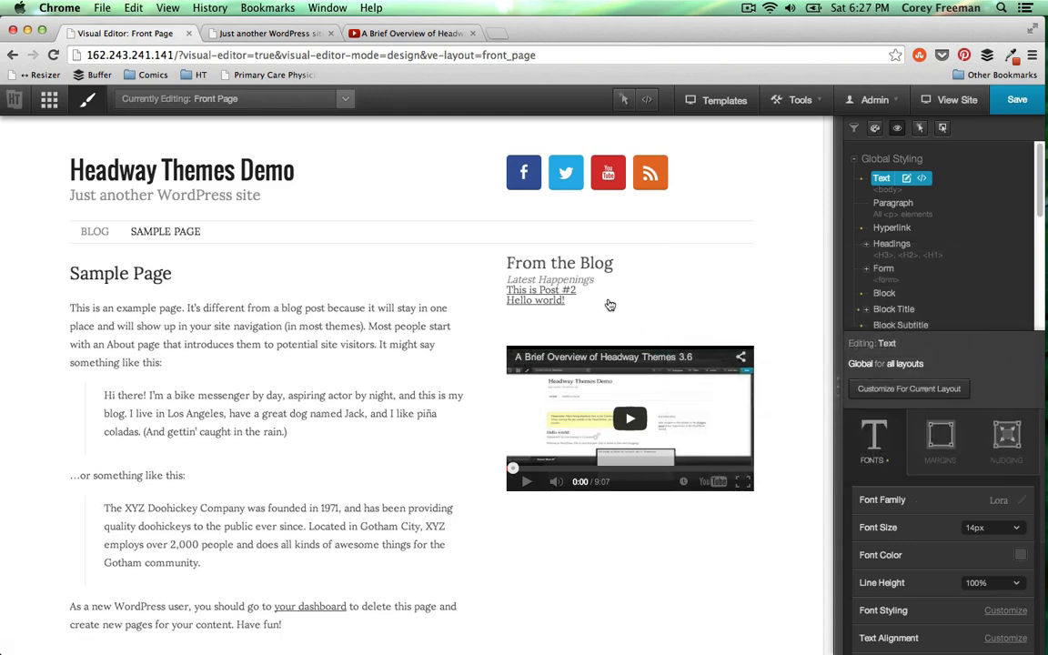
Unlink the global Paragraph element's margins, set only the bottom margin to 15 px, and review the page
click(892, 202)
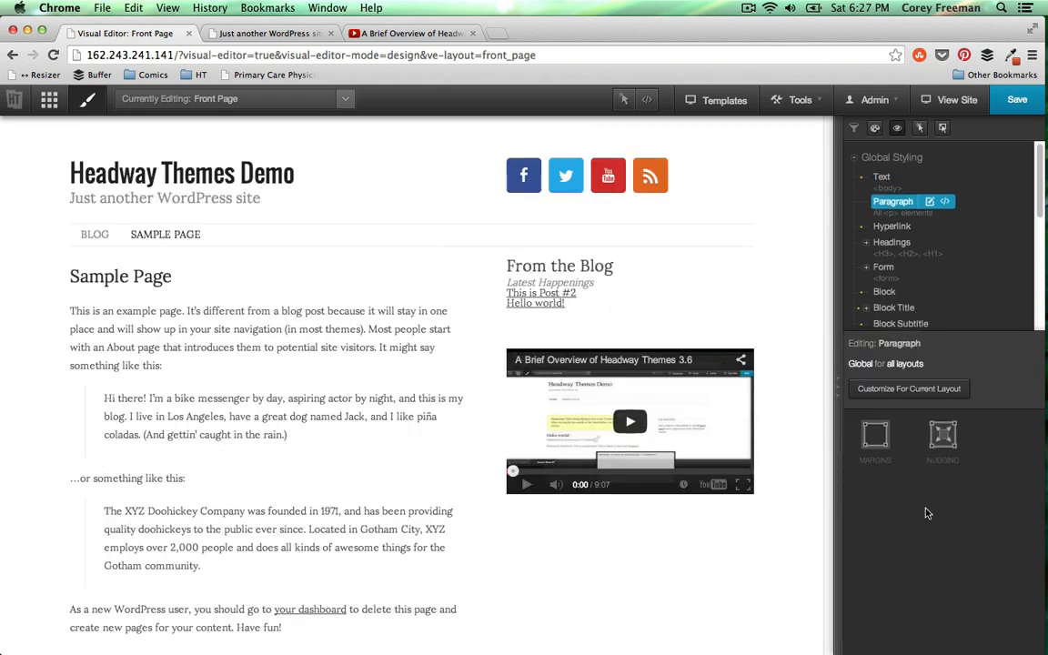
click(891, 446)
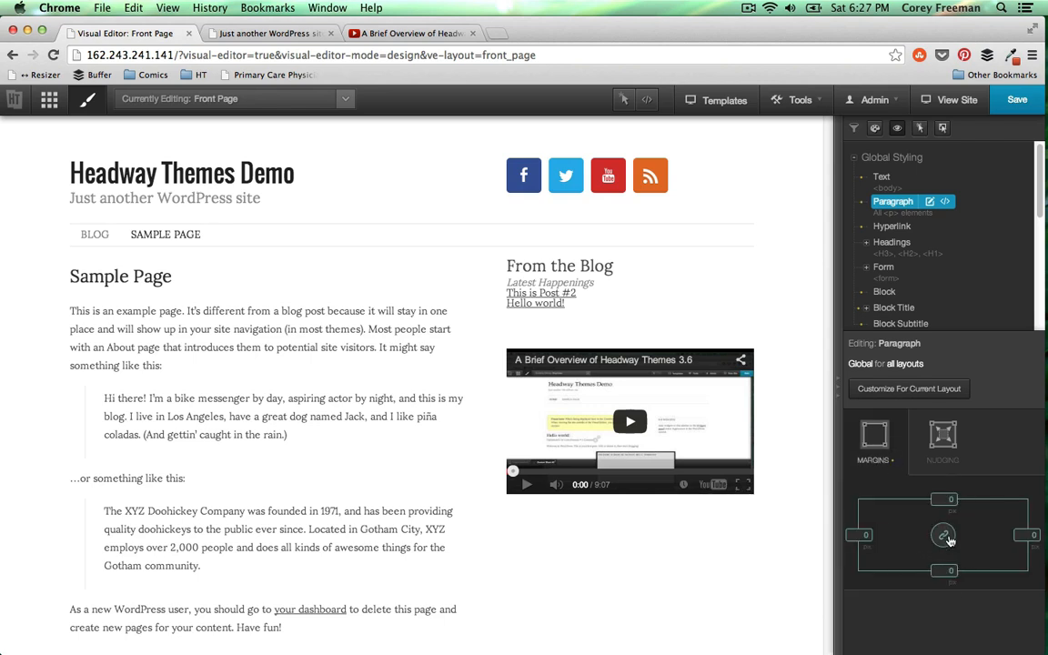
click(944, 565)
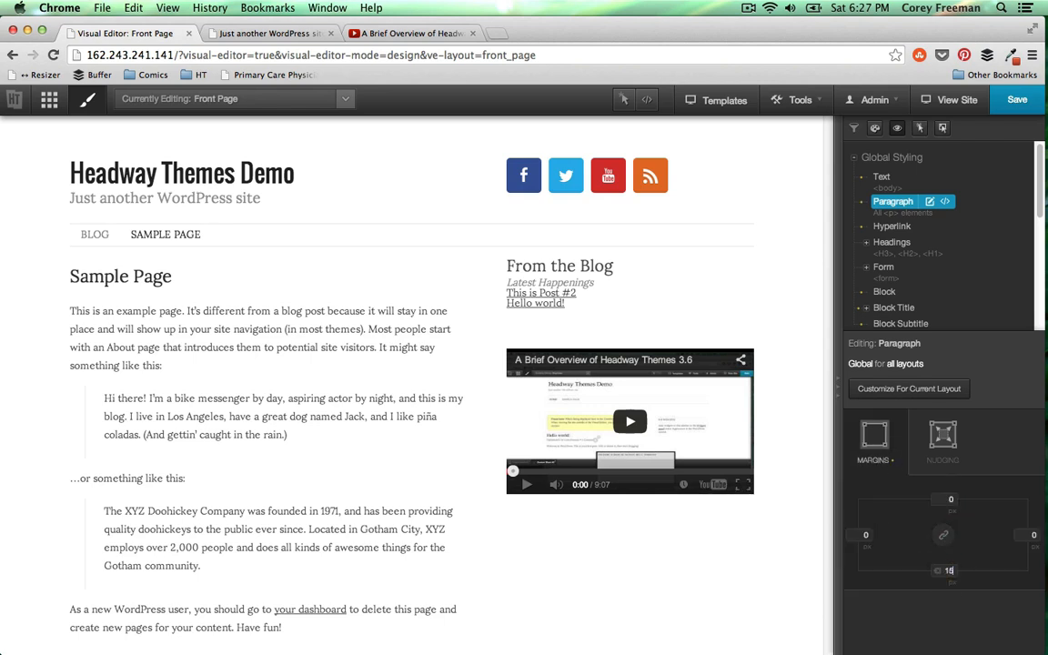
click(875, 435)
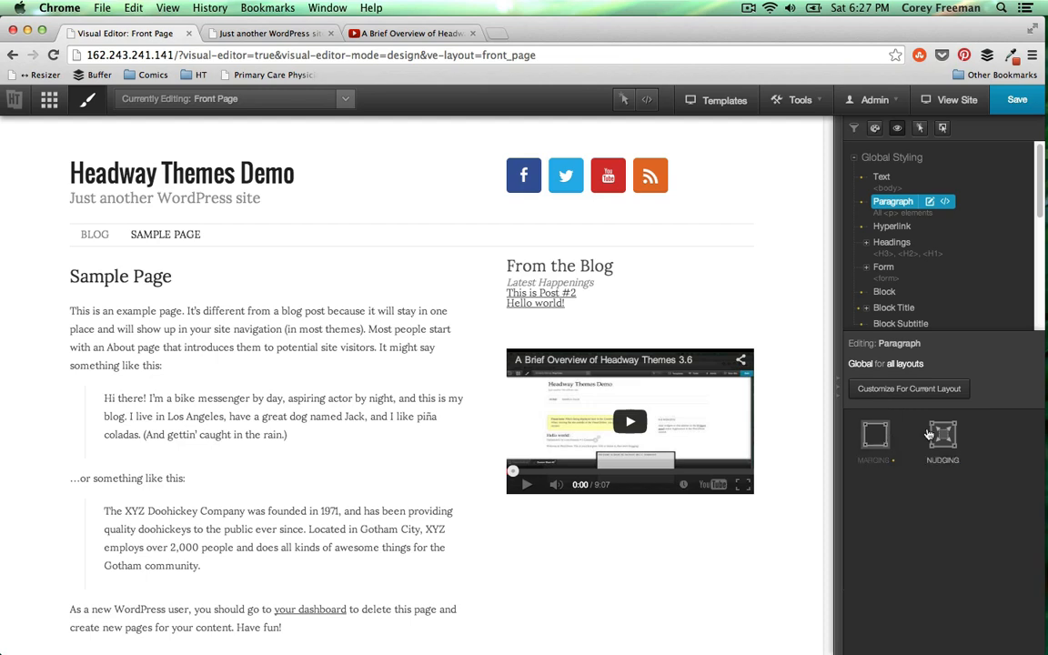
scroll(503, 340, down, 3)
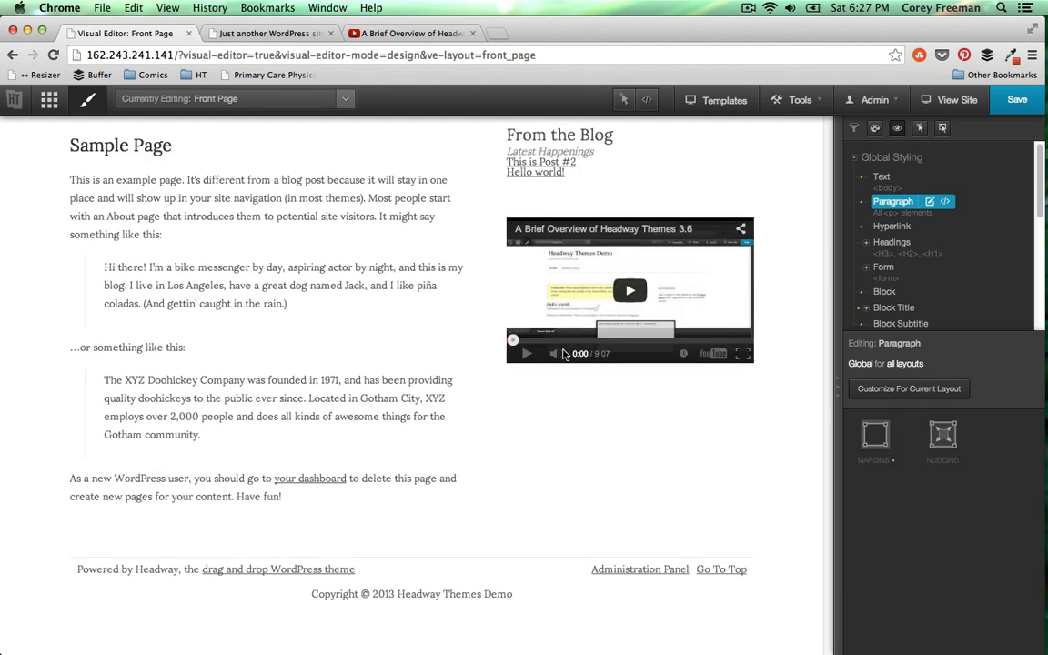
scroll(505, 323, up, 3)
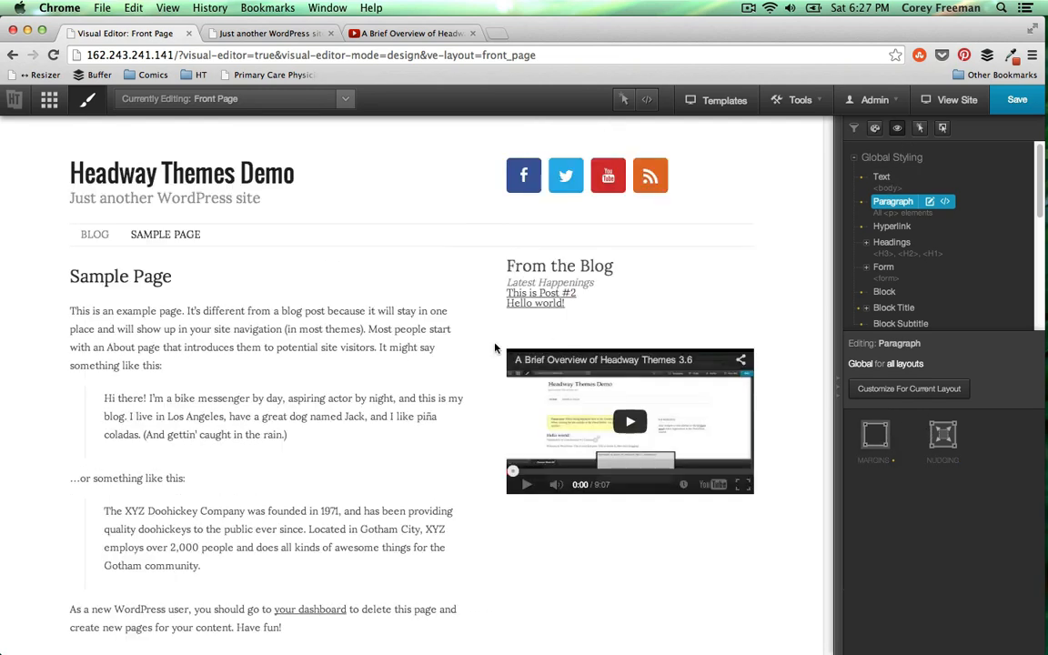
Set the font color of the global Hyperlink element to the blue #2D85B0
click(903, 228)
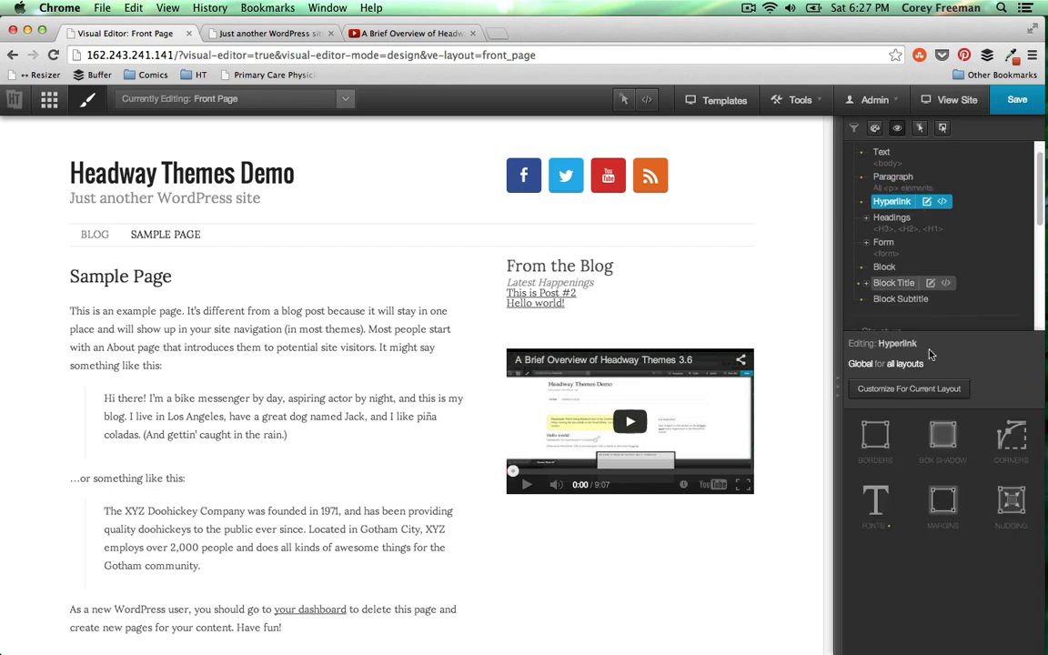
click(875, 501)
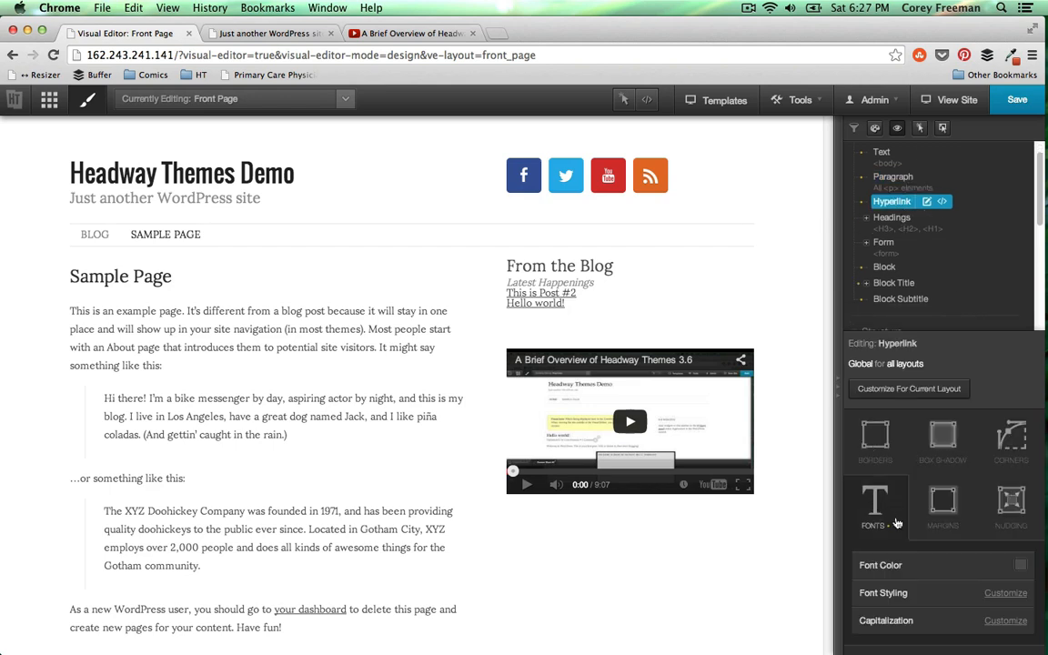
click(1024, 572)
mouse_move(945, 518)
mouse_down()
mouse_move(935, 465)
mouse_move(901, 462)
mouse_move(958, 469)
mouse_move(963, 432)
mouse_move(971, 563)
mouse_move(959, 487)
mouse_up()
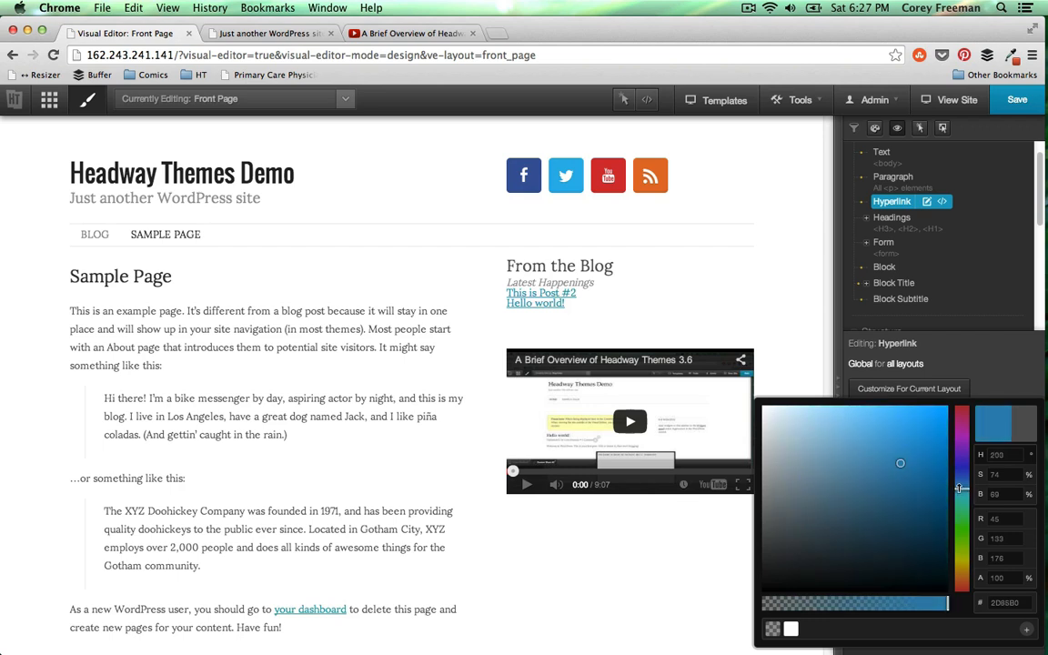
click(816, 366)
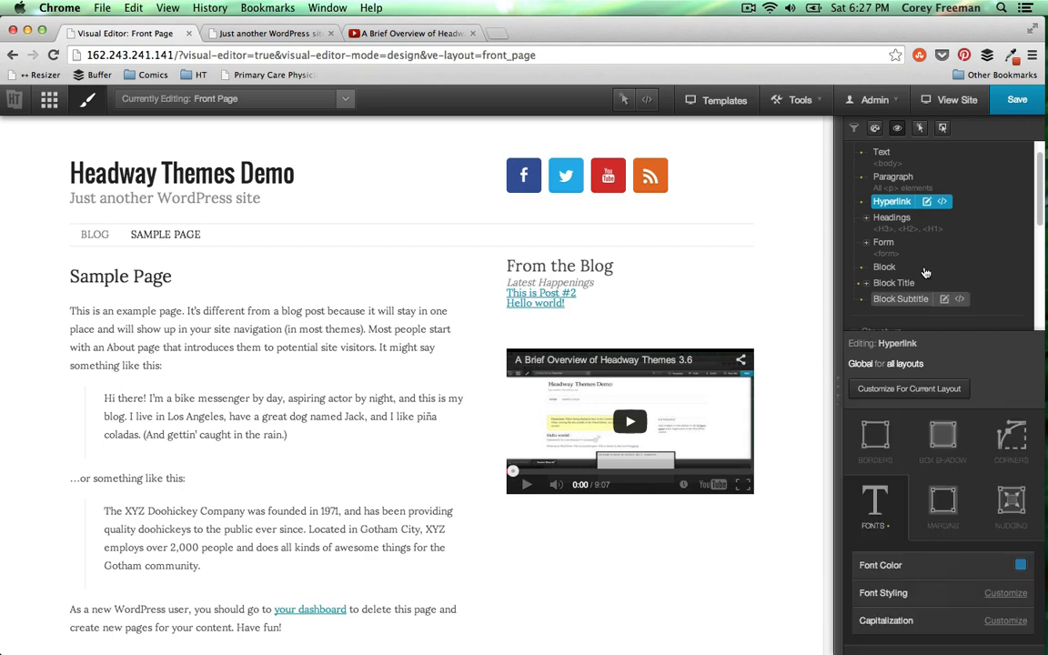
Save the design changes, check the published front page, and return to the Visual Editor
click(1018, 96)
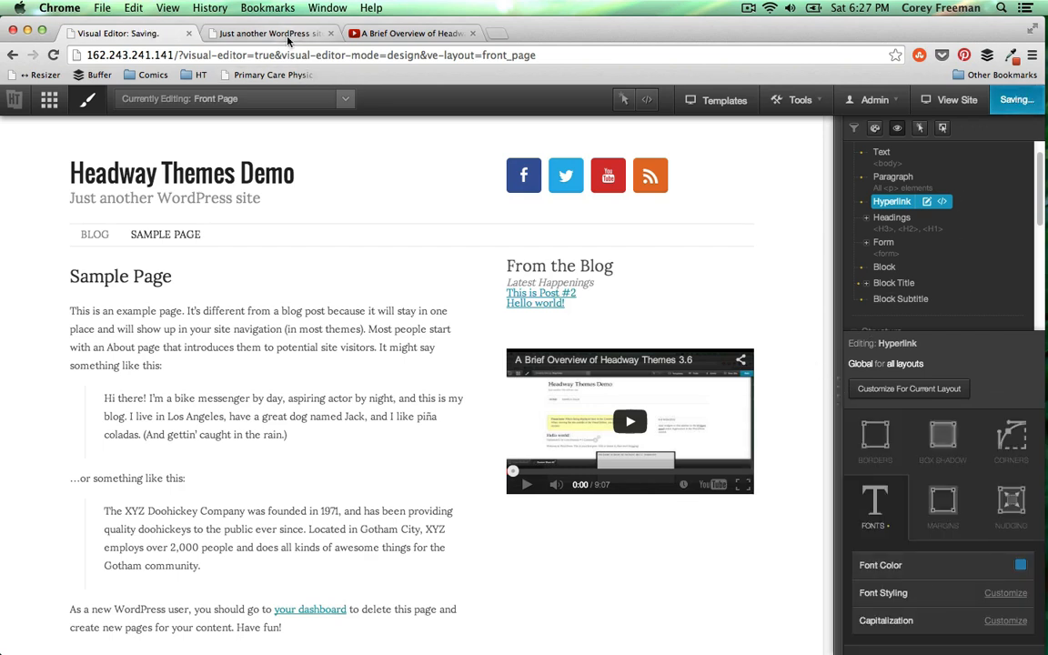
click(268, 33)
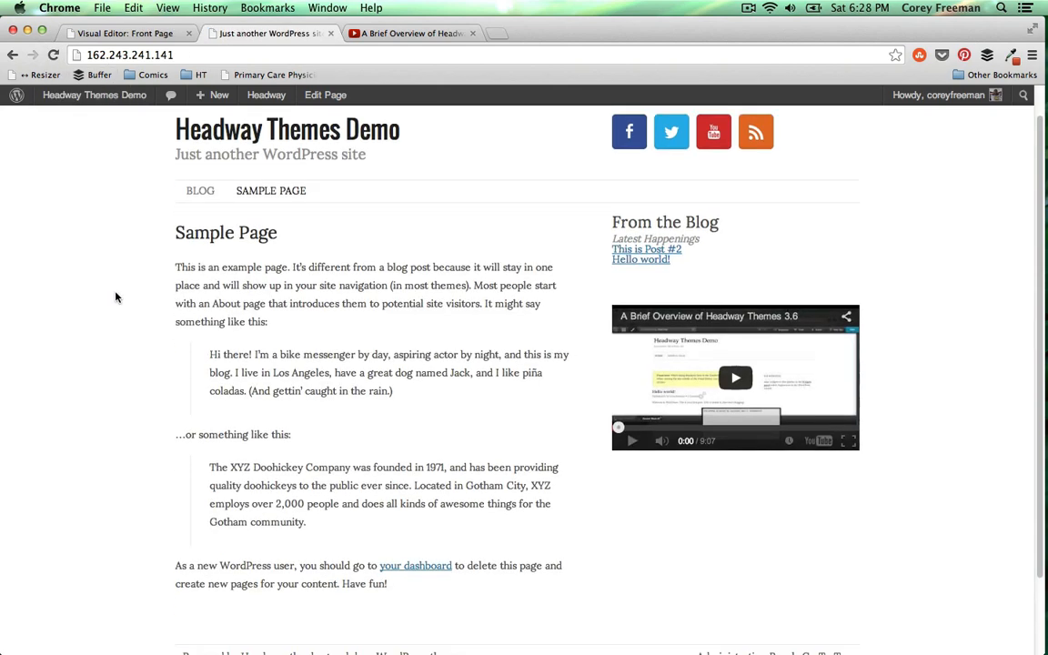
click(125, 33)
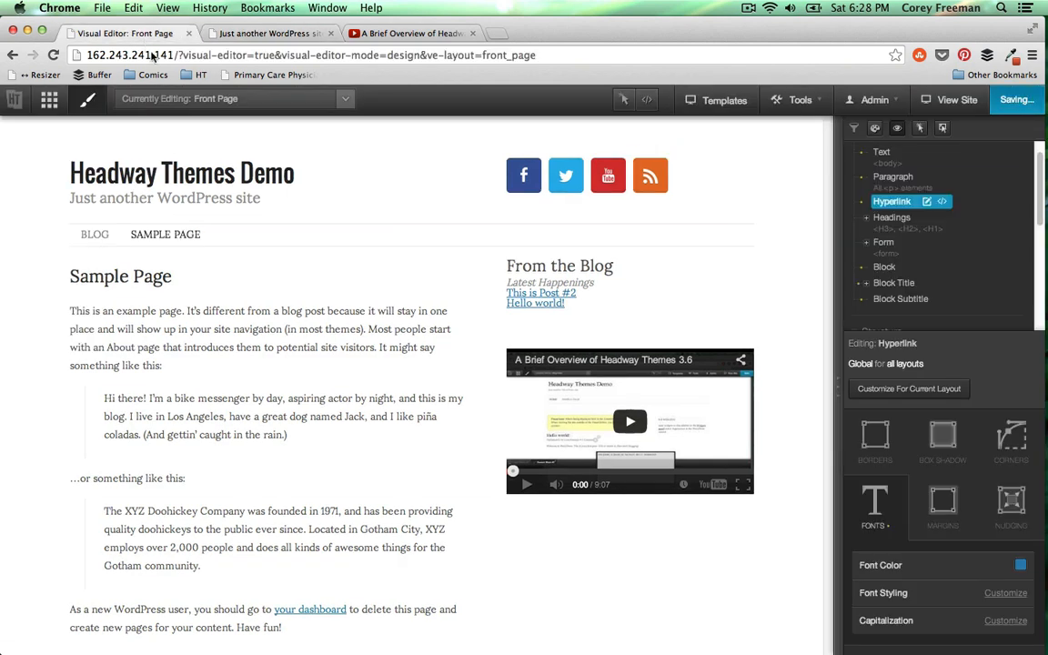
Turn on the inspector, select the regular Navigation element from its block on the page, and show its border settings
click(678, 98)
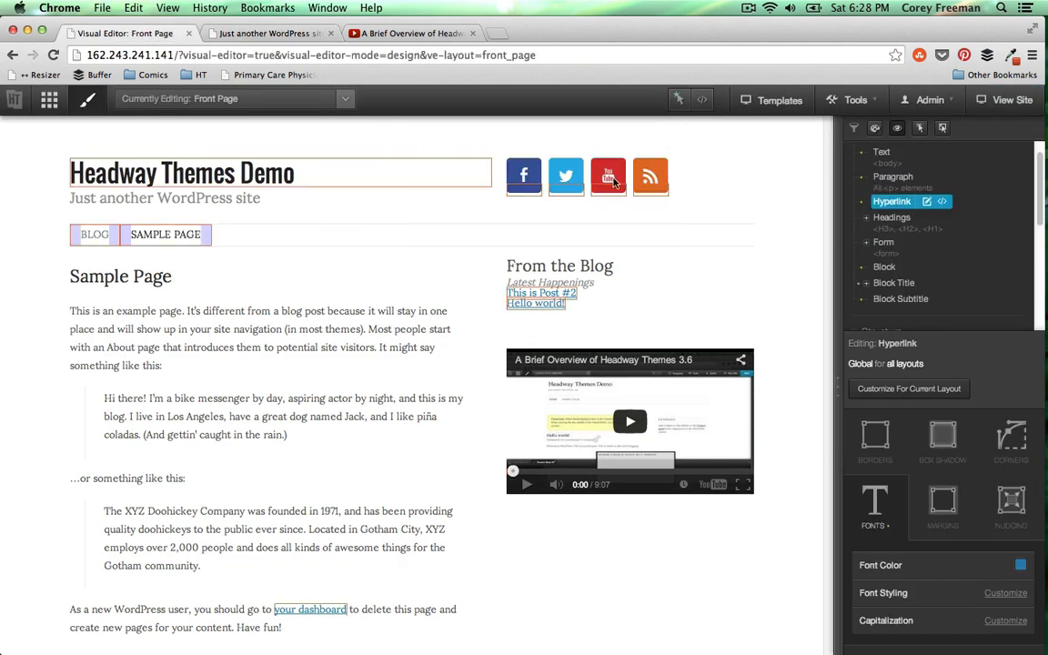
right_click(346, 240)
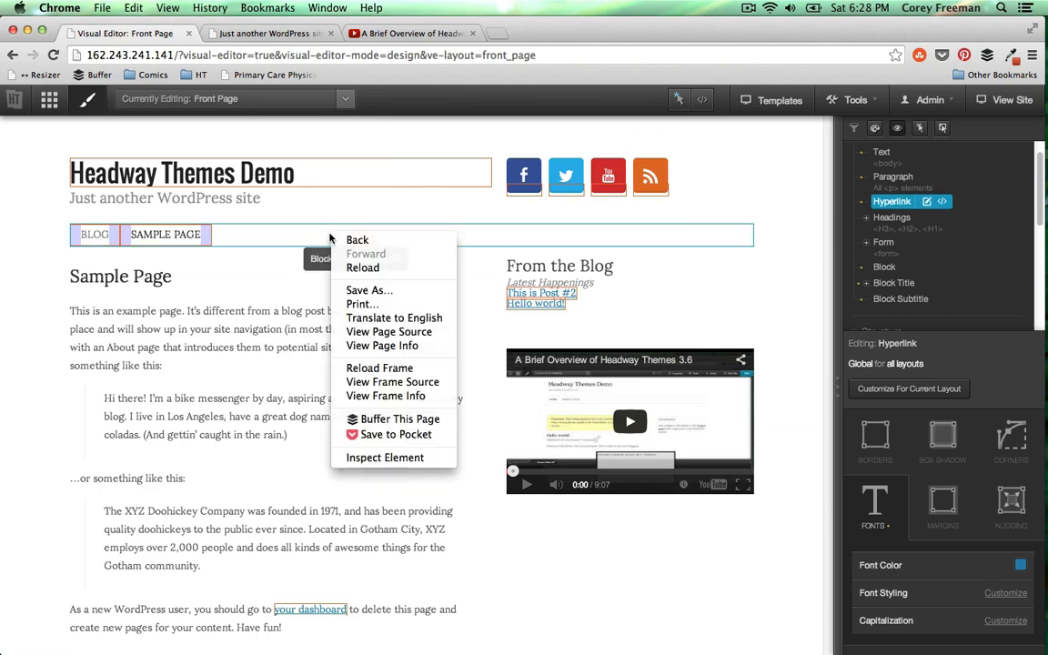
key(Escape)
scroll(451, 382, down, 3)
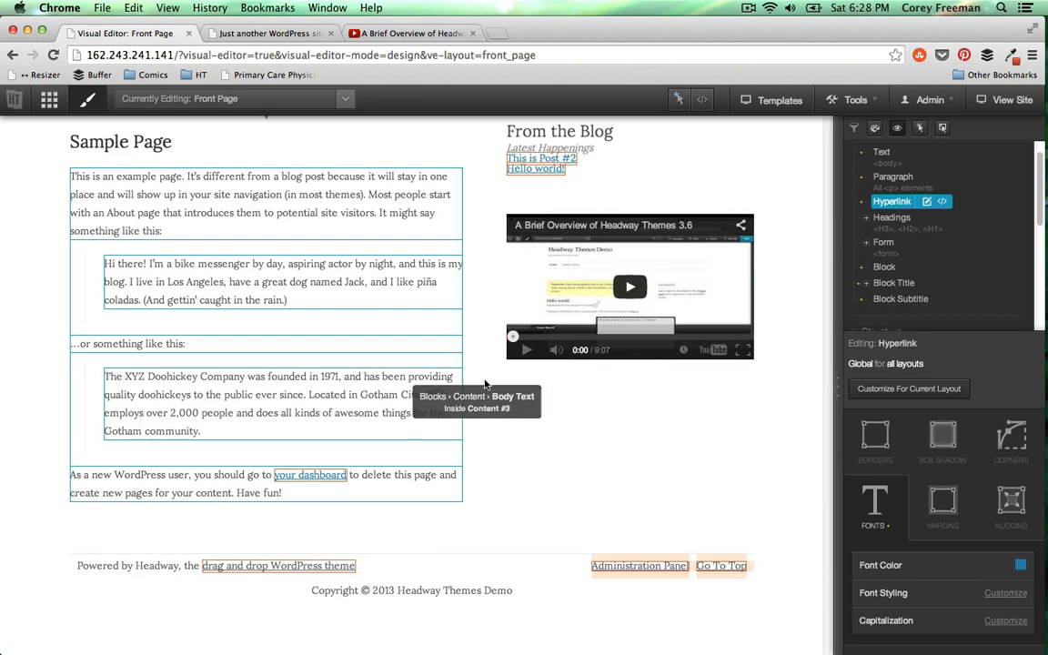
scroll(410, 346, up, 3)
right_click(297, 244)
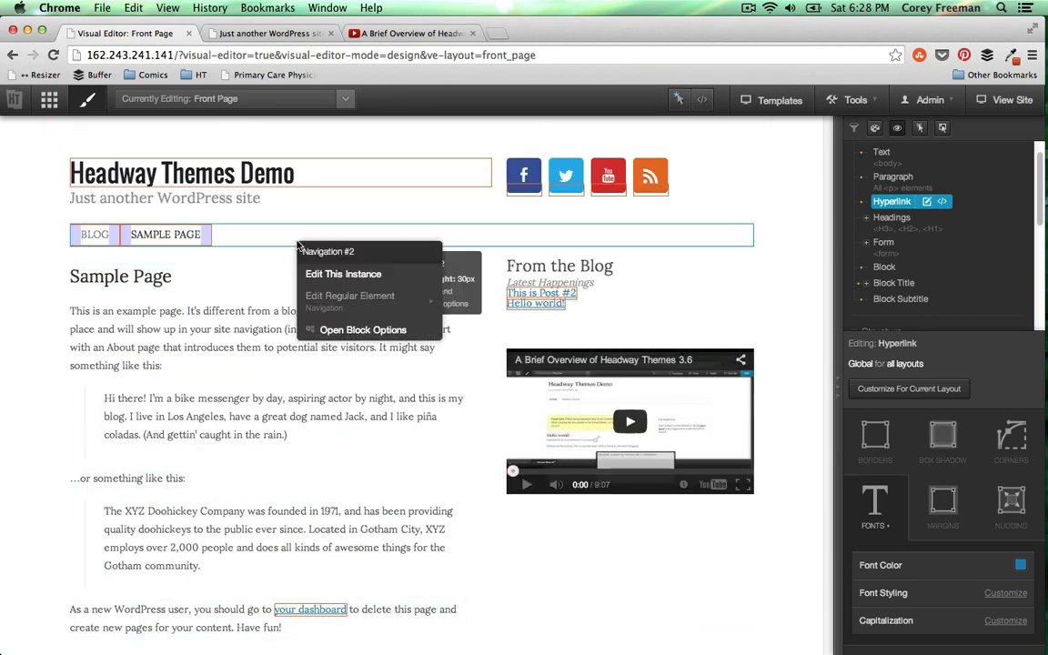
click(350, 296)
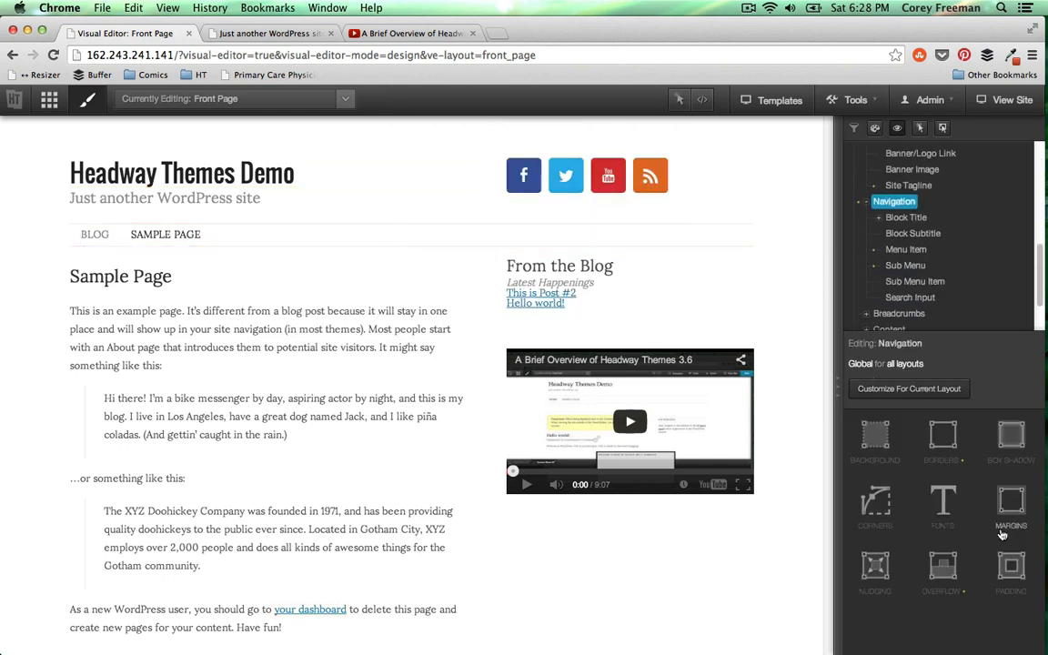
click(943, 451)
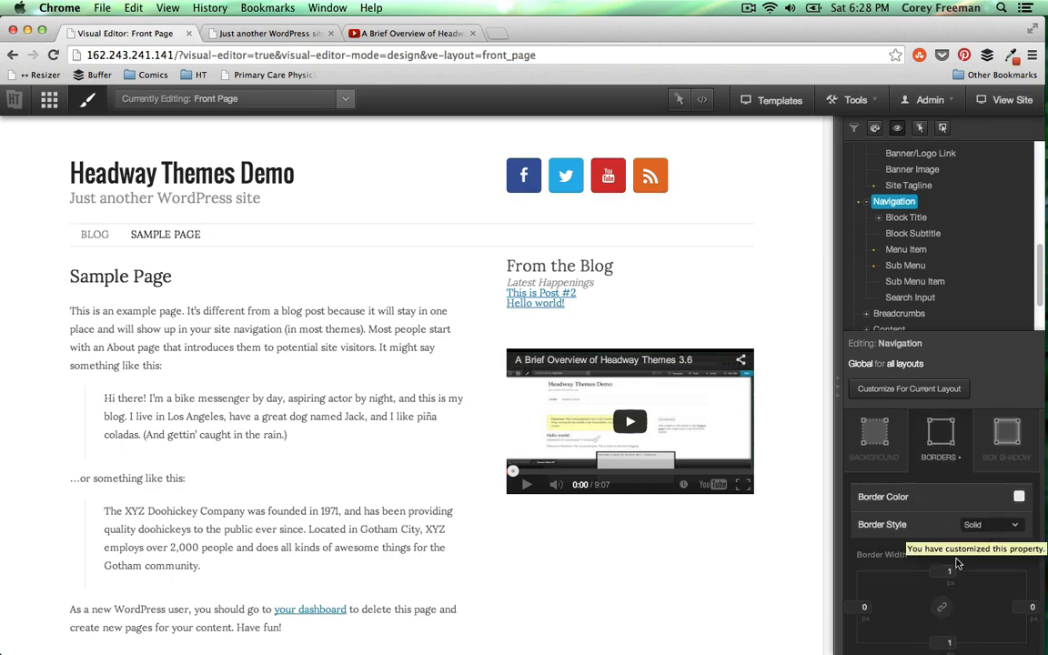
Try linked border widths of 1 px on all sides of Navigation, and restore 0 px left and right after unlinking them
click(941, 606)
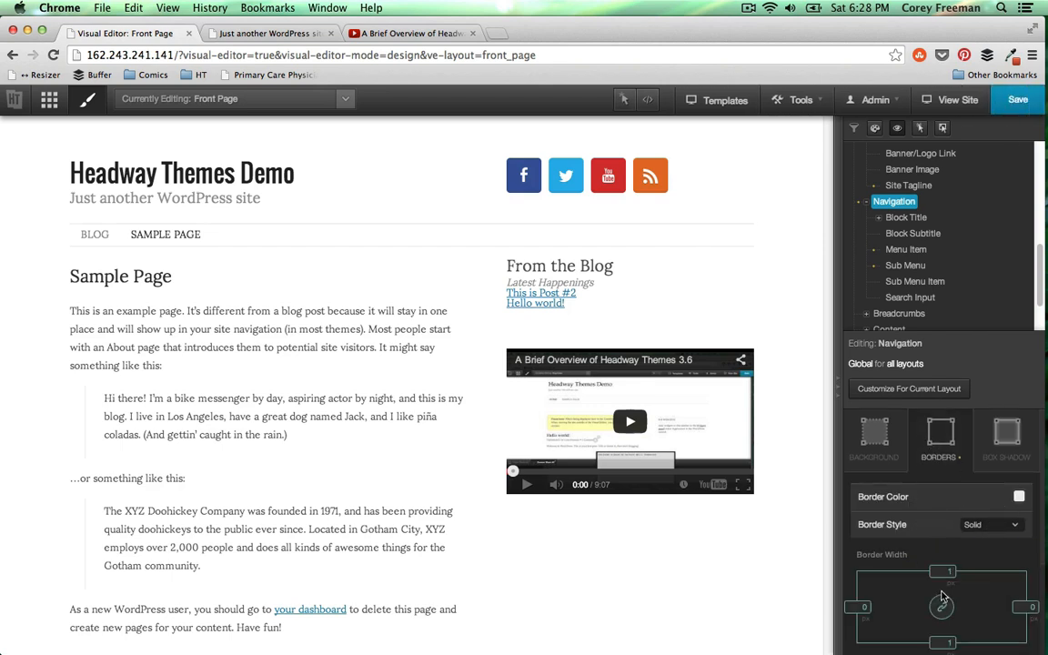
click(950, 572)
text(0)
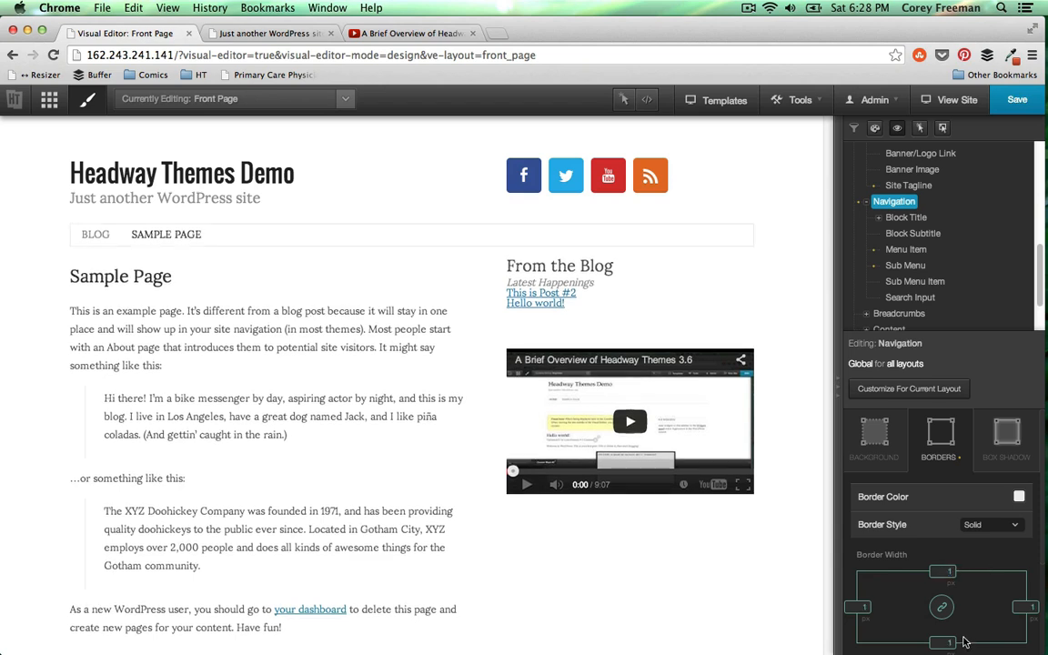
click(942, 607)
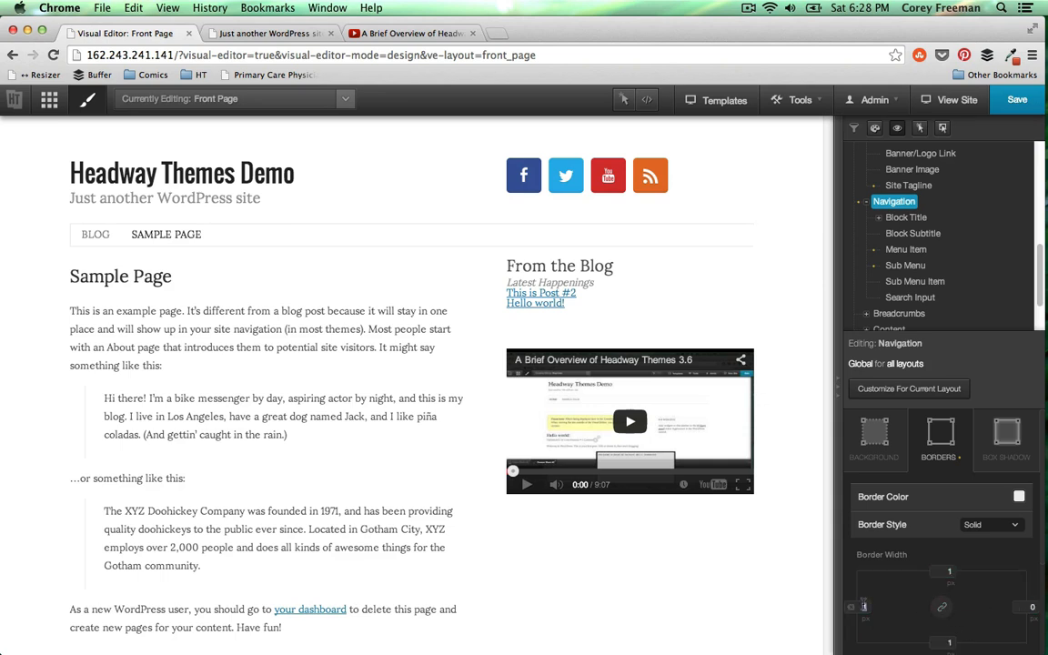
Set the Navigation border color to the saved blue swatch, with a top width of 5 px and a bottom width of 2 px
click(1018, 497)
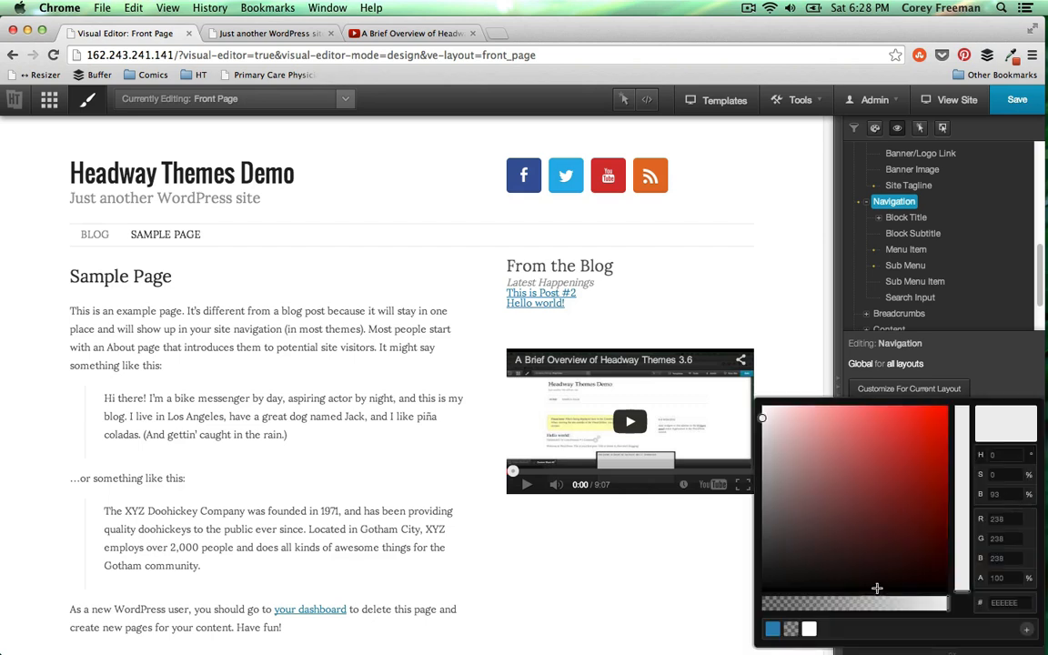
click(770, 634)
click(689, 634)
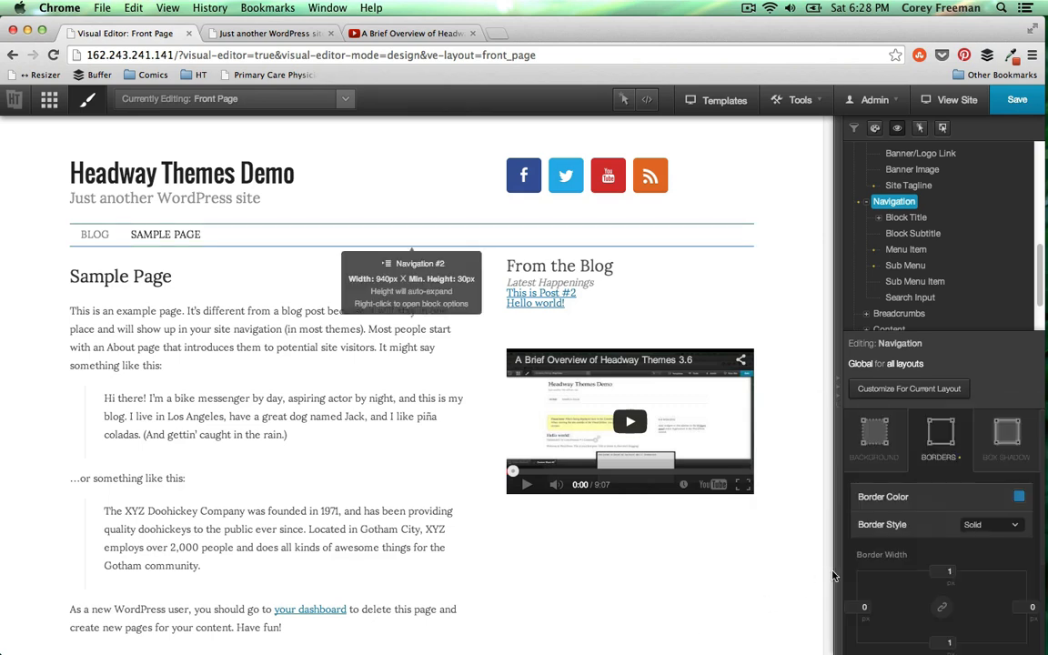
click(950, 572)
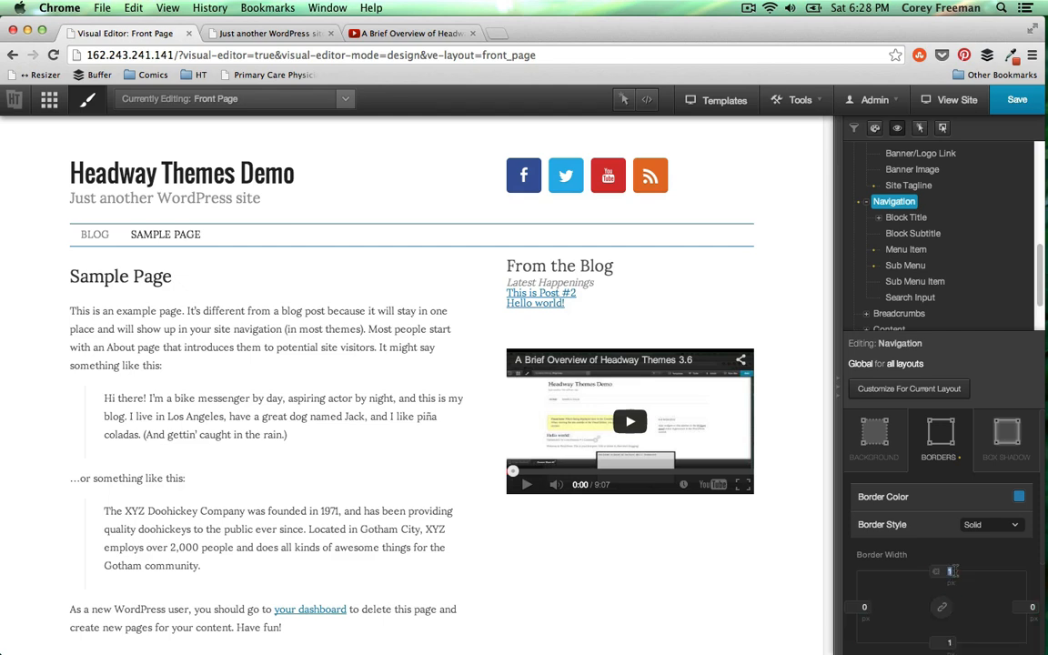
text(6)
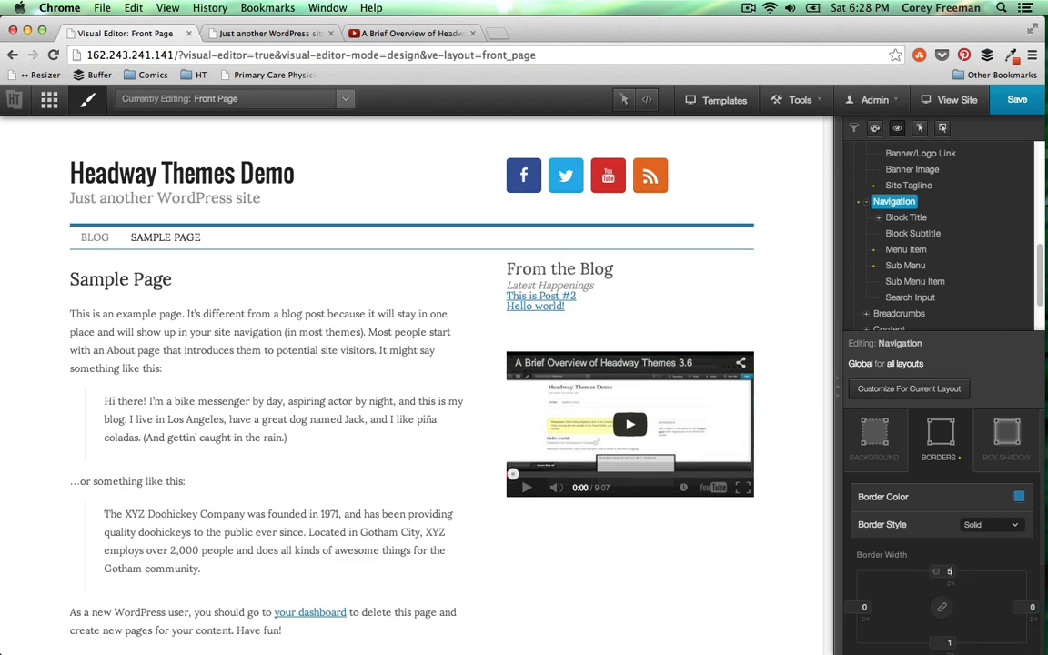
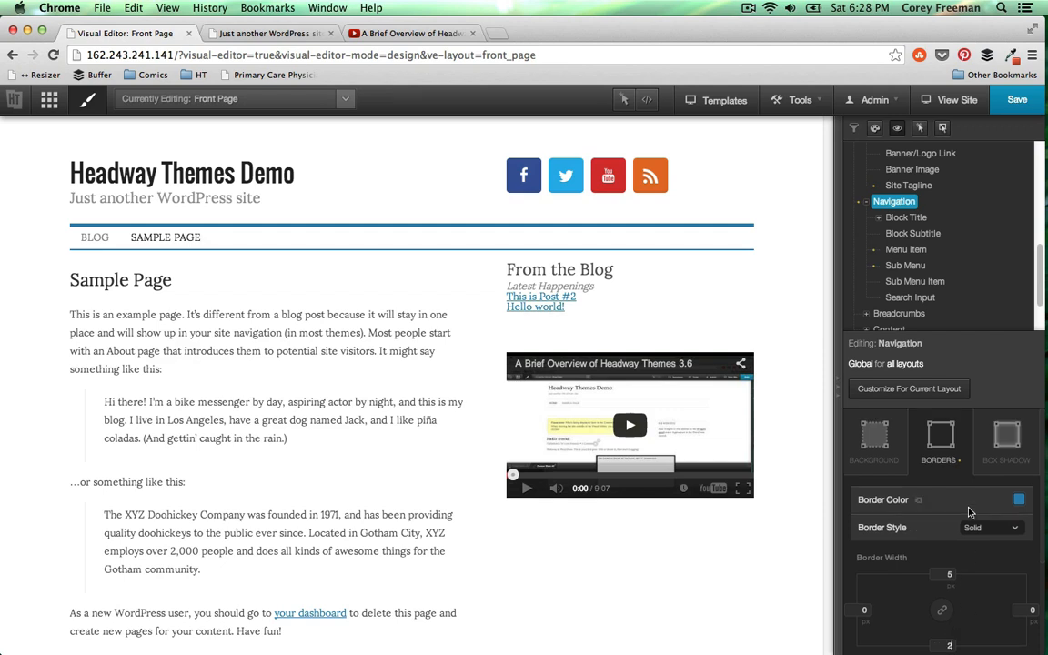
Set the font color of the Navigation's Menu Item element to the saved blue #2D85B0
click(907, 249)
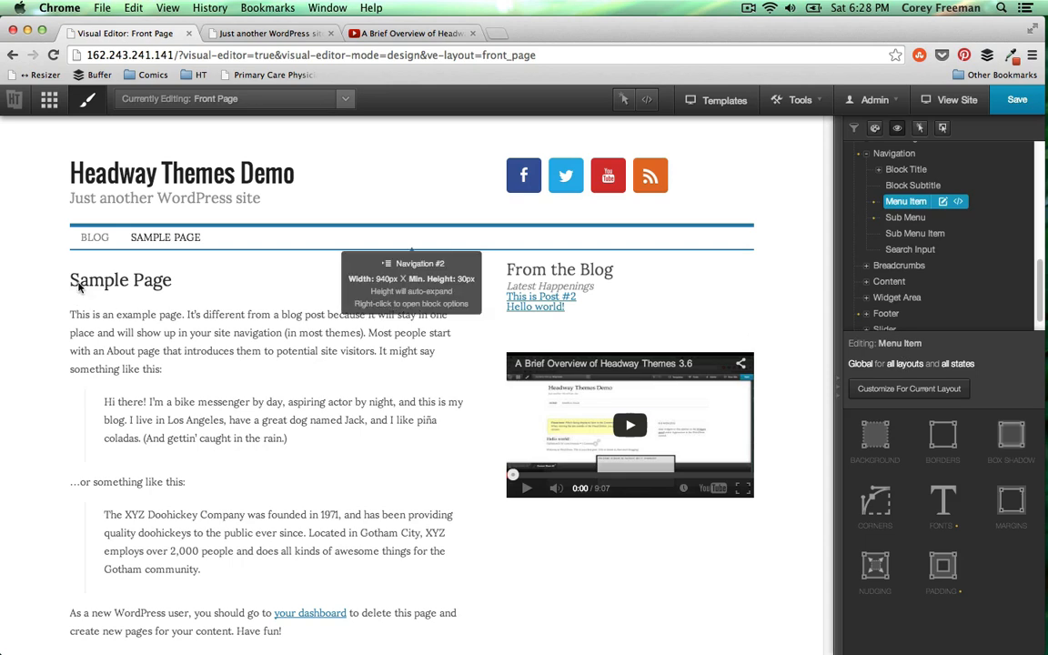
click(943, 503)
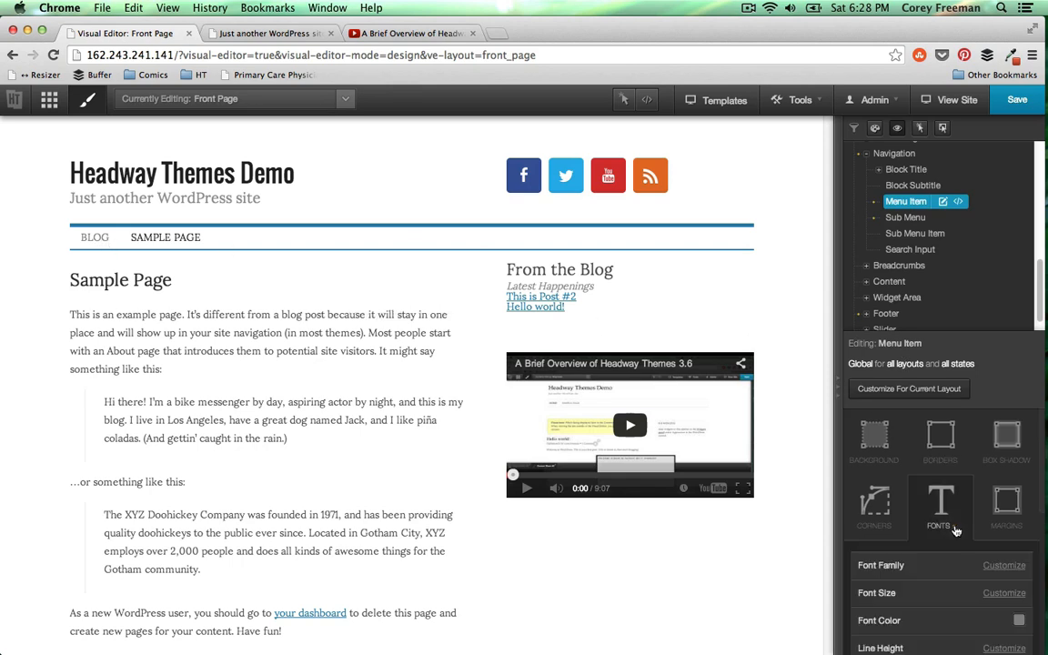
click(1016, 621)
click(773, 630)
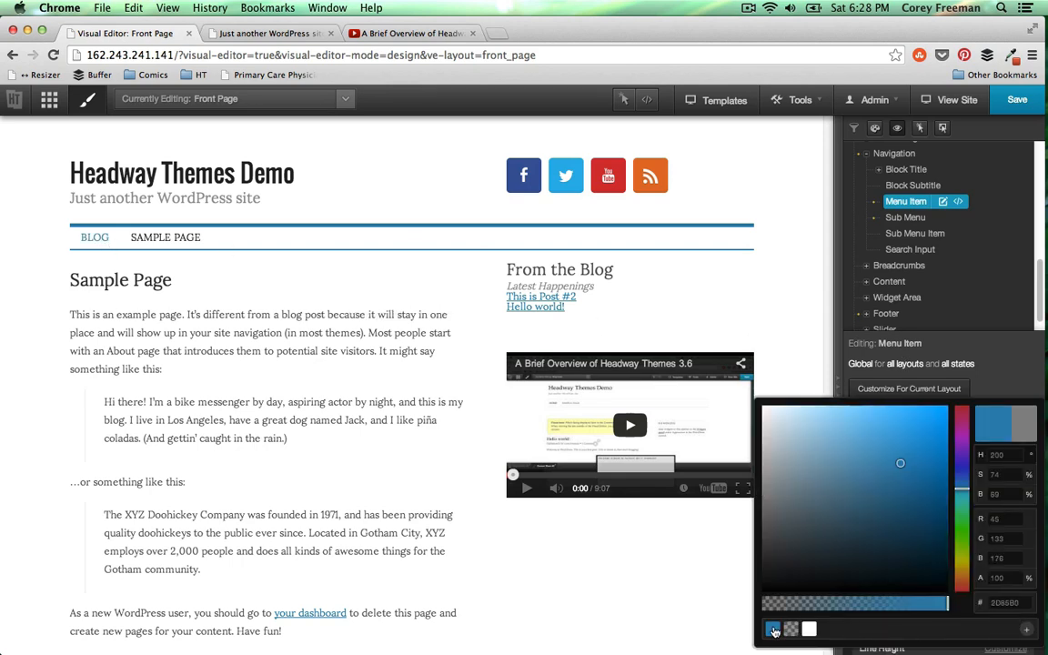
click(701, 533)
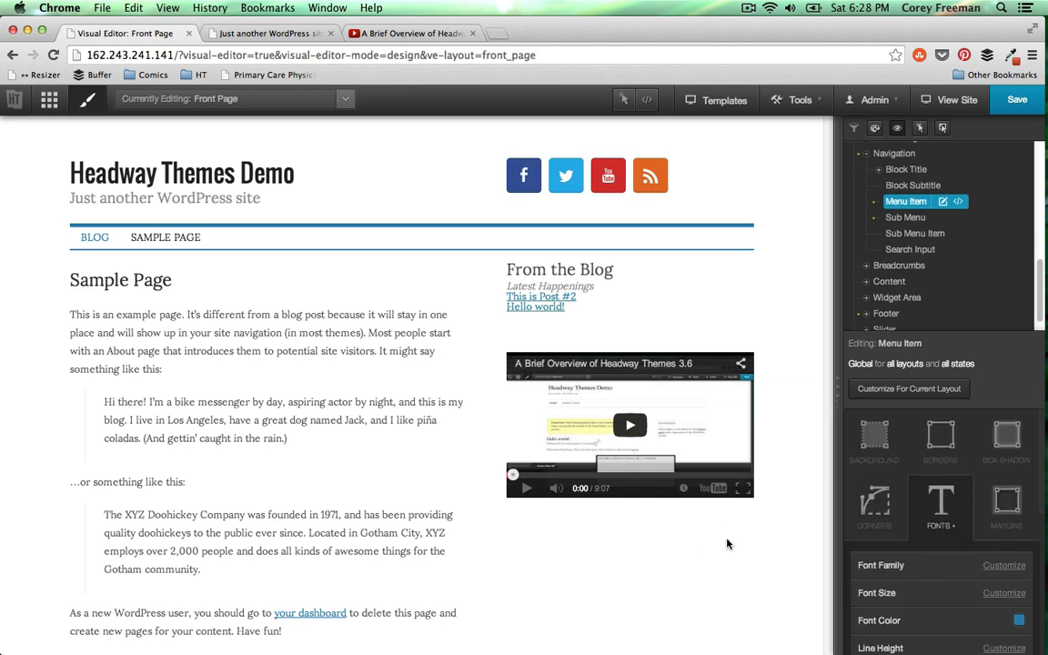
Try Bold font styling on the Navigation's Menu Item and settle on Normal
scroll(1000, 601, down, 2)
scroll(1000, 601, down, 1)
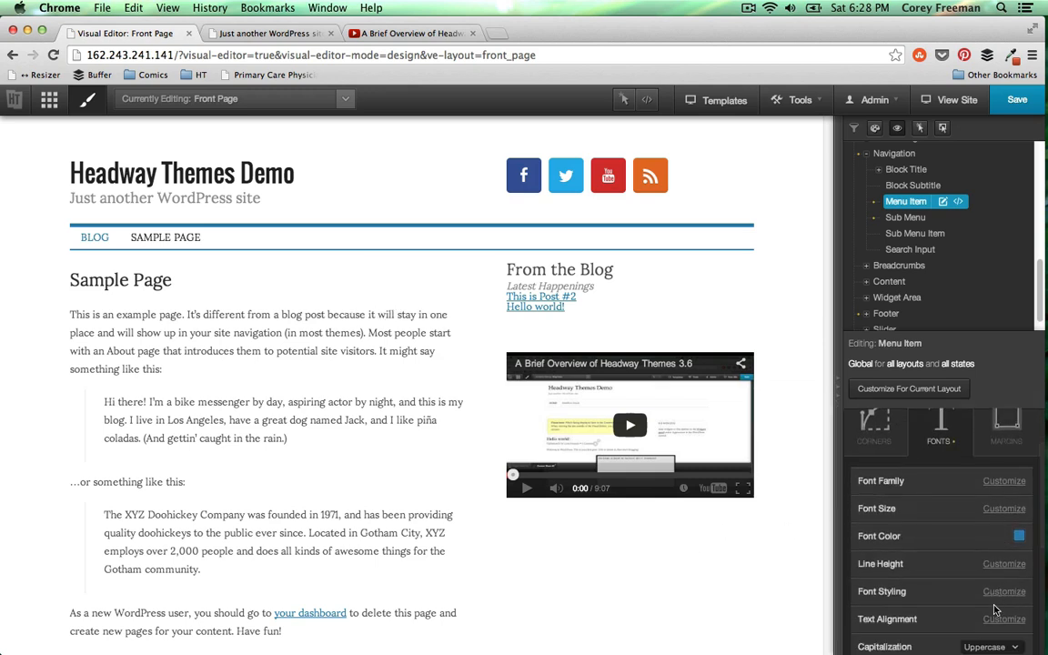
click(1001, 592)
click(987, 591)
click(978, 613)
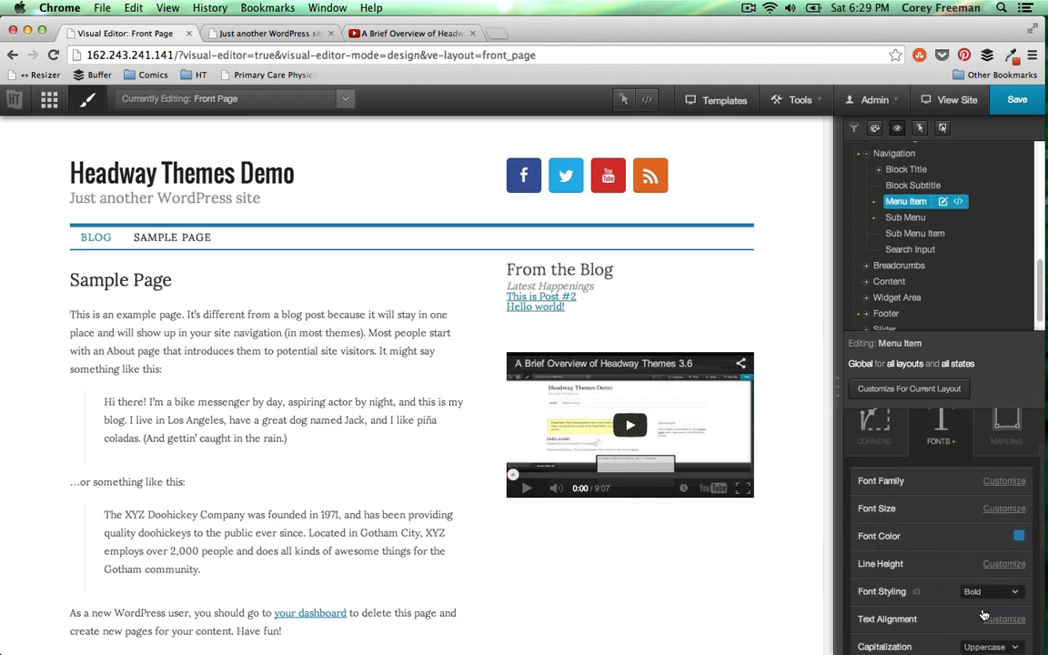
click(1000, 592)
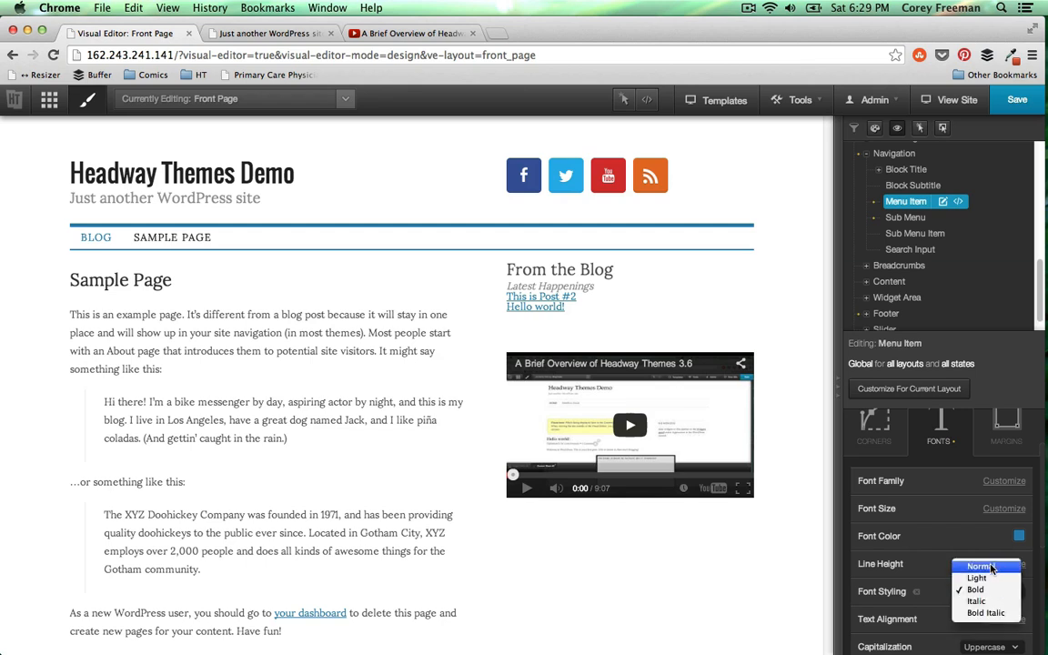
click(992, 566)
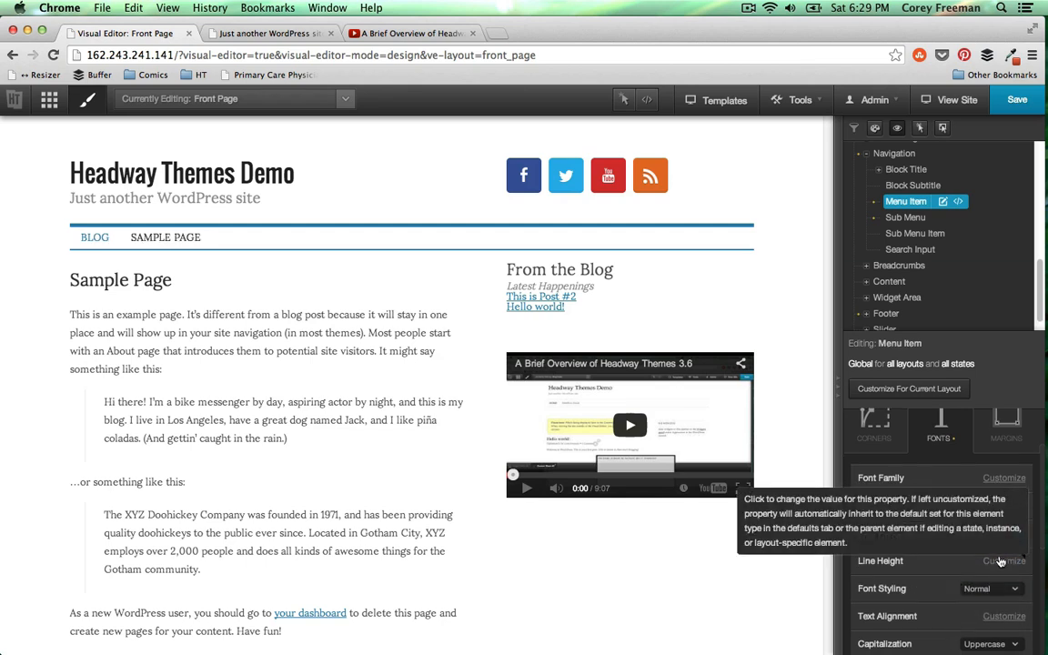
scroll(910, 530, up, 1)
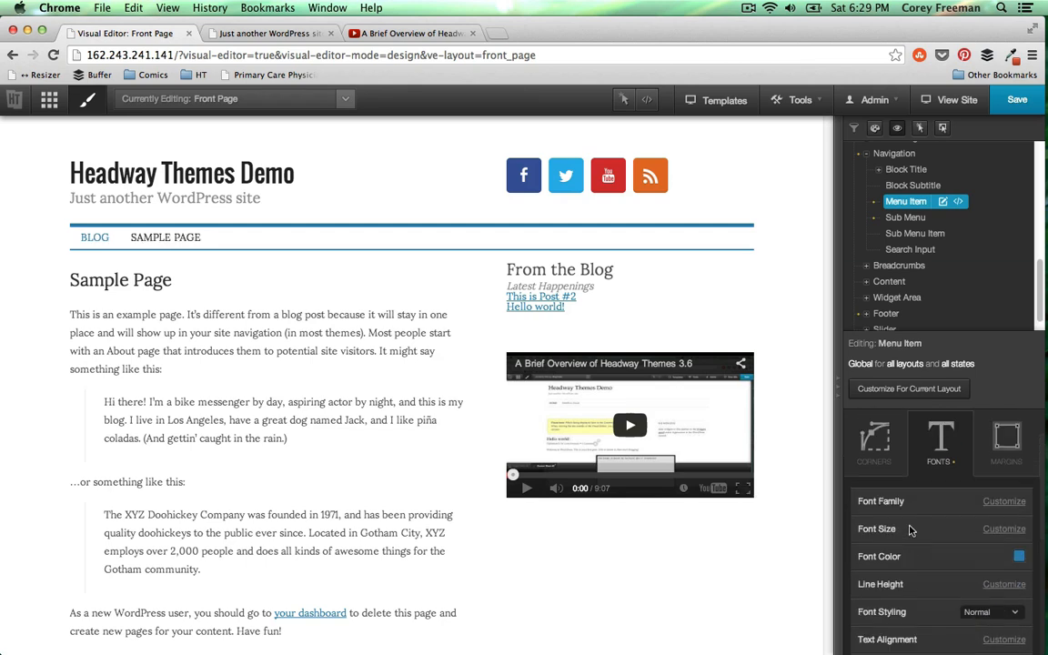
Customize the navigation menu item's font size, trying 20px and settling on 16px
click(1001, 528)
click(995, 528)
scroll(987, 600, down, 3)
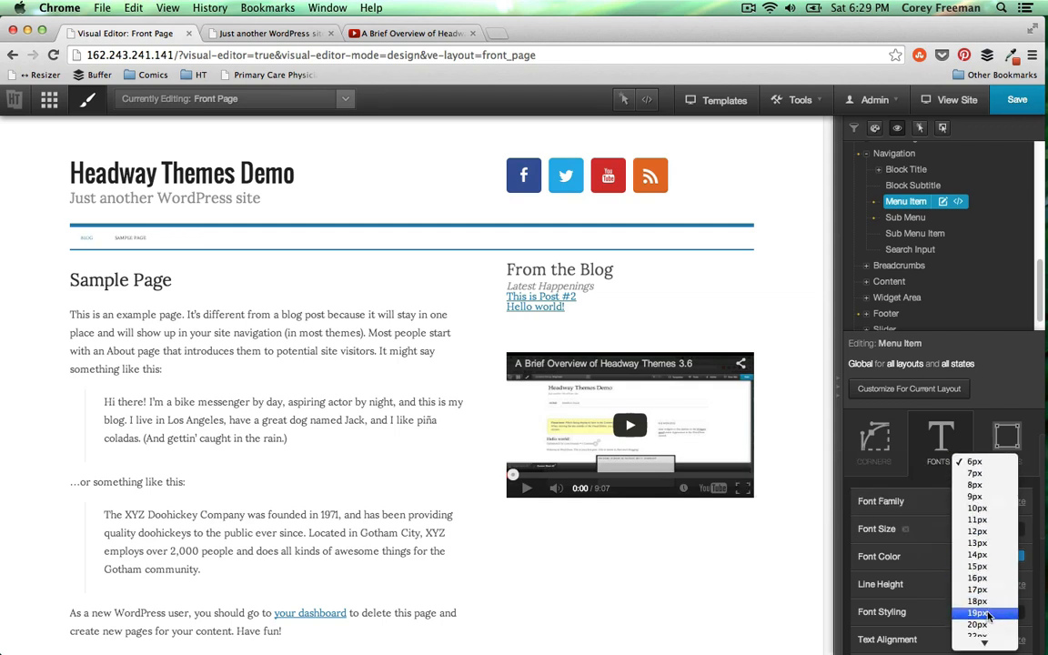
click(983, 623)
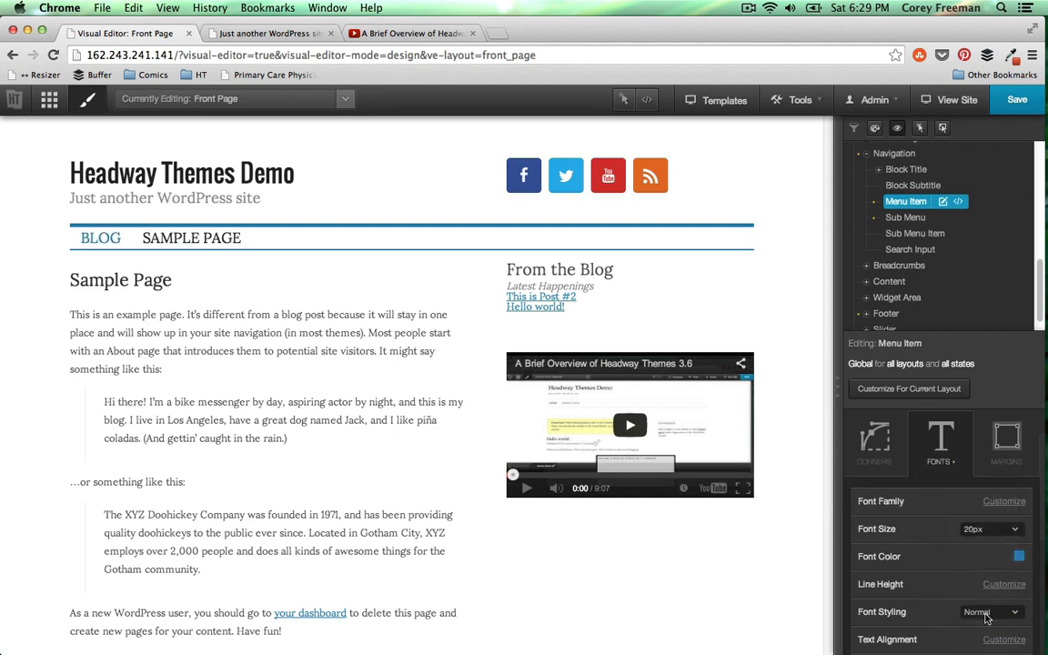
click(988, 532)
click(985, 484)
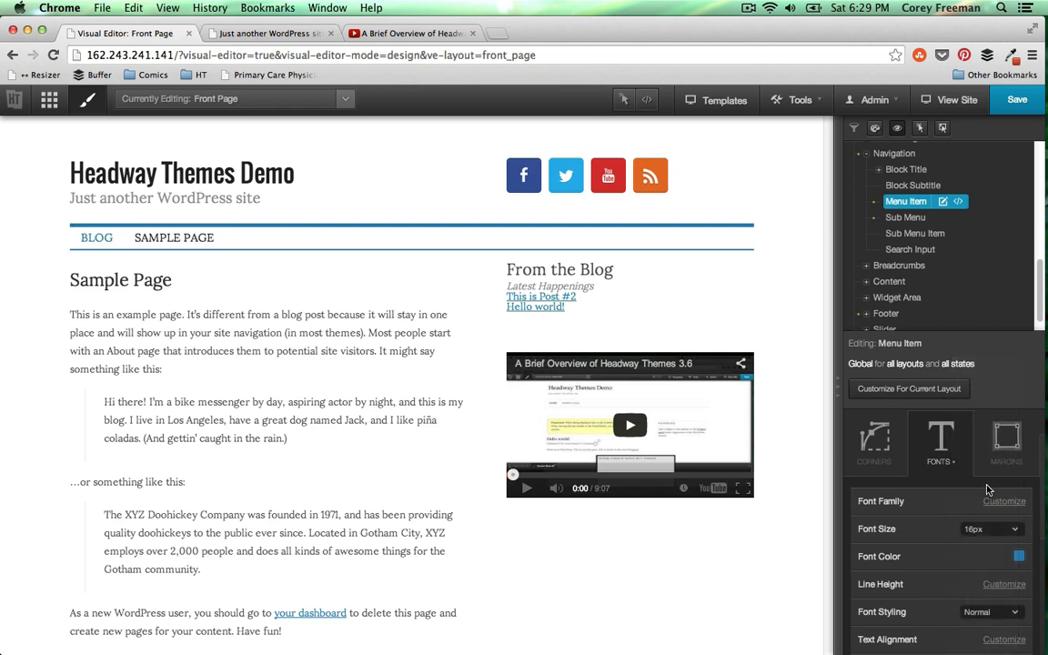
Set the menu item's right padding to 15 px after trying 5 and 30, and its left padding to 15 px
click(621, 106)
click(949, 456)
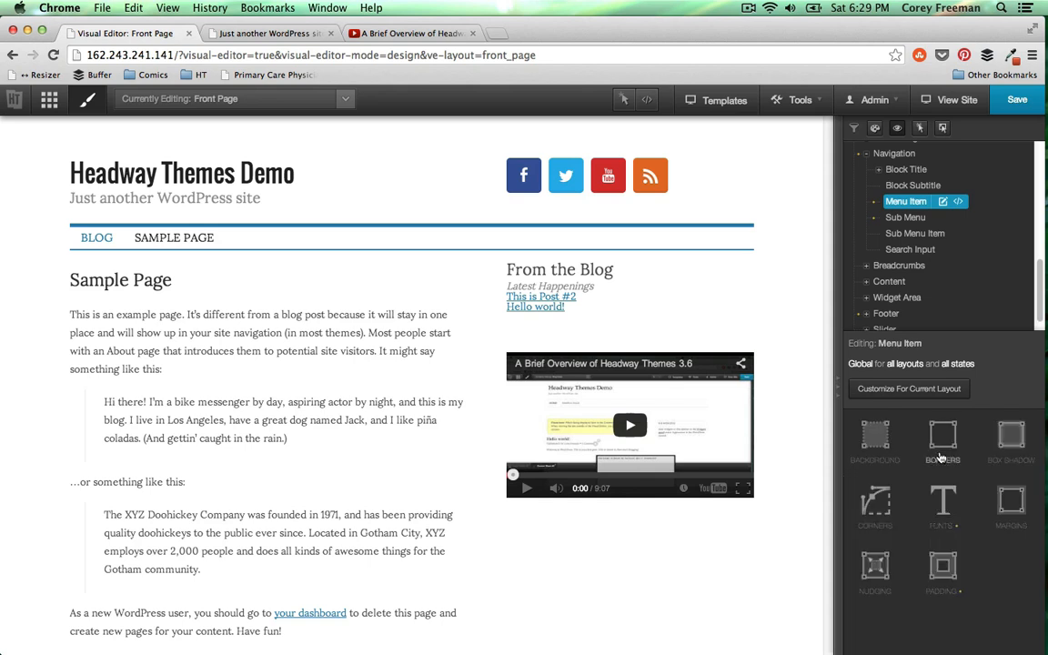
click(954, 567)
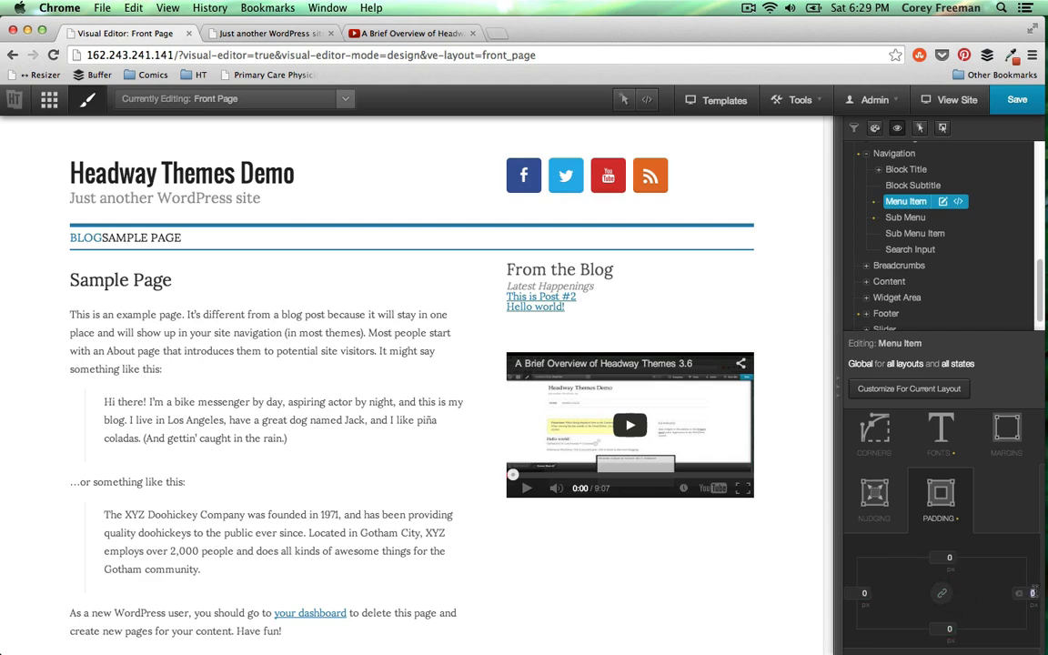
text(5)
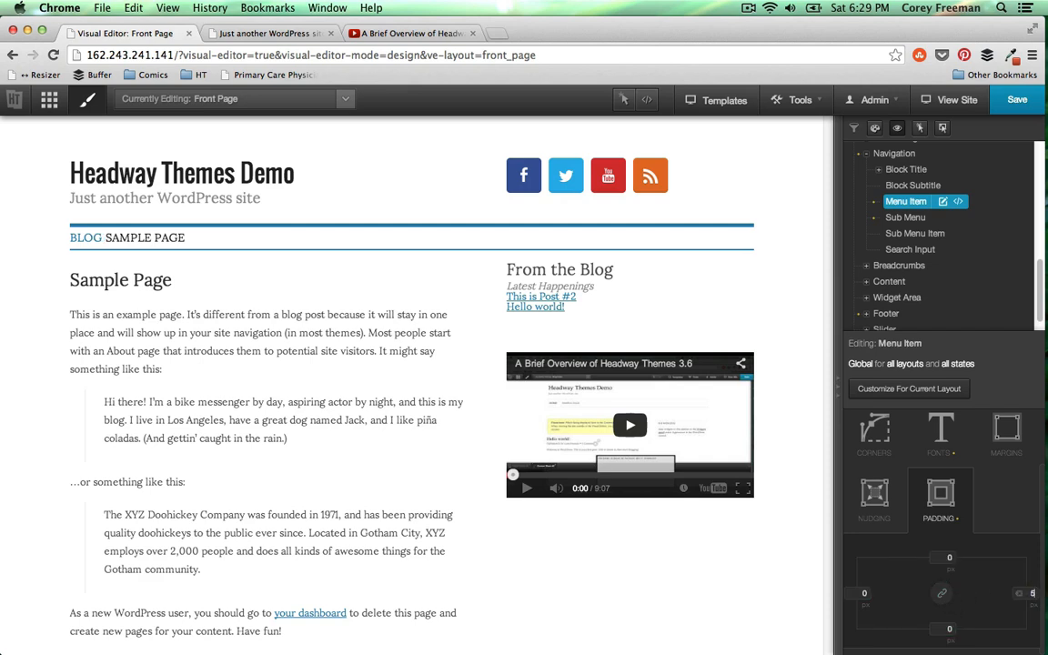
text(30)
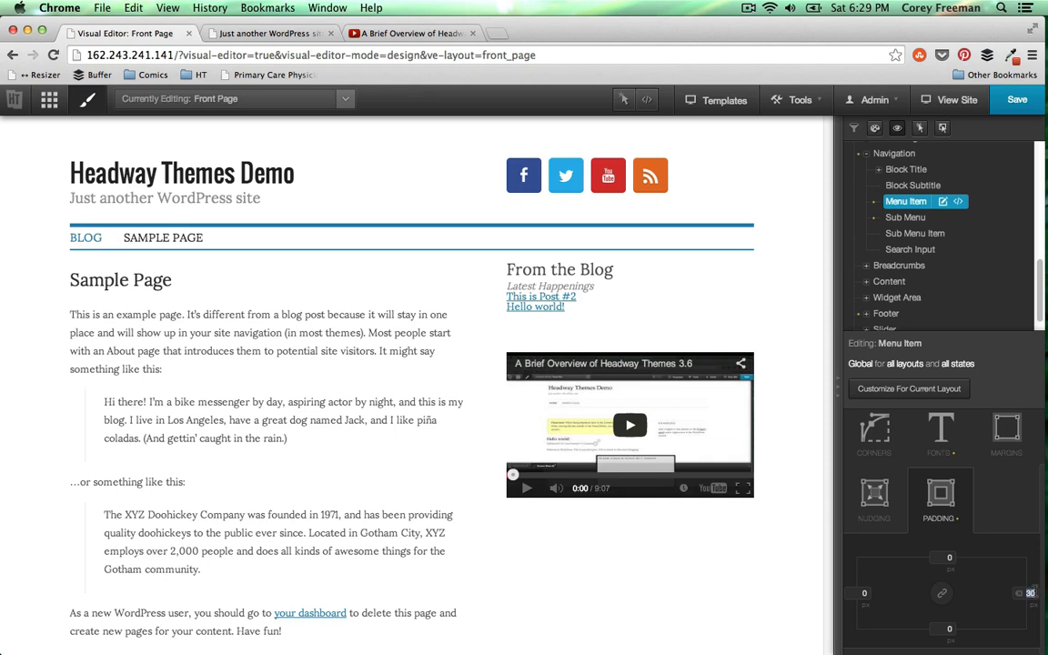
text(15)
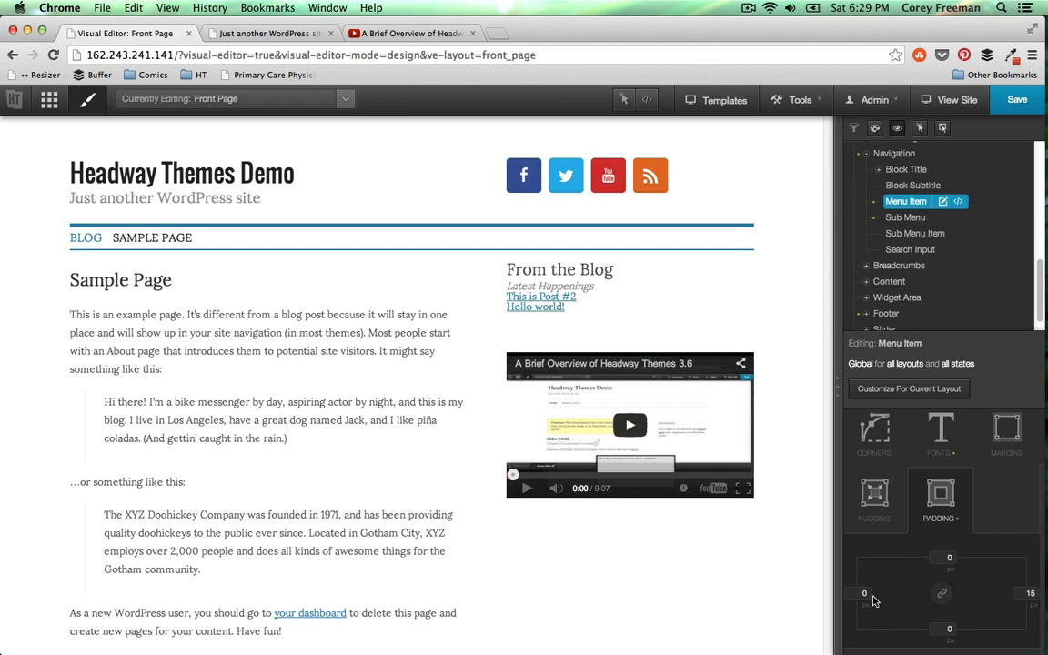
text(15)
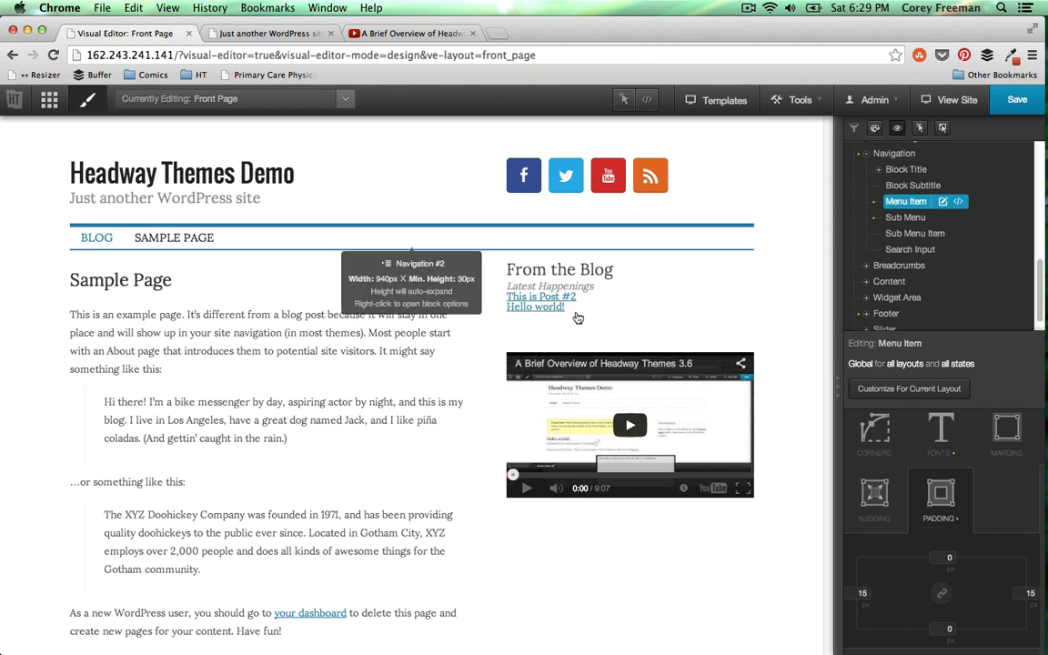
Open the block options of the Navigation #2 block
right_click(404, 229)
click(424, 273)
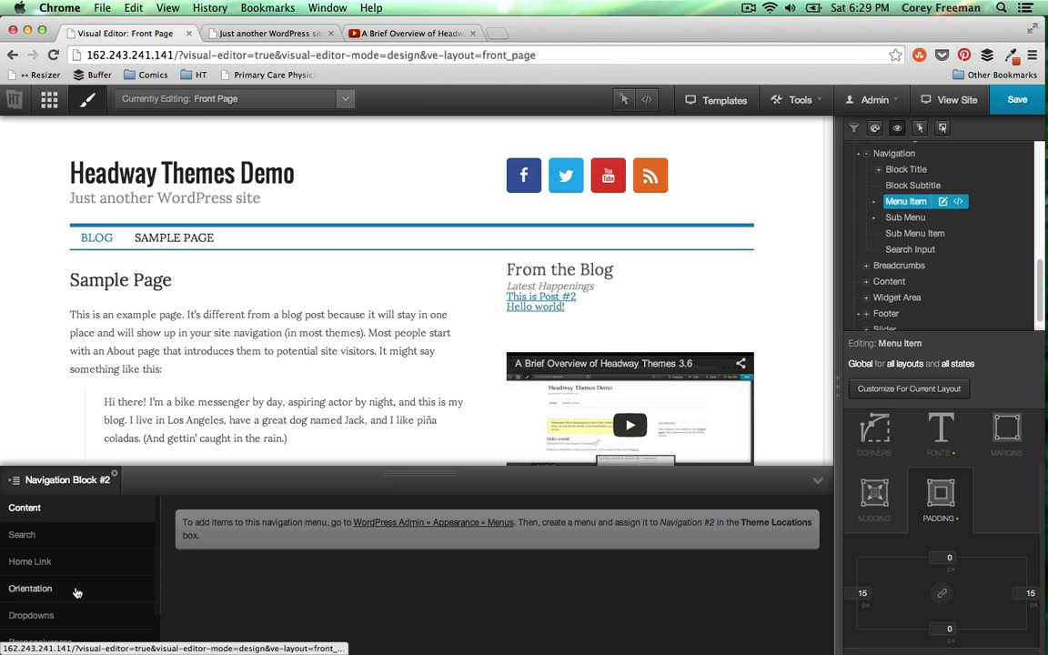
Enable the navigation search, try its left and right positions, and disable the search again
click(77, 541)
click(235, 523)
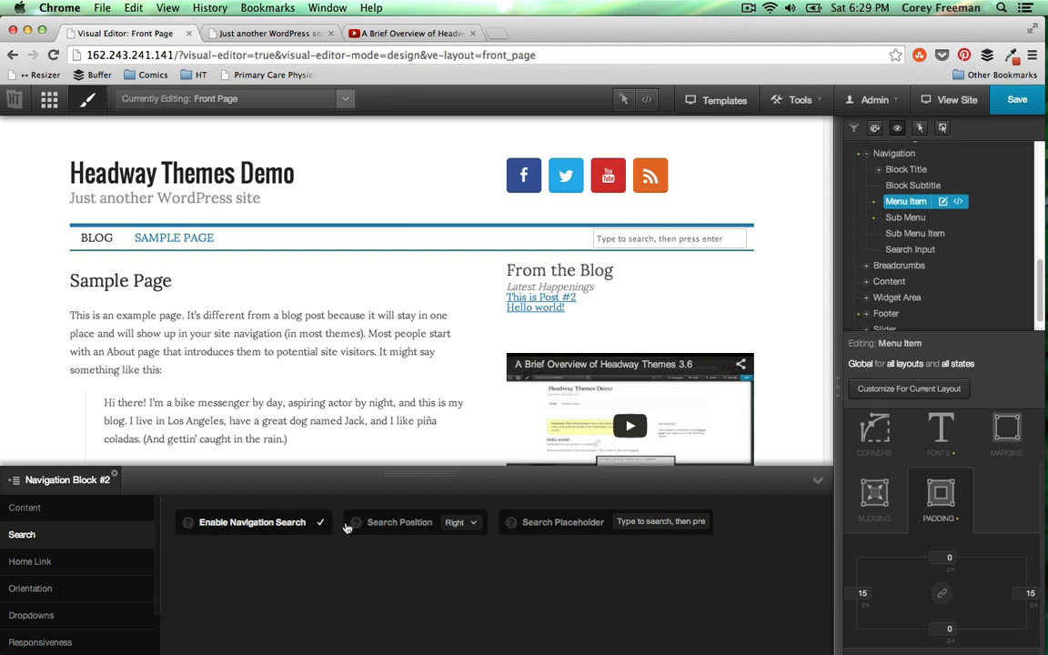
click(444, 523)
click(456, 446)
click(458, 526)
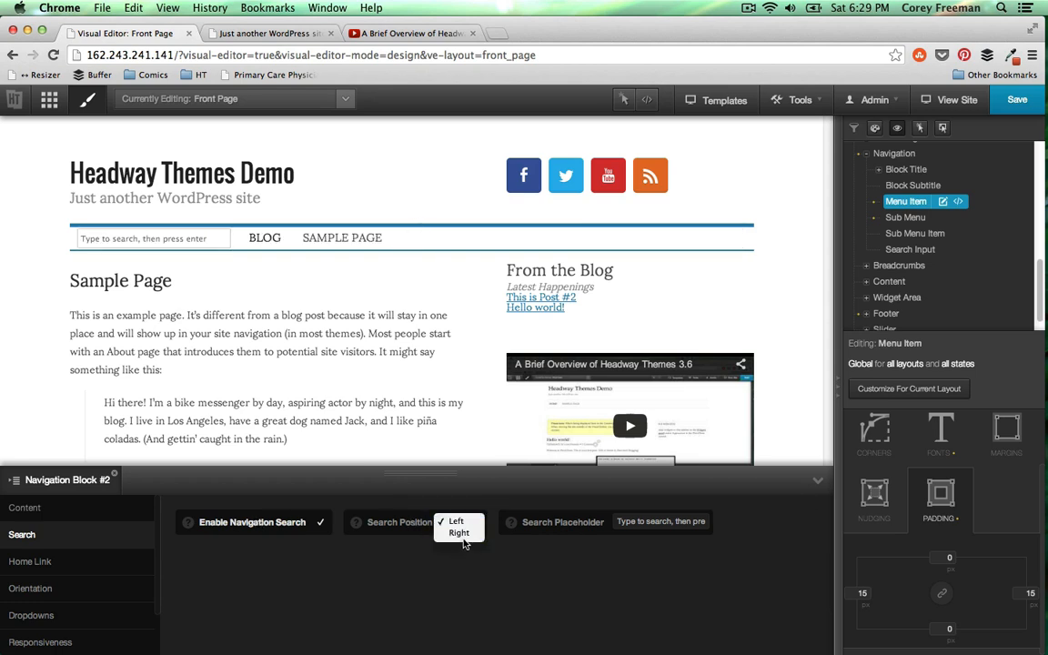
click(462, 537)
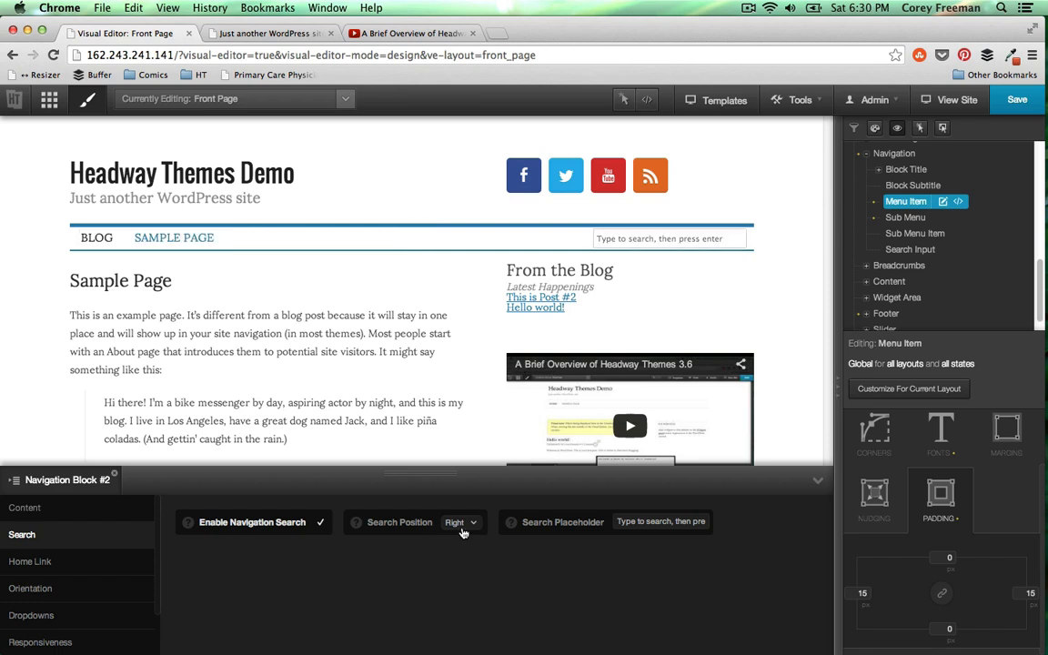
click(459, 523)
click(457, 448)
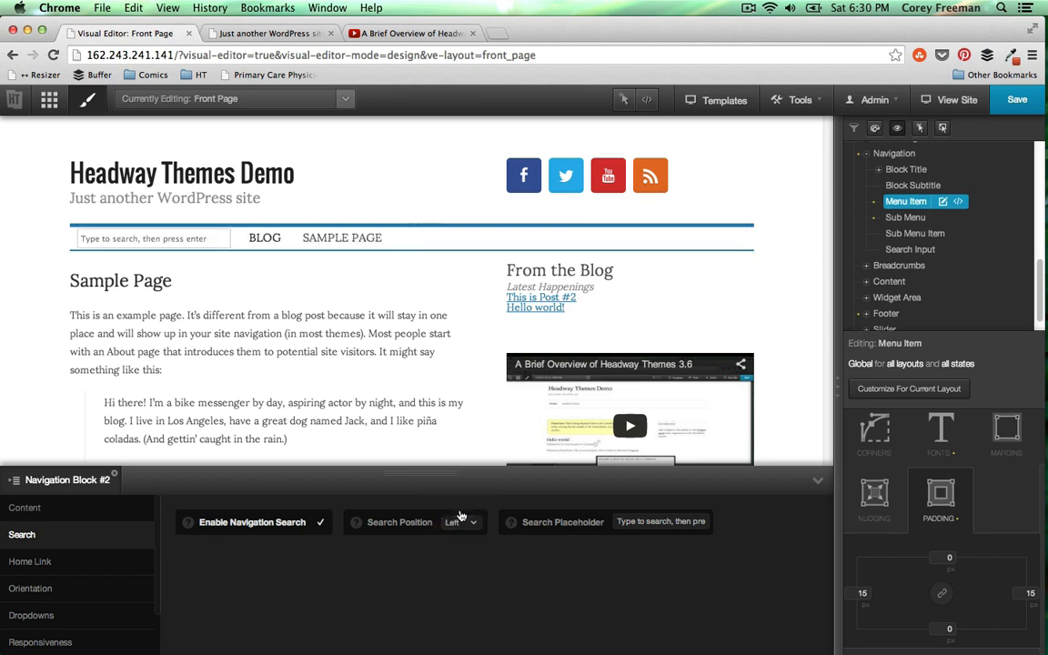
click(270, 520)
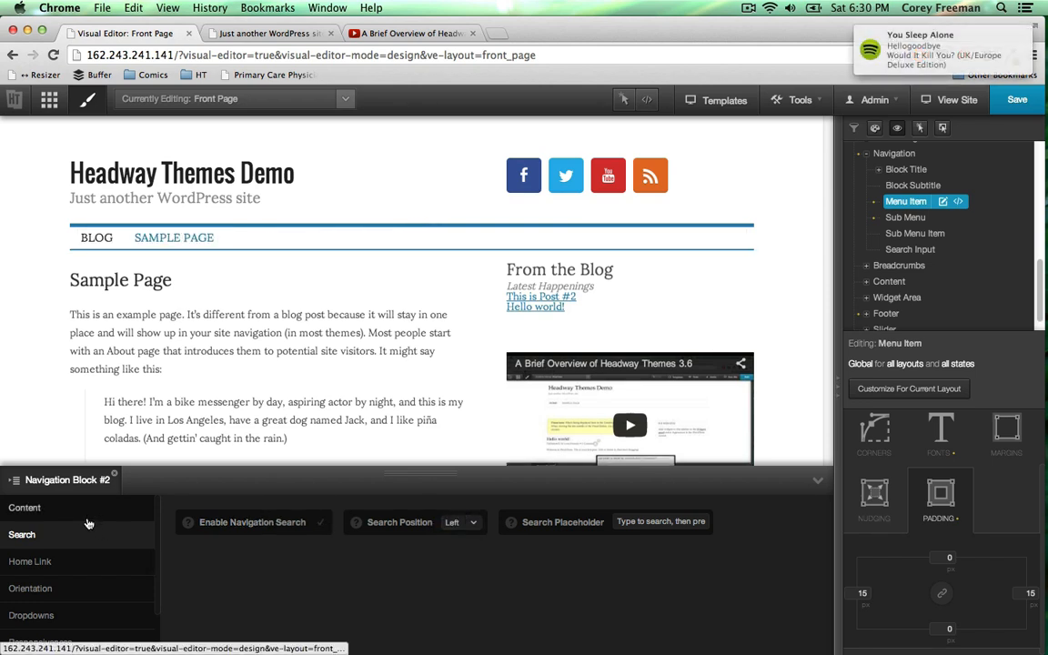
Set the navigation block's alignment to Center, collapse the block options and save the changes
click(86, 589)
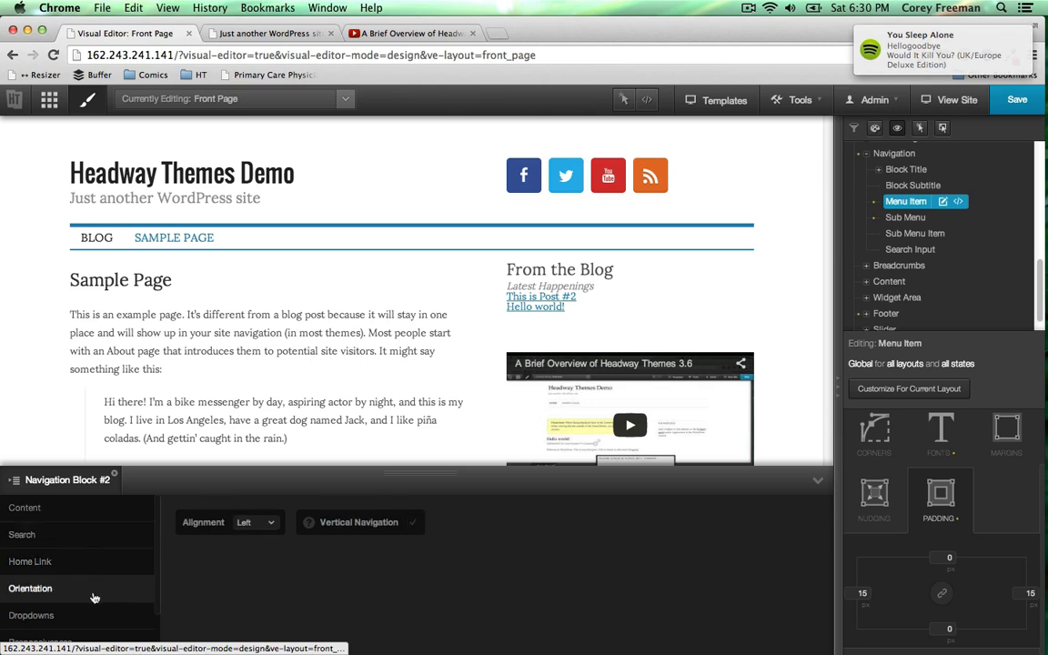
click(247, 526)
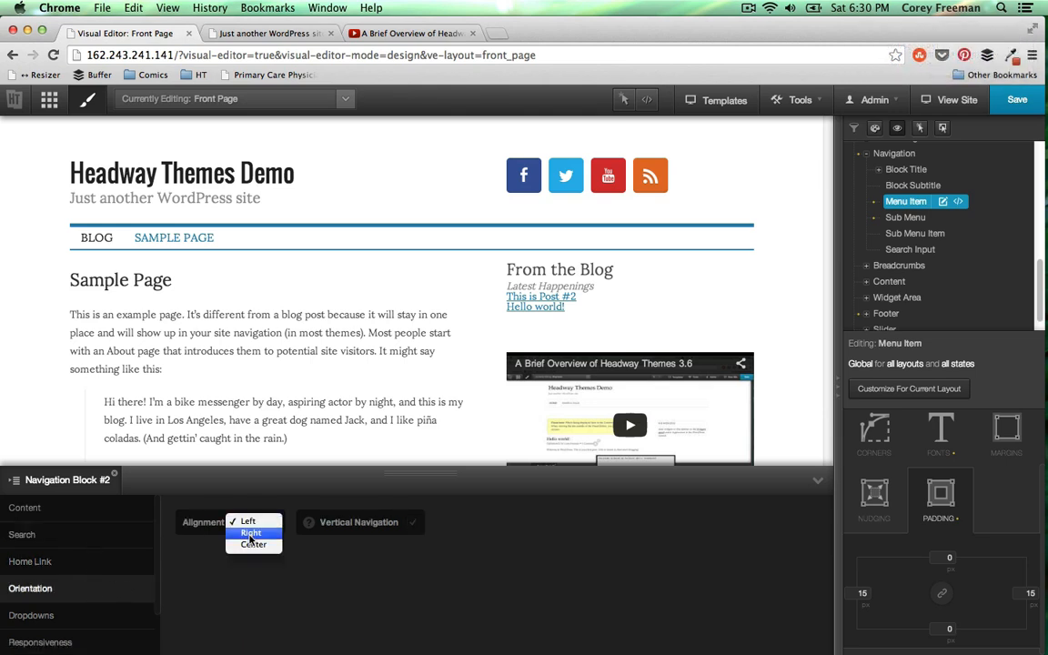
click(253, 482)
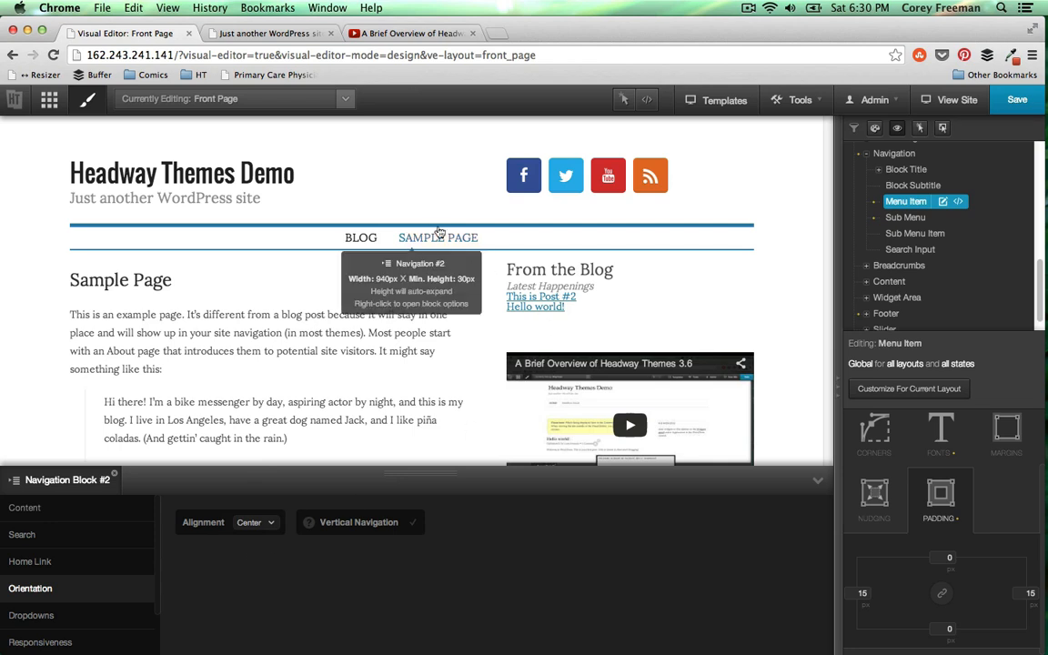
click(818, 483)
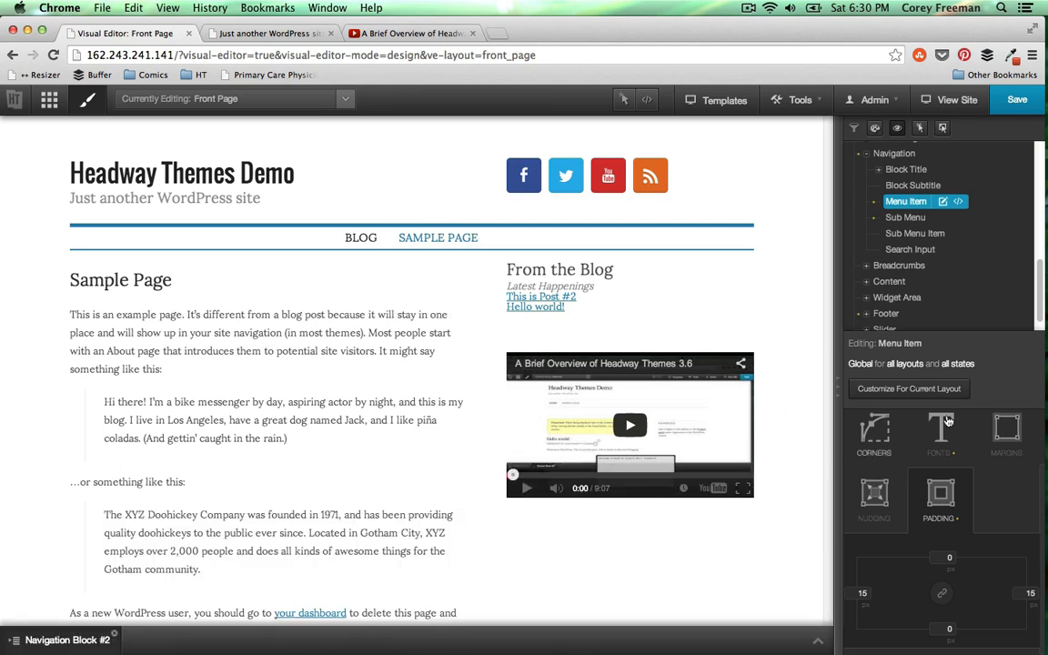
click(1017, 100)
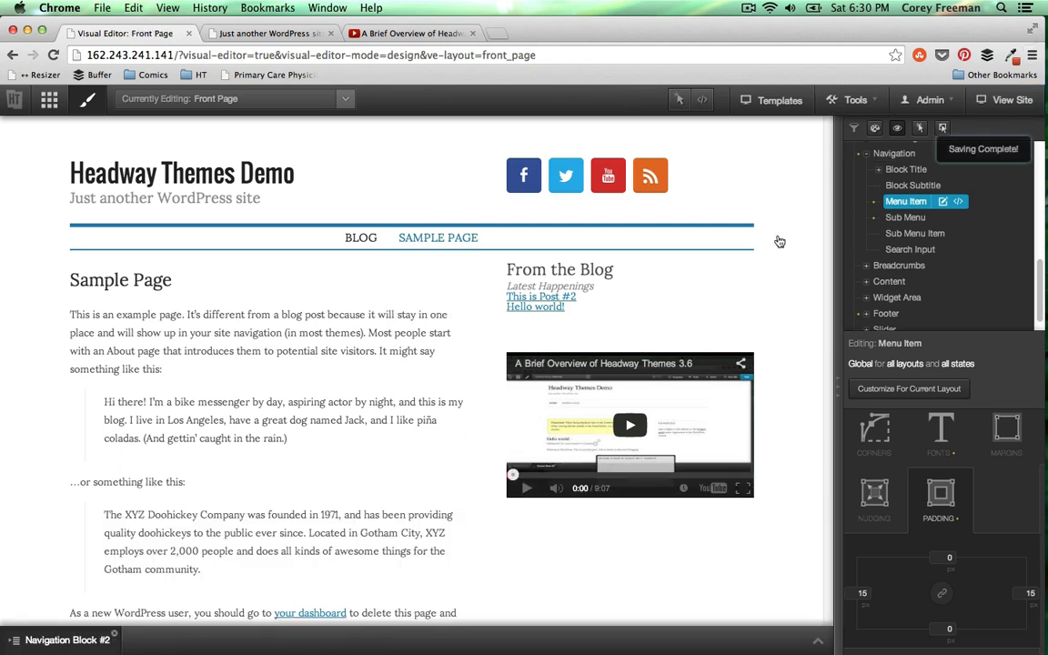
Use the inspector to edit the header's regular Site Title element and set its font color to the saved blue swatch
click(679, 98)
right_click(183, 181)
click(386, 261)
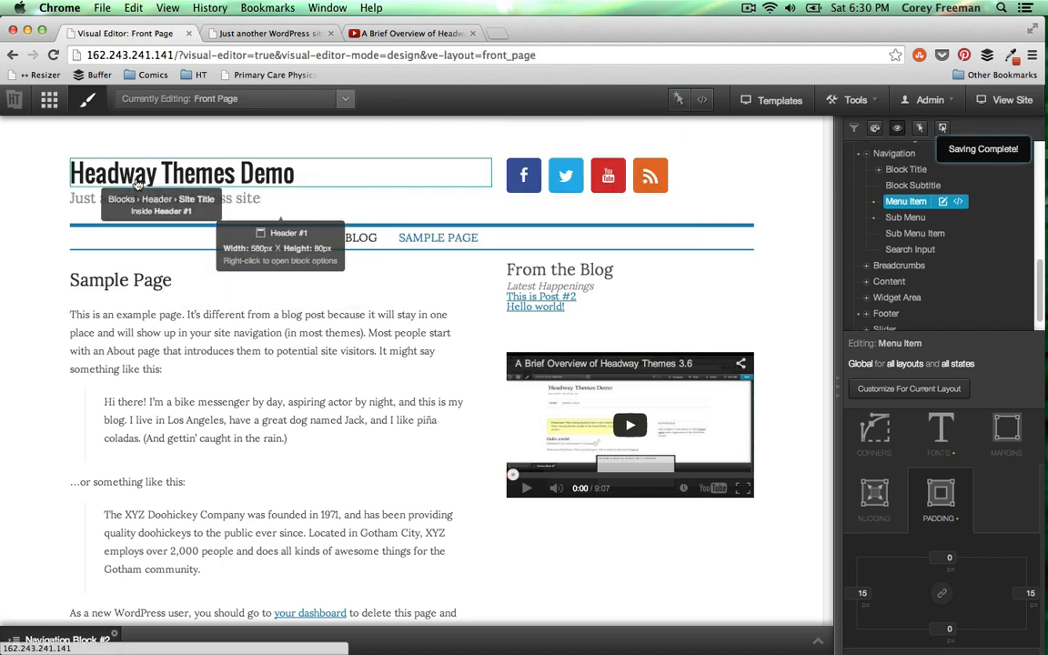
right_click(136, 180)
mouse_move(204, 231)
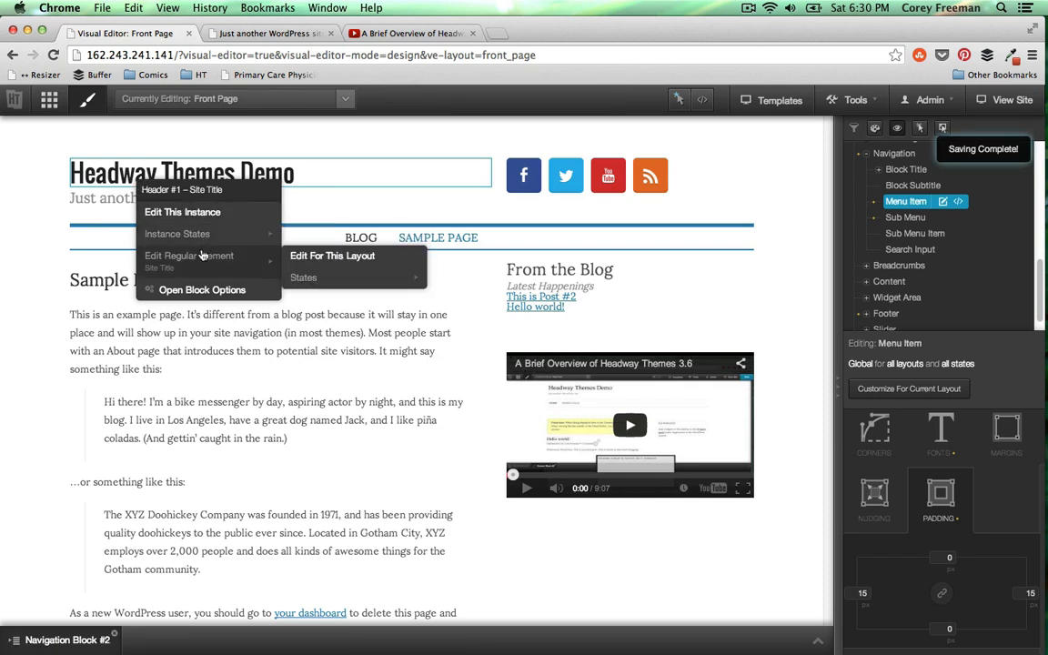
click(205, 256)
click(942, 500)
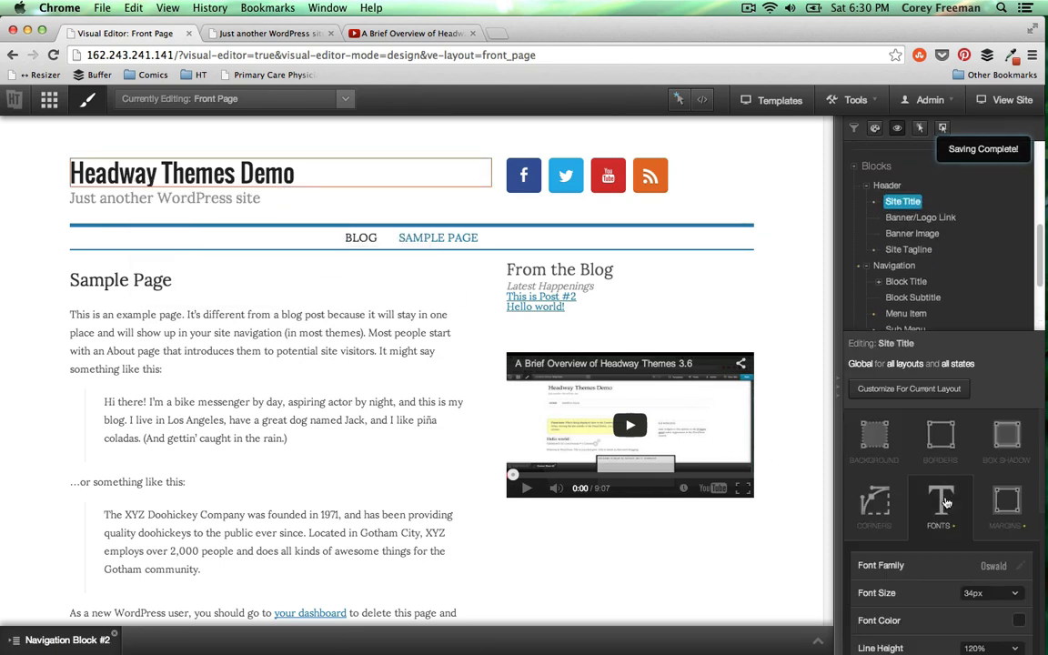
click(1021, 621)
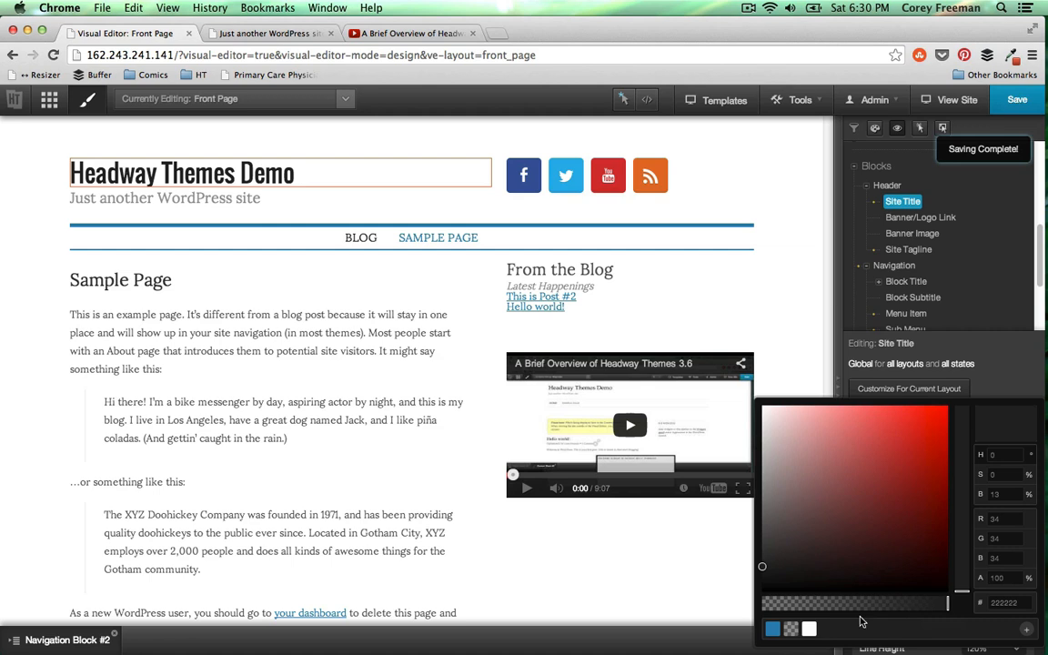
click(773, 630)
click(401, 403)
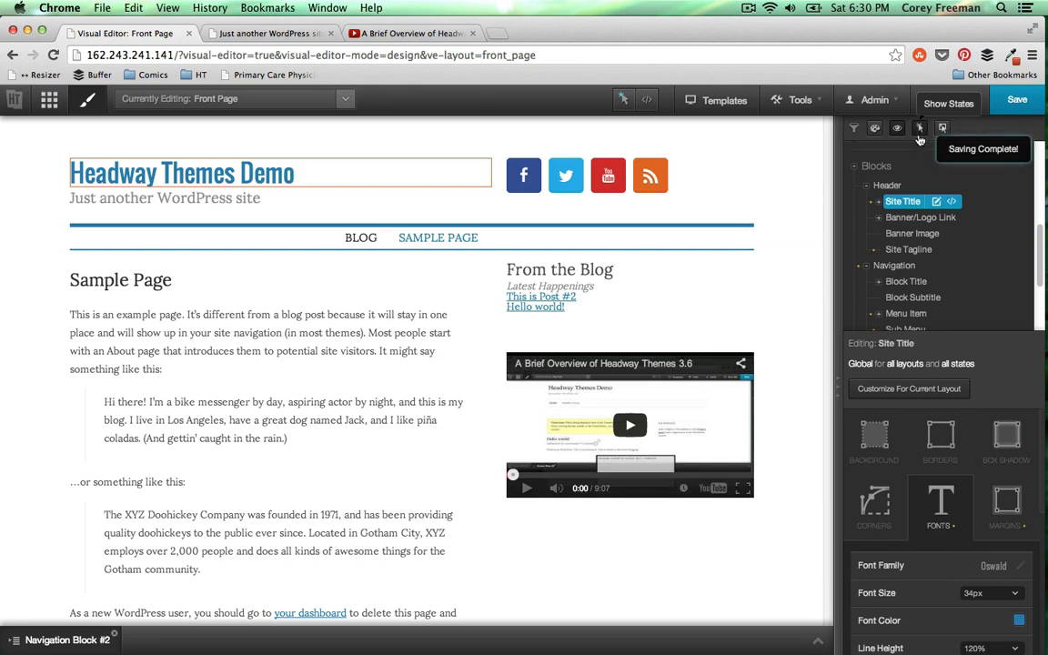
Expand the Site Title's states, select its Hover state for editing, and turn off the inspector
click(879, 202)
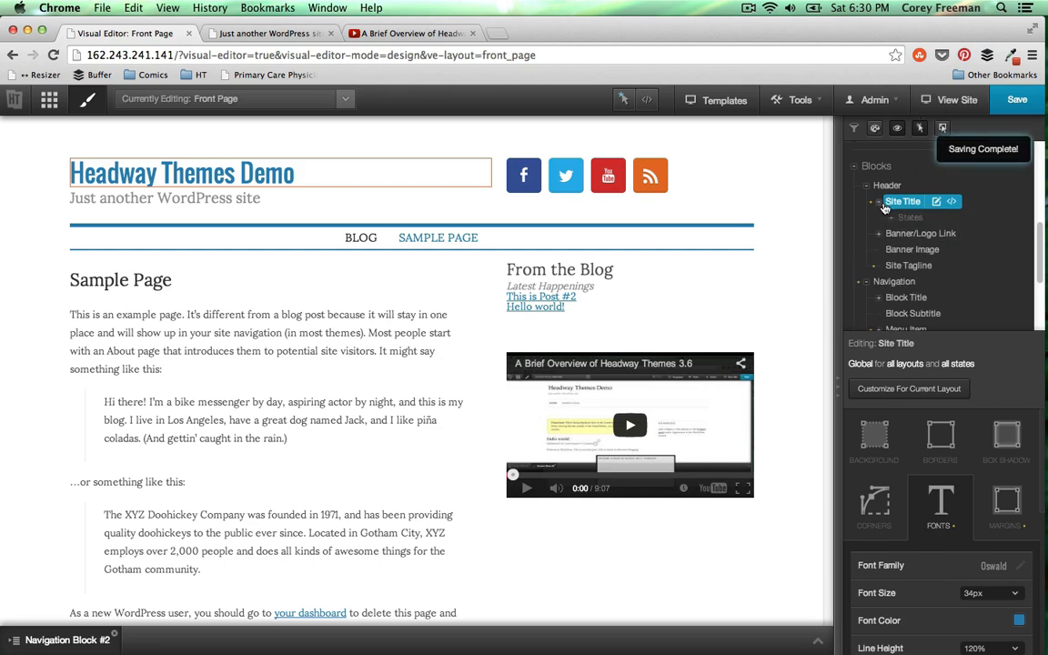
click(892, 219)
click(915, 236)
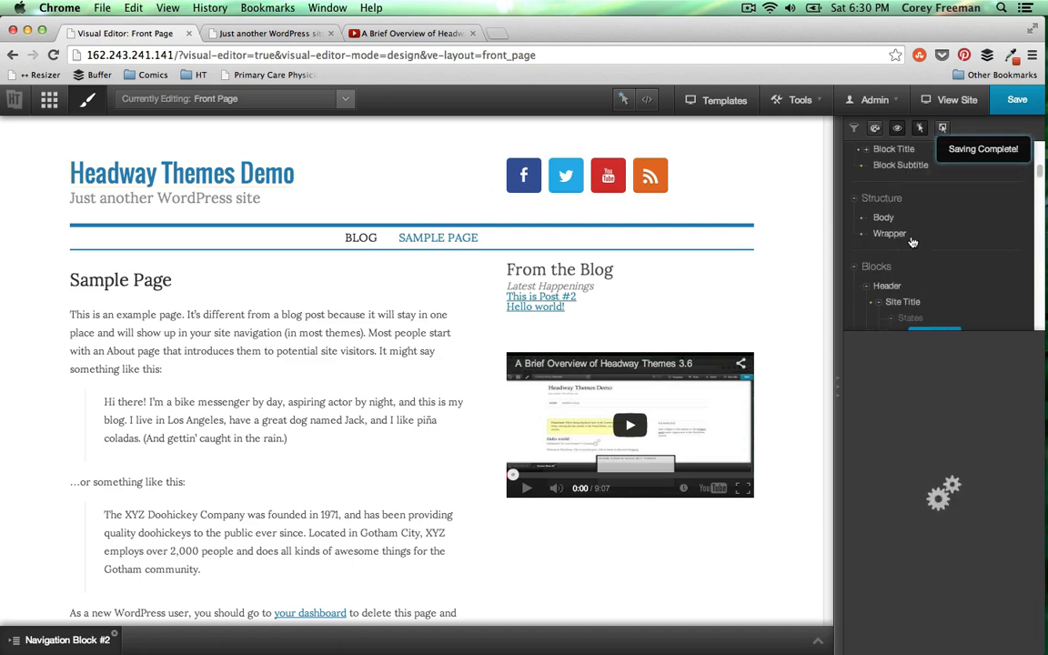
scroll(926, 248, down, 5)
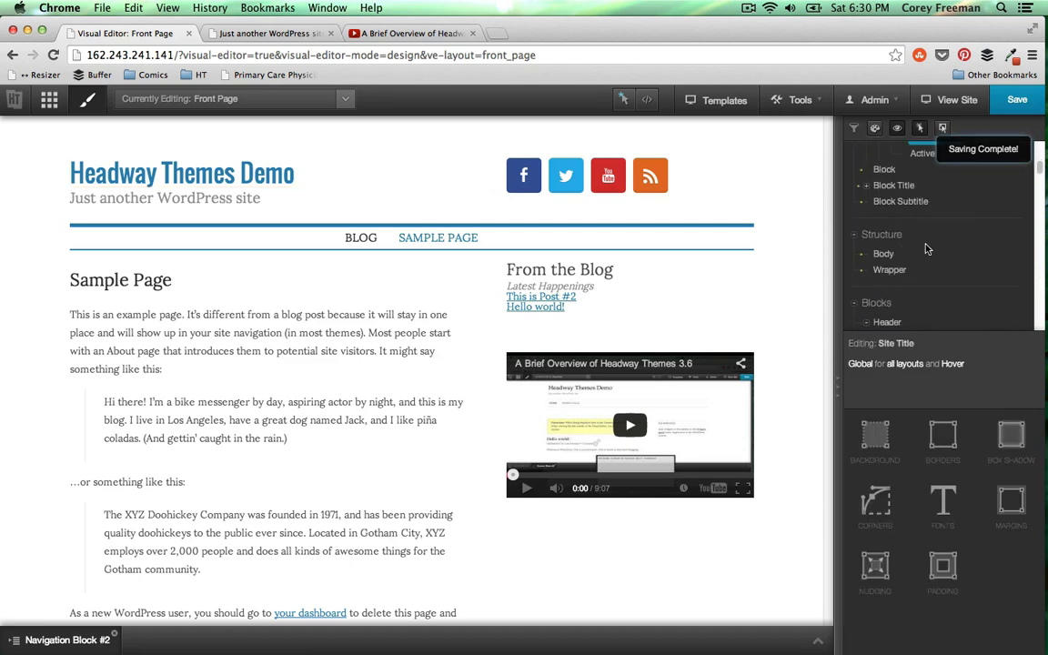
click(628, 106)
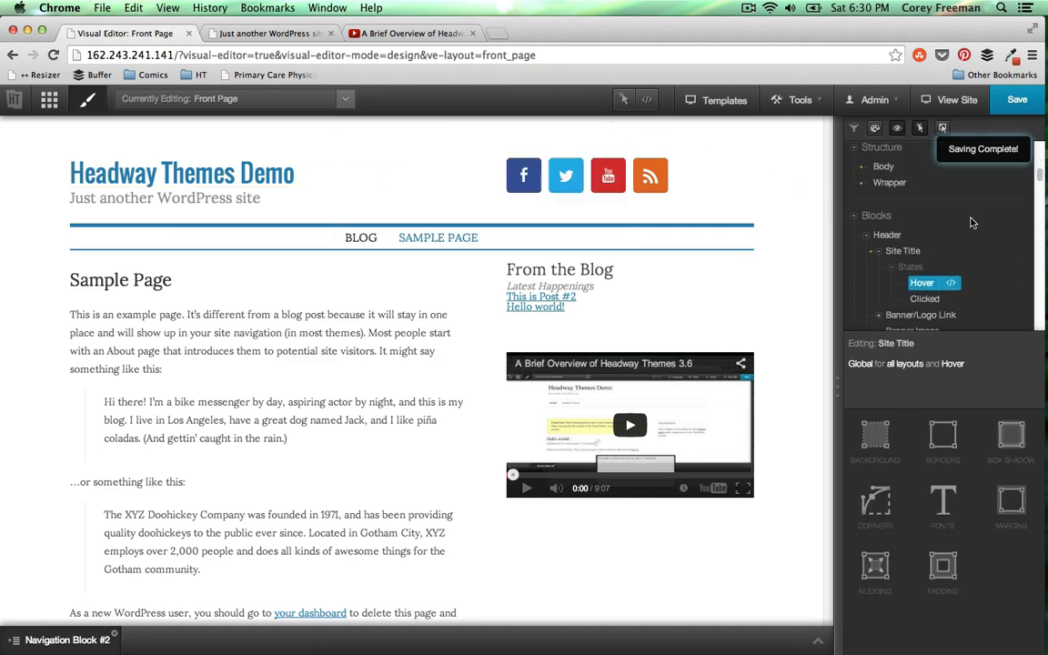
scroll(963, 234, down, 5)
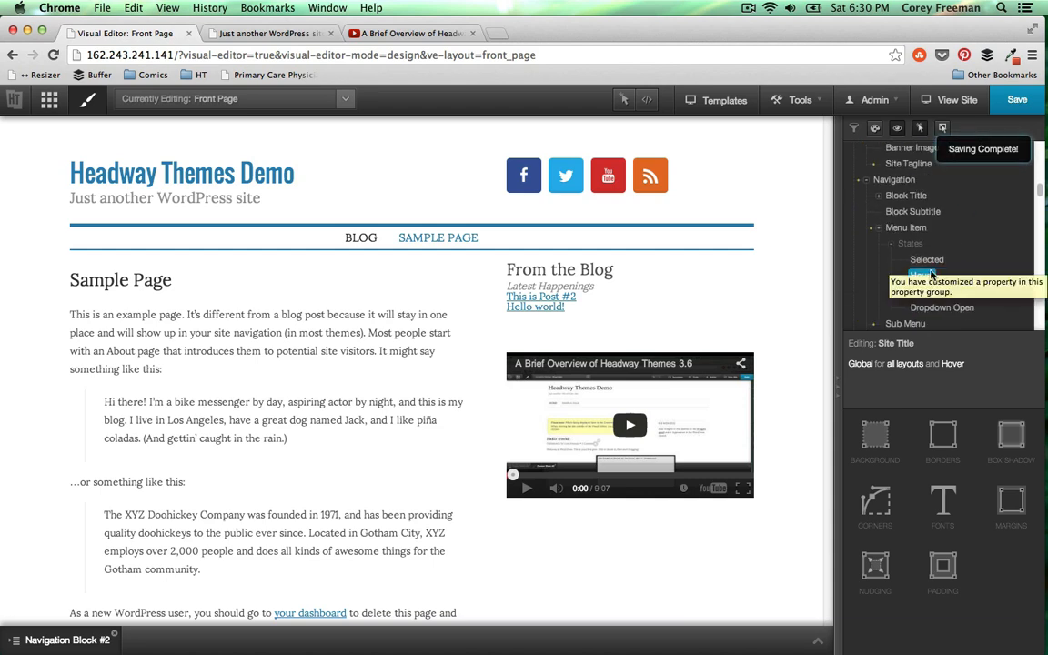
scroll(903, 264, down, 5)
scroll(903, 267, up, 5)
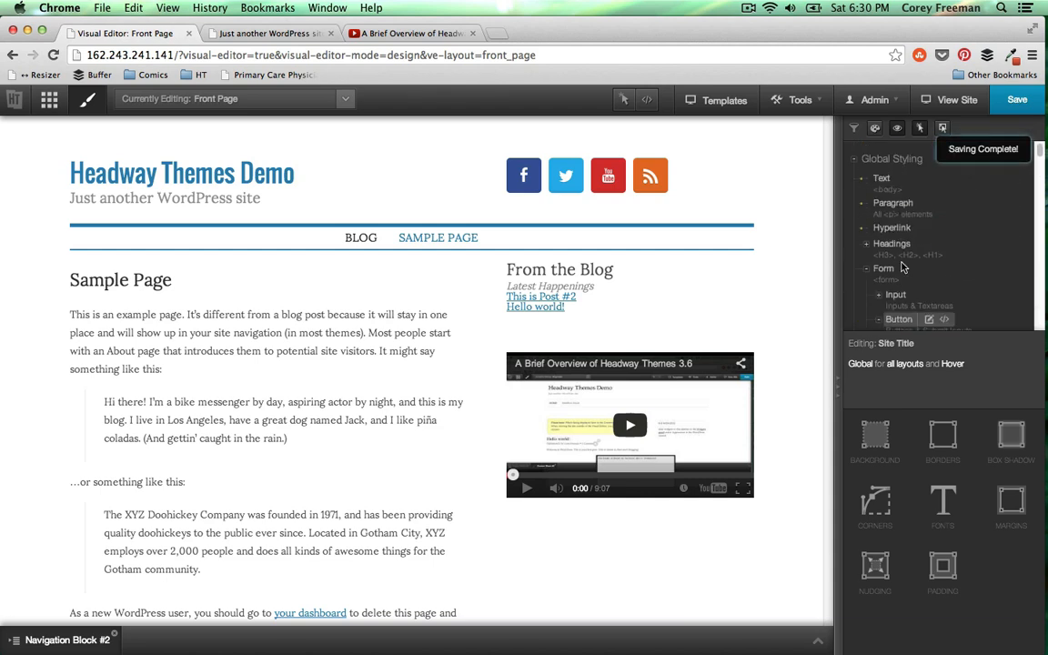
scroll(889, 238, down, 5)
scroll(889, 237, down, 5)
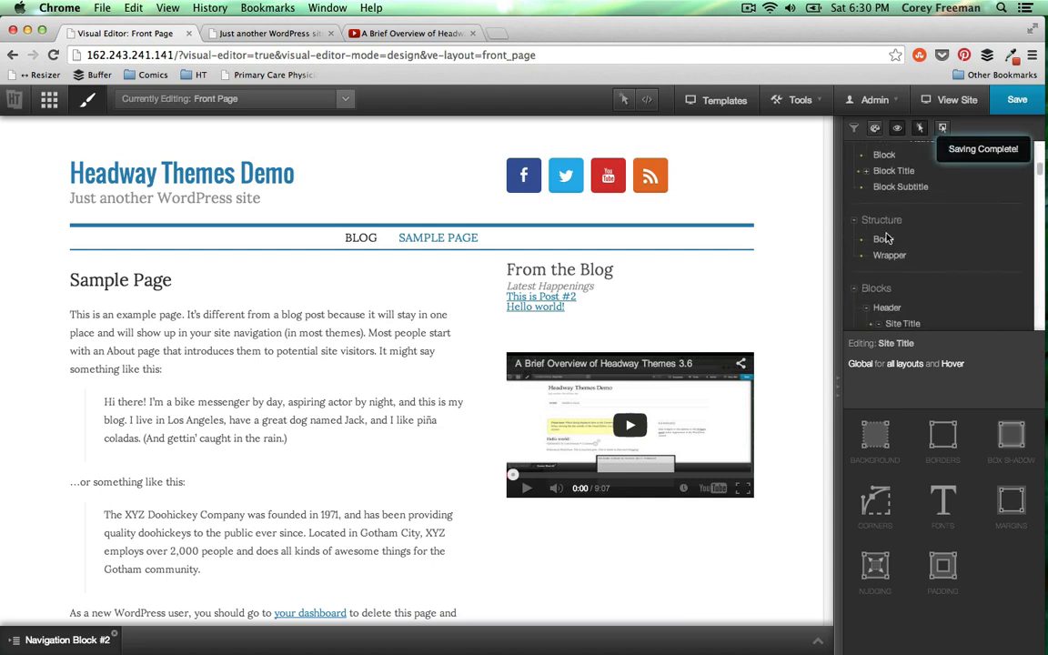
click(924, 238)
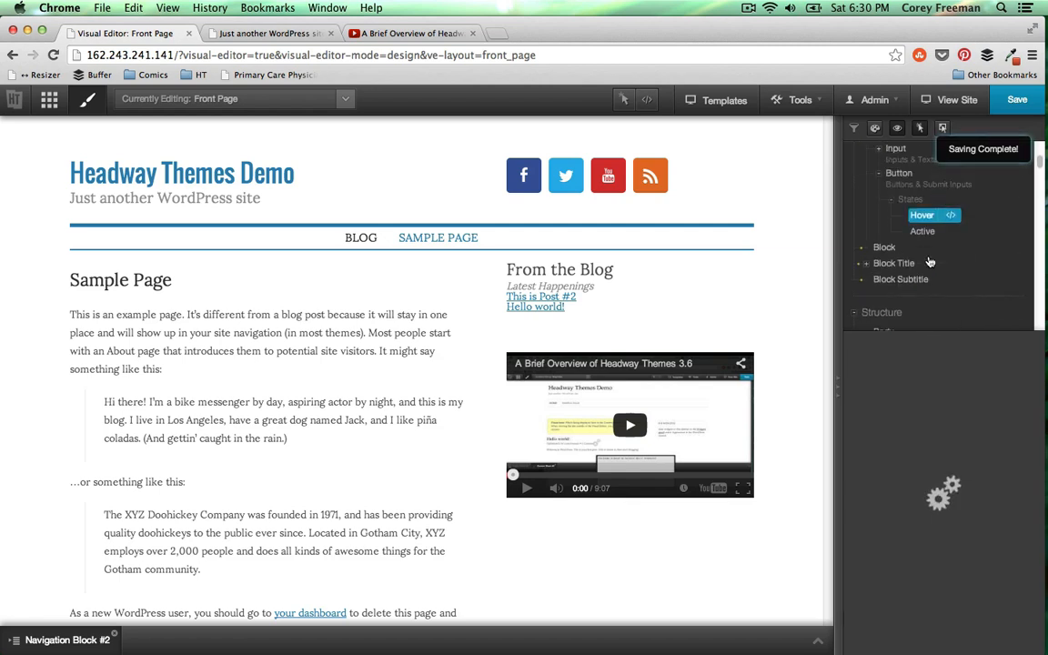
Set the font color of the Site Title's hover state to black (000000) and save the changes
scroll(928, 264, down, 5)
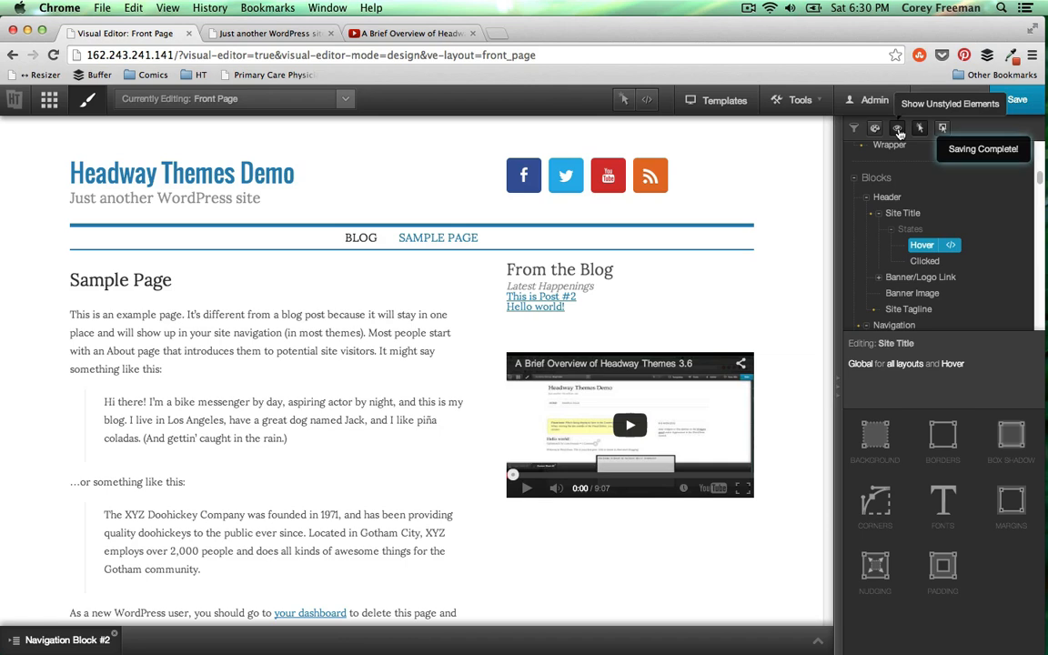
scroll(937, 273, down, 3)
click(944, 510)
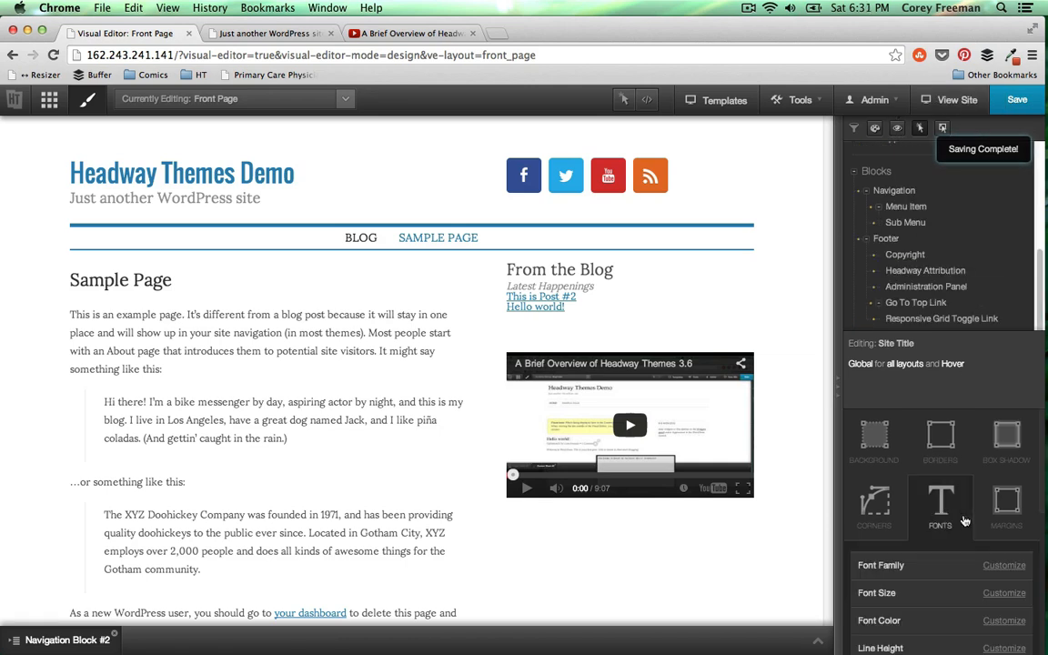
scroll(992, 569, down, 2)
click(995, 561)
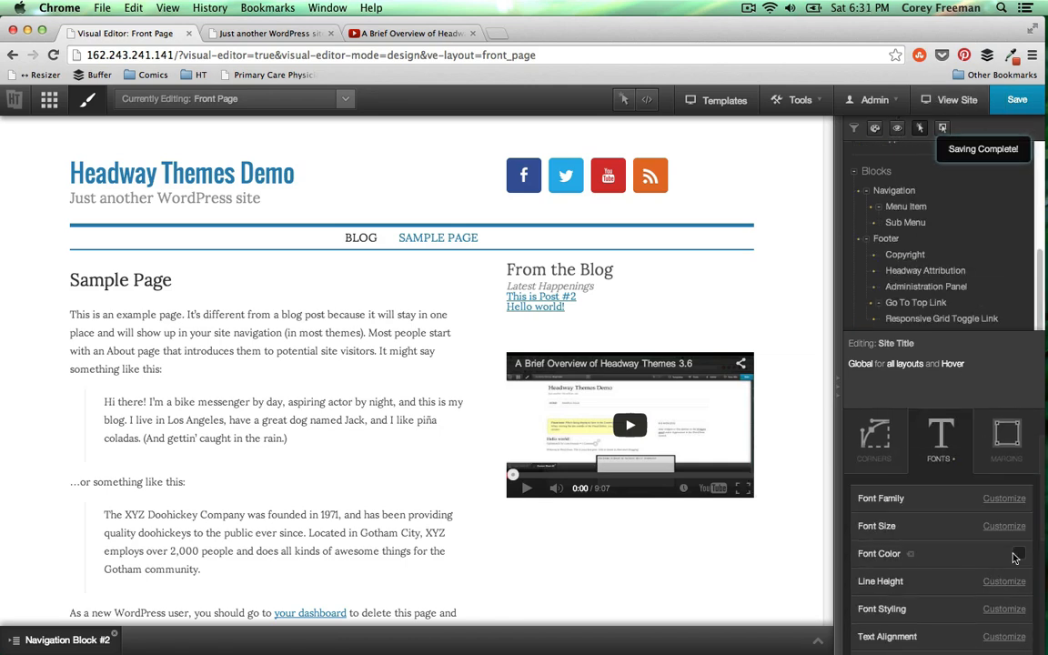
click(1017, 558)
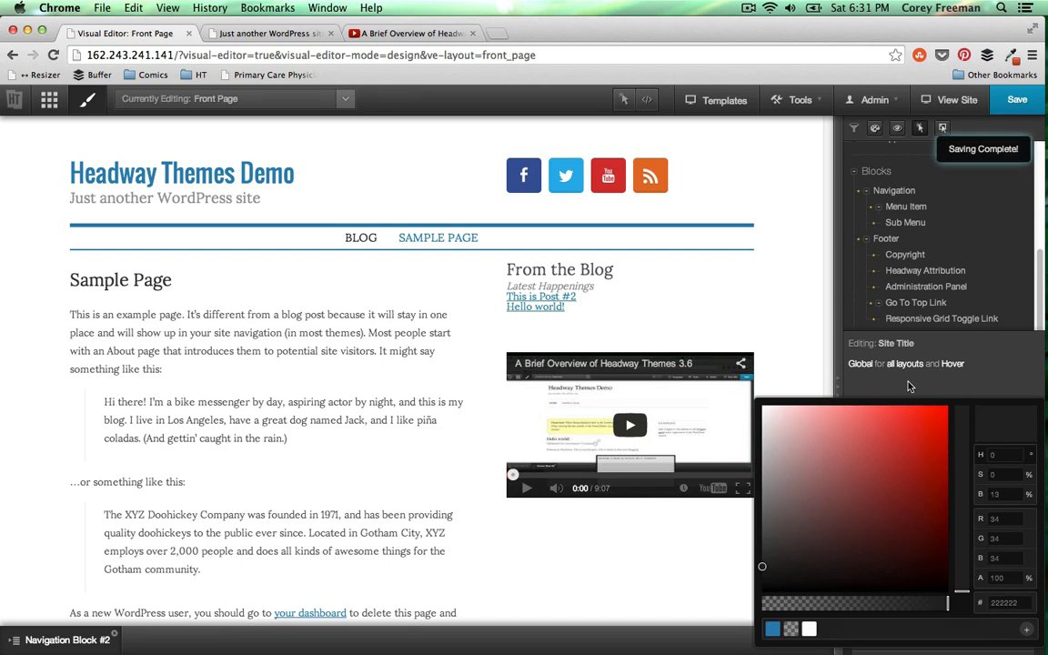
click(908, 387)
scroll(980, 456, down, 2)
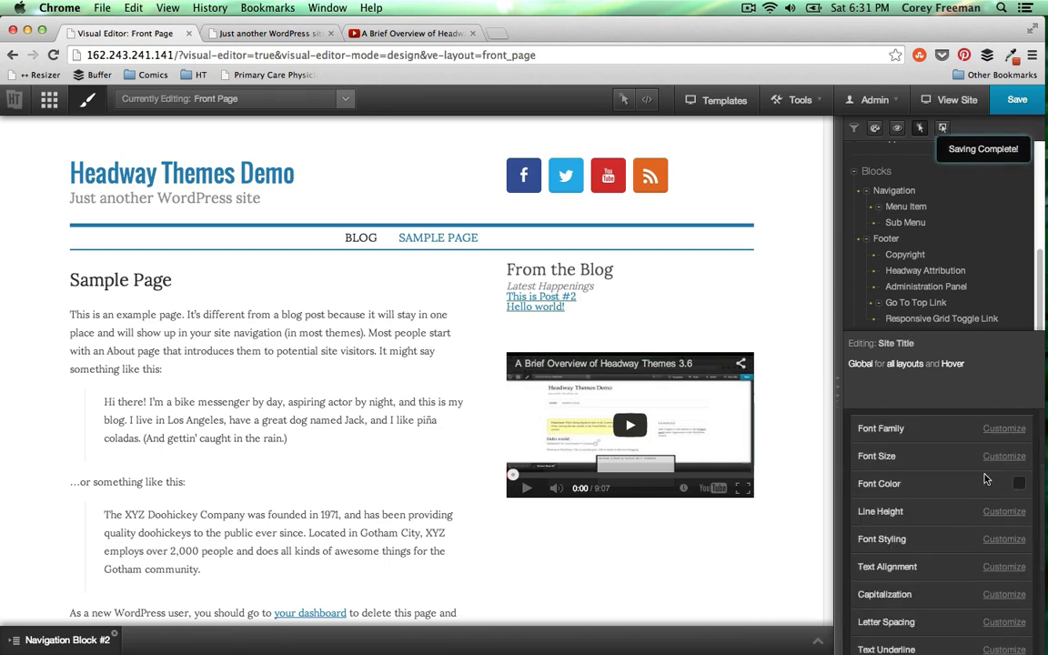
click(1019, 479)
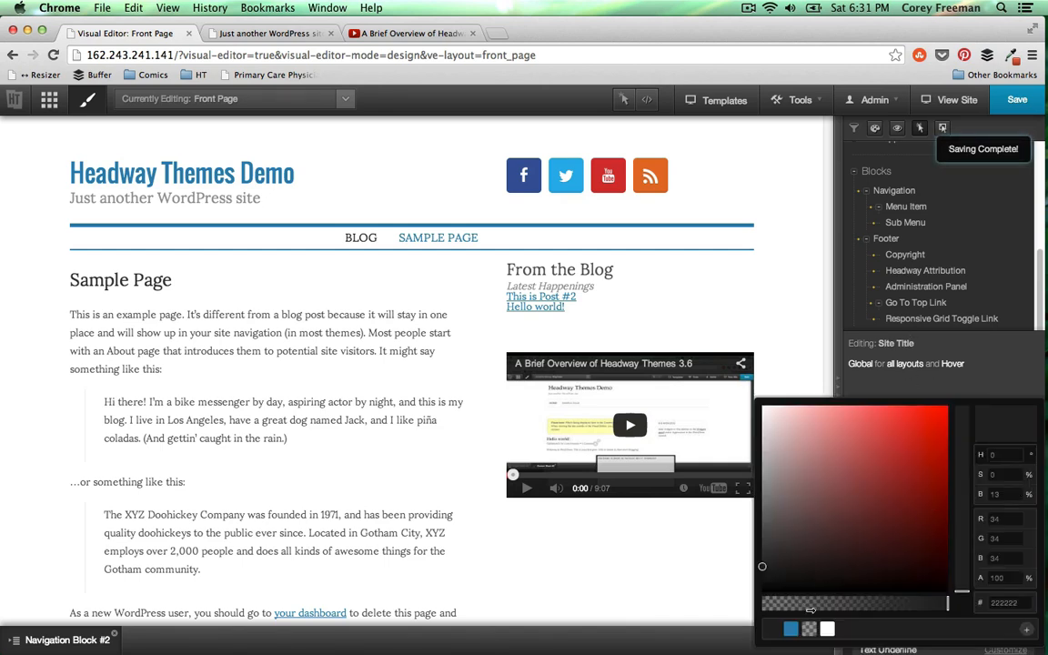
drag(776, 529, 757, 600)
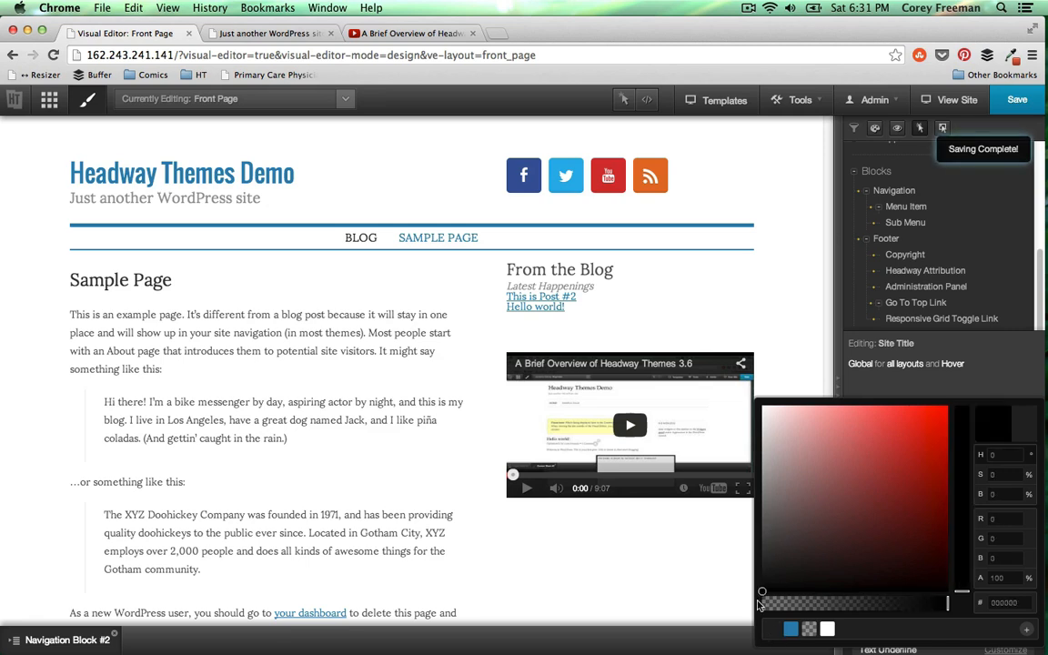
click(706, 595)
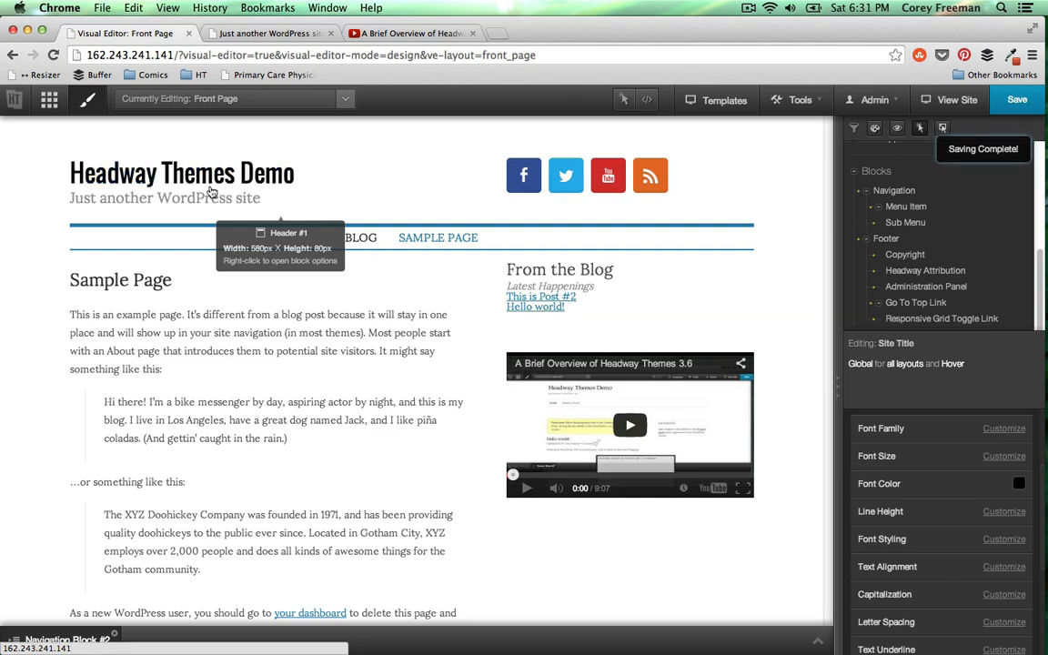
click(1017, 102)
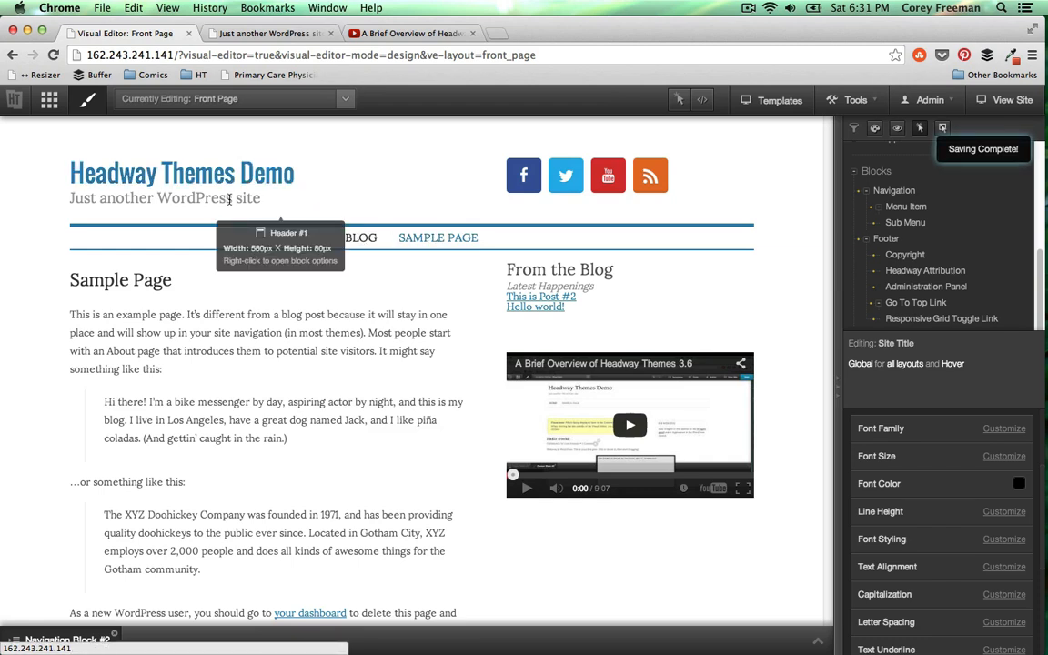
Set the font color of the global Text element to black and save the changes
scroll(937, 270, up, 5)
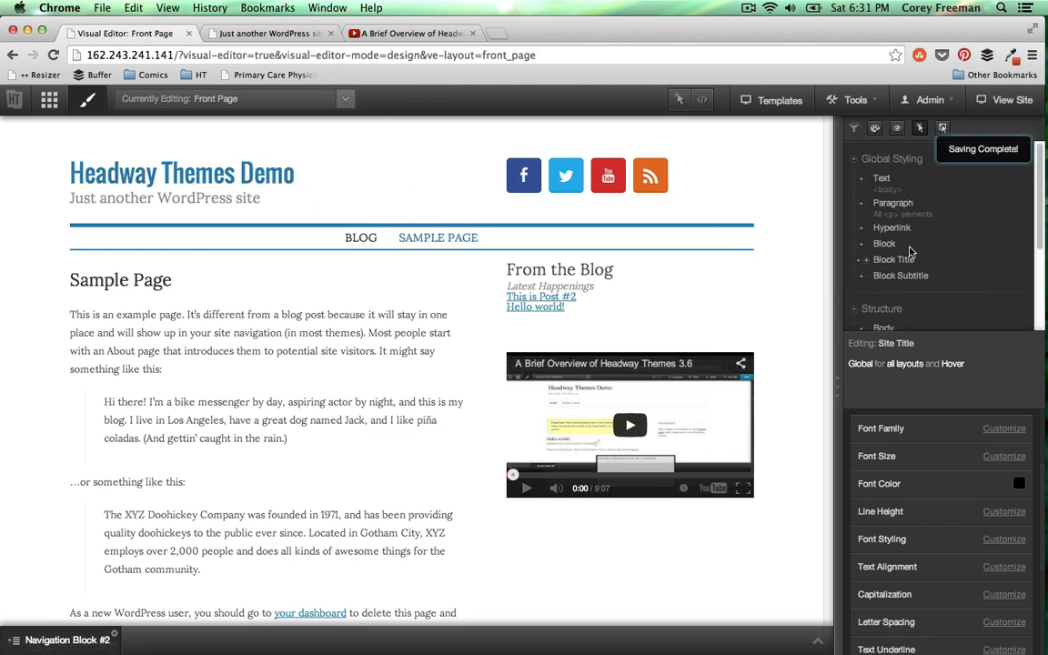
click(880, 182)
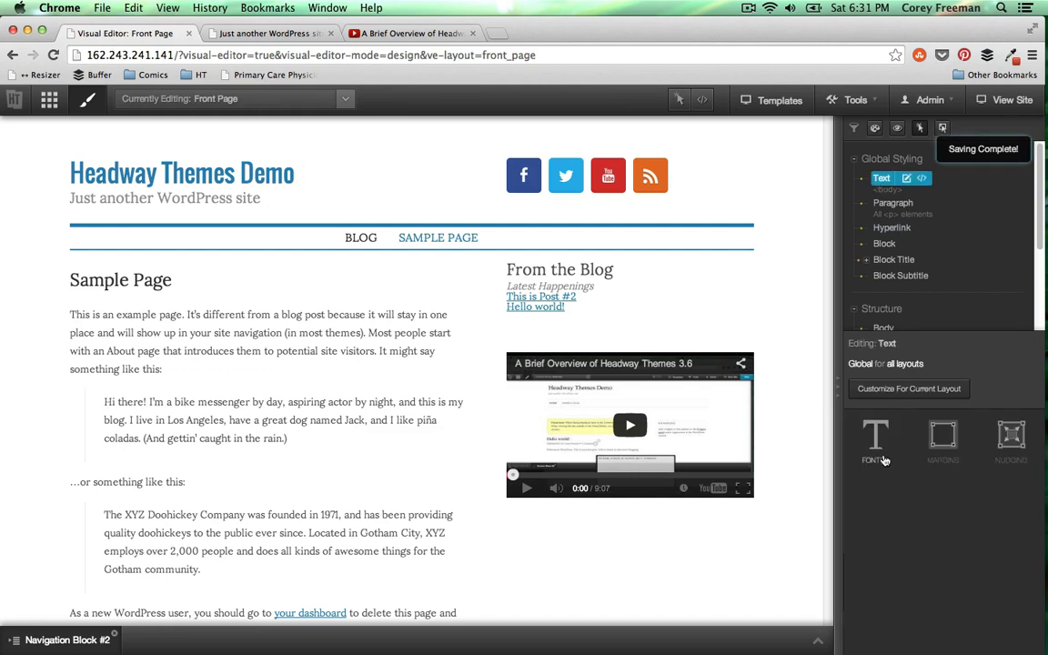
click(880, 455)
click(1020, 557)
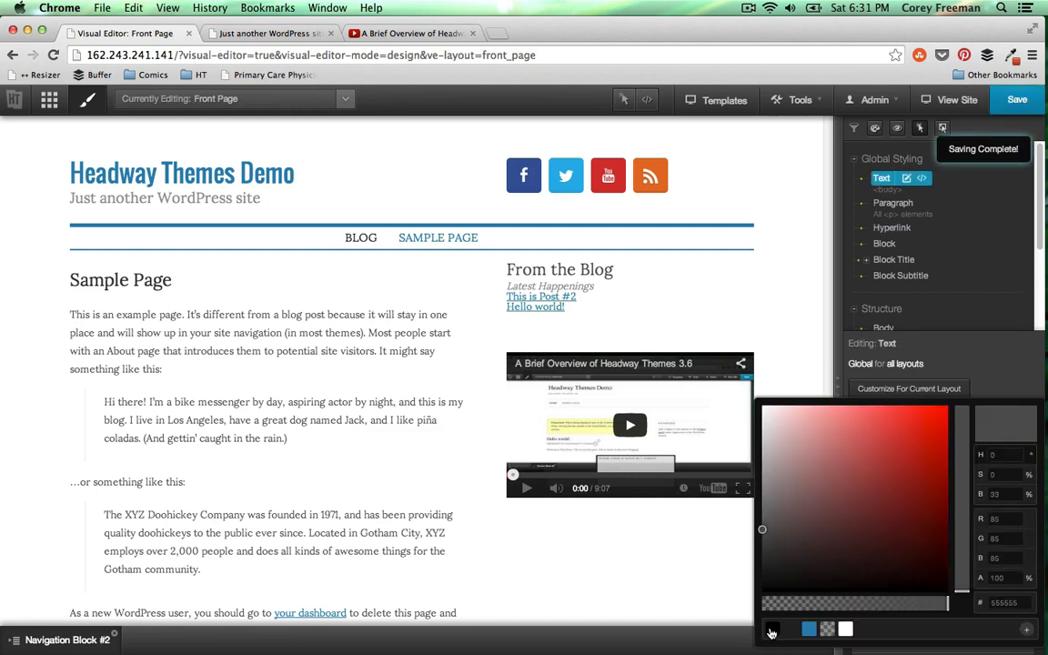
click(772, 629)
drag(801, 475, 718, 613)
click(371, 457)
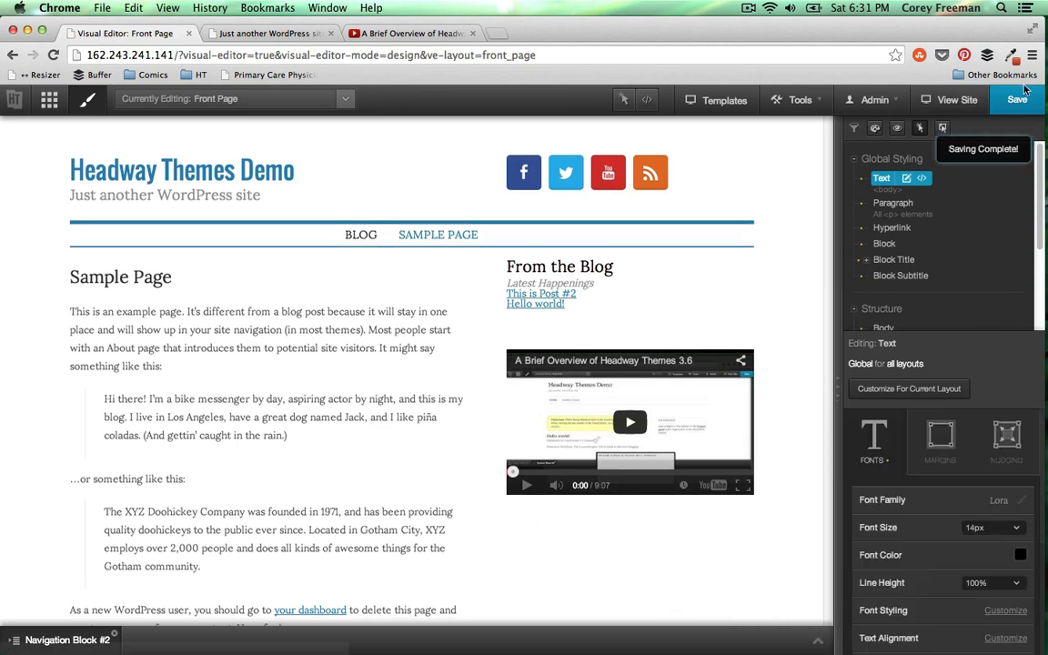
key(super+s)
Reload the live site and open its Blog page to check the styled navigation and the site title's hover color
click(243, 32)
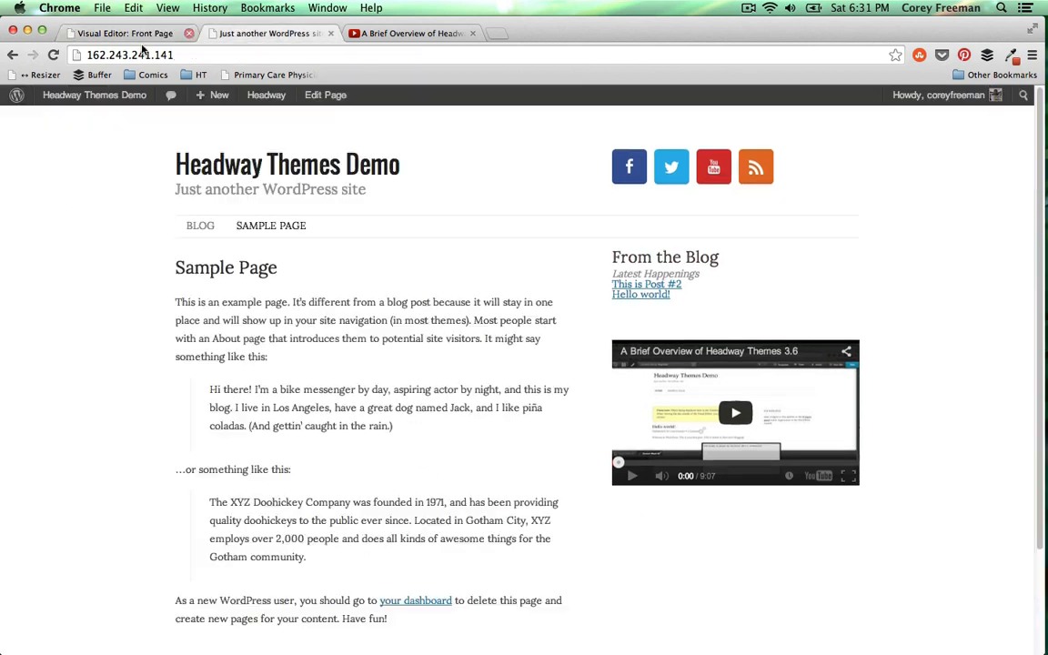
click(53, 56)
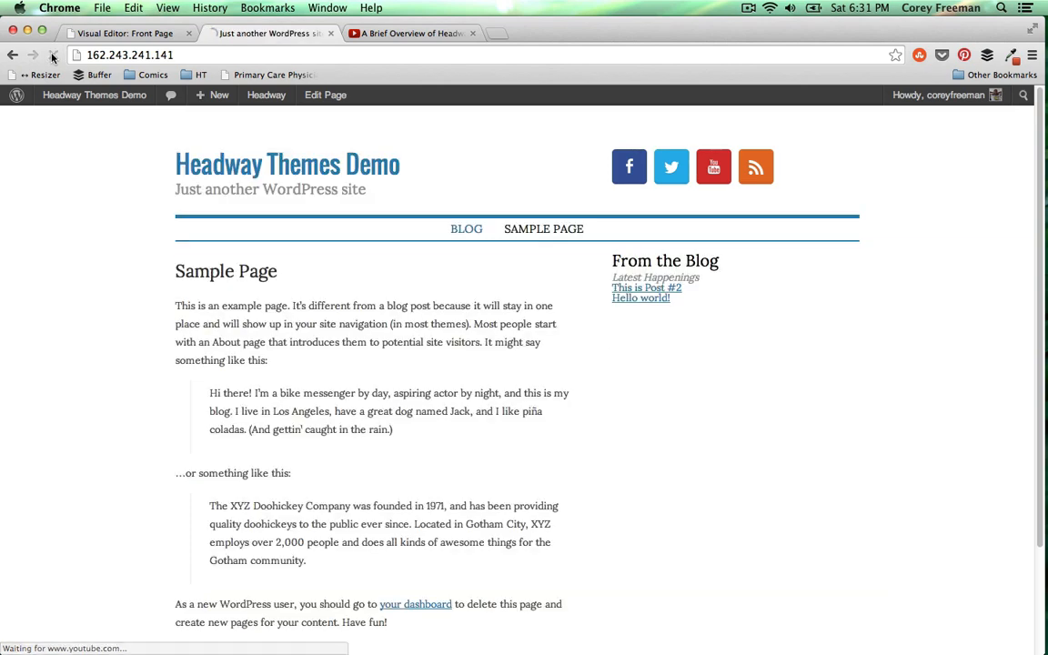
click(135, 38)
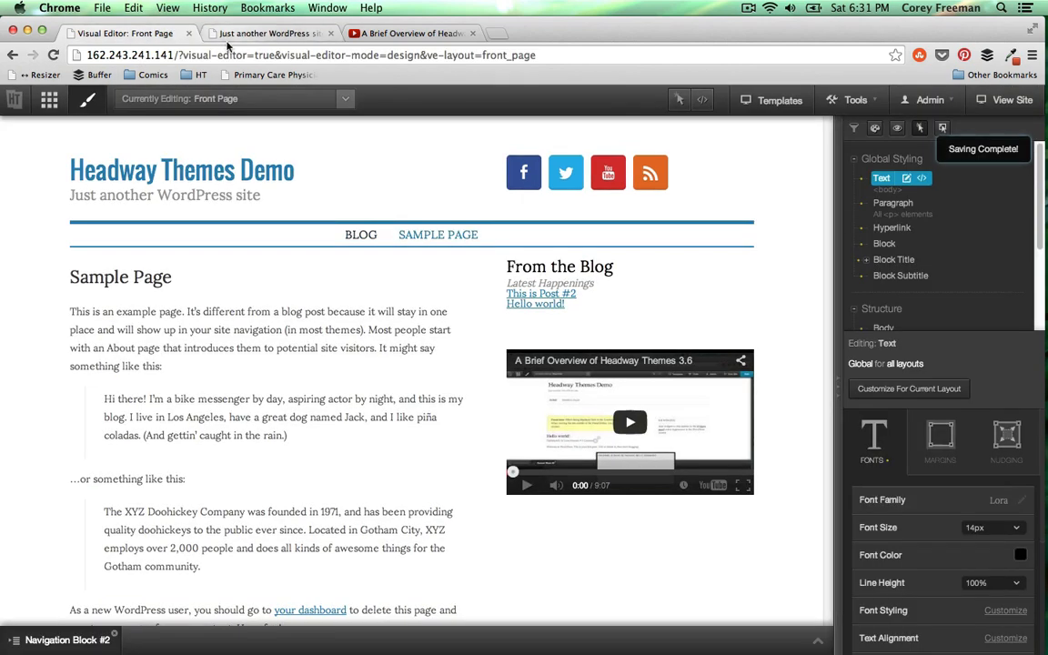
click(256, 35)
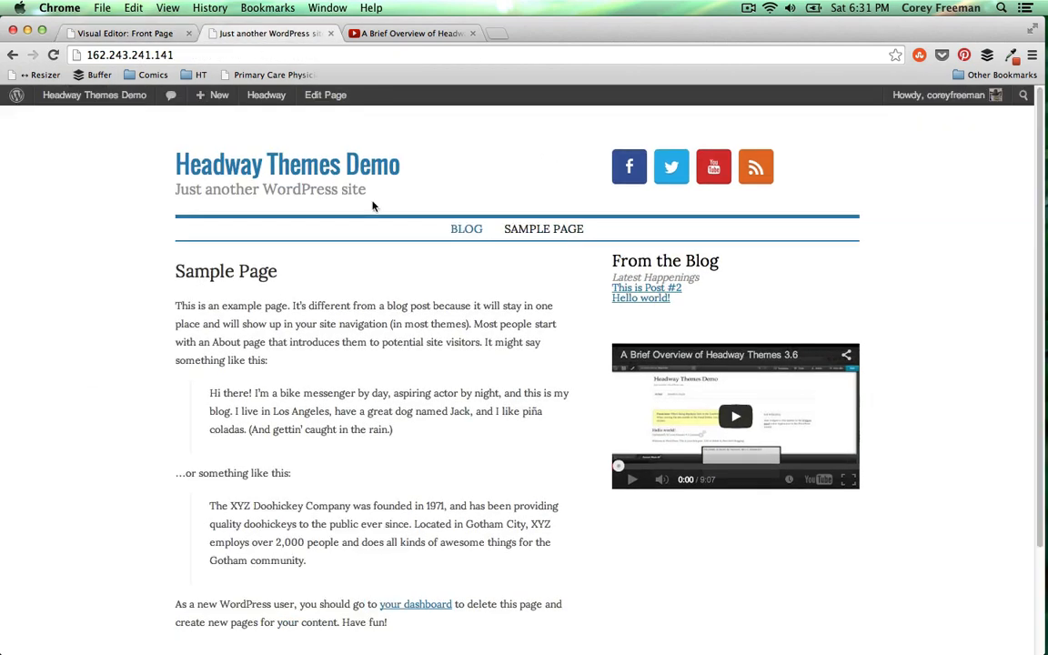
click(484, 236)
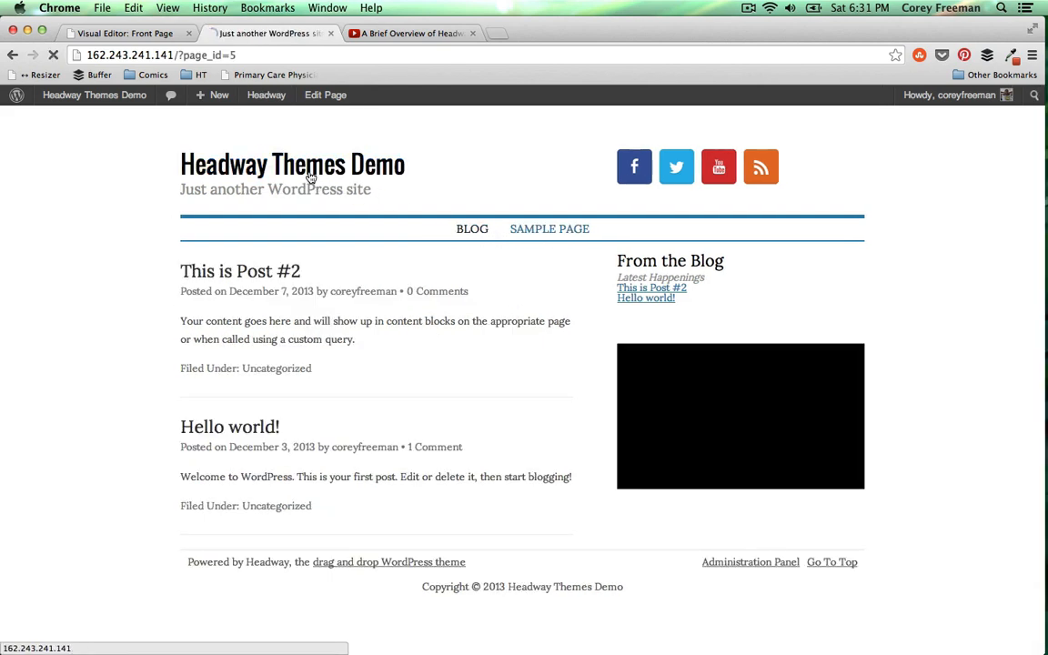
In the visual editor's footer block options, disable the admin link and Go To Top link, hide the Headway attribution, and collapse the options
click(127, 34)
scroll(152, 185, down, 4)
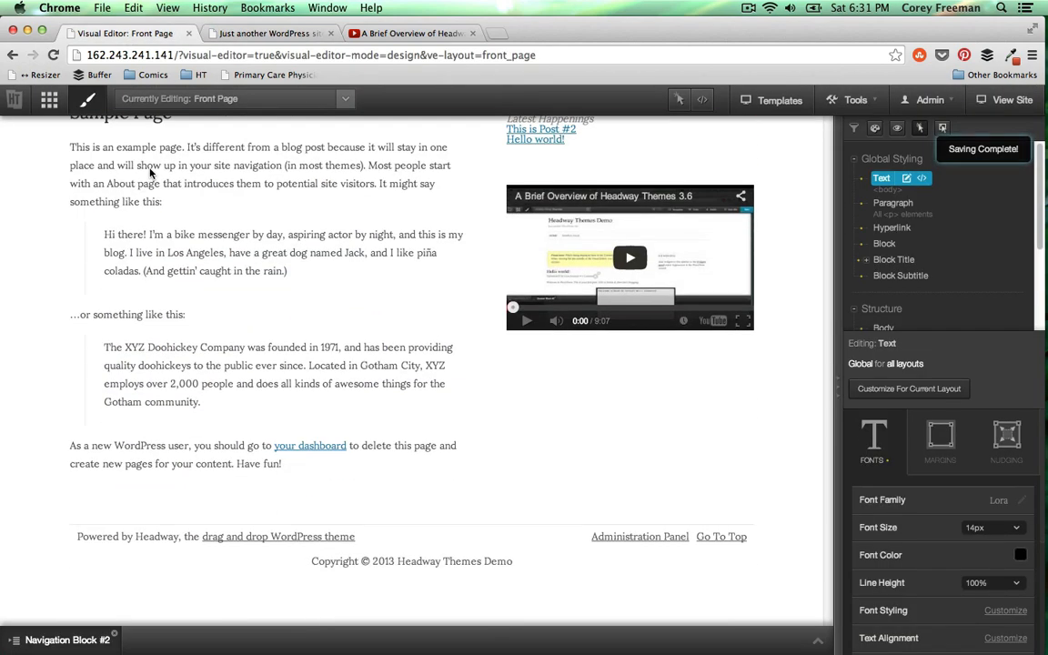
right_click(525, 550)
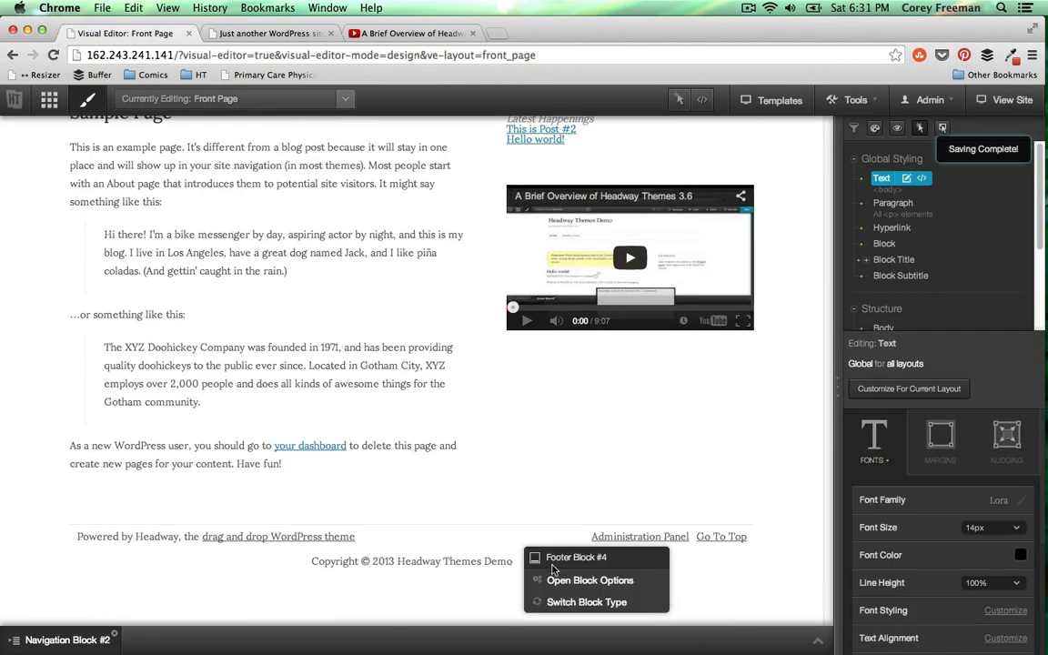
click(556, 580)
scroll(501, 428, down, 4)
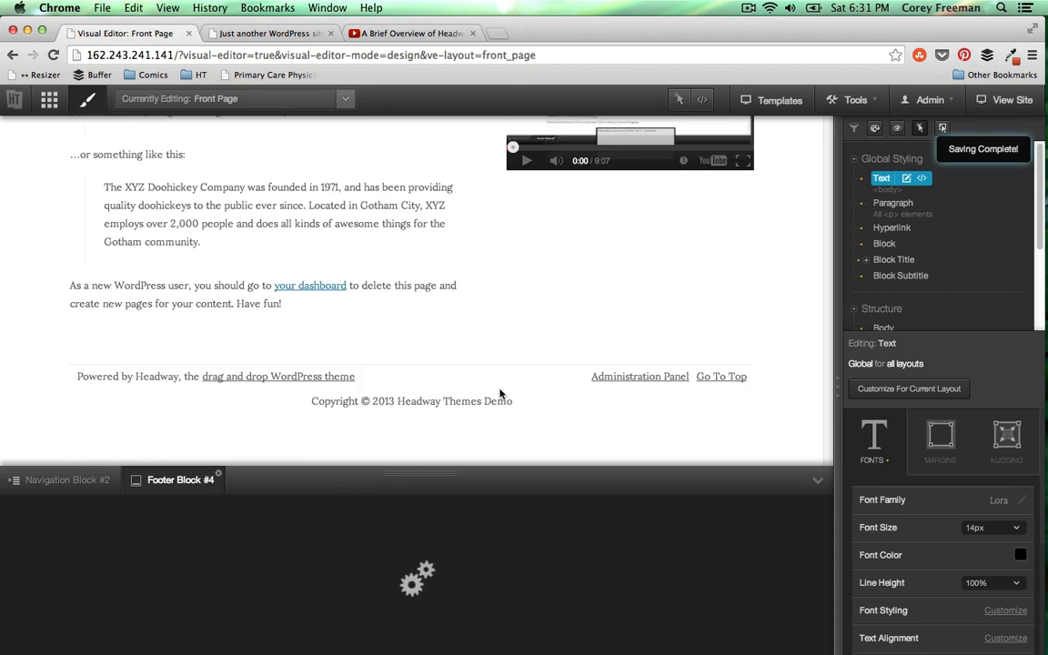
click(271, 521)
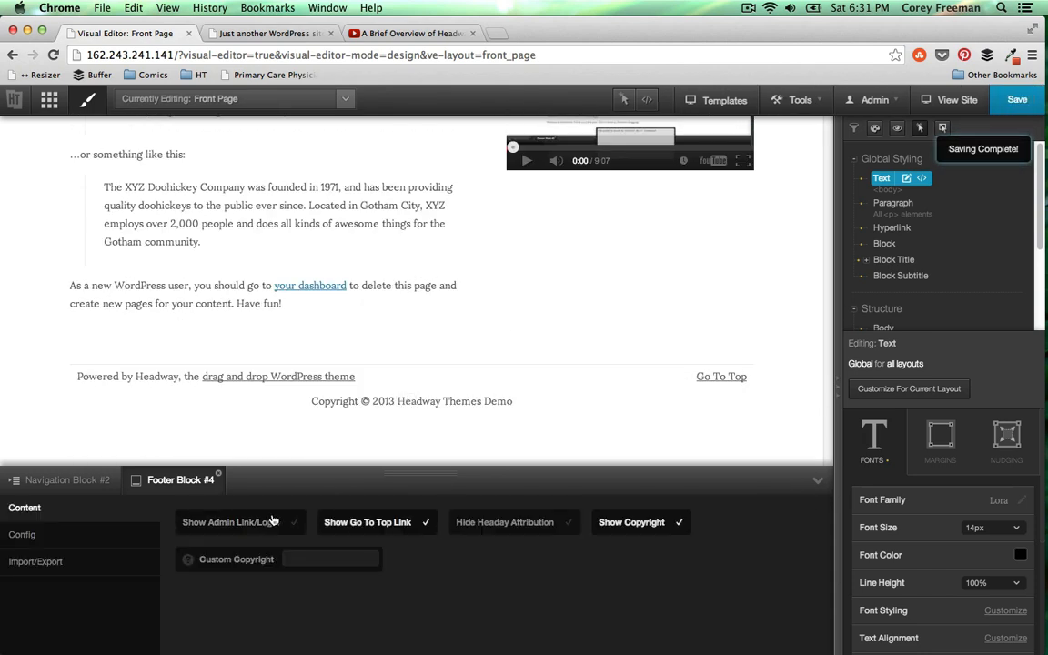
click(390, 526)
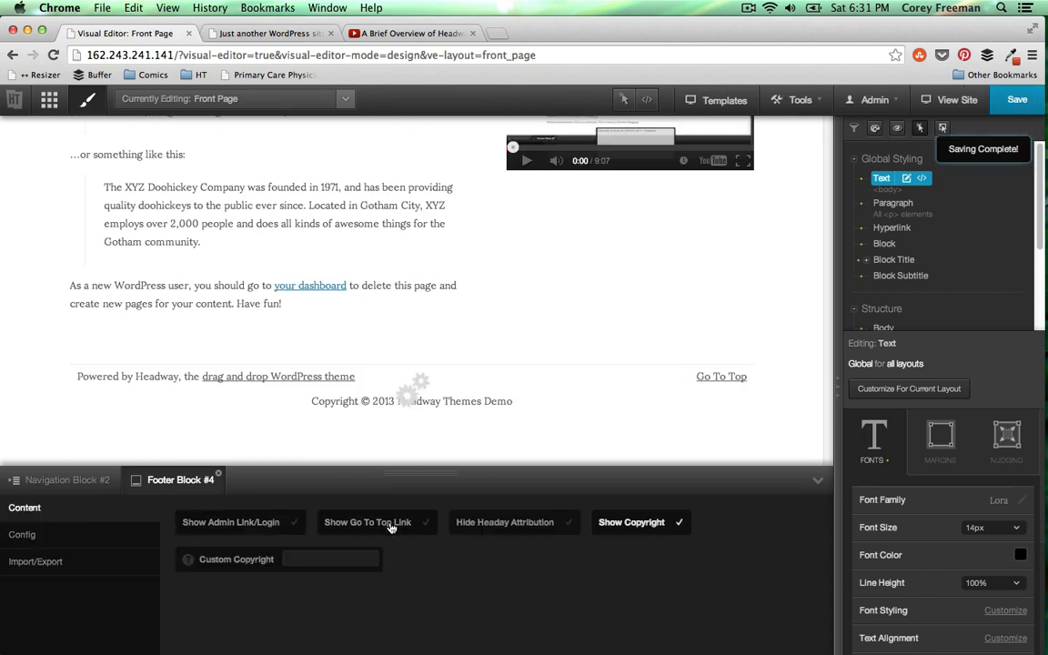
click(528, 531)
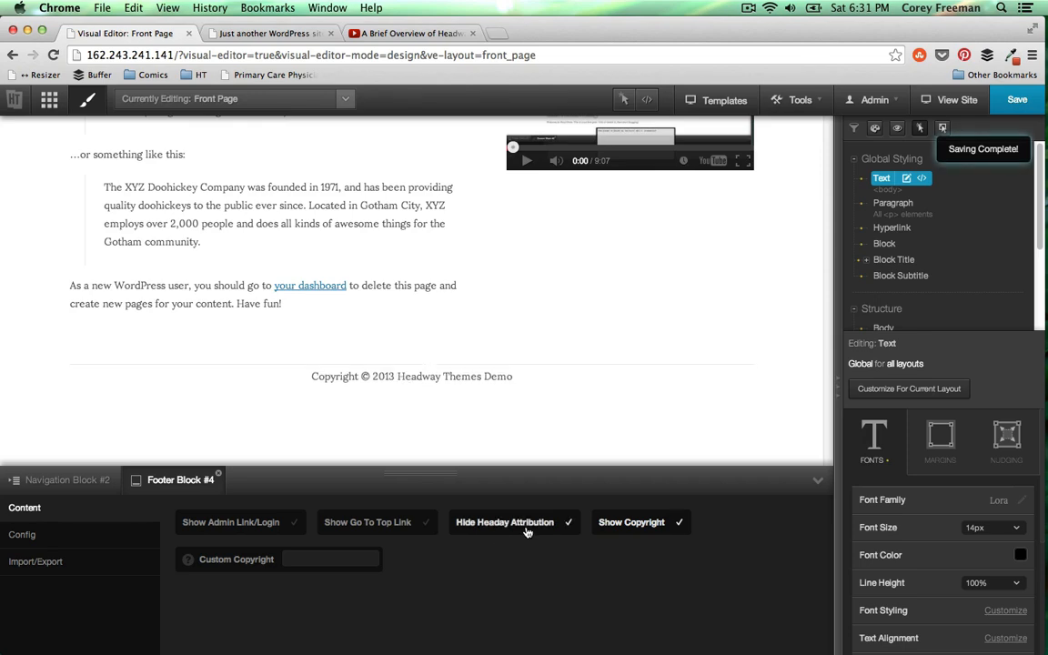
click(817, 481)
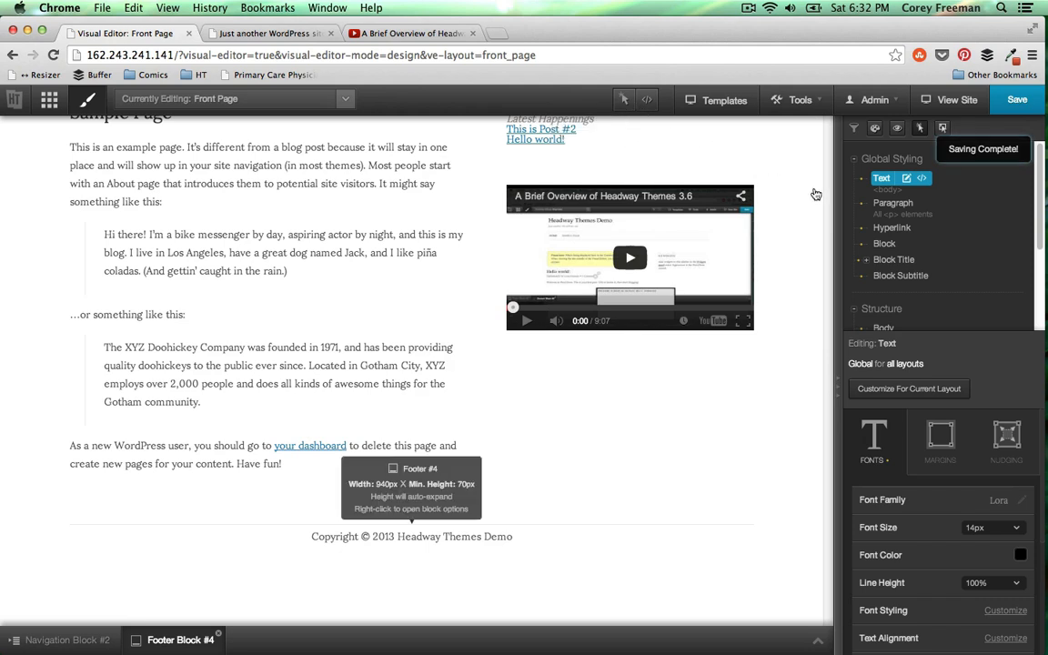
Set the Footer element's border color to the saved blue swatch
scroll(907, 264, down, 5)
scroll(907, 264, up, 3)
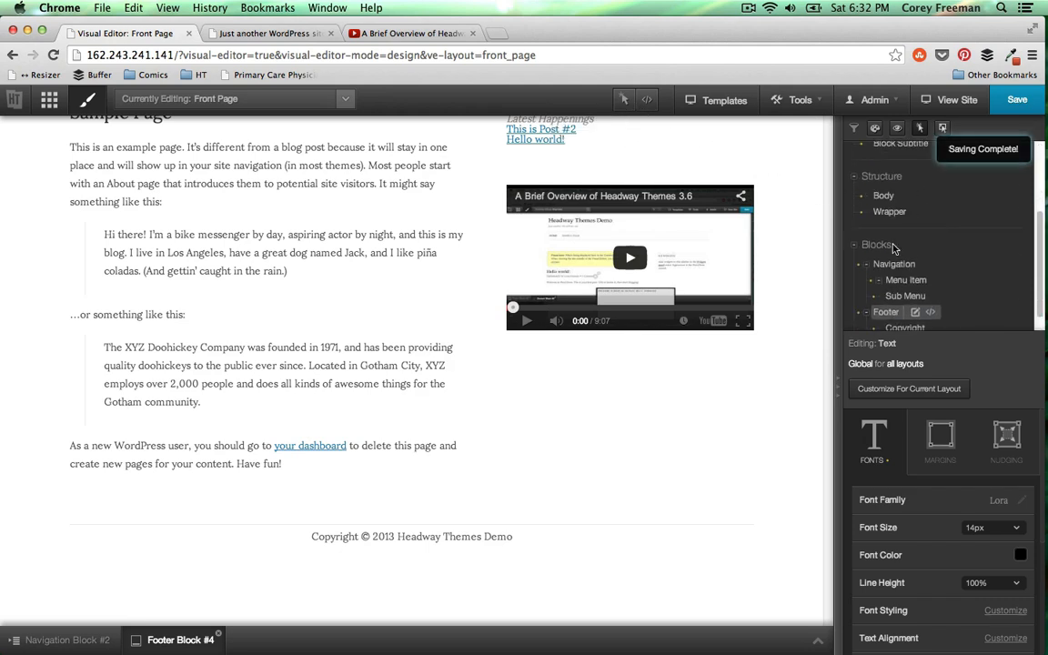
scroll(896, 262, down, 2)
click(885, 268)
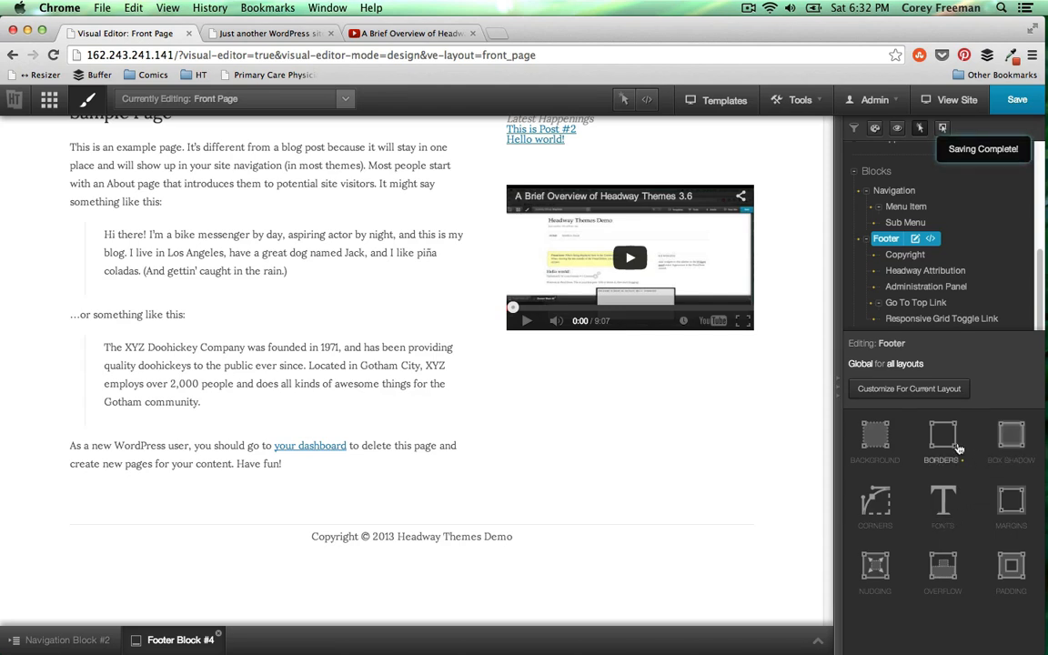
click(958, 448)
click(1019, 502)
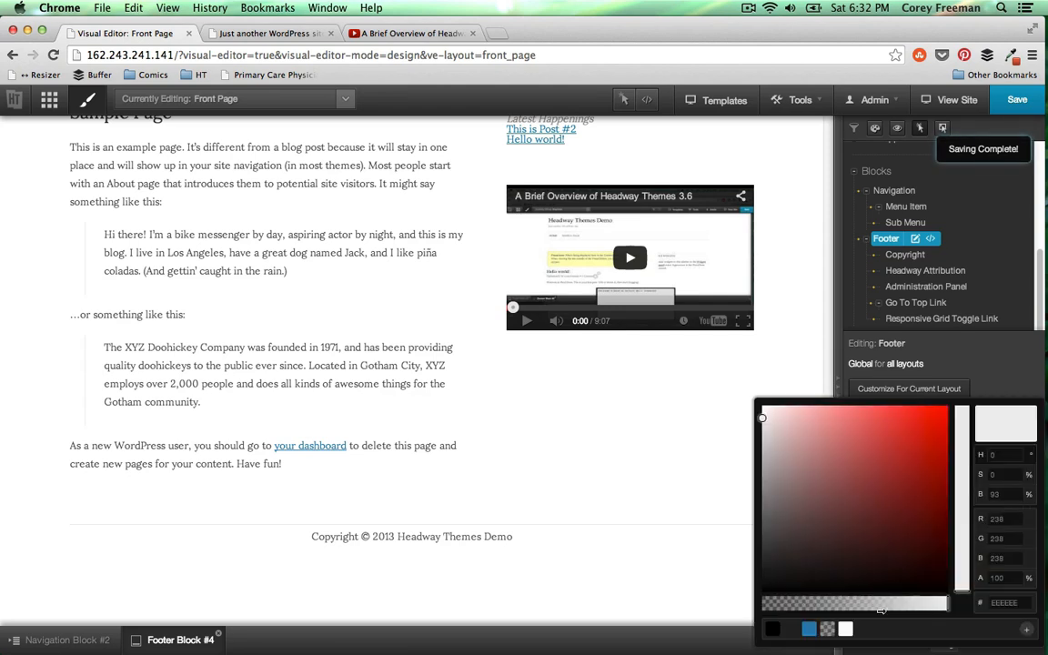
click(809, 628)
click(683, 558)
scroll(746, 560, up, 1)
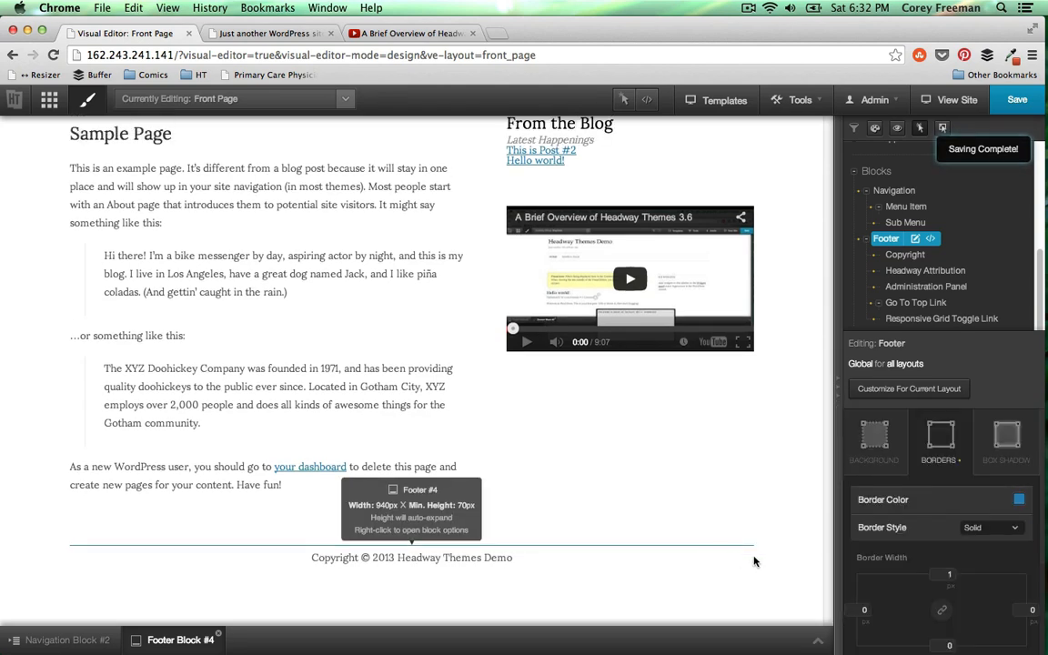
scroll(754, 561, down, 1)
Select the footer's Copyright element for editing, review the page and save the changes
click(919, 256)
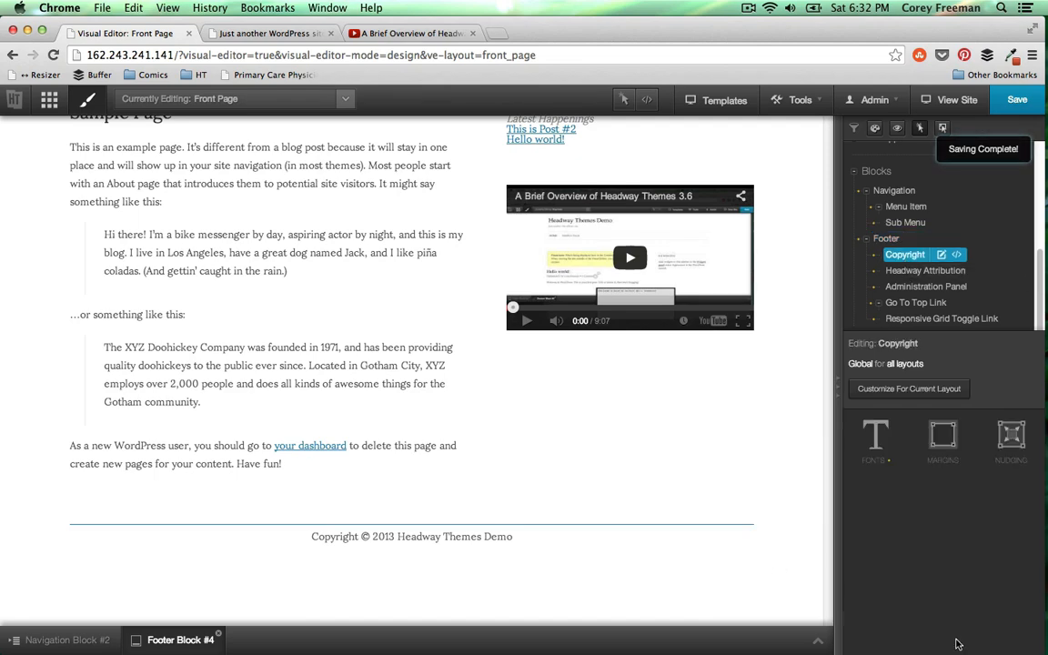
scroll(742, 492, up, 5)
scroll(744, 491, down, 5)
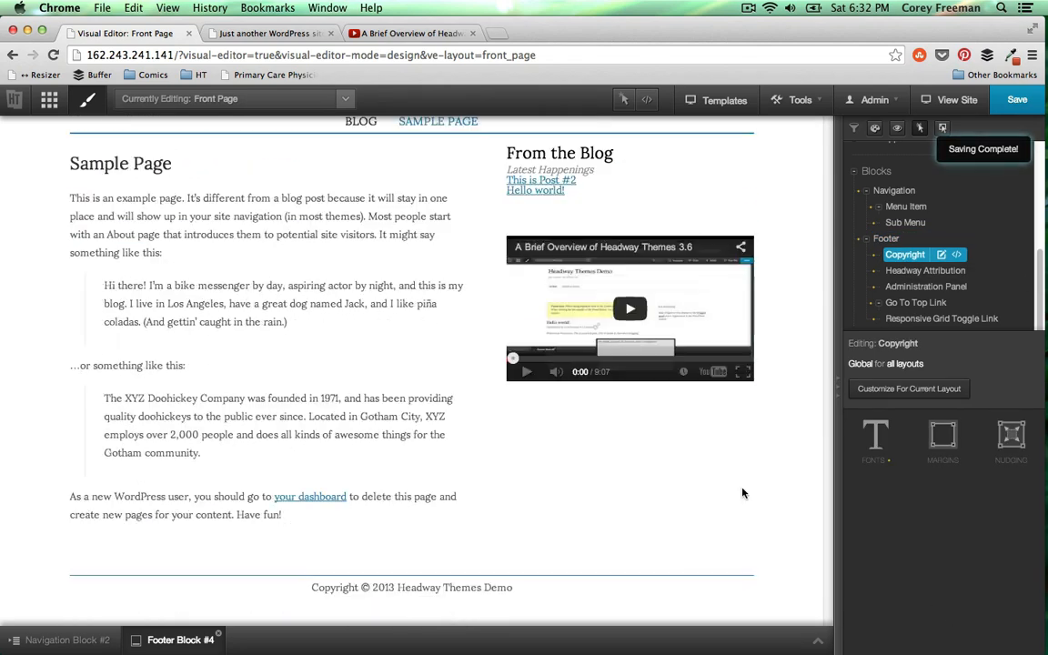
scroll(744, 491, up, 5)
click(1017, 100)
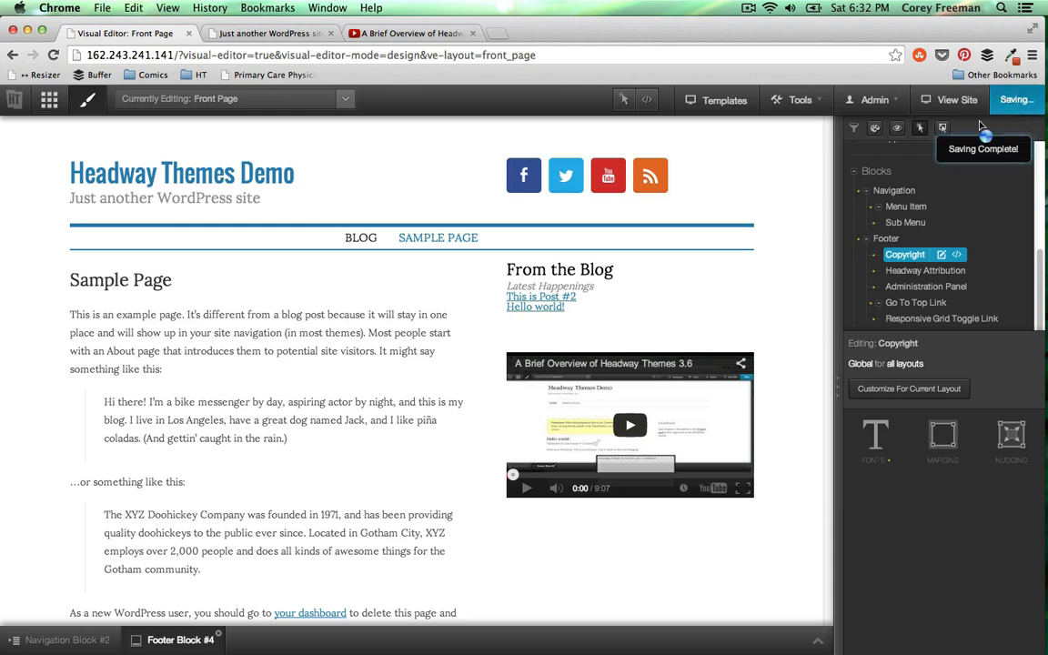
scroll(659, 491, down, 5)
scroll(660, 491, up, 5)
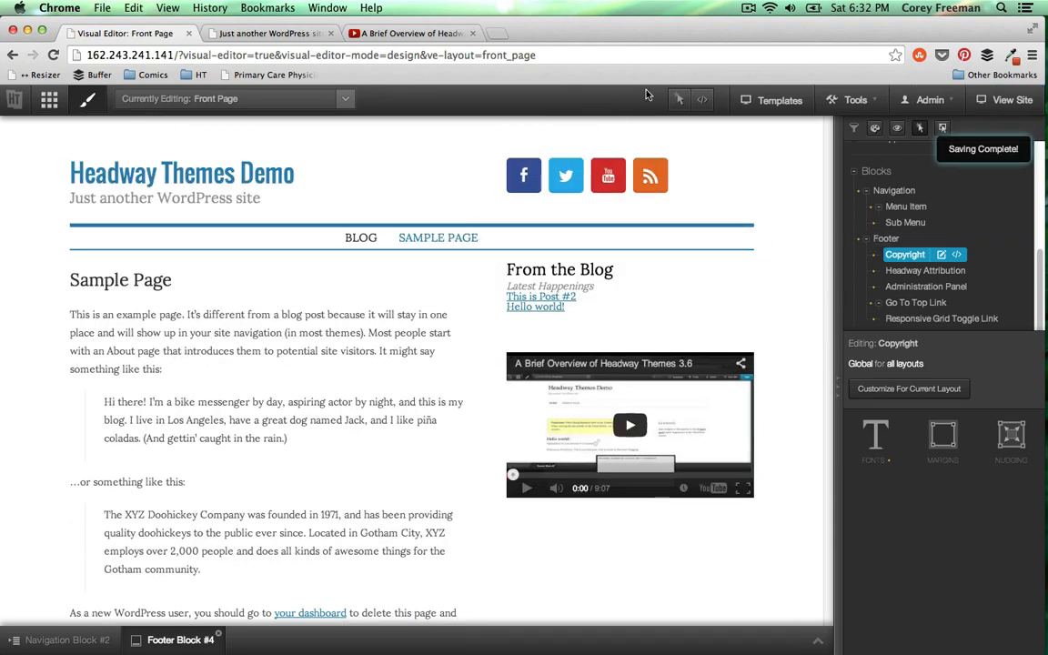
Turn on the inspector and select the Block Subtitle element, the "Latest Happenings" line, for global editing
key(ctrl+i)
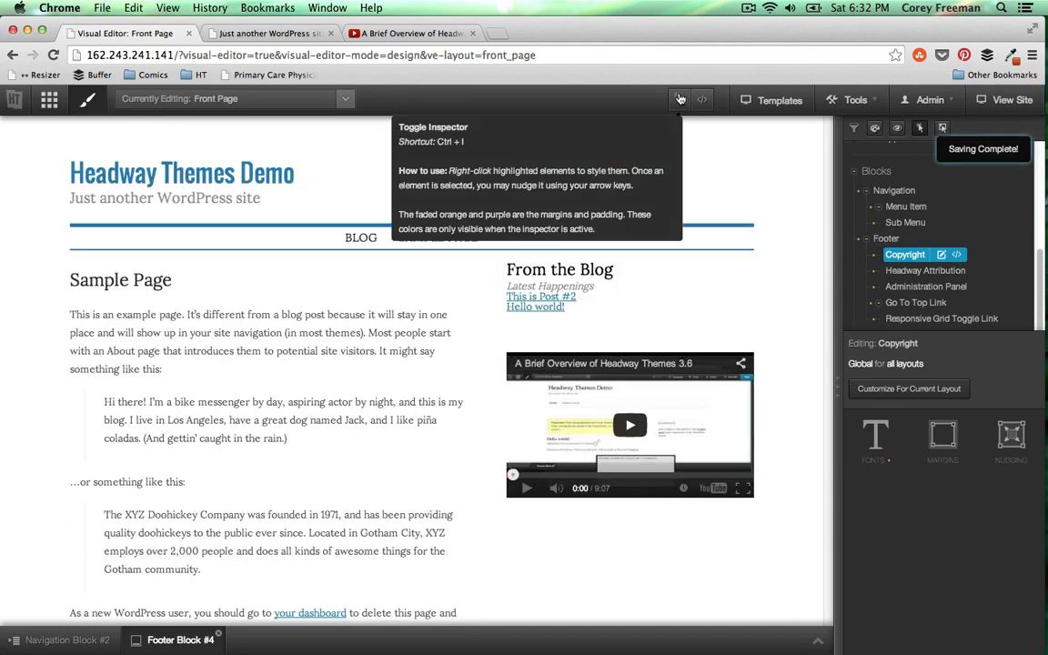
right_click(587, 288)
click(578, 287)
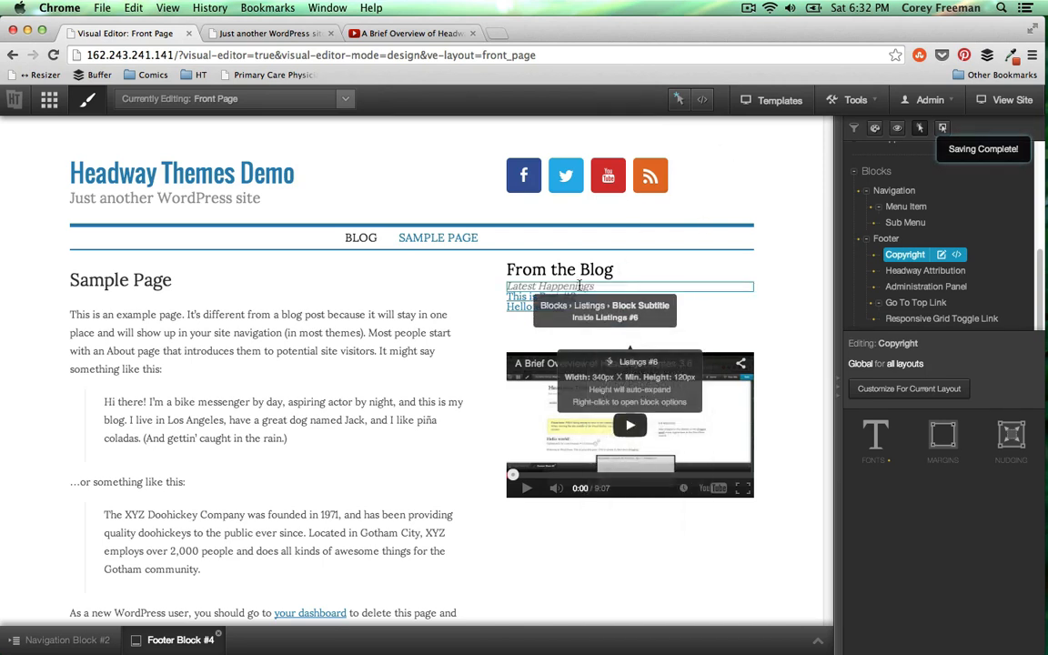
right_click(578, 286)
click(611, 381)
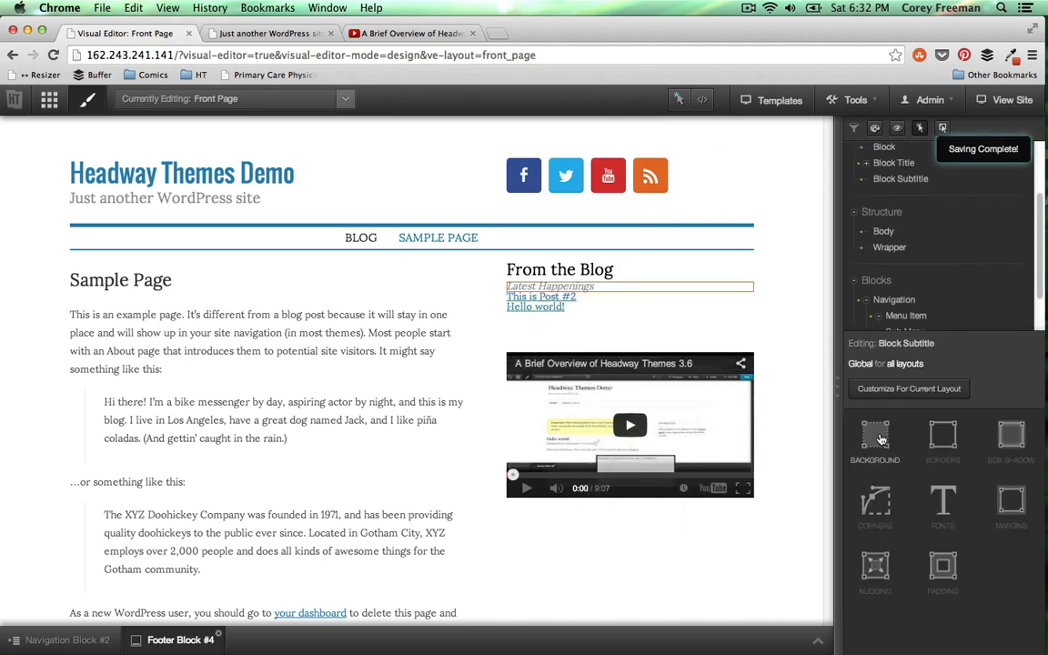
click(942, 500)
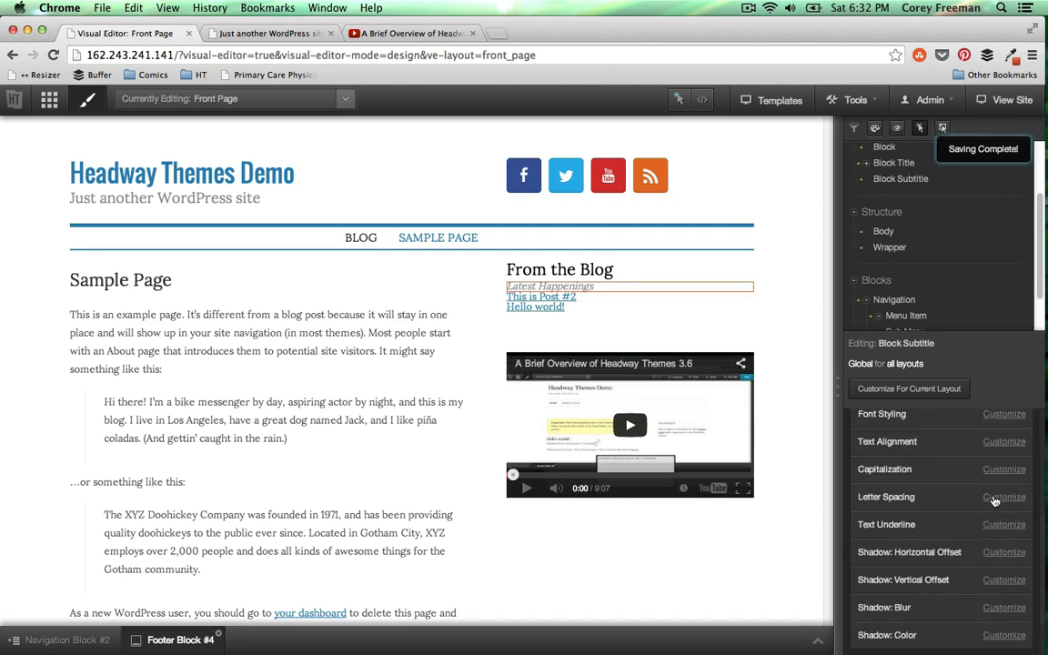
scroll(994, 500, up, 3)
scroll(928, 264, up, 3)
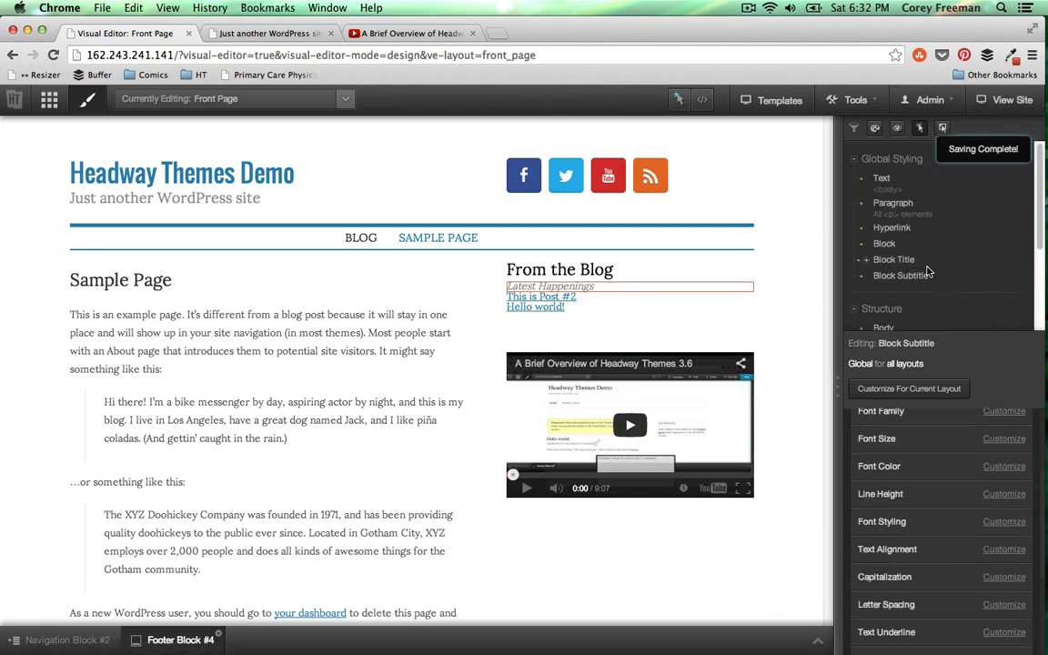
click(921, 274)
scroll(910, 273, down, 2)
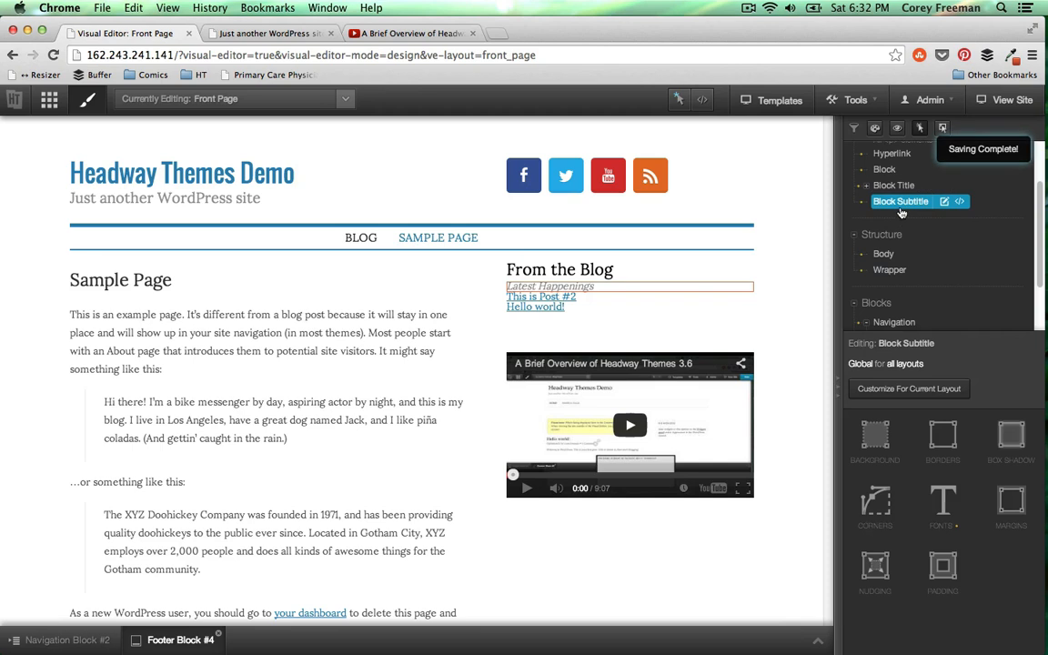
scroll(902, 213, up, 2)
Customize the Block Subtitle's line height and set it to 150%
click(943, 500)
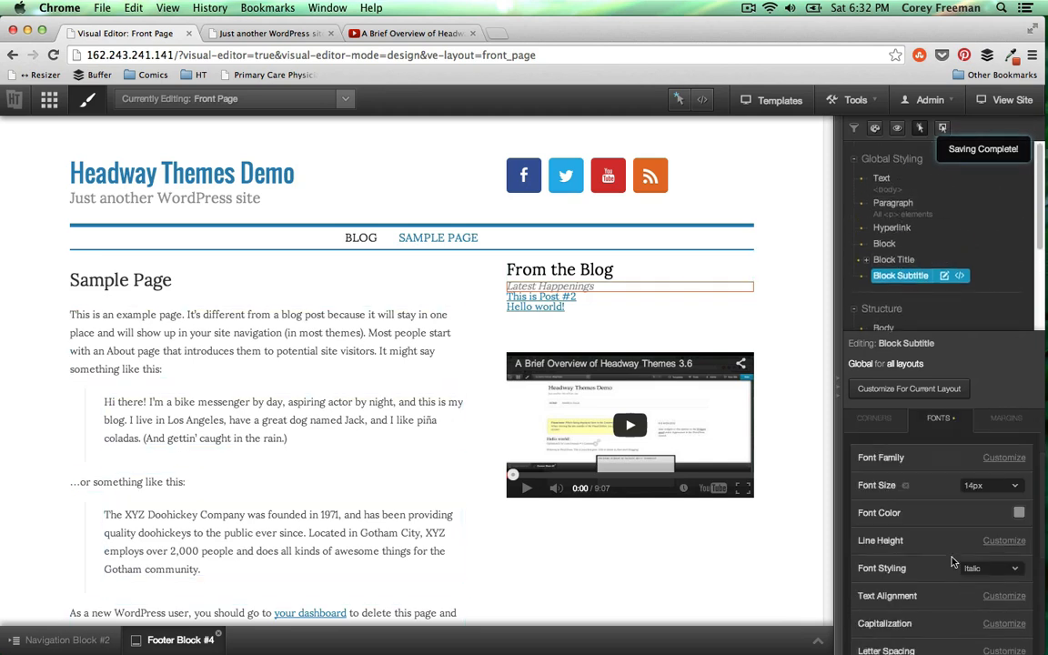
scroll(952, 559, down, 1)
click(987, 519)
click(989, 520)
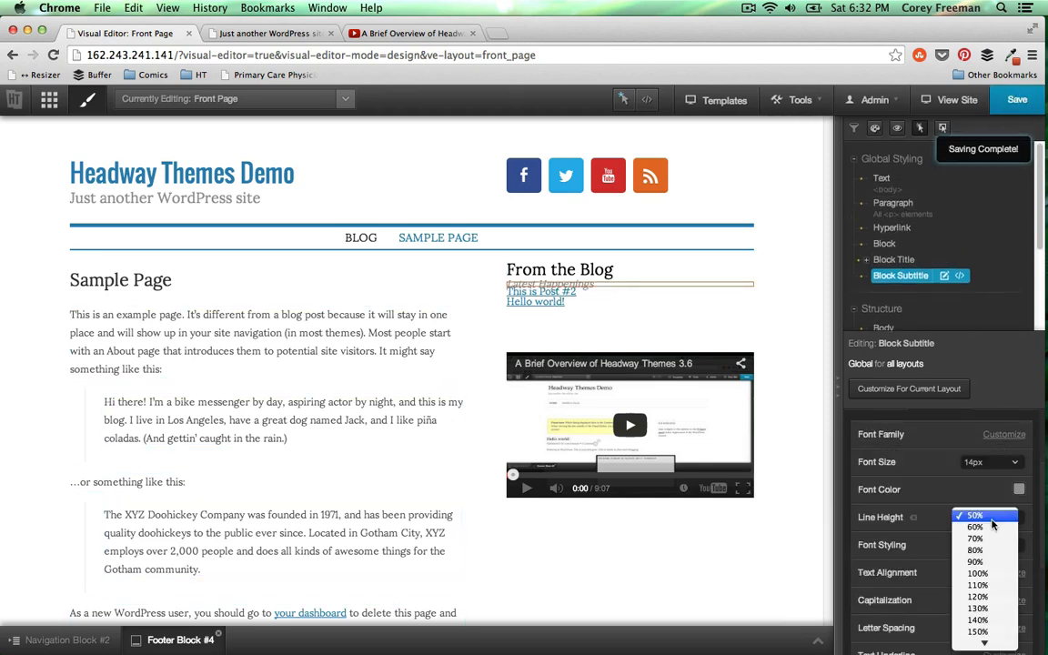
click(978, 584)
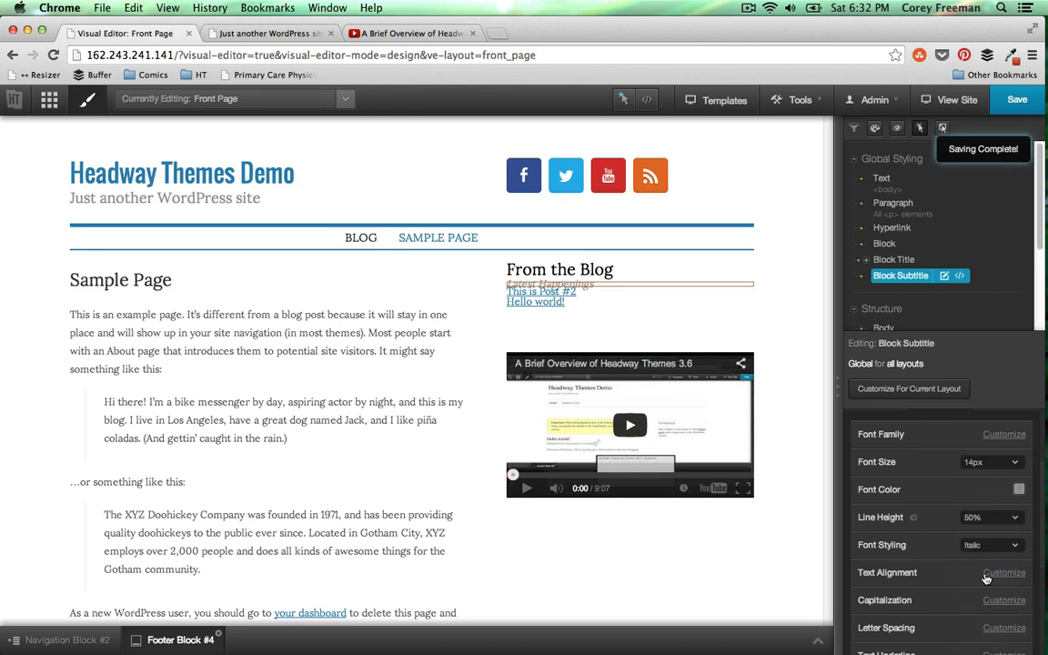
click(978, 519)
click(992, 626)
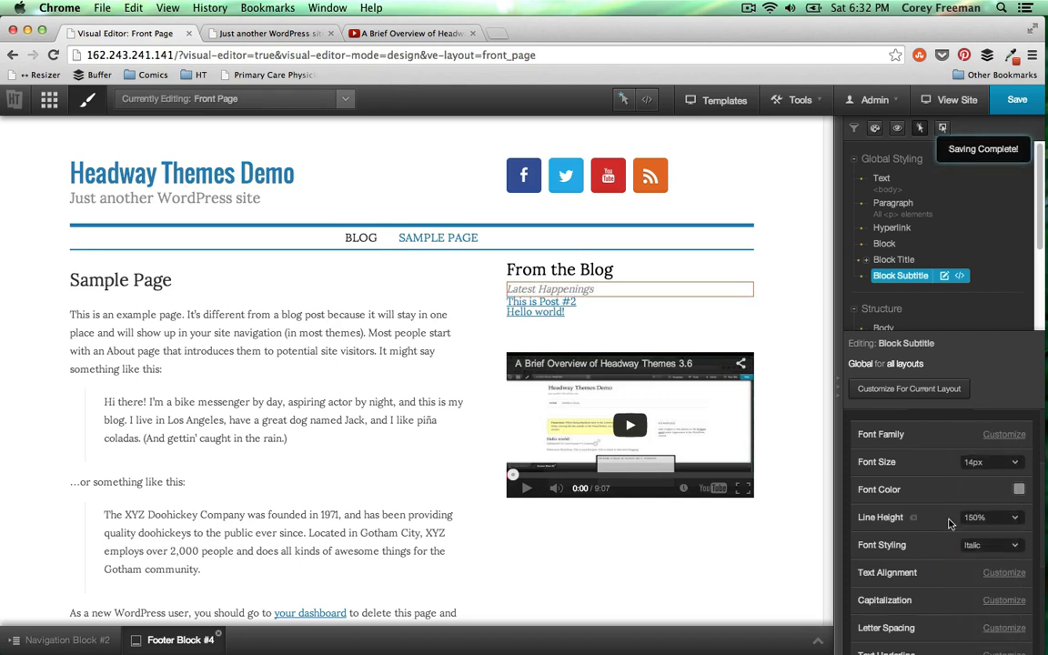
Change the Block Subtitle's font styling to Normal
scroll(949, 523, down, 1)
click(974, 515)
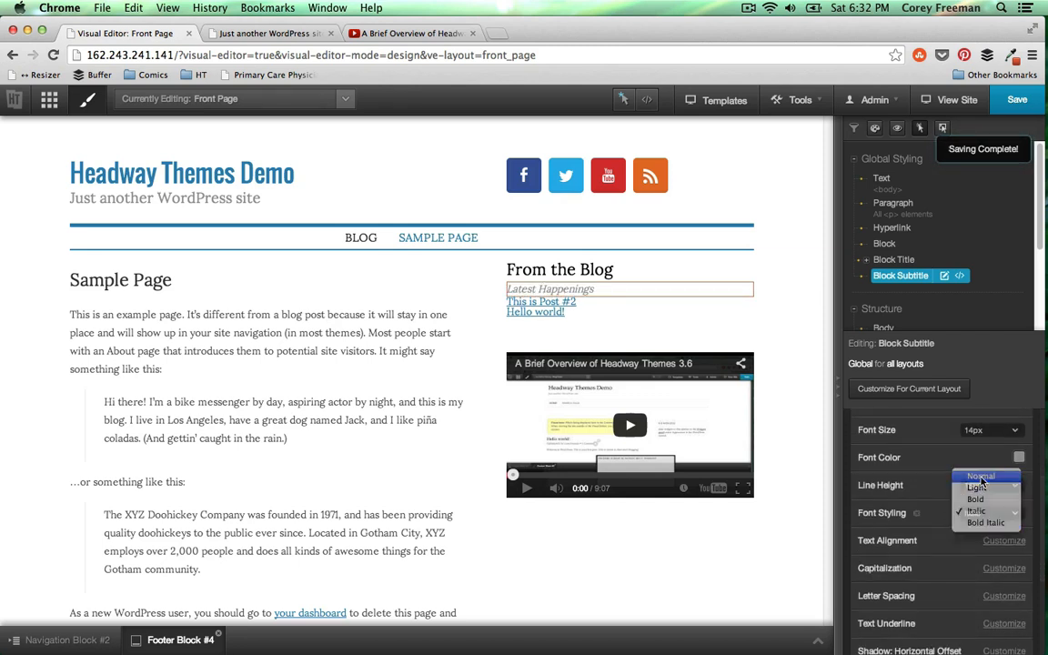
click(980, 477)
Set the Block Title's font family to the Google web font Oswald and its line height to 120%
click(892, 260)
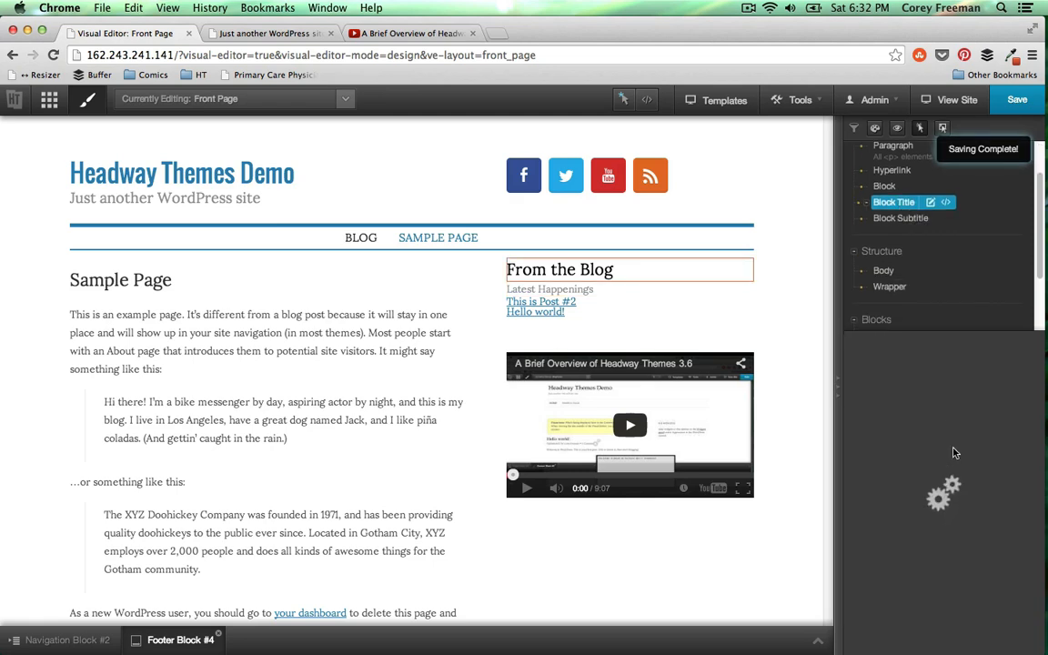
click(951, 496)
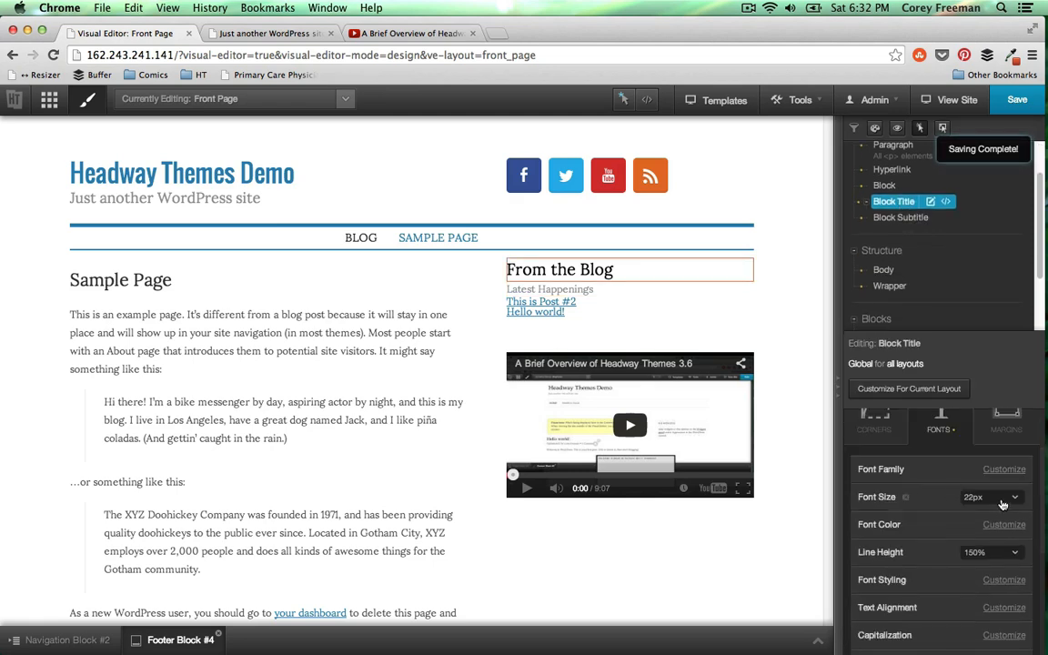
click(1017, 471)
click(789, 202)
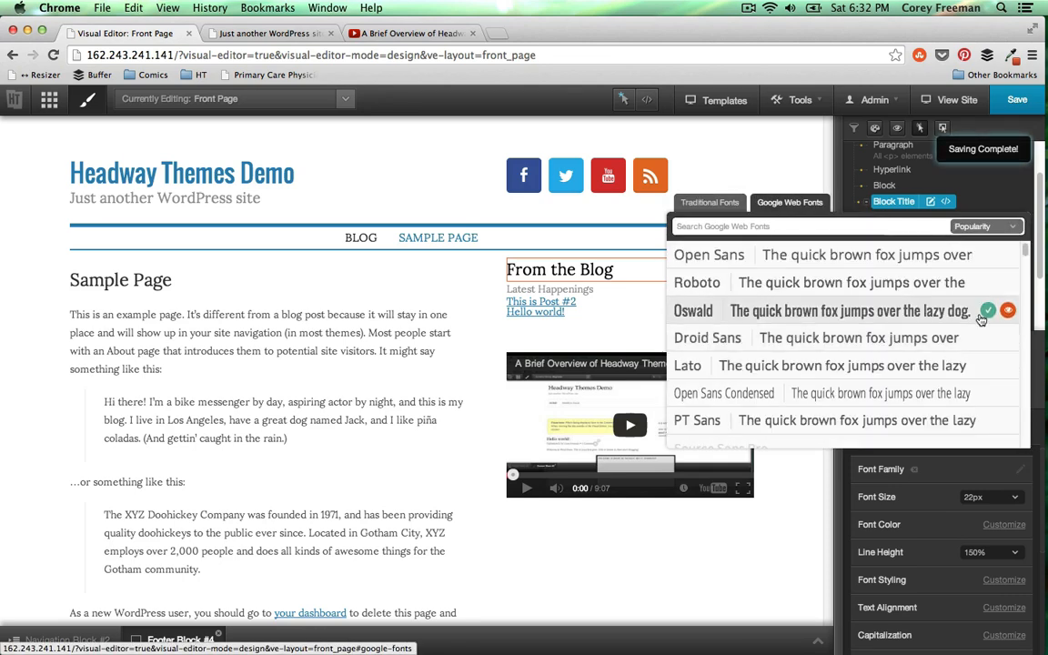
click(987, 311)
click(982, 551)
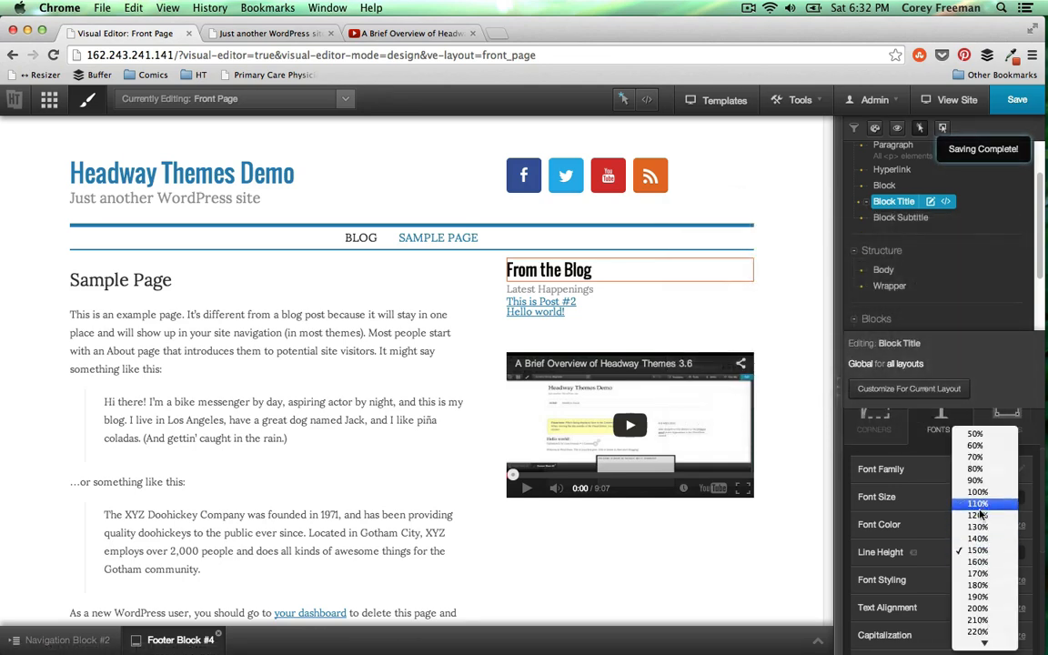
click(978, 515)
Give the Block Subtitle element a bottom margin of 15 px
click(901, 217)
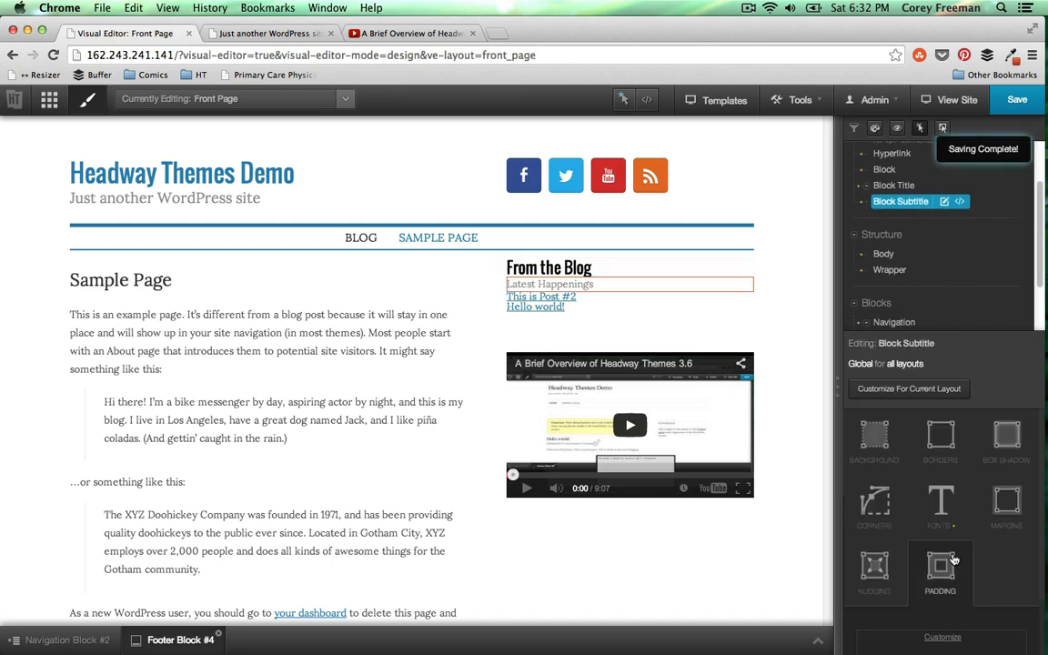
click(1006, 493)
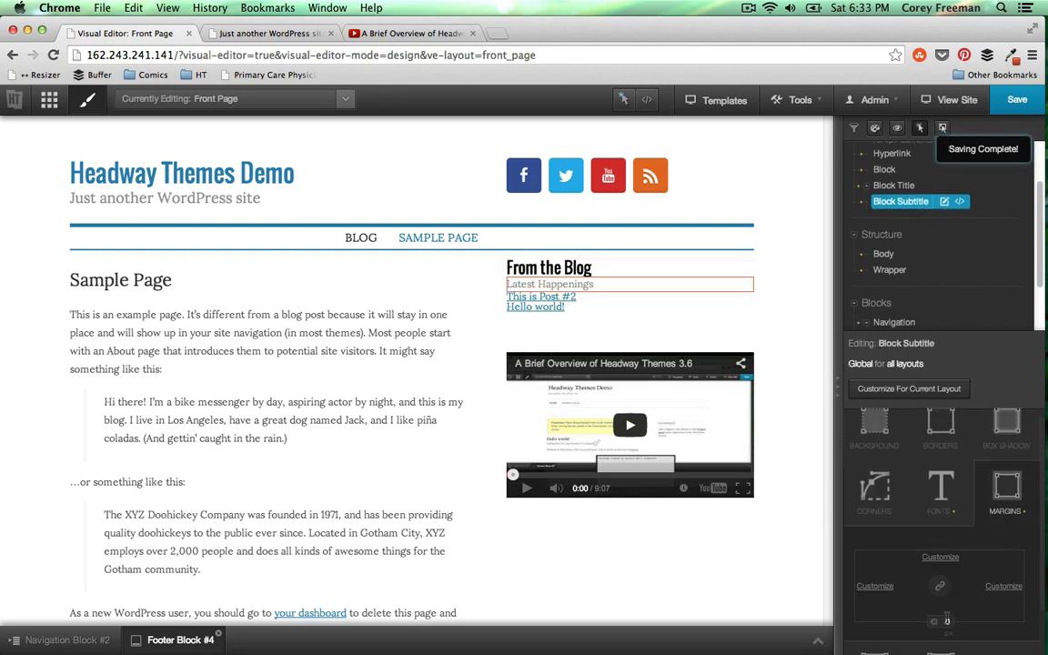
text(15)
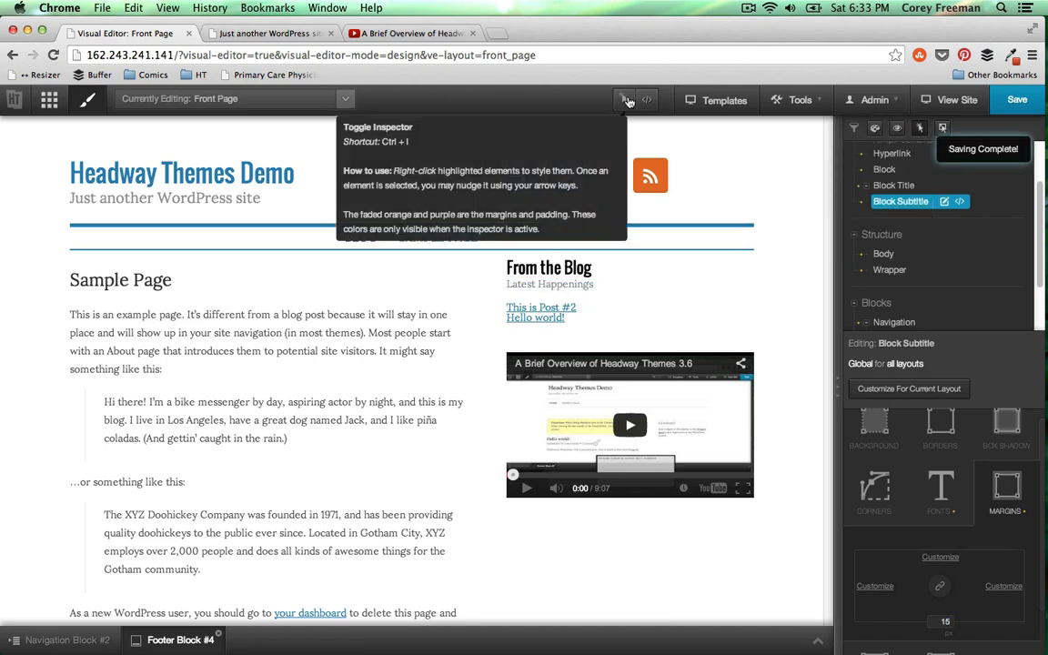
Inspect the post links under "Latest Happenings" and select their regular List Item Link element for global editing
right_click(569, 308)
click(572, 308)
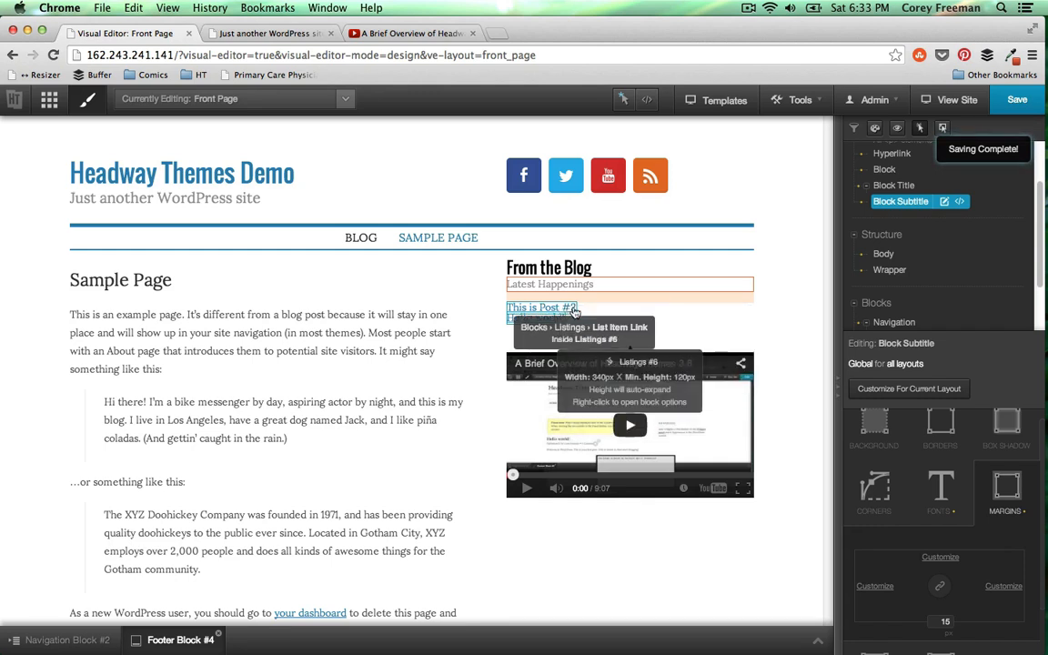
right_click(573, 307)
click(620, 340)
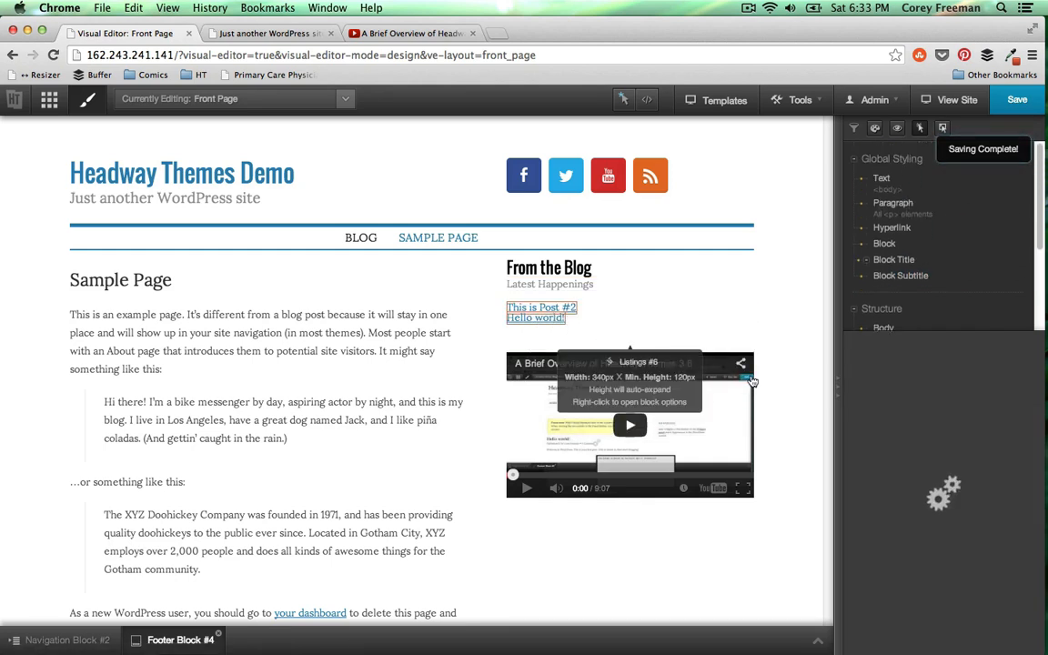
right_click(576, 347)
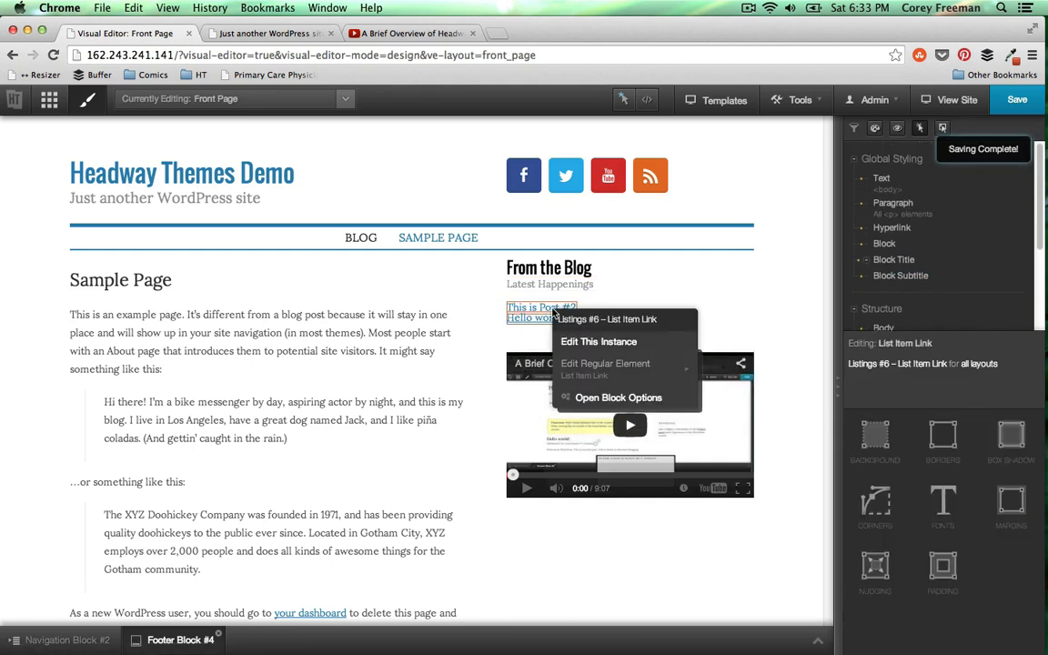
click(580, 363)
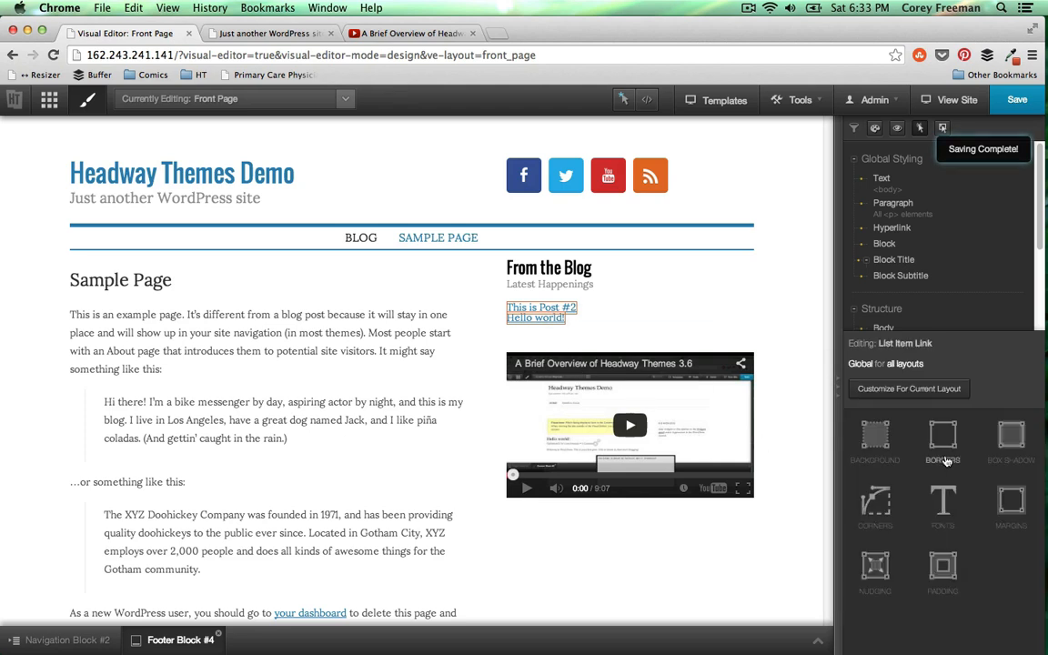
Set the List Item Link's line height to 150% and turn off the inspector
click(942, 501)
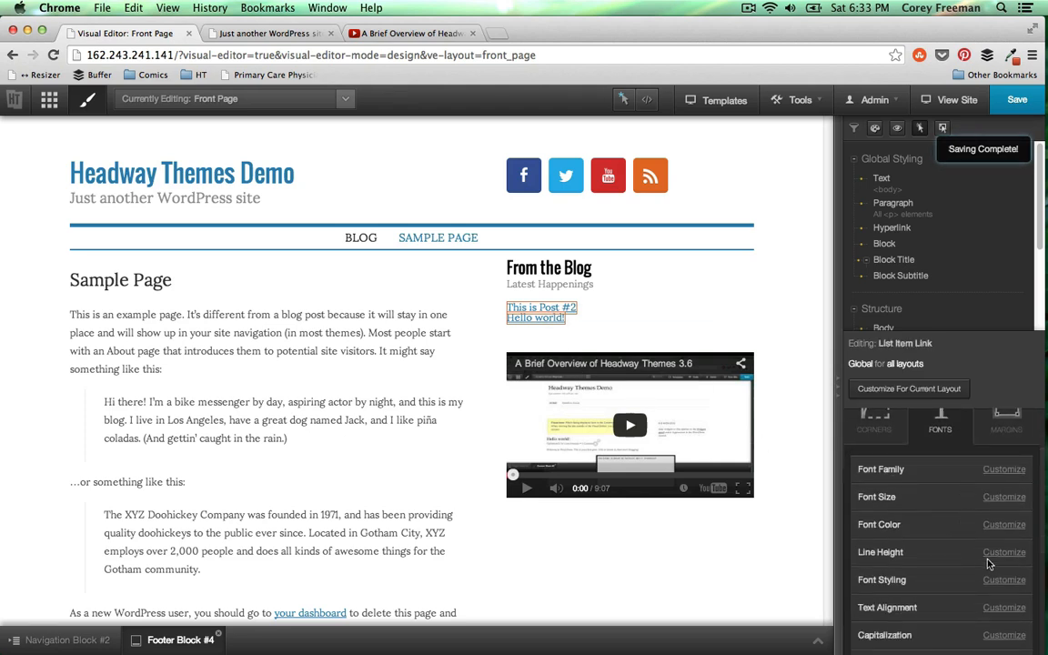
click(1001, 552)
click(990, 552)
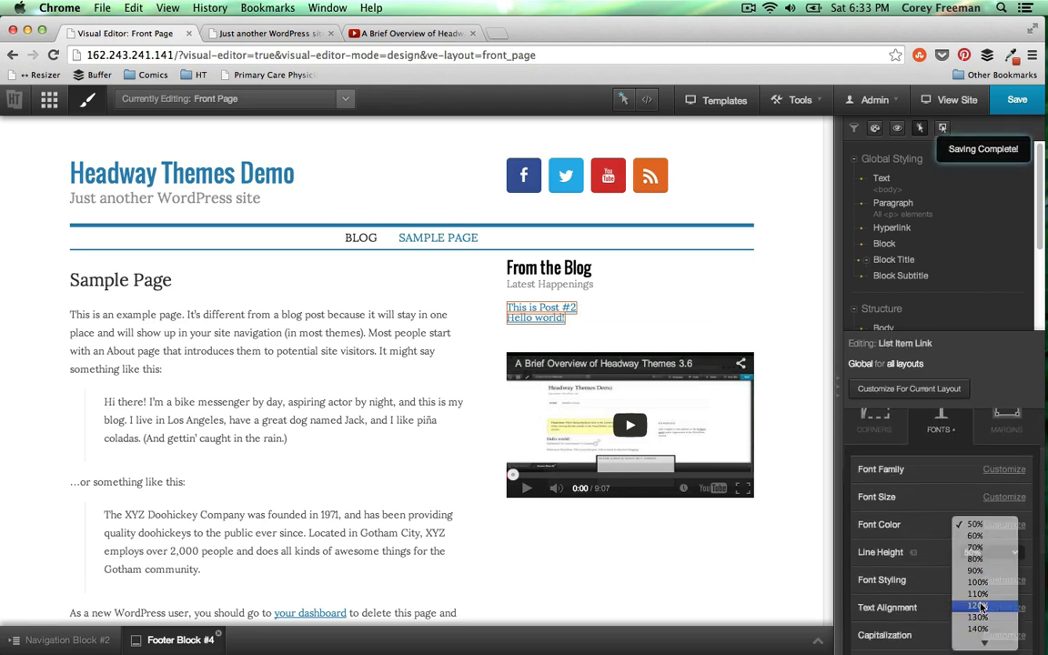
click(981, 607)
click(968, 557)
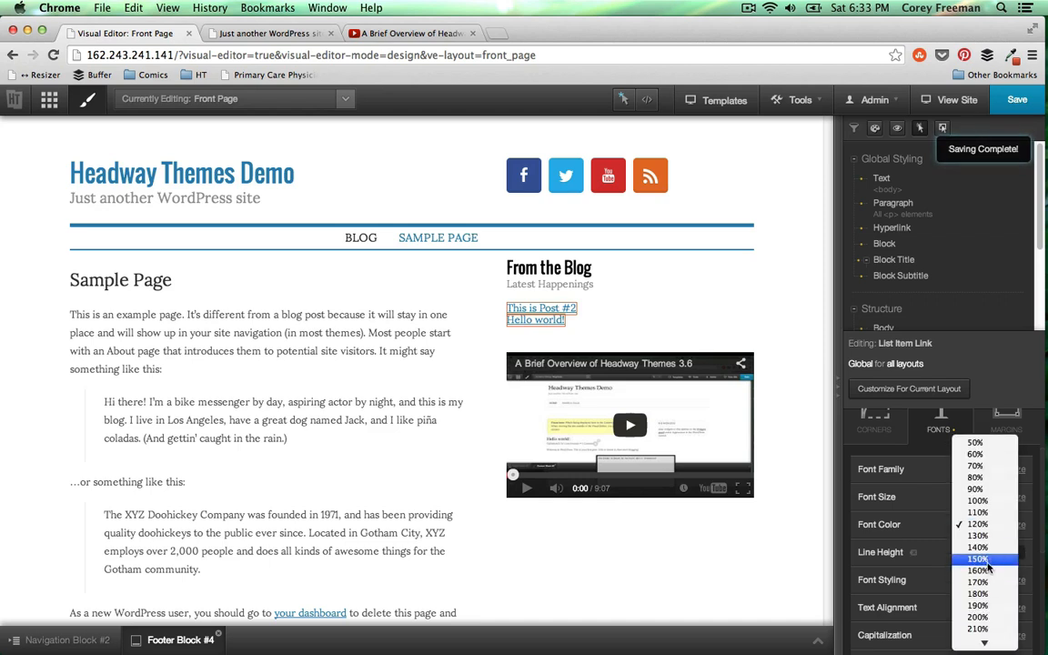
click(987, 562)
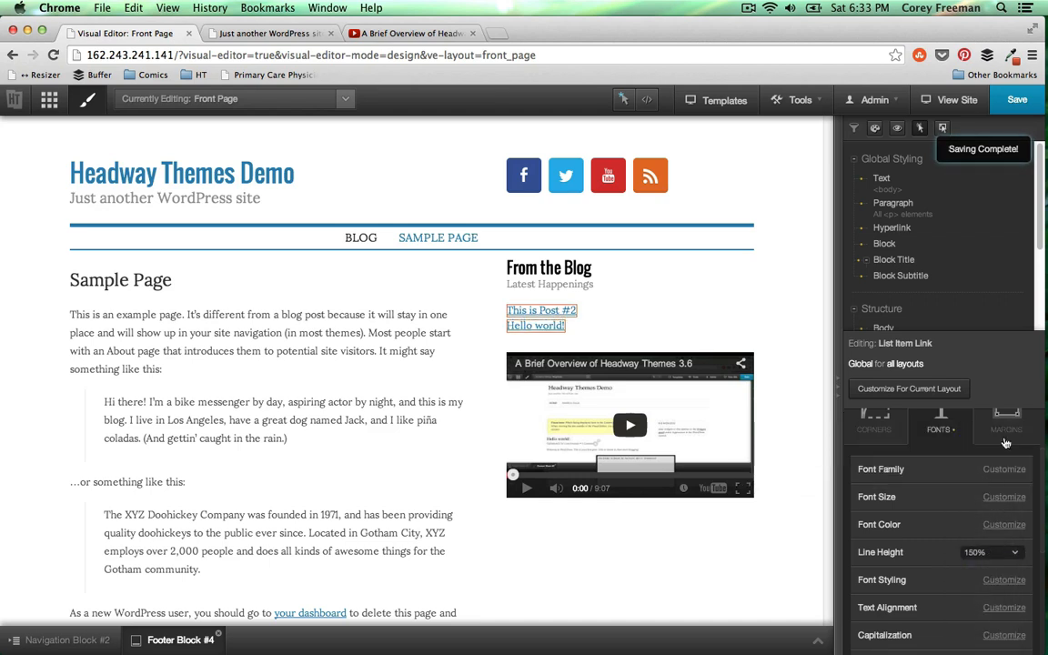
scroll(963, 496, down, 1)
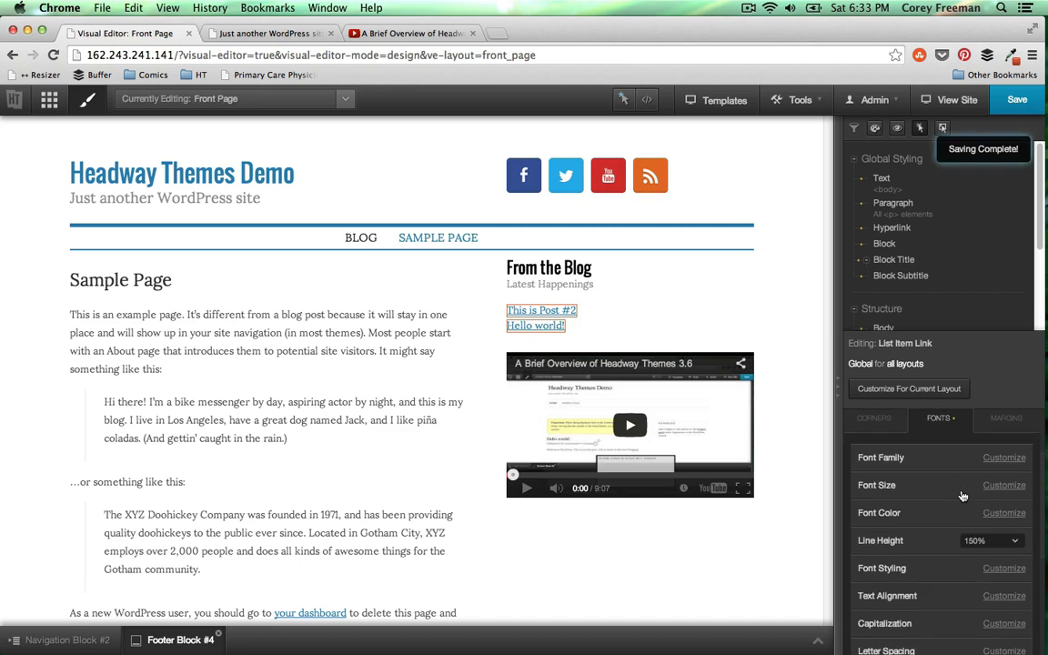
click(624, 99)
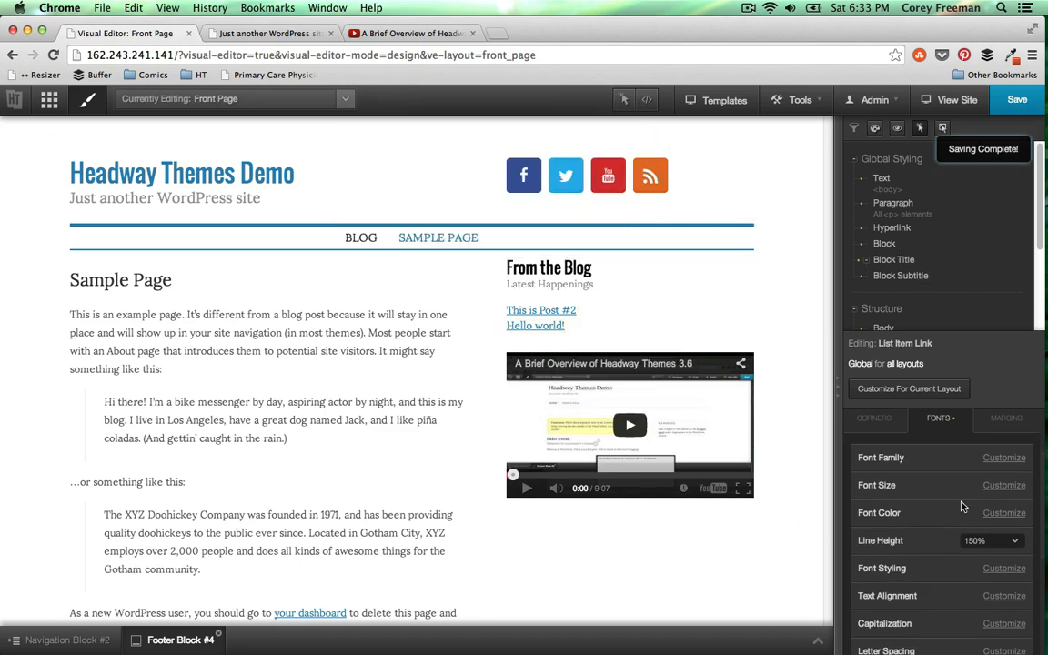
Set the List Item Link's padding to 5 px above and below and 0 px on both sides
scroll(957, 498, up, 3)
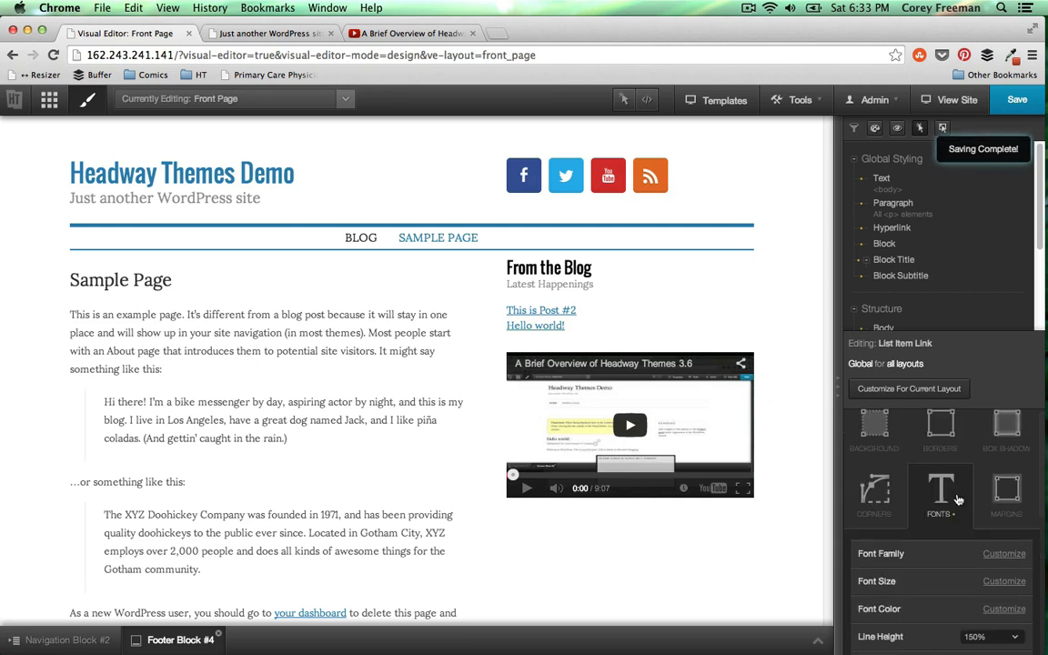
scroll(921, 480, up, 1)
click(944, 506)
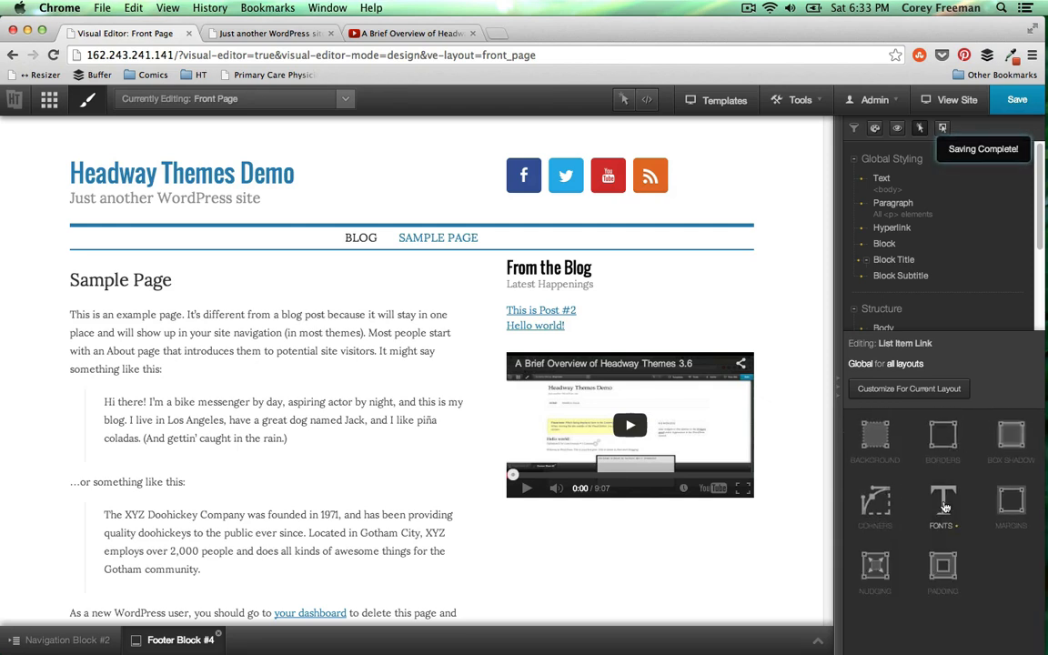
click(934, 577)
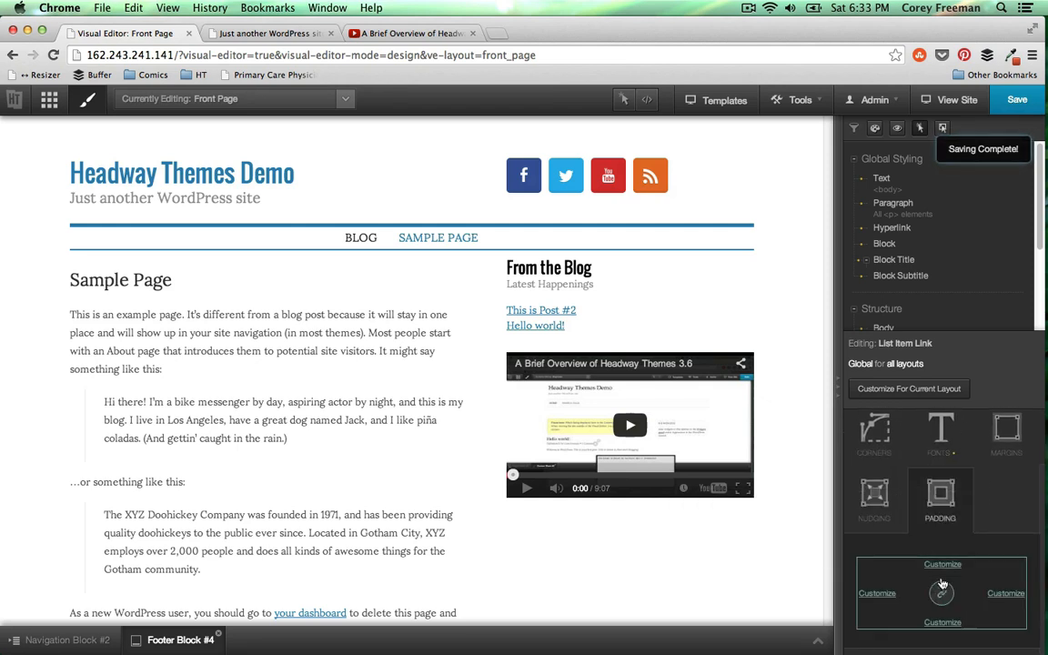
click(945, 562)
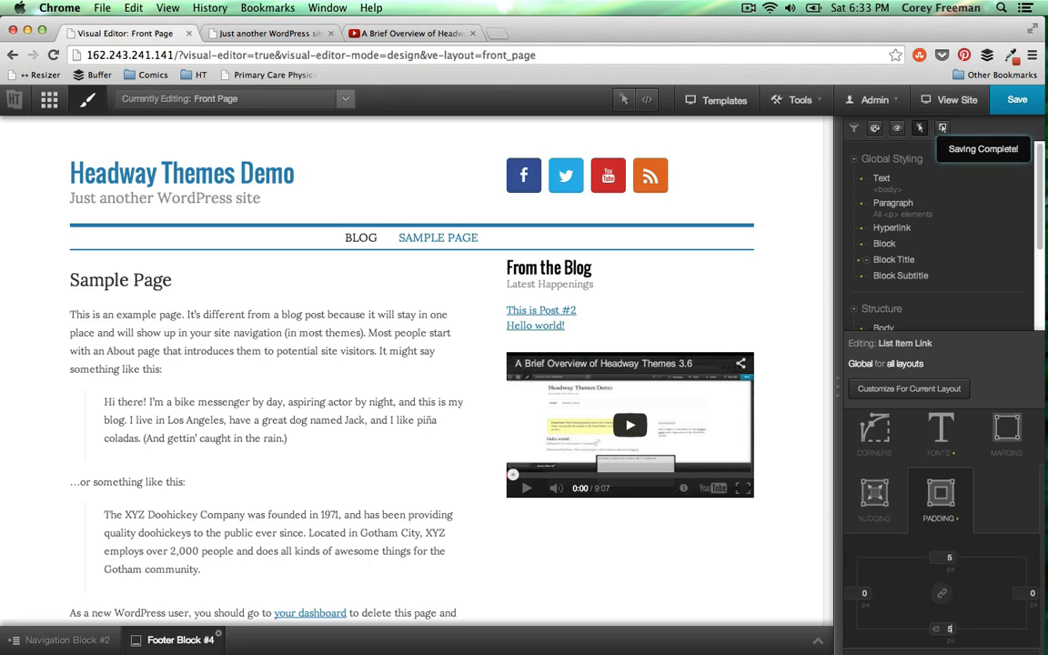
scroll(988, 474, up, 1)
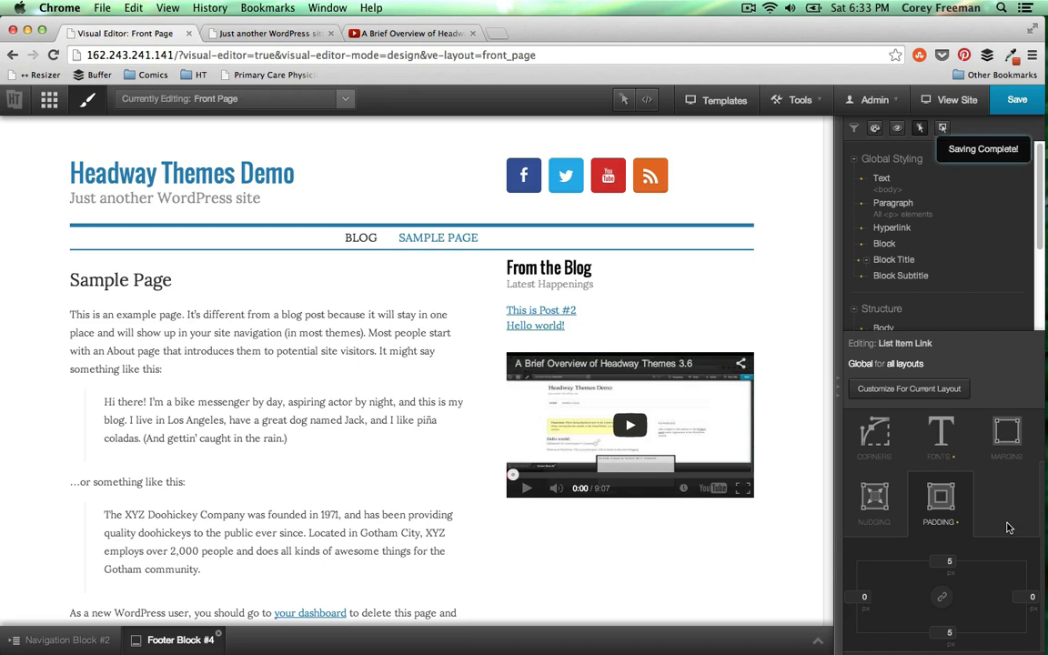
Give the List Item Link a solid border with a top width of 1 px
scroll(945, 525, up, 3)
click(941, 446)
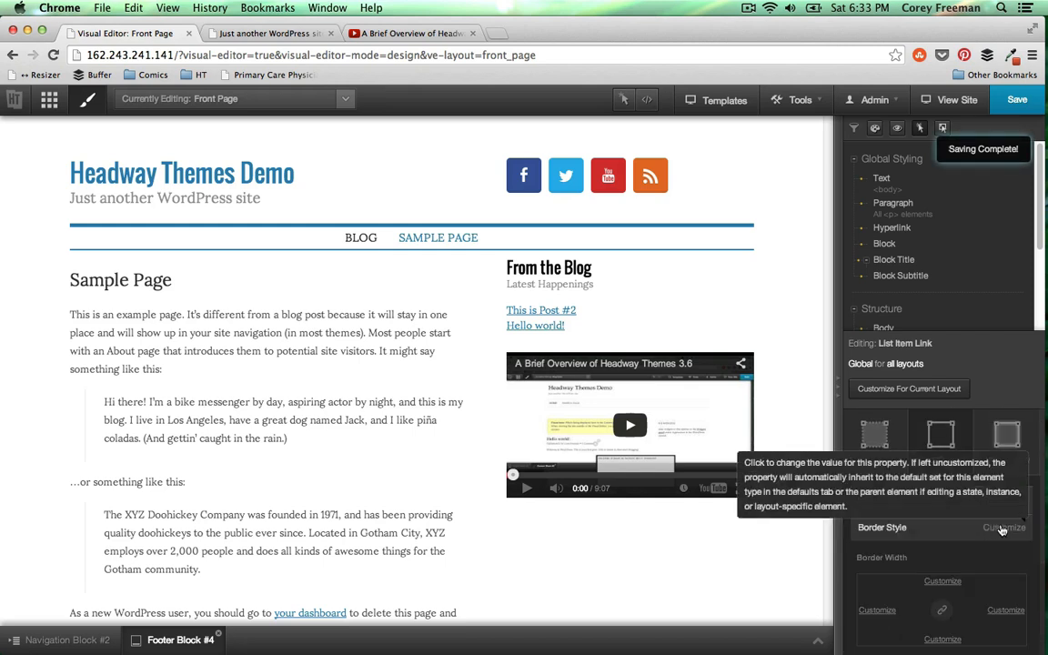
click(1002, 529)
click(999, 527)
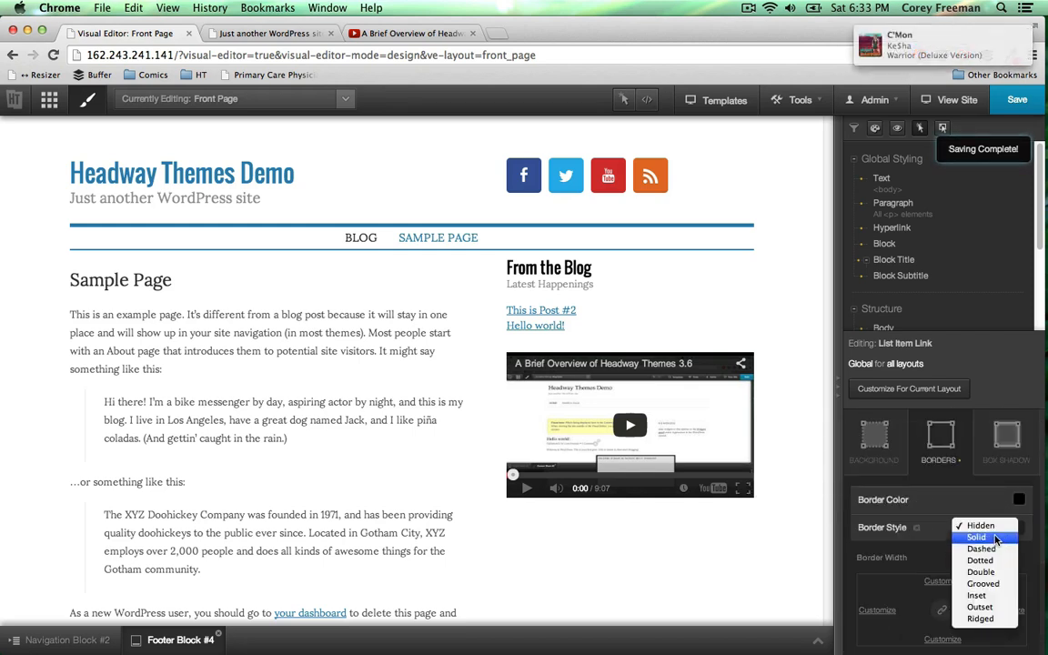
click(996, 538)
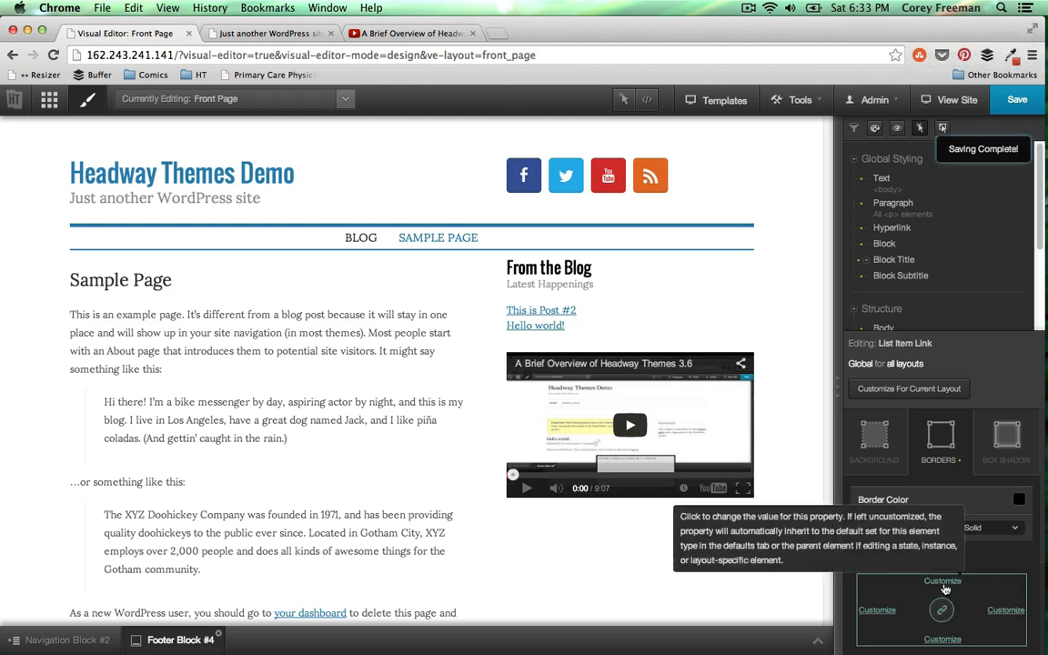
click(944, 583)
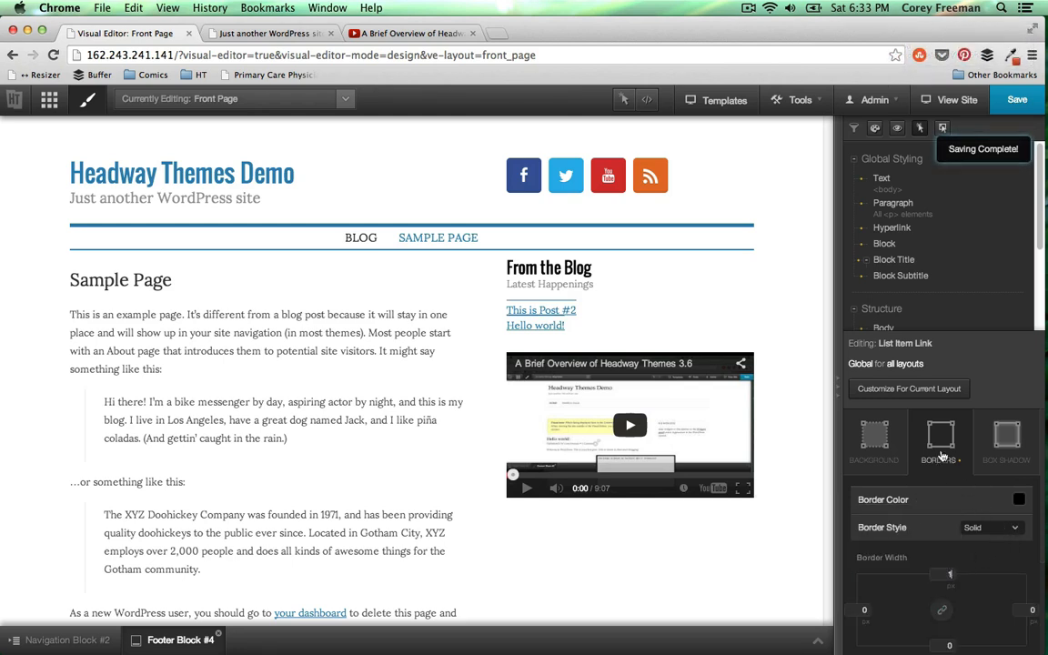
Inspect the post listing, select its regular List Item element, and set its top and bottom padding to 5 px
click(624, 99)
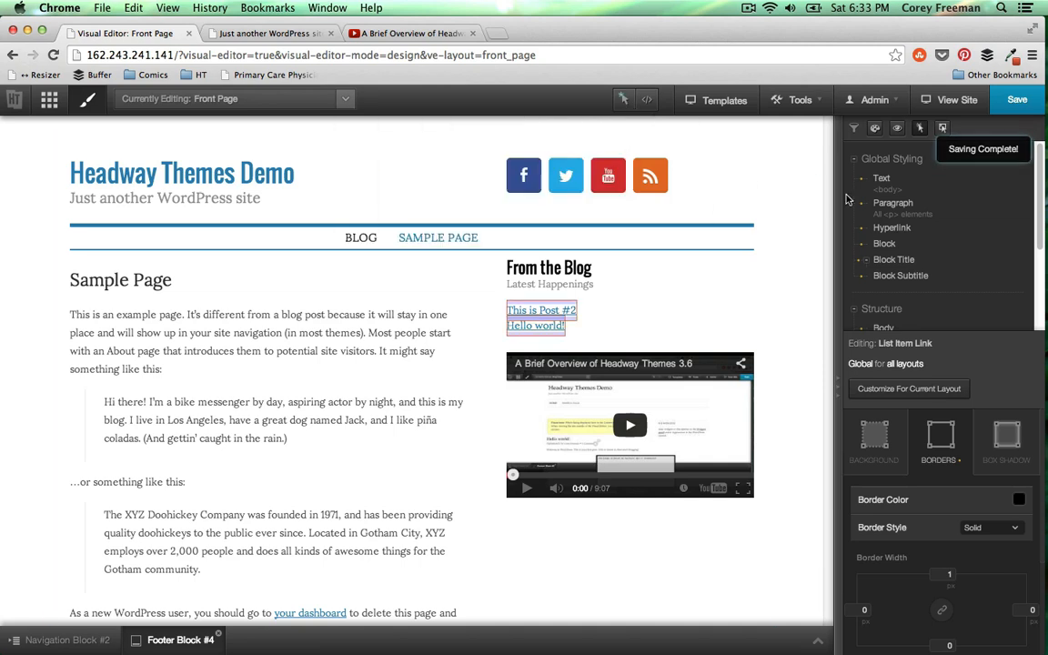
right_click(575, 314)
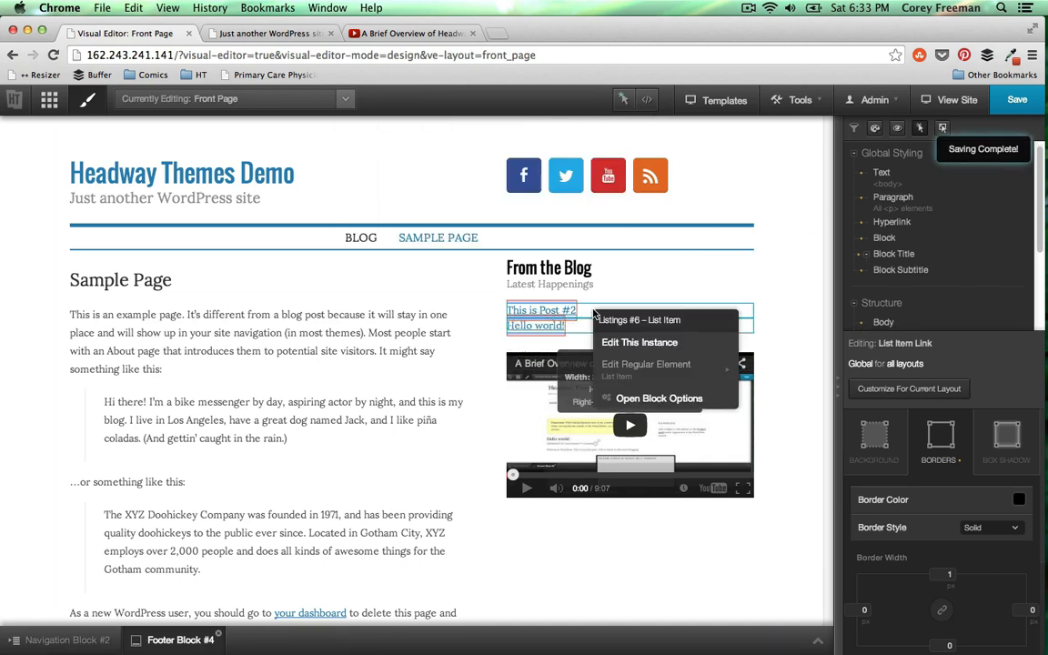
click(651, 367)
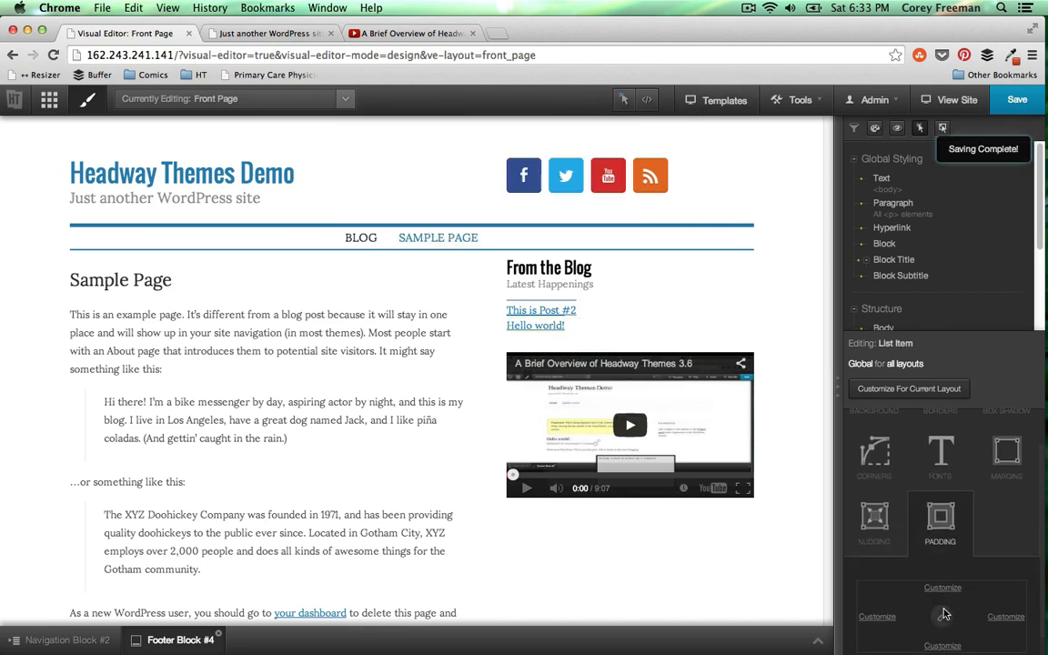
click(943, 570)
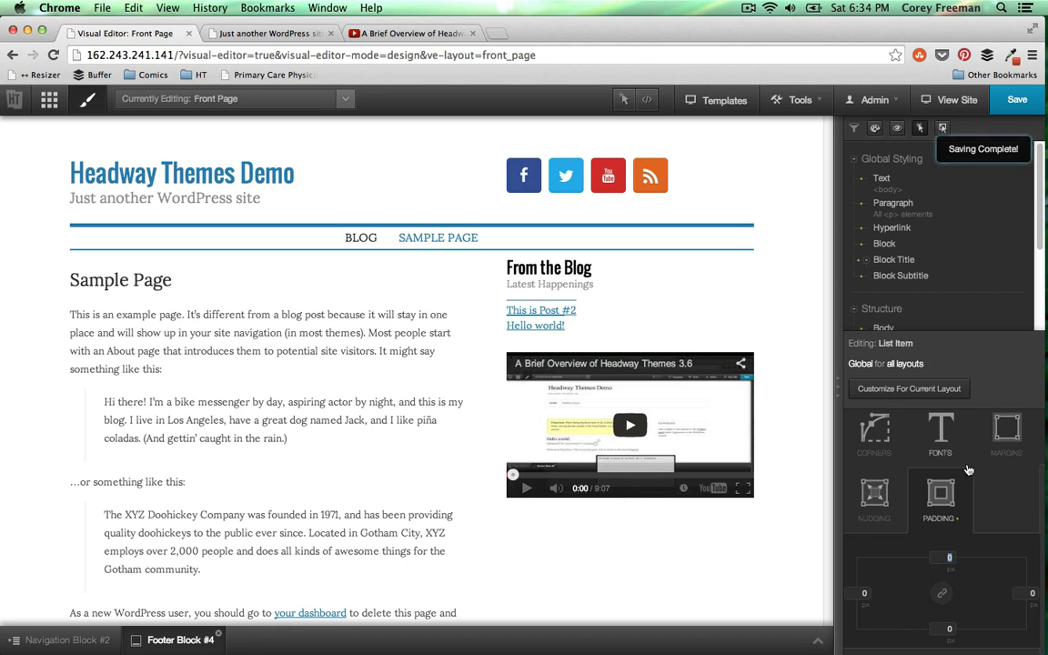
text(8)
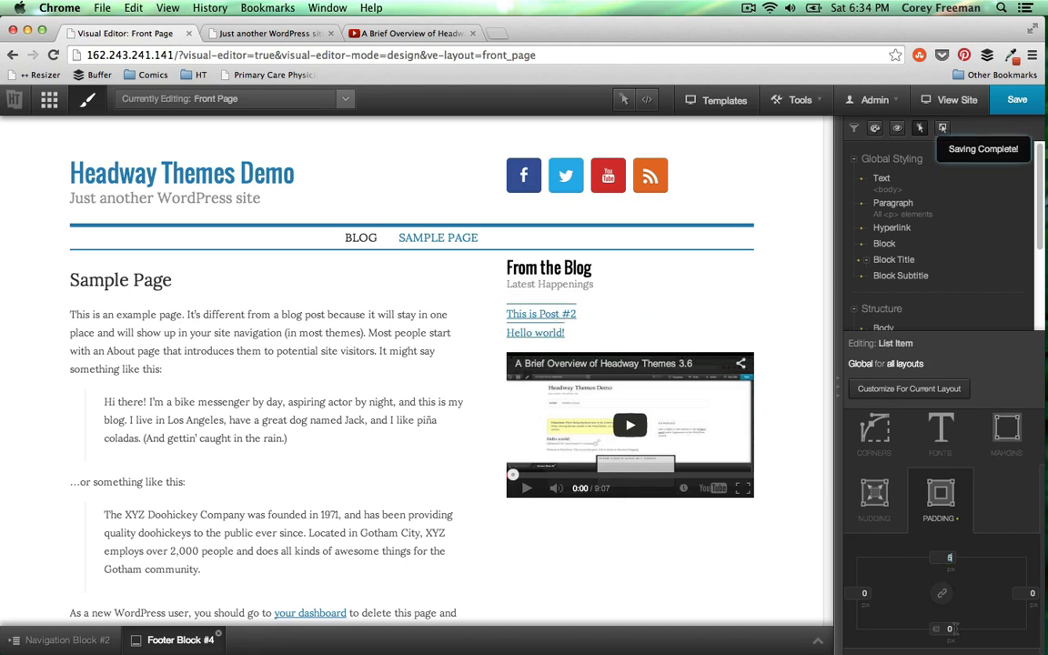
text(8)
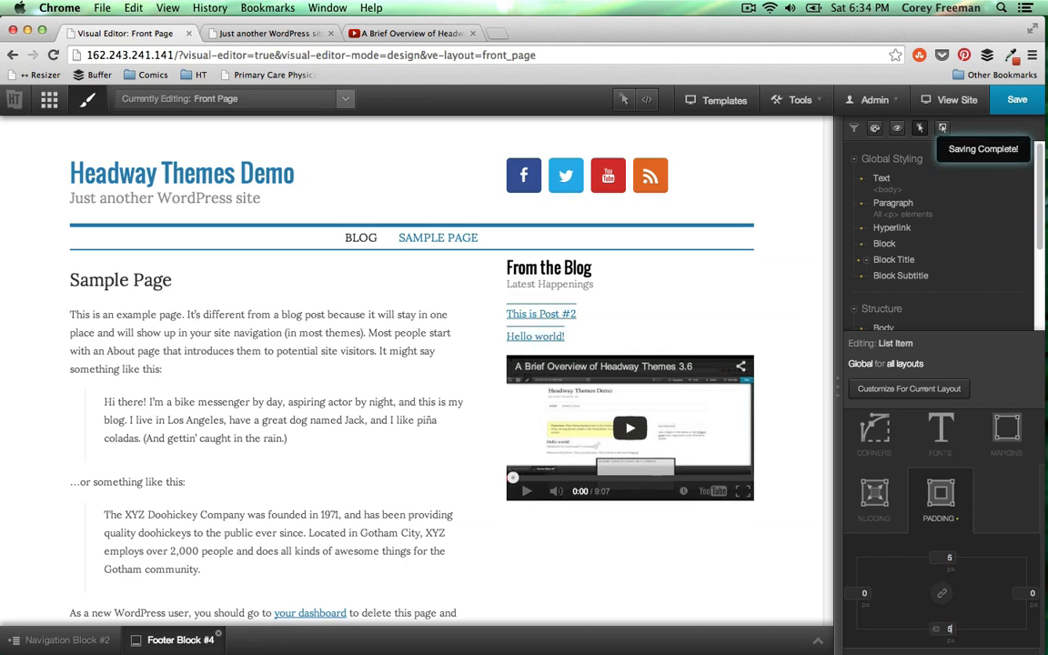
Give the List Item a solid border in the saved blue swatch color with a top width of 1 px
scroll(1038, 507, up, 3)
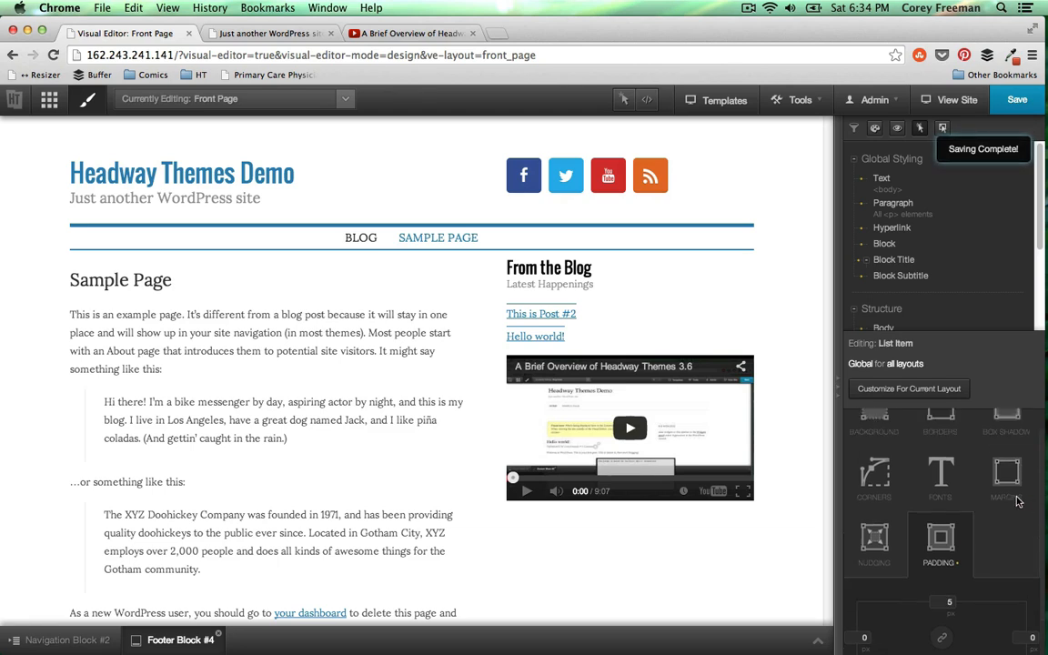
click(962, 504)
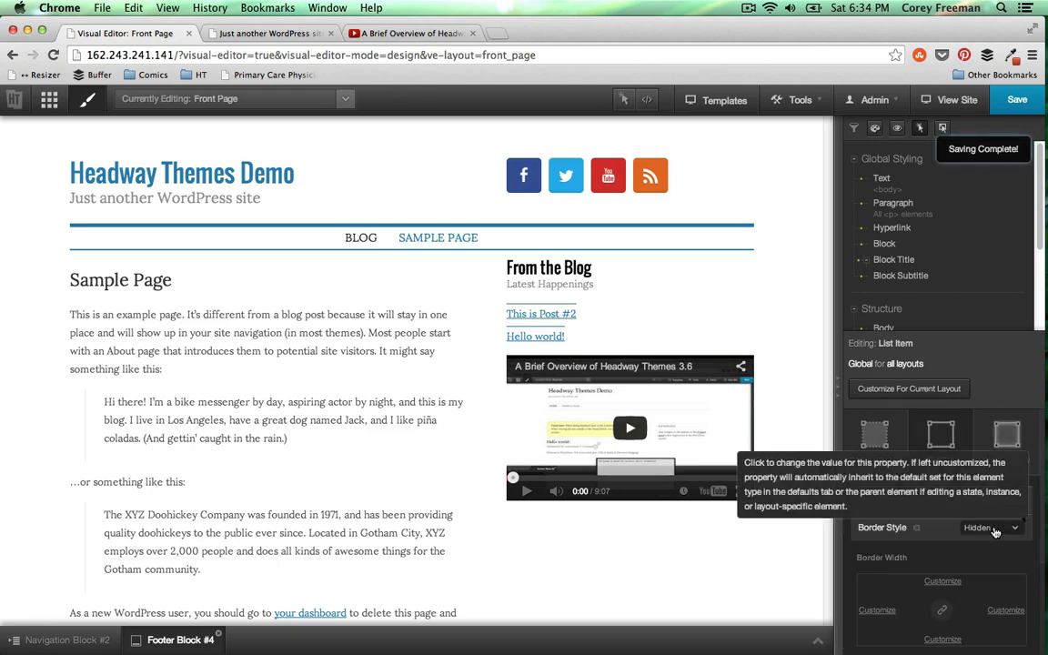
click(1001, 527)
click(995, 534)
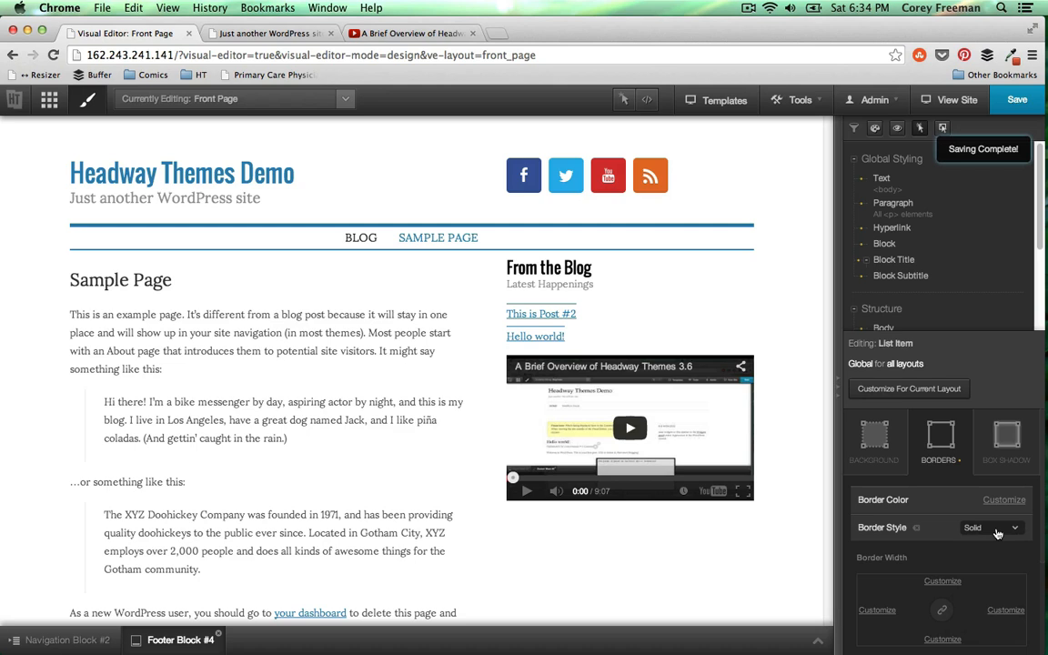
click(1004, 500)
click(1018, 502)
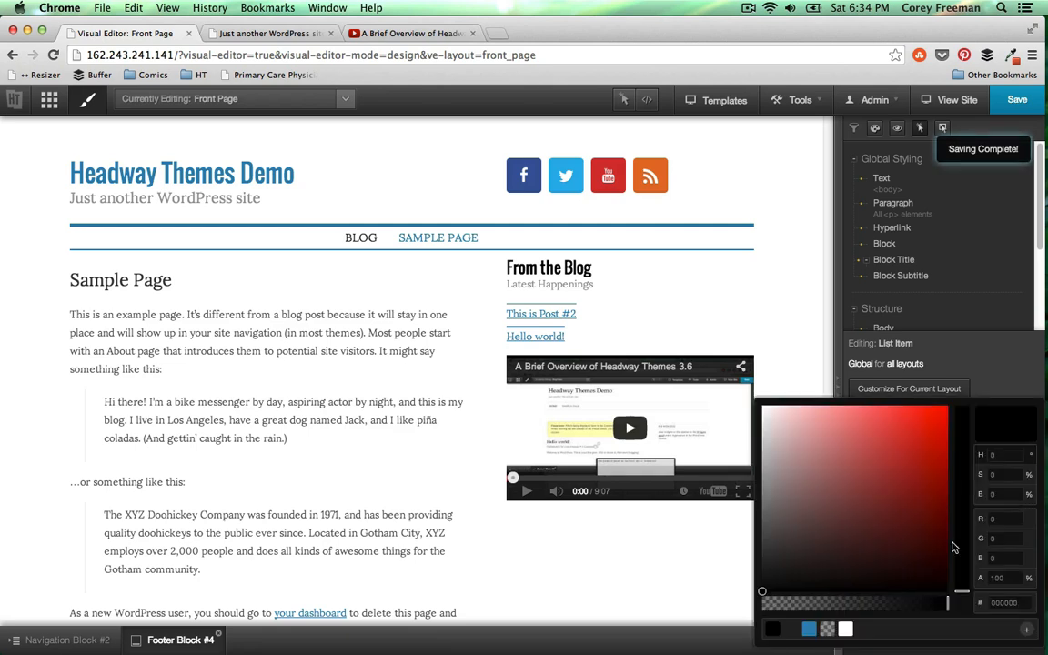
click(809, 630)
click(973, 394)
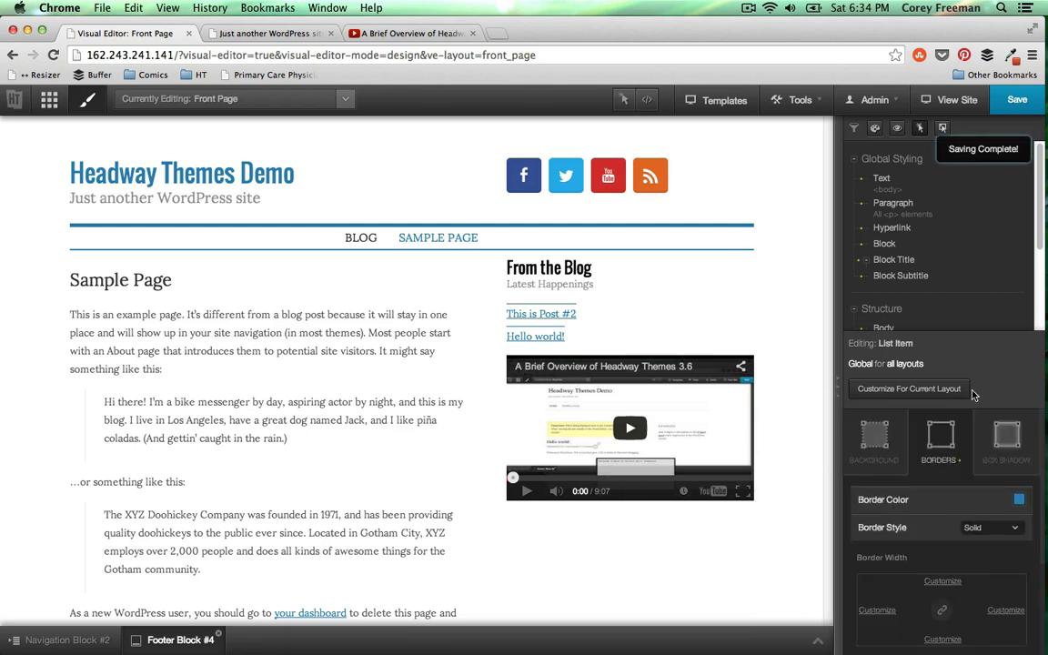
click(944, 613)
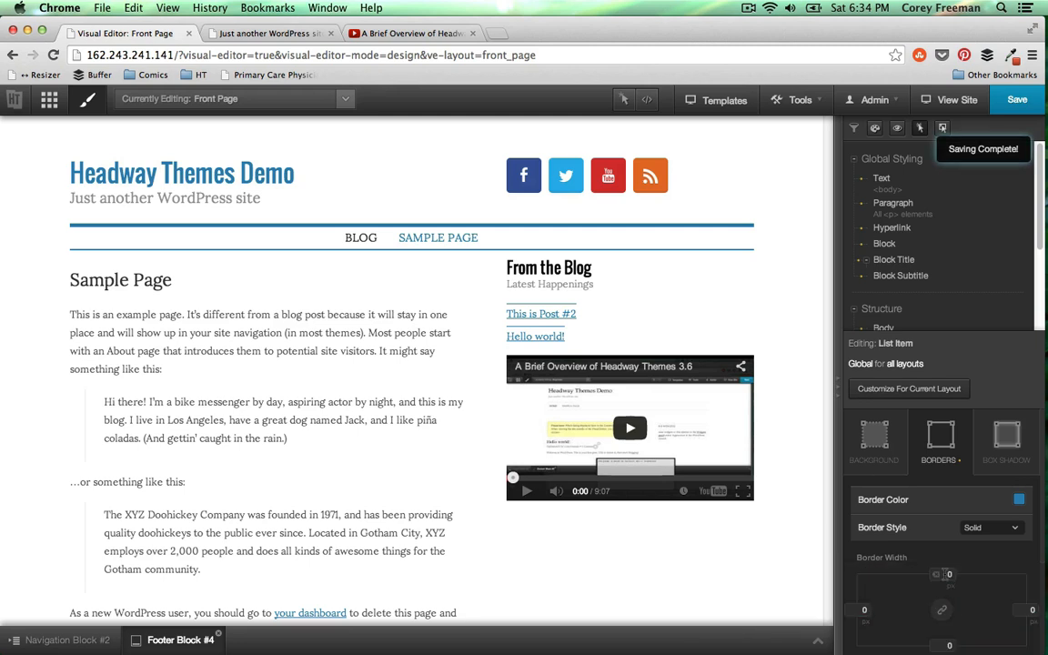
text(1)
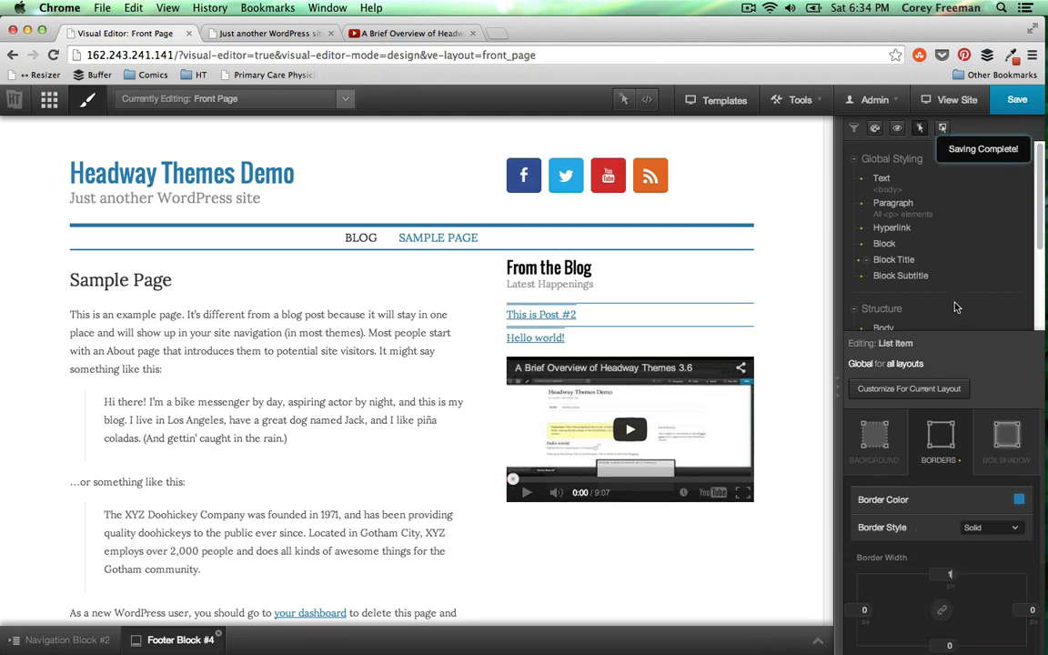
Change the List Item's border color to light gray #E8E8E8
scroll(955, 308, down, 1)
click(1019, 499)
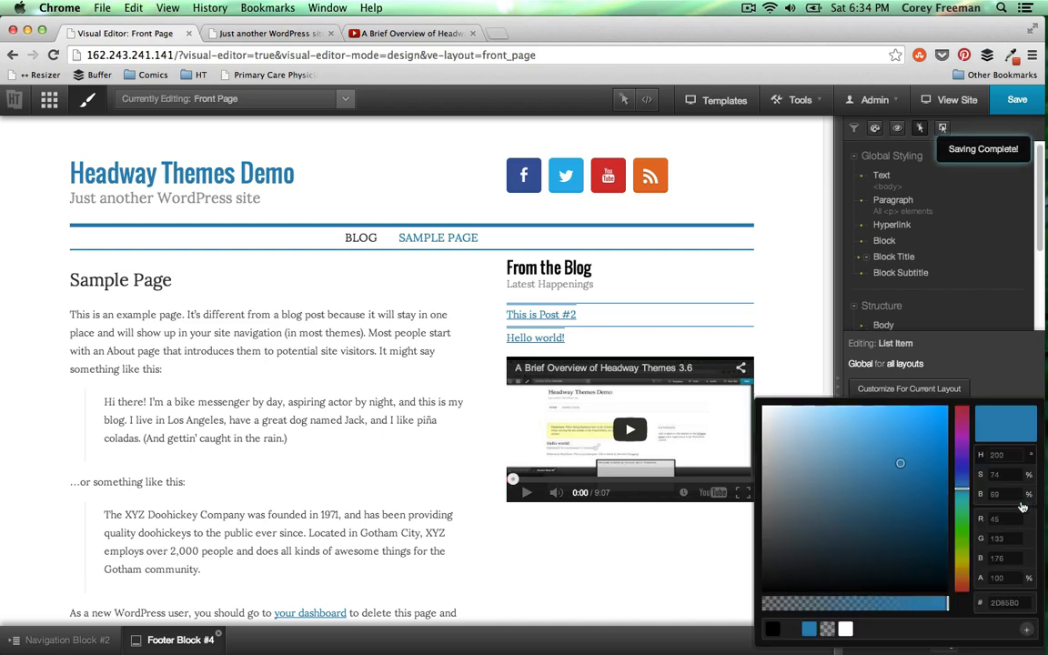
click(845, 629)
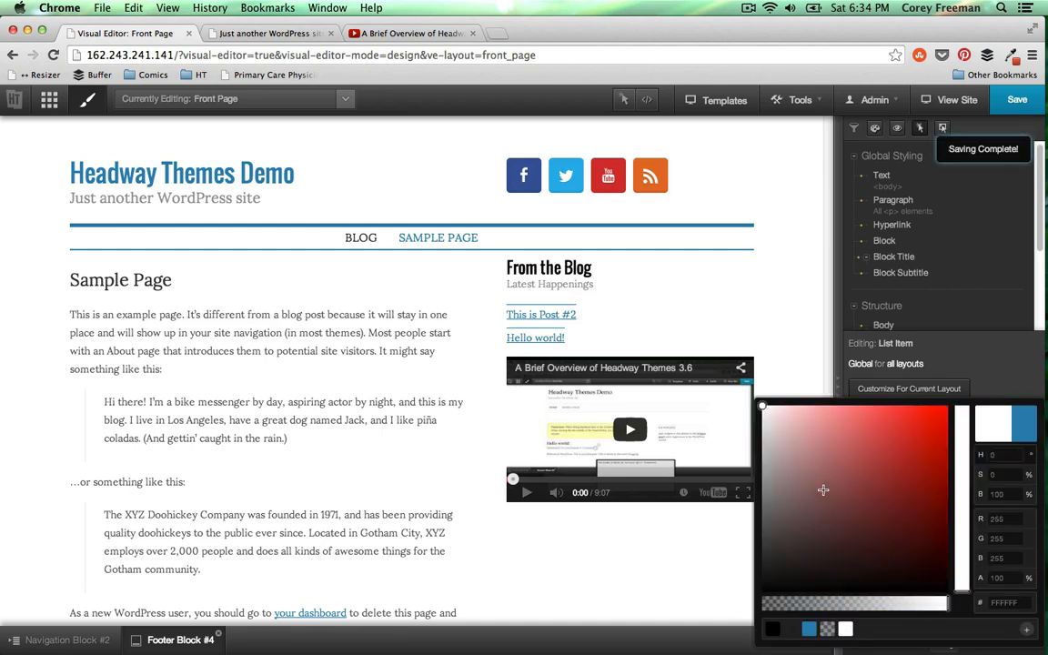
drag(763, 405, 760, 420)
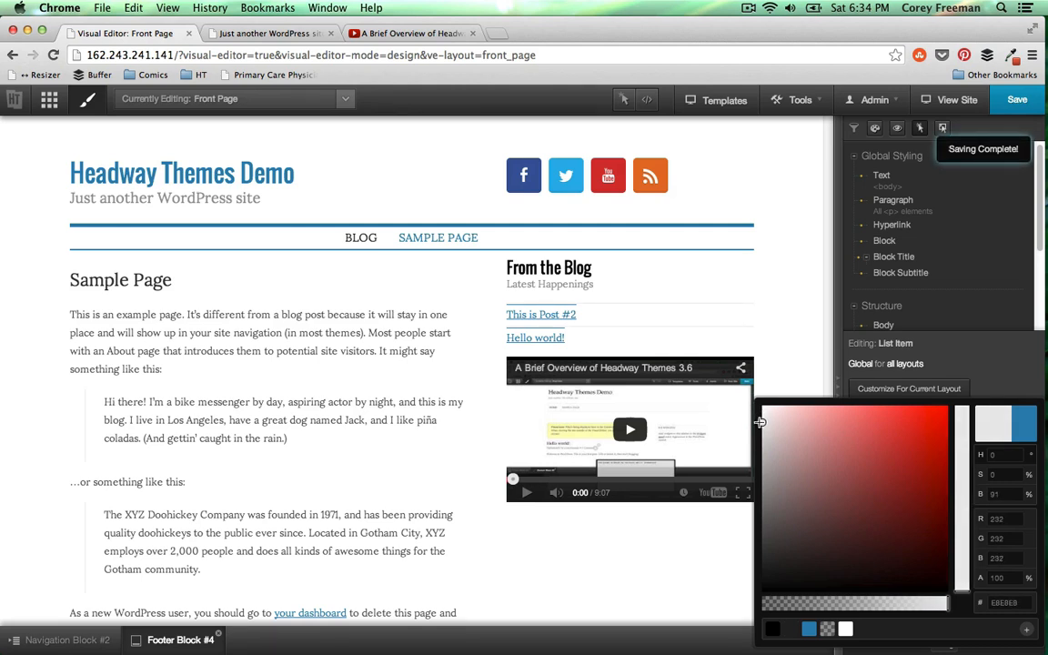
click(773, 388)
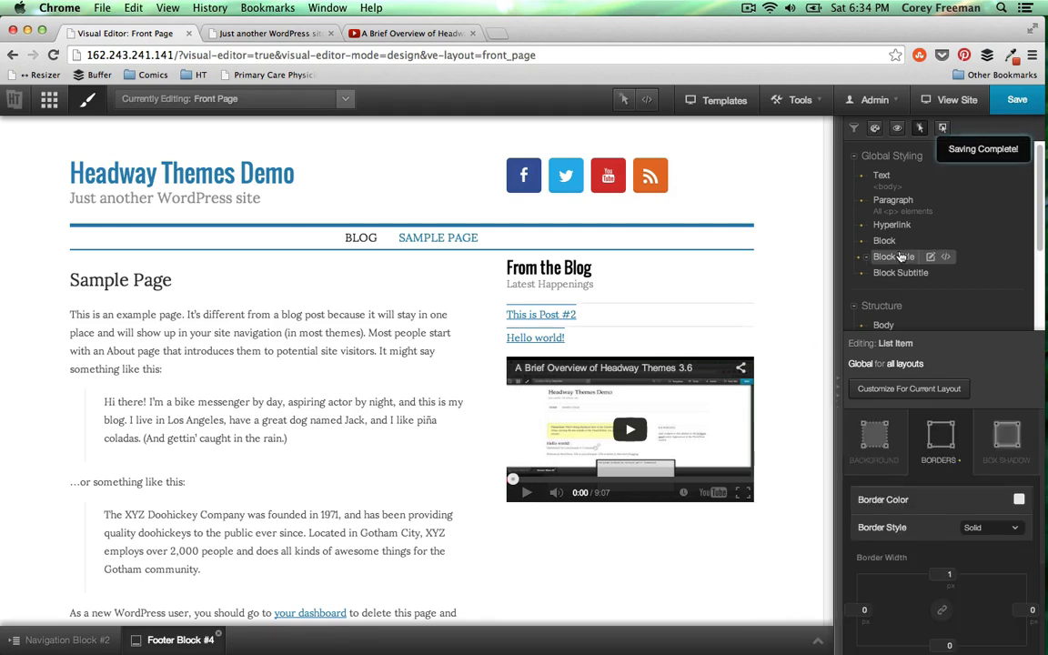
Inspect the "This is Post #2" link, select its regular List Item Link element, and set the border style to Hidden
click(624, 98)
right_click(565, 310)
click(533, 297)
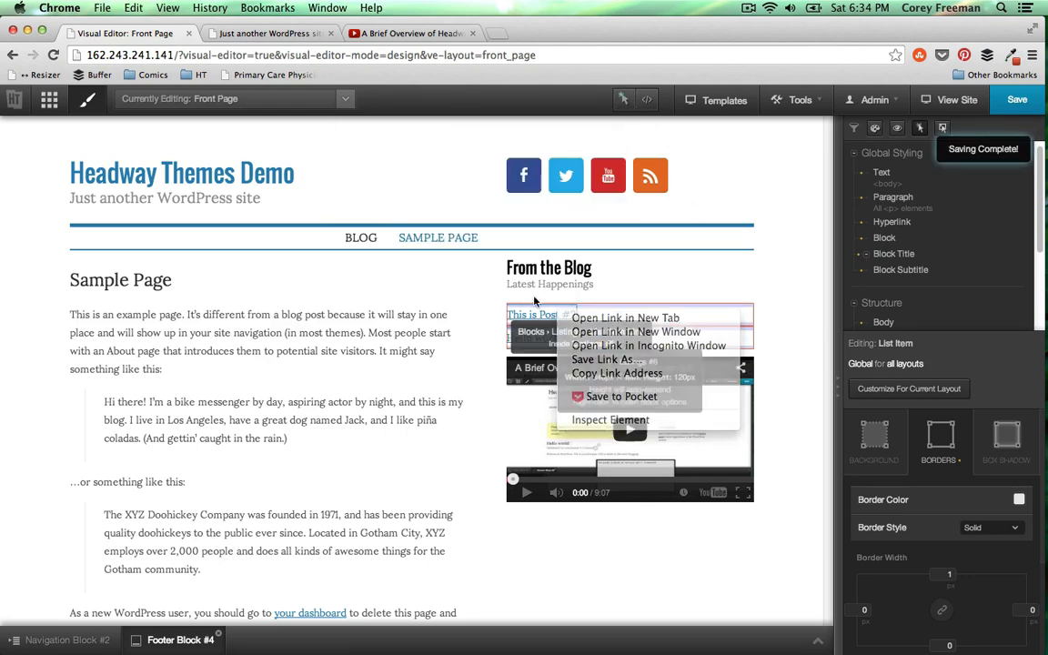
right_click(544, 314)
click(590, 365)
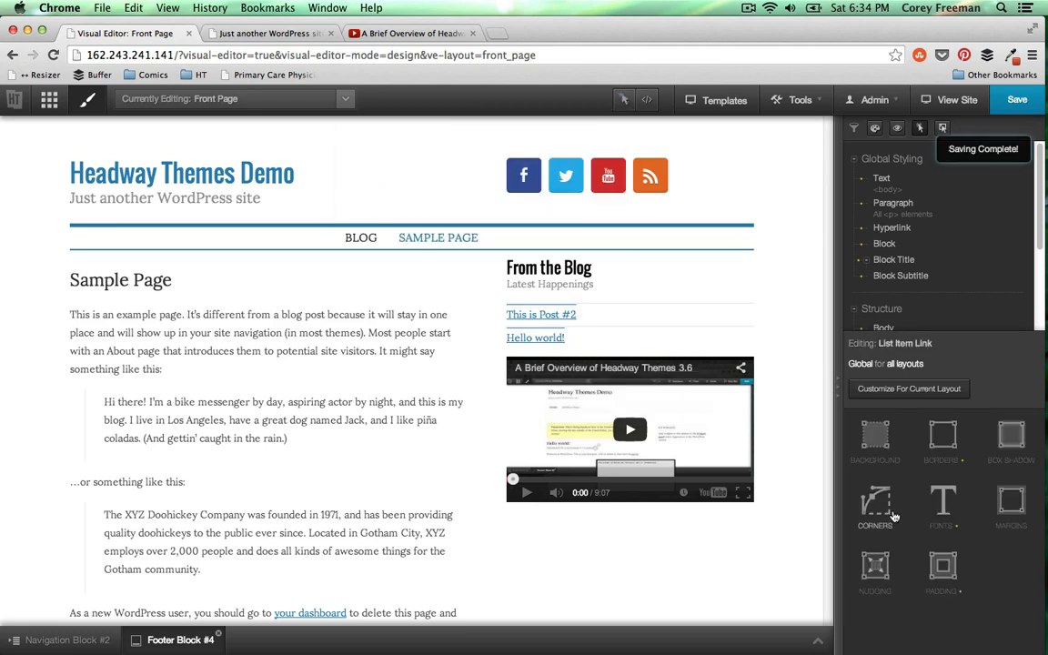
click(942, 439)
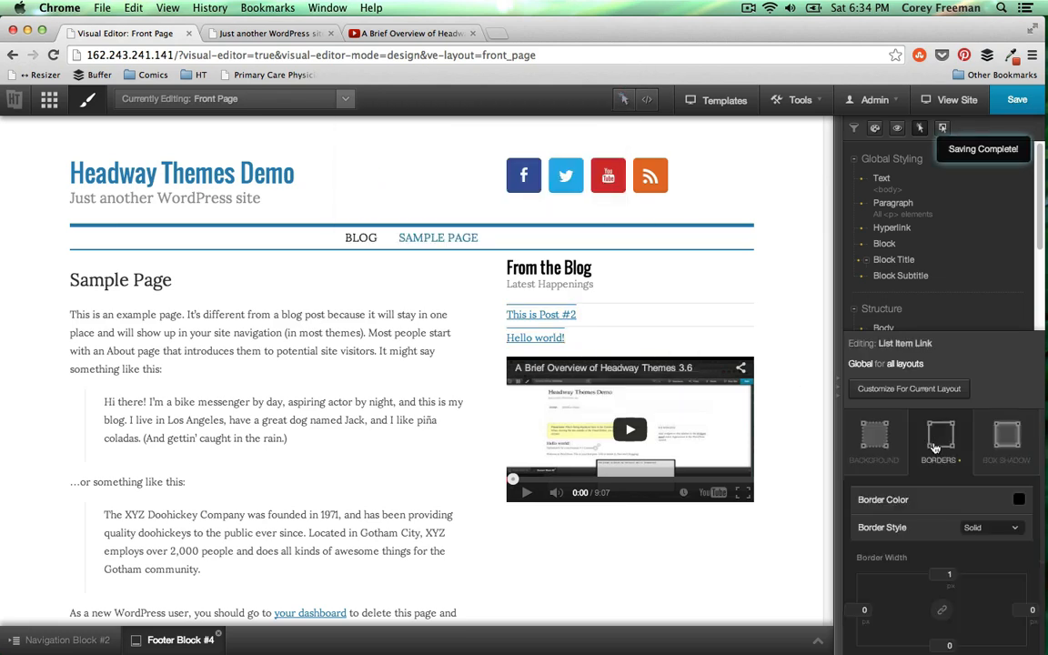
click(990, 527)
click(967, 510)
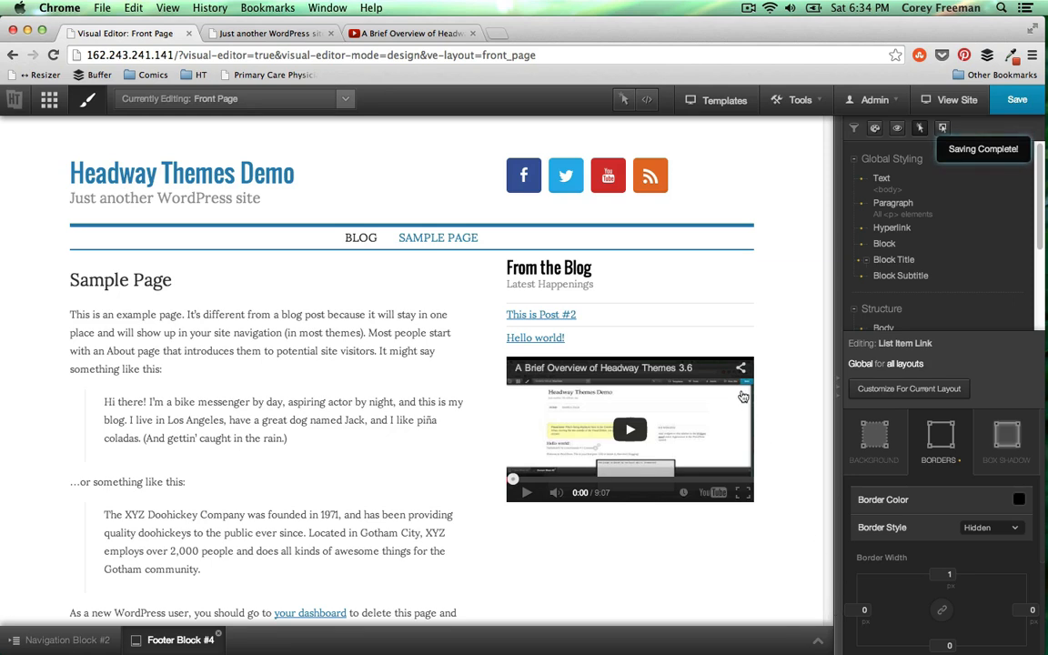
Turn on the inspector and try to open the element options for the embedded video block
right_click(545, 537)
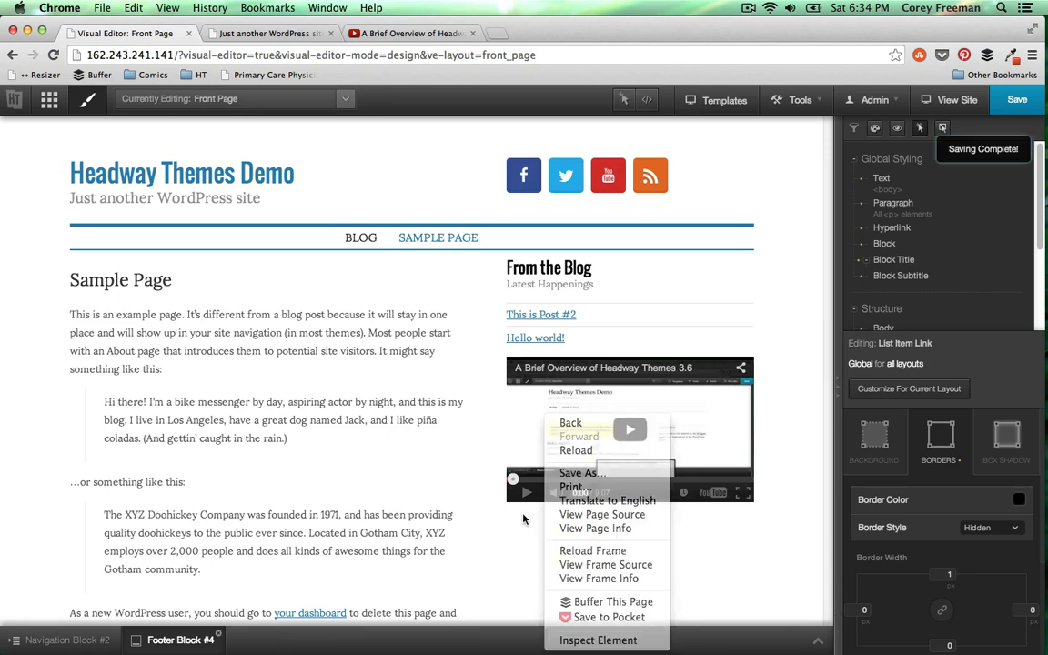
click(626, 98)
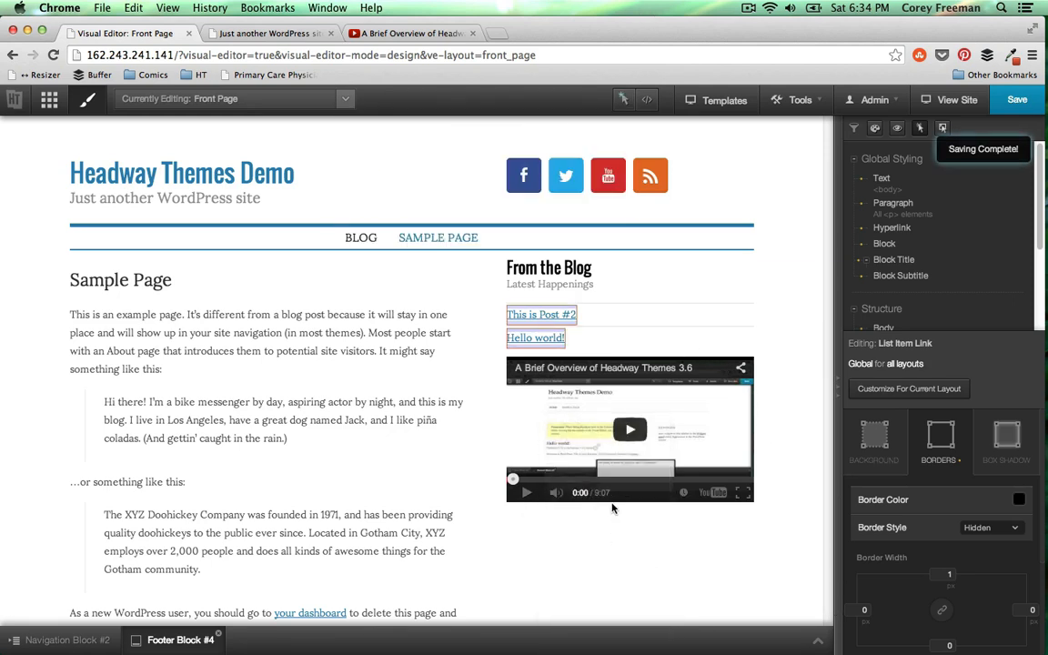
right_click(601, 515)
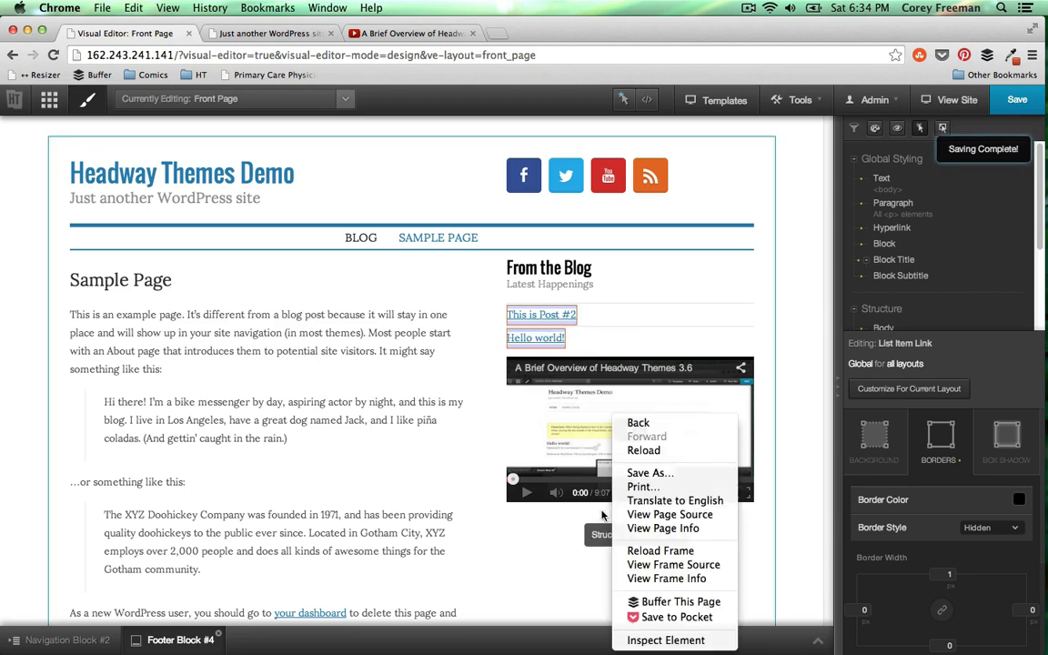
click(602, 515)
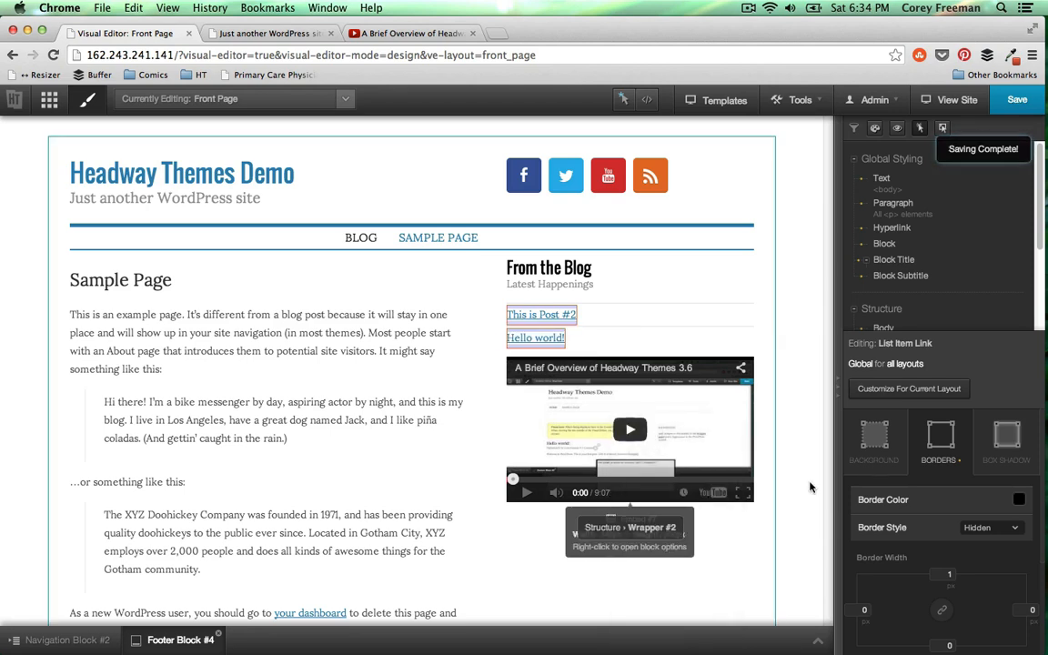
Show the unstyled elements in the design editor's element list
scroll(953, 211, down, 10)
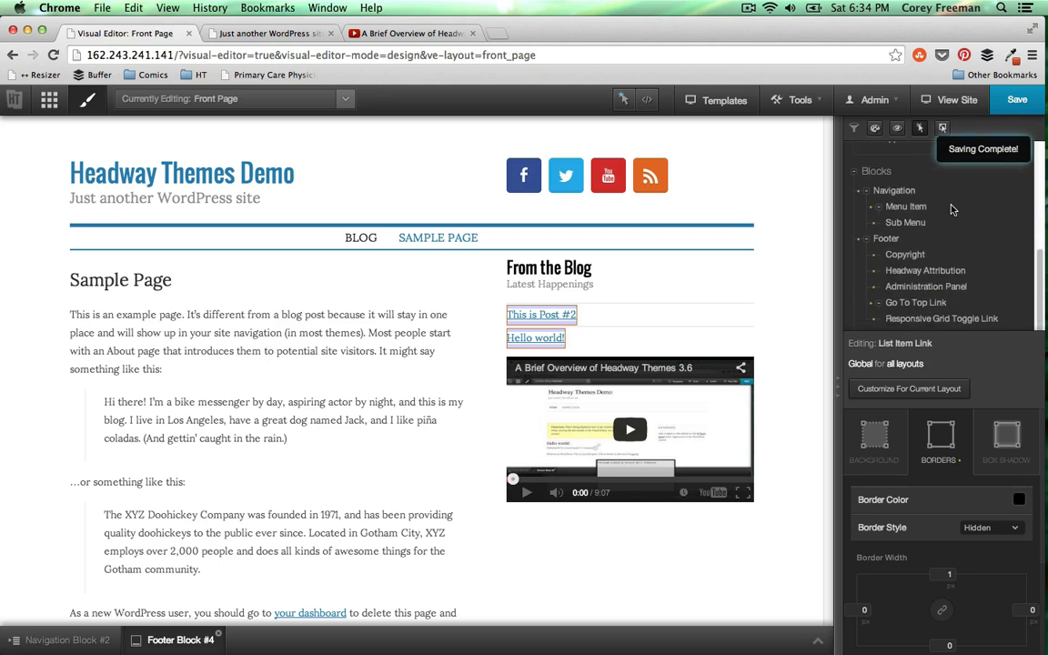
click(897, 128)
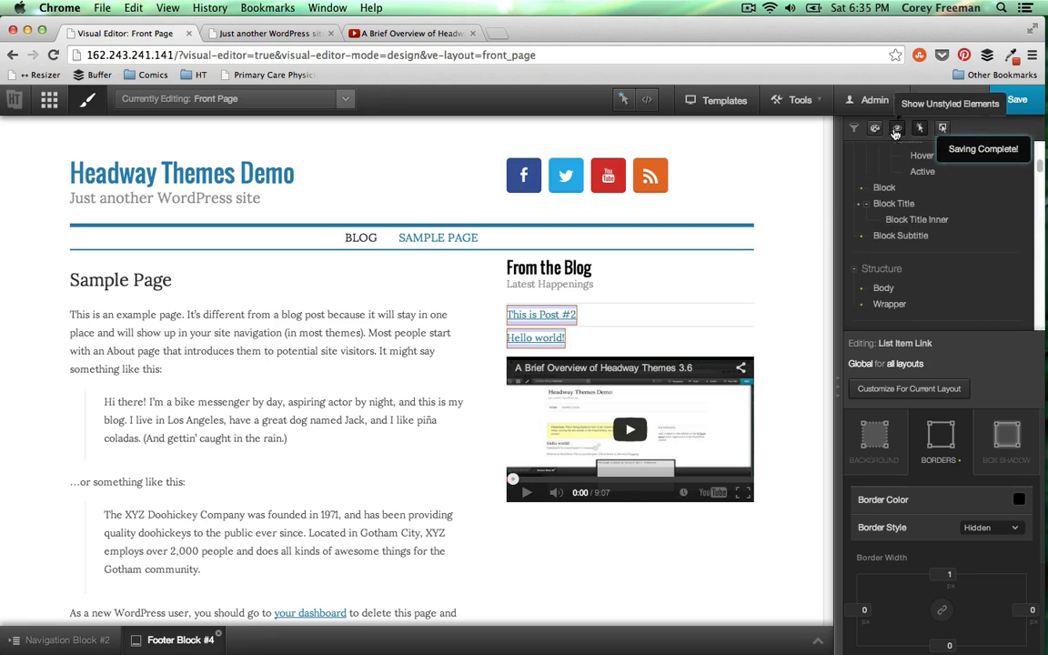
scroll(908, 188, down, 6)
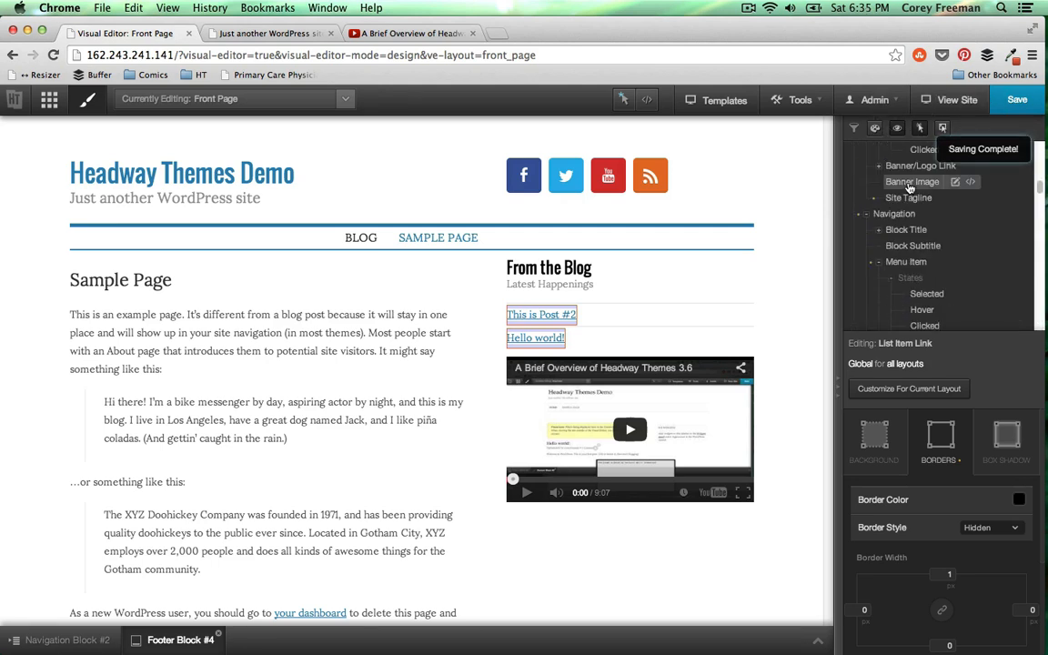
Collapse the expanded block groups from Header through Social in the element list and select the Embed element for editing
click(867, 213)
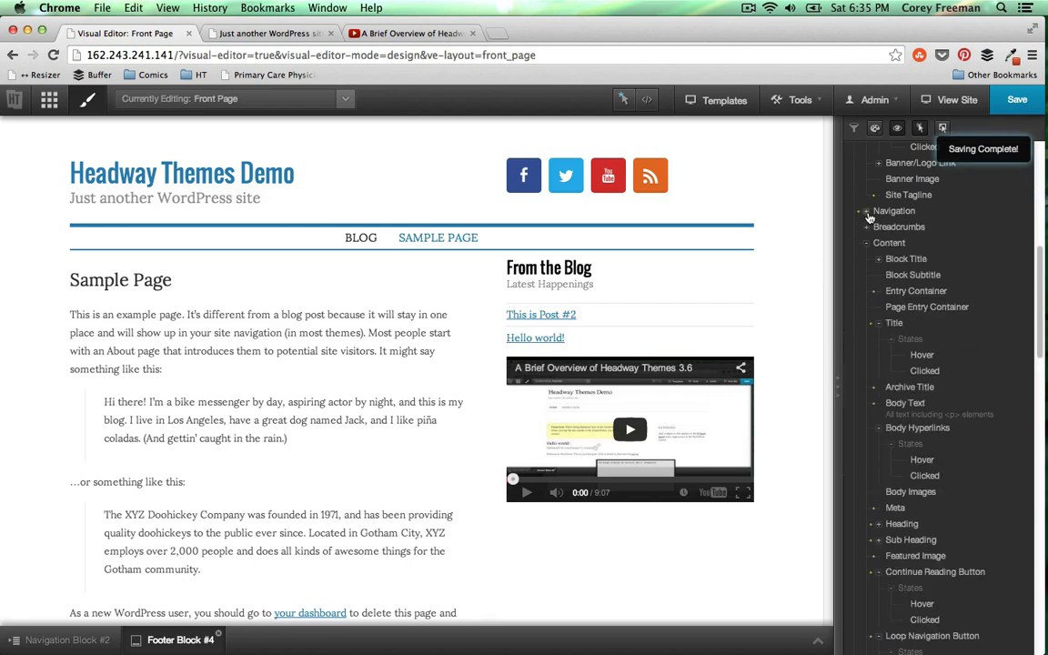
scroll(868, 215, up, 5)
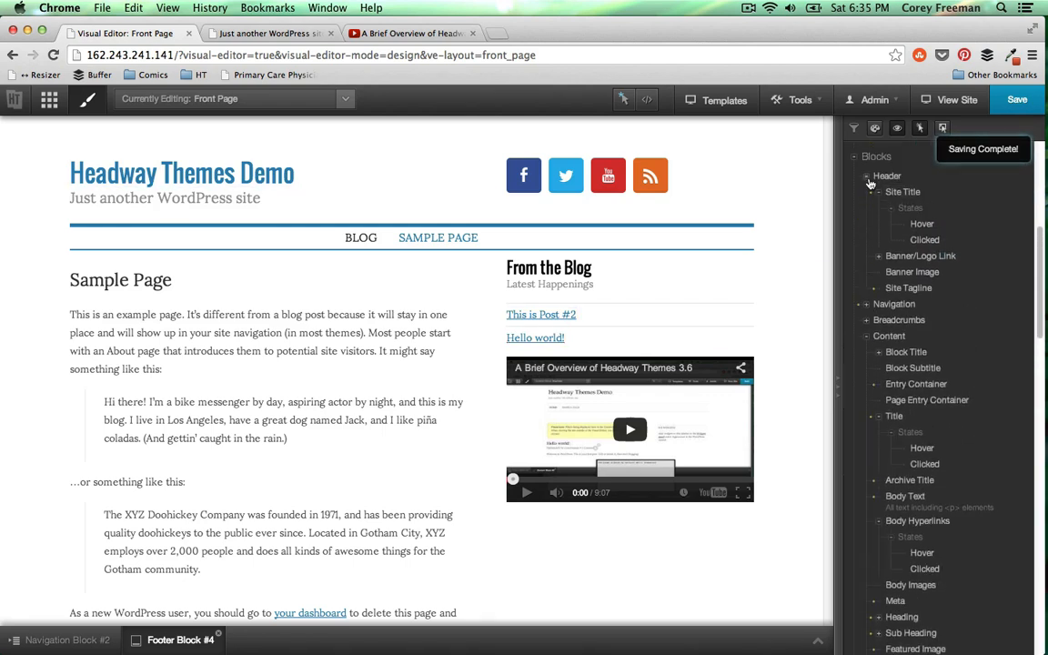
click(868, 177)
click(865, 224)
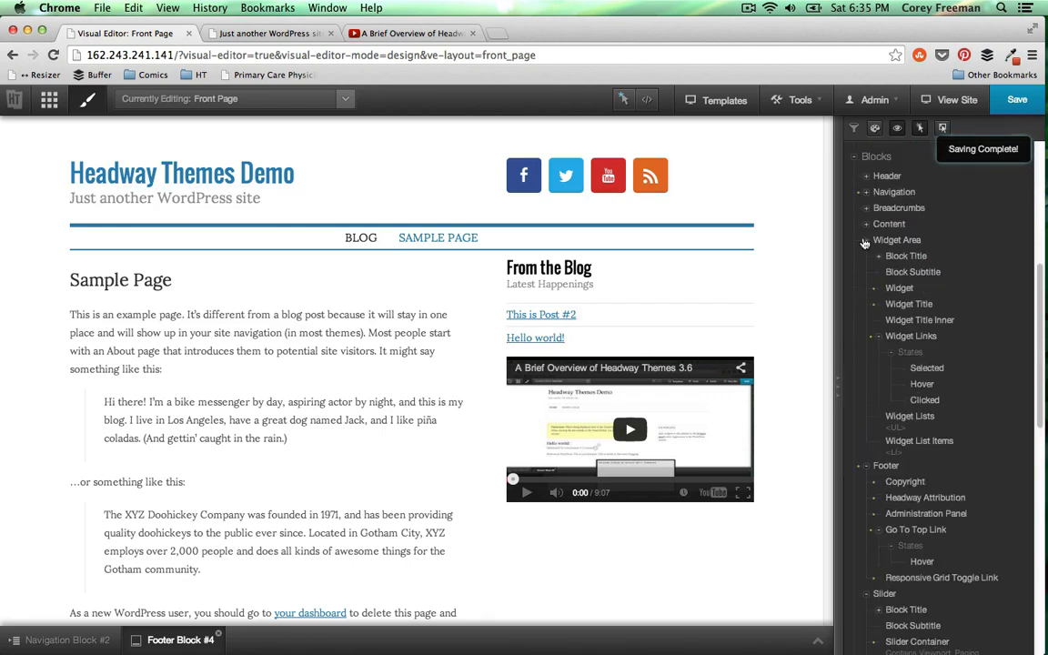
click(865, 240)
click(867, 257)
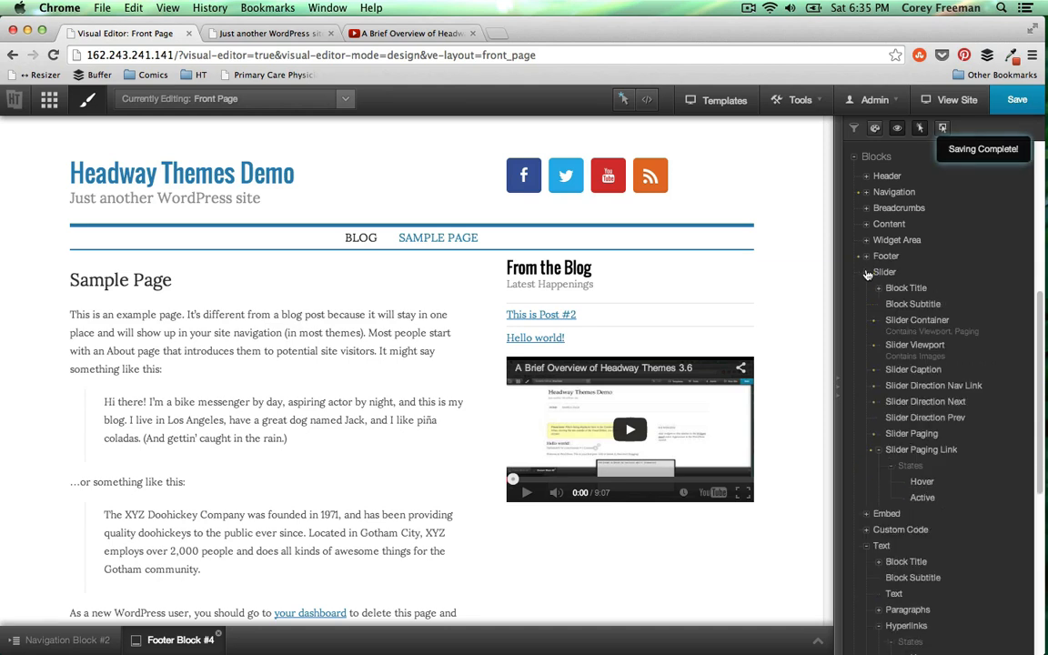
click(867, 273)
click(866, 321)
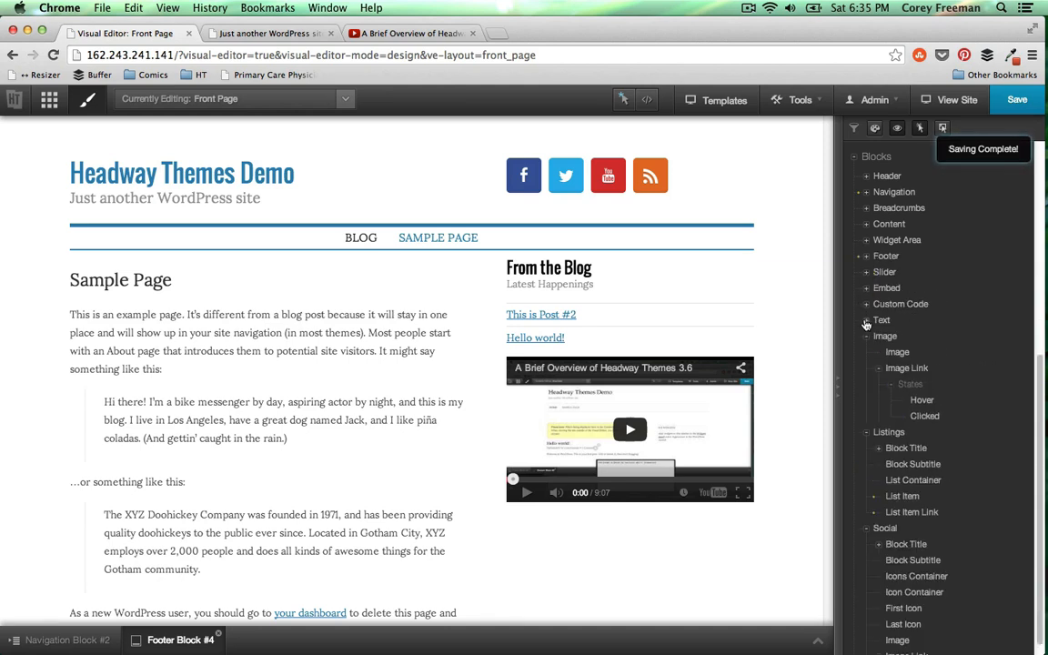
click(867, 337)
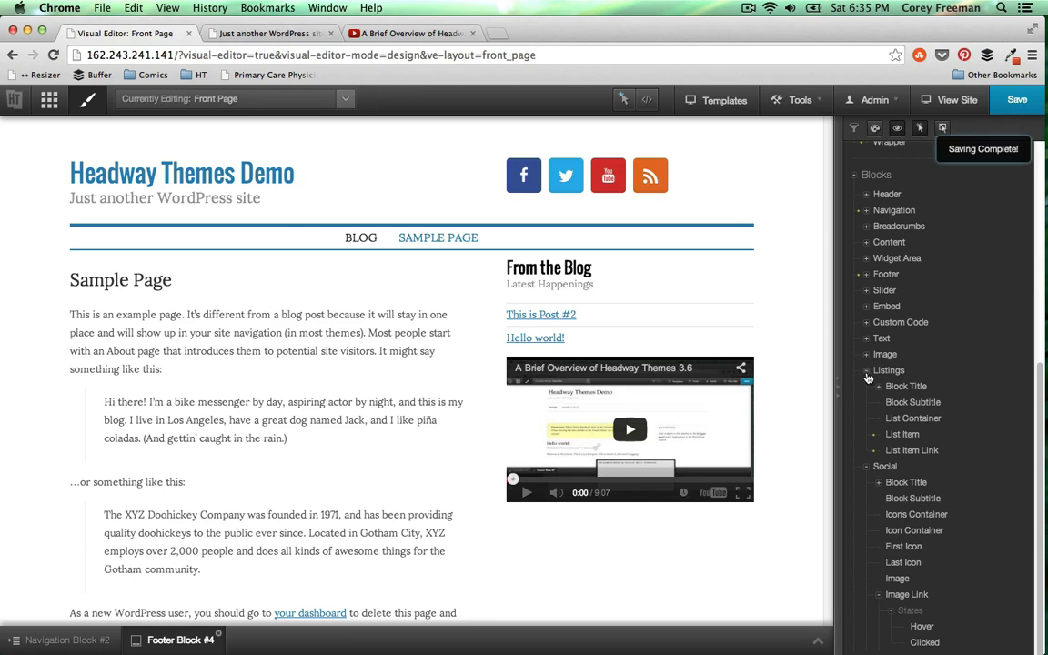
click(866, 352)
click(866, 468)
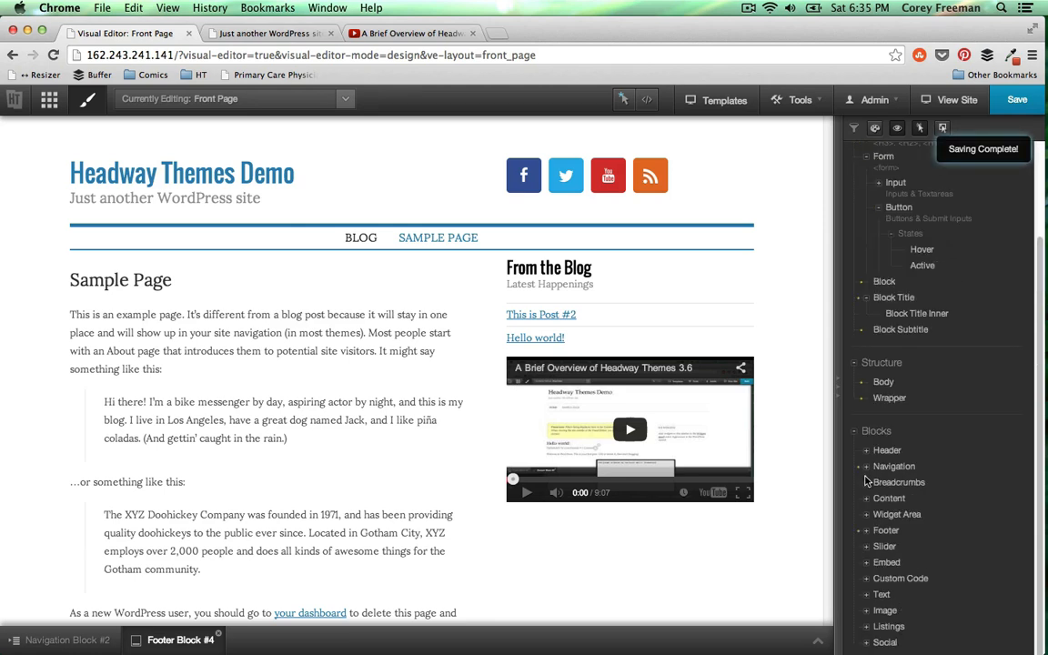
click(880, 563)
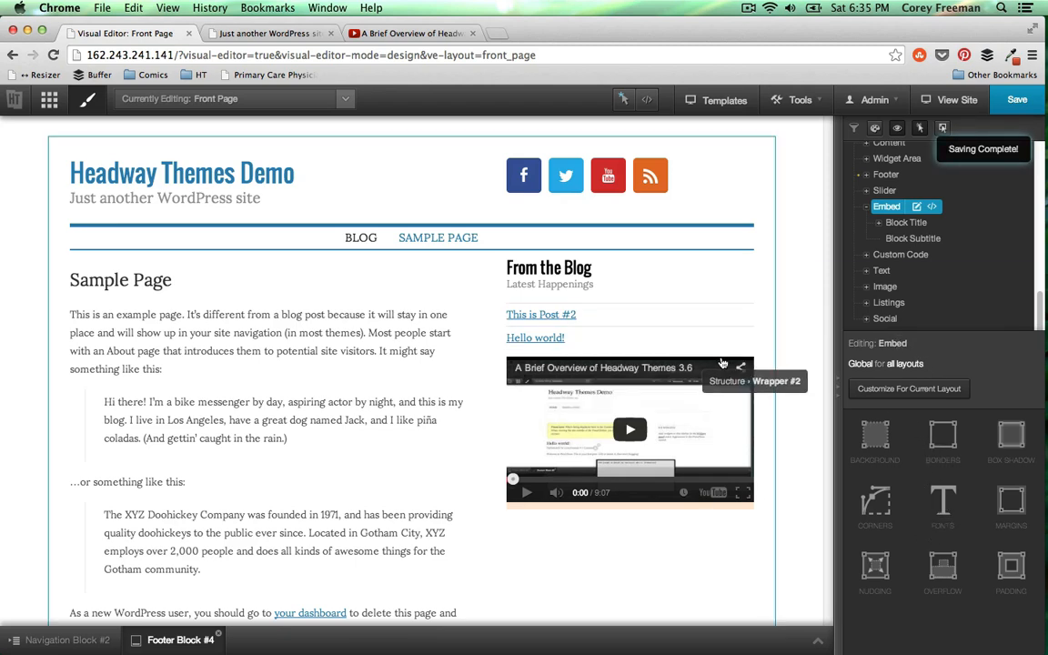
right_click(723, 397)
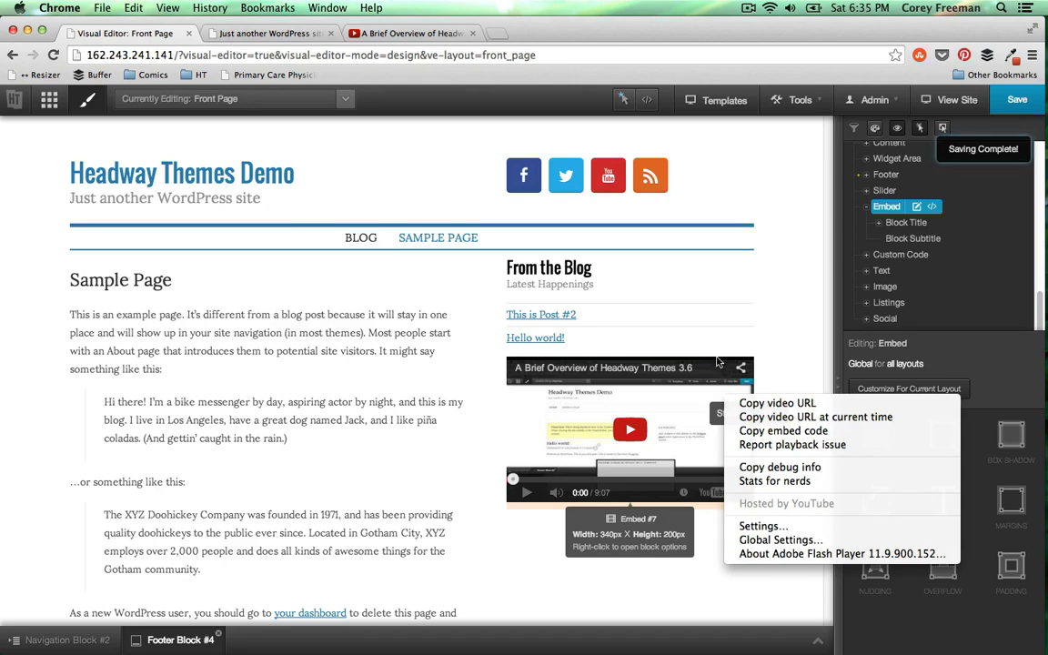
key(Escape)
right_click(622, 513)
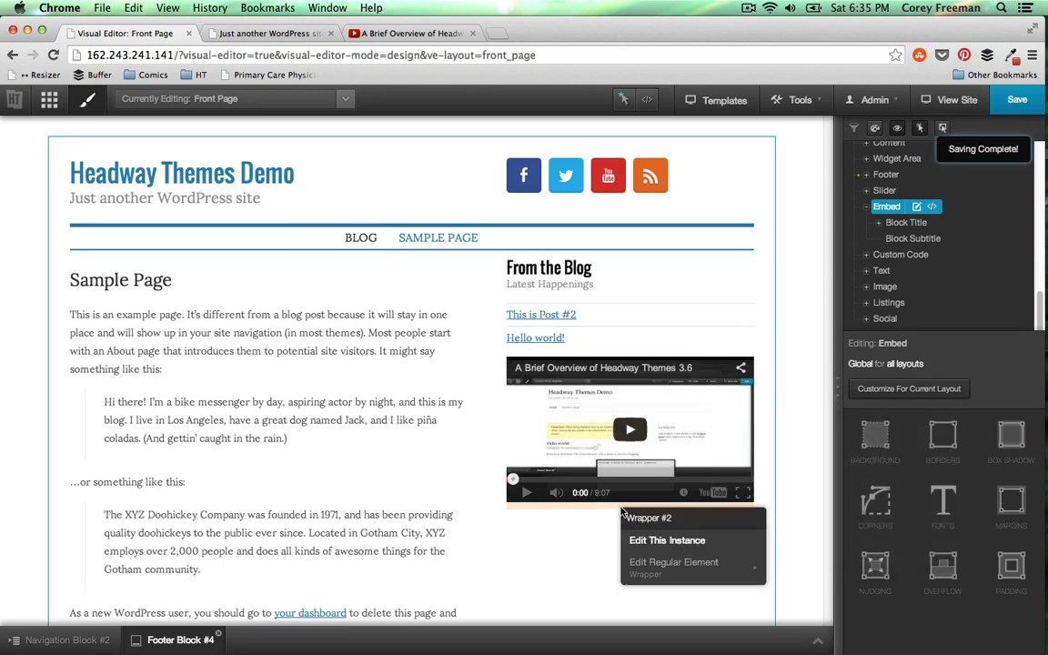
key(Escape)
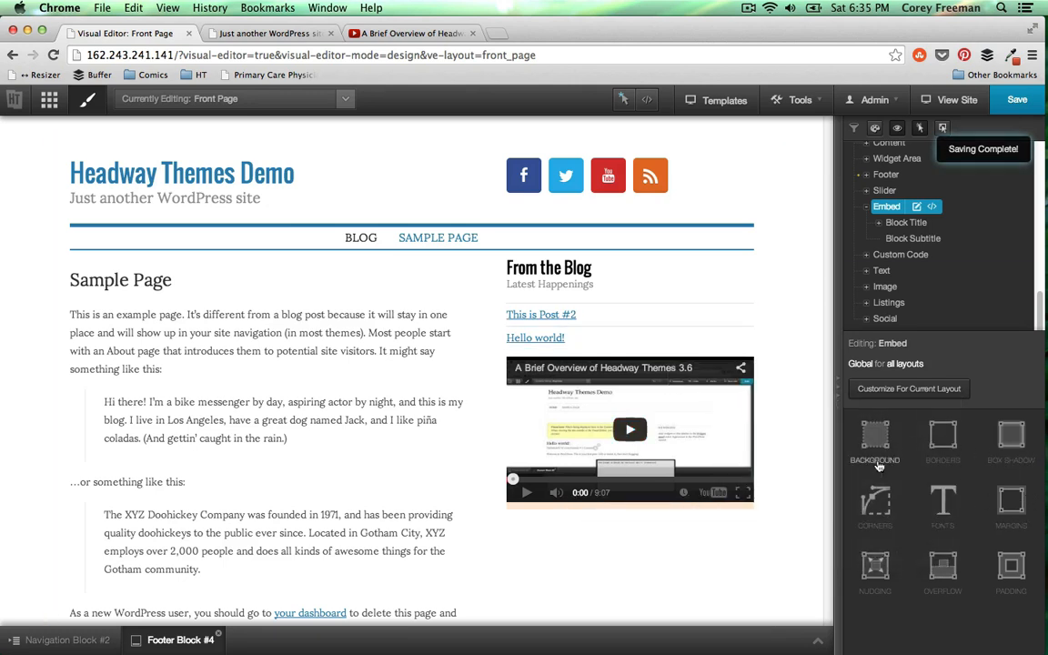
Set the Embed element's padding to 15 px on all four sides
click(1009, 569)
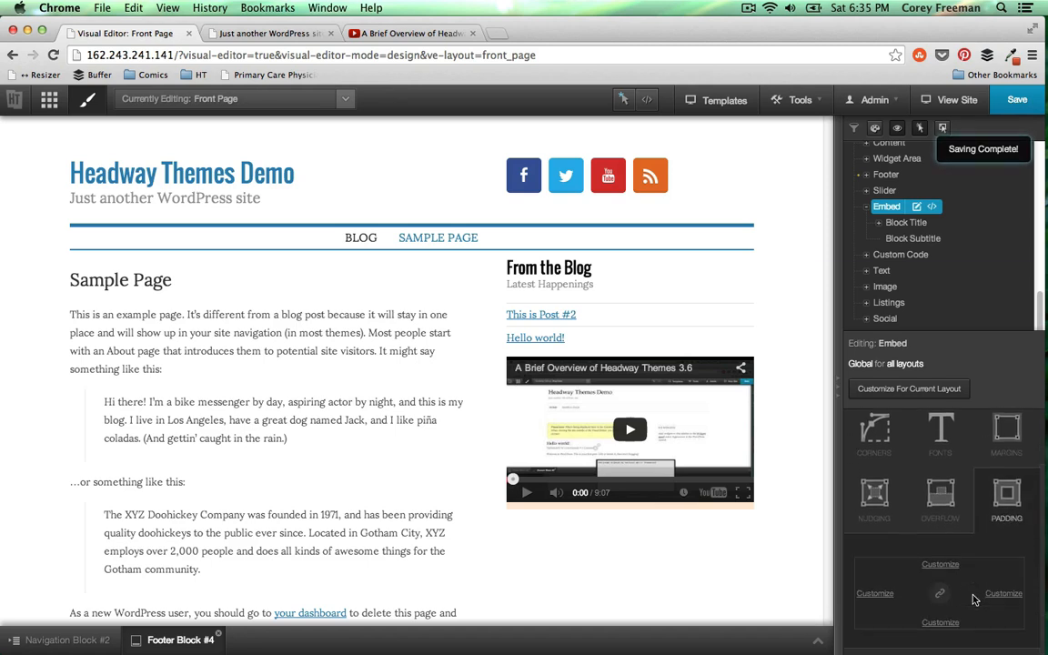
click(942, 565)
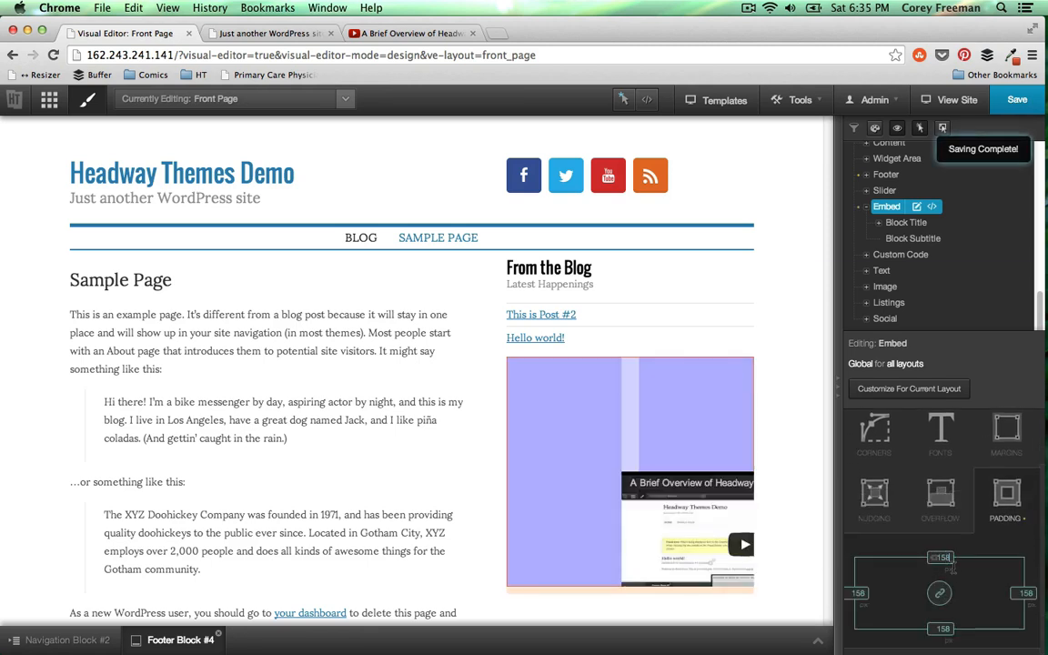
key(BackSpace)
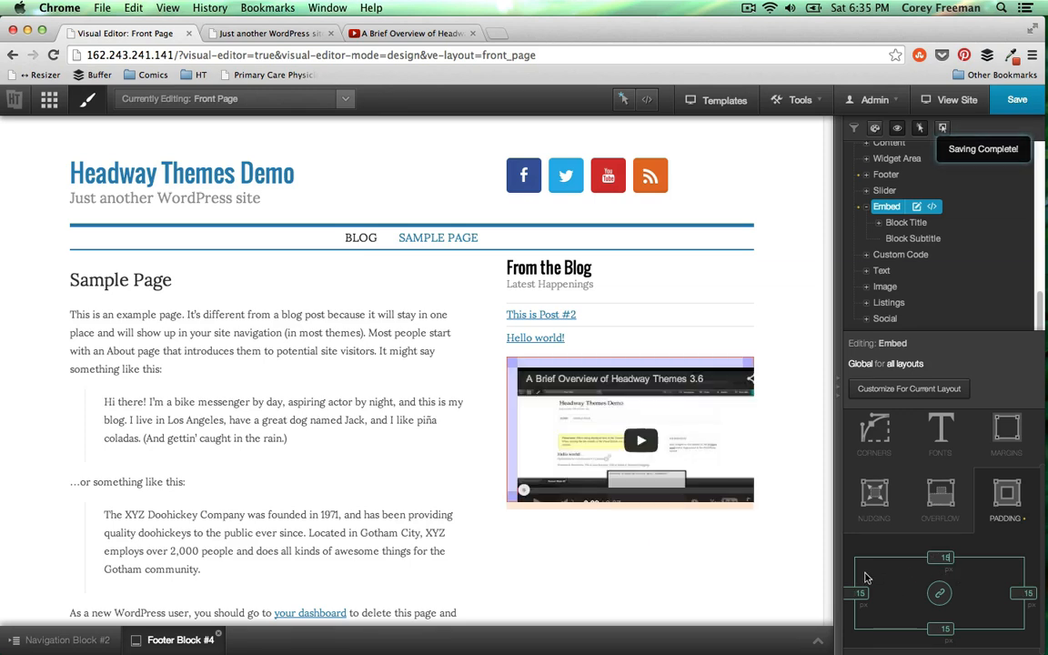
Open the block options of the embedded video block and set its block title to "Our Latest Video"
right_click(673, 365)
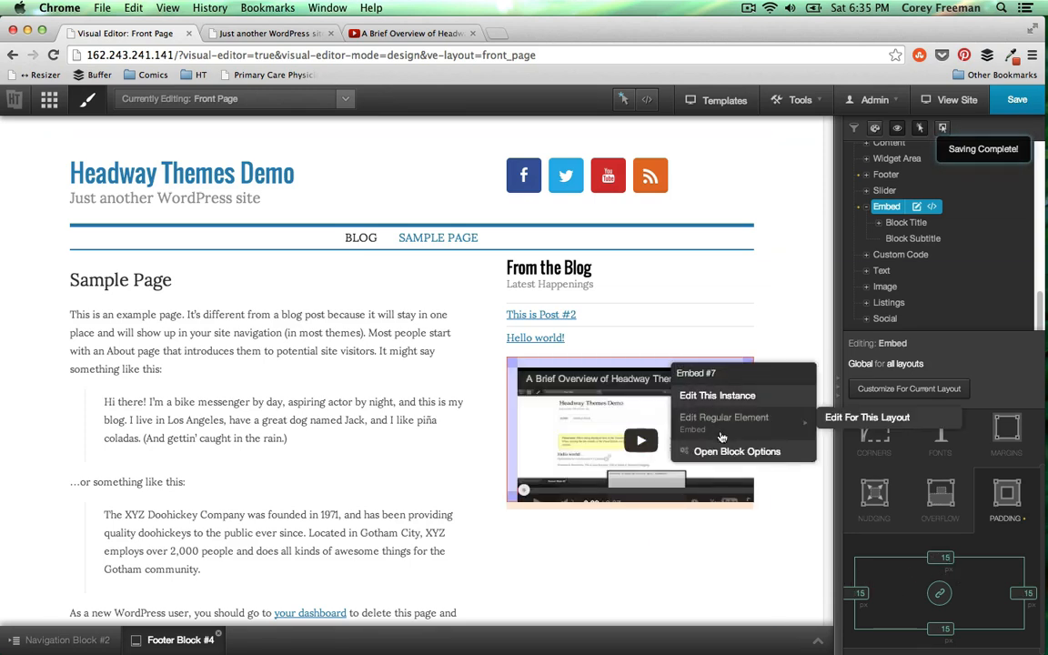
click(733, 451)
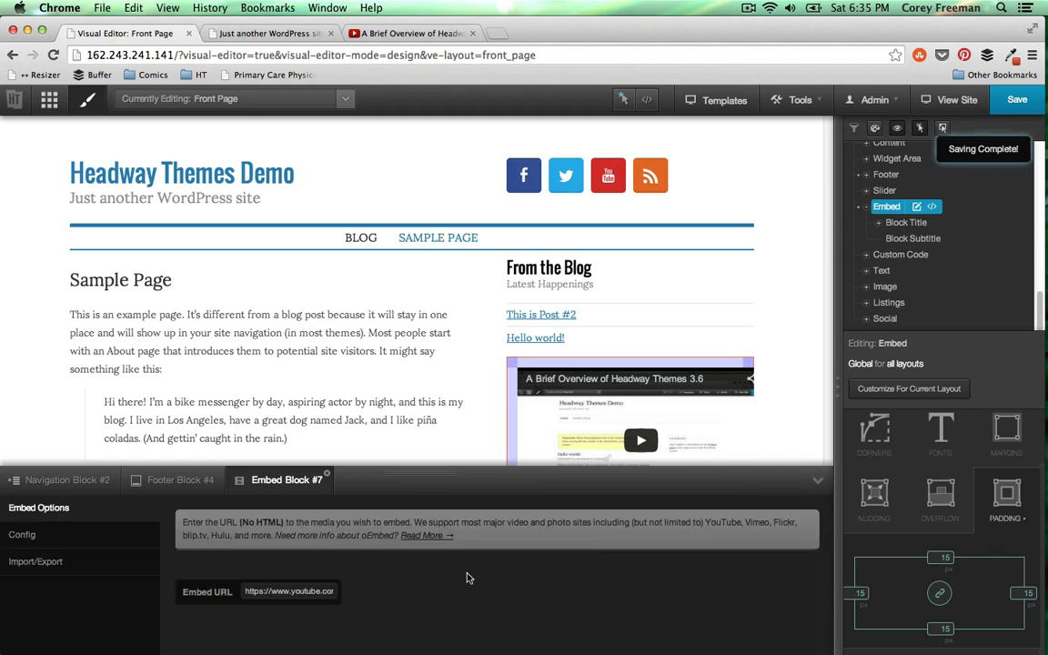
click(114, 538)
scroll(243, 458, down, 3)
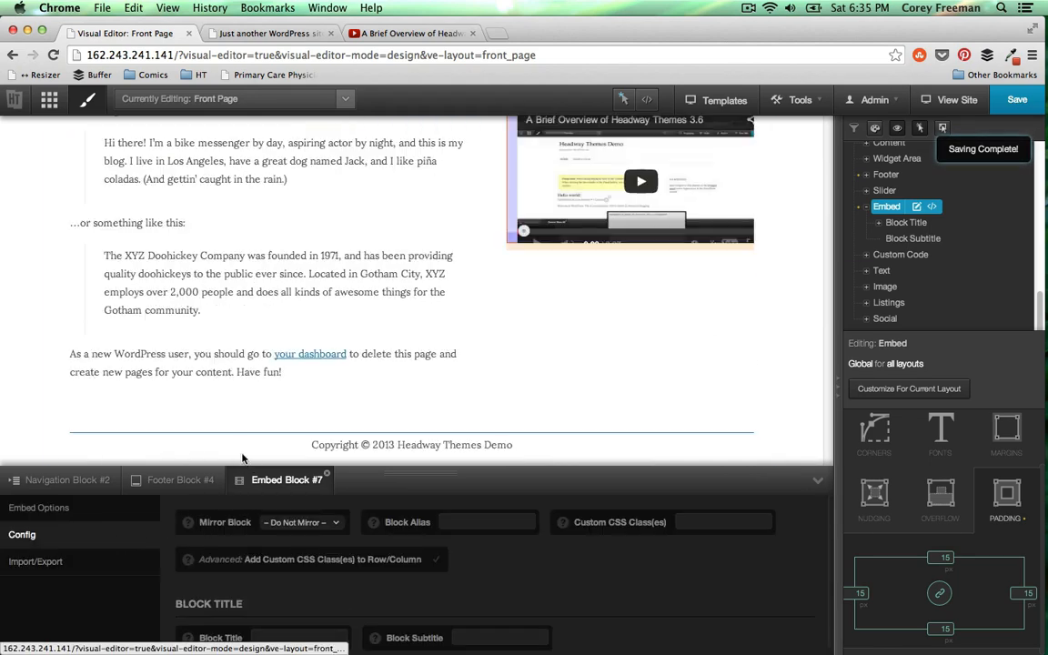
scroll(241, 450, up, 3)
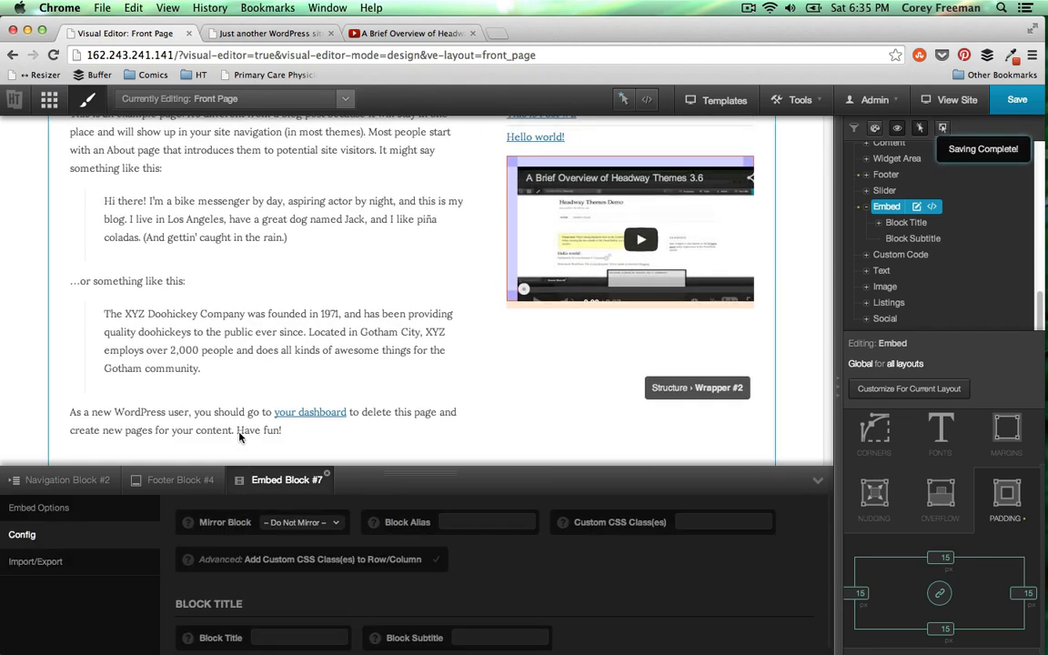
scroll(241, 436, up, 1)
click(264, 634)
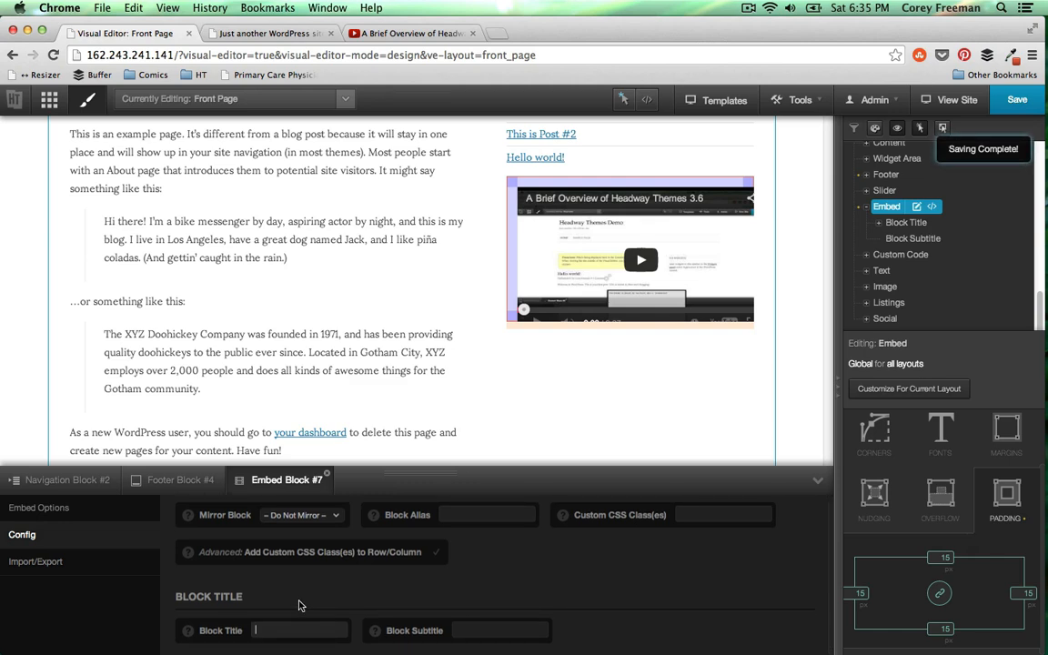
text(Our Latest Video)
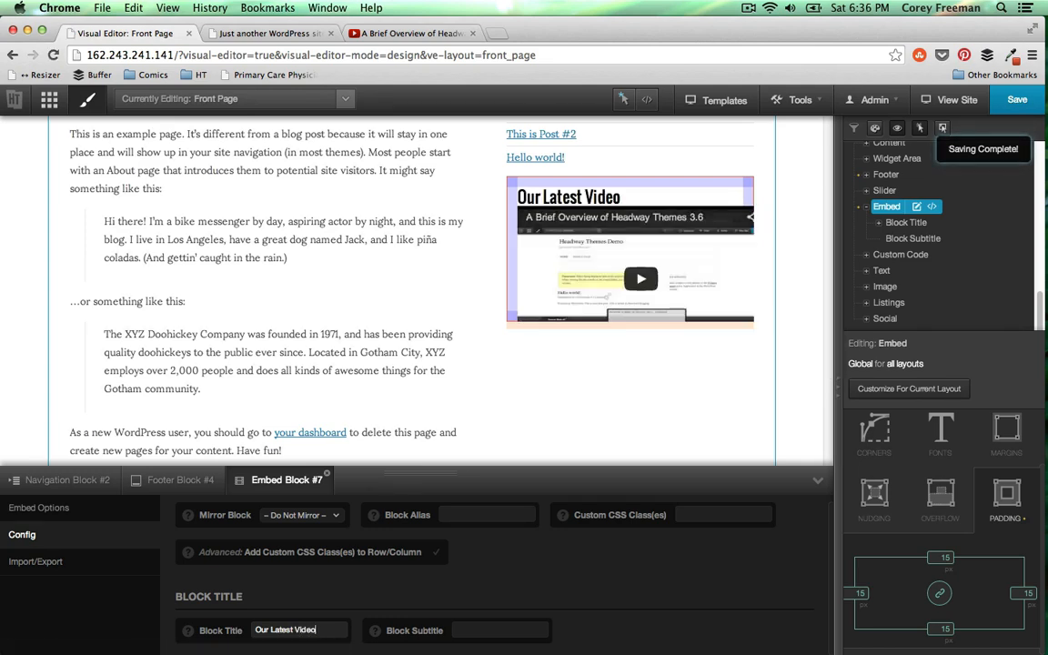
Give the Embed element's Block Title a bottom margin of 15 px
click(913, 223)
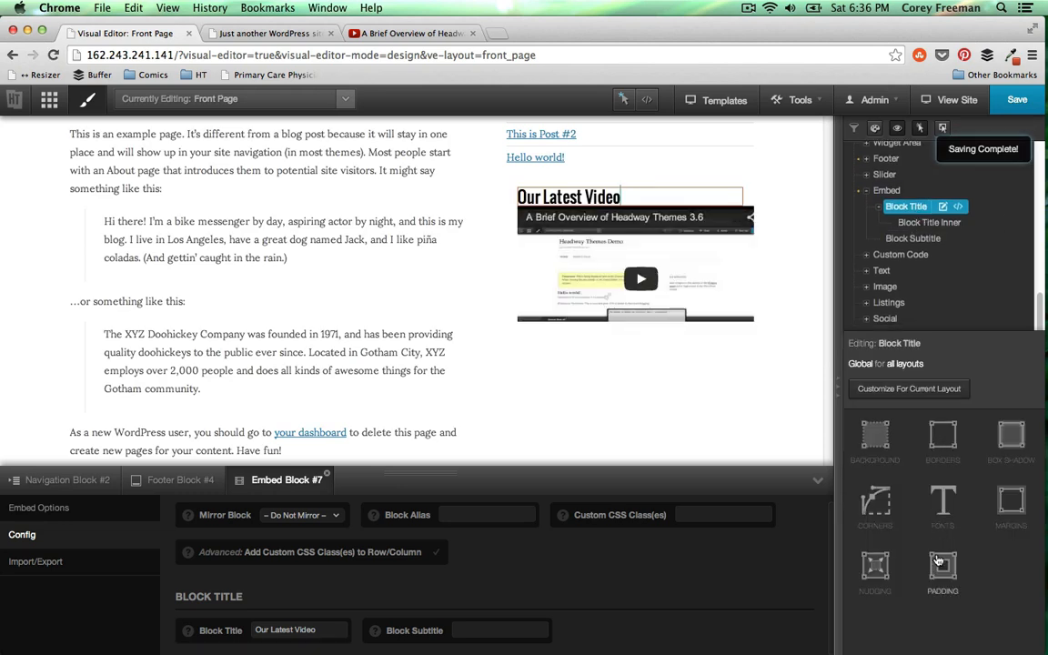
click(1010, 499)
click(942, 628)
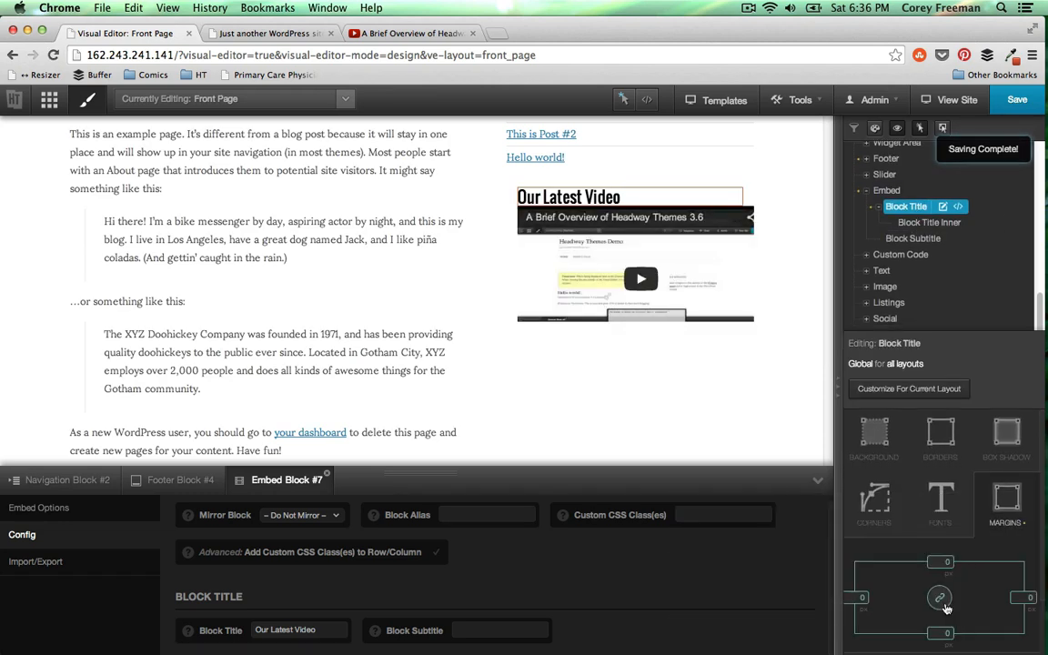
text(15)
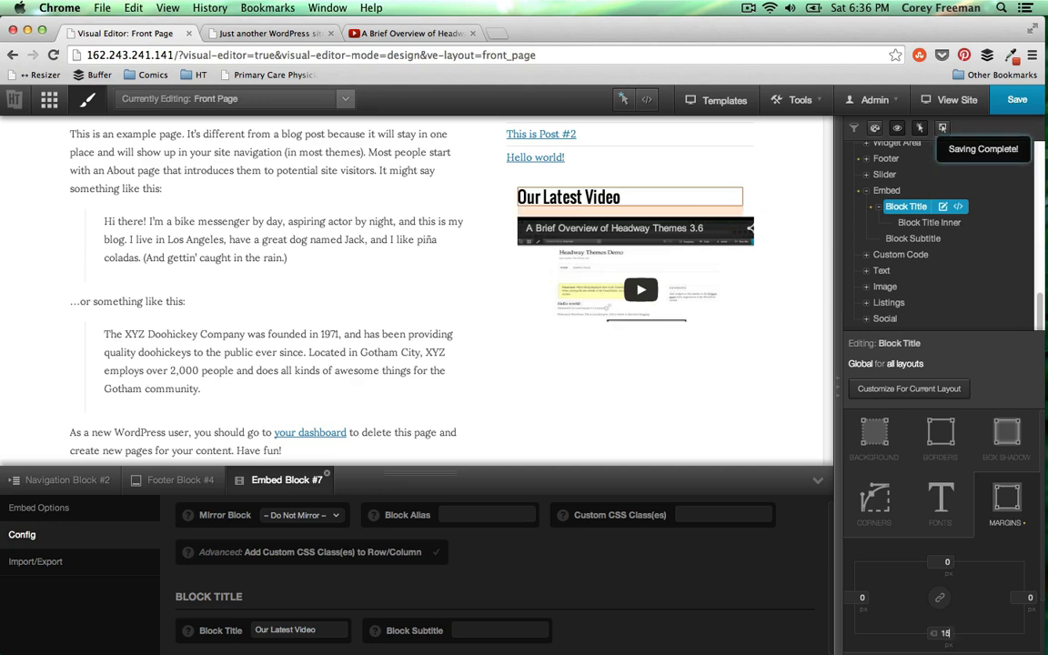
Turn off the inspector, collapse the block options, and set the Embed element's padding to 0 px on all sides
click(624, 98)
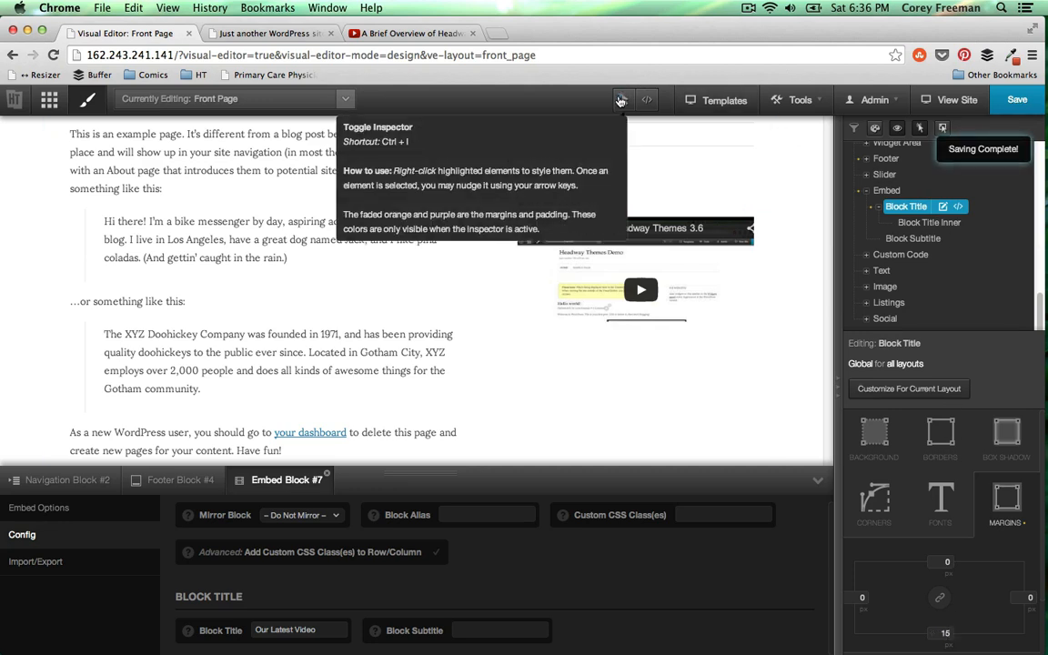
click(817, 483)
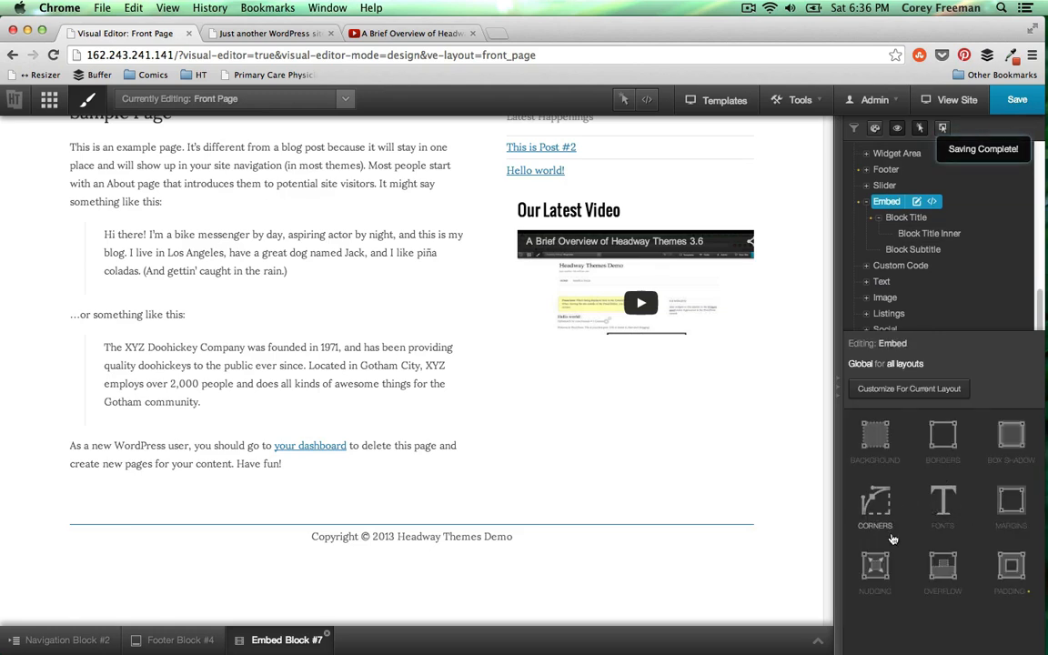
click(1012, 569)
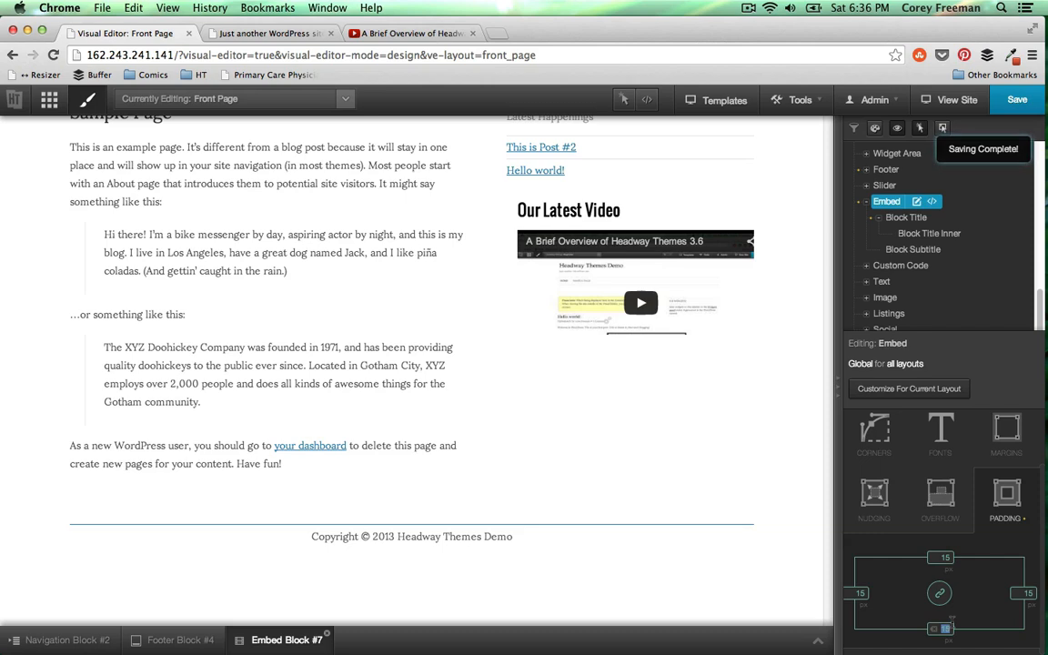
text(0)
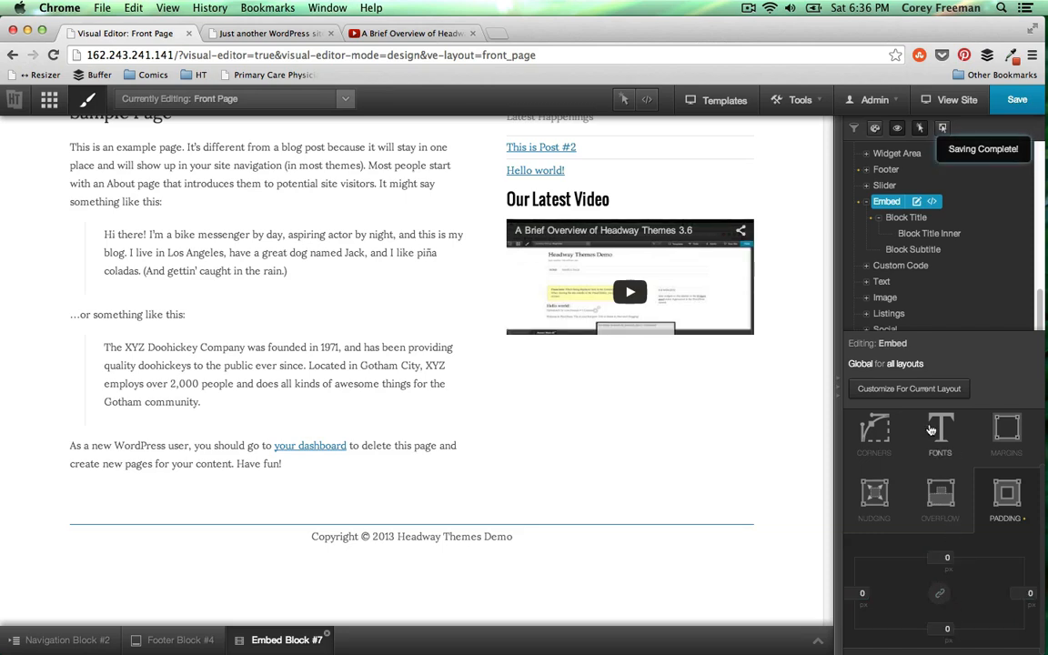
click(914, 472)
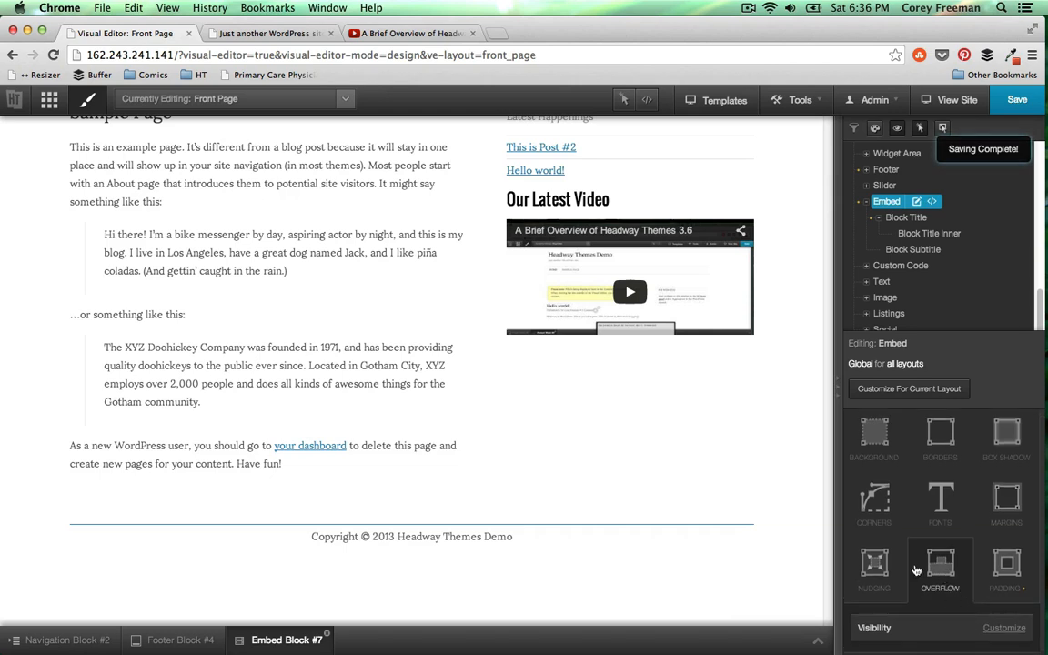
click(936, 568)
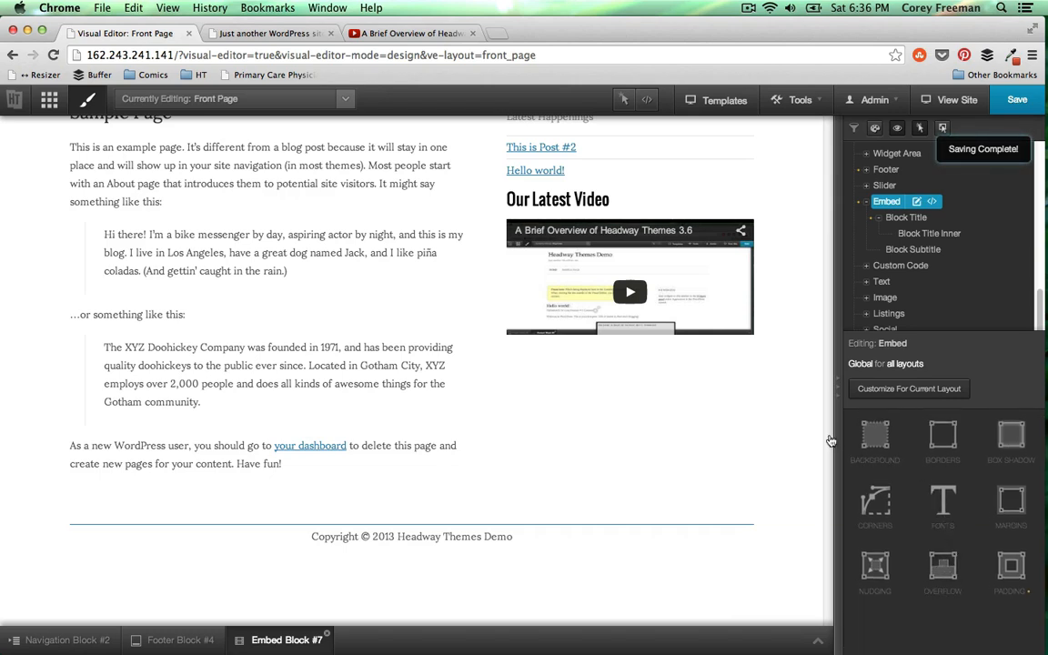
Save the design changes and reload the live site to check the front page
scroll(824, 426, up, 3)
scroll(824, 382, up, 5)
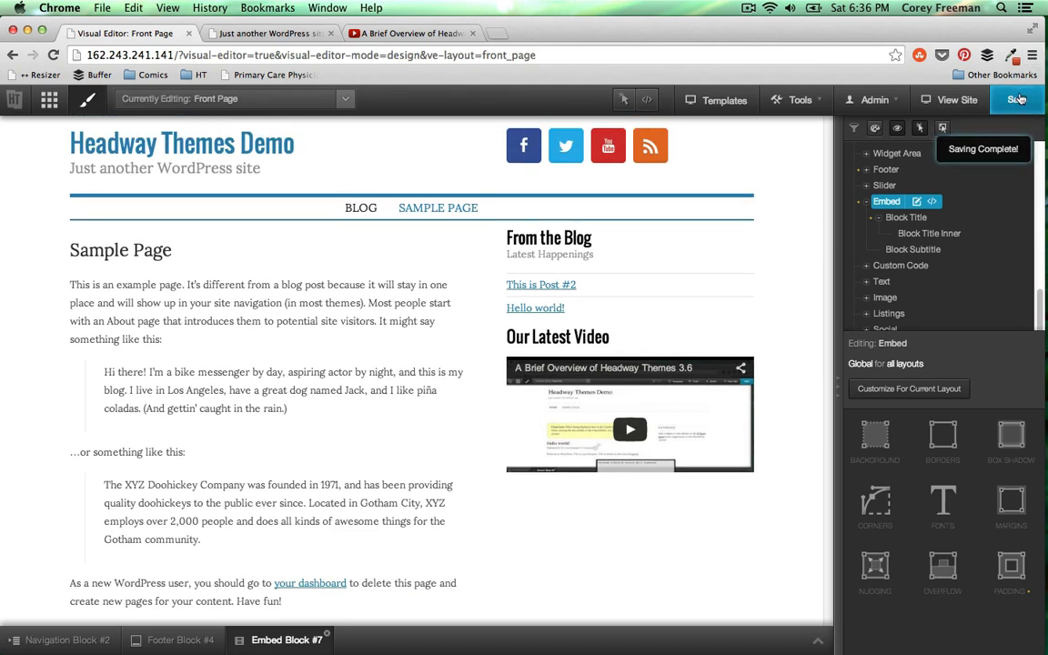
click(1018, 99)
click(282, 38)
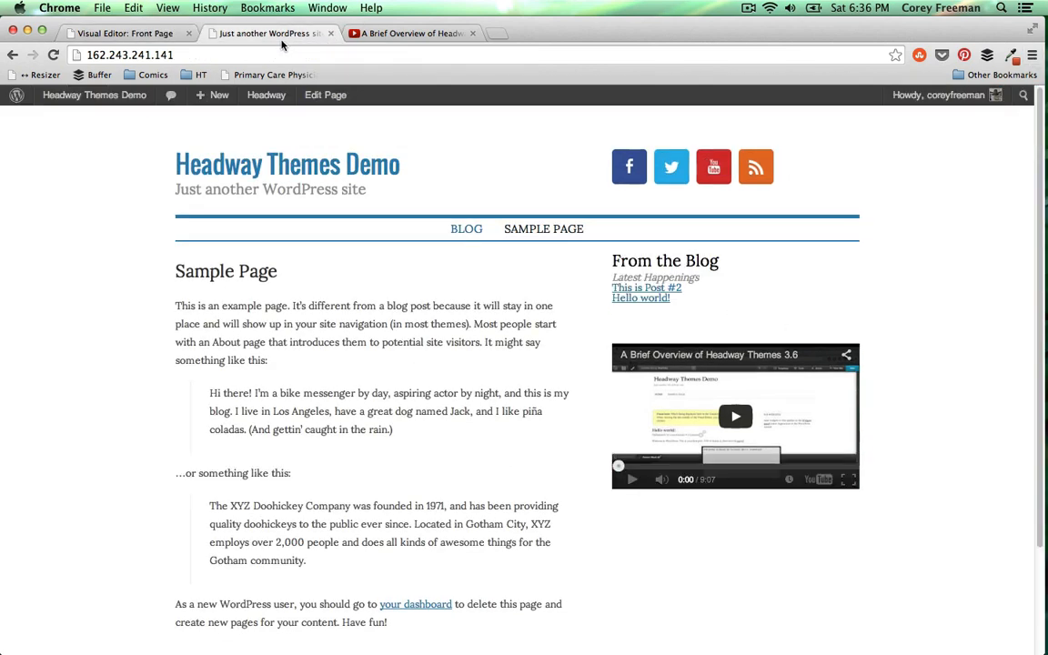
click(51, 55)
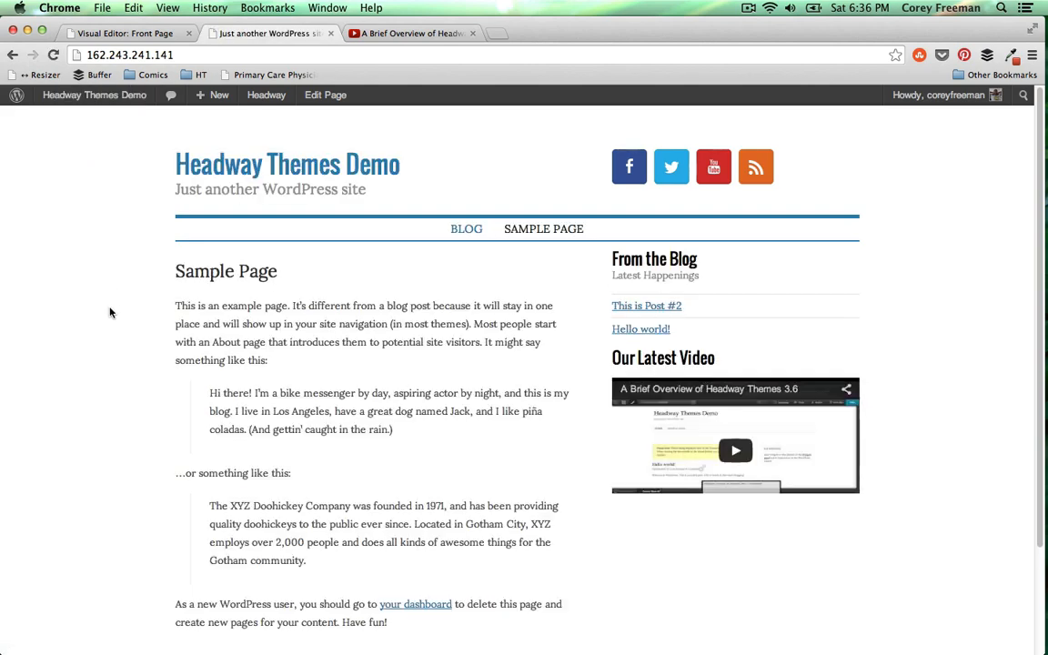
Return to the visual editor and set the Content block's Title element to the Google web font Oswald in black (000000)
scroll(110, 312, down, 3)
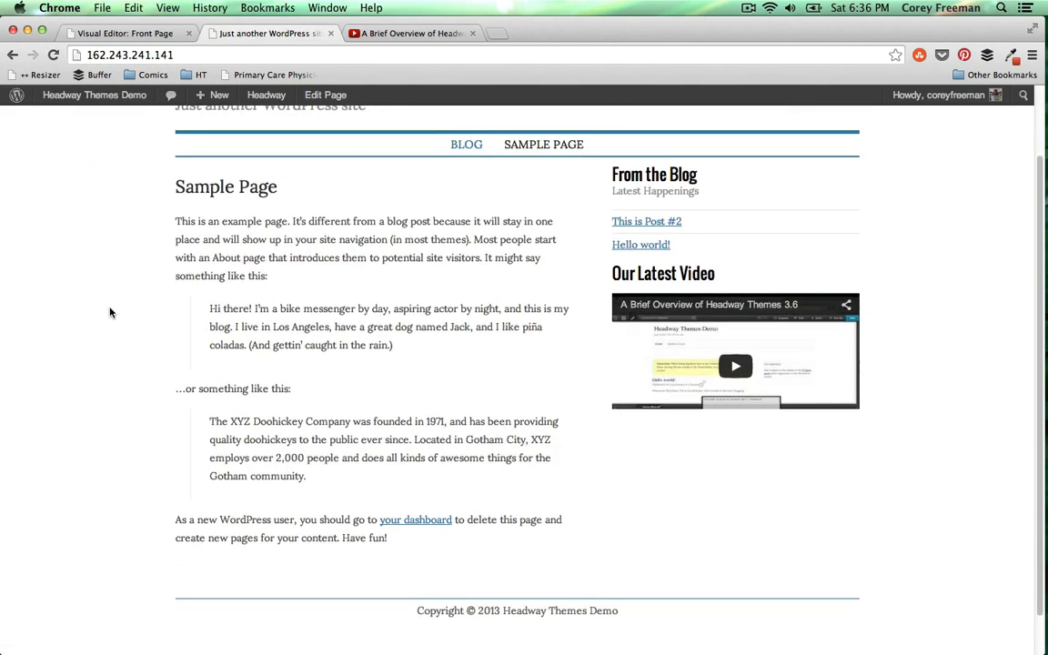
scroll(109, 312, up, 3)
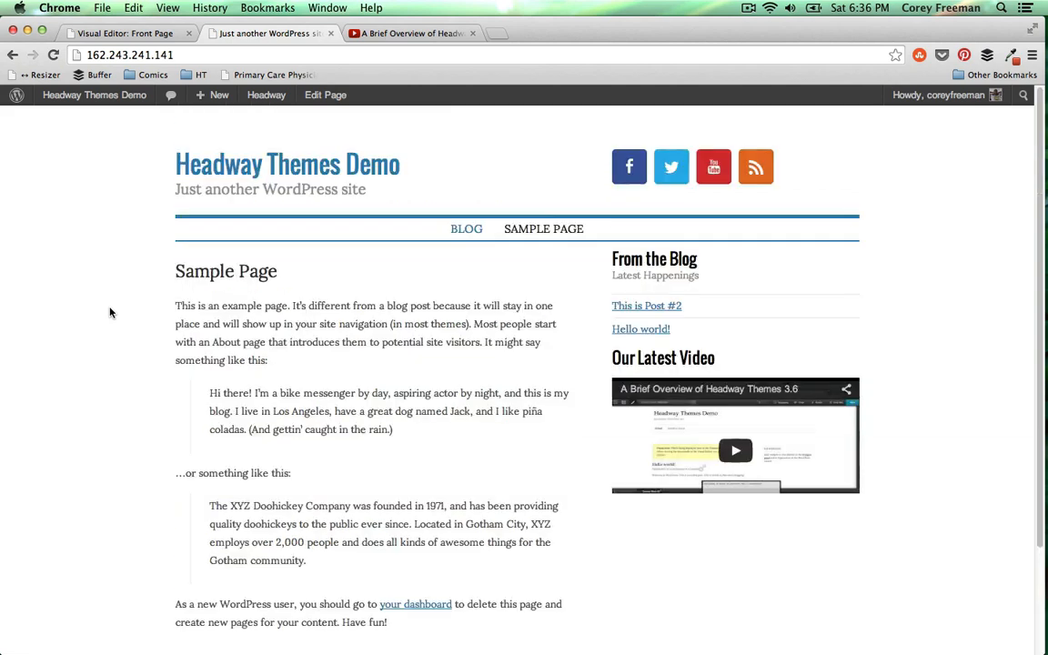
click(141, 36)
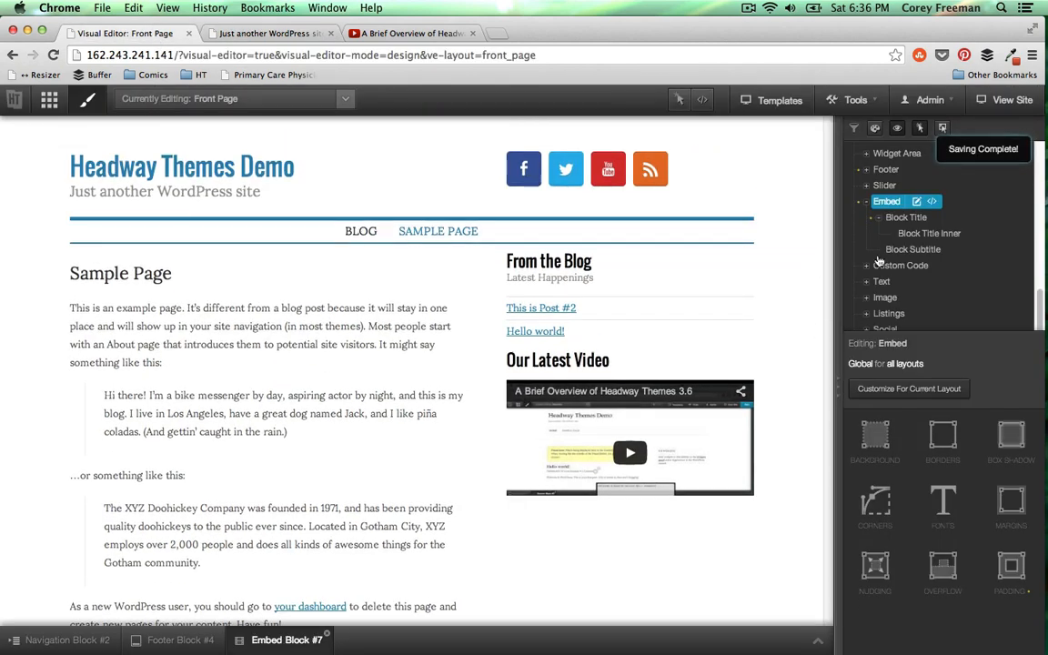
scroll(882, 263, up, 3)
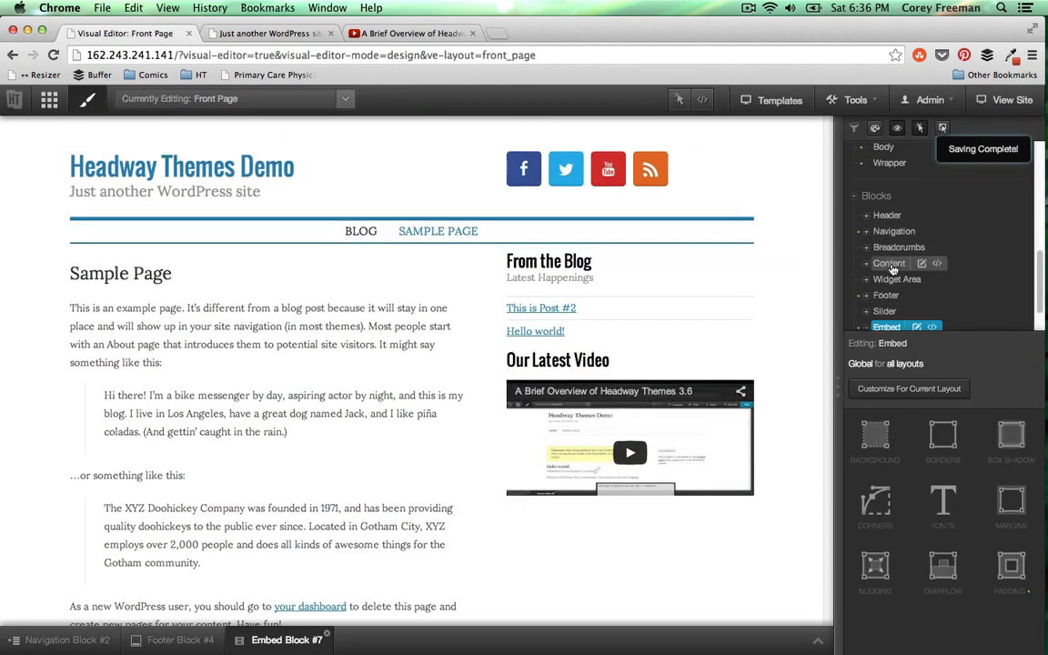
click(891, 264)
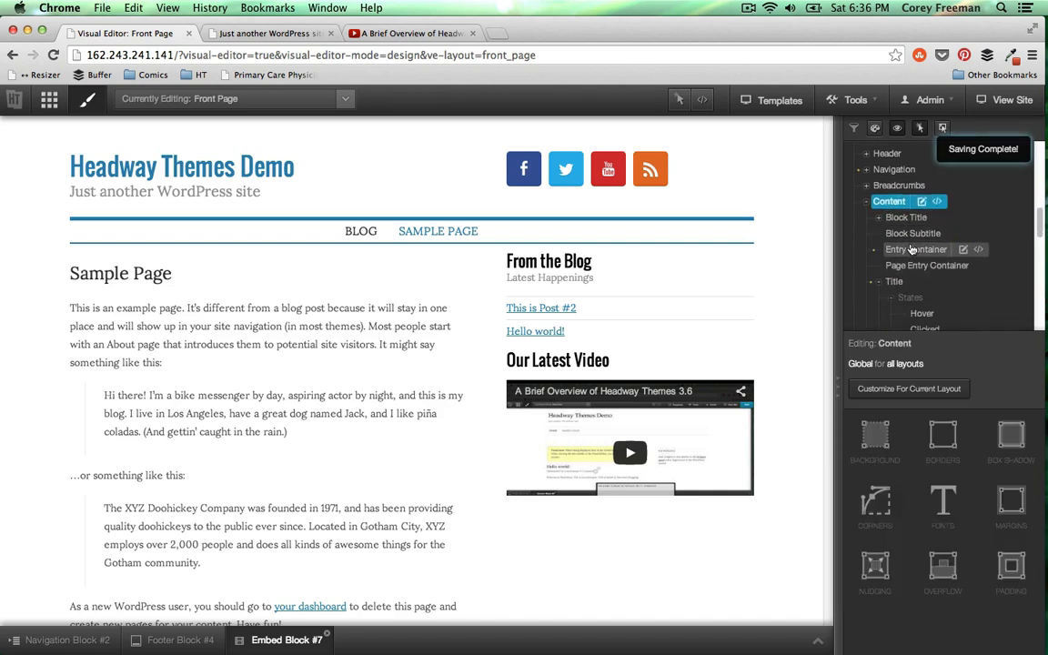
click(895, 281)
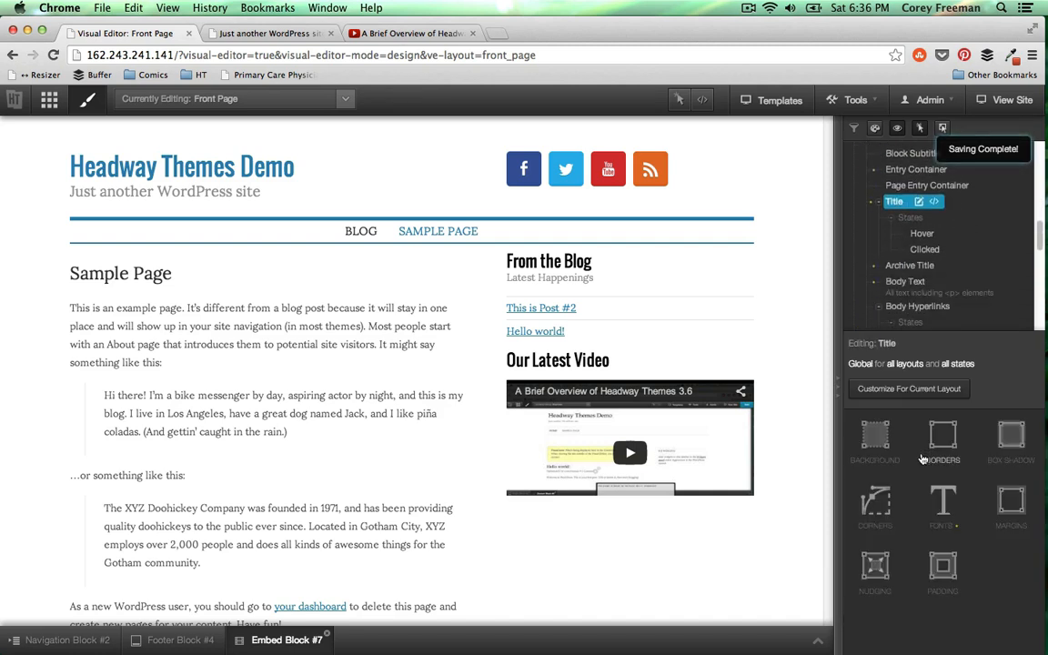
click(943, 502)
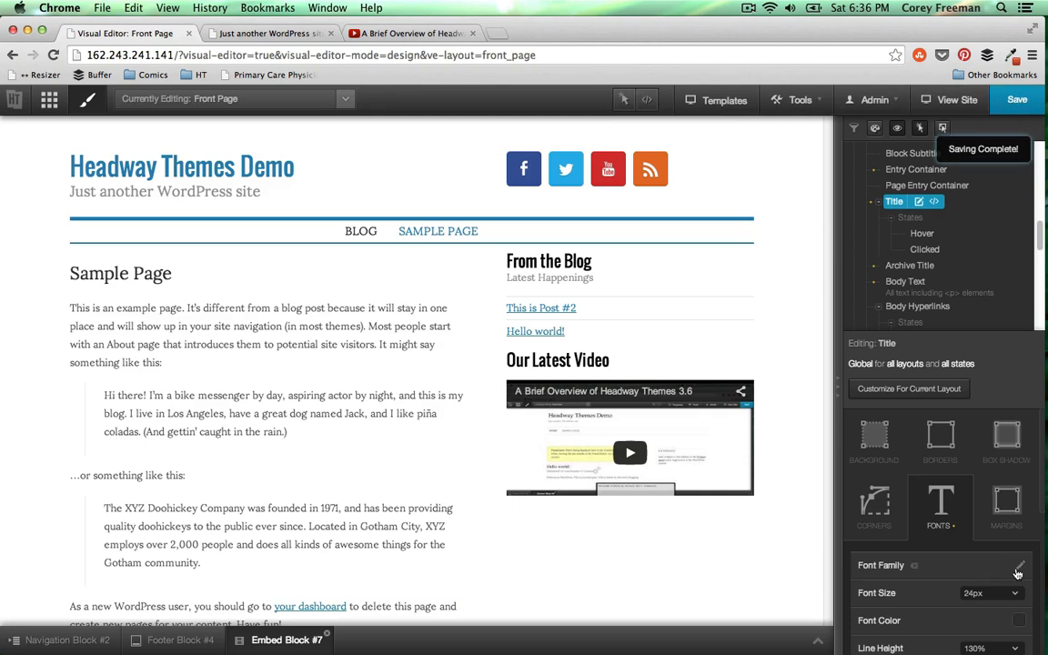
click(1004, 565)
click(790, 298)
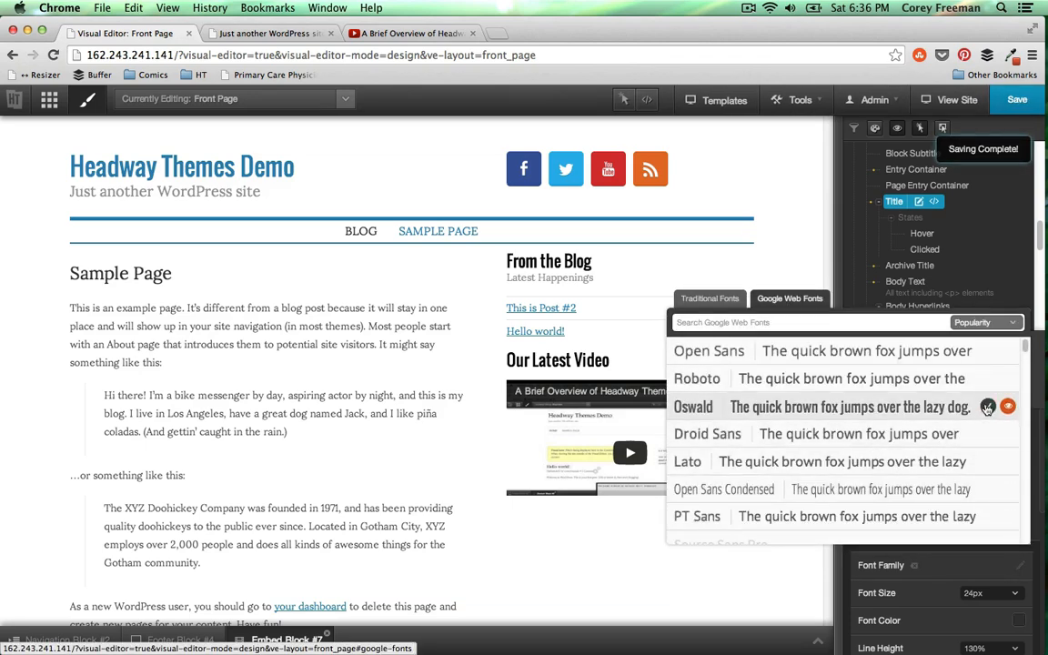
click(988, 409)
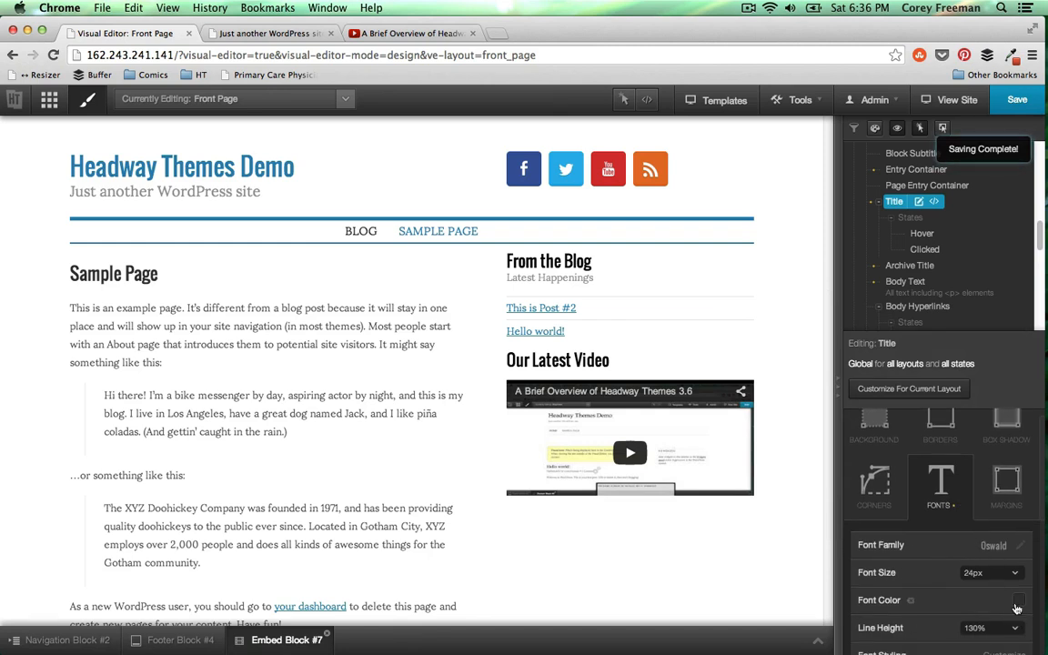
click(1017, 604)
click(788, 629)
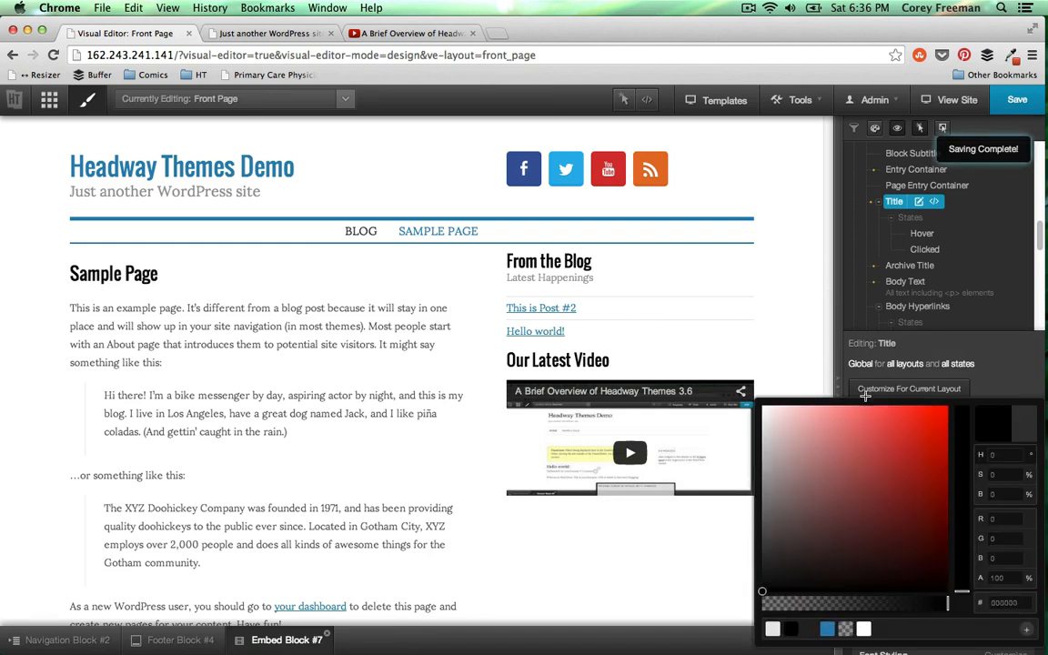
Set the font color of the Content block's Body Text to black
click(911, 282)
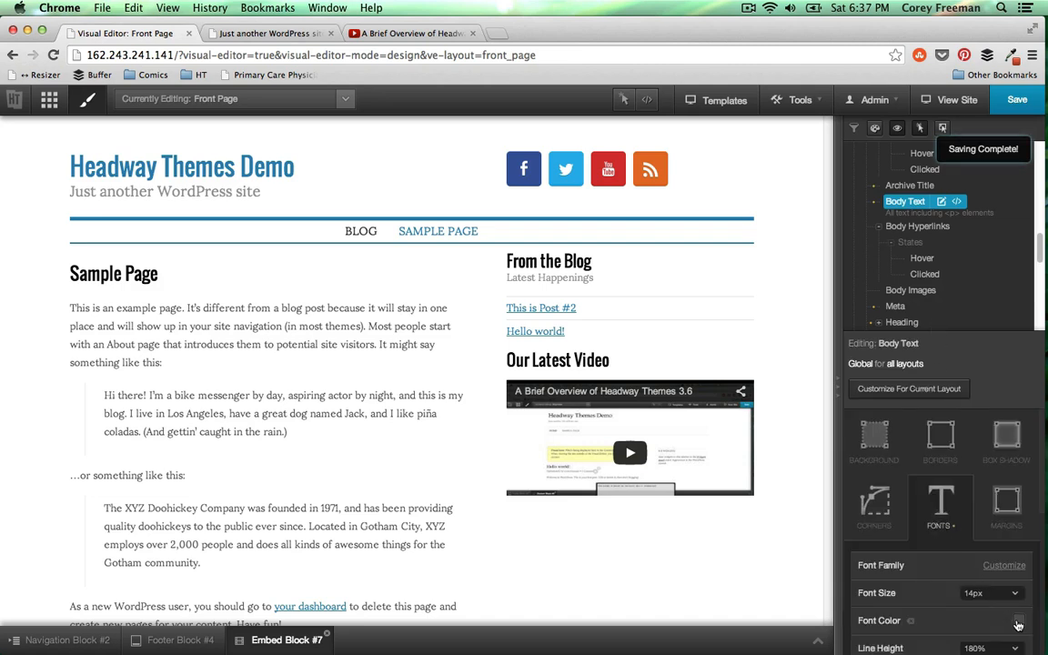
click(1017, 622)
click(788, 632)
click(391, 500)
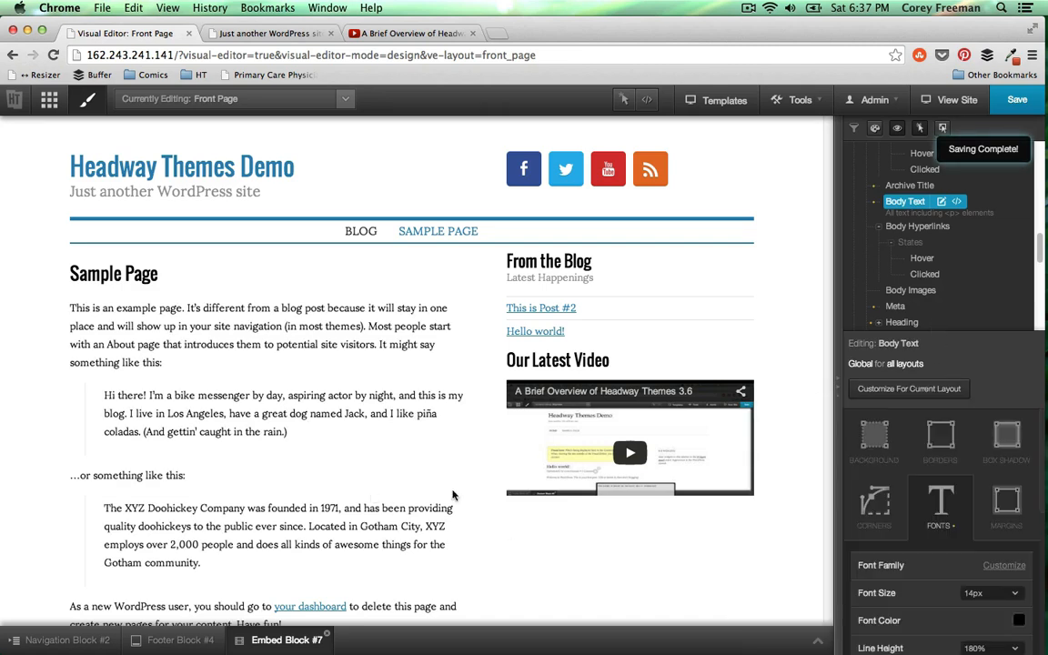
Set the Body Text's line height to 150% and its font size to 15px
scroll(968, 477, down, 3)
click(968, 535)
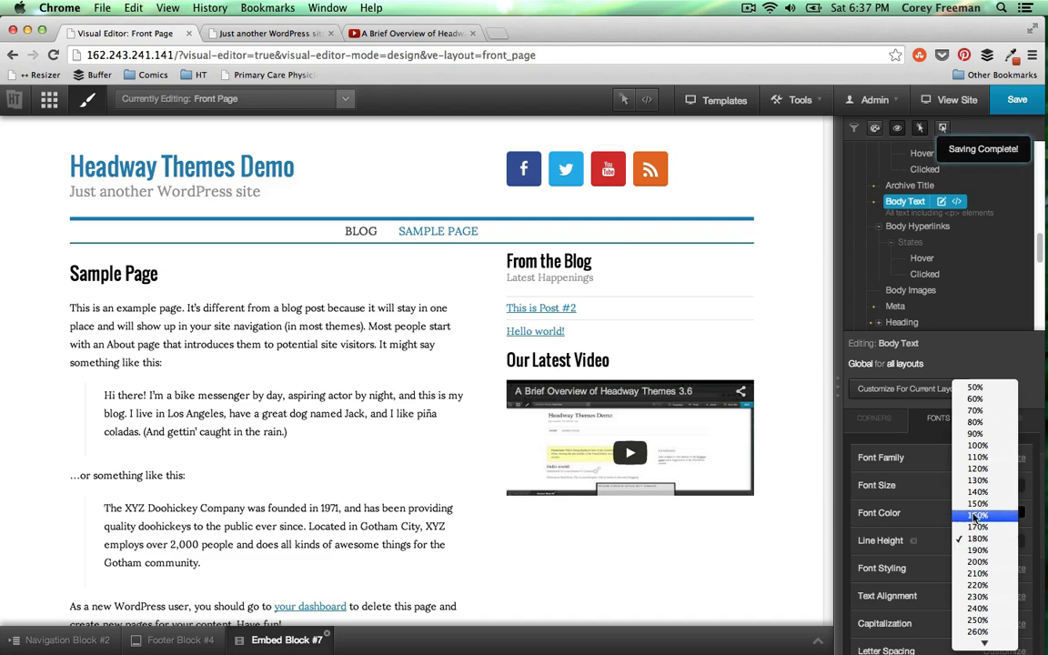
click(973, 453)
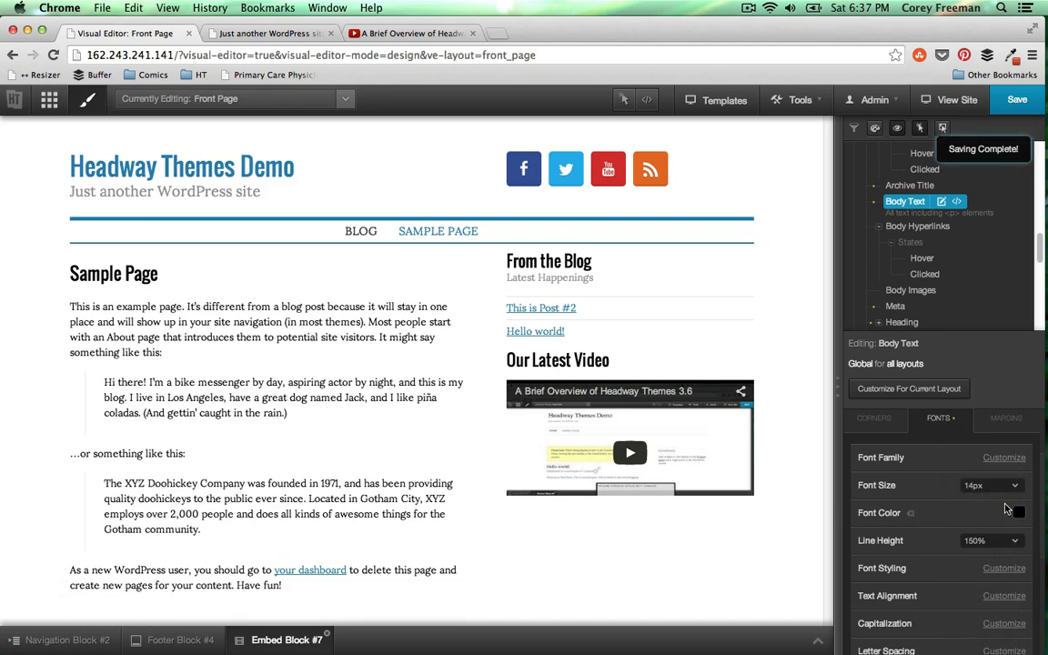
click(996, 485)
click(991, 509)
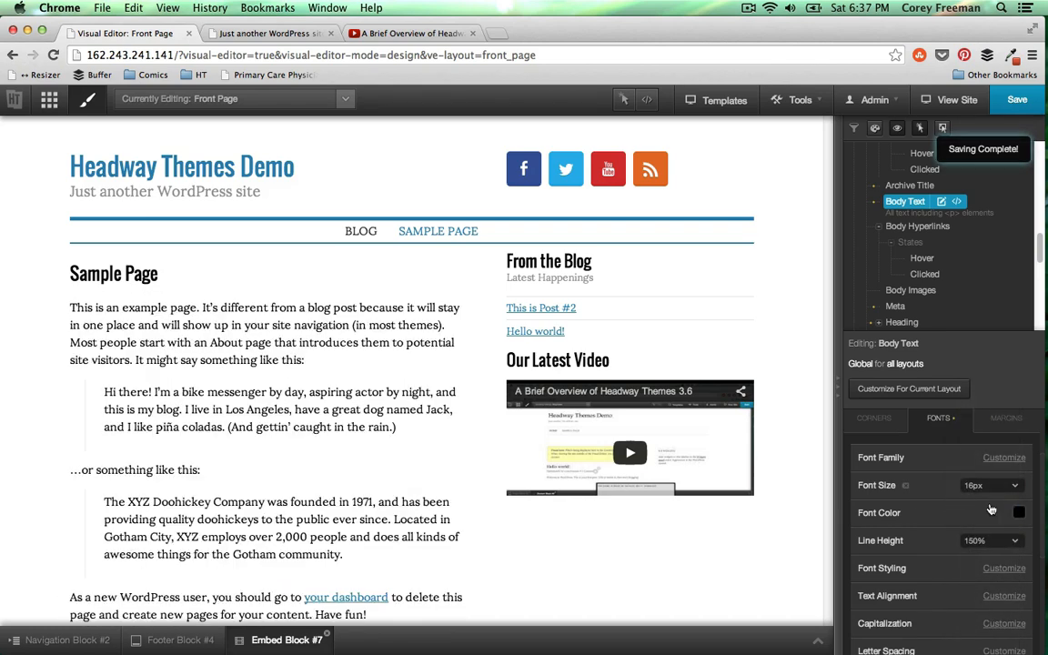
click(985, 491)
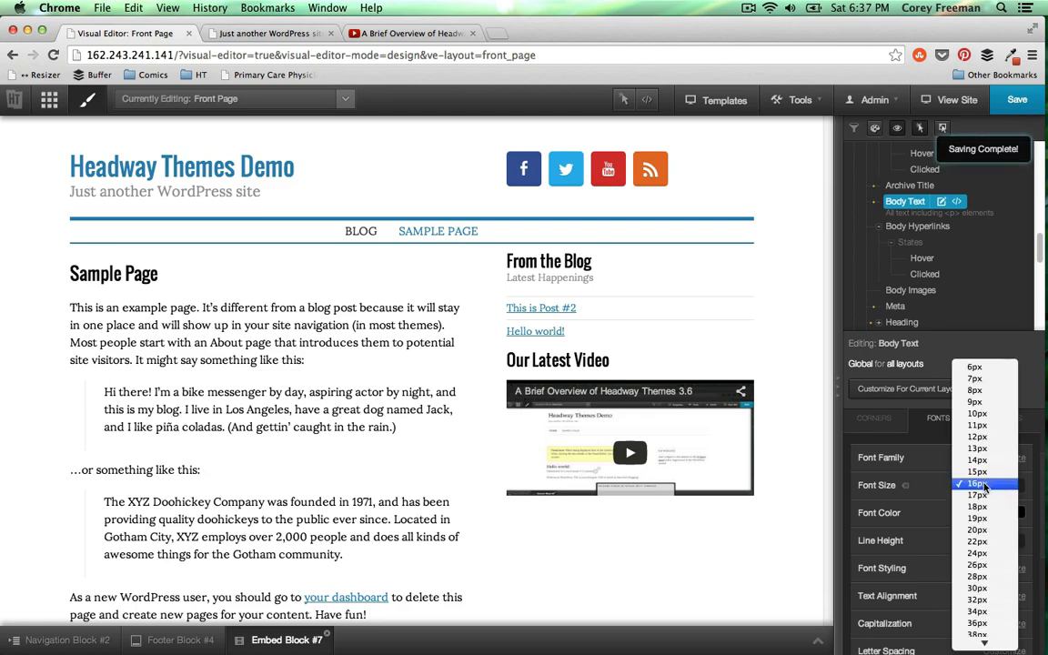
scroll(369, 381, down, 3)
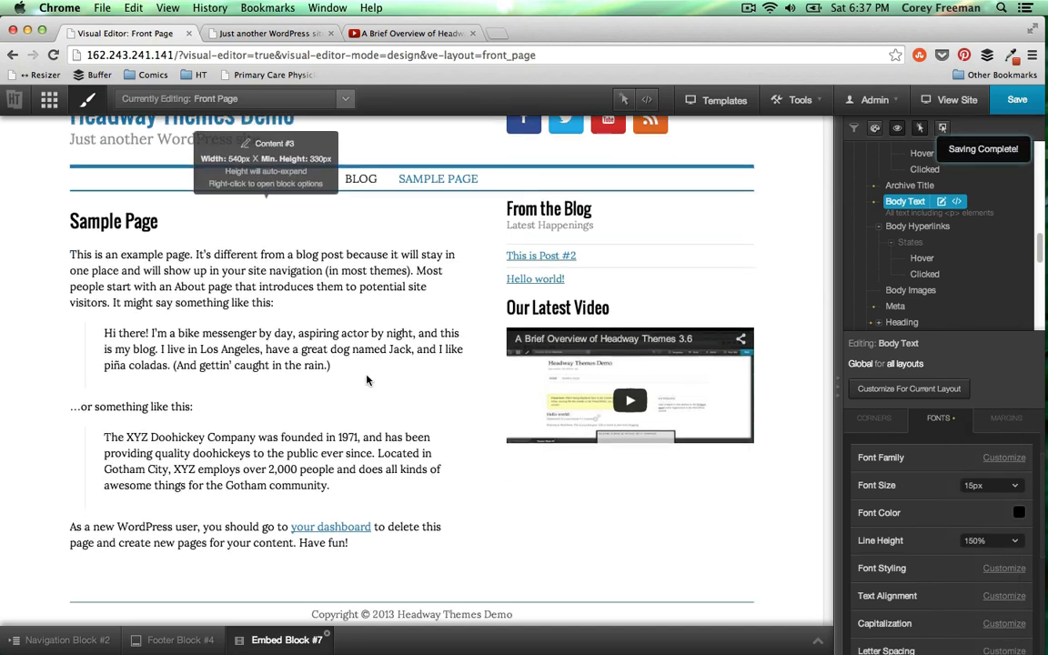
Save the text styling and reload the live site to review the front page
scroll(369, 376, up, 3)
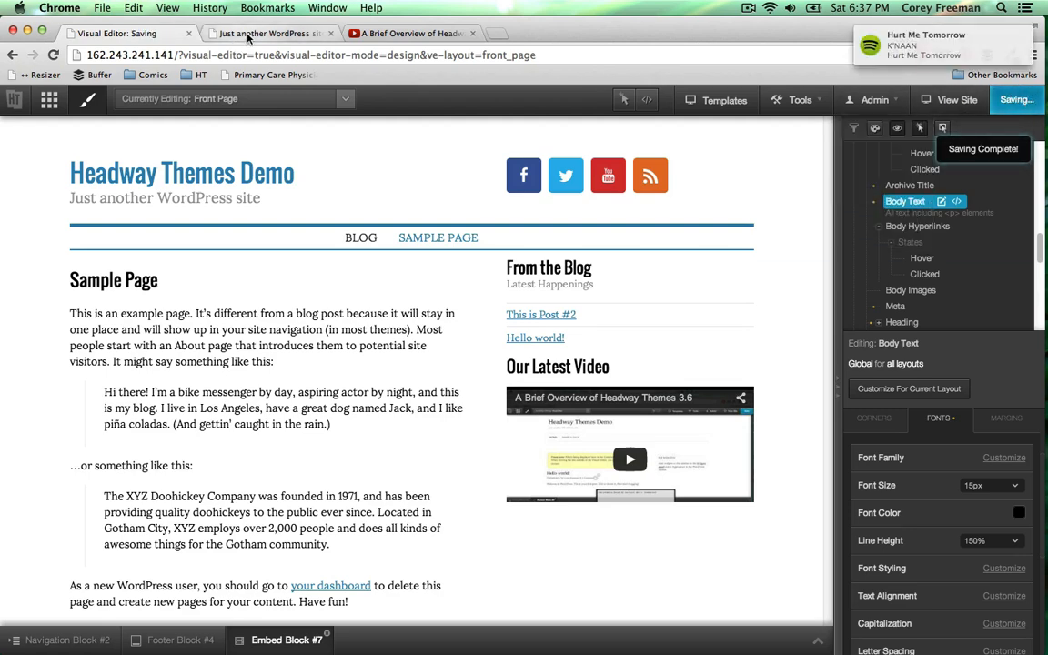
click(222, 29)
click(53, 56)
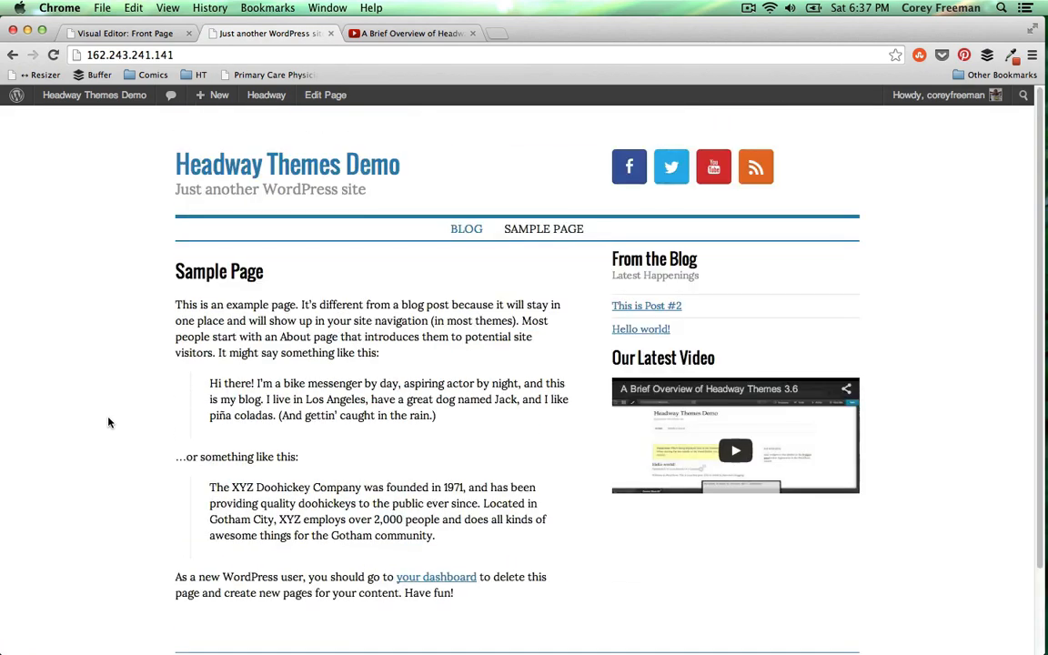
scroll(108, 422, up, 3)
scroll(414, 303, down, 3)
Switch the visual editor to grid mode and extend the wrapper's top edge upward to open empty space above the header
click(134, 33)
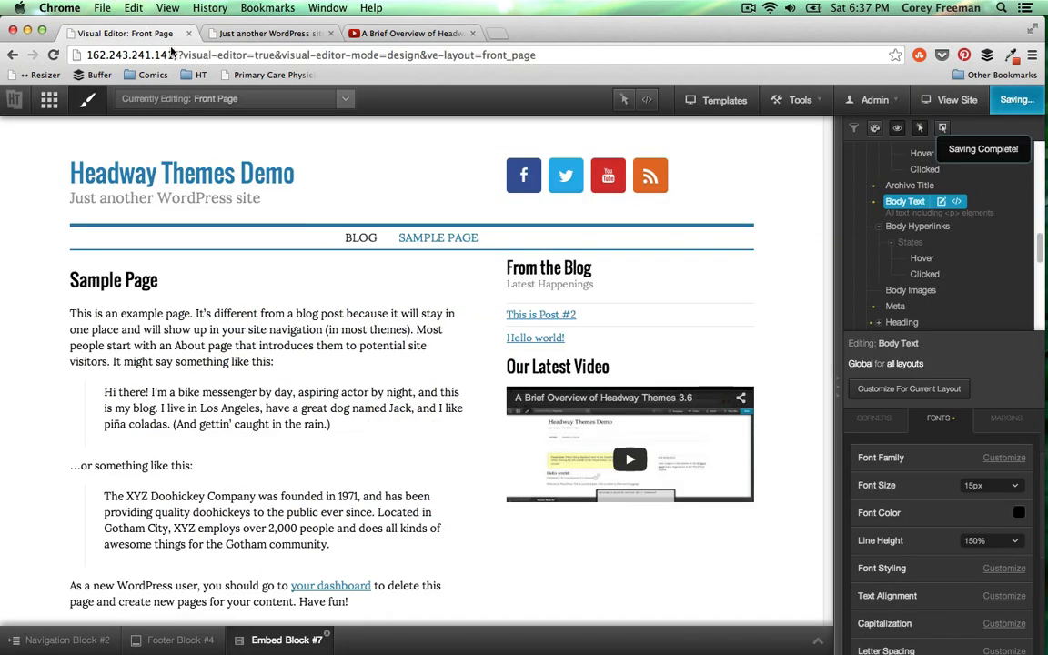
click(53, 112)
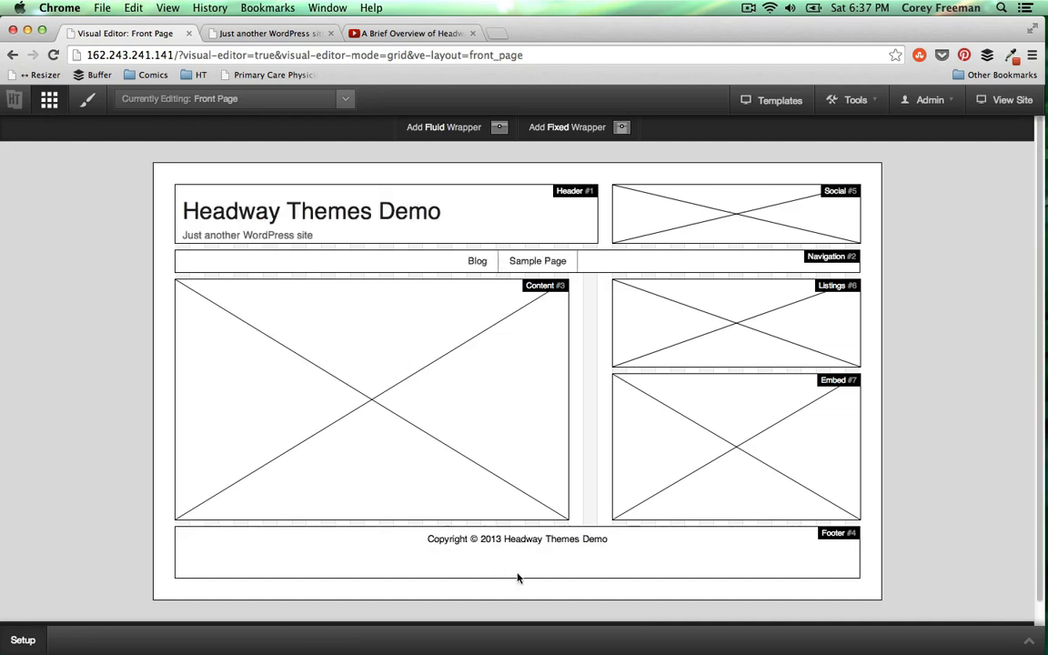
scroll(525, 571, down, 2)
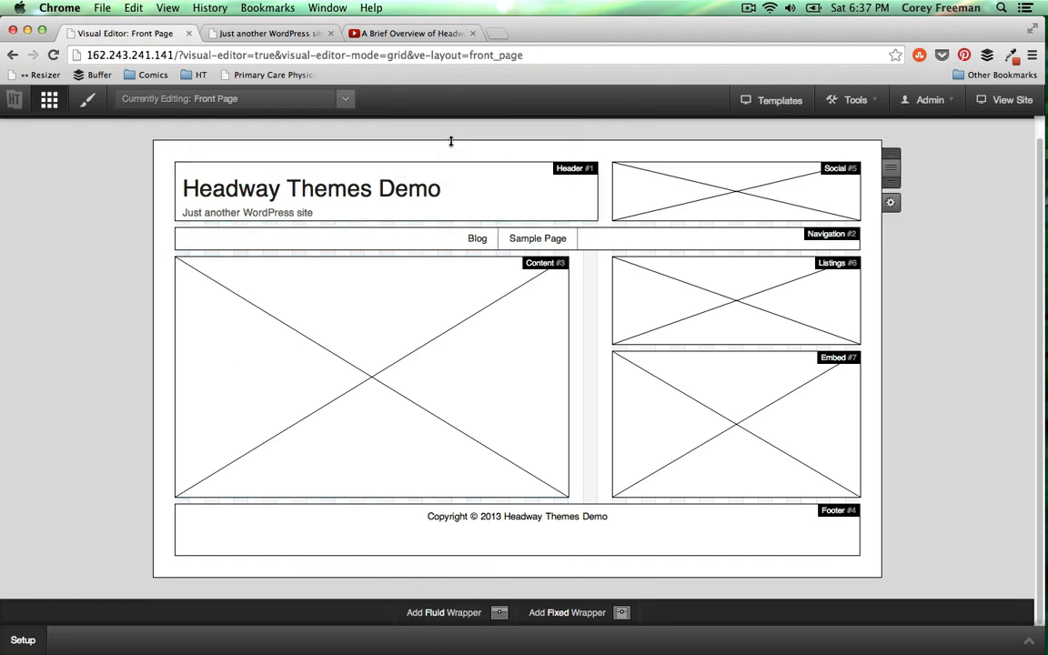
drag(452, 141, 467, 124)
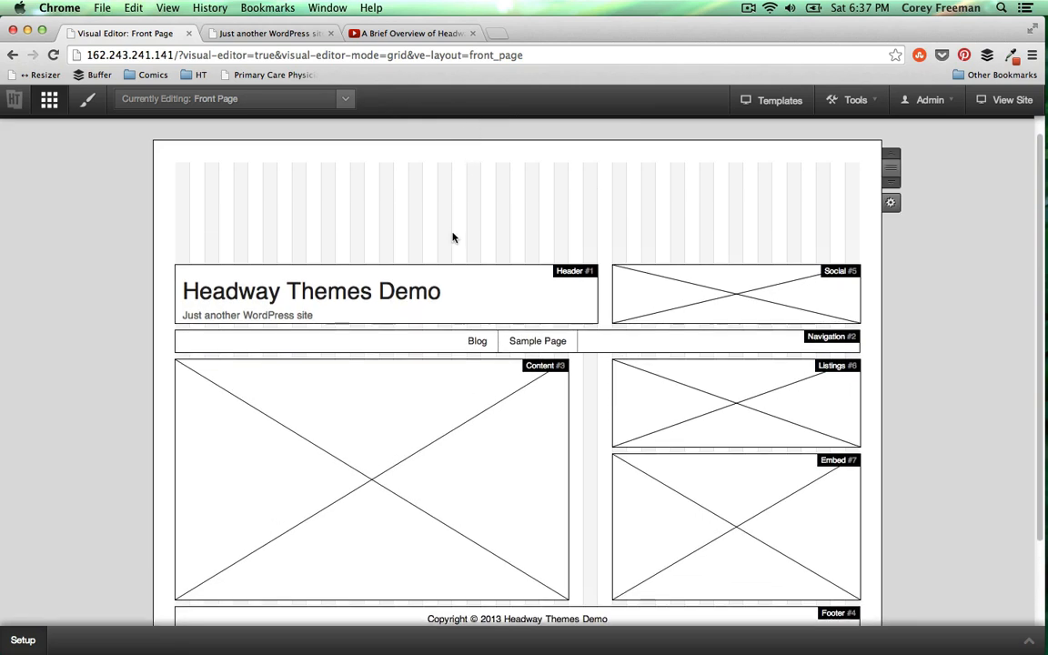
Group-select the Header, Social and Navigation blocks, move them together to the top of the wrapper, and leave block selection mode
double_click(443, 282)
click(636, 285)
click(618, 341)
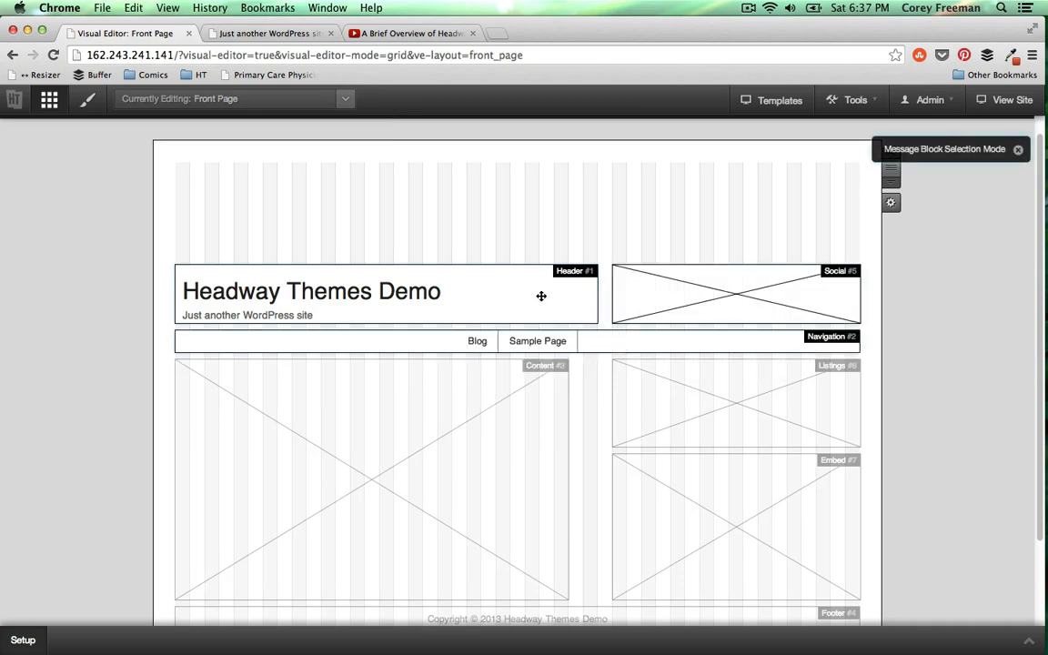
drag(536, 298, 545, 186)
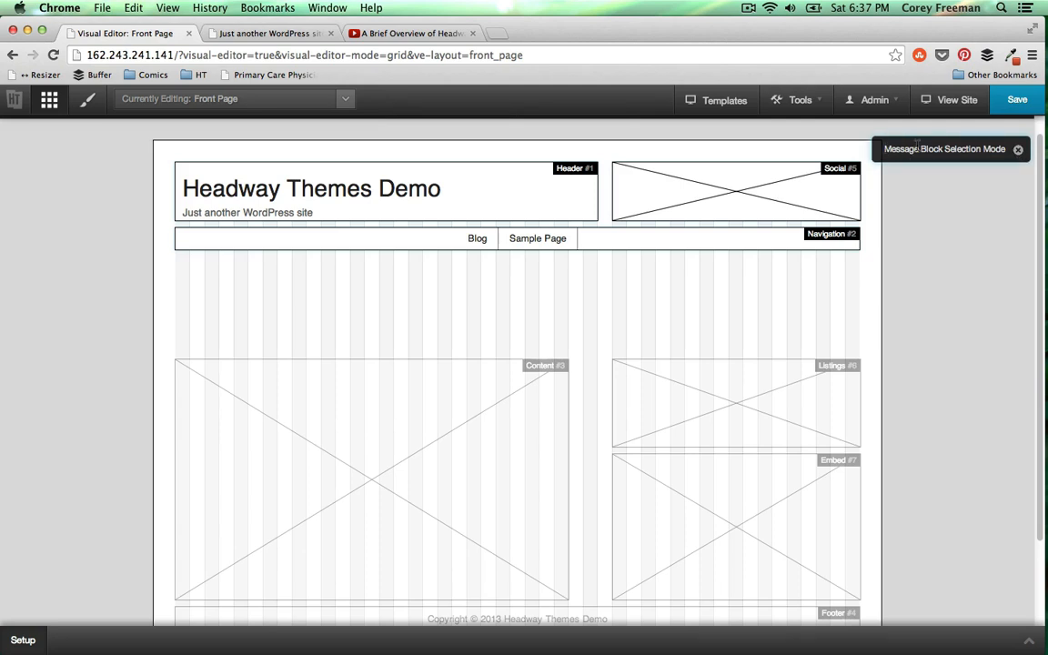
click(1019, 151)
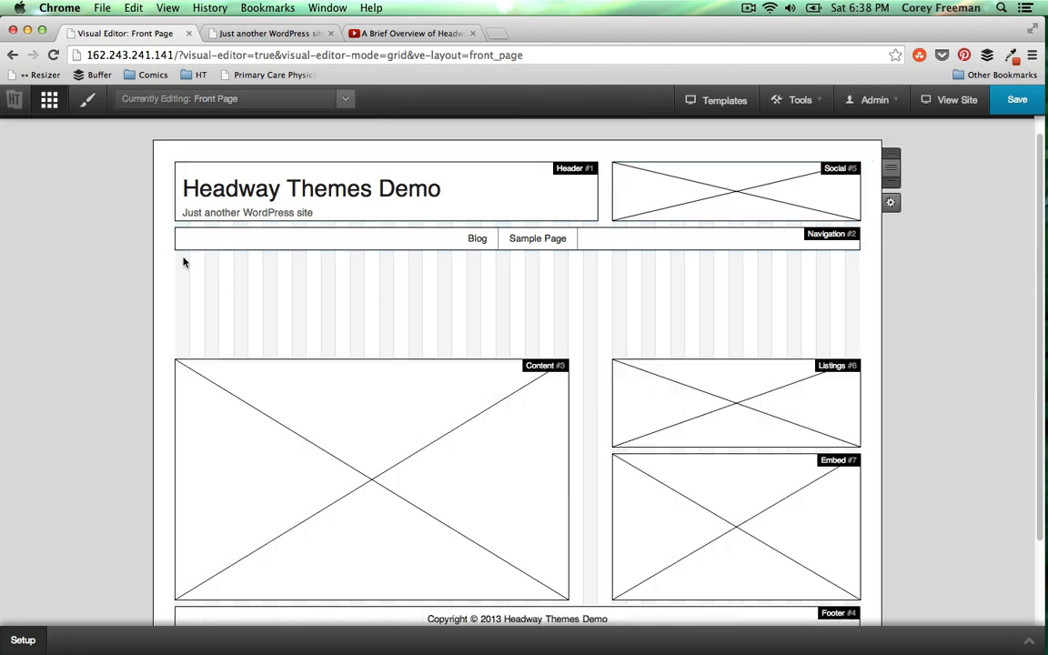
Draw a full-width block in the gap between the navigation and content blocks and make it a Slider block
drag(179, 261, 882, 358)
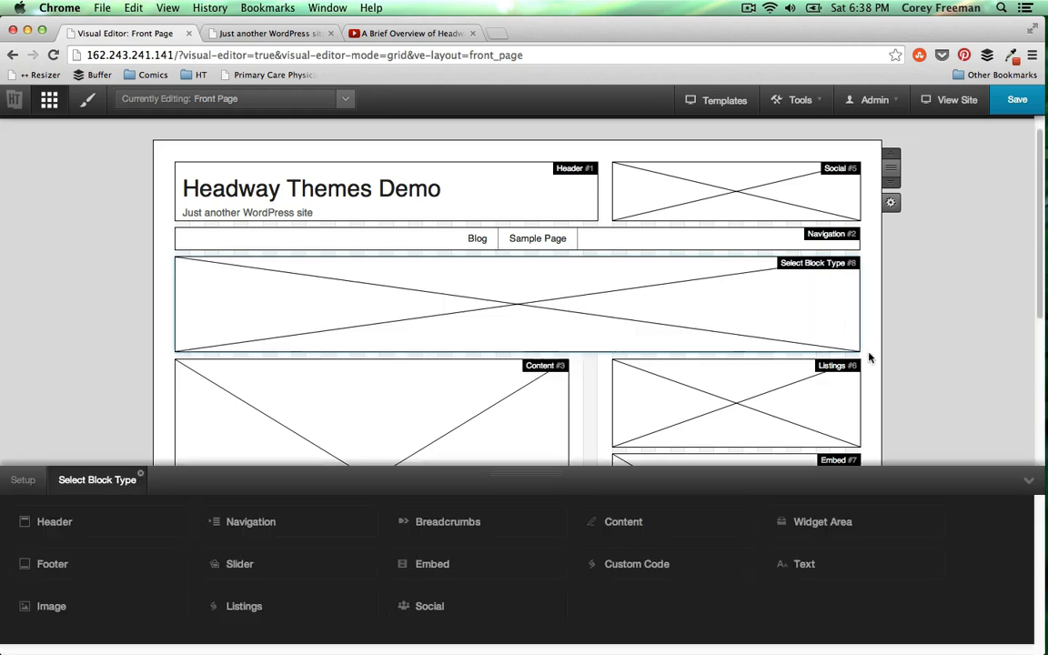
click(297, 573)
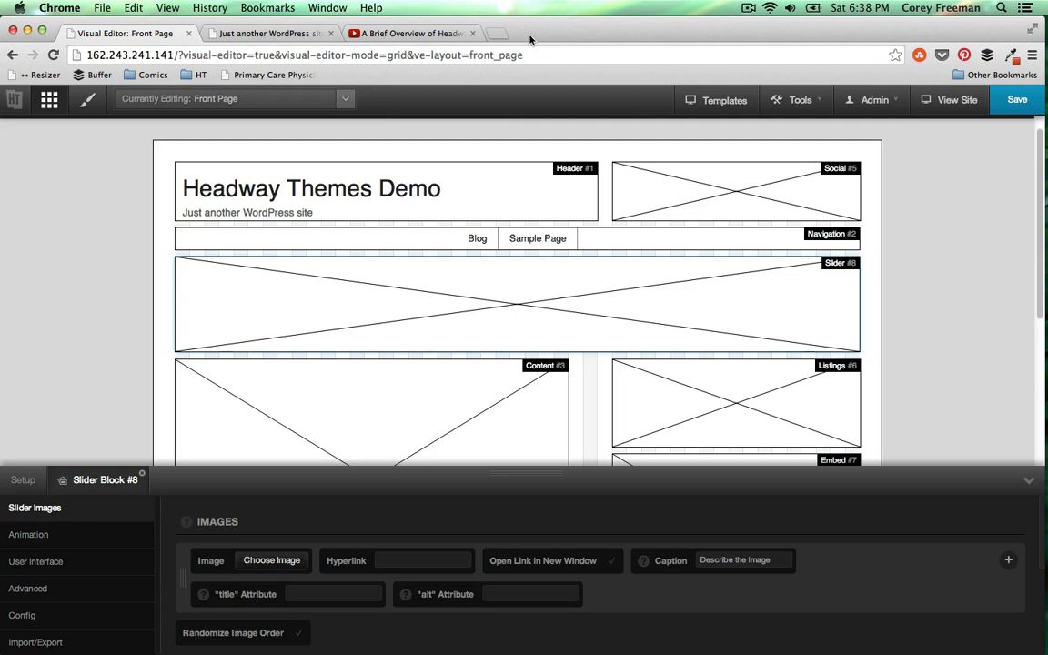
click(271, 561)
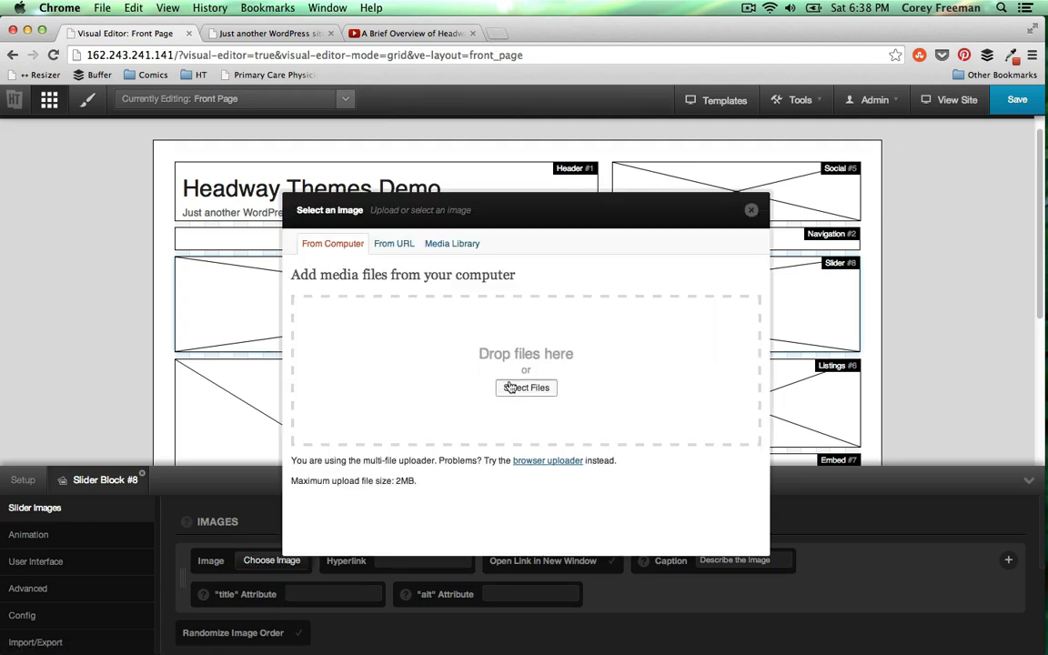
click(511, 388)
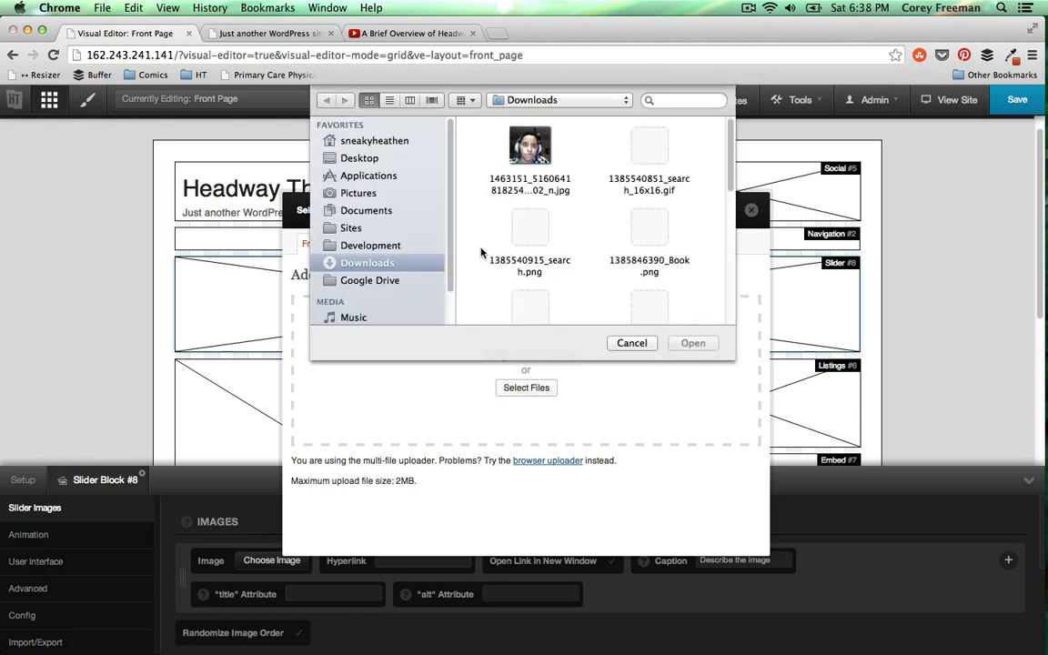
scroll(492, 240, down, 10)
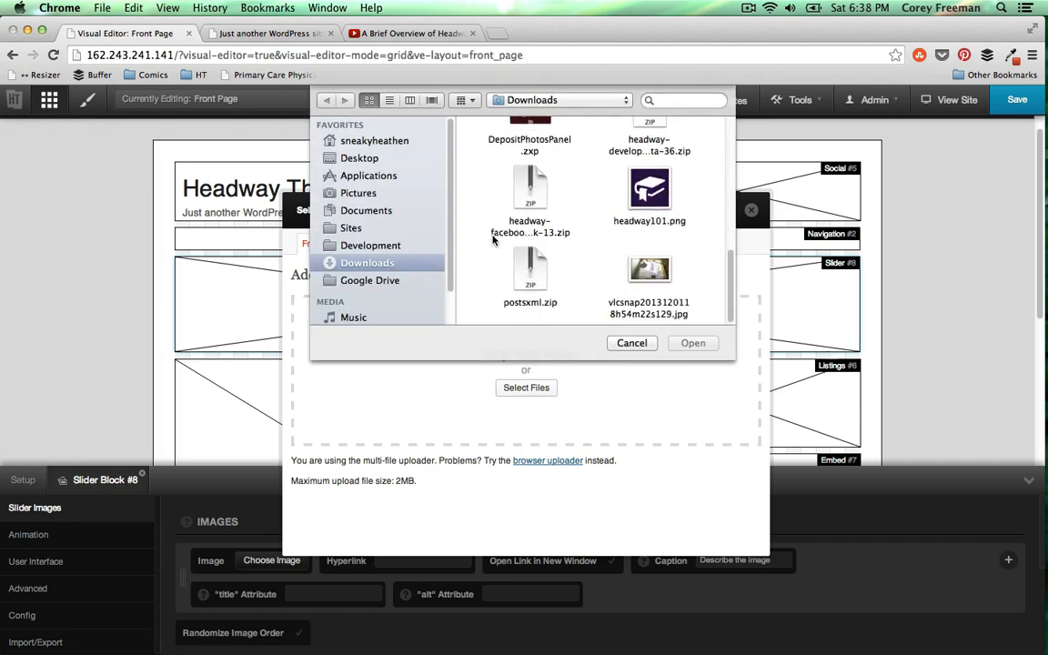
scroll(492, 240, up, 10)
scroll(492, 240, down, 6)
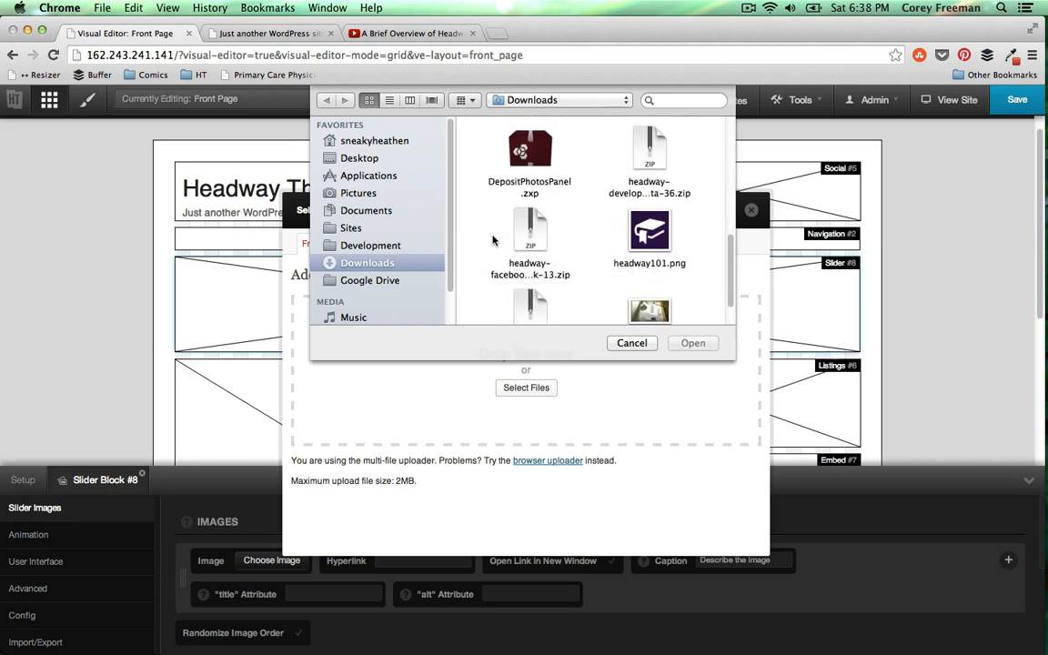
click(624, 343)
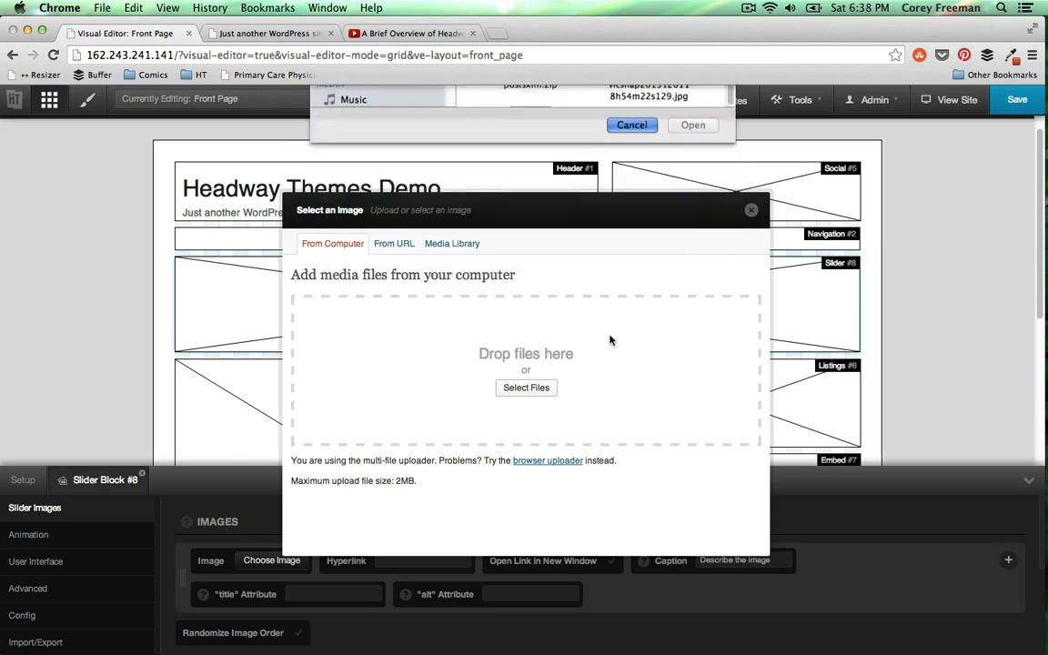
click(427, 245)
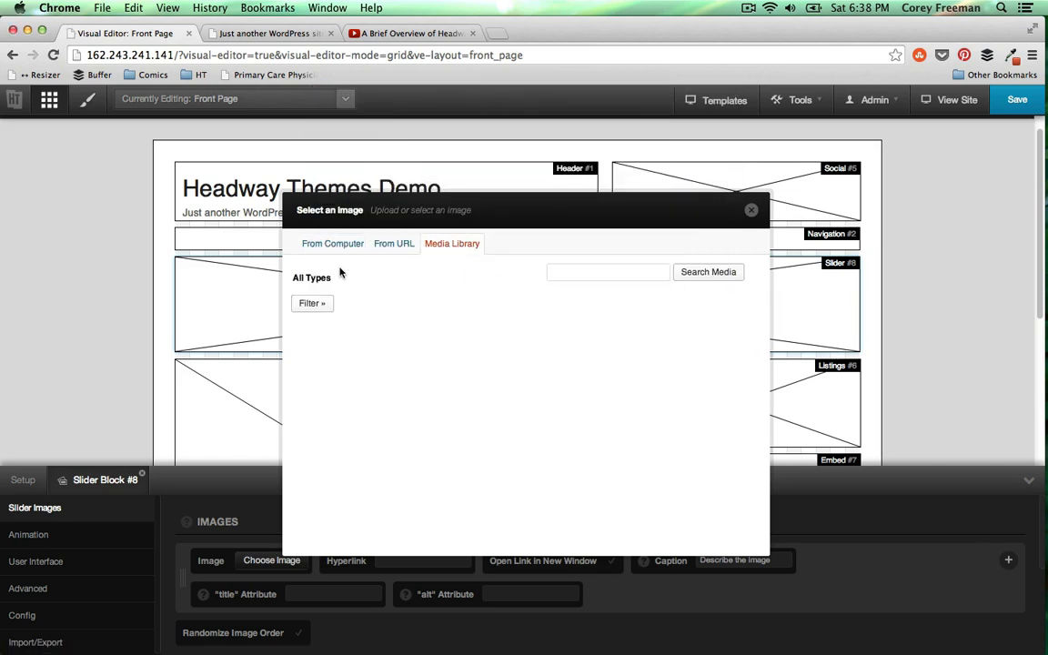
click(750, 212)
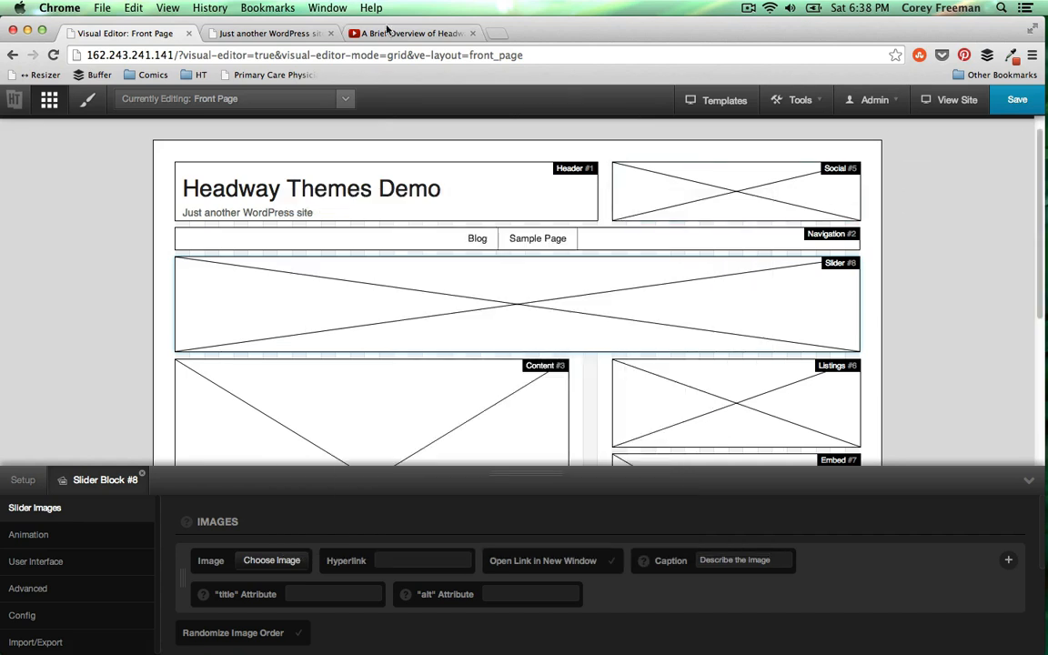
click(497, 34)
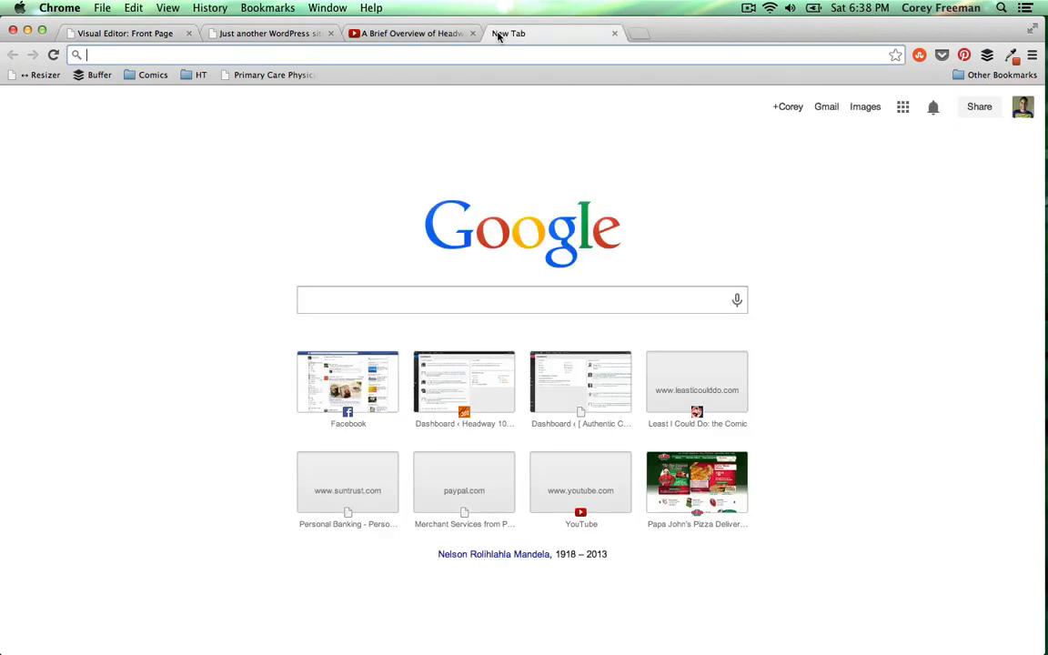
text(depositphotos.)
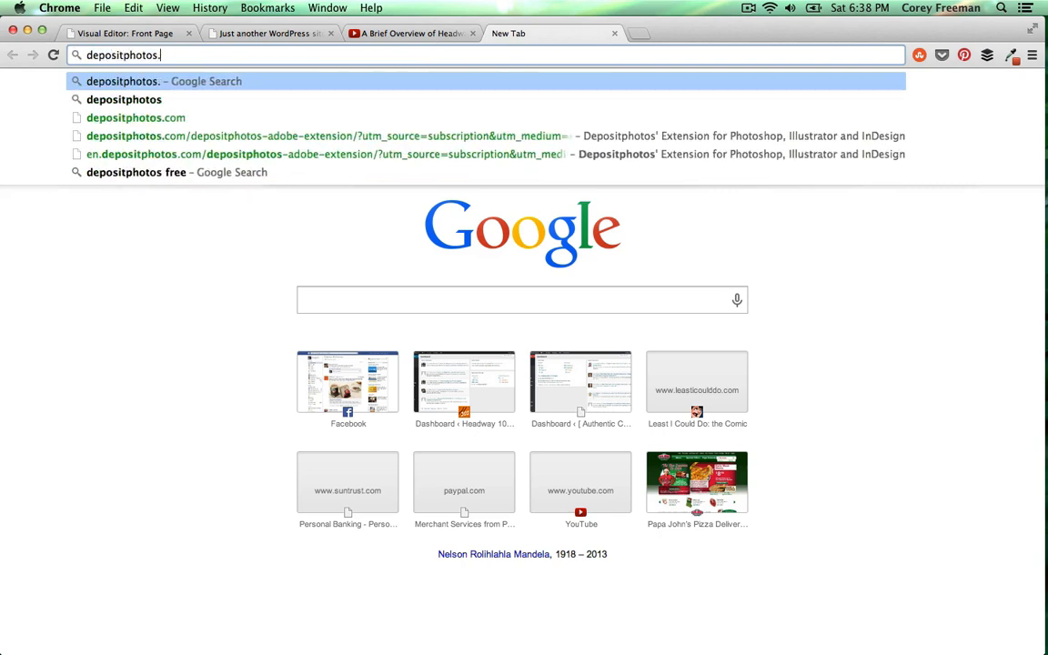
text(com)
key(Return)
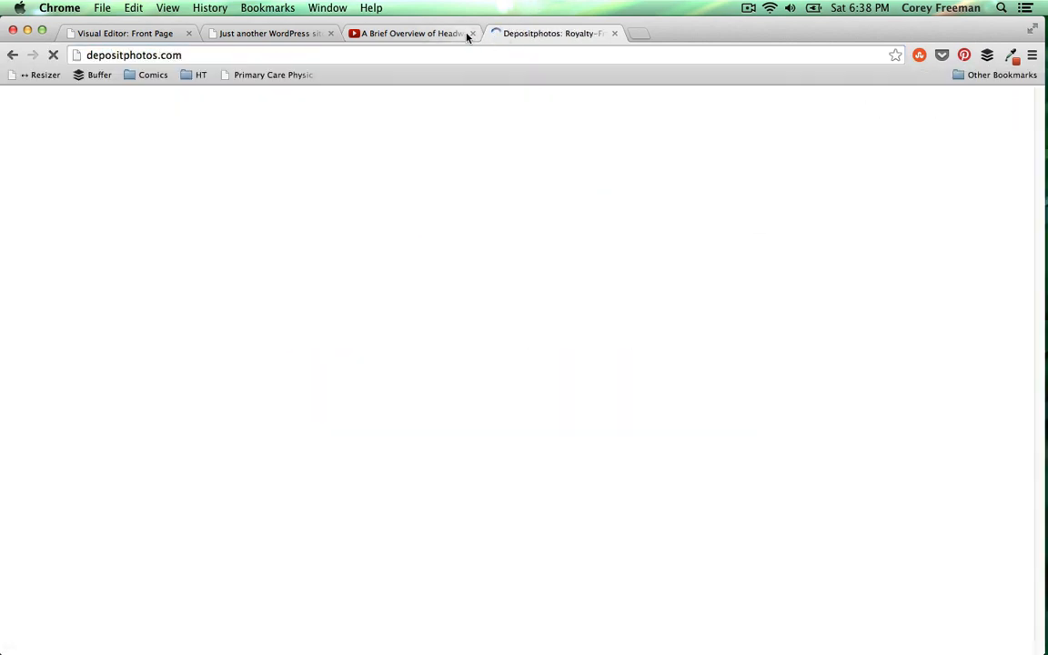
click(471, 33)
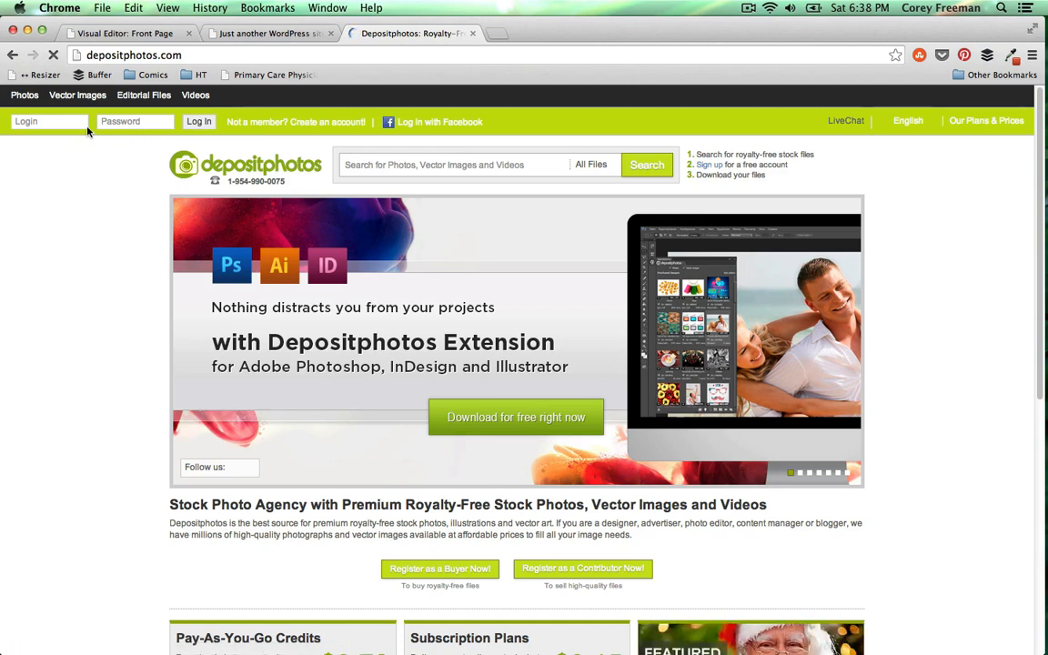
text(c)
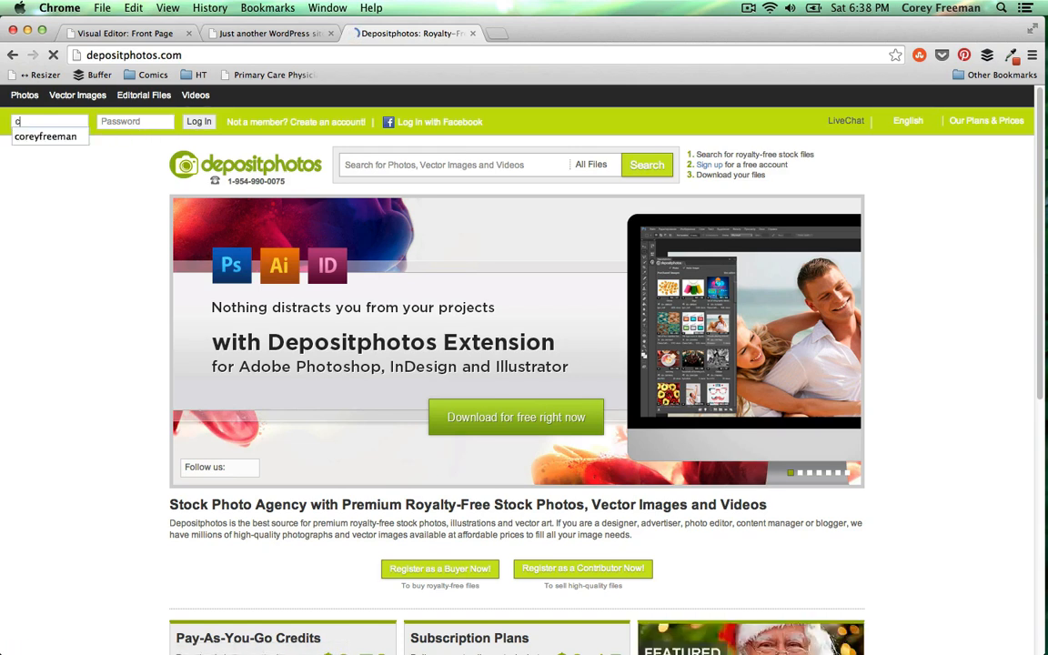
click(61, 136)
key(Tab)
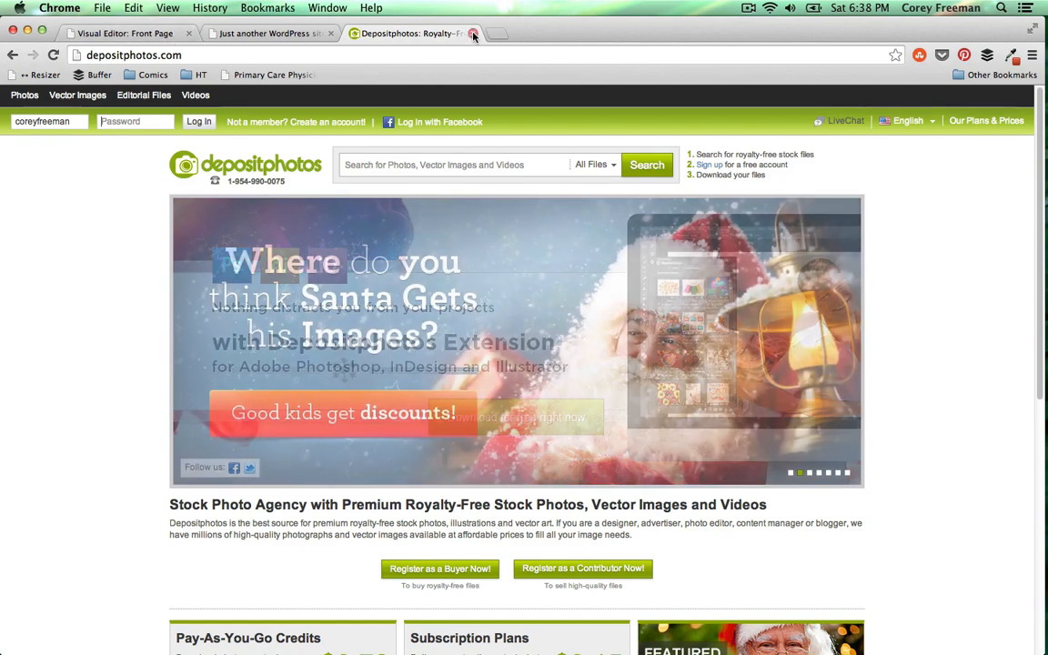
click(471, 34)
Switch to Firefox, open depositphotos.com and log in to the stock photo account
mouse_move(1045, 414)
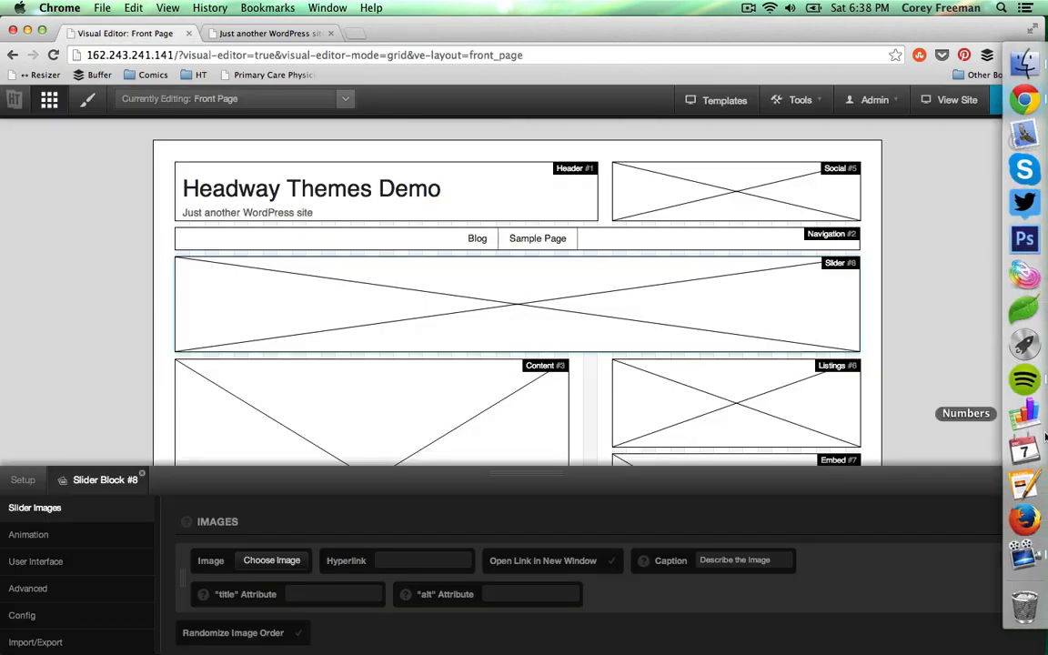
click(1038, 526)
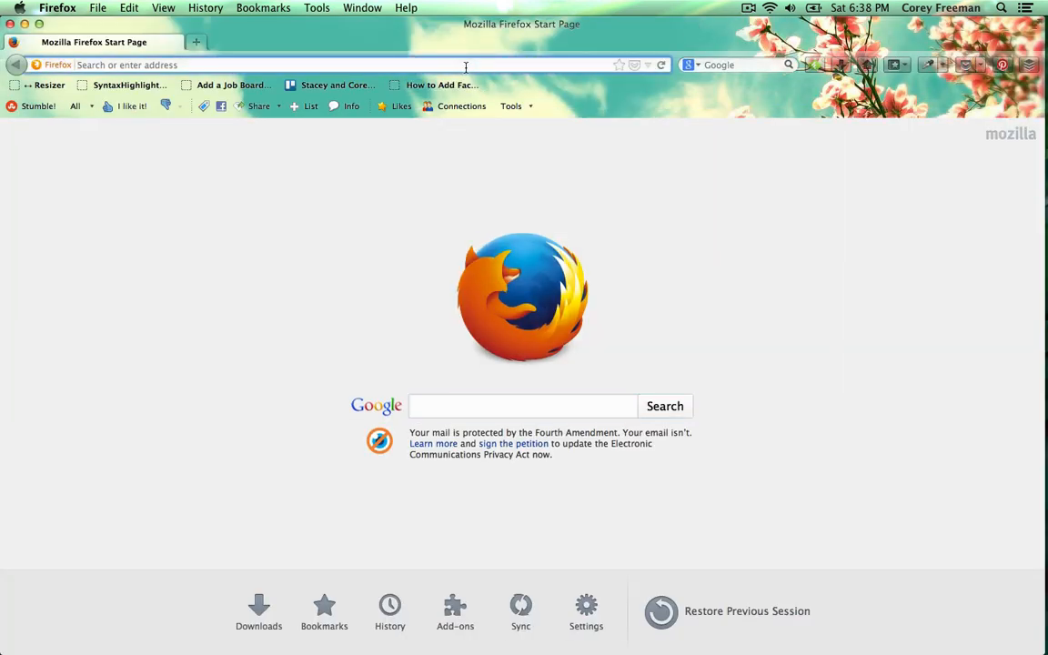
click(465, 67)
text(depositphotos.com/)
key(Right)
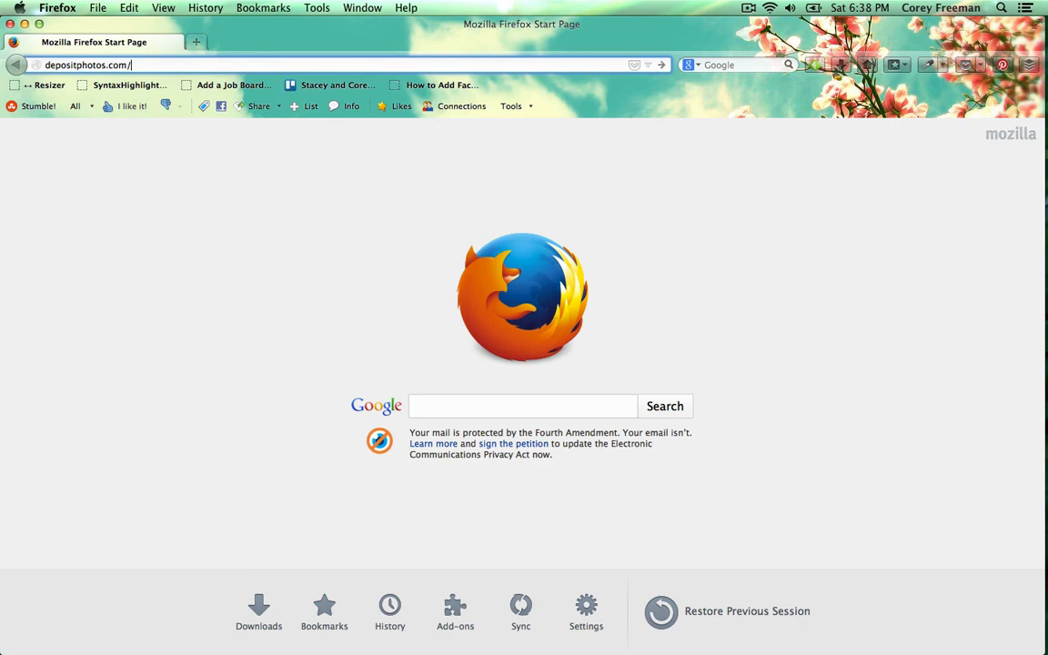
key(Return)
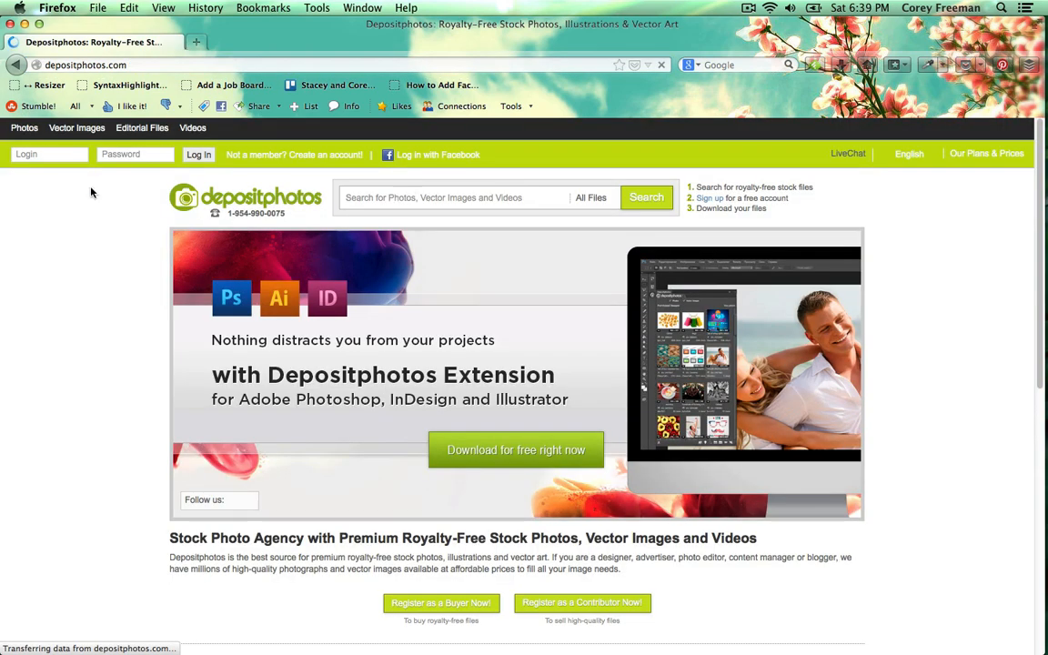
click(197, 154)
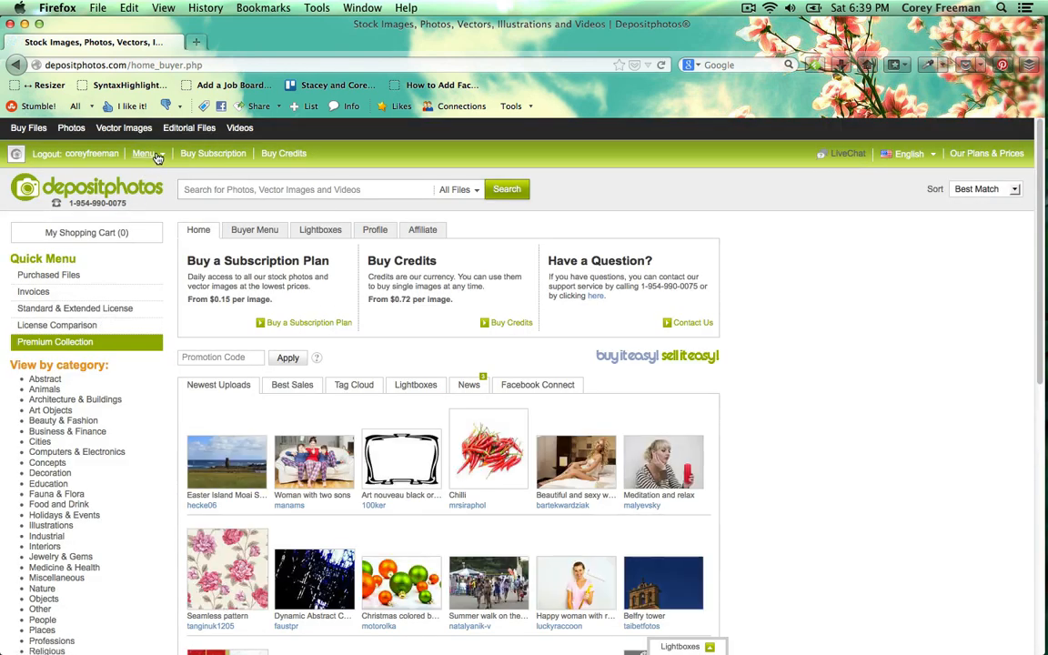
Open the account's list of purchased files from the buyer options
mouse_move(157, 157)
mouse_move(169, 192)
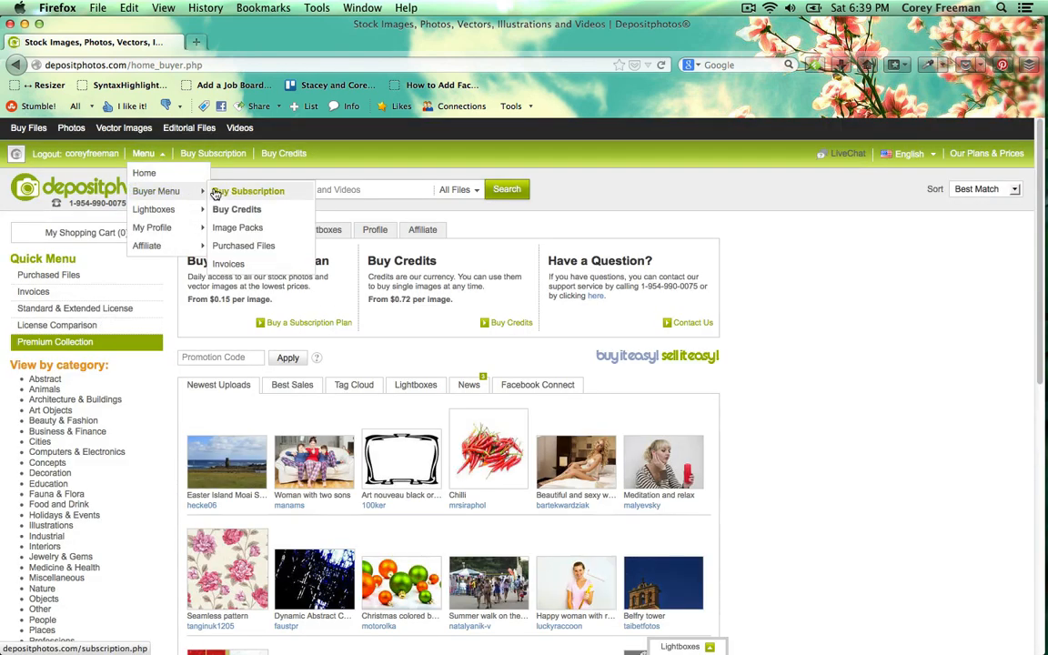
click(254, 246)
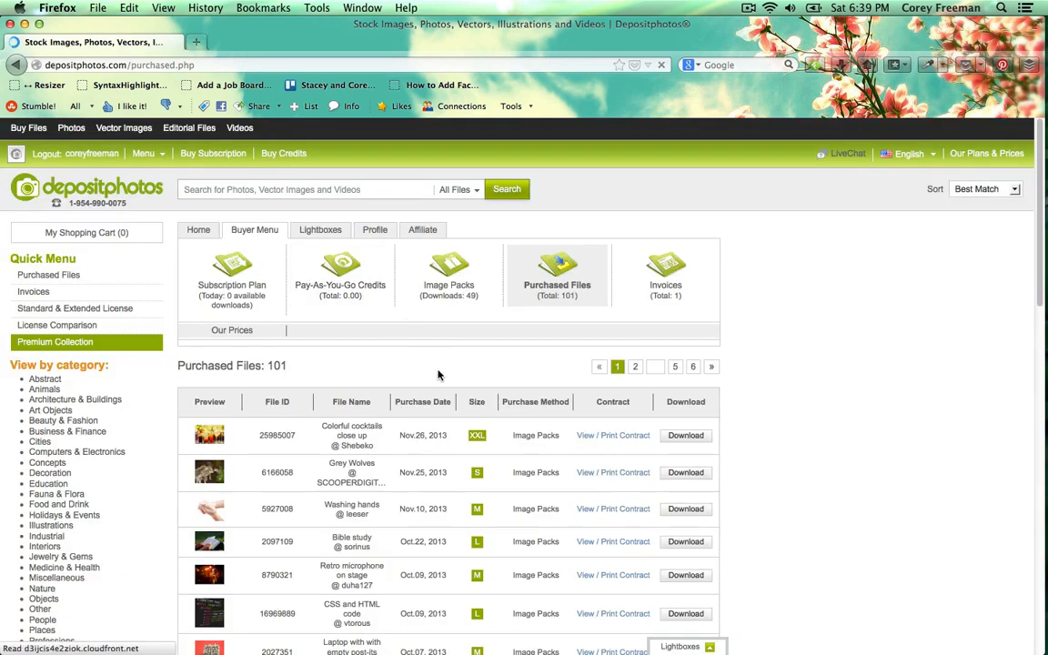
scroll(439, 374, down, 1)
scroll(440, 374, down, 1)
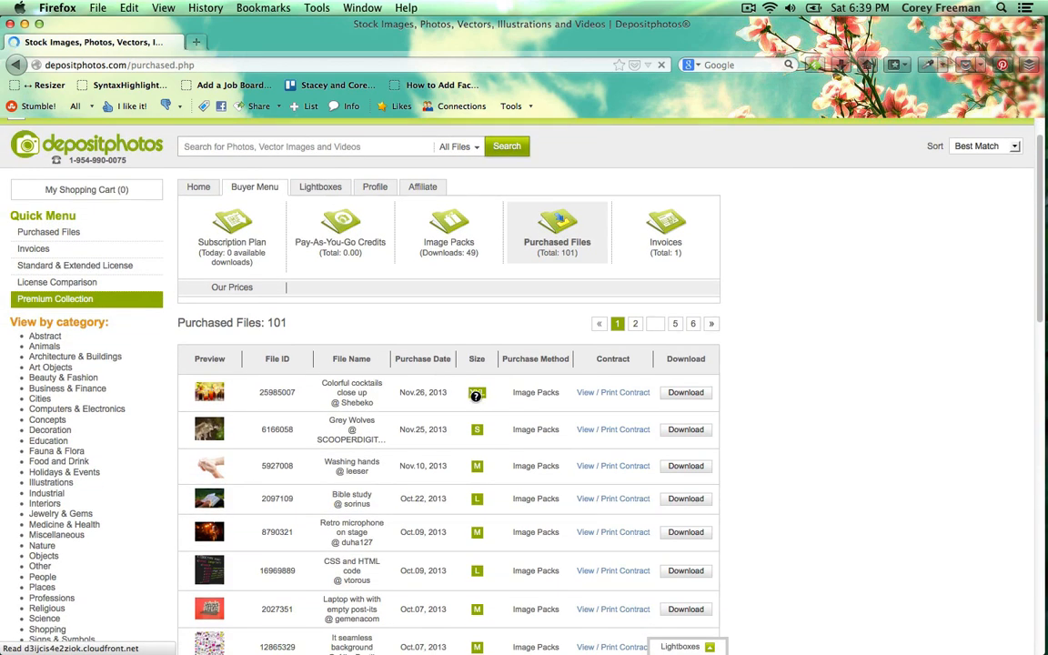
Download the purchased "Colorful cocktails close up" and "Grey Wolves" photos and save both files
click(686, 393)
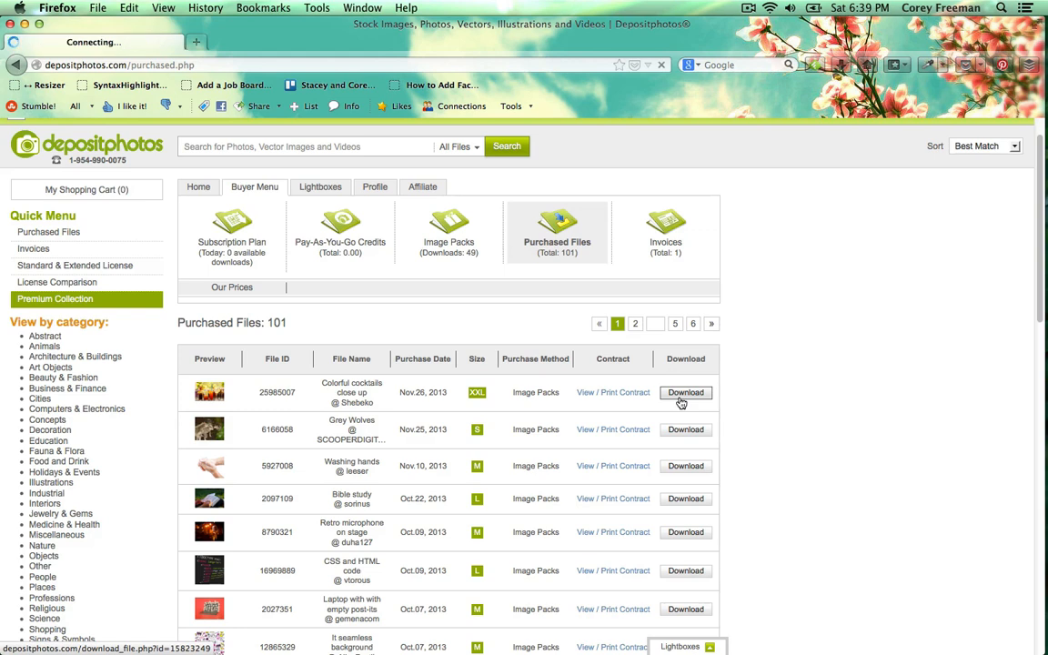
click(508, 277)
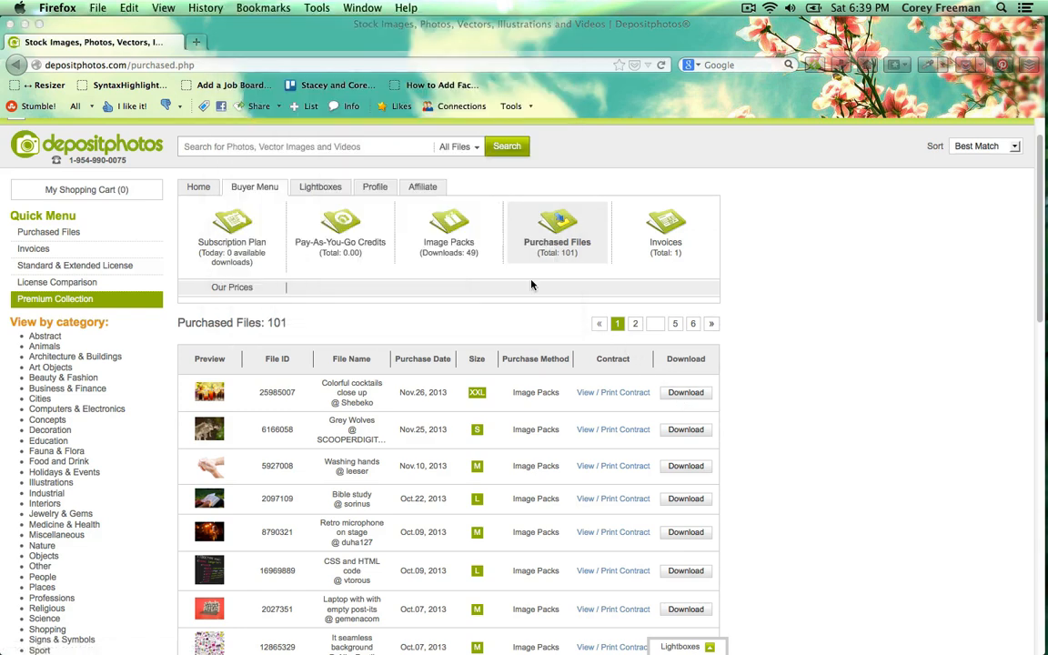
click(685, 429)
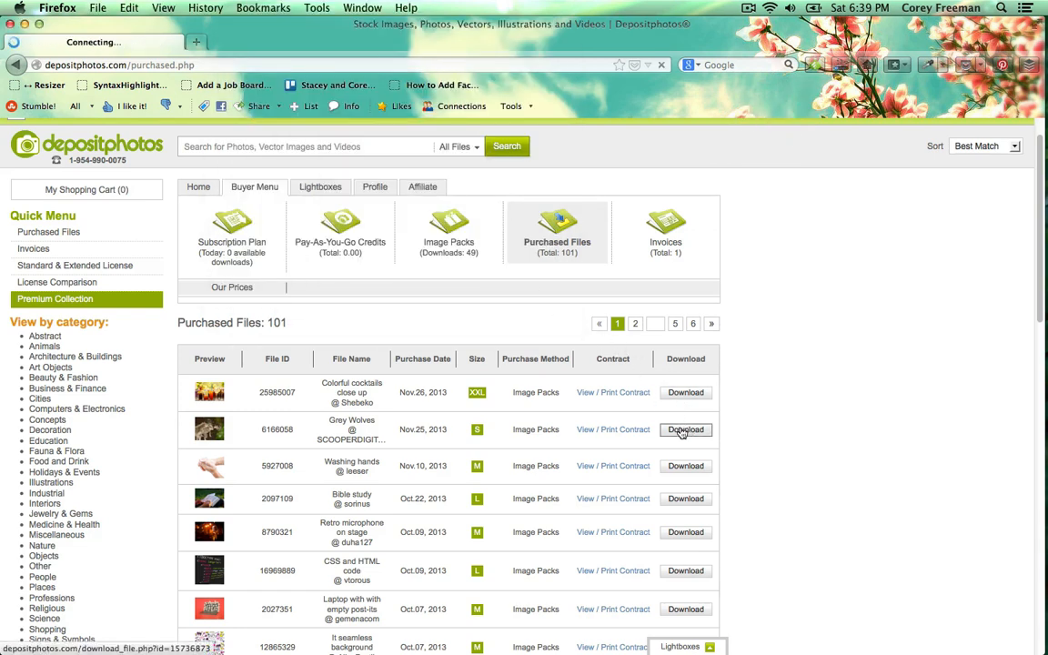
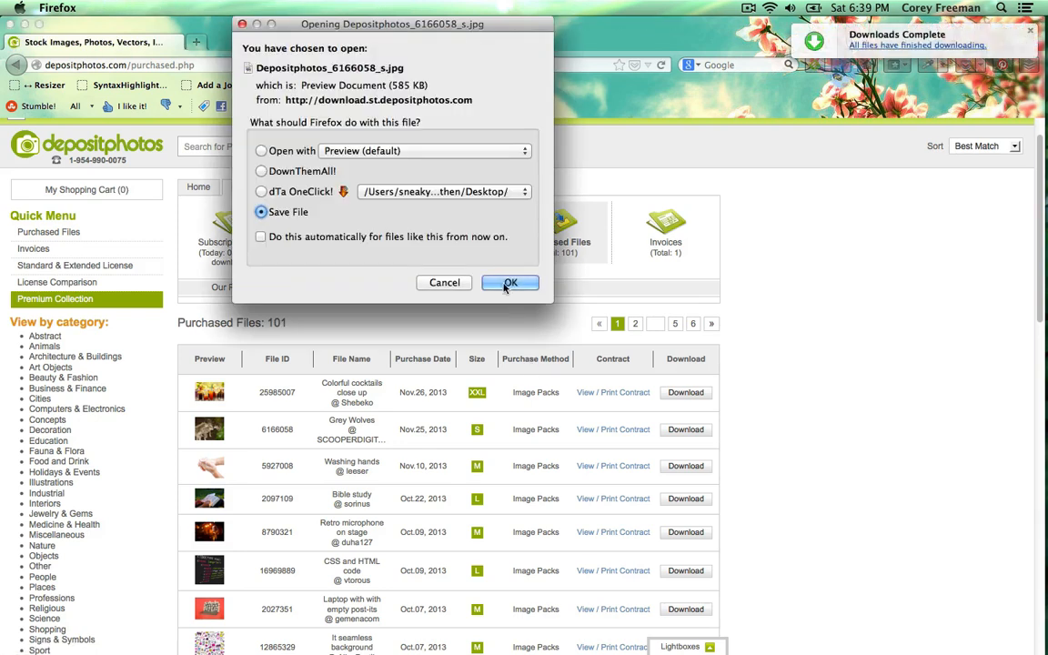
click(510, 282)
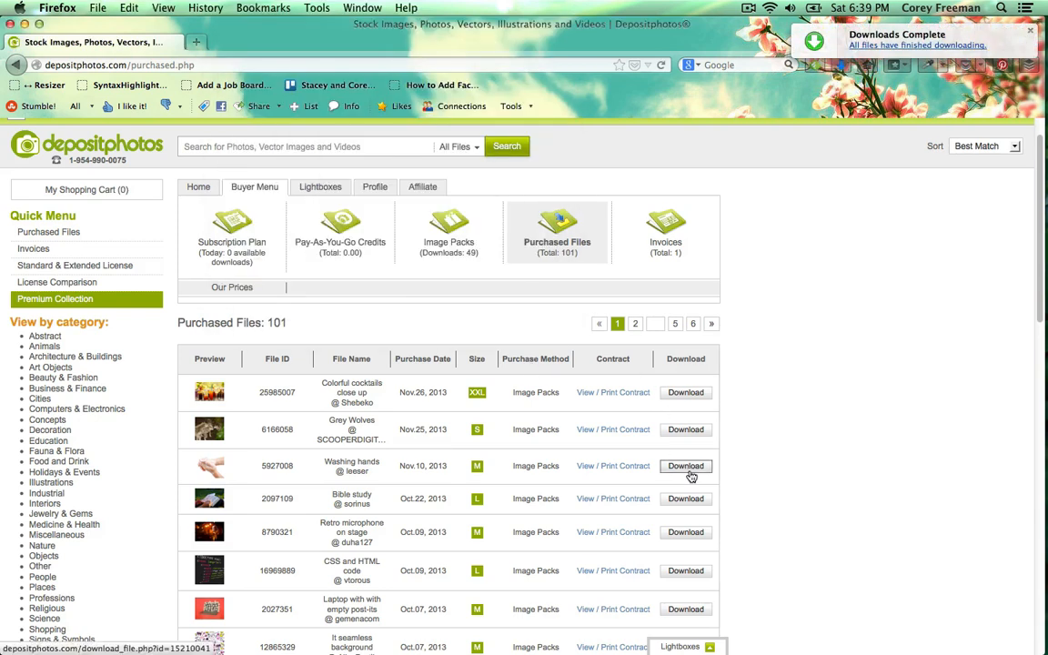
Download the purchased "Bible study" photo in size L and save the file
click(689, 504)
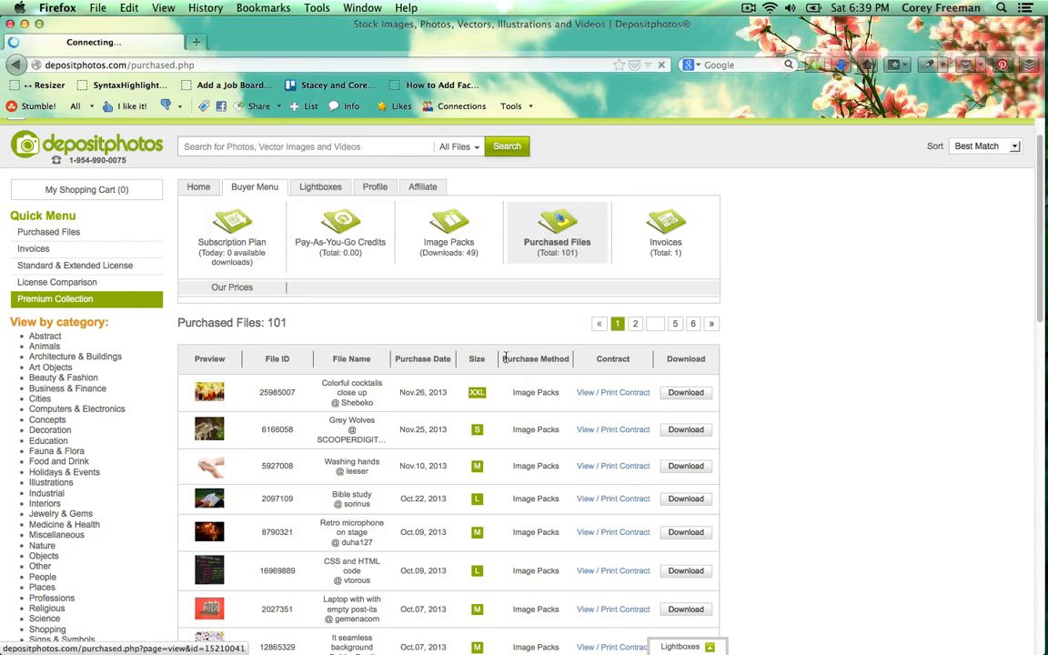
scroll(482, 332, down, 1)
scroll(482, 332, down, 3)
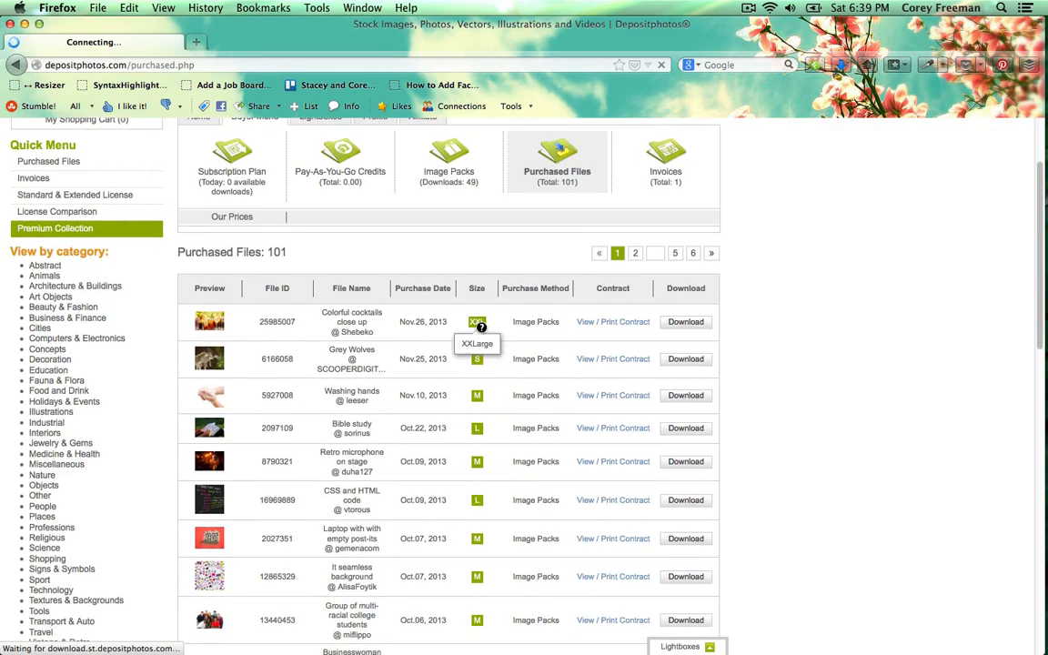
scroll(482, 332, down, 1)
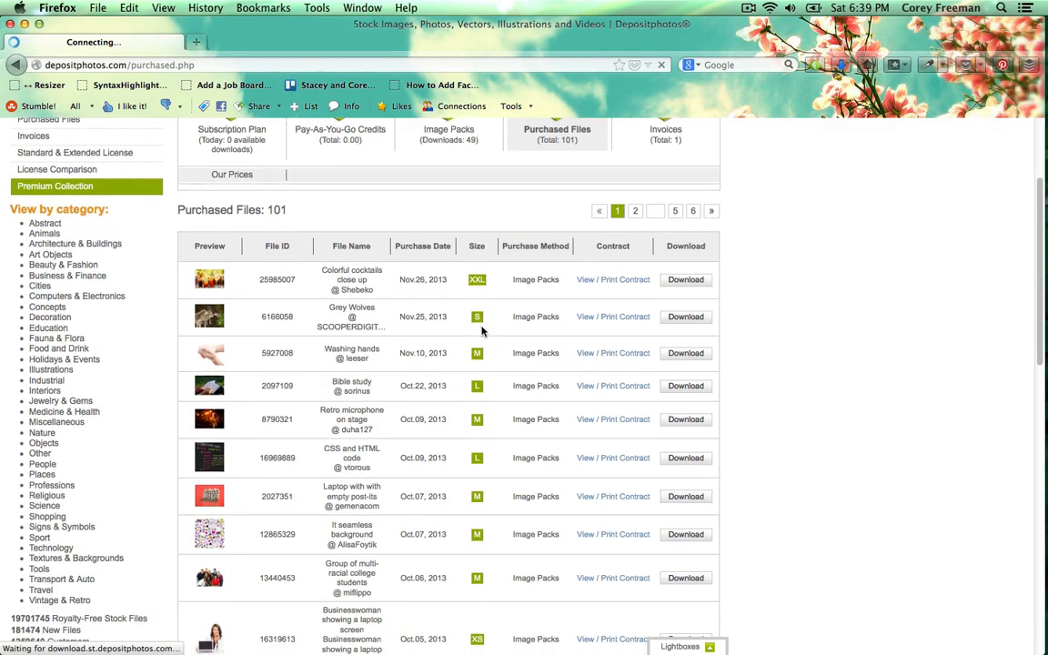
scroll(483, 330, down, 3)
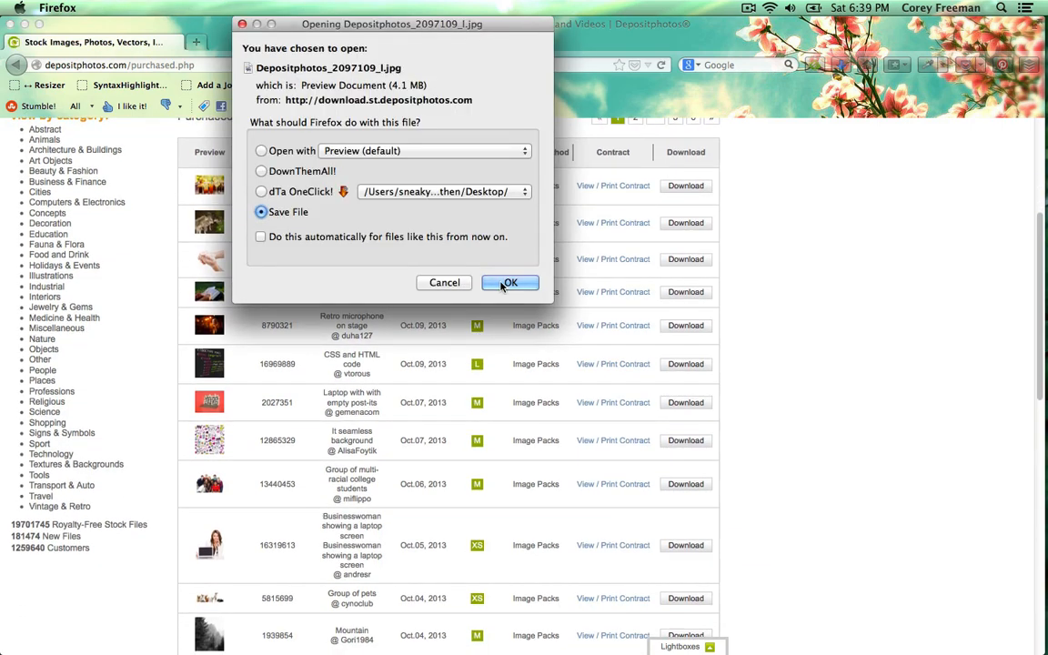
click(503, 287)
Download the purchased "Mountain" photo in size M and save the file
scroll(505, 319, down, 4)
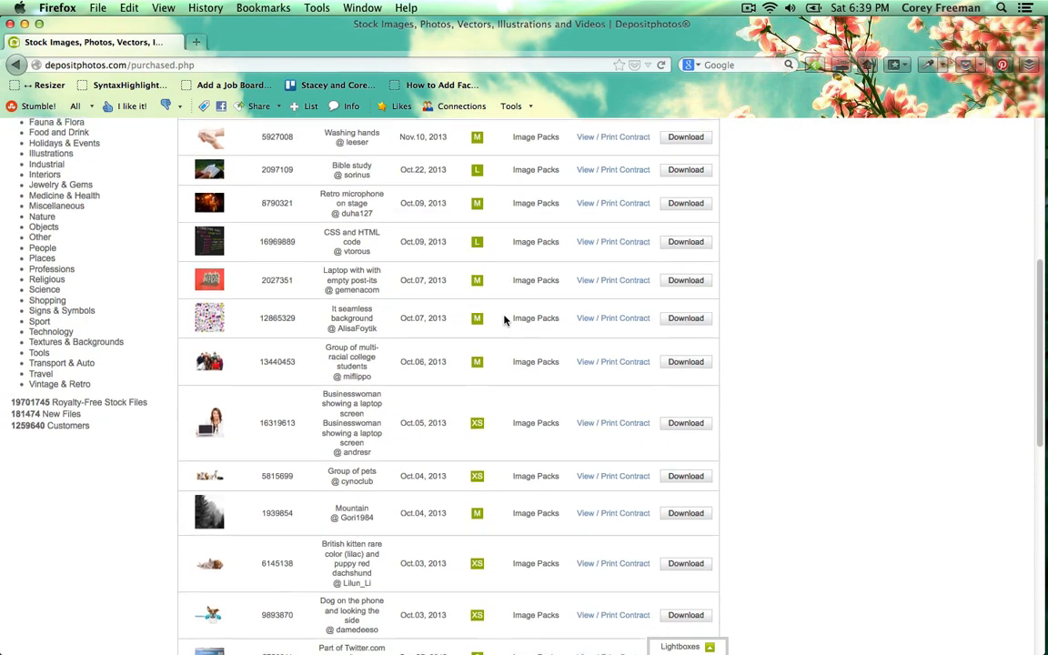
click(692, 488)
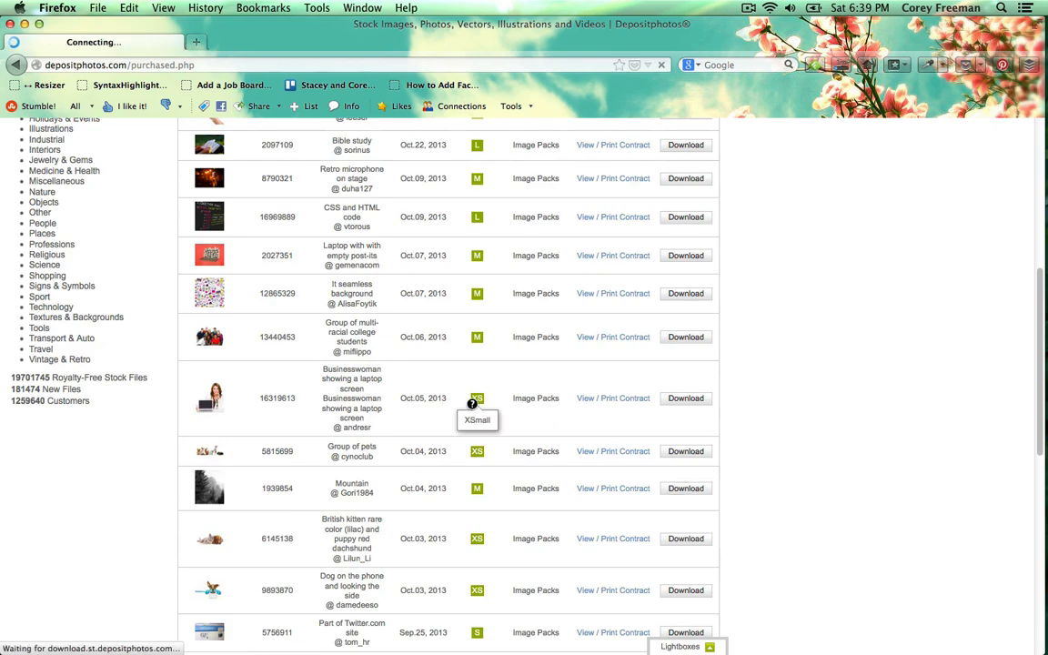
scroll(472, 404, down, 2)
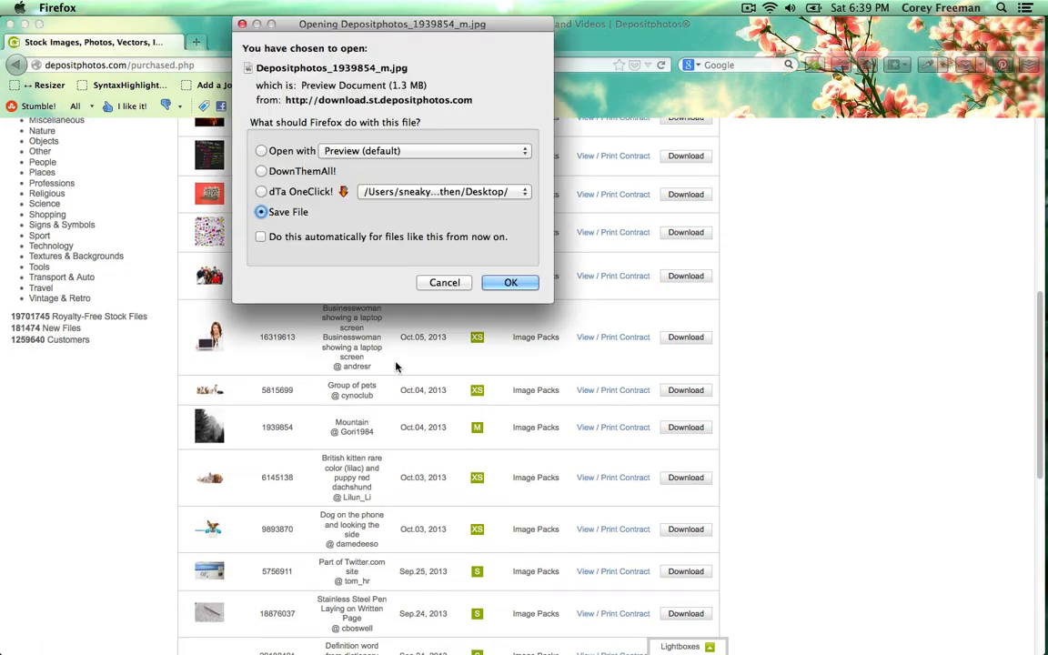
click(524, 287)
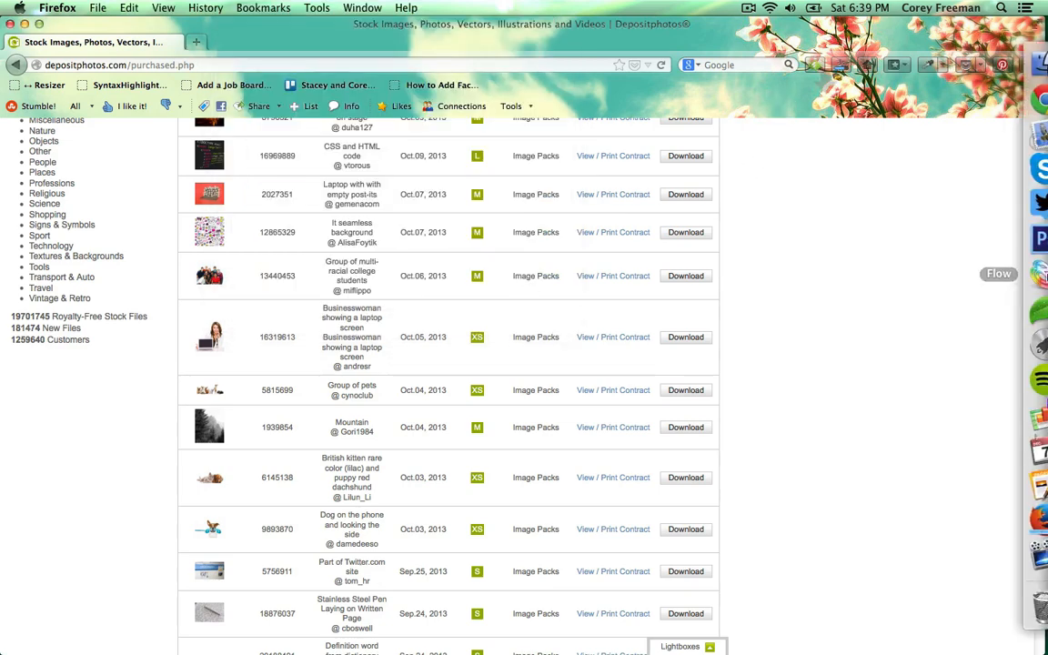
Quit Firefox and return to the visual editor in Chrome
click(1029, 99)
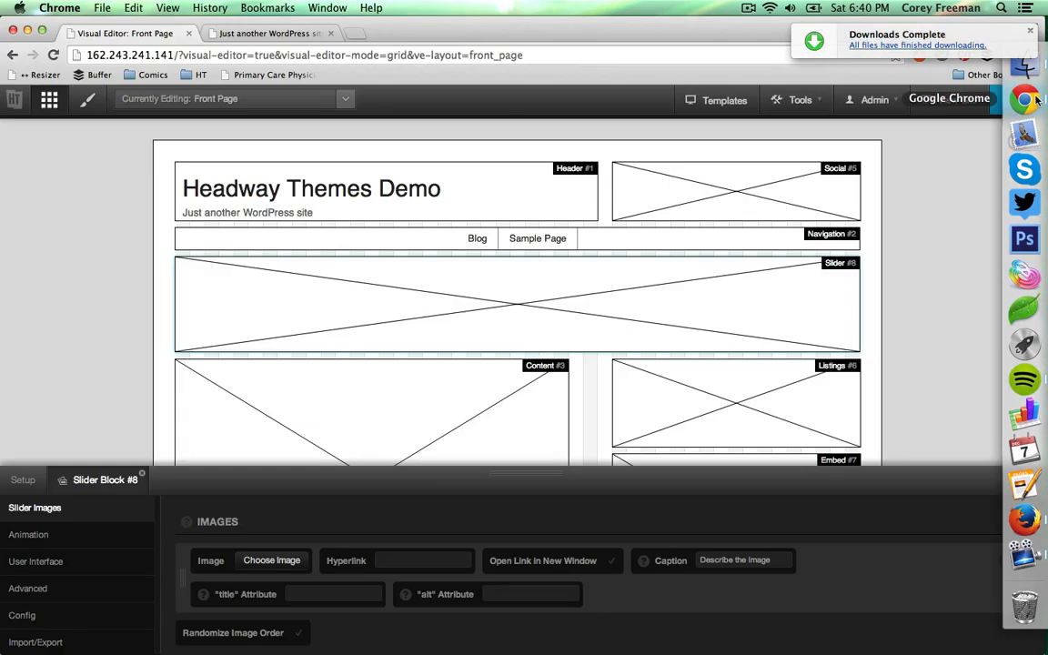
mouse_move(1044, 278)
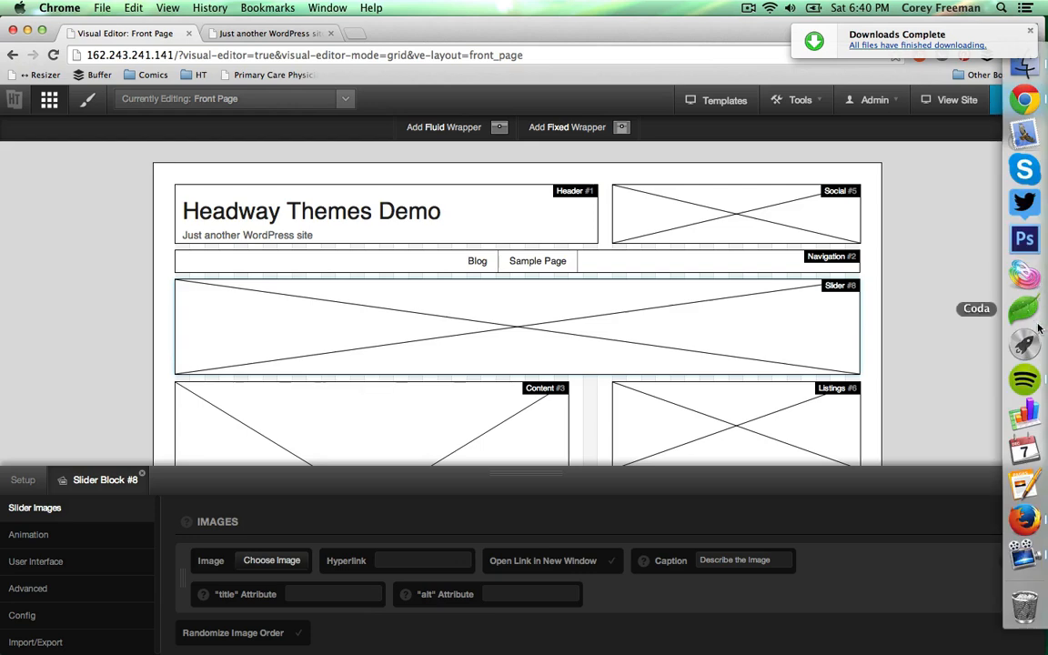
click(1025, 519)
right_click(1035, 520)
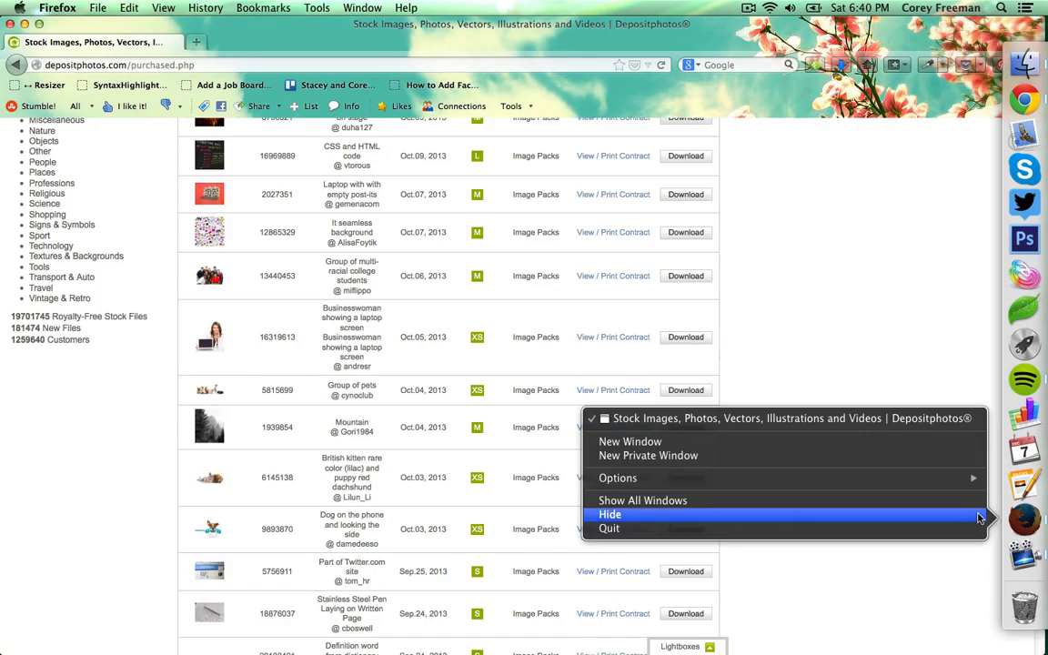
click(954, 529)
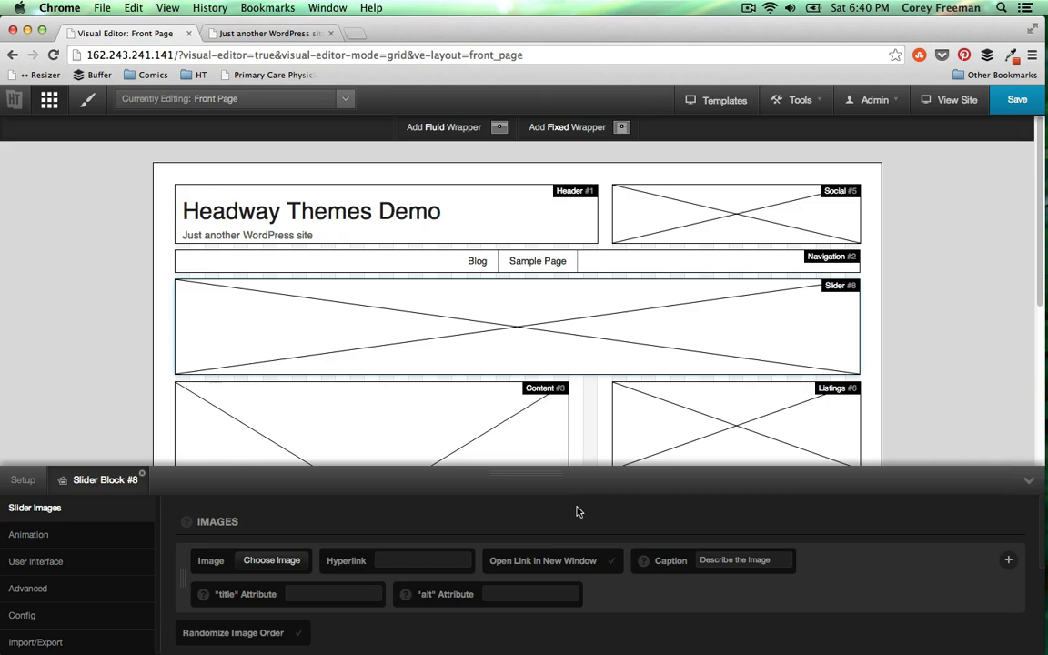
Try to upload Depositphotos_2097109_l.jpg from the Downloads folder as the first image of the slider block
click(291, 565)
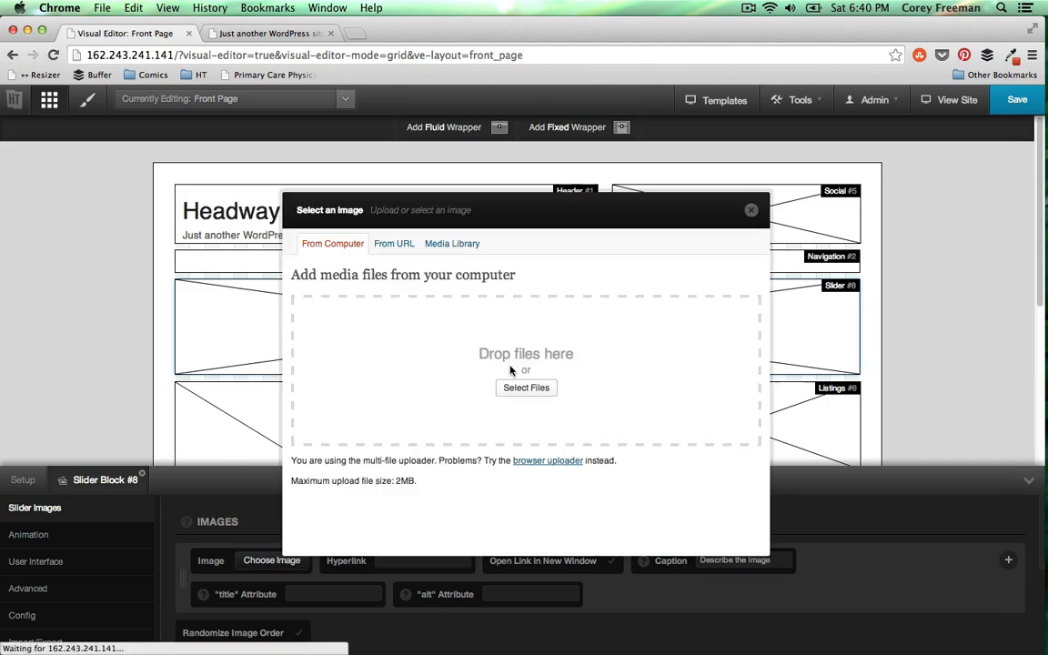
click(536, 389)
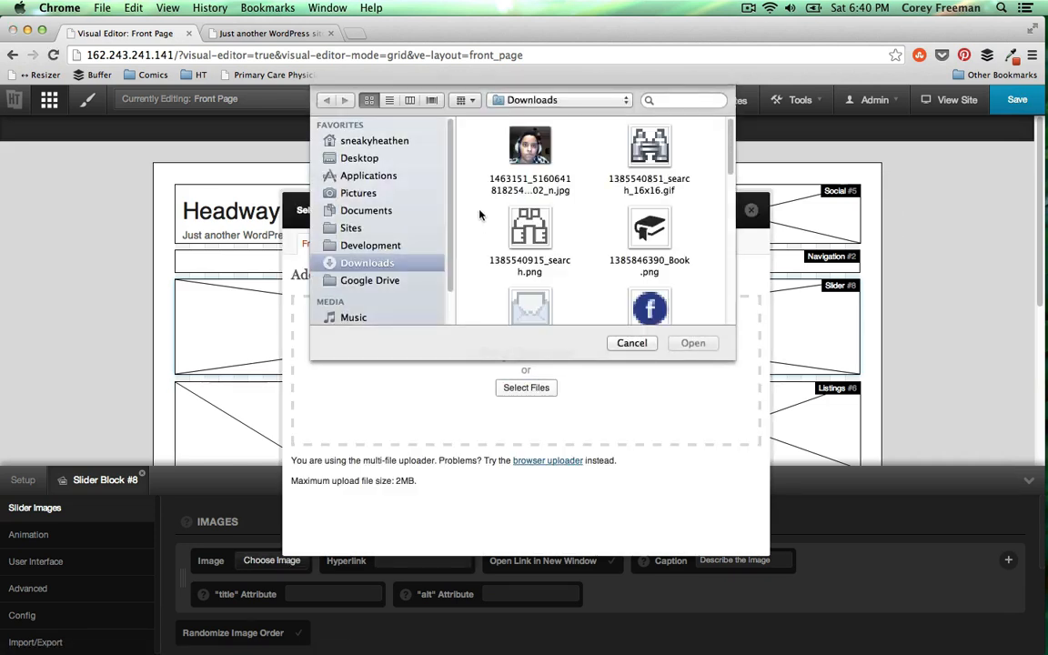
click(387, 157)
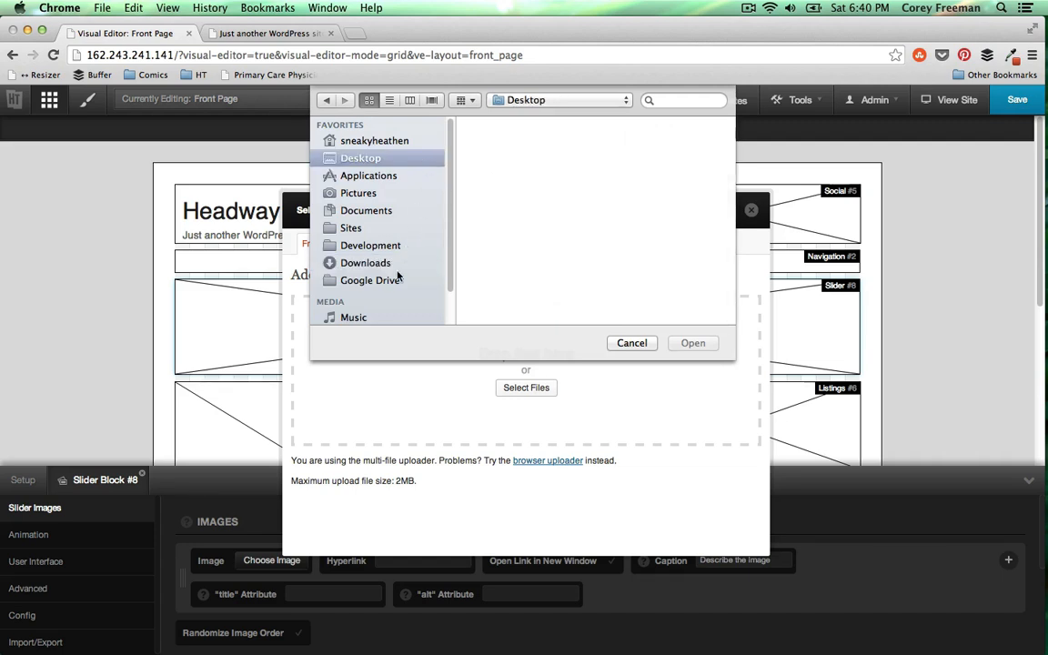
click(397, 278)
click(393, 265)
scroll(516, 258, down, 5)
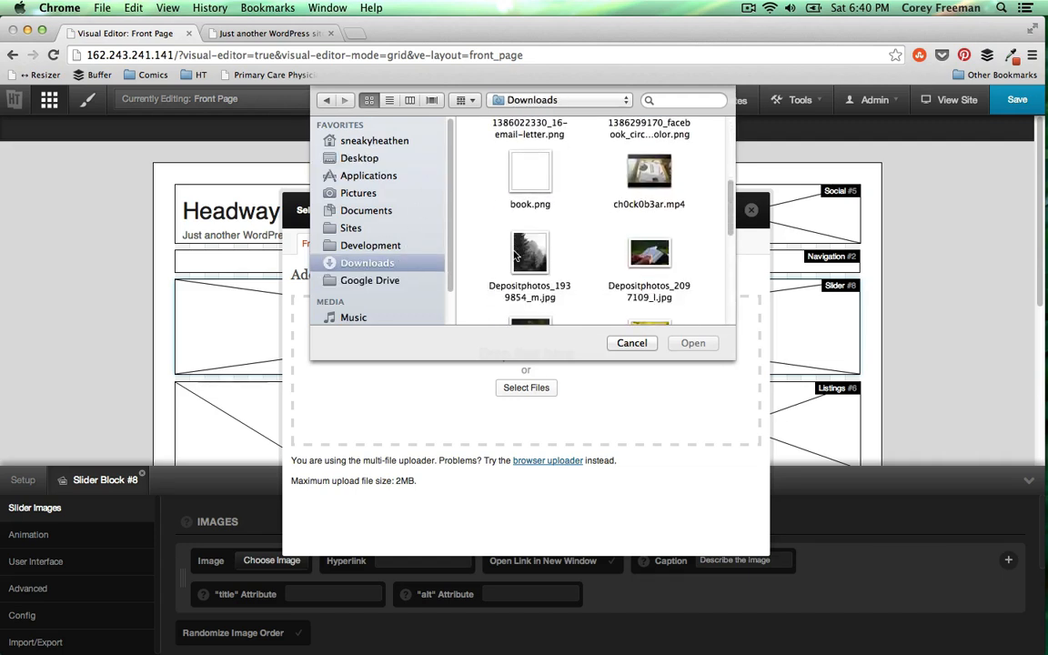
scroll(515, 255, down, 2)
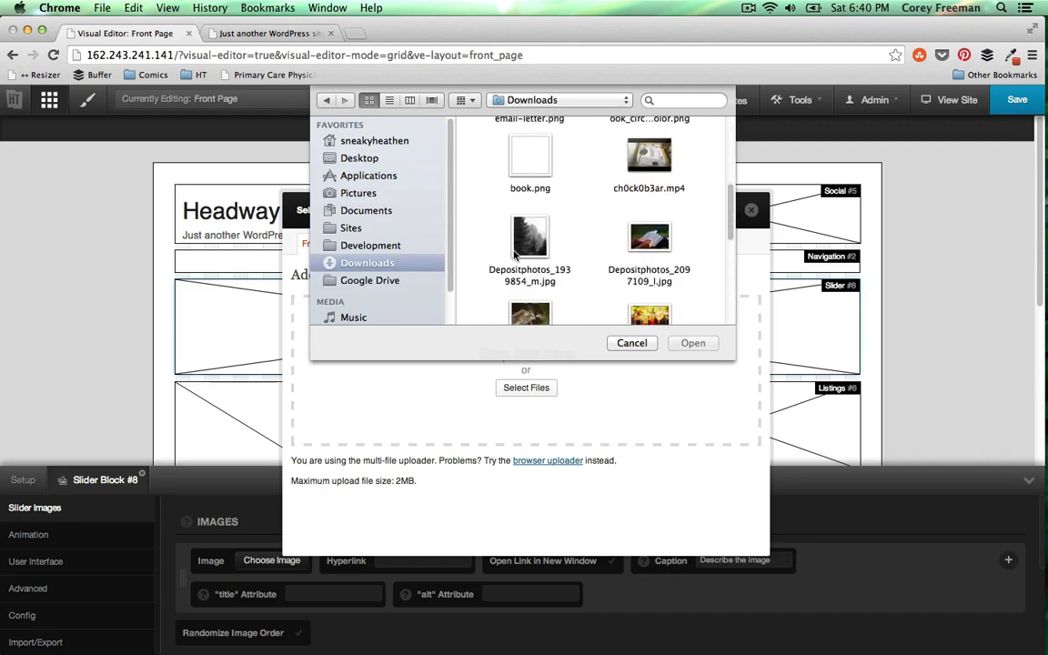
click(647, 232)
click(692, 343)
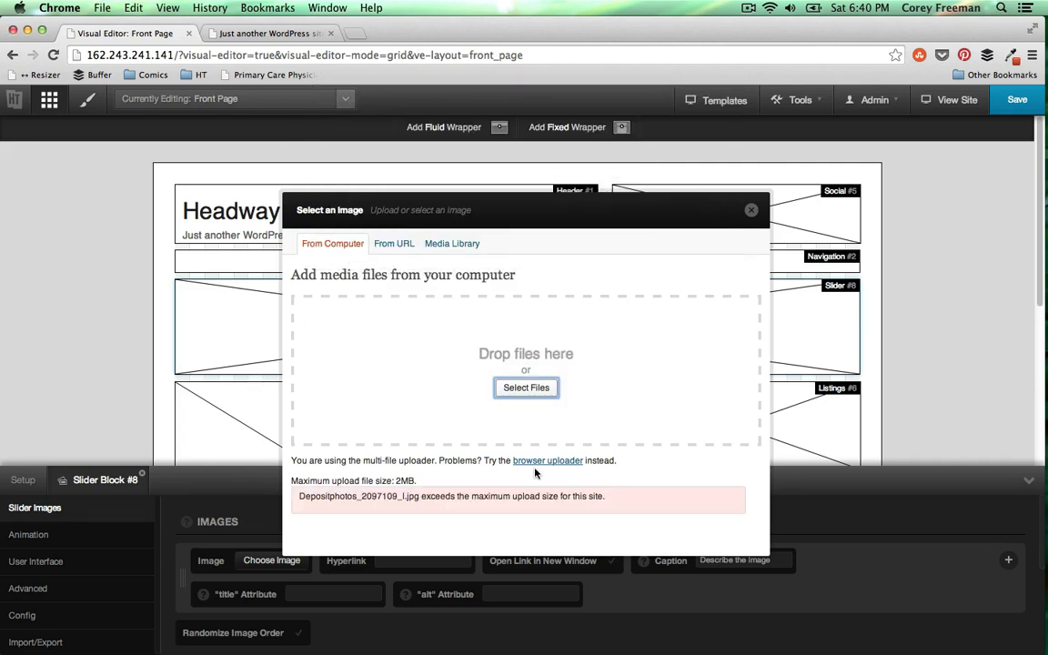
Upload Depositphotos_6166058_s.jpg from the Downloads folder and use it as the slider's first image
click(537, 389)
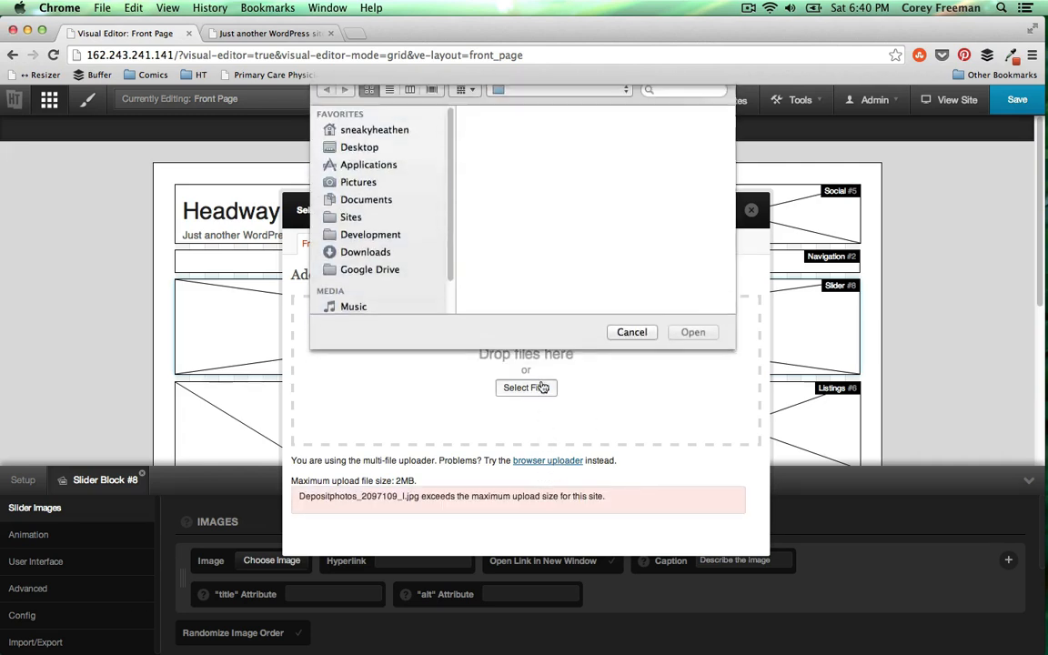
scroll(510, 236, down, 5)
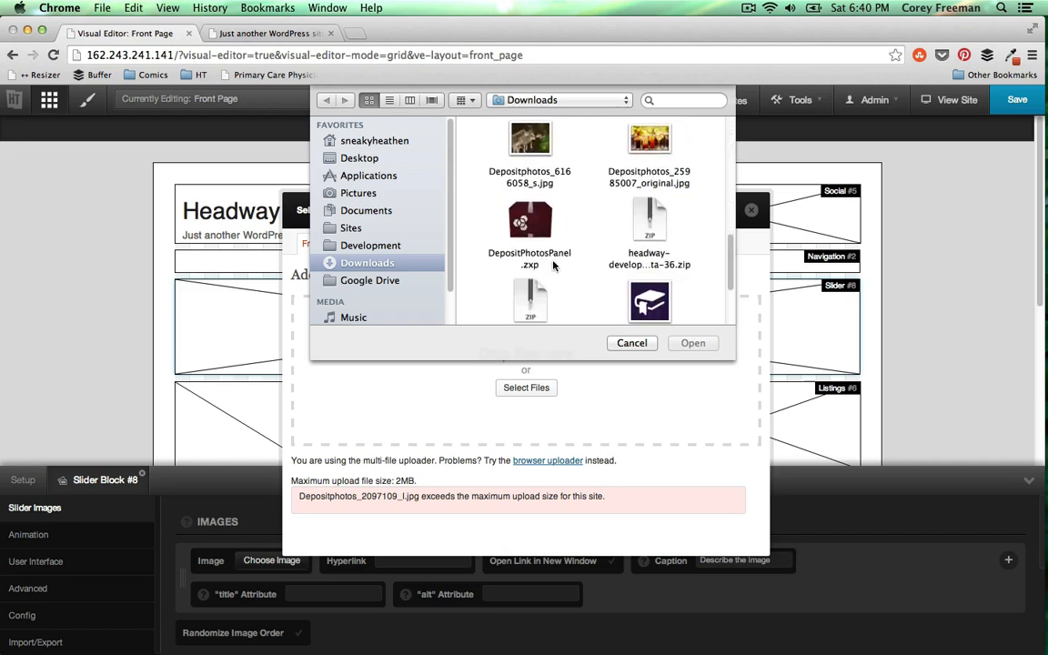
scroll(553, 263, up, 3)
click(546, 296)
click(692, 344)
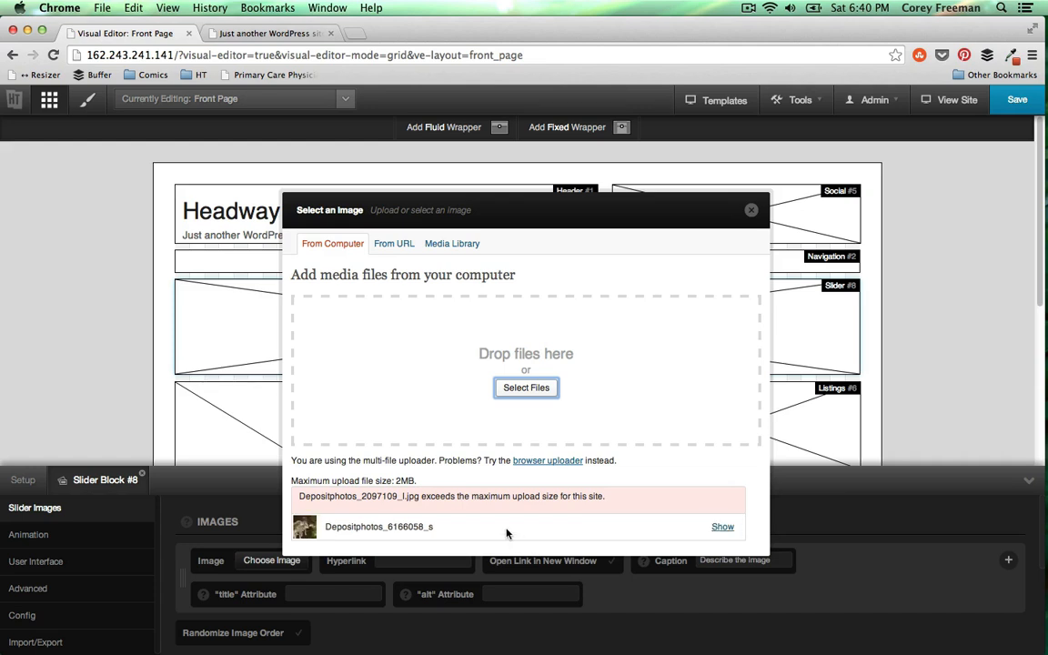
click(722, 527)
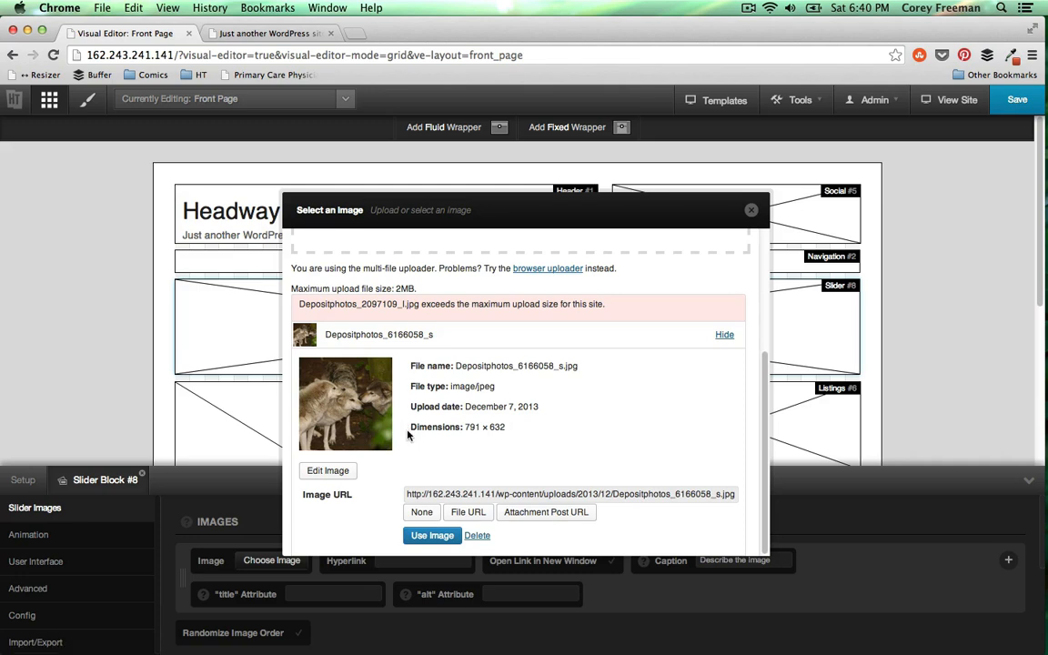
scroll(409, 432, up, 4)
scroll(417, 439, down, 4)
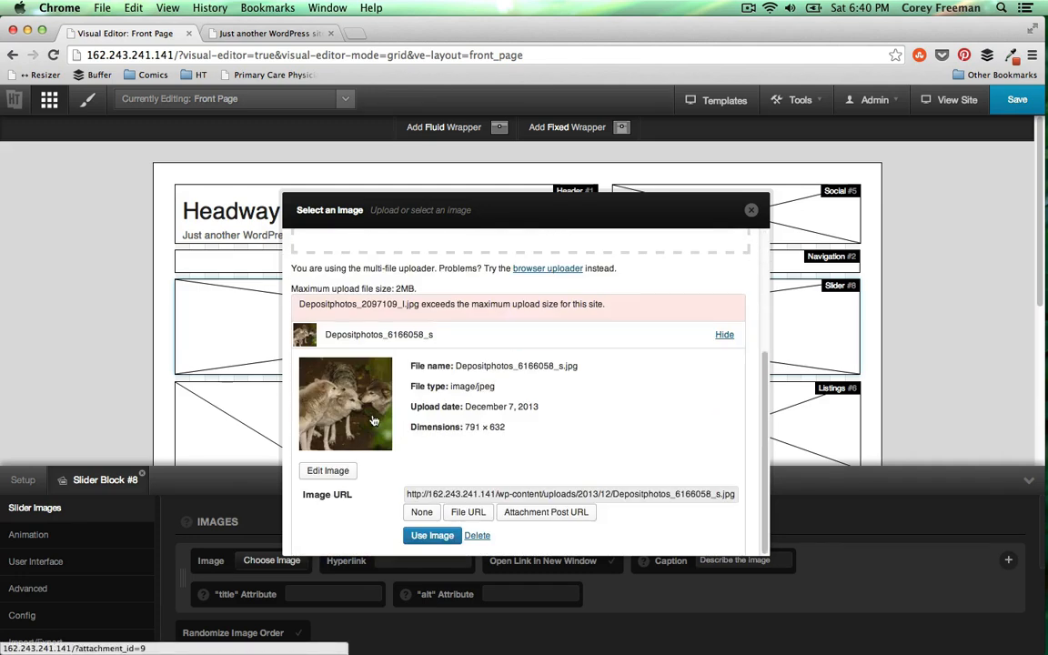
click(433, 536)
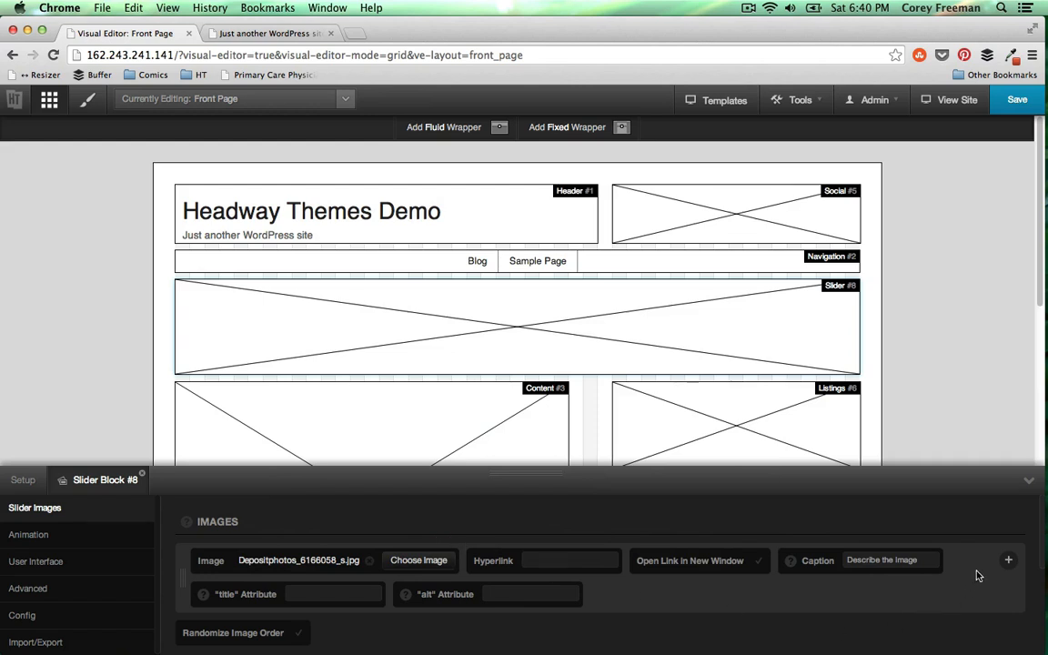
Add a second image entry to the slider, upload Depositphotos_1939854_m.jpg from Downloads and use it there
click(1008, 561)
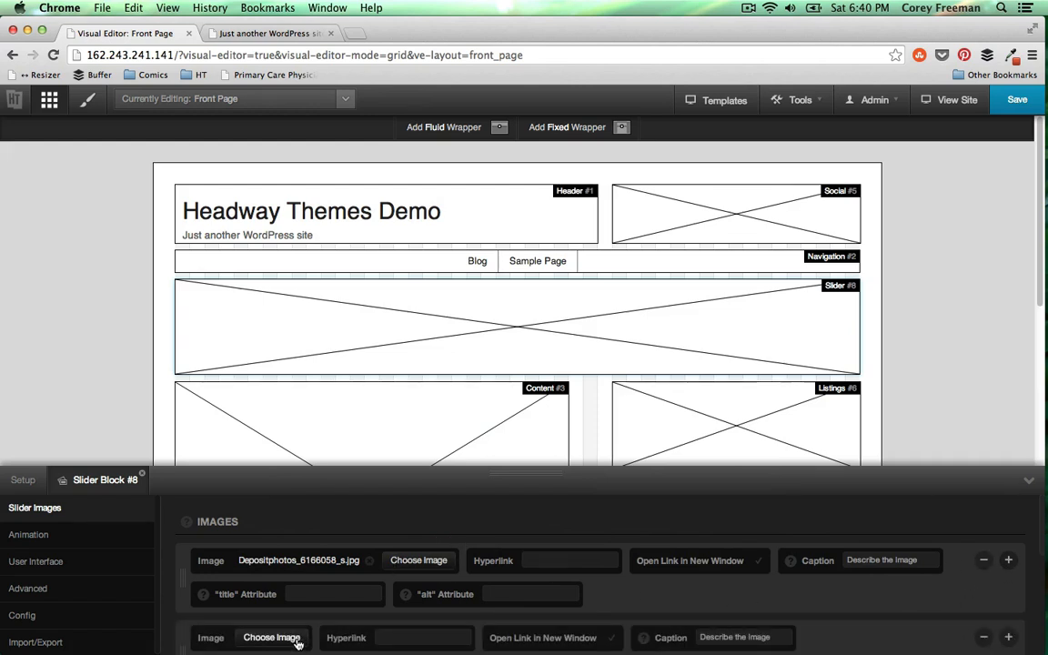
click(297, 640)
click(511, 384)
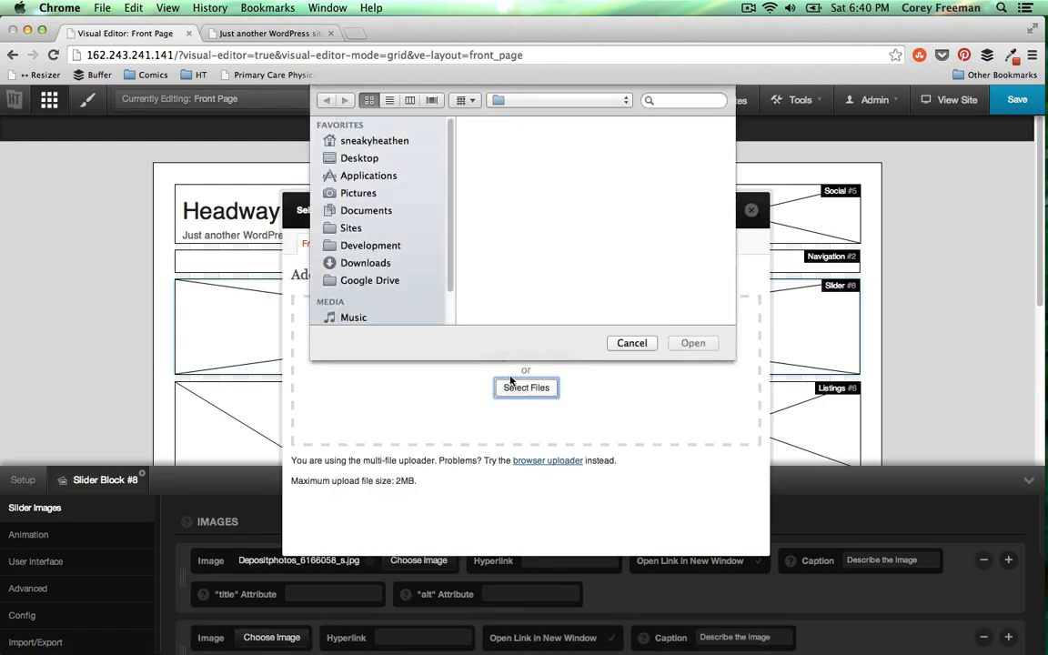
scroll(593, 263, down, 10)
scroll(587, 257, up, 2)
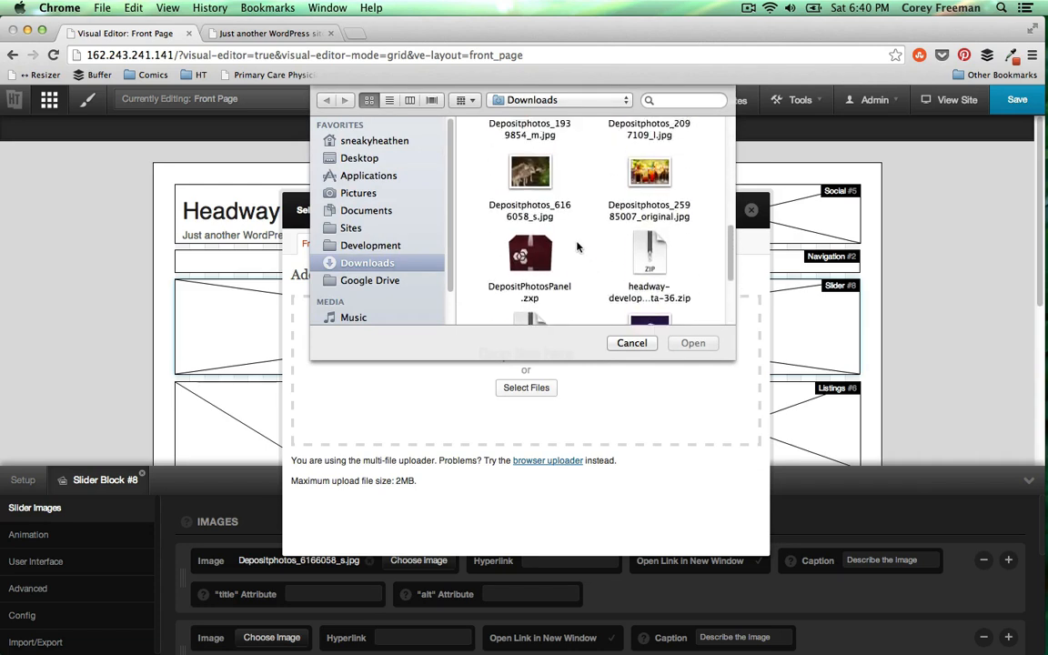
scroll(579, 239, up, 2)
click(533, 156)
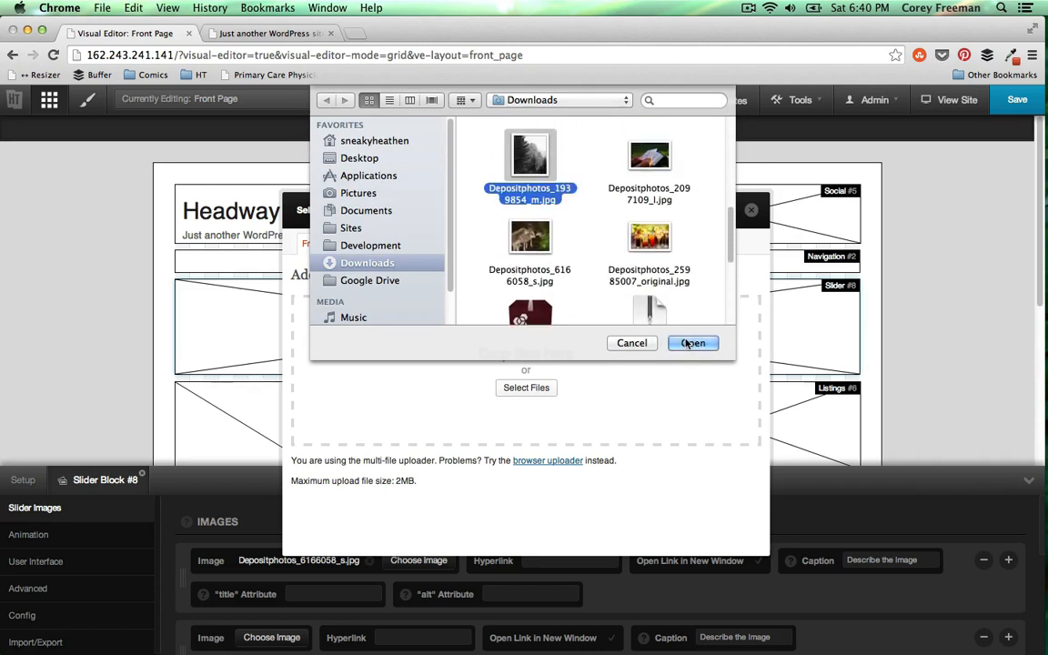
click(688, 343)
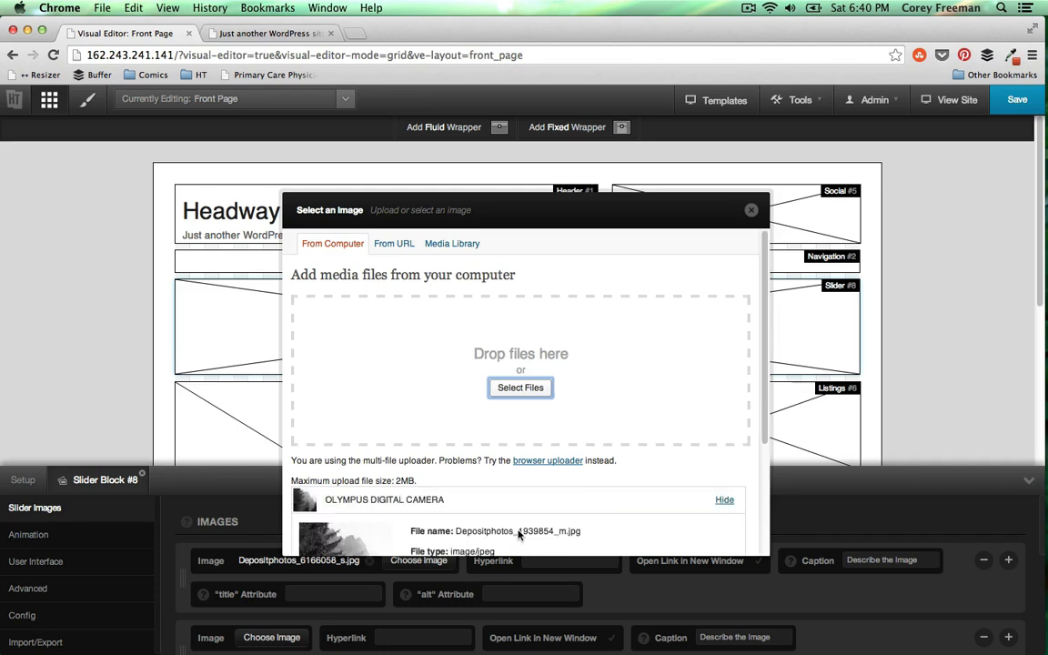
scroll(520, 535, down, 5)
click(430, 535)
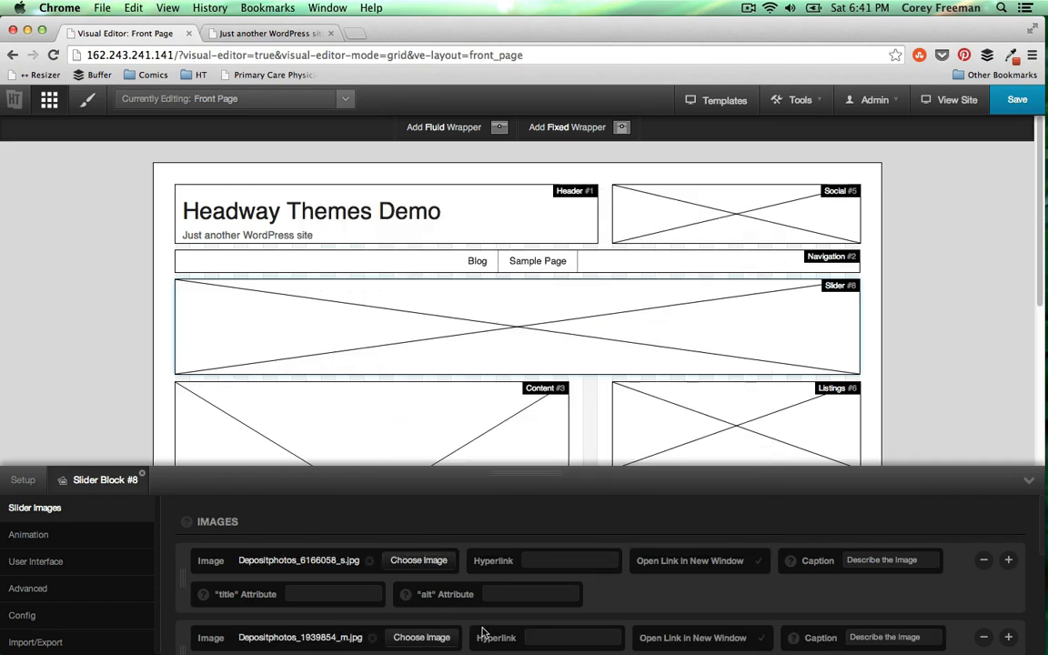
Swap the order of the two slider images and return them to their original order
scroll(478, 600, down, 3)
scroll(461, 618, up, 2)
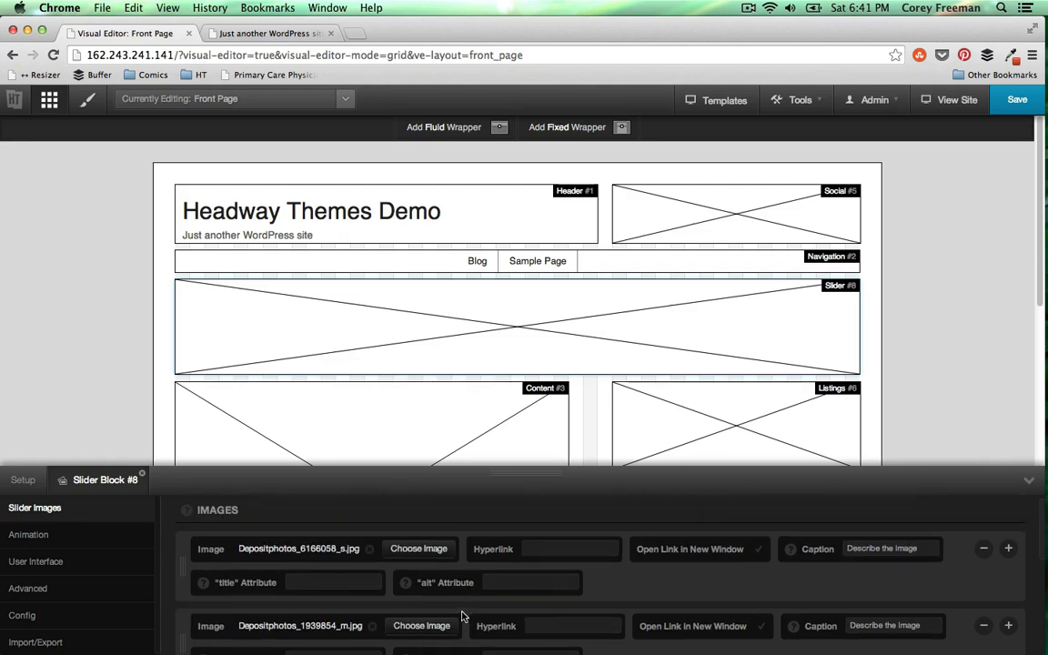
scroll(182, 557, down, 1)
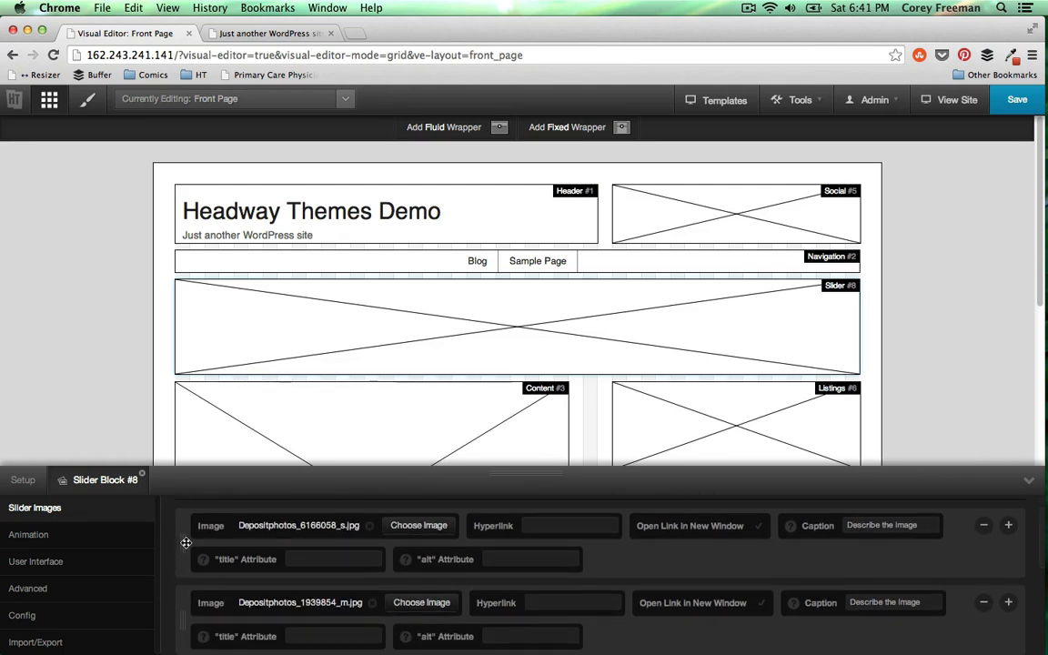
drag(181, 557, 180, 618)
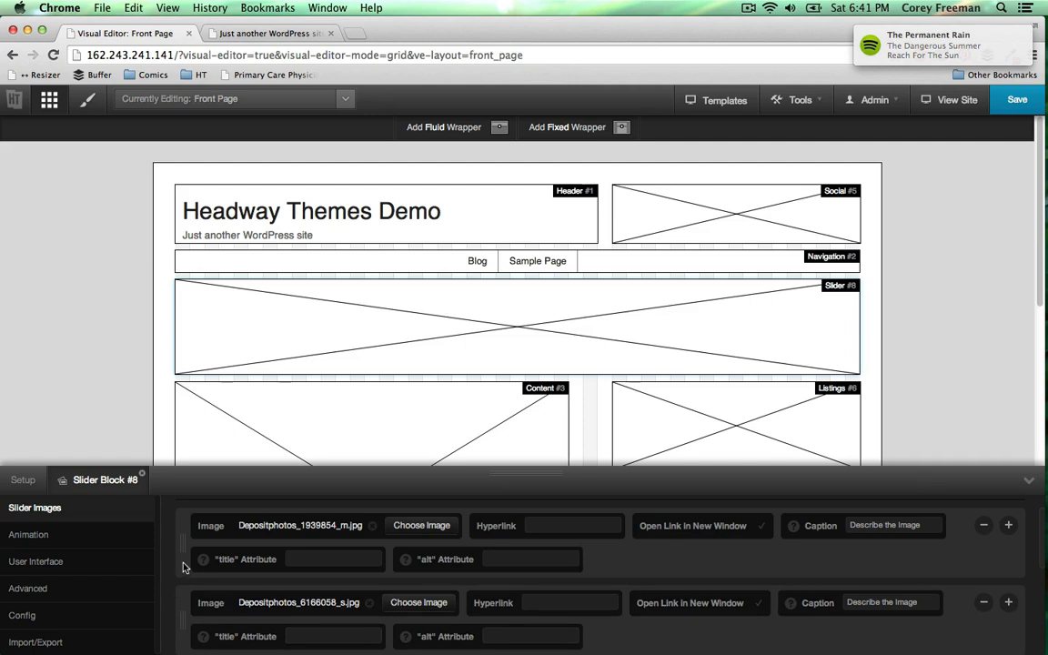
mouse_move(183, 567)
mouse_down()
mouse_move(182, 478)
mouse_move(185, 549)
mouse_up()
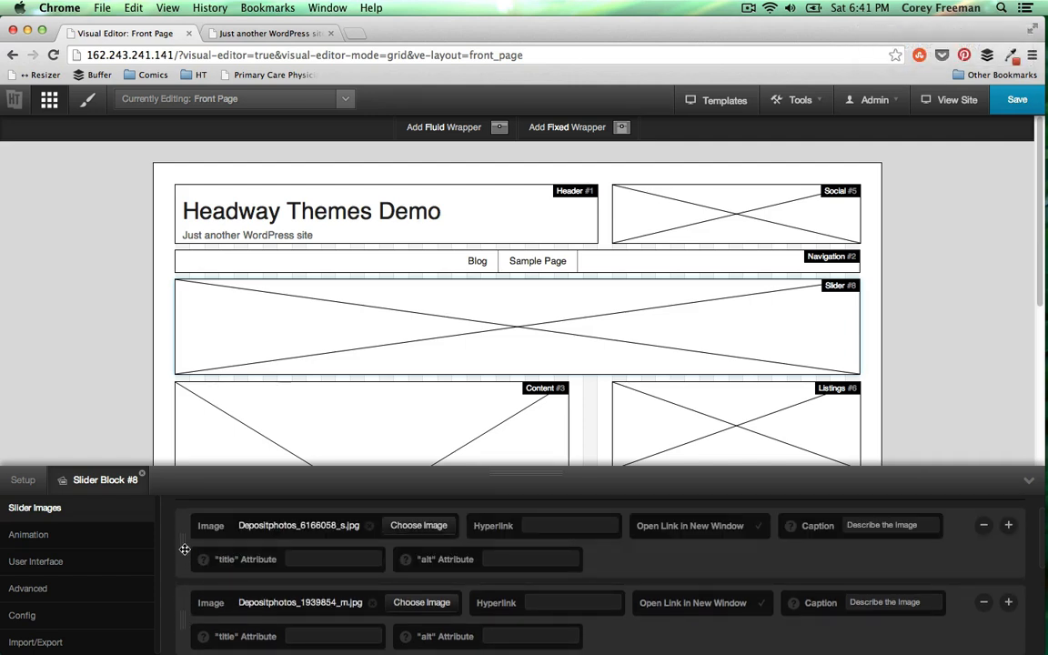
Save the front page layout and check the slider on the reloaded live site by switching between both slides
click(1016, 102)
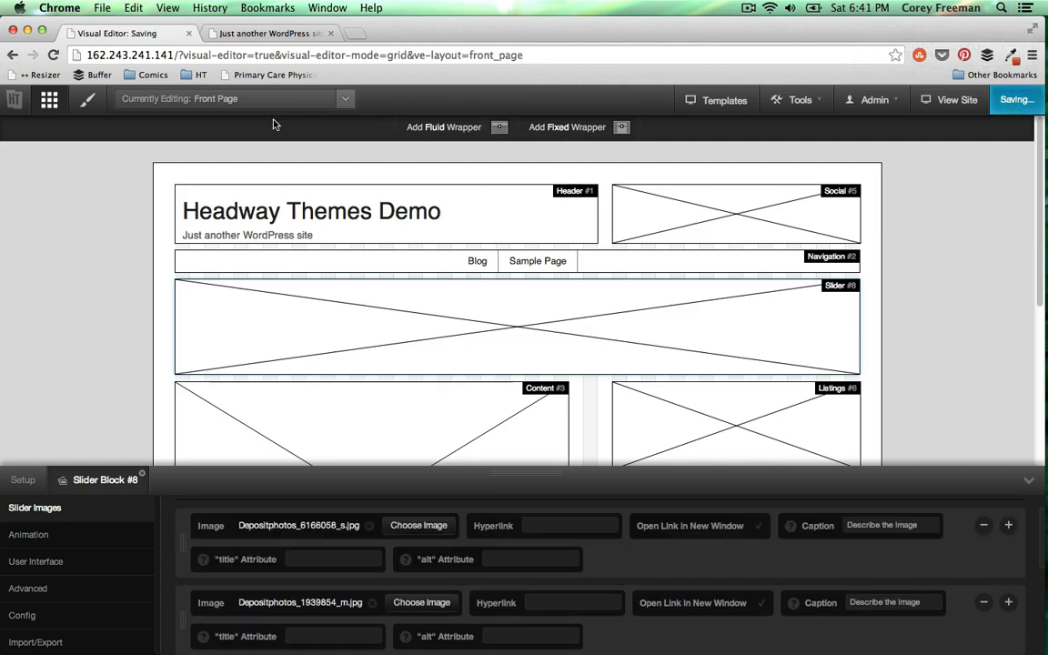
click(233, 37)
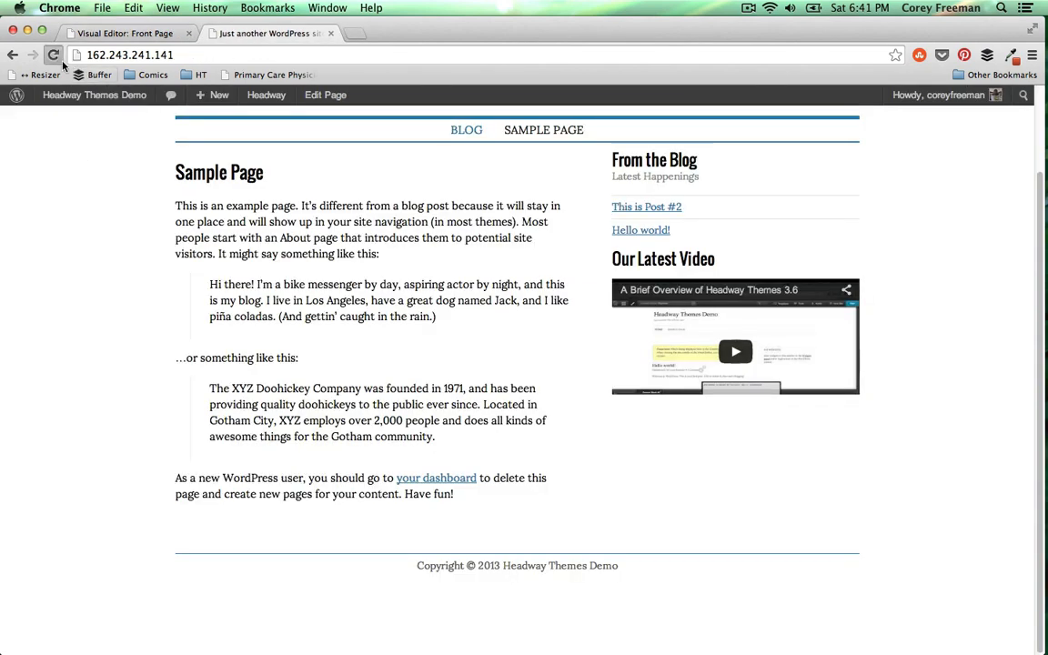
click(57, 56)
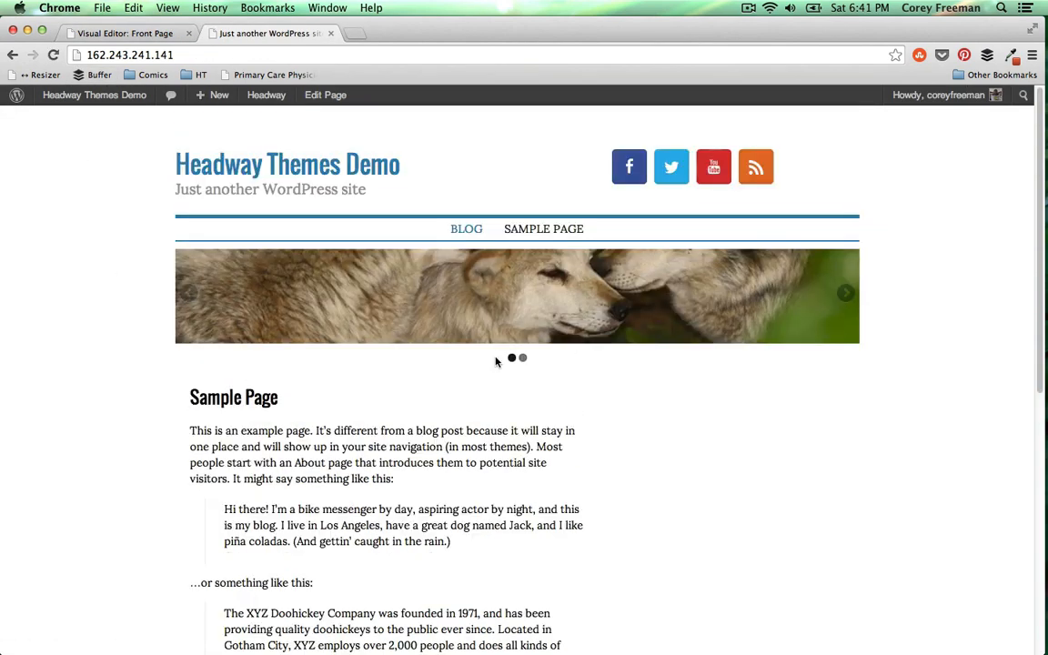
click(523, 359)
click(513, 360)
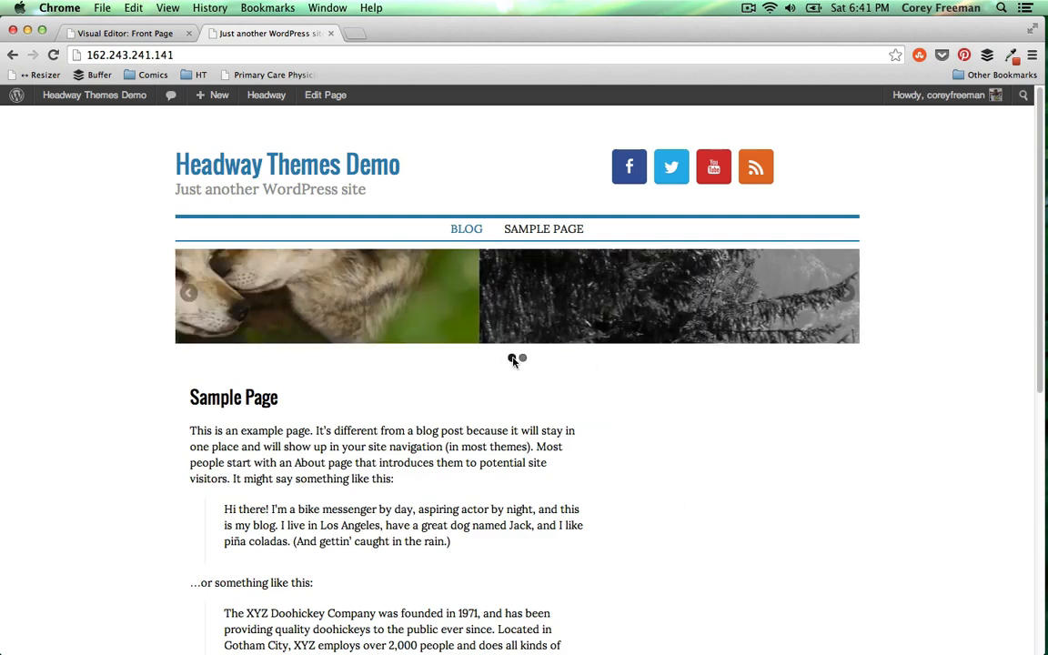
Back in the visual editor, shorten the Footer block and move the Content, Embed and Listings blocks down to leave space beneath the slider
click(118, 33)
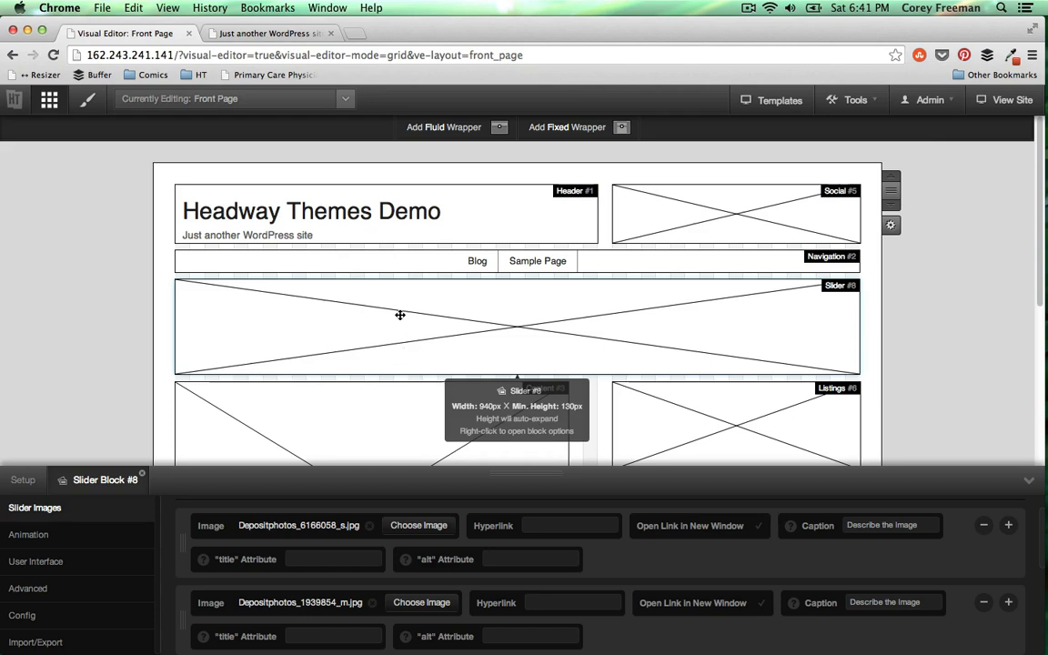
scroll(274, 288, down, 4)
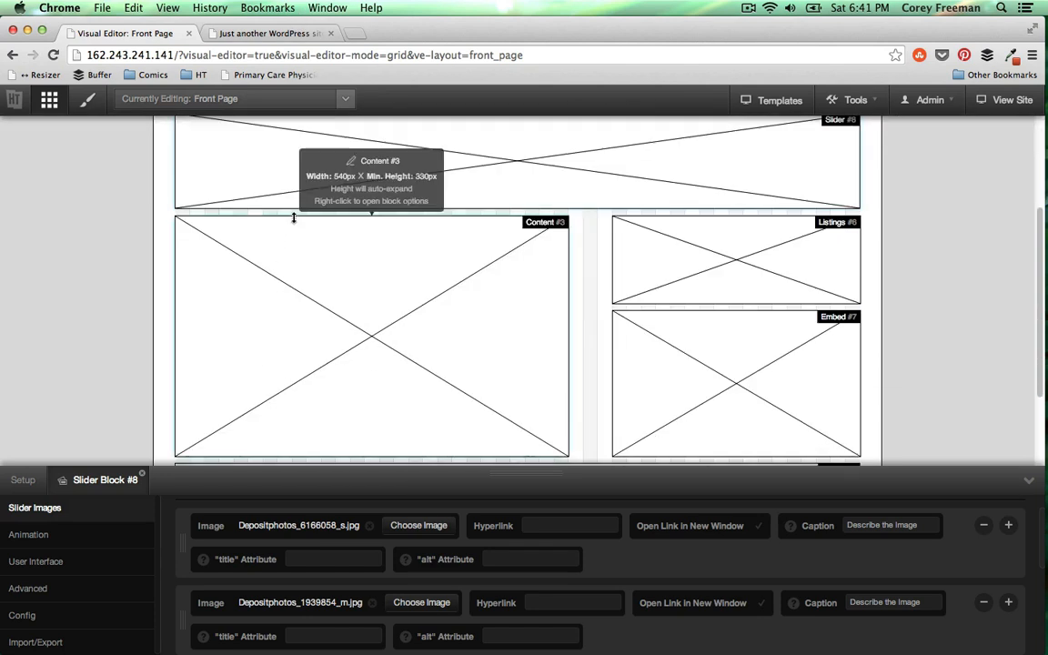
scroll(293, 217, down, 3)
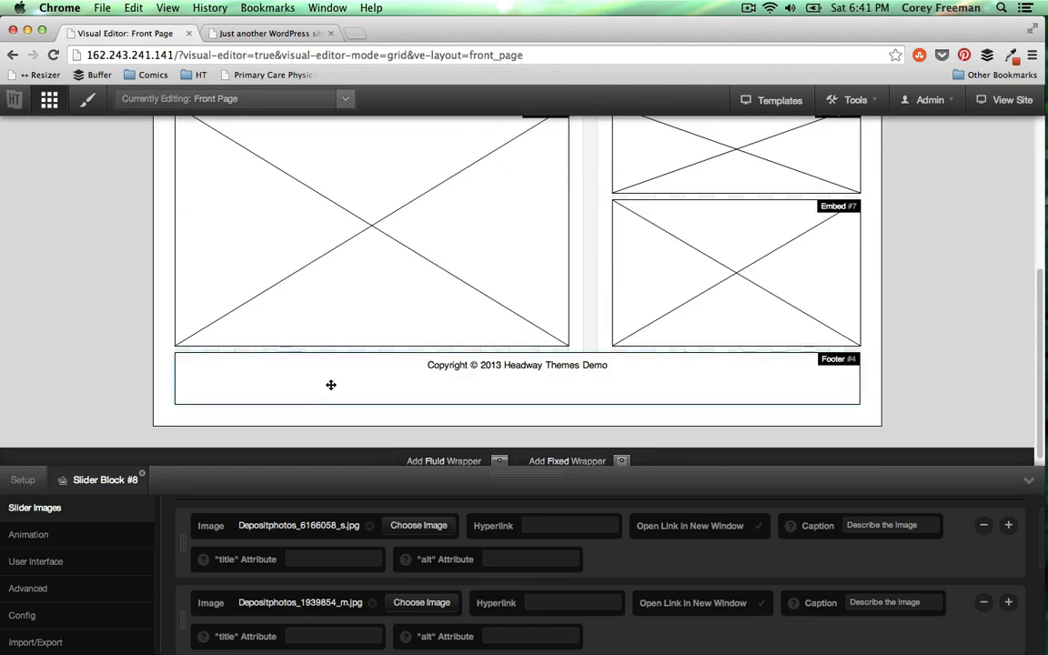
mouse_move(328, 398)
mouse_down()
mouse_move(334, 368)
mouse_move(333, 400)
mouse_up()
mouse_move(351, 272)
mouse_down()
mouse_move(356, 302)
mouse_move(363, 265)
mouse_up()
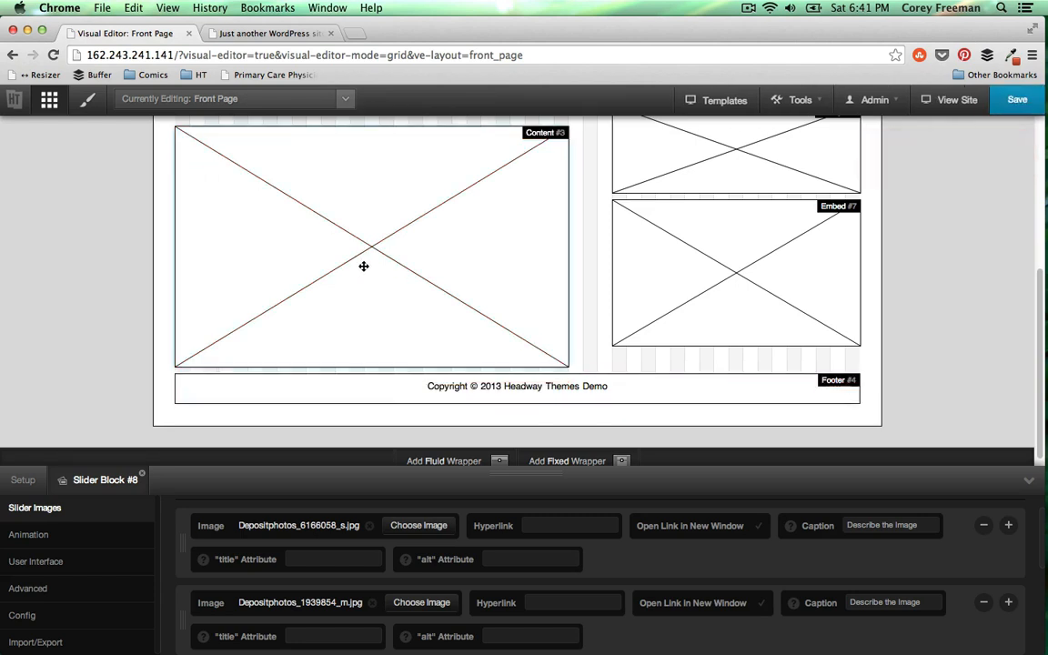
drag(719, 297, 719, 317)
scroll(705, 294, up, 1)
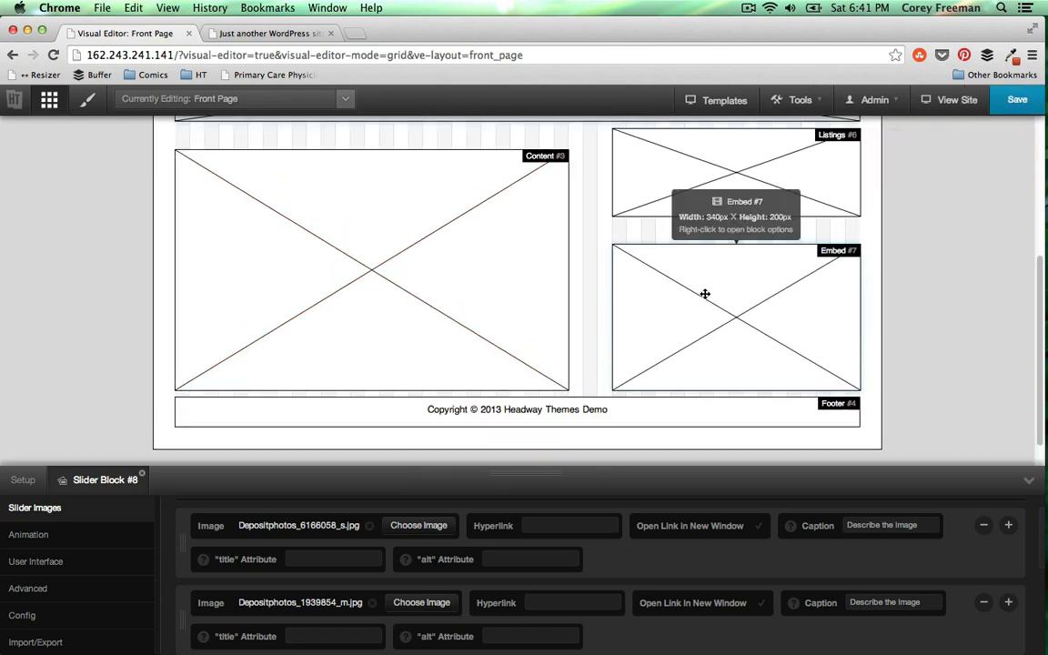
scroll(705, 293, up, 3)
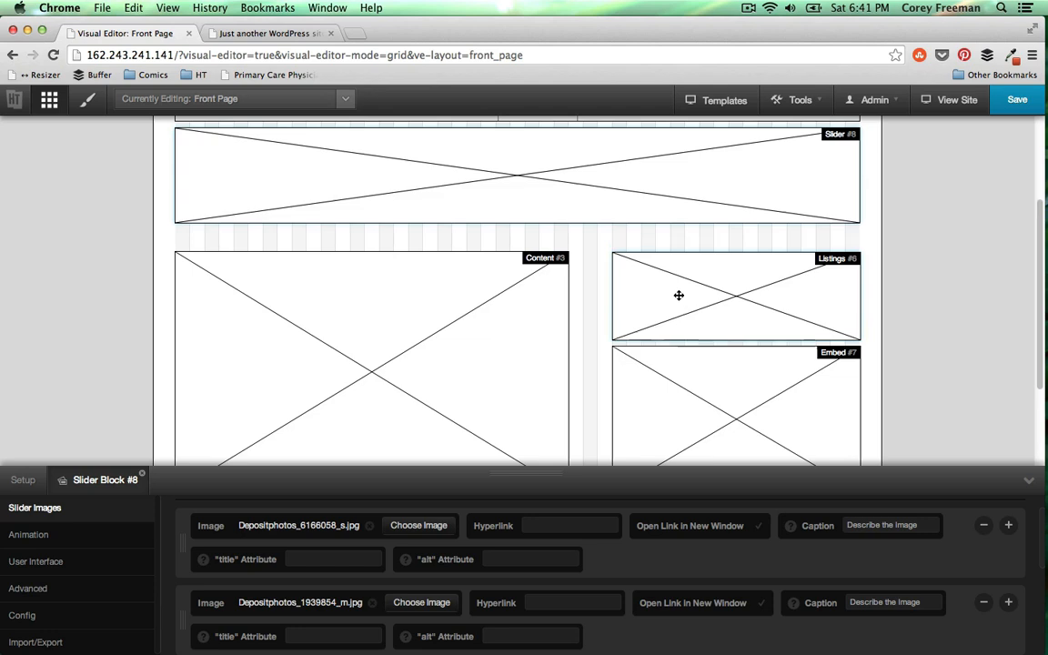
Increase the Slider block's minimum height to 160px, save the layout and check it on the reloaded live site
drag(603, 224, 604, 236)
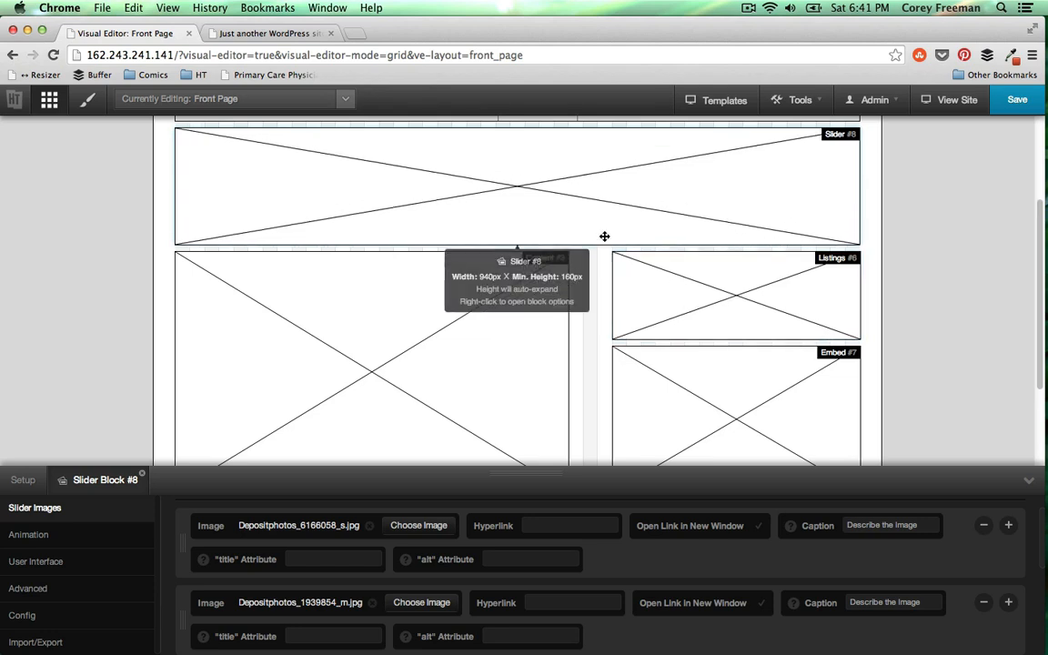
click(1017, 99)
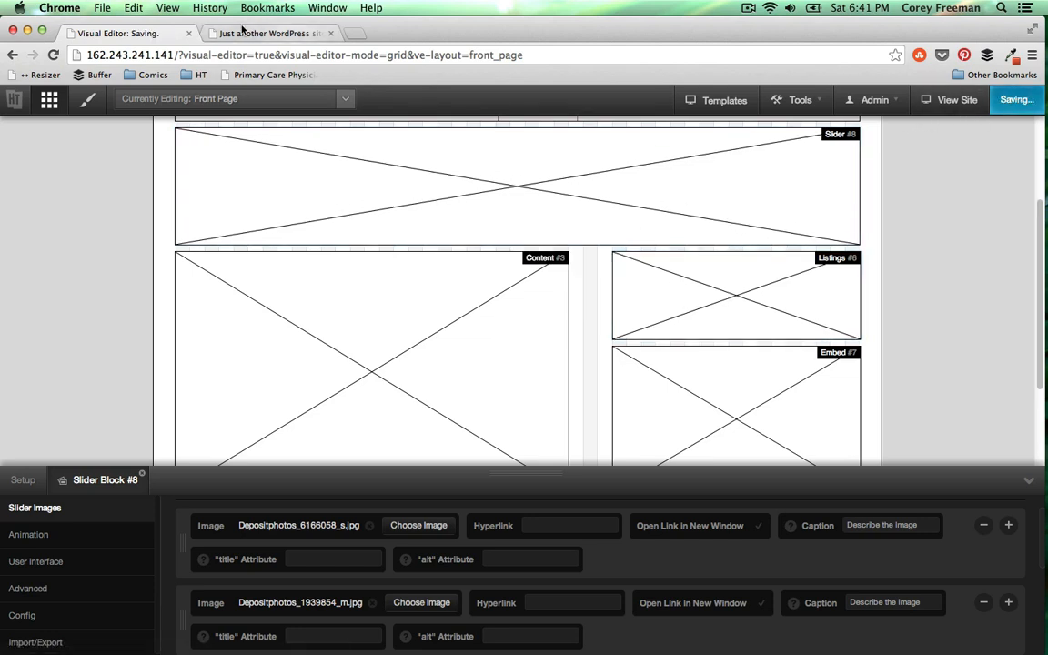
click(243, 32)
click(52, 56)
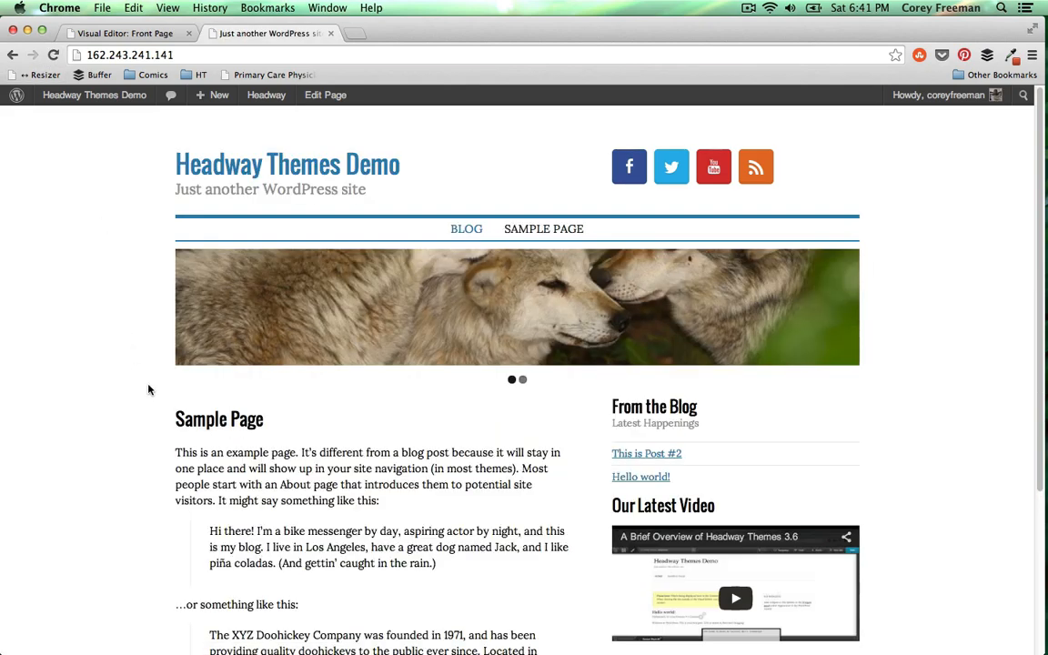
In the visual editor, swap the Embed and Listings blocks in the side column so Embed sits above Listings
click(124, 33)
scroll(724, 446, down, 3)
drag(724, 299, 697, 270)
drag(697, 206, 709, 339)
drag(708, 279, 737, 214)
drag(718, 362, 719, 353)
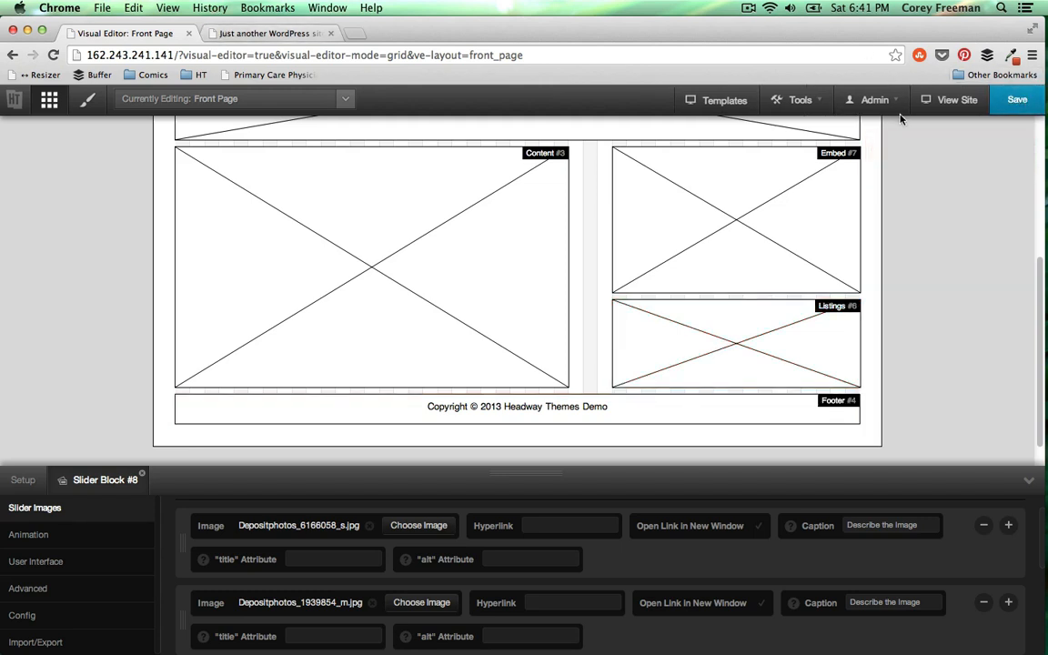
Save the front page layout and check the new block order on the reloaded live site
key(super+s)
click(221, 34)
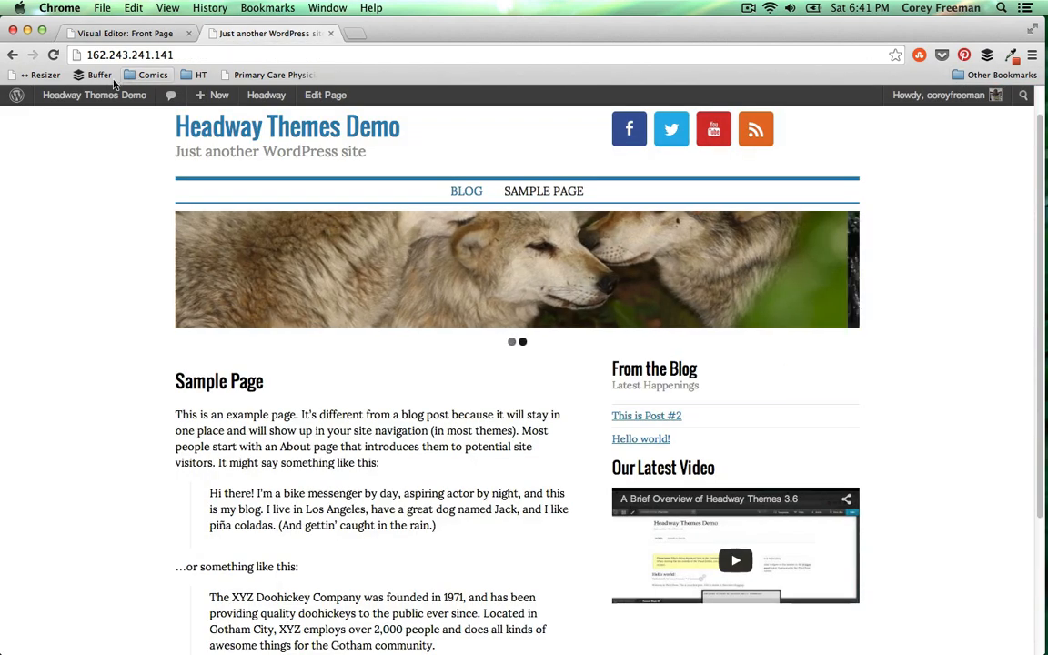
click(53, 55)
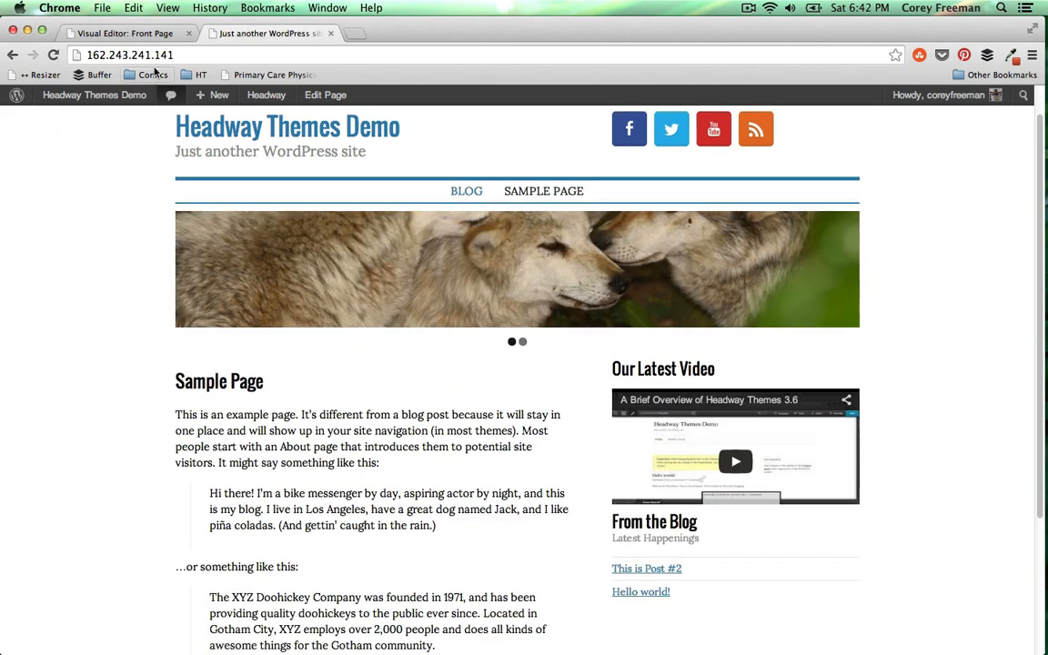
Back in the visual editor, set the Slider block's animation to Fade and view its user interface and advanced settings
key(super+1)
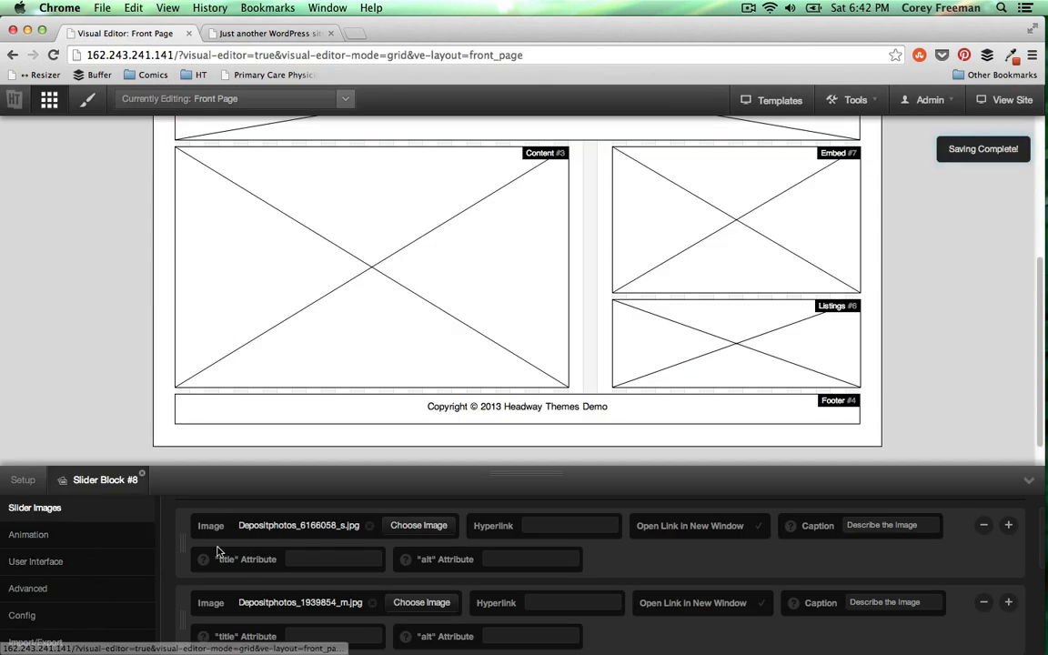
scroll(217, 552, down, 3)
click(130, 537)
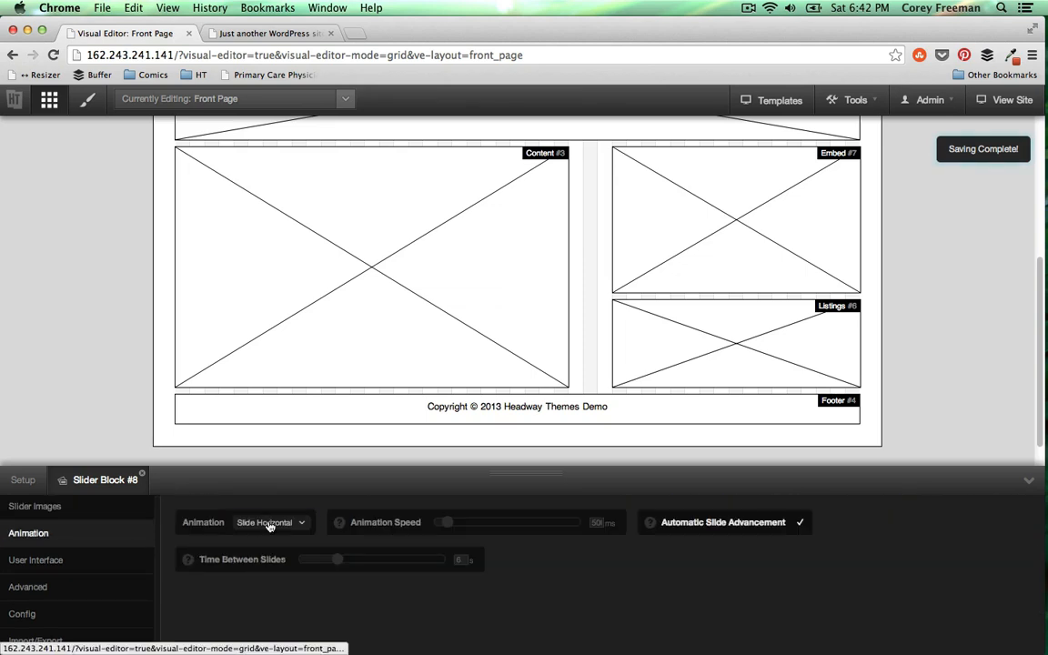
click(269, 524)
click(269, 545)
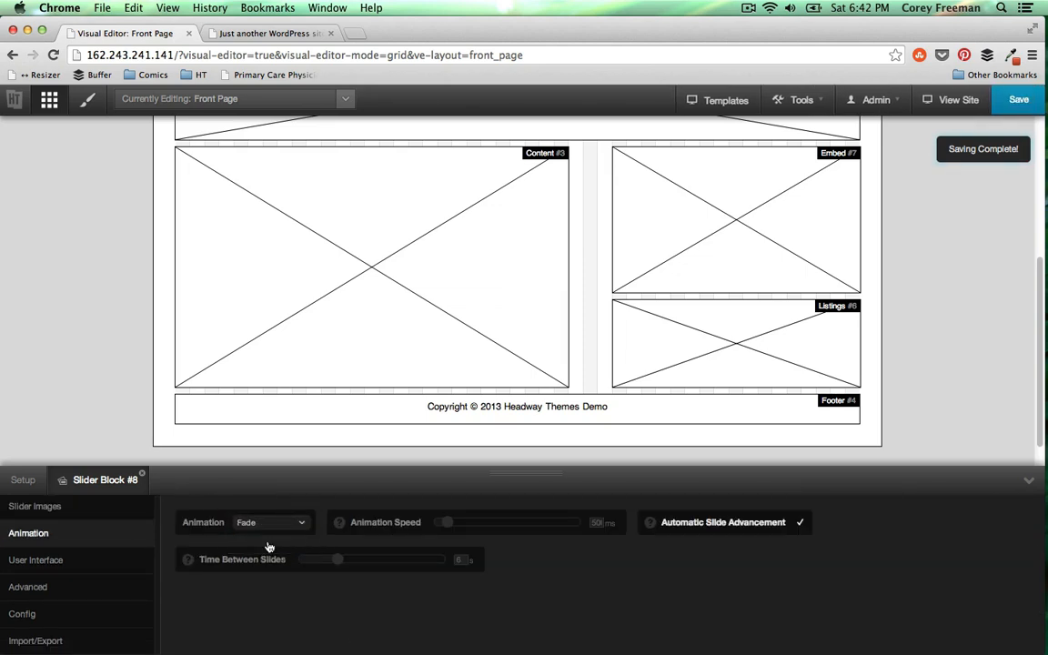
click(57, 566)
click(97, 593)
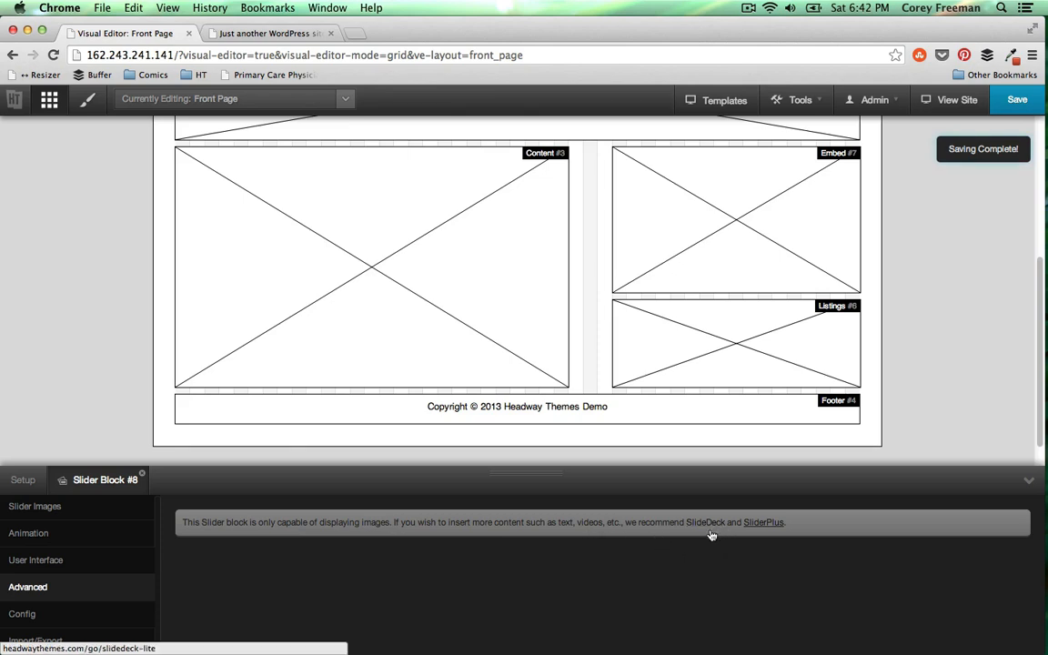
Review the Slider block's configuration and image settings, and save the Front Page layout
click(86, 626)
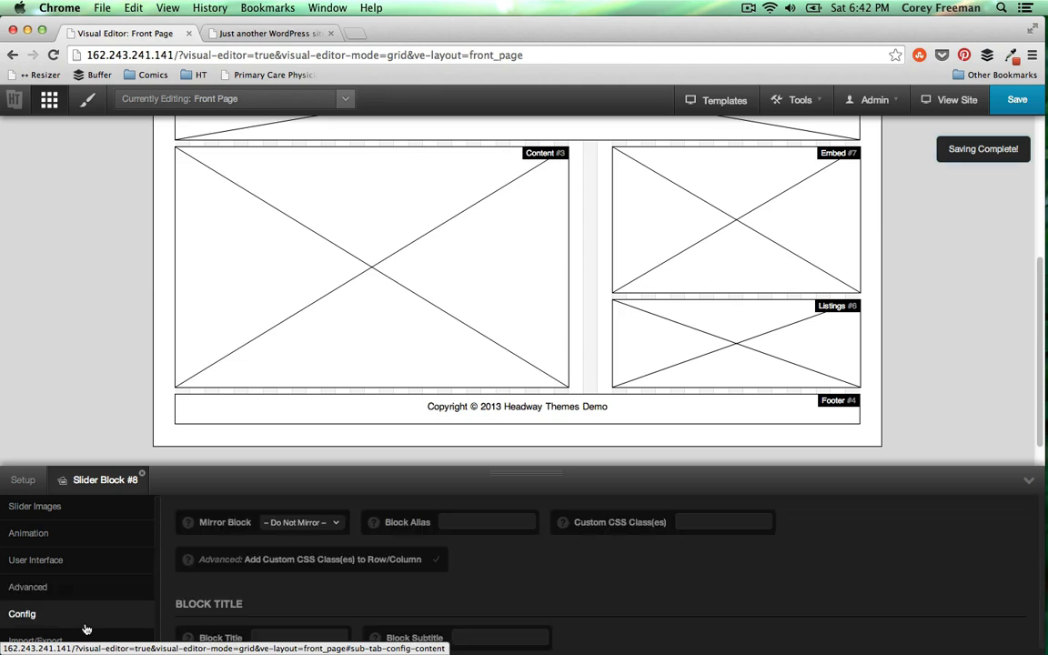
click(79, 518)
scroll(304, 531, down, 3)
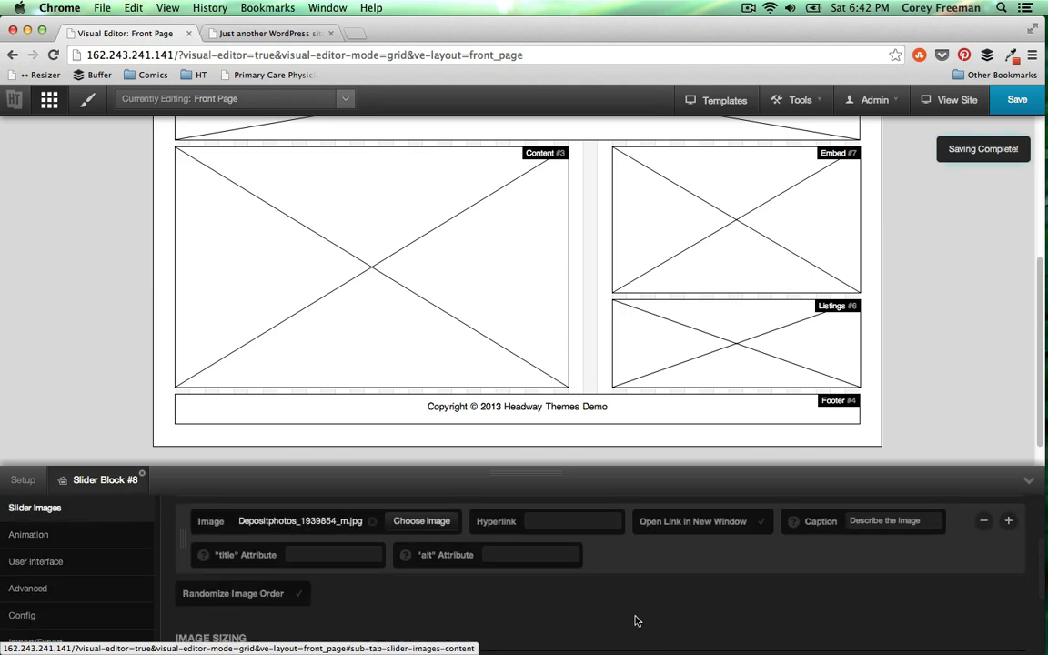
scroll(636, 620, up, 3)
click(1017, 99)
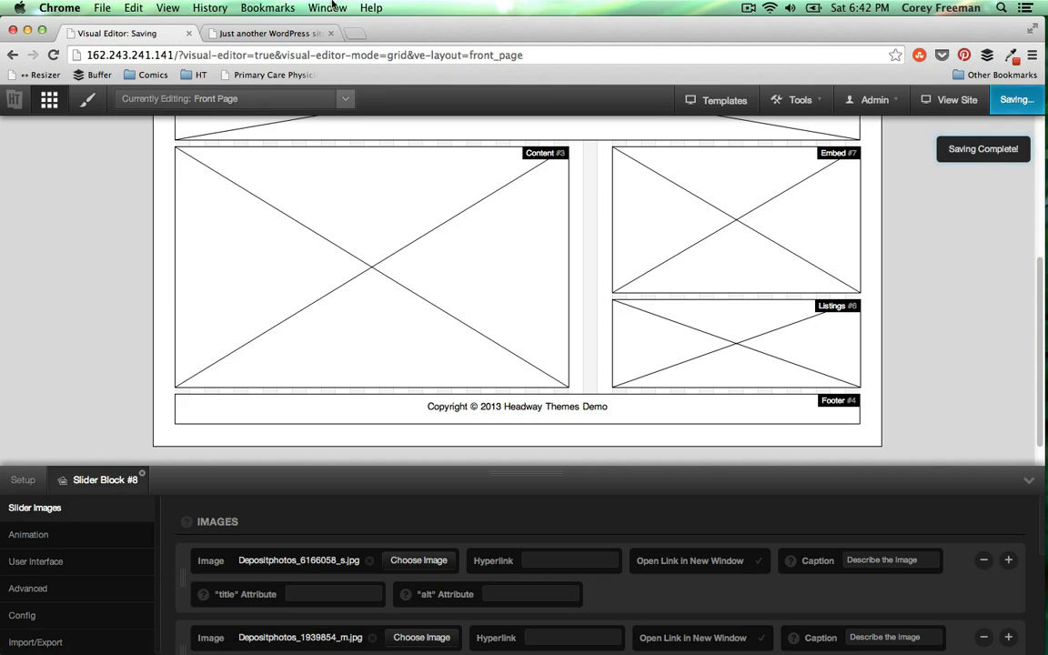
Reload the live front page and check the image slider and the rest of the page down to the footer
click(269, 32)
click(54, 57)
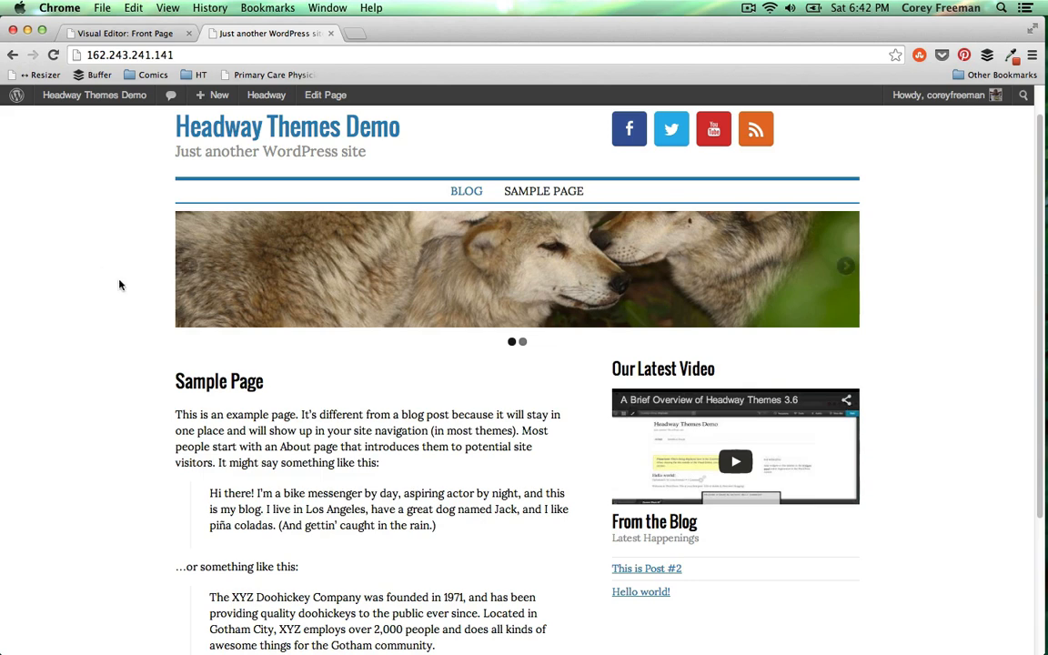
click(188, 271)
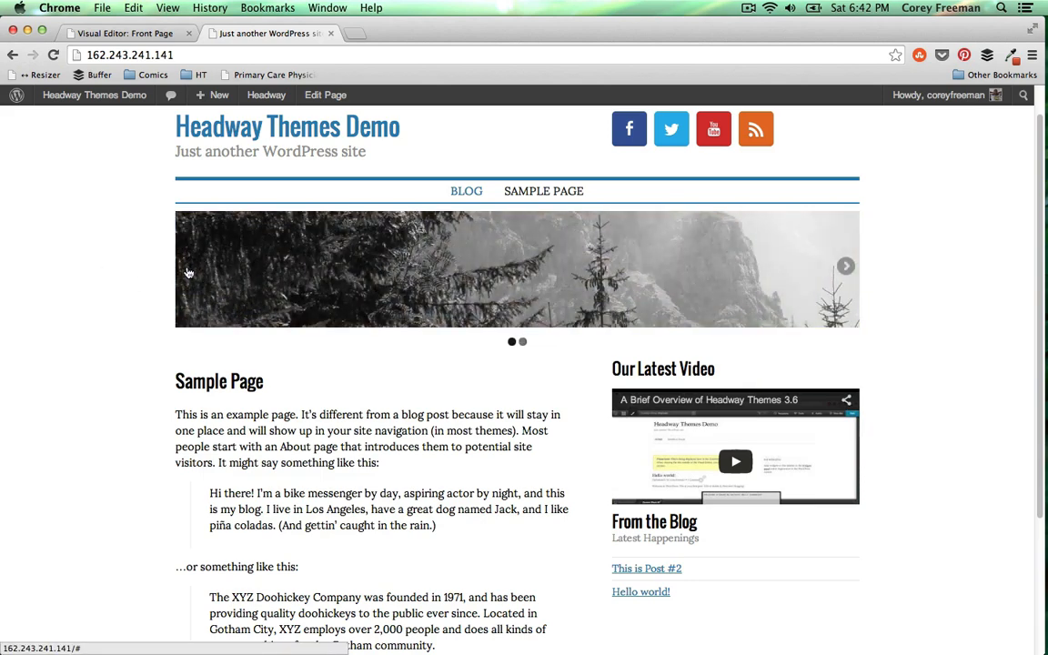
scroll(151, 271, up, 1)
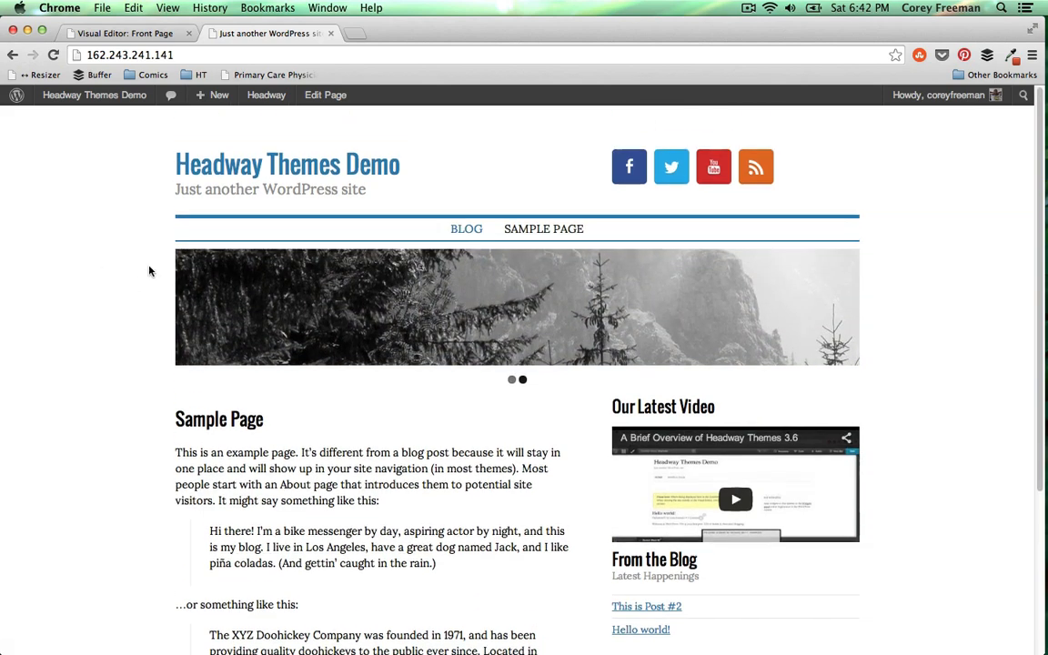
scroll(151, 272, down, 5)
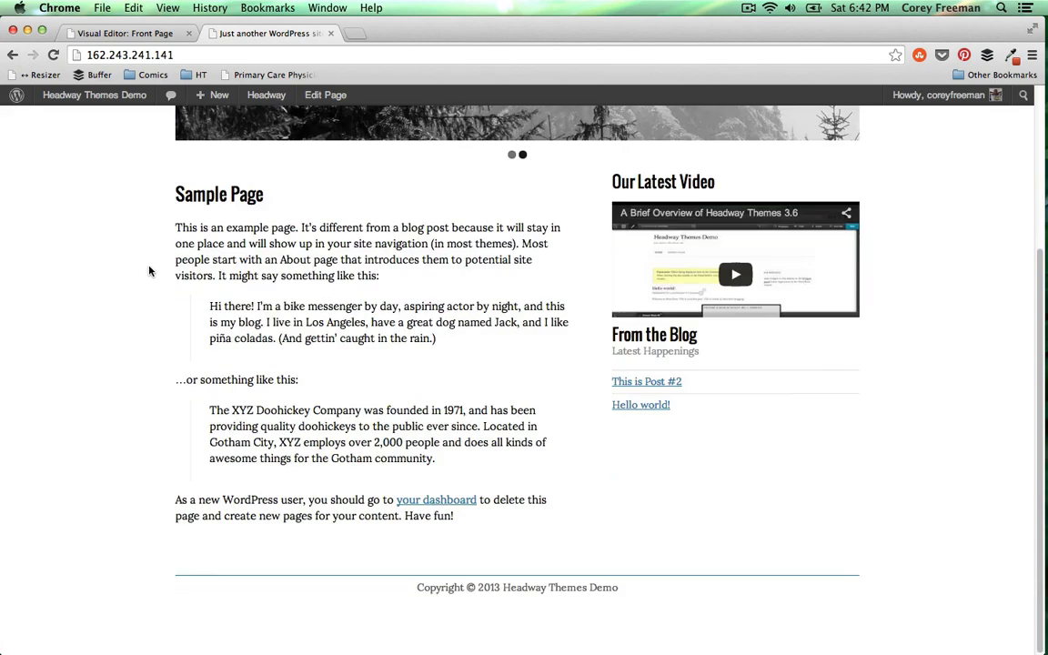
scroll(150, 271, up, 5)
Switch the Visual Editor to the Blog Index layout and clone the Front Page layout into it
click(125, 33)
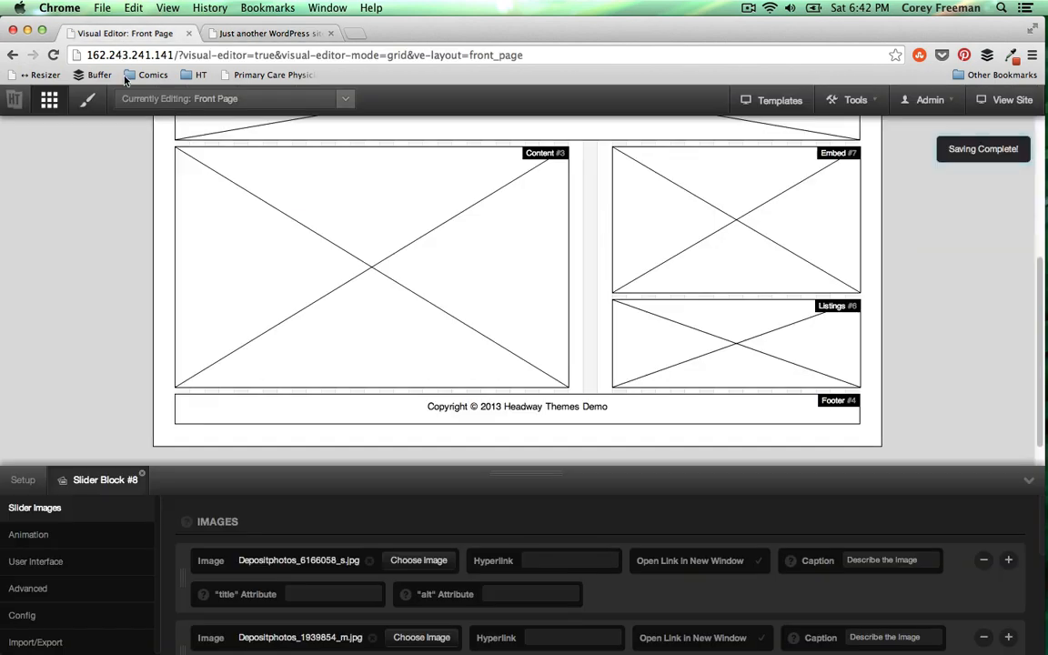
click(341, 99)
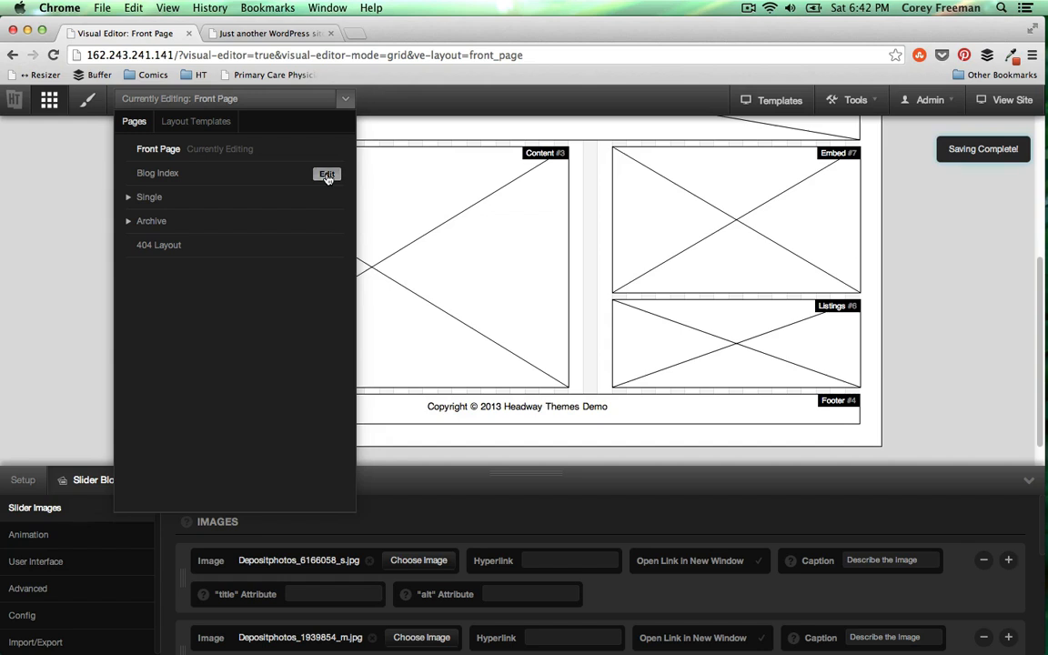
click(326, 175)
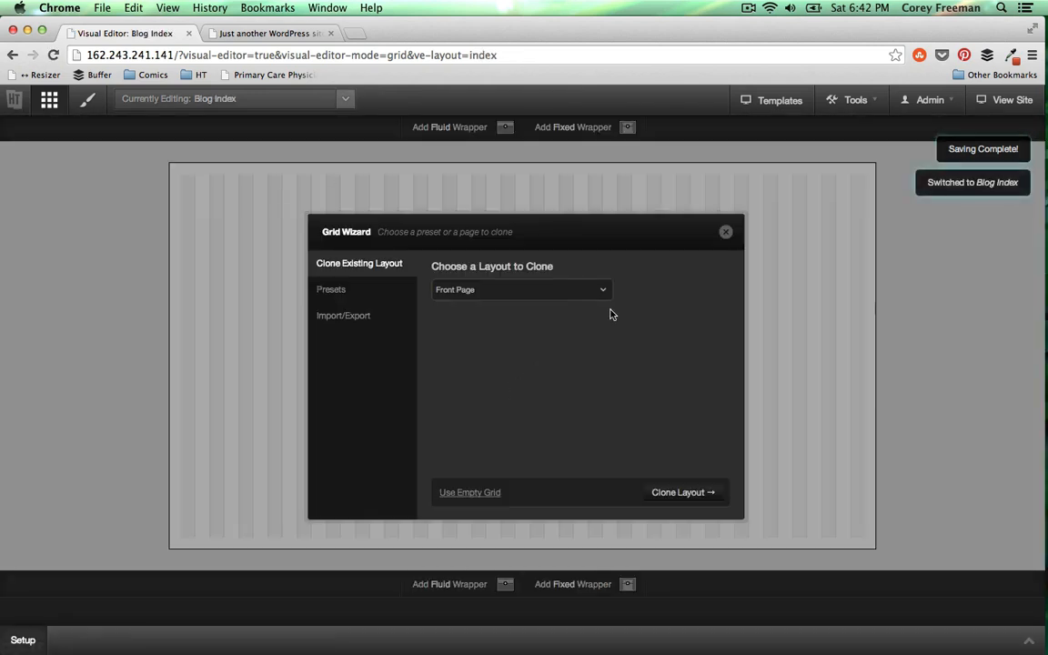
click(592, 291)
click(583, 285)
click(680, 494)
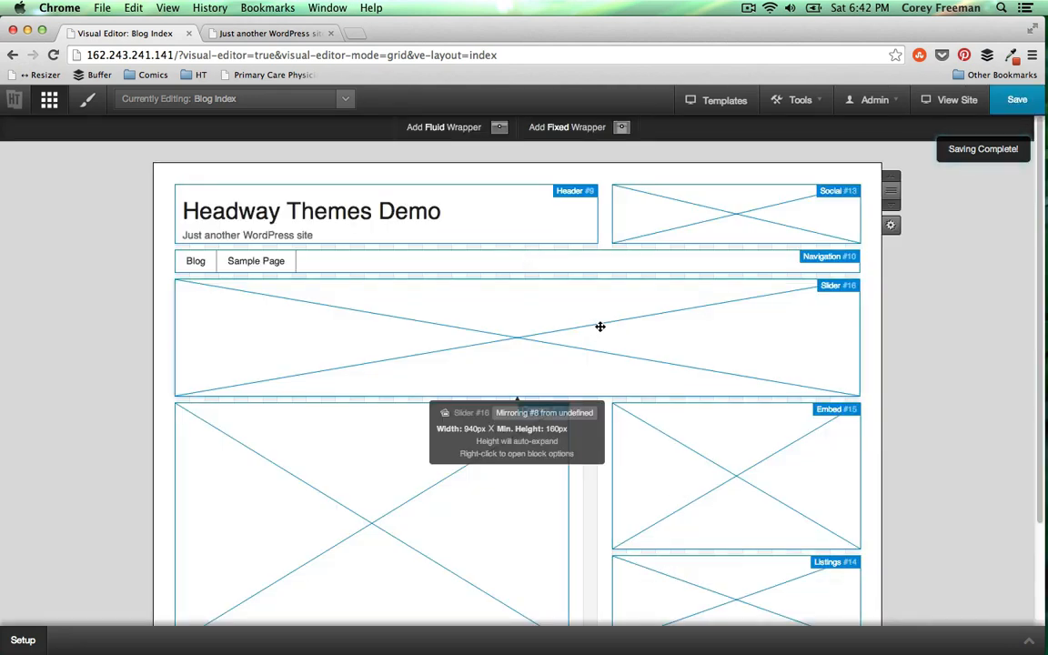
mouse_move(796, 102)
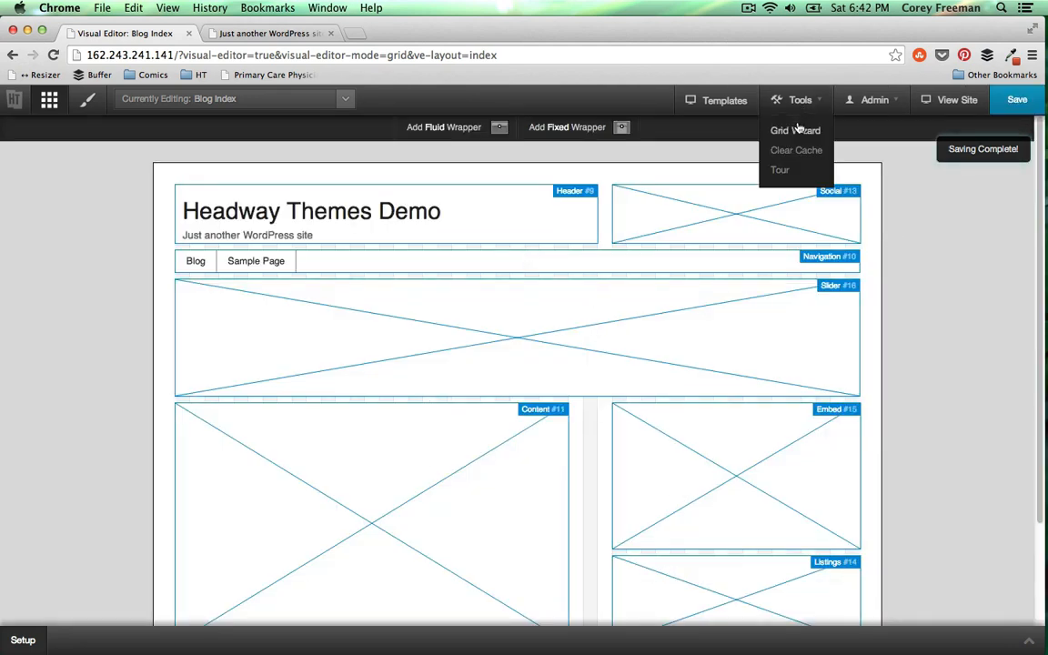
click(796, 130)
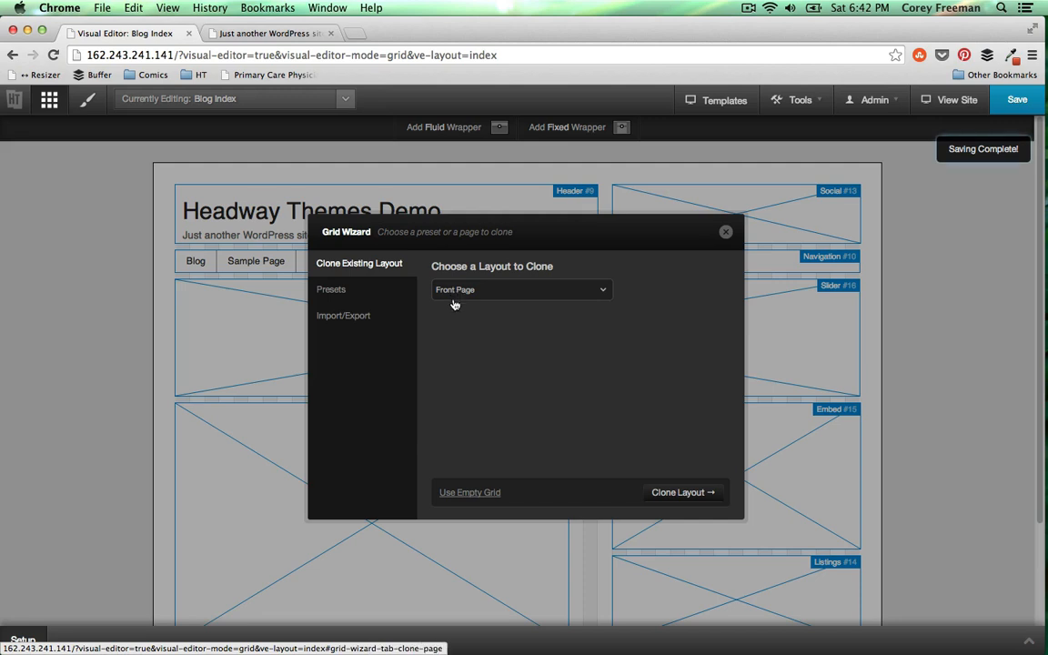
click(726, 235)
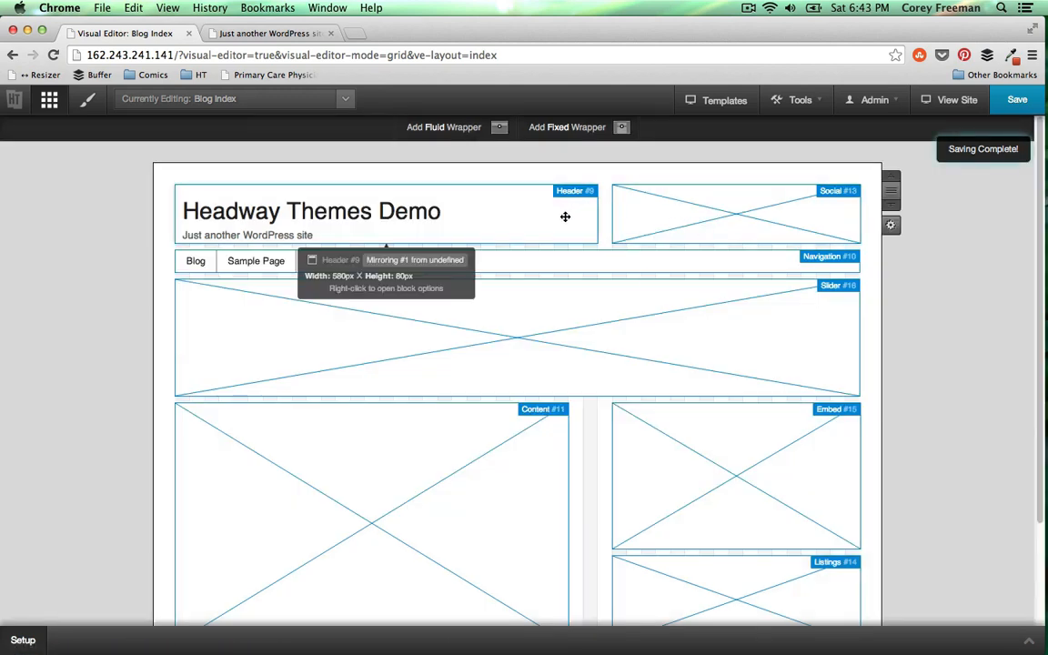
Delete the Slider block from the Blog Index layout and move the Content block up directly beneath the Navigation block
right_click(529, 323)
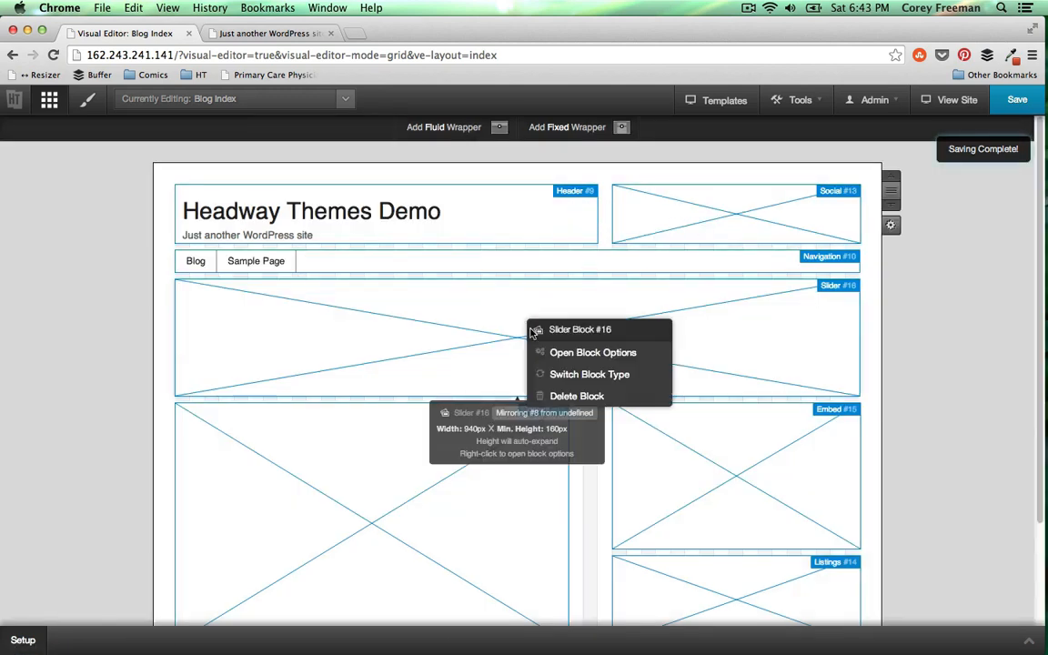
click(576, 397)
click(632, 237)
scroll(444, 491, down, 2)
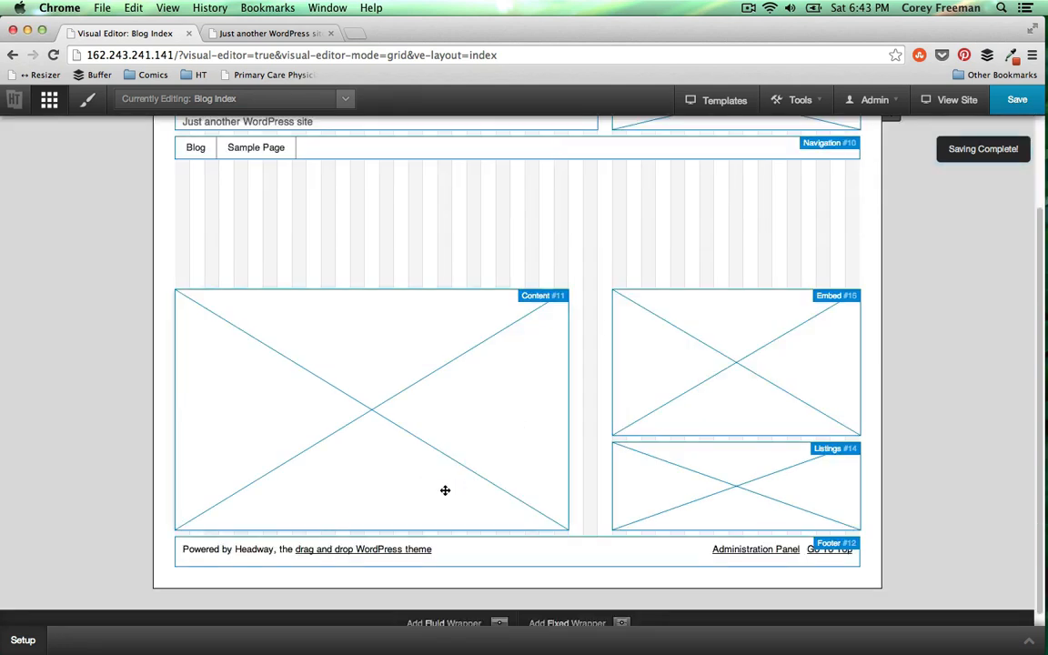
drag(445, 491, 446, 363)
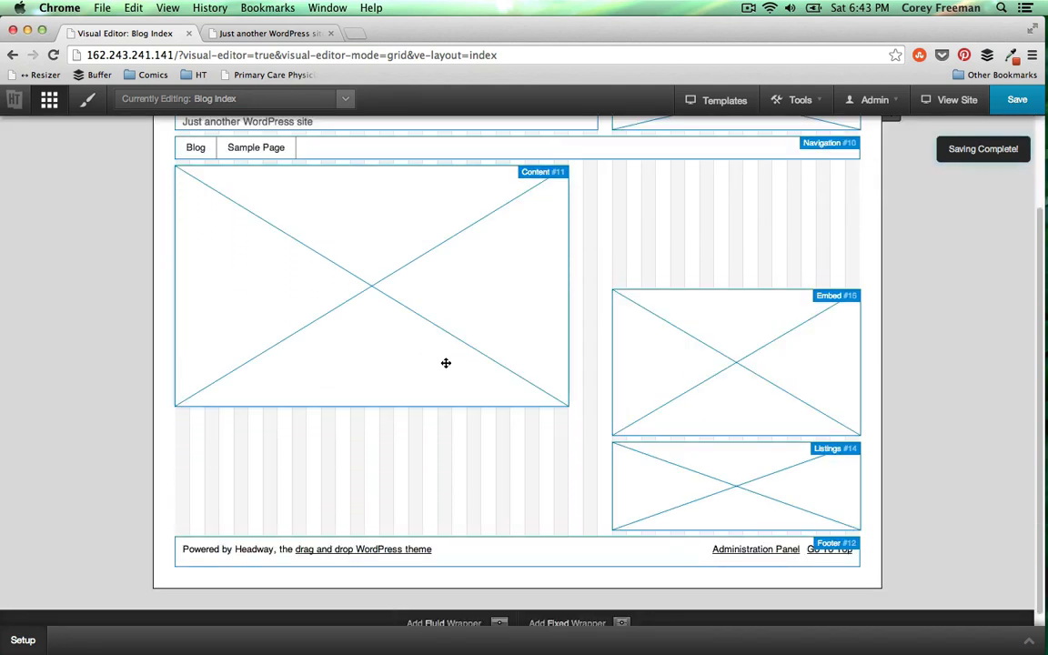
Delete the Embed and Listings blocks beside the Content block
right_click(667, 360)
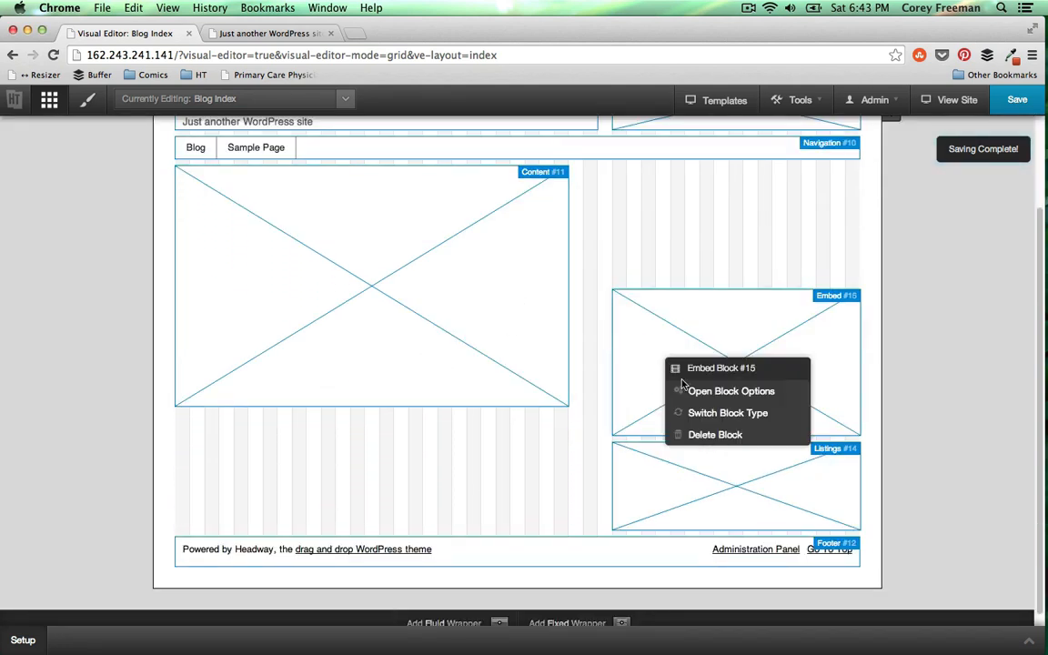
click(708, 436)
click(633, 236)
right_click(721, 496)
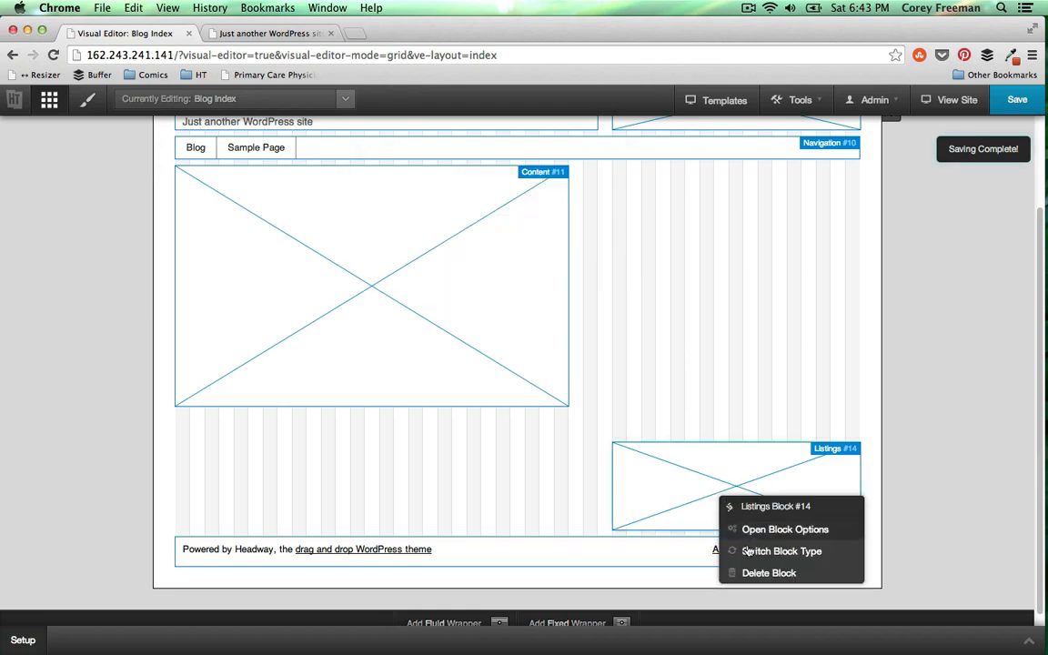
click(753, 574)
click(628, 238)
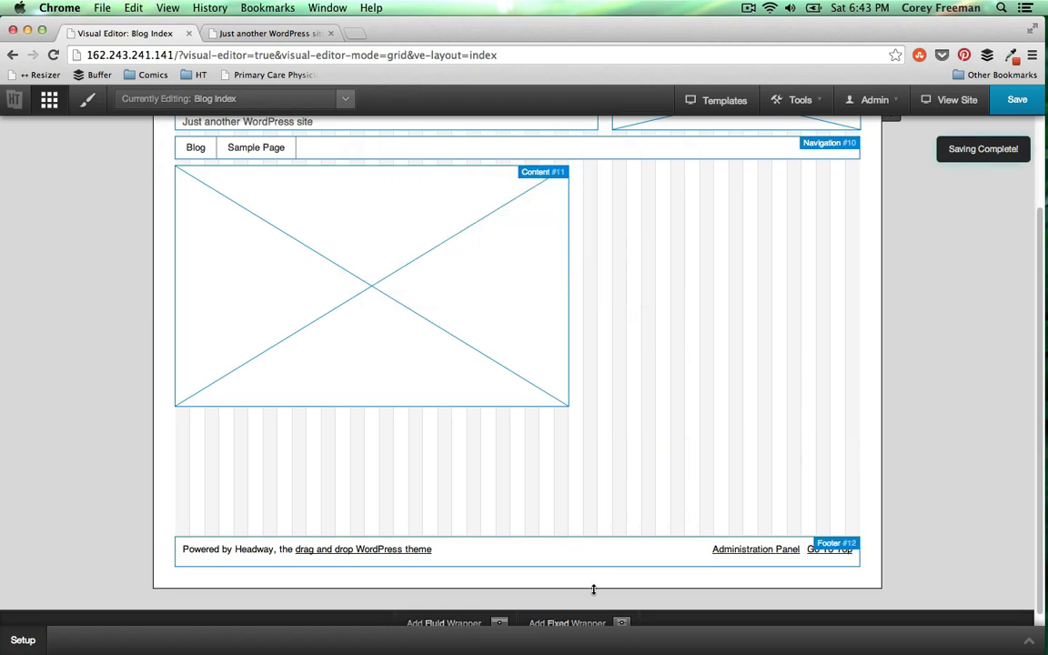
Move the Footer block up directly beneath the Content block and shorten the wrapper to fit
drag(586, 531, 587, 433)
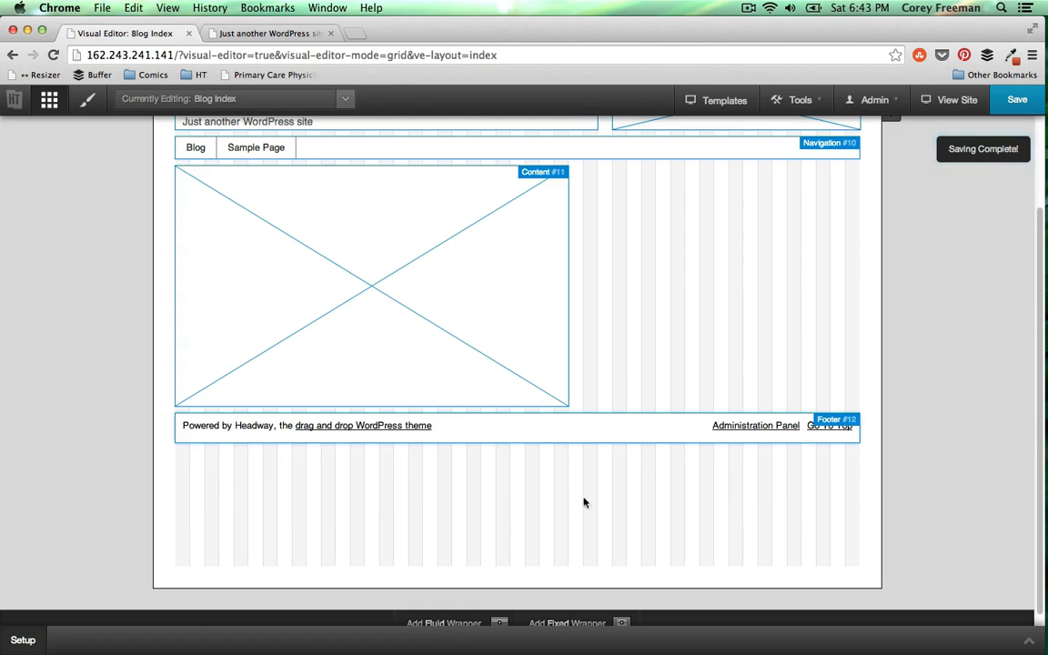
drag(575, 583, 581, 515)
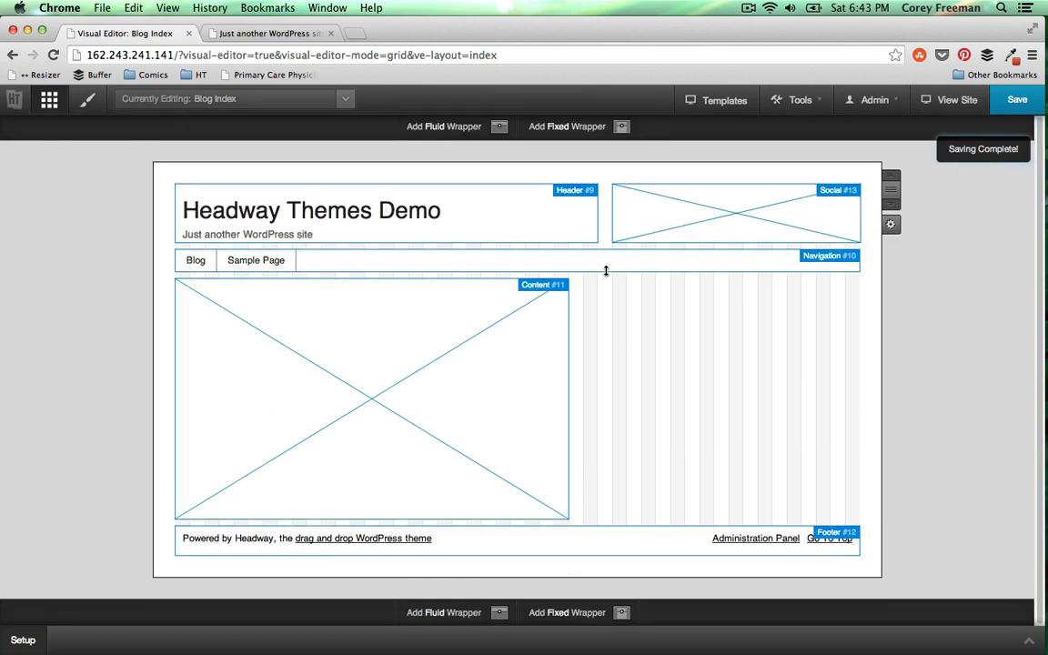
Add a Widget Area block in the empty space beside the Content block, narrowed to leave a two-column gap, and save the layout
drag(585, 285, 896, 587)
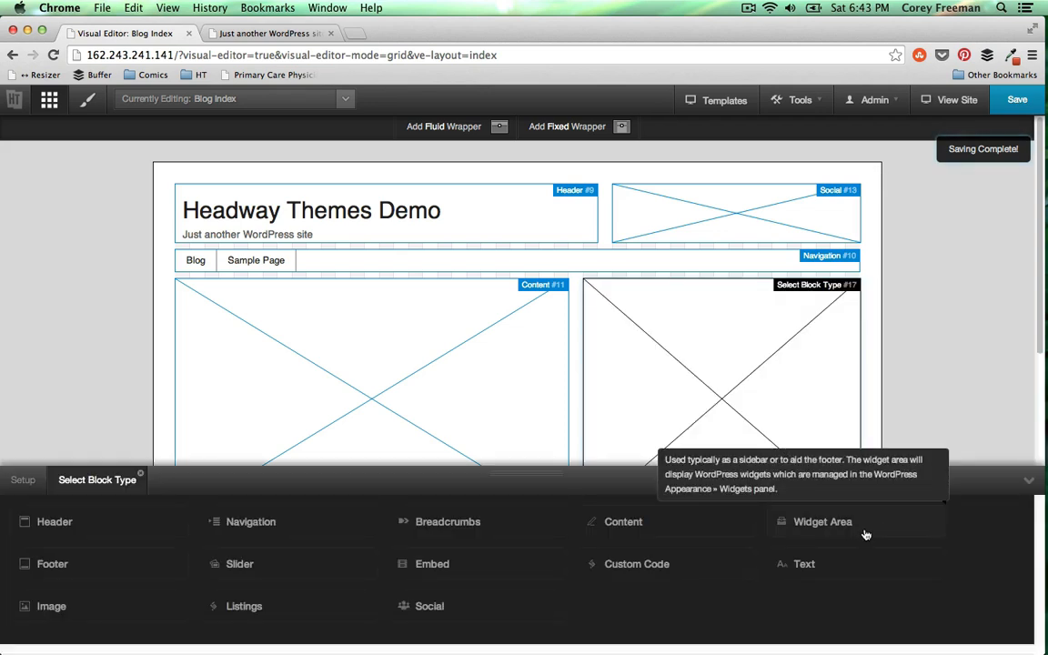
click(866, 535)
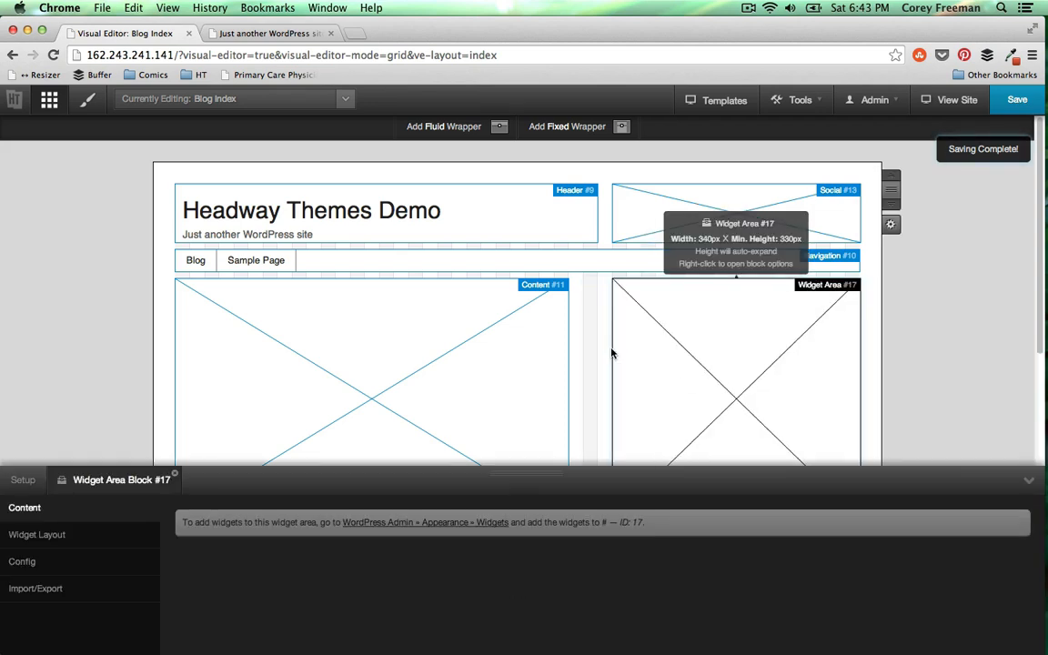
drag(613, 353, 632, 356)
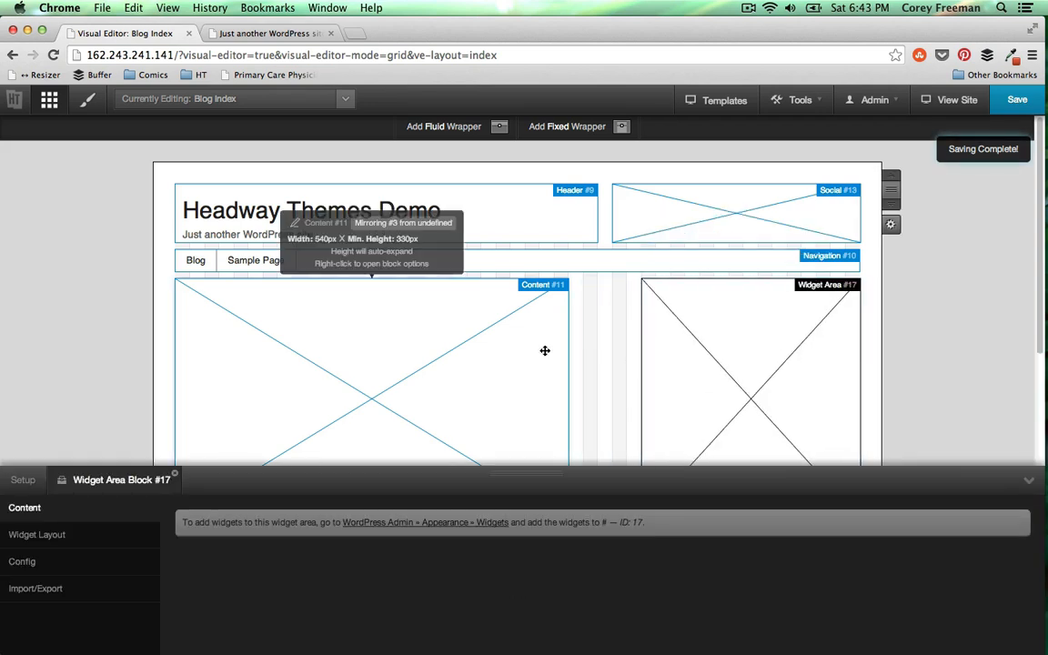
click(1019, 101)
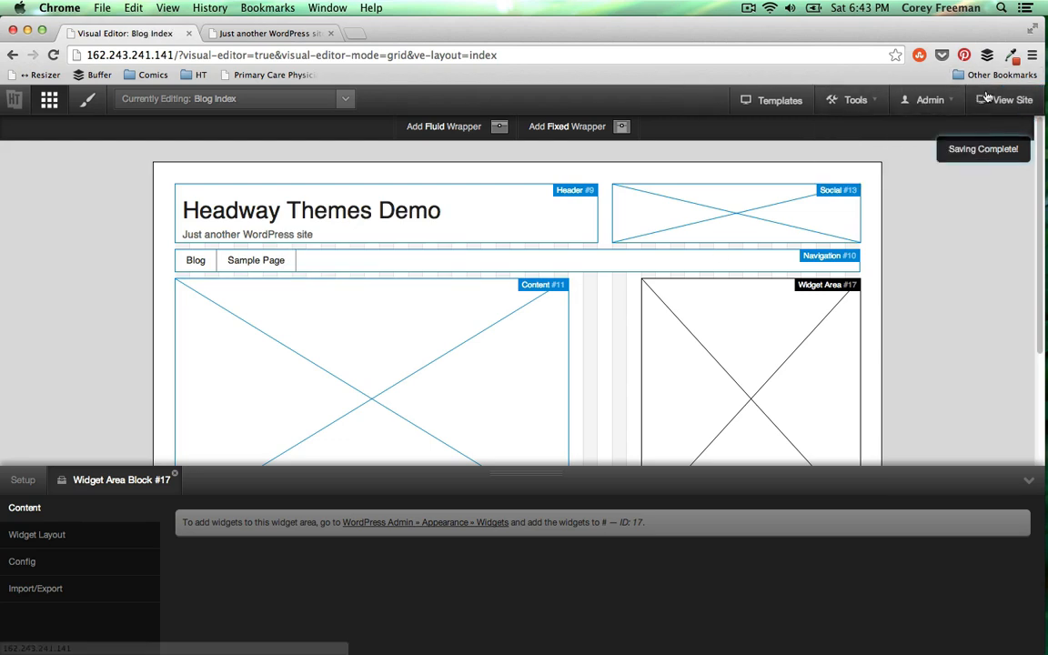
View the live site's Blog page and open the WordPress Widgets admin page in a new tab
click(983, 100)
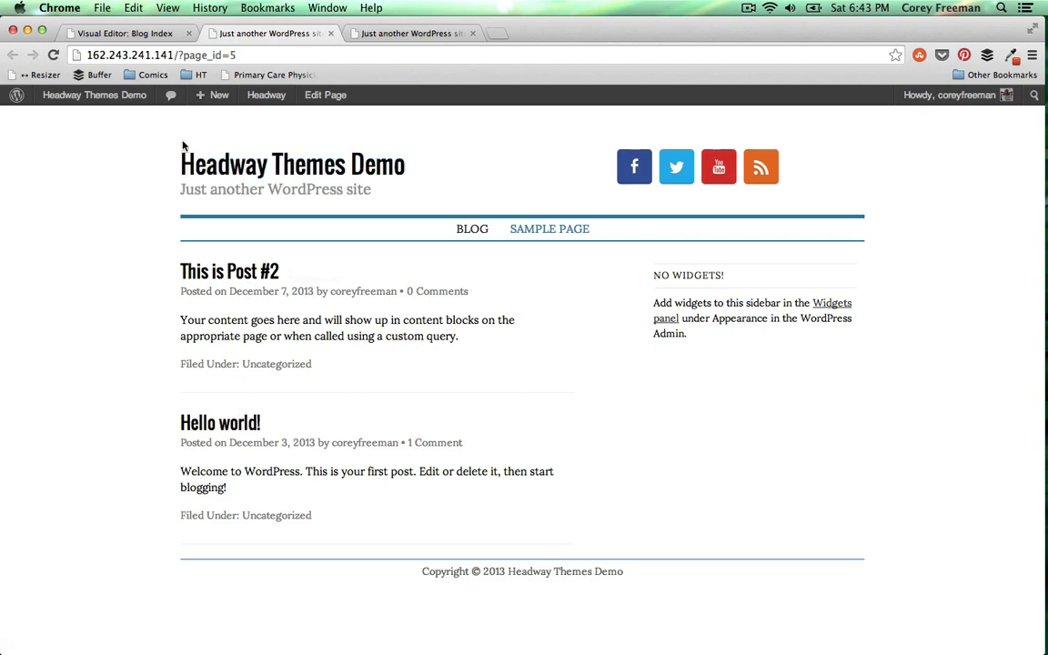
mouse_move(100, 100)
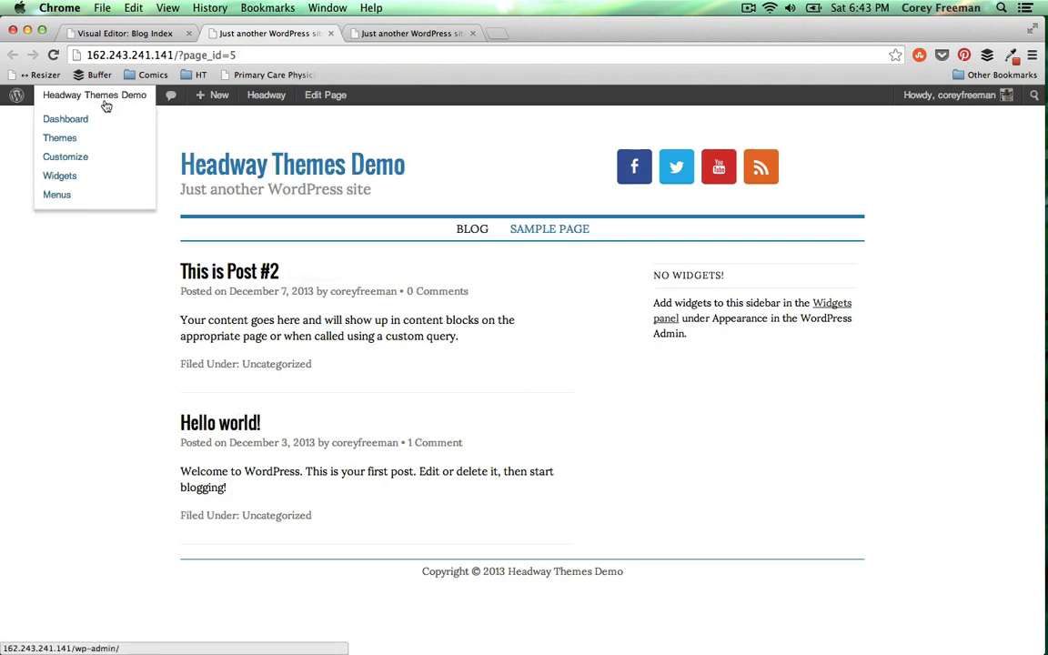
super+click(100, 185)
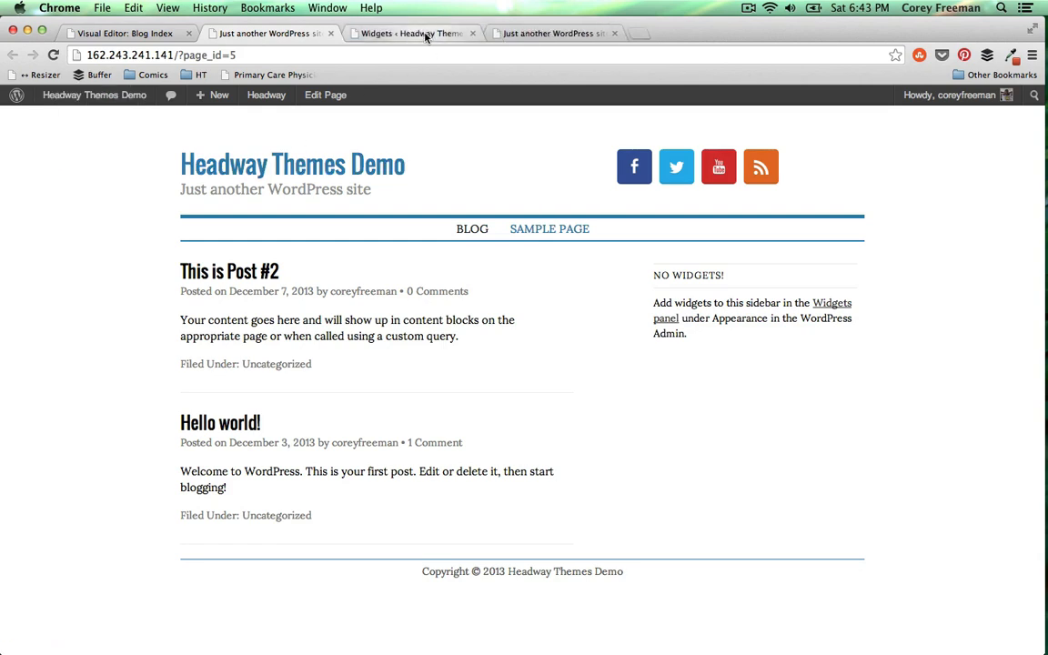
click(425, 35)
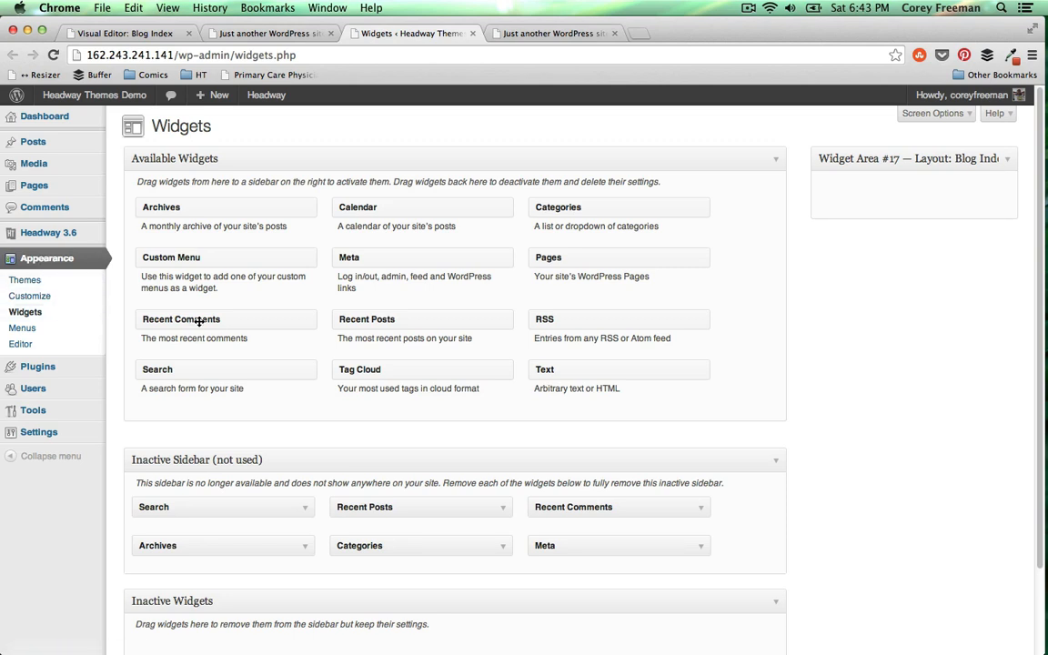
Add the Recent Comments widget to the Blog Index widget area with Categories above it, and return to the Visual Editor
drag(200, 321, 849, 213)
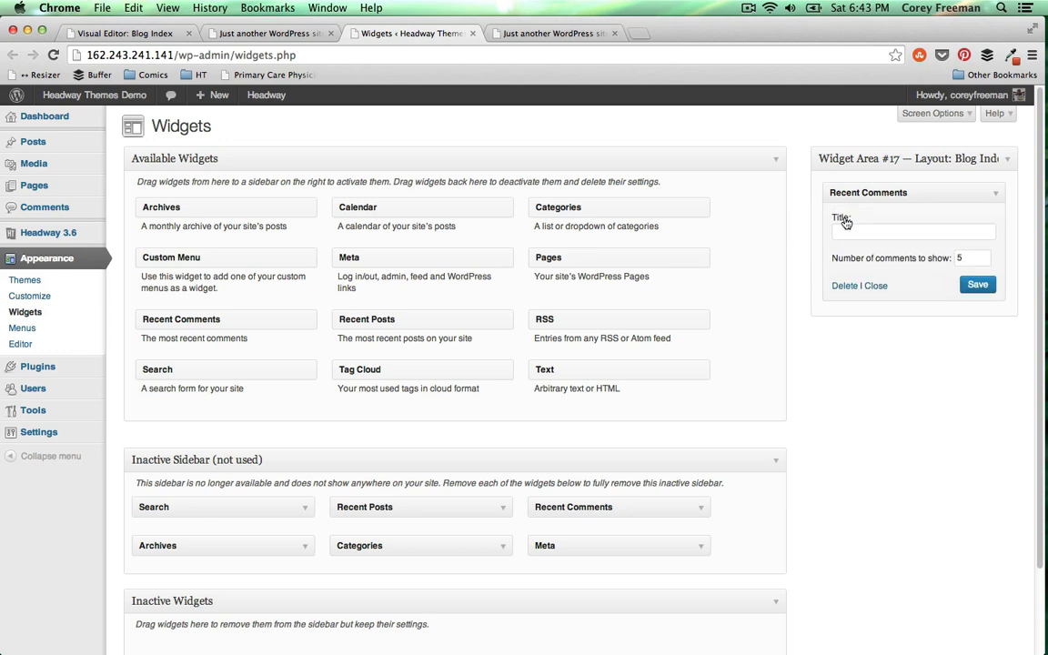
click(1005, 200)
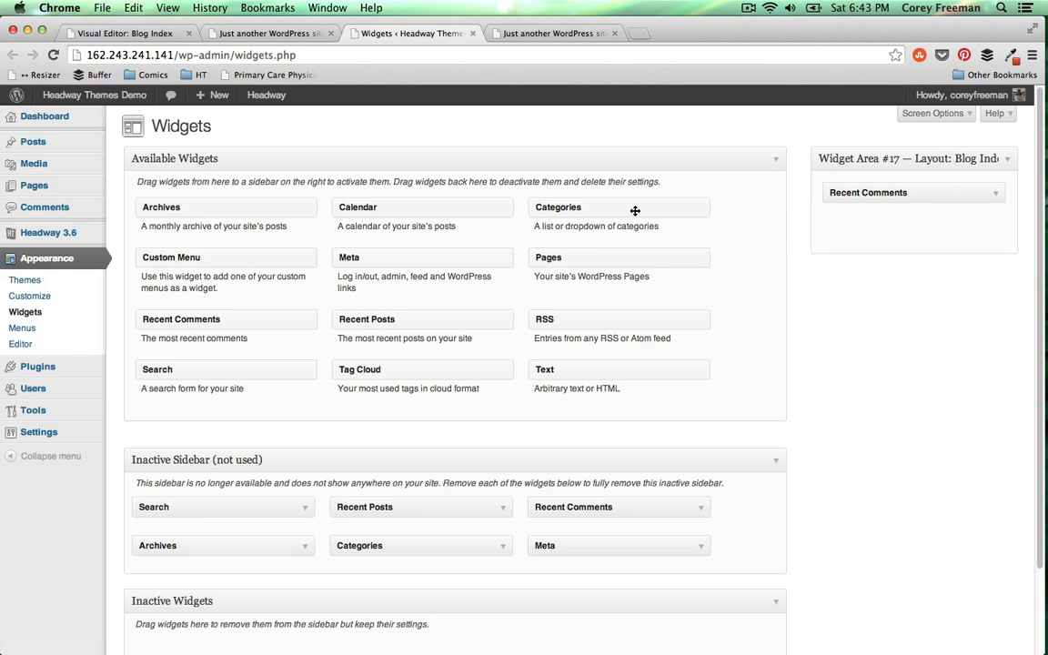
drag(636, 208, 906, 192)
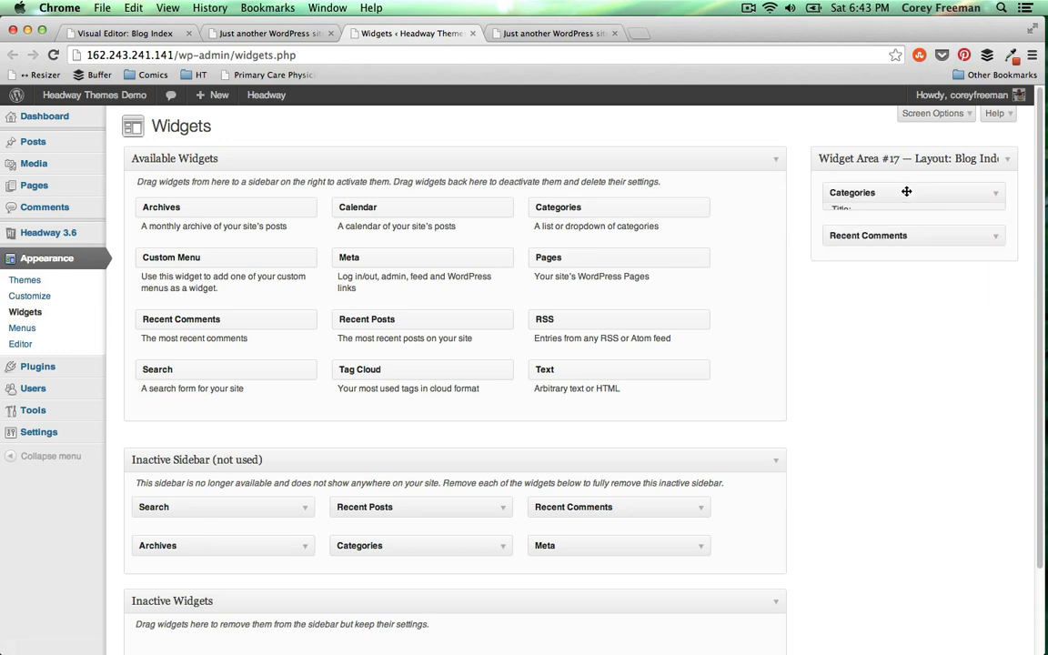
click(997, 196)
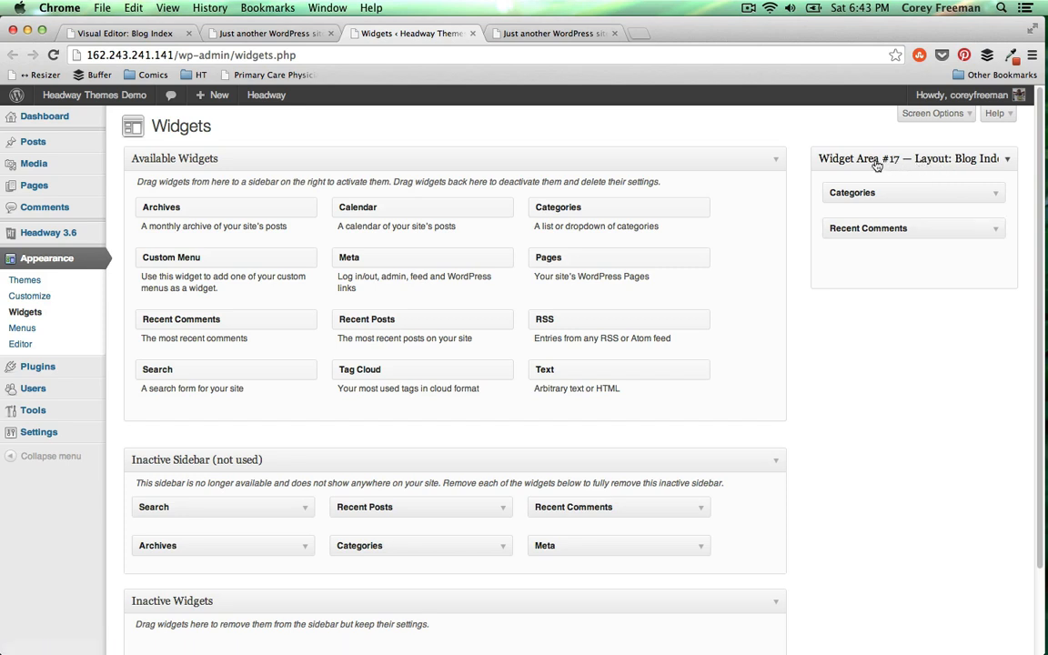
click(141, 33)
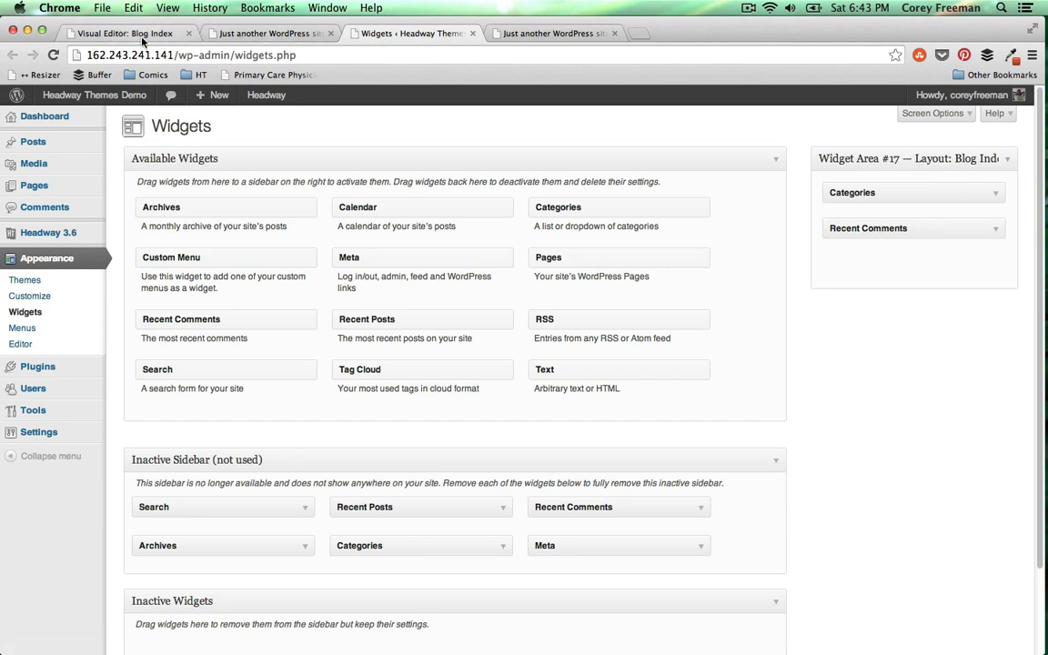
Set the Widget Area block's alias to "Blog" and save the Blog Index layout
click(73, 566)
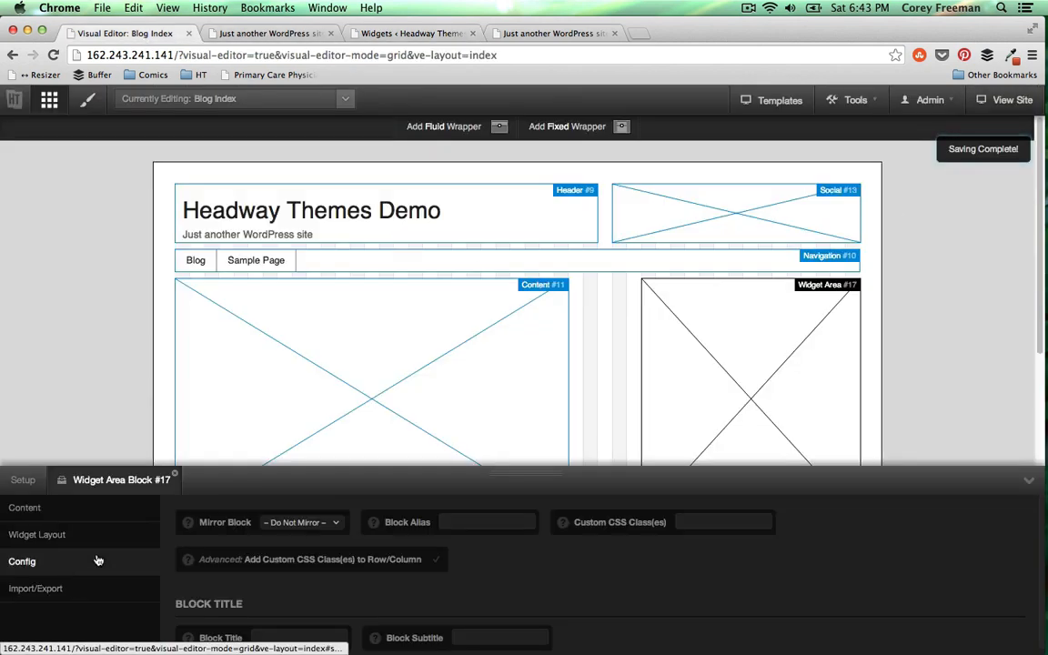
click(450, 522)
text(Blog)
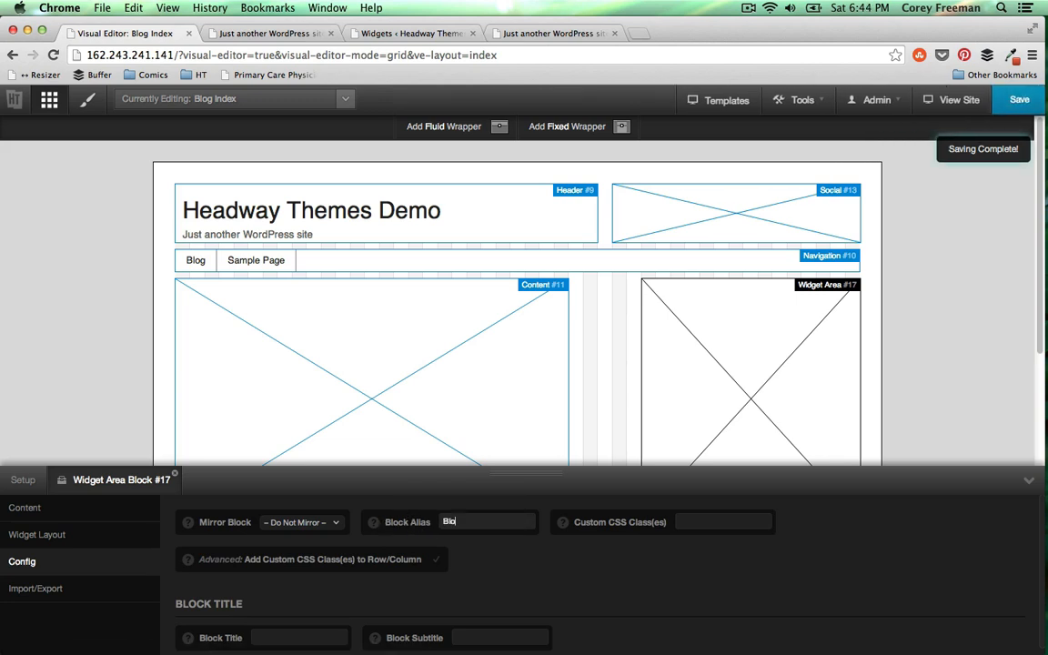
click(1025, 101)
Reload the Widgets admin page and look over the Categories and Recent Comments widgets in the Blog widget area
click(271, 33)
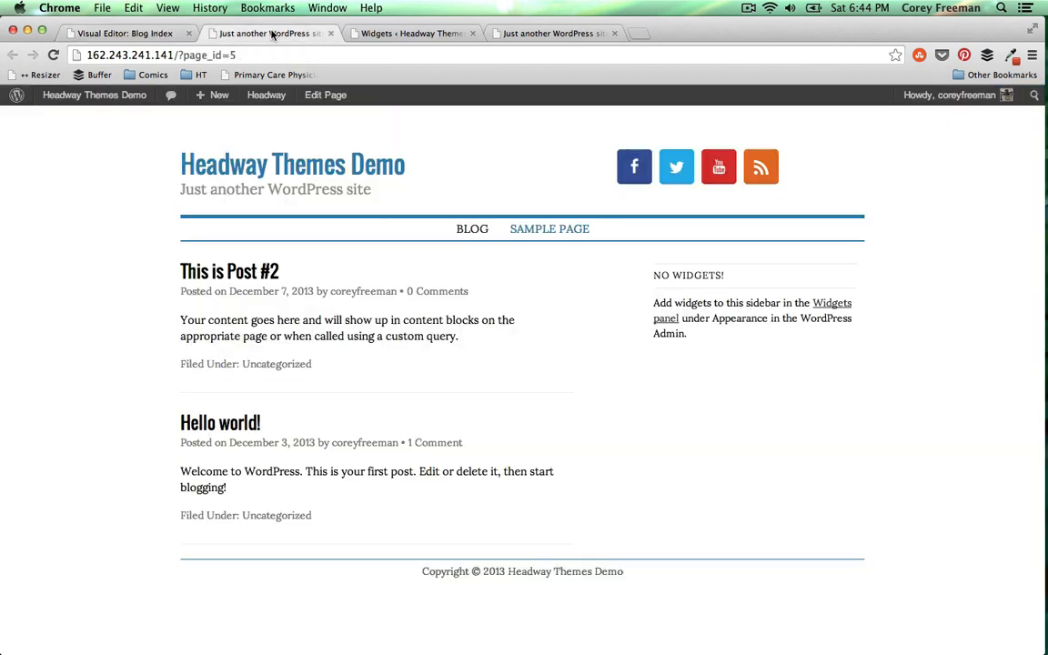
click(378, 32)
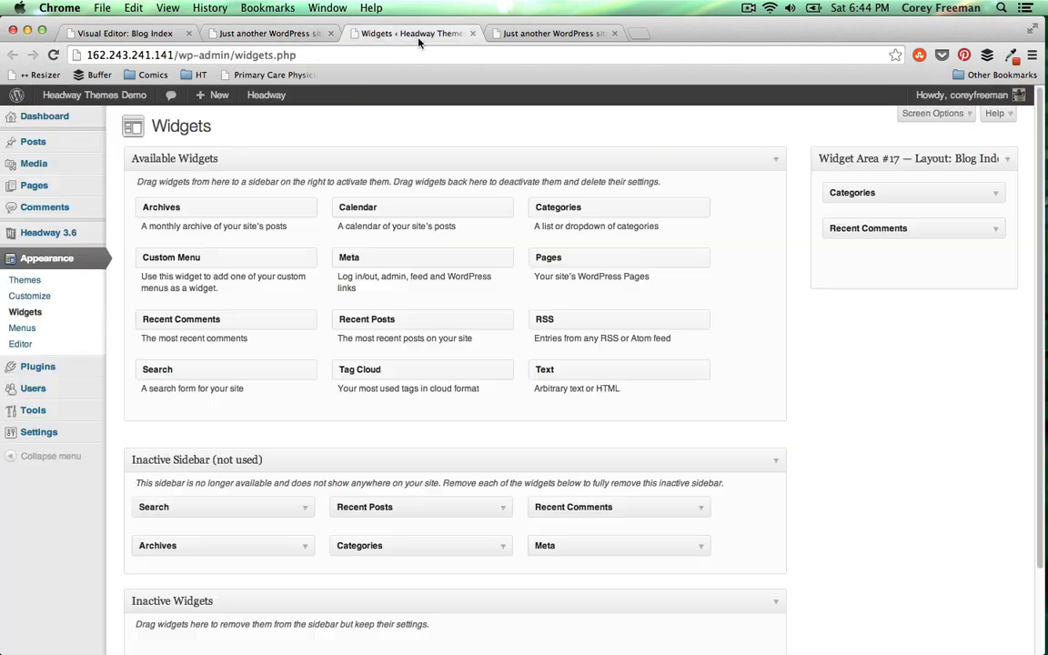
click(53, 55)
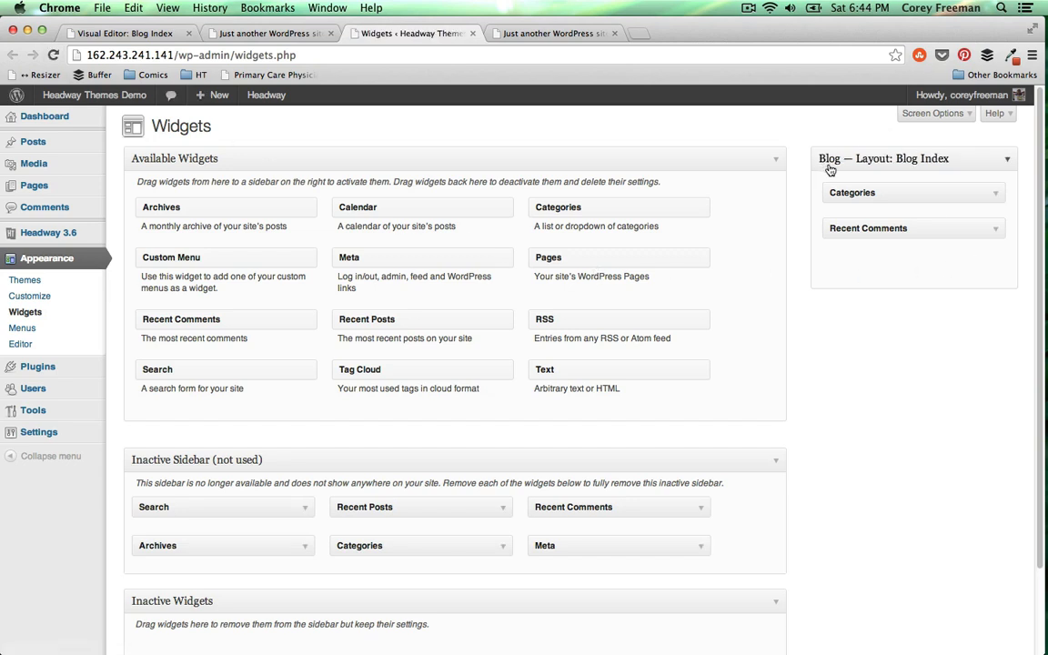
click(867, 198)
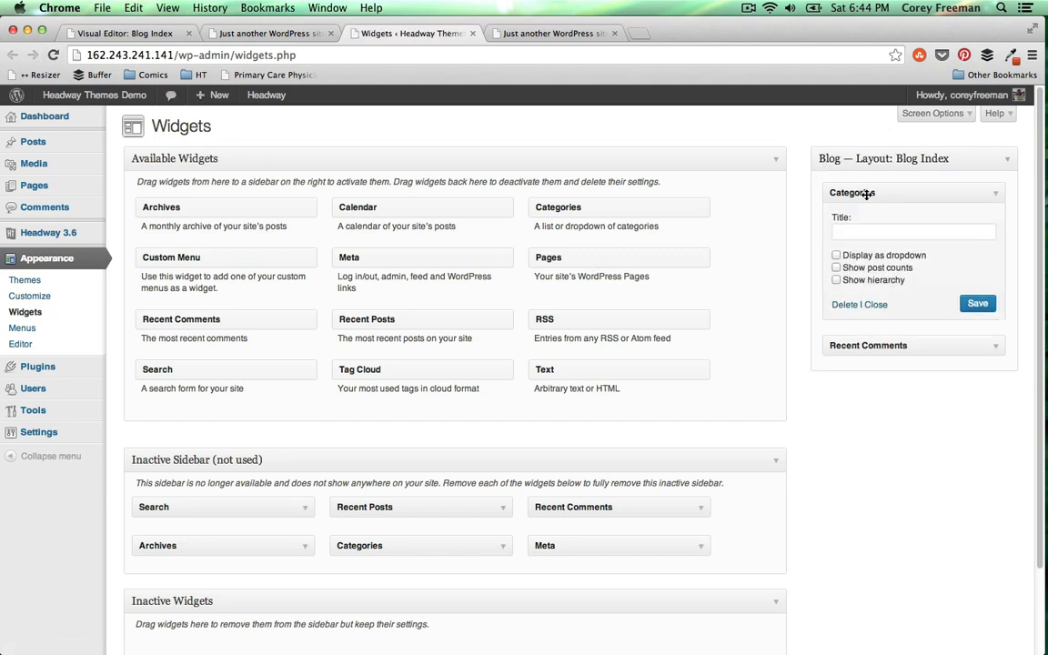
click(865, 195)
click(861, 228)
click(864, 228)
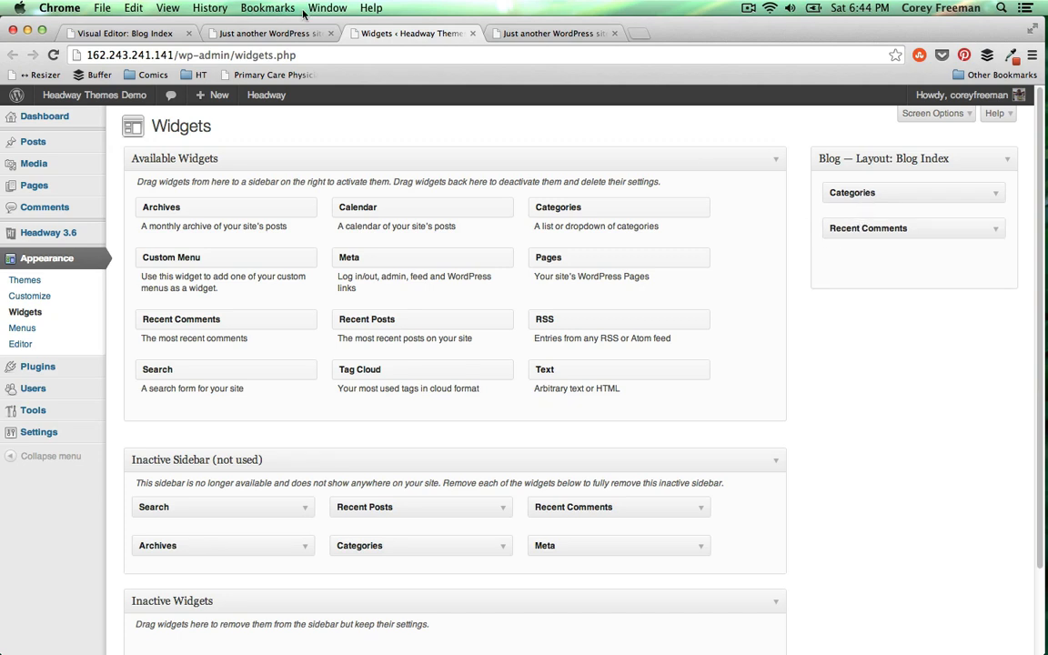
Add the Search widget above Categories and the Archives widget below Recent Comments, and refresh the live Blog page
drag(283, 384, 929, 186)
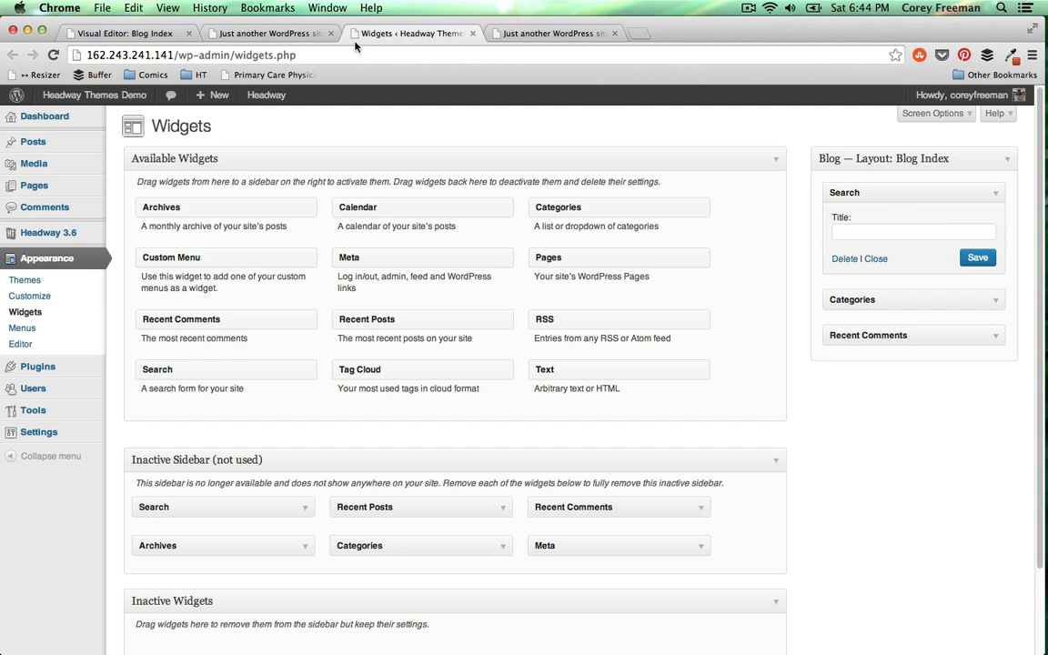
drag(241, 207, 896, 359)
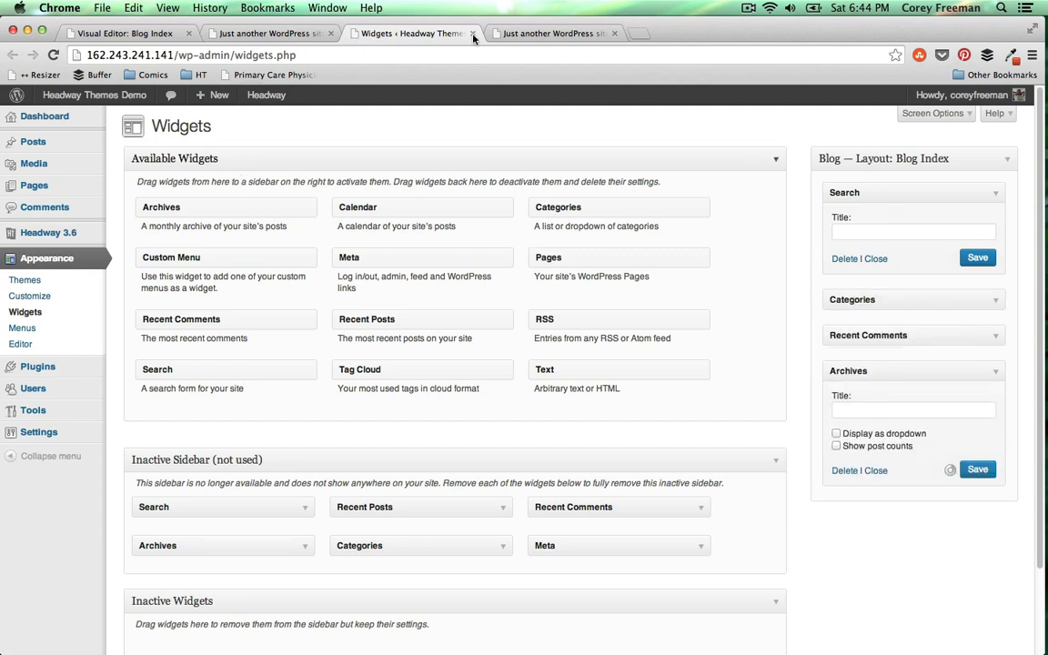
click(265, 32)
click(53, 55)
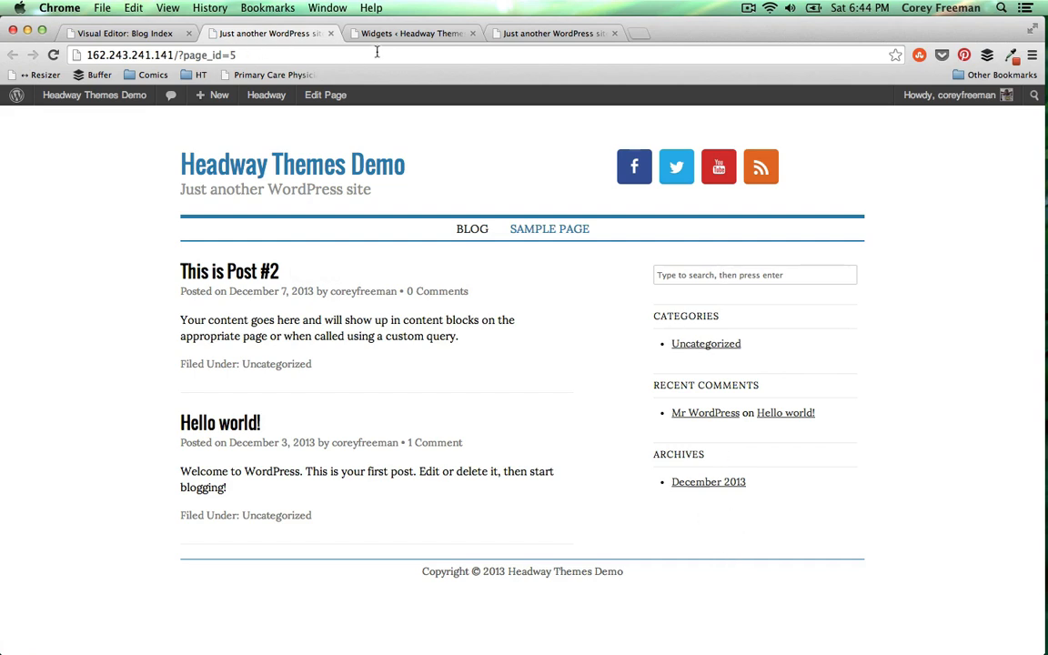
Close the Widgets and duplicate site tabs, and open the WordPress Menus admin page in a new tab
click(437, 33)
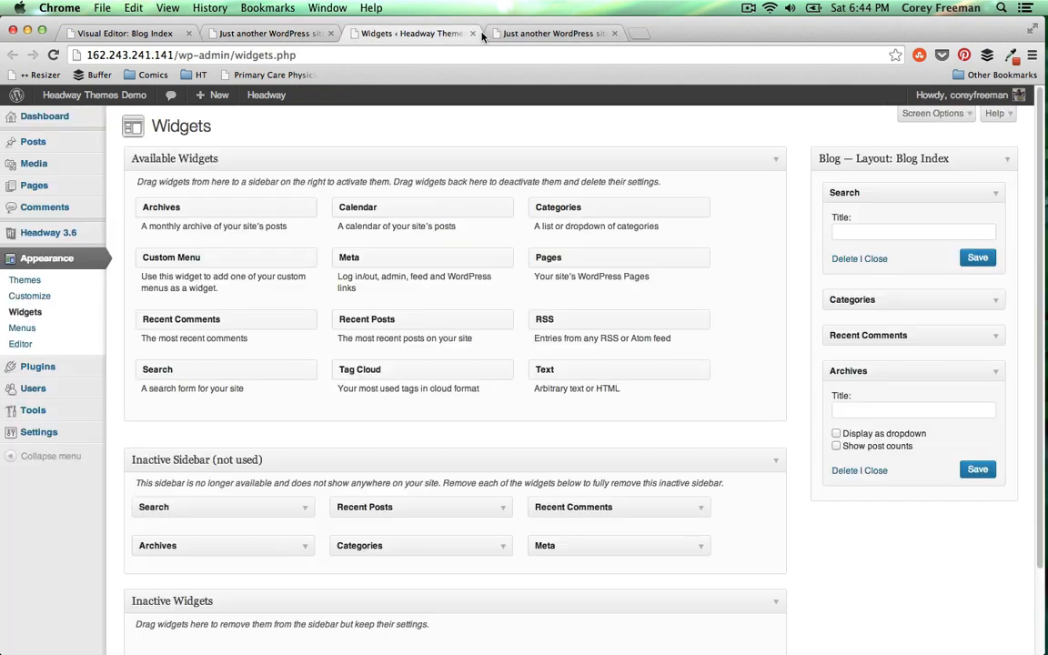
click(473, 33)
click(471, 32)
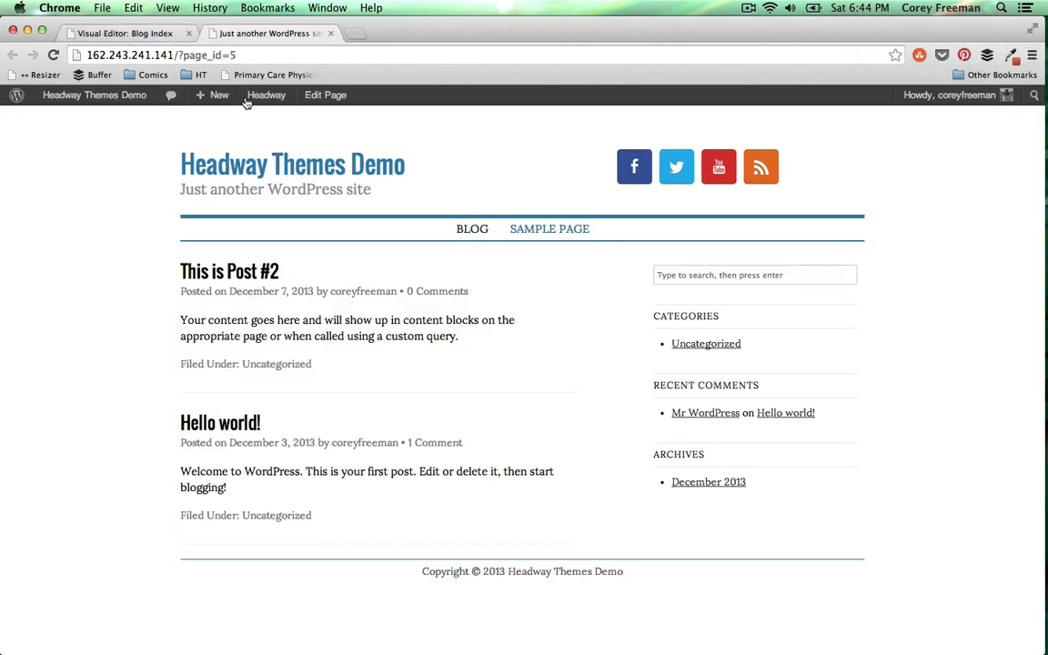
mouse_move(141, 102)
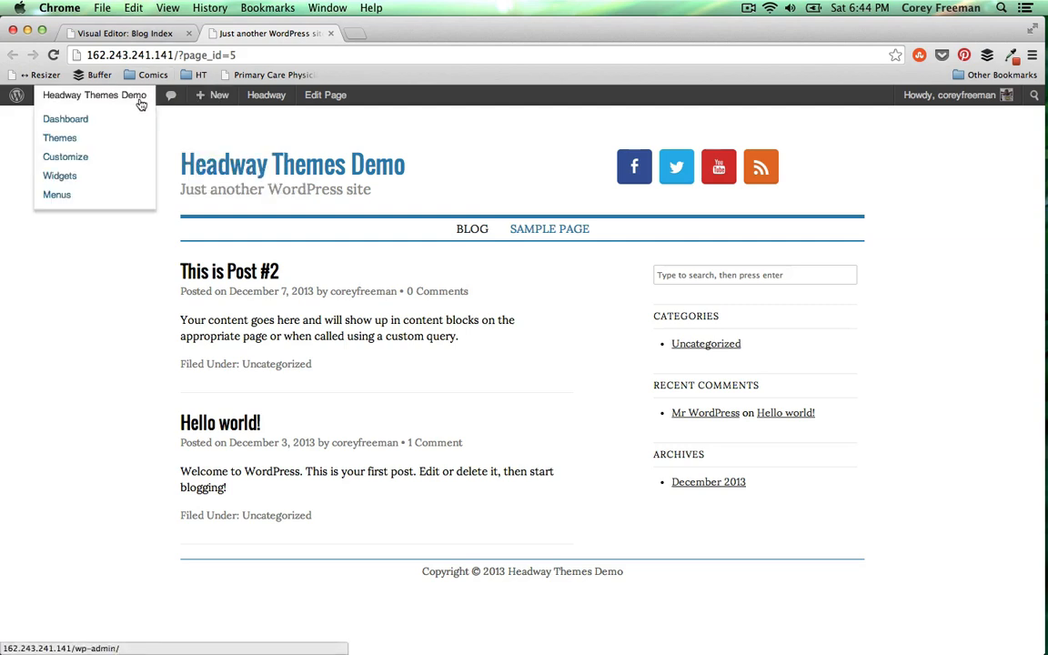
super+click(60, 176)
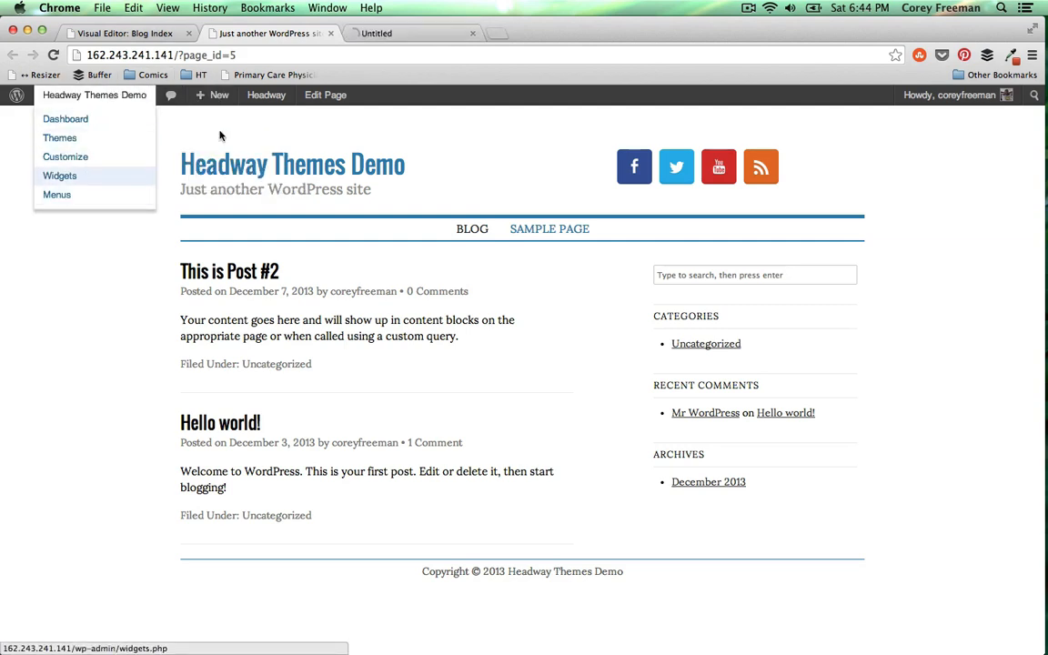
click(342, 32)
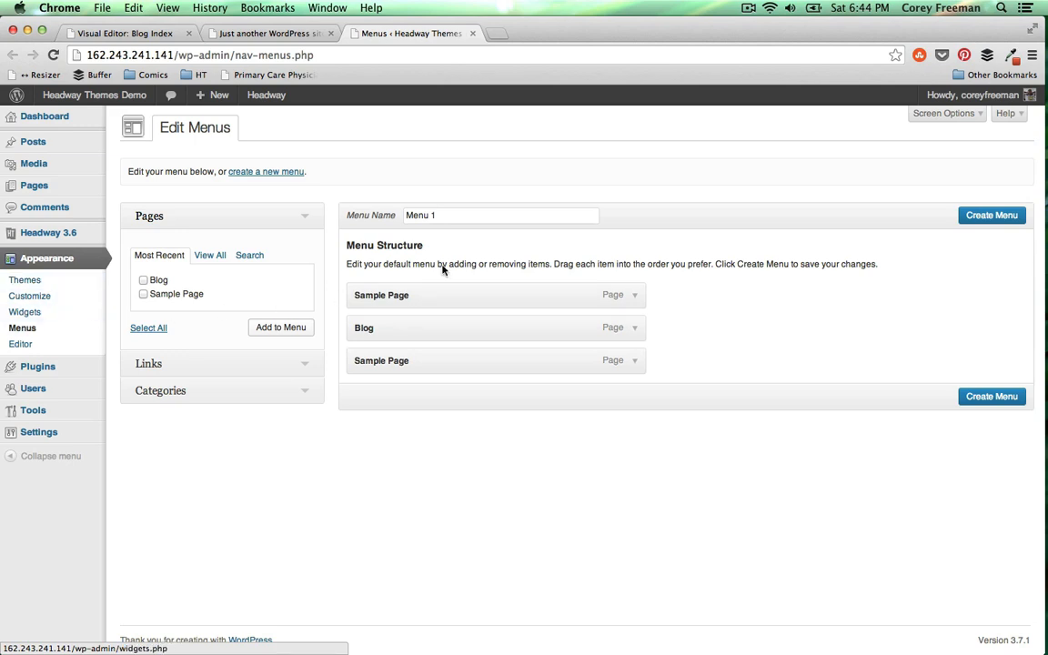
Remove the duplicate Sample Page item from the end of Menu 1's structure
triple_click(456, 214)
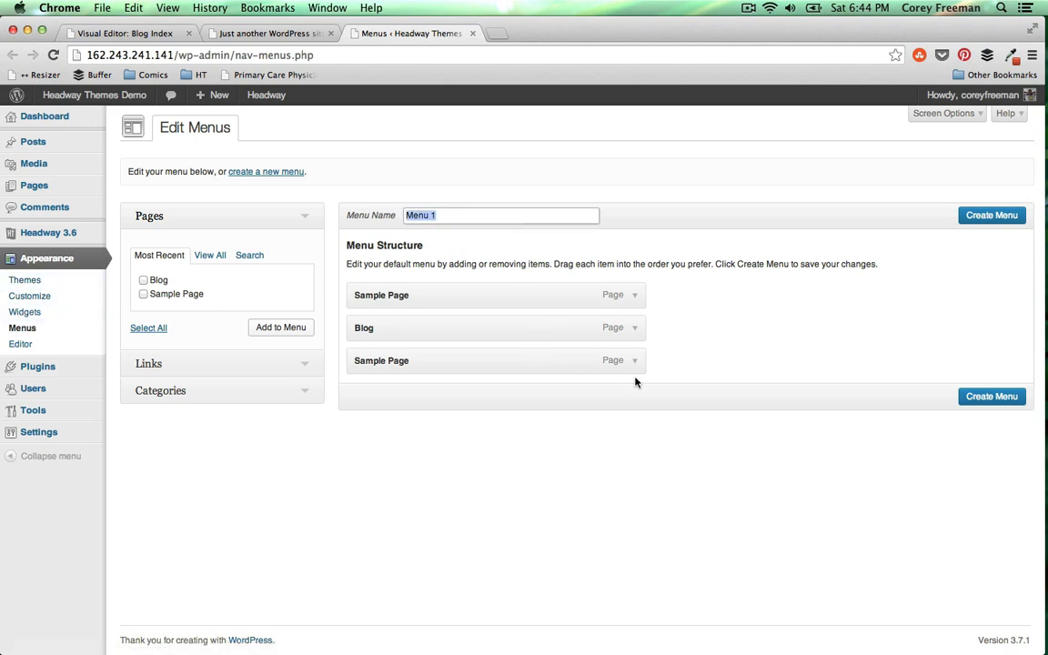
click(635, 361)
click(374, 488)
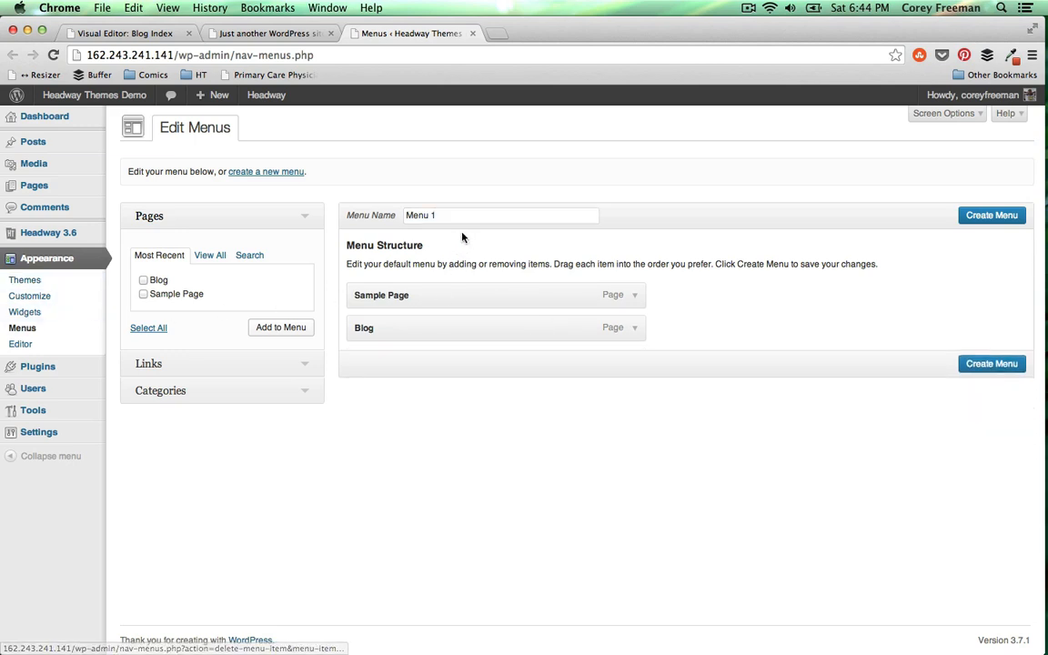
Set the Sample Page item's navigation label to "Home" and create the menu as Menu 1
click(634, 295)
double_click(445, 342)
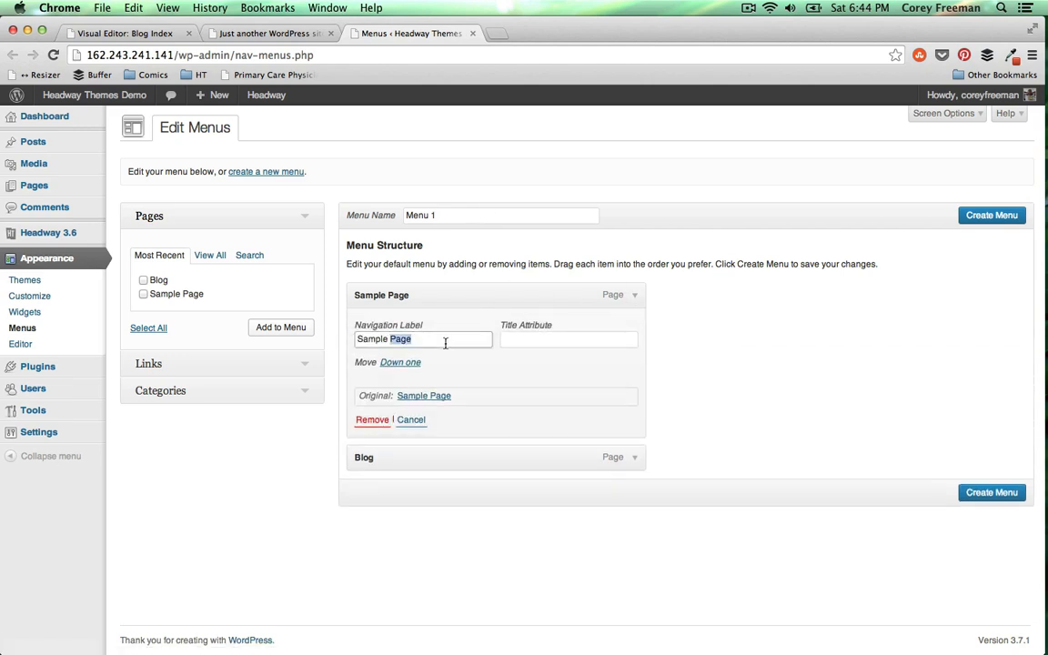
triple_click(445, 342)
text(Home)
click(996, 224)
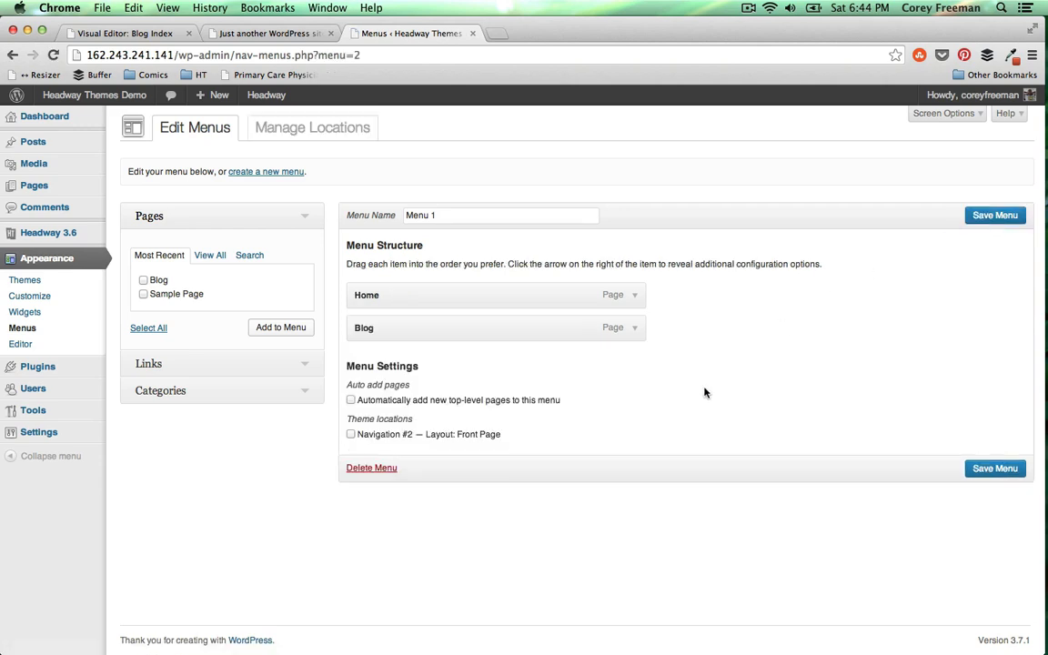
Assign Menu 1 to the Navigation #2 — Layout: Front Page location, save it, and refresh the live Blog page
click(998, 468)
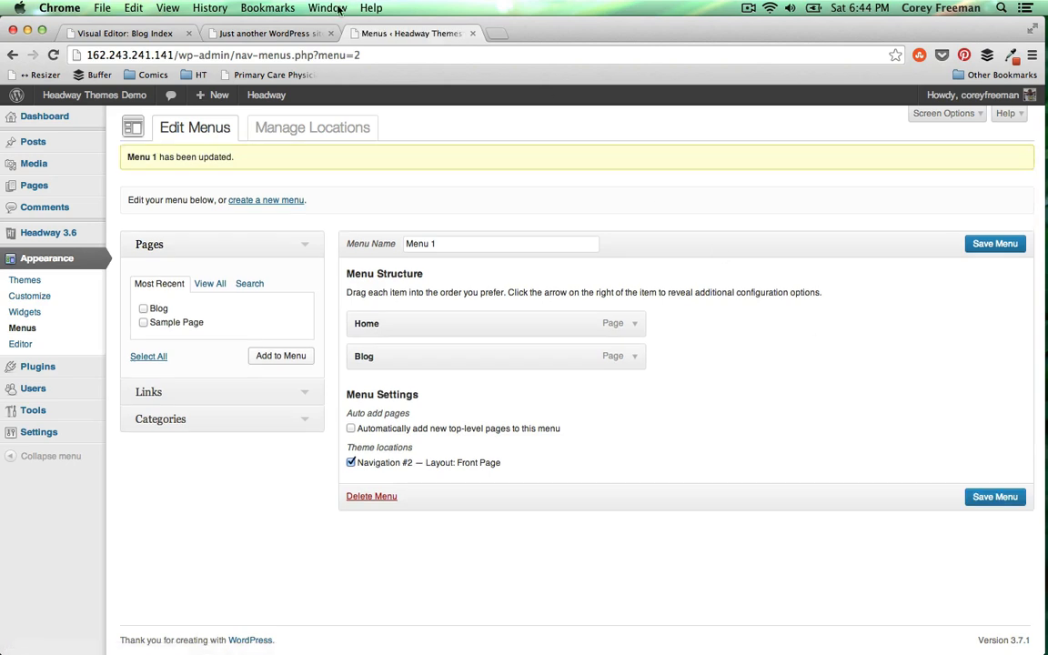
click(265, 33)
click(54, 56)
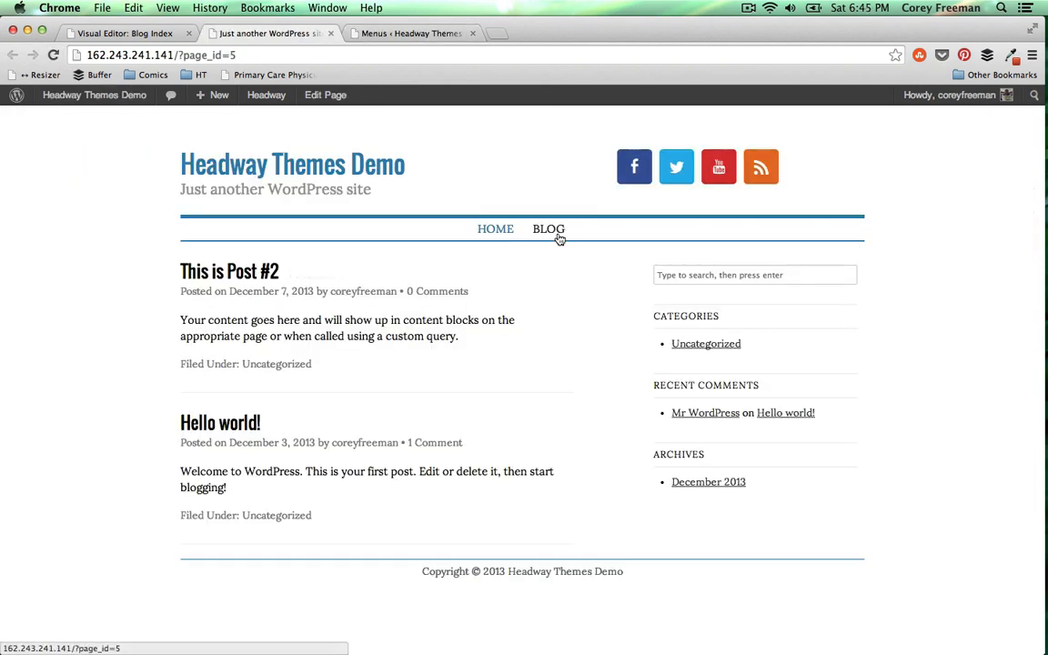
click(410, 33)
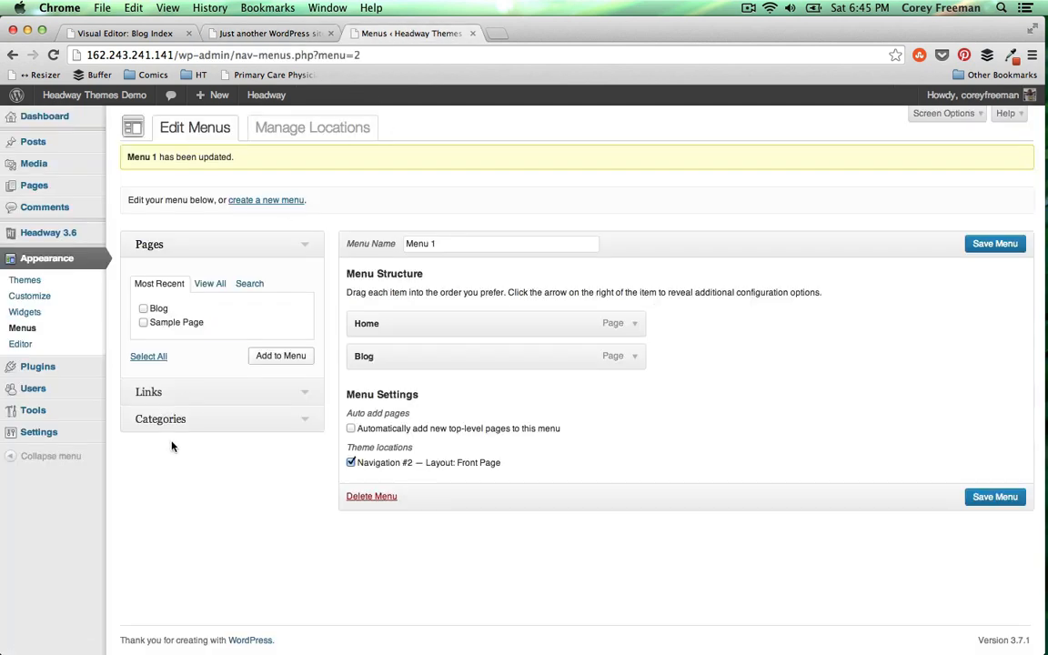
click(227, 394)
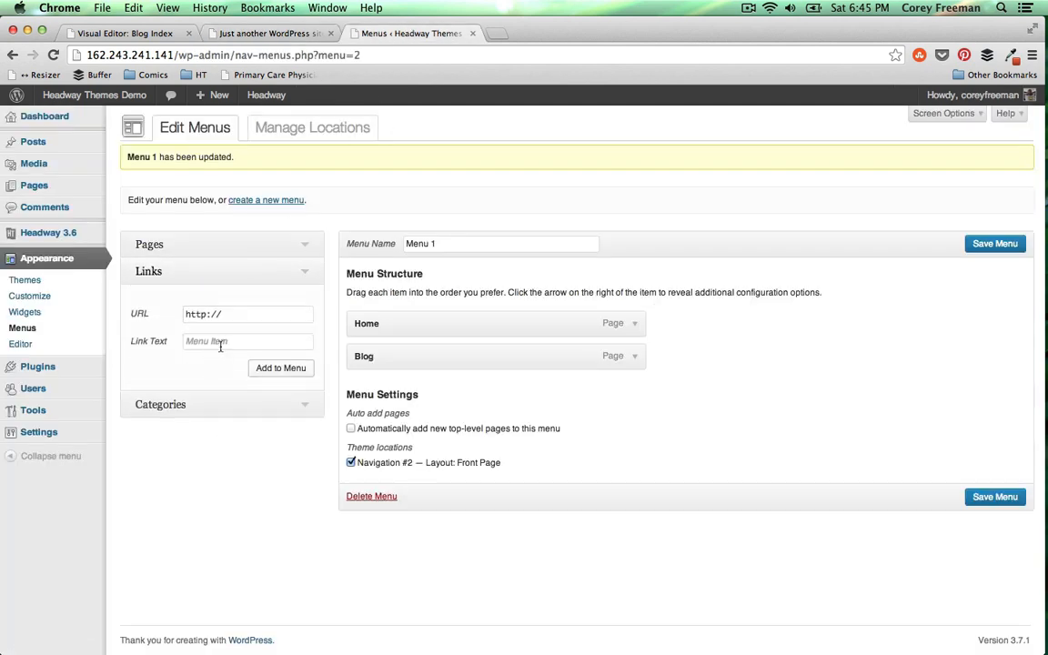
click(220, 342)
click(250, 308)
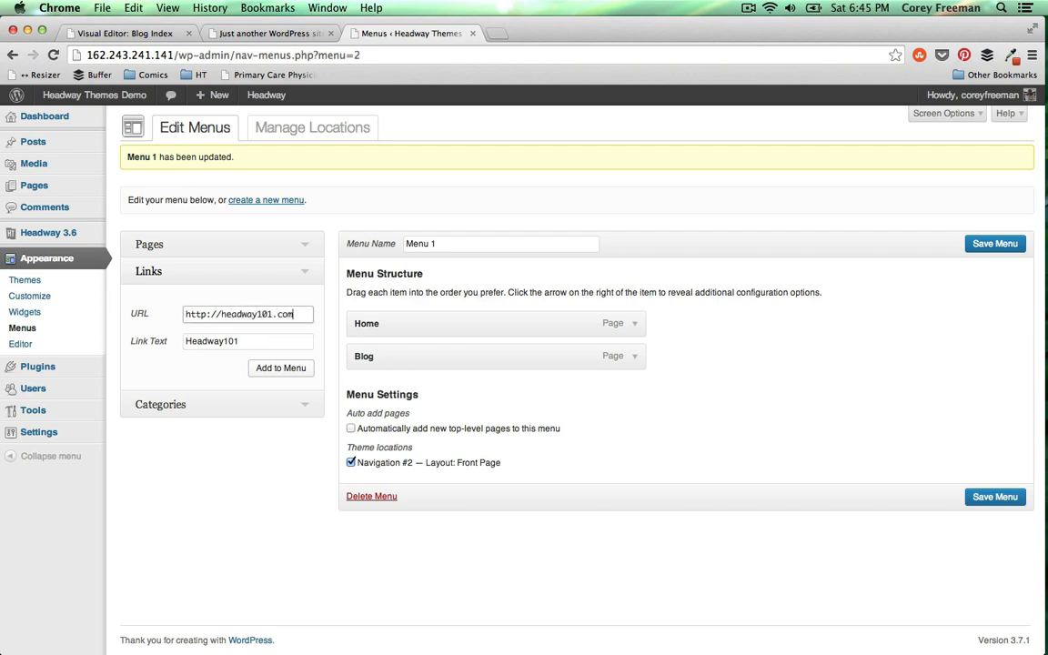
click(273, 370)
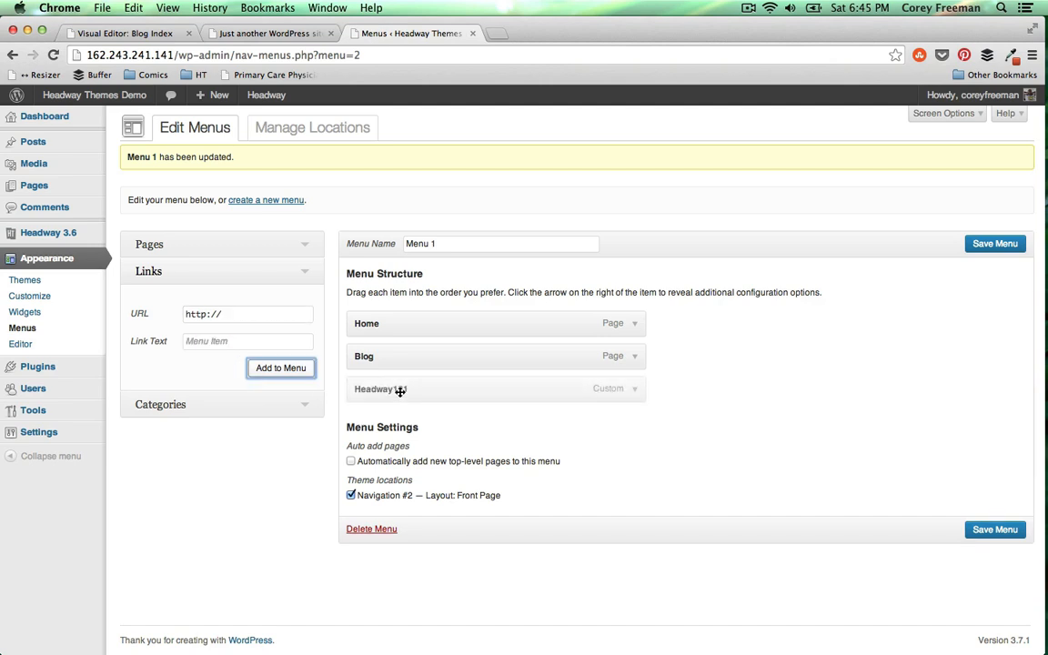
click(637, 393)
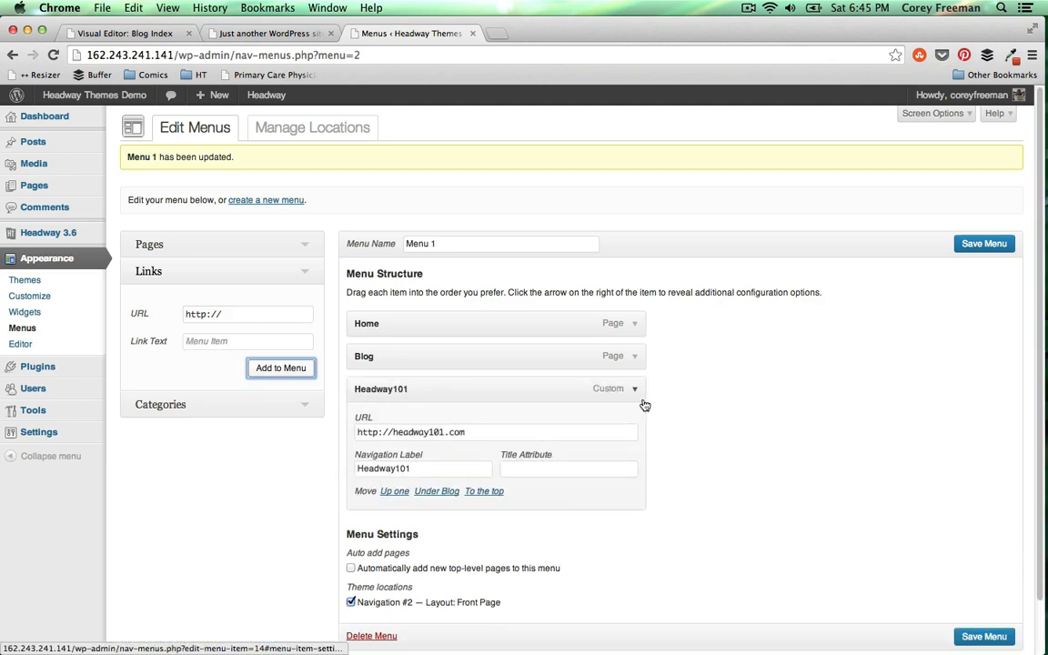
click(637, 393)
click(981, 530)
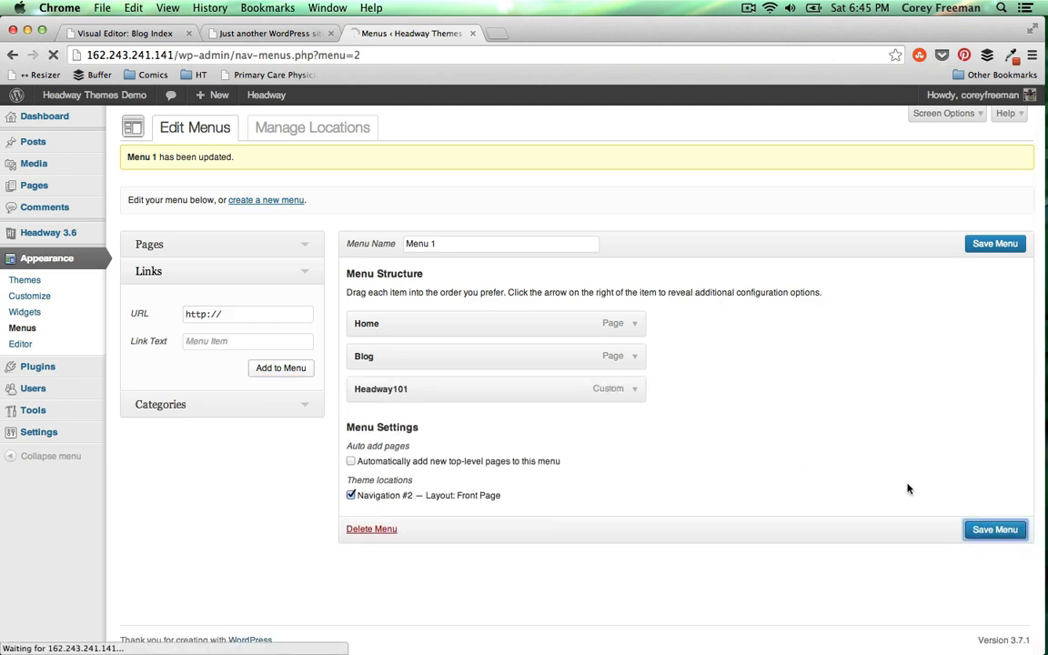
Enable the Link Target menu property, set the Headway101 item to open in a new window/tab, and save the menu
click(634, 390)
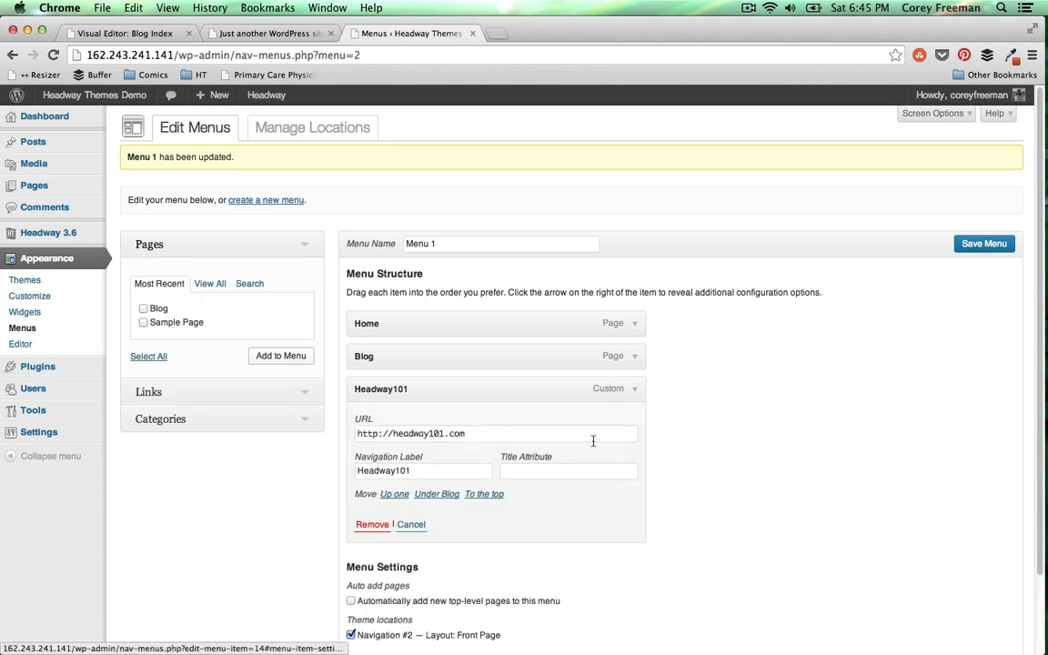
scroll(566, 478, down, 3)
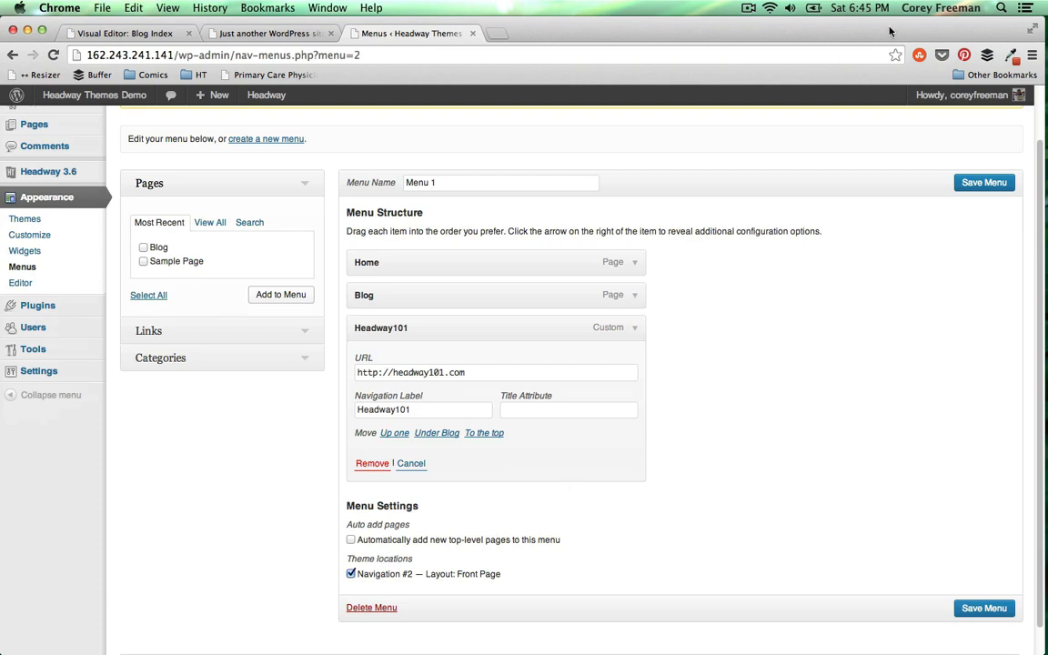
scroll(950, 138, up, 5)
click(950, 113)
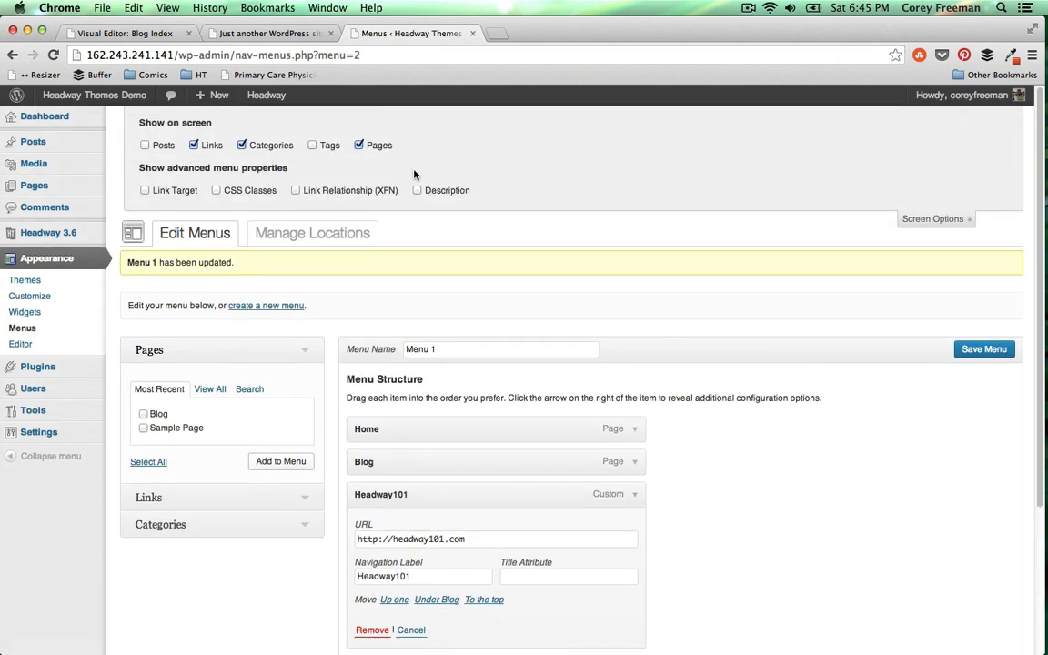
click(188, 193)
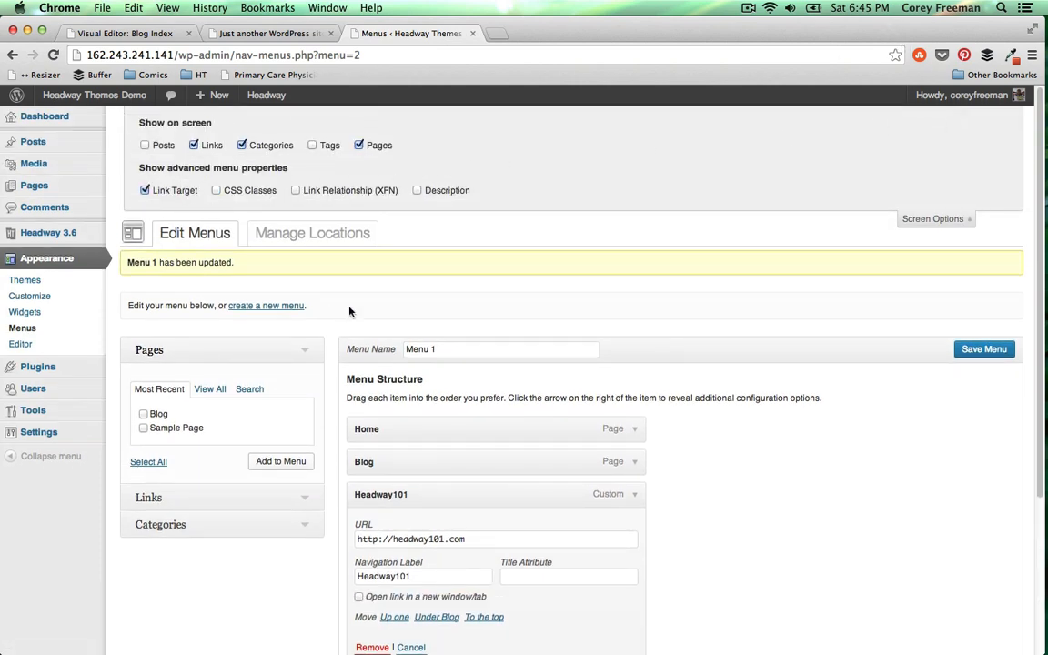
scroll(351, 246, down, 1)
click(976, 329)
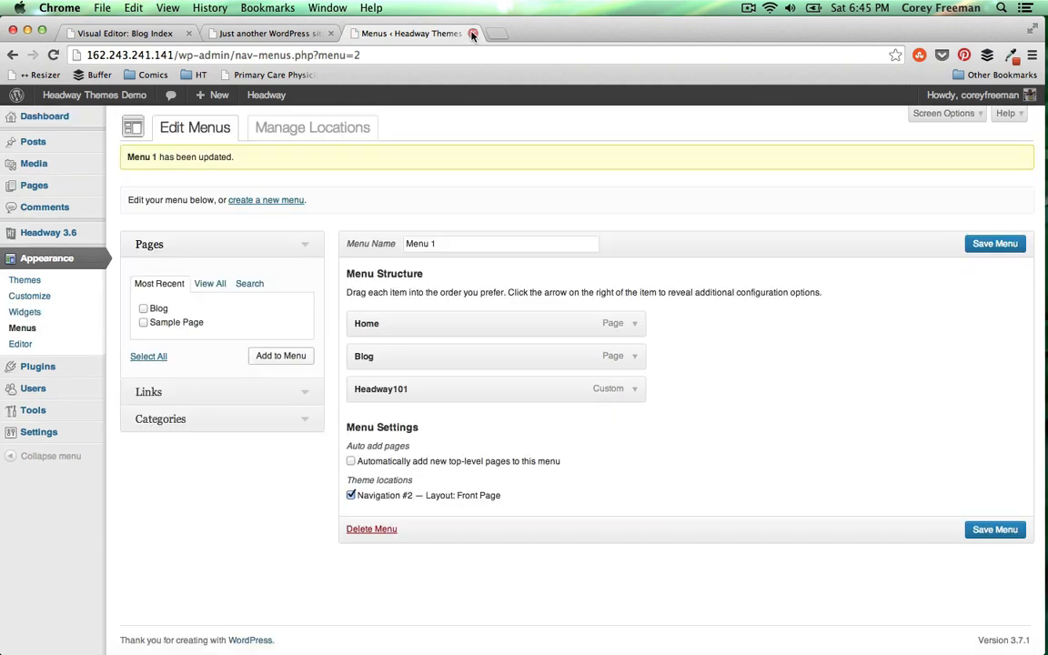
Close the Menus admin tab, refresh the live site to test the Headway101 navigation link, and return to the demo site
click(473, 33)
click(54, 55)
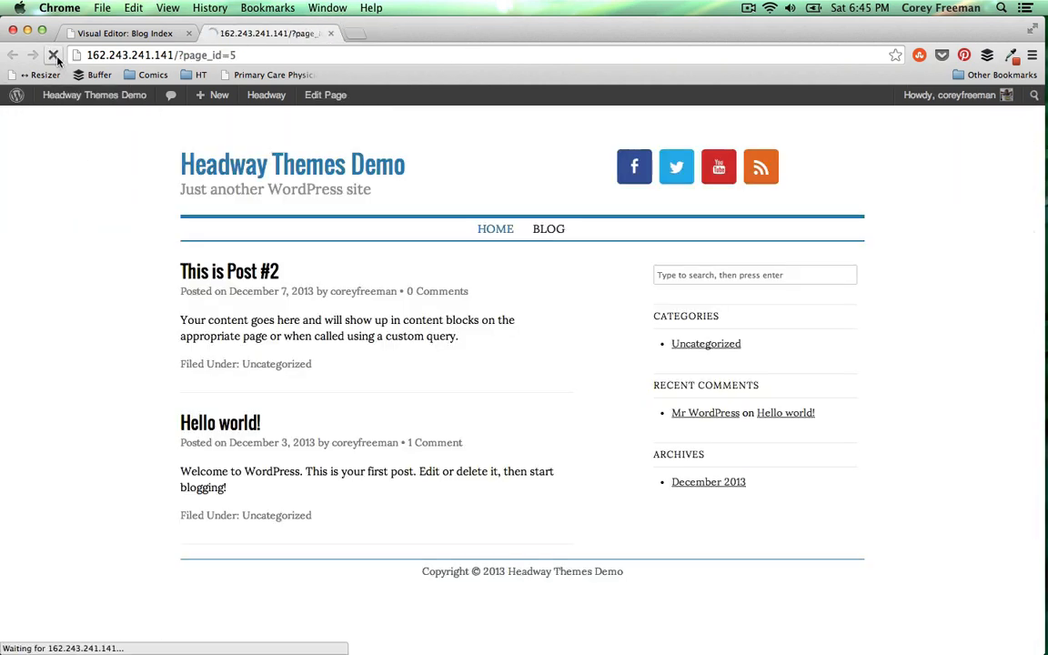
click(562, 229)
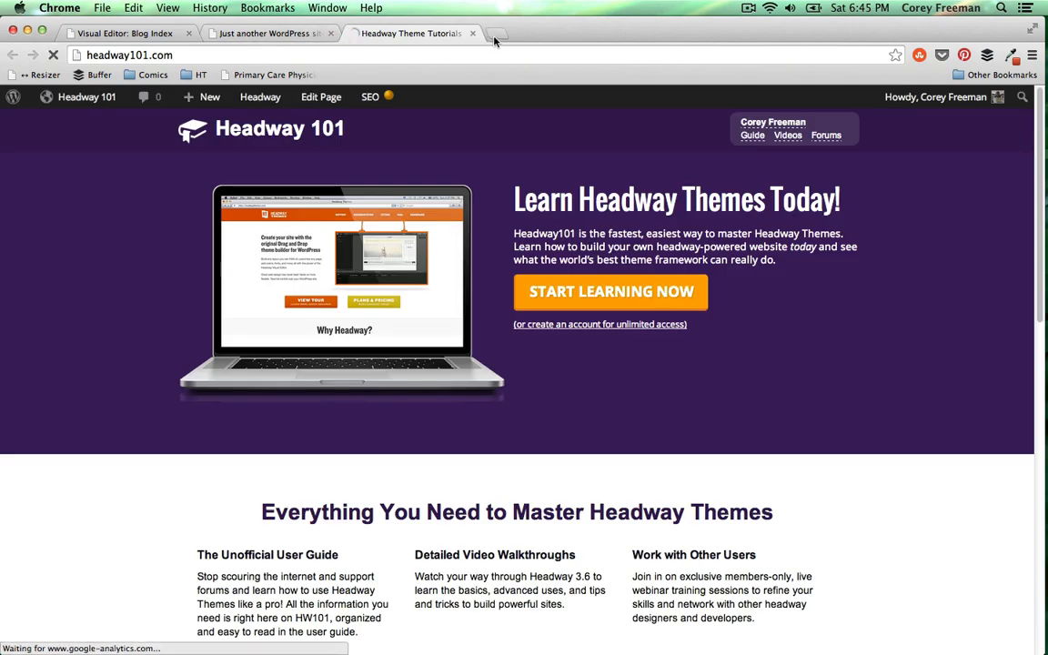
click(473, 34)
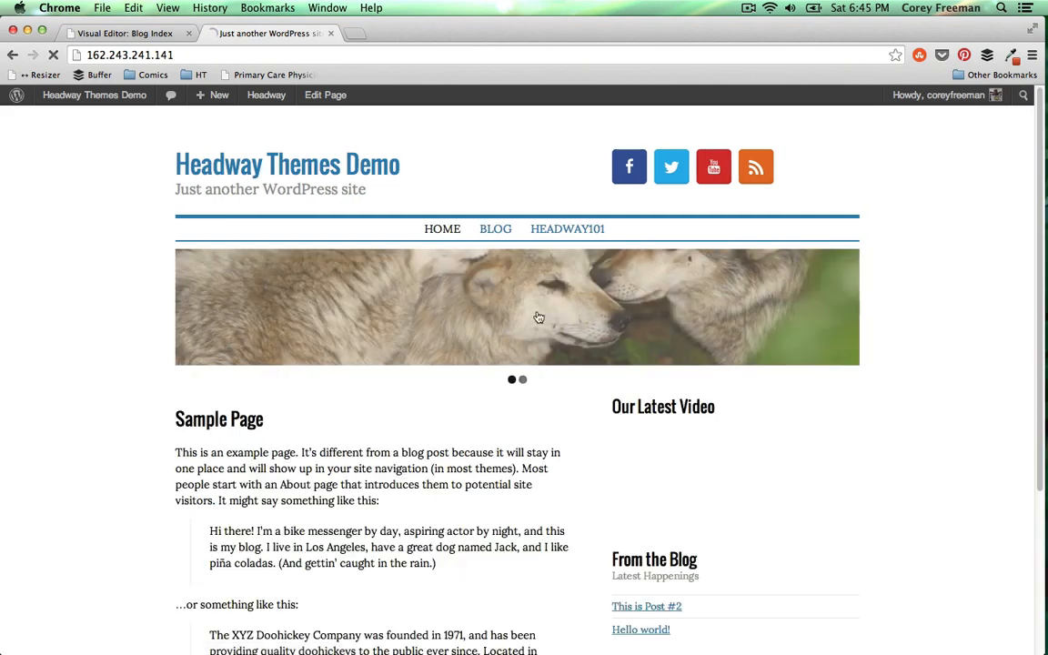
Look over the live front page and open the Blog page from the site navigation
scroll(50, 293, down, 5)
scroll(52, 292, up, 5)
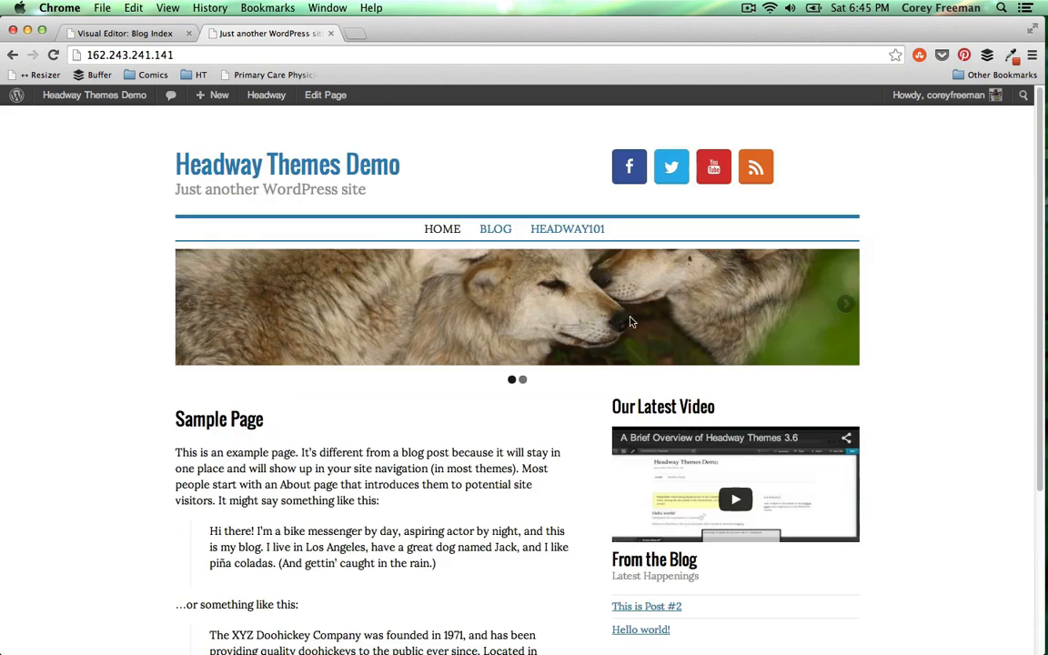
click(488, 233)
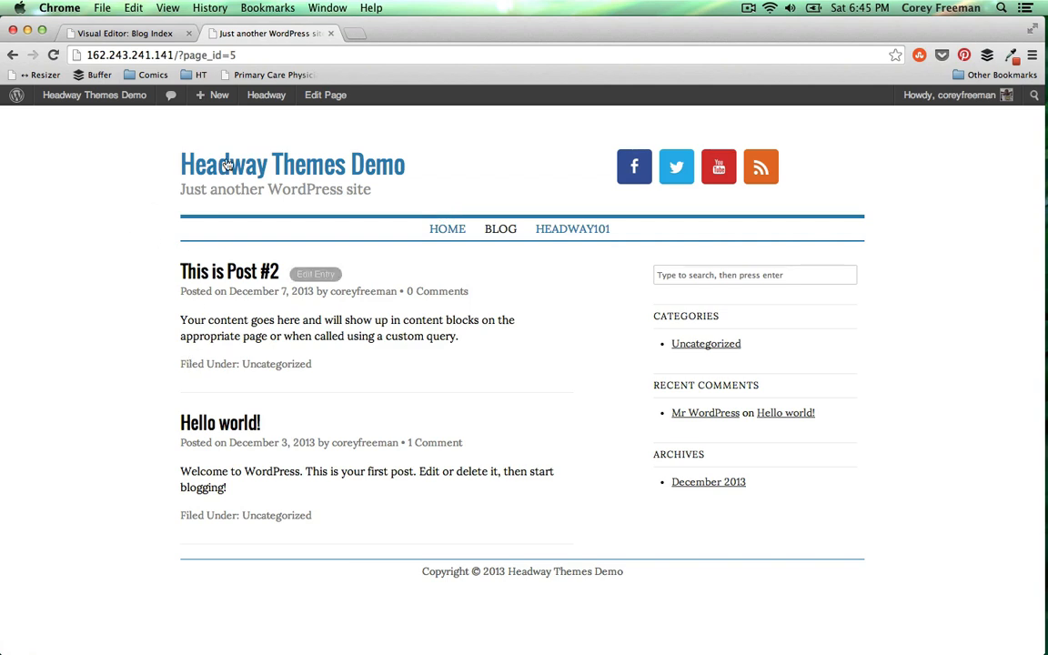
Return to the Visual Editor's design mode and set the Widget Title element's font family to the Google web font Oswald
click(129, 32)
click(94, 109)
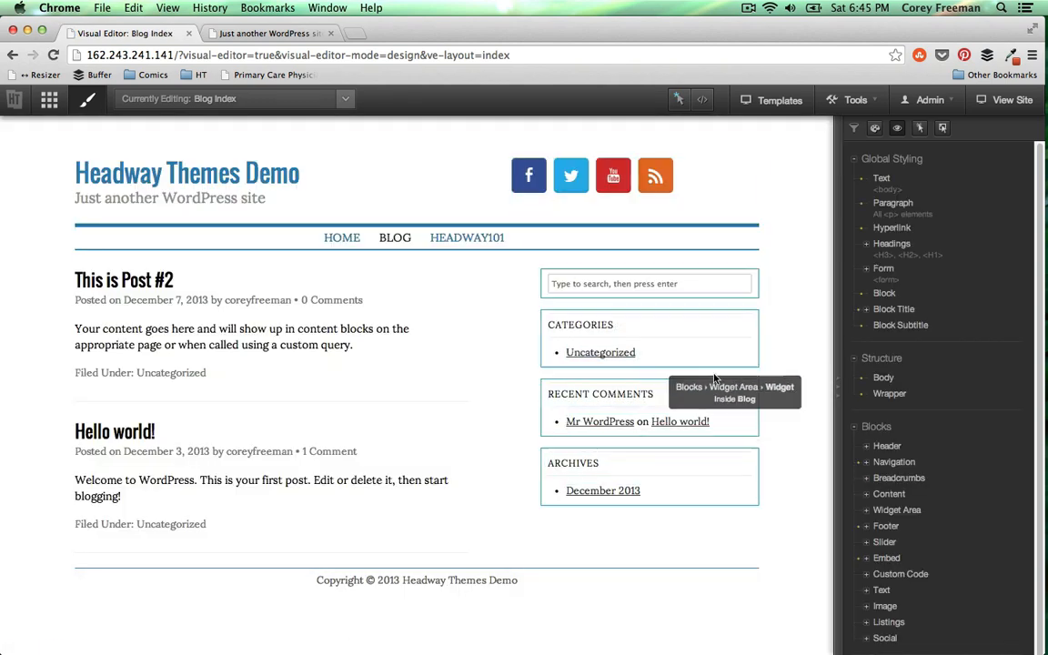
right_click(739, 332)
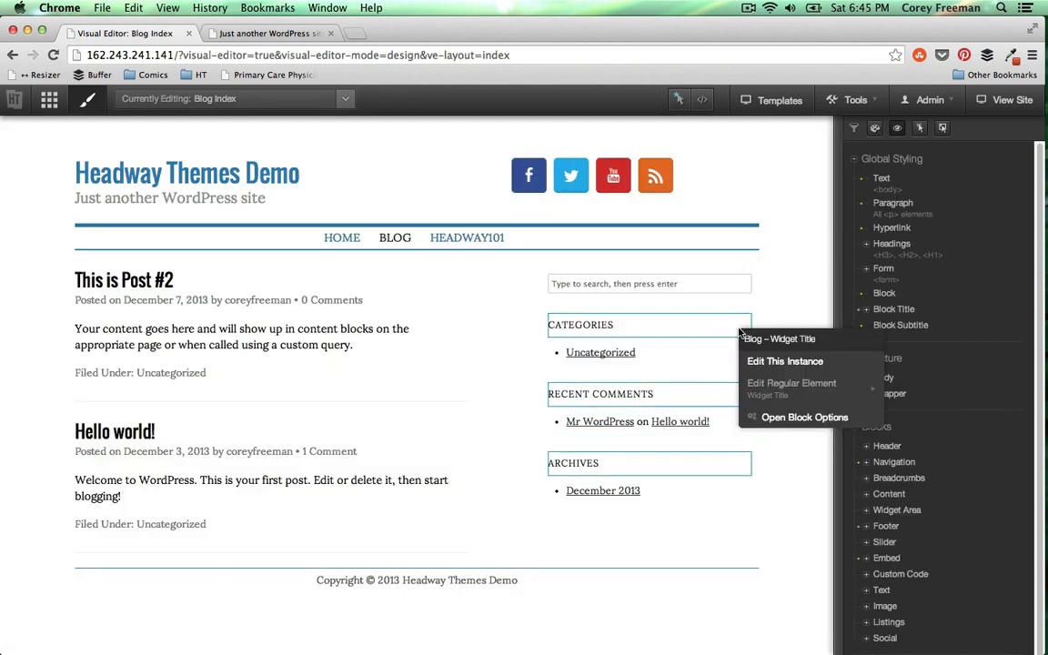
click(744, 380)
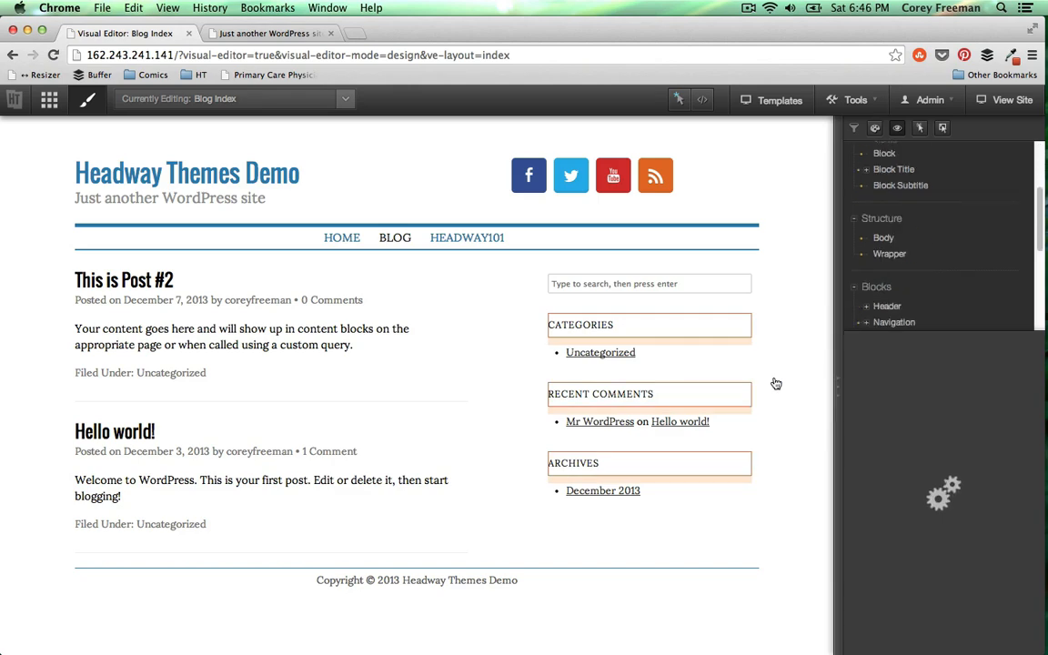
click(678, 98)
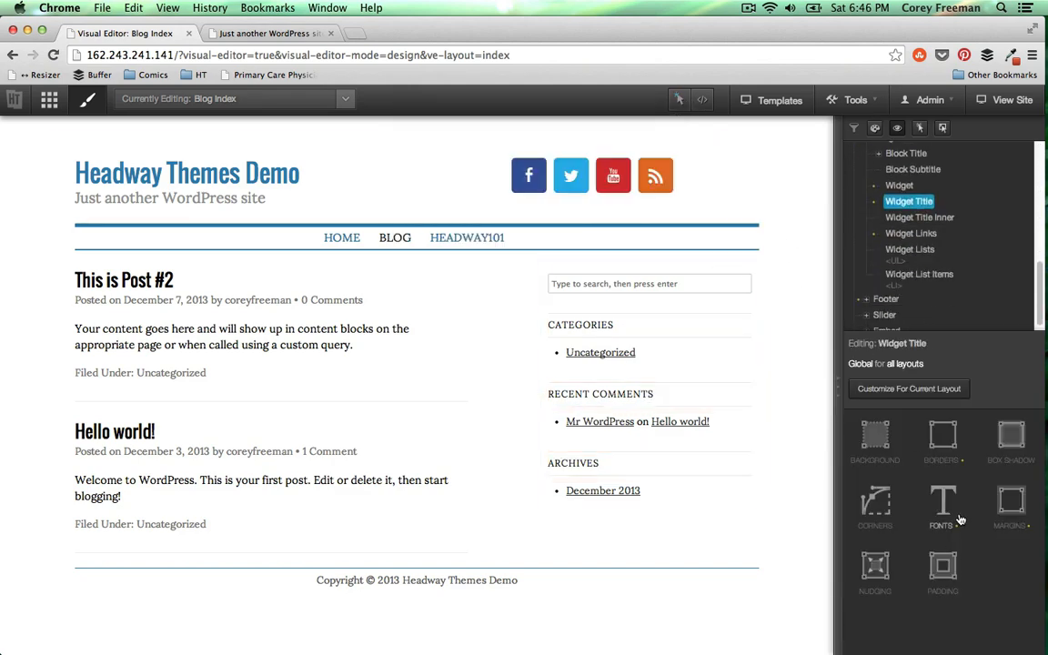
click(942, 503)
click(1020, 569)
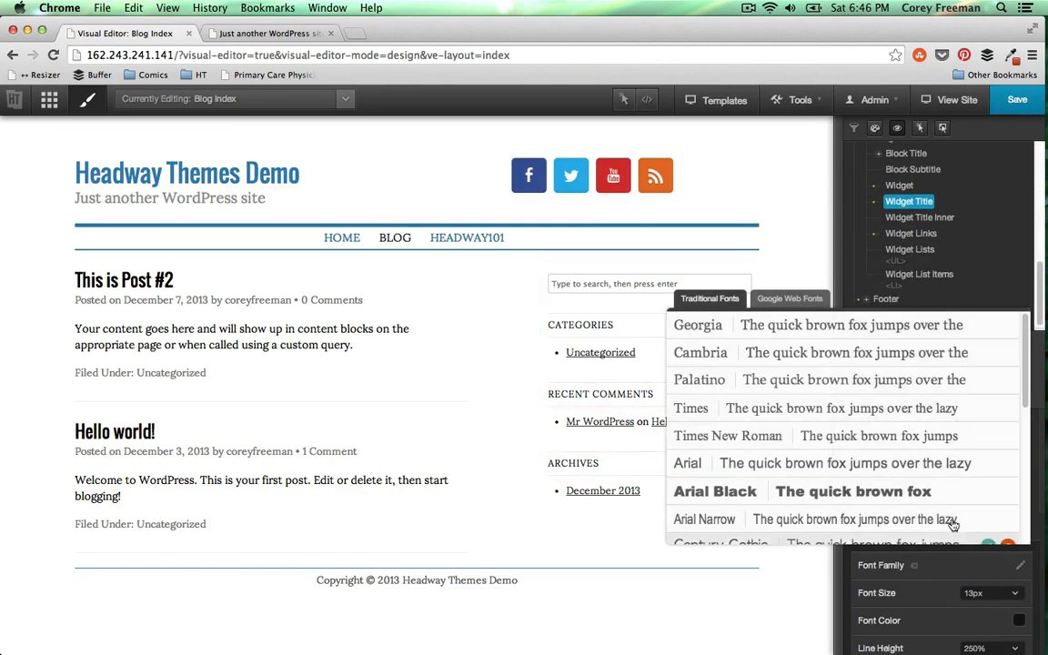
click(792, 300)
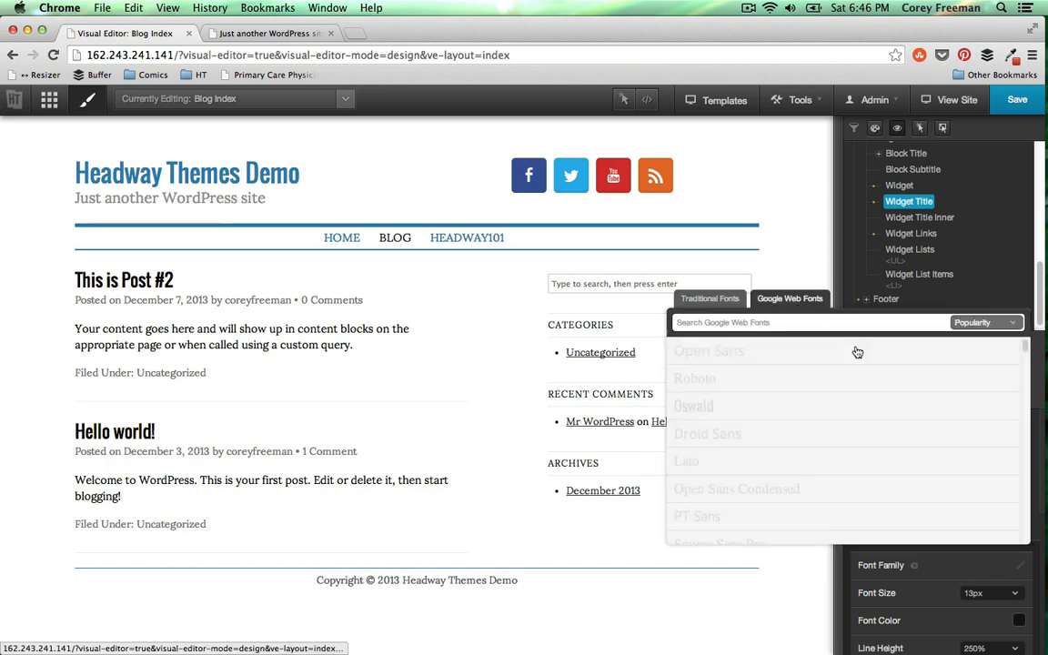
click(988, 408)
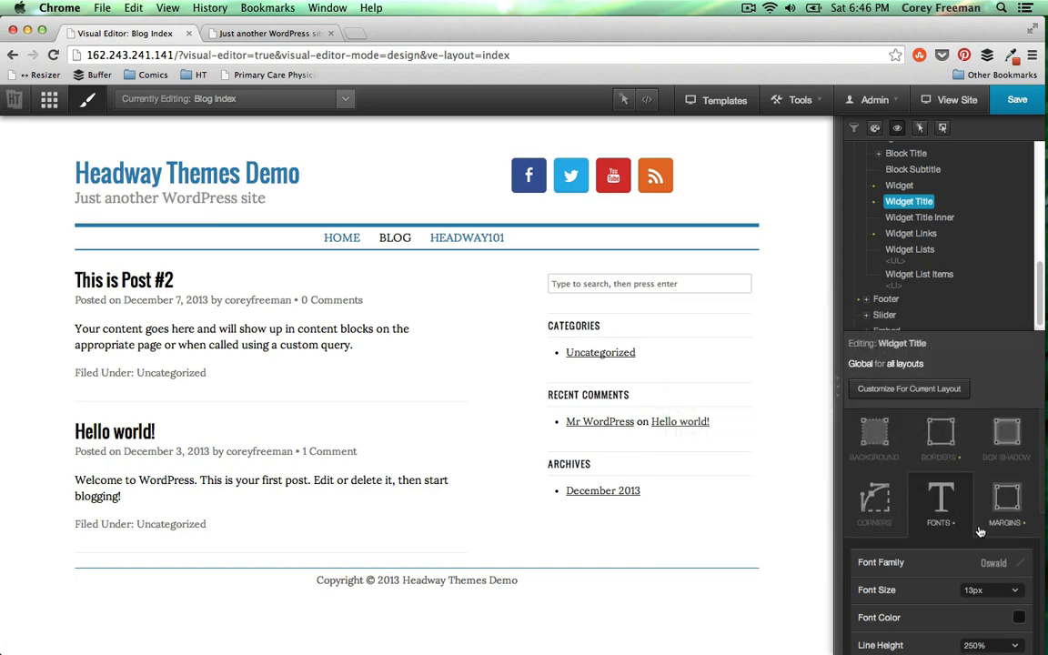
Set the Widget Title font size to 16px and its line height to 150%
scroll(946, 514, down, 2)
click(996, 556)
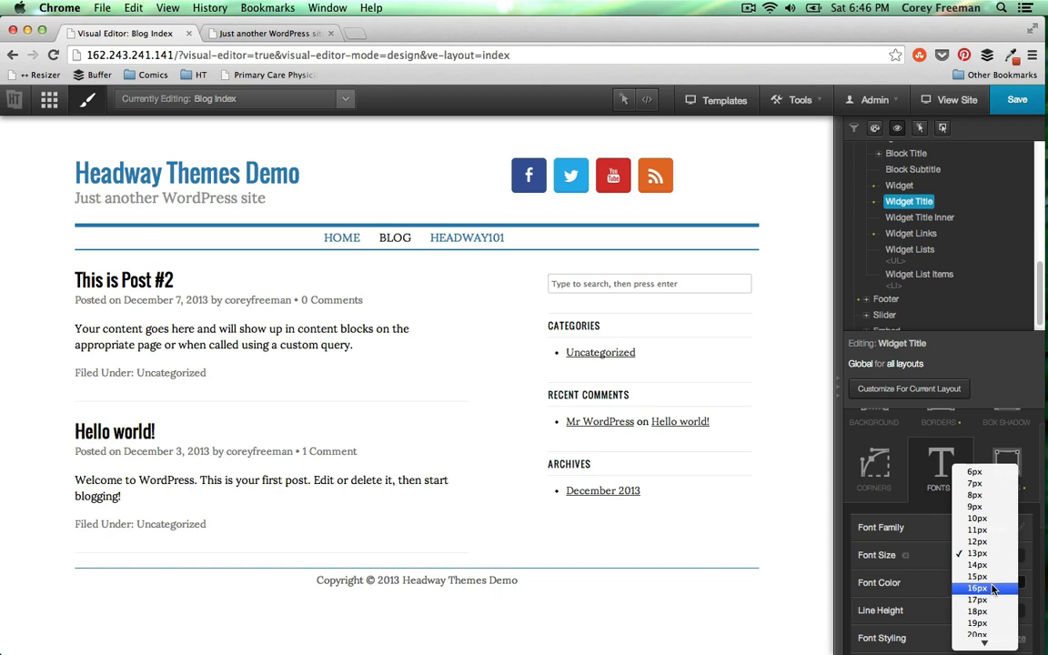
click(987, 587)
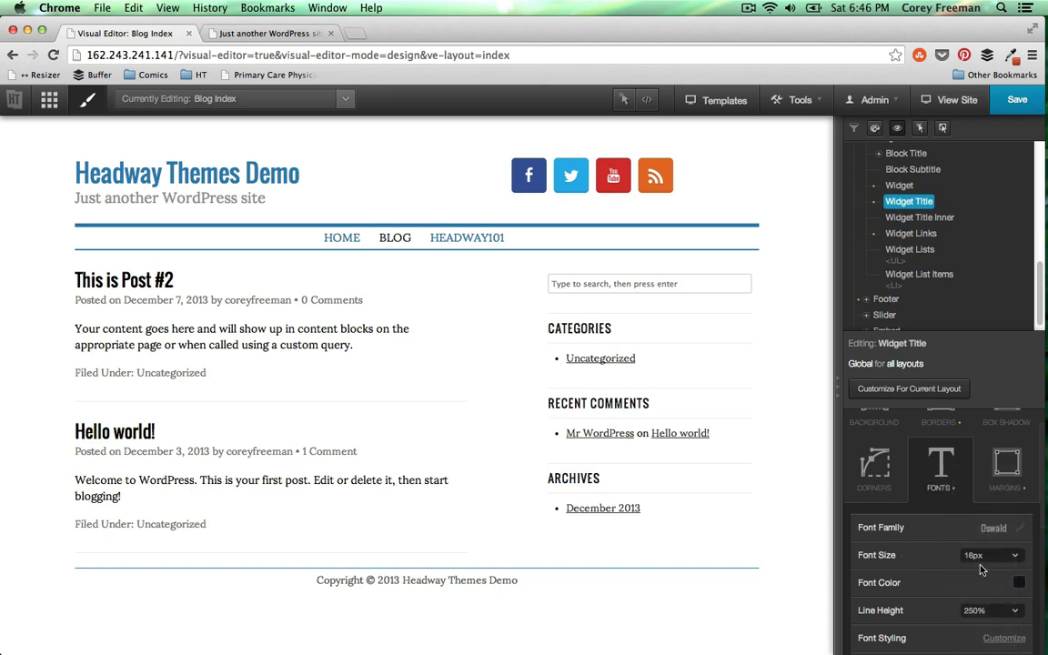
click(1014, 608)
click(984, 494)
scroll(990, 491, up, 2)
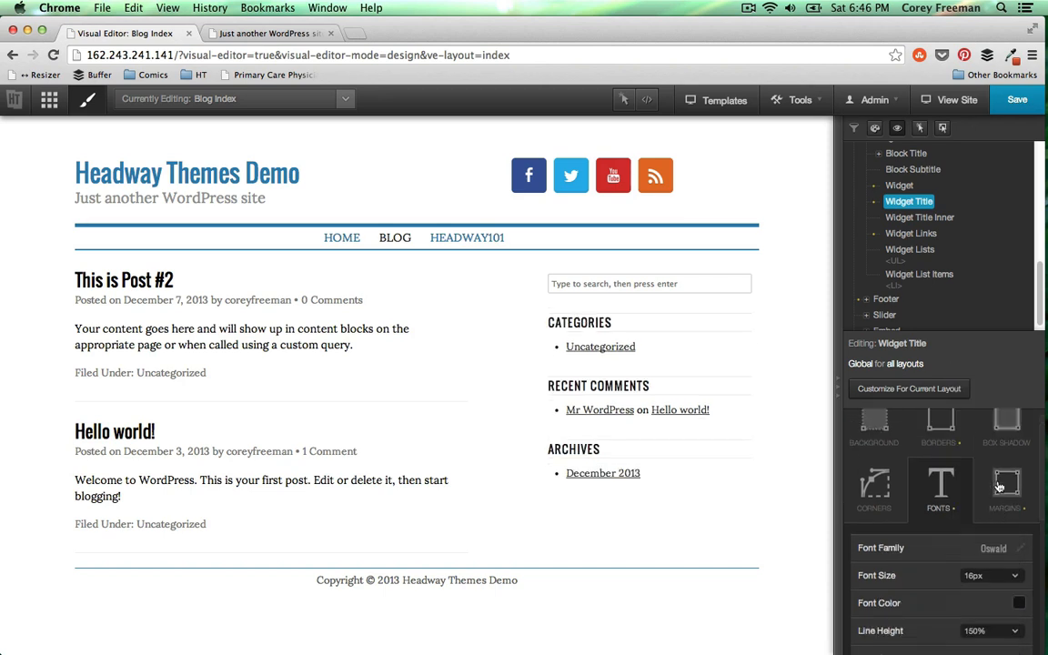
Set the Widget Title border width to 0 px on the top side and 3 px on the bottom side
click(941, 453)
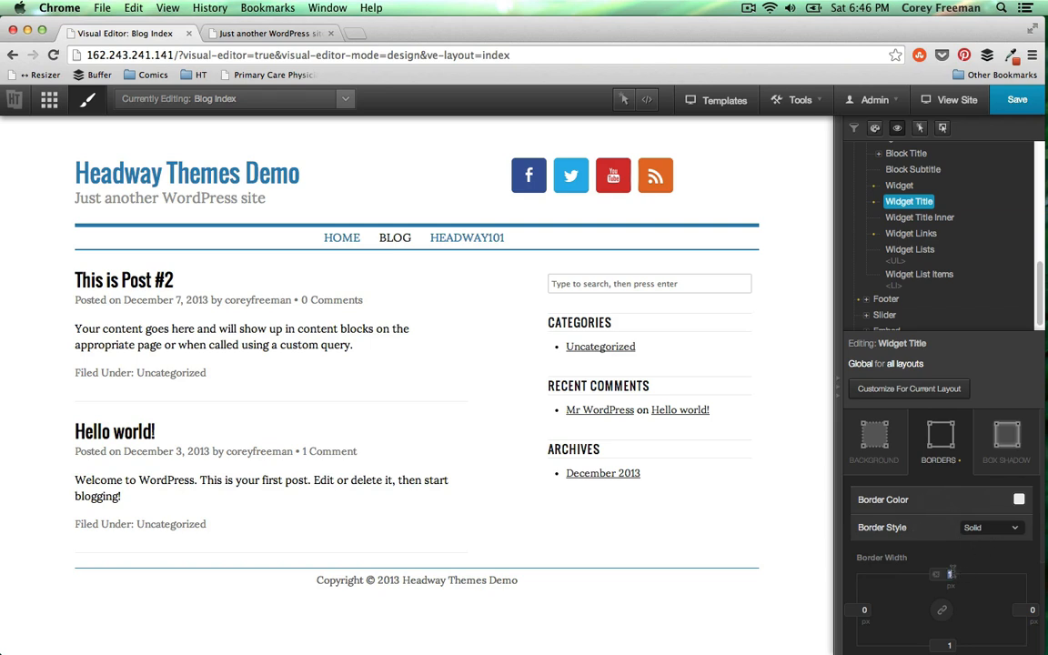
text(0)
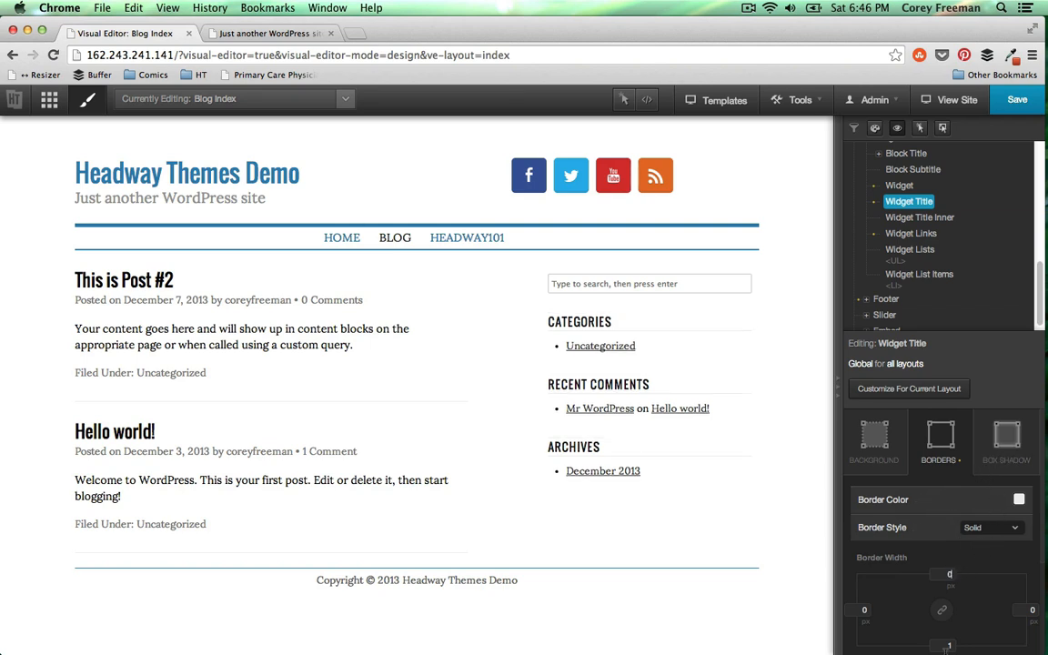
text(2)
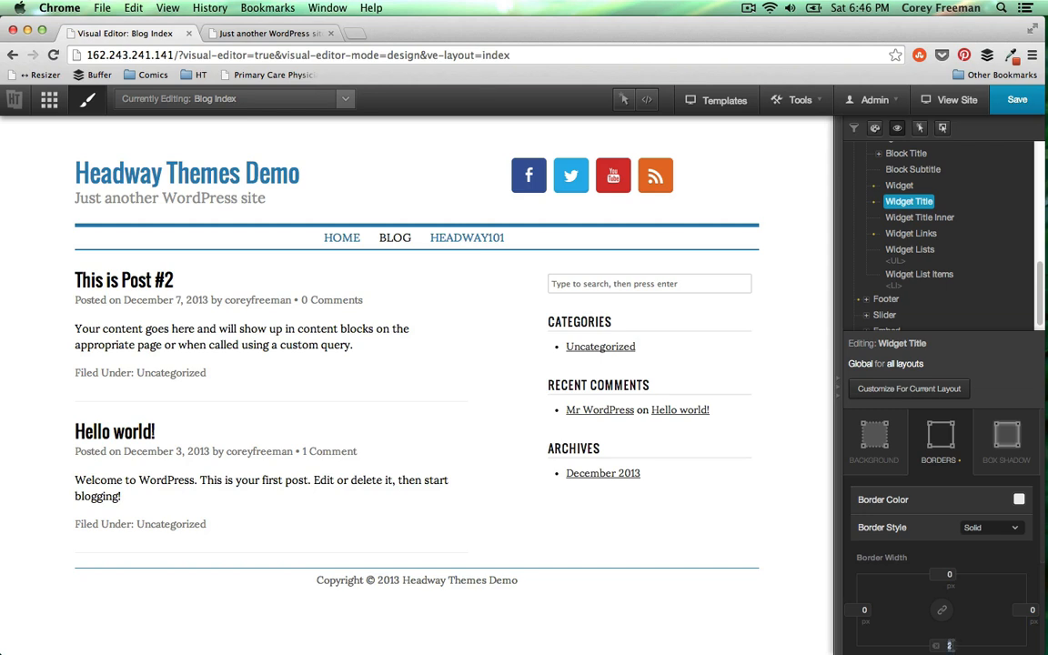
text(3)
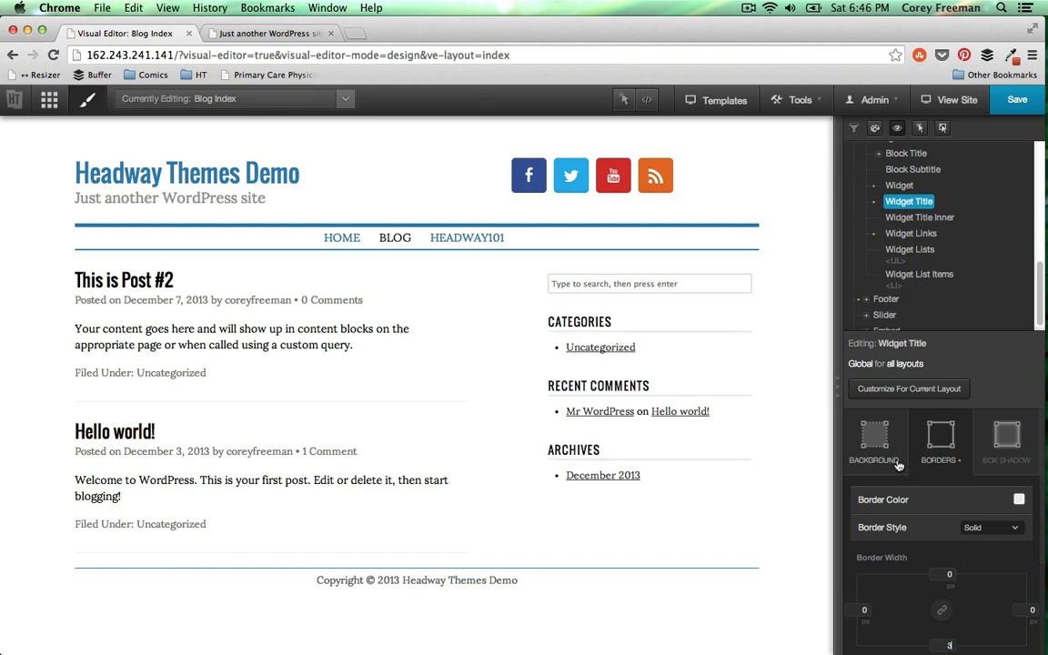
click(938, 440)
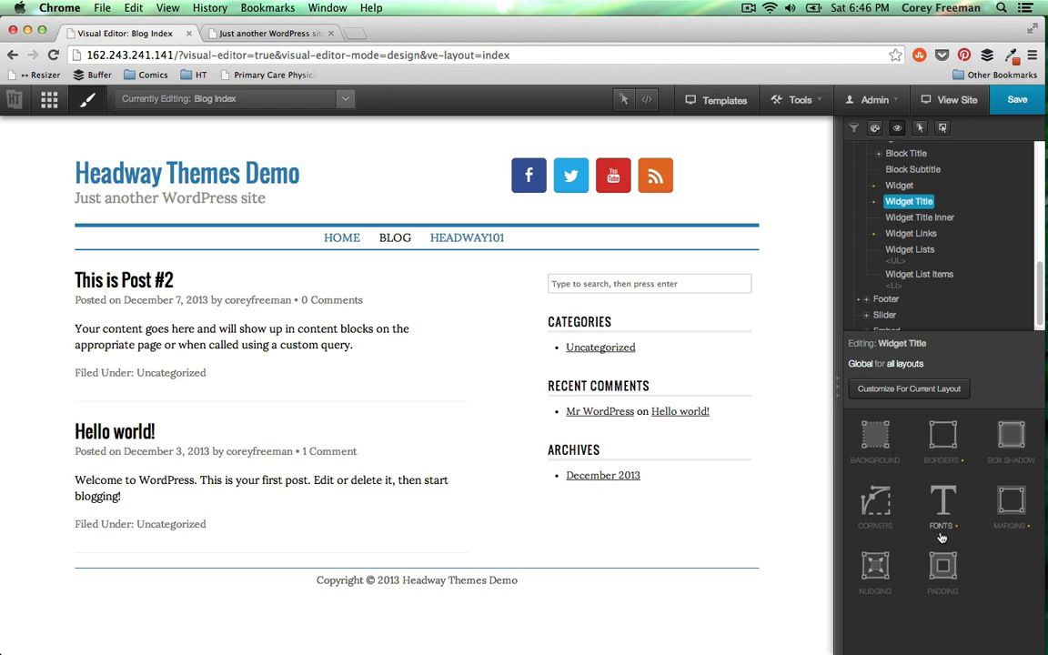
Add 5 px of bottom padding to the Widget Title element
click(944, 566)
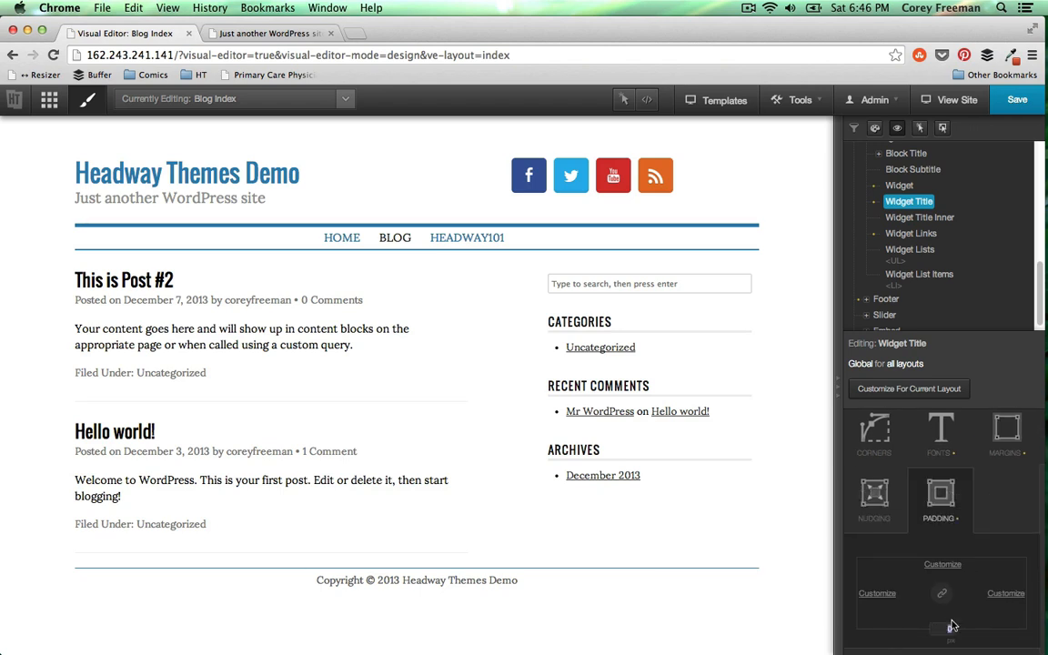
text(8)
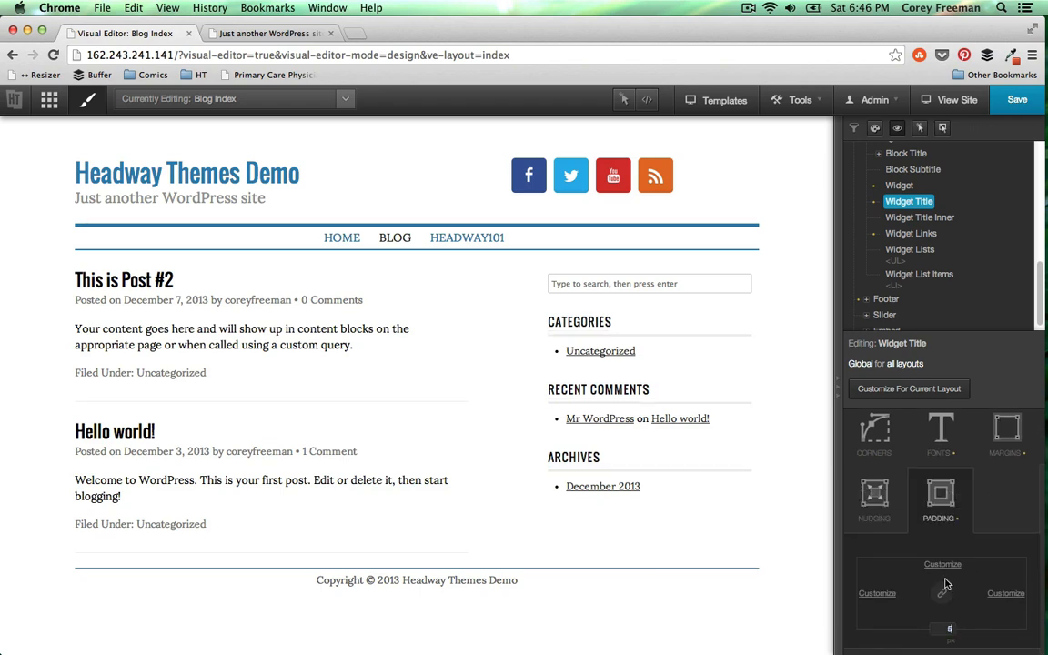
click(948, 510)
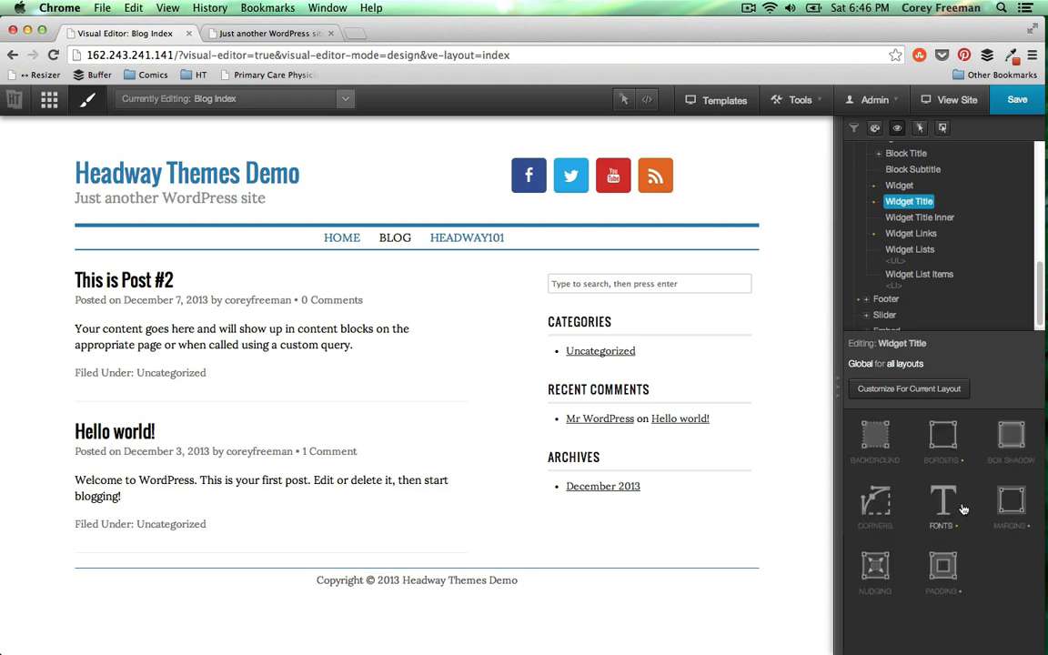
Set the list style of the Widget Lists element to No Bullet/Style
click(907, 188)
click(912, 267)
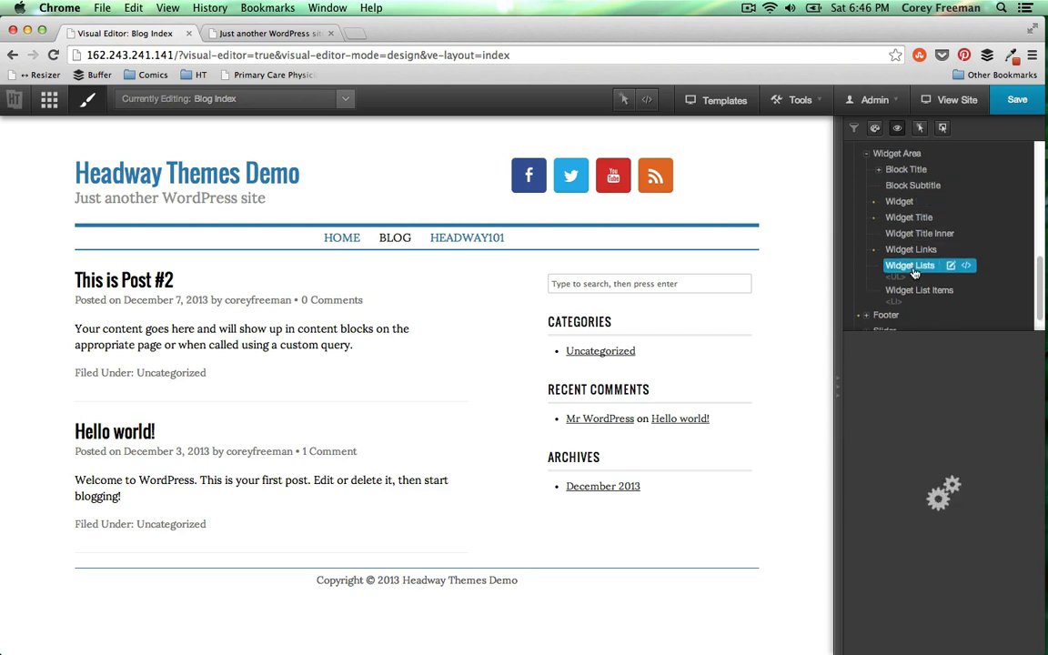
click(1006, 508)
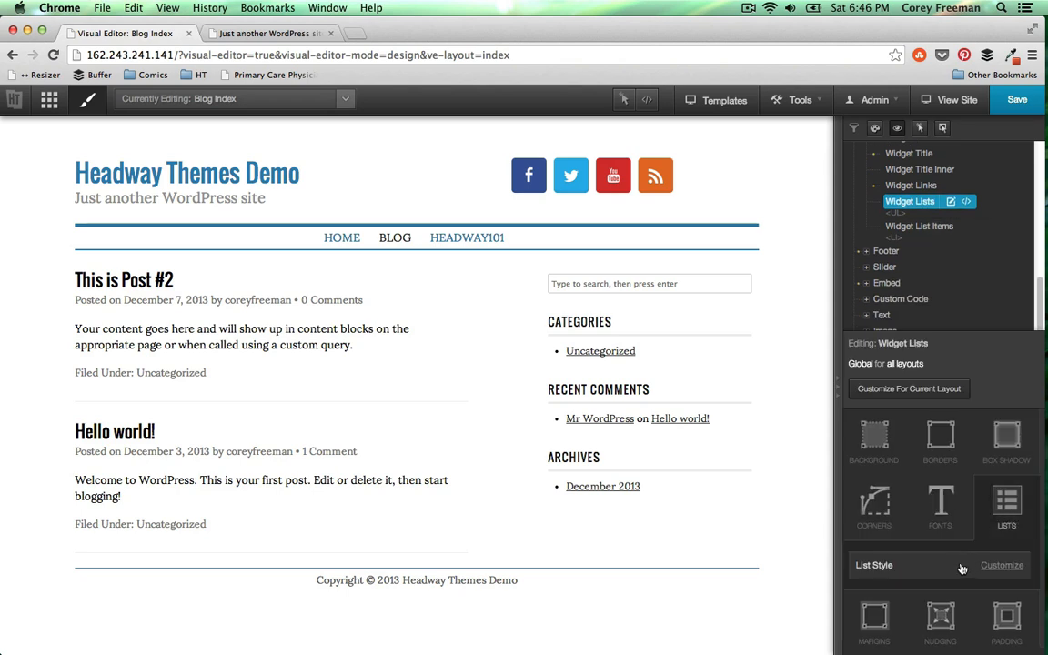
click(1001, 565)
click(972, 566)
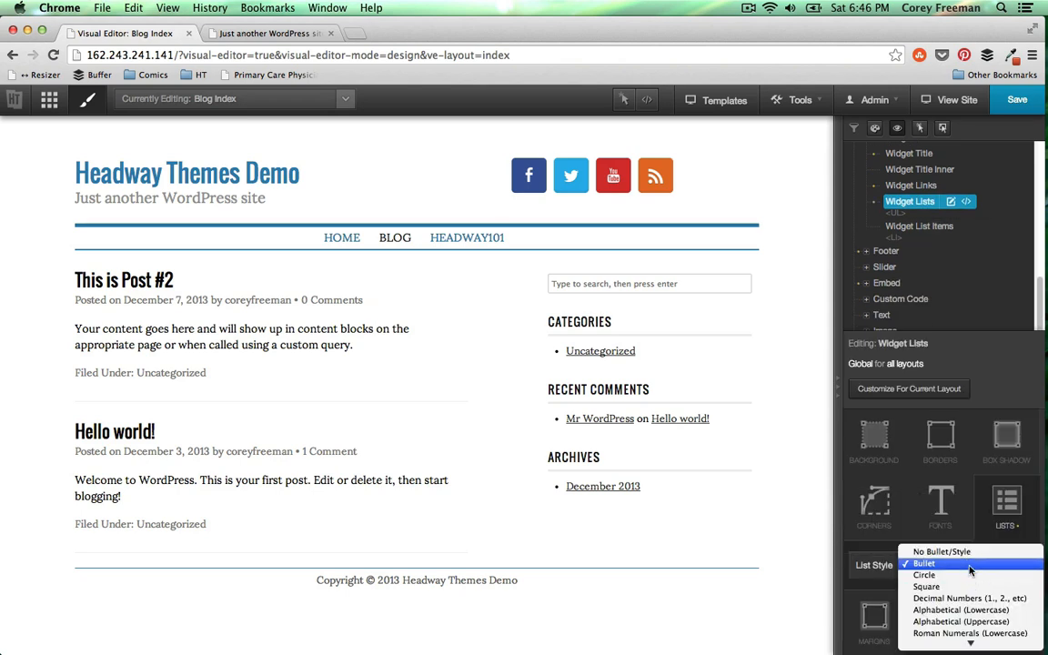
click(942, 552)
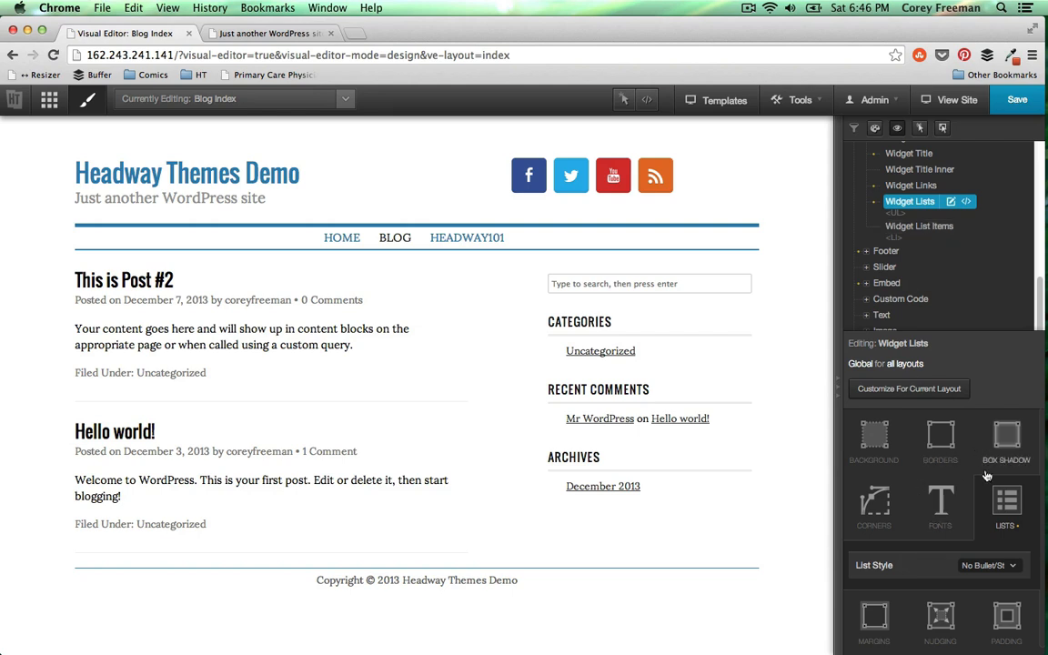
click(999, 509)
Customize the Widget Lists margins on all sides and set the padding to 0 px on all sides
click(877, 590)
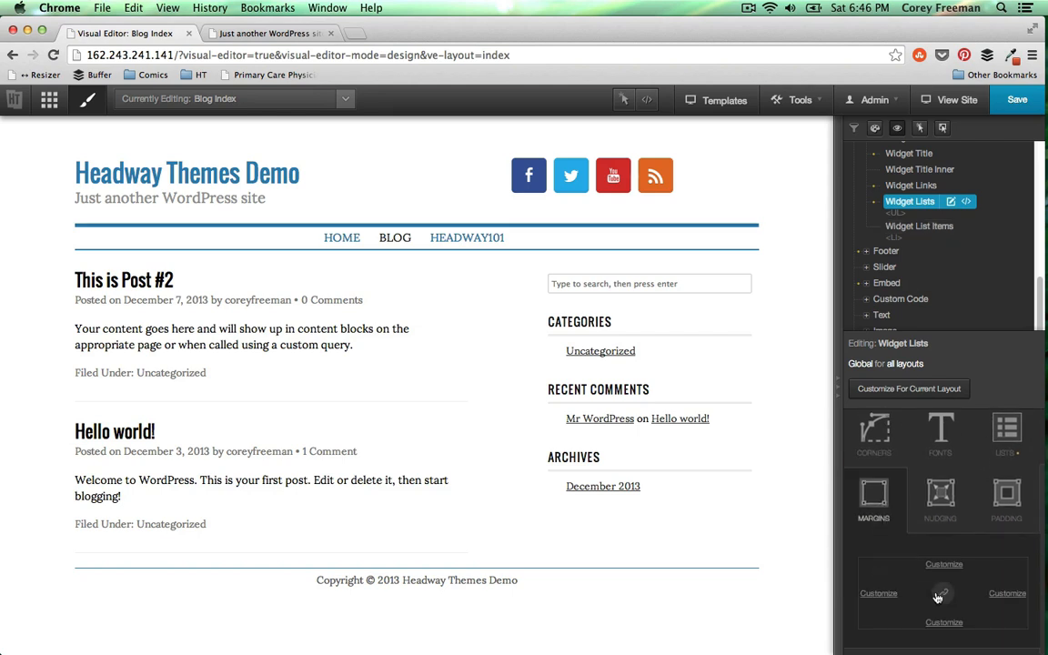
click(1007, 496)
click(942, 591)
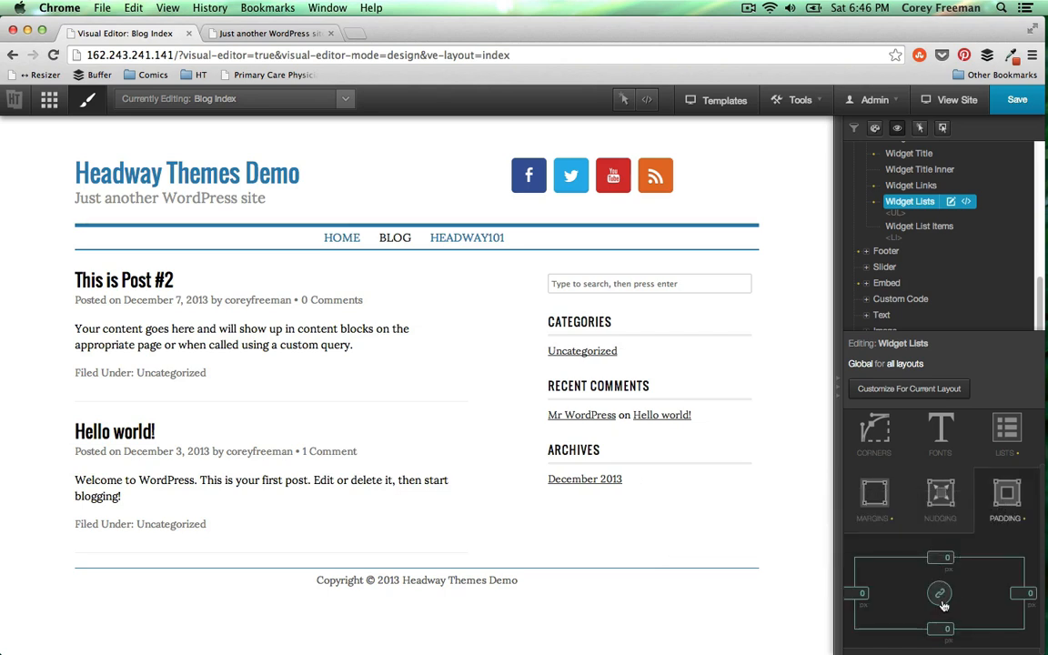
click(943, 602)
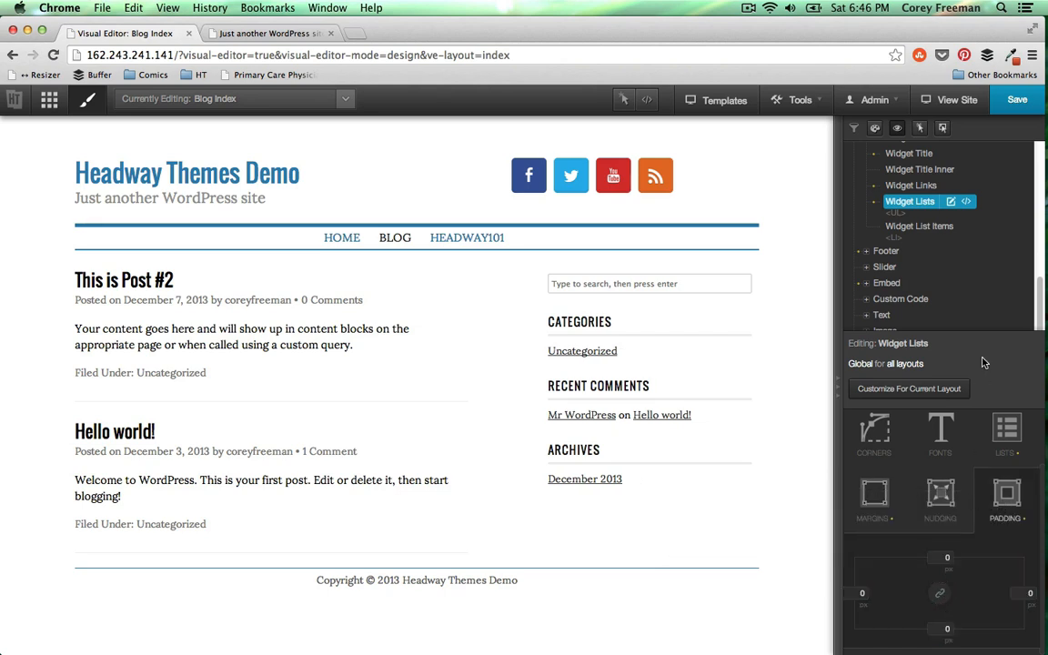
Give the Widget List Items element a solid 1 px bottom border
click(918, 226)
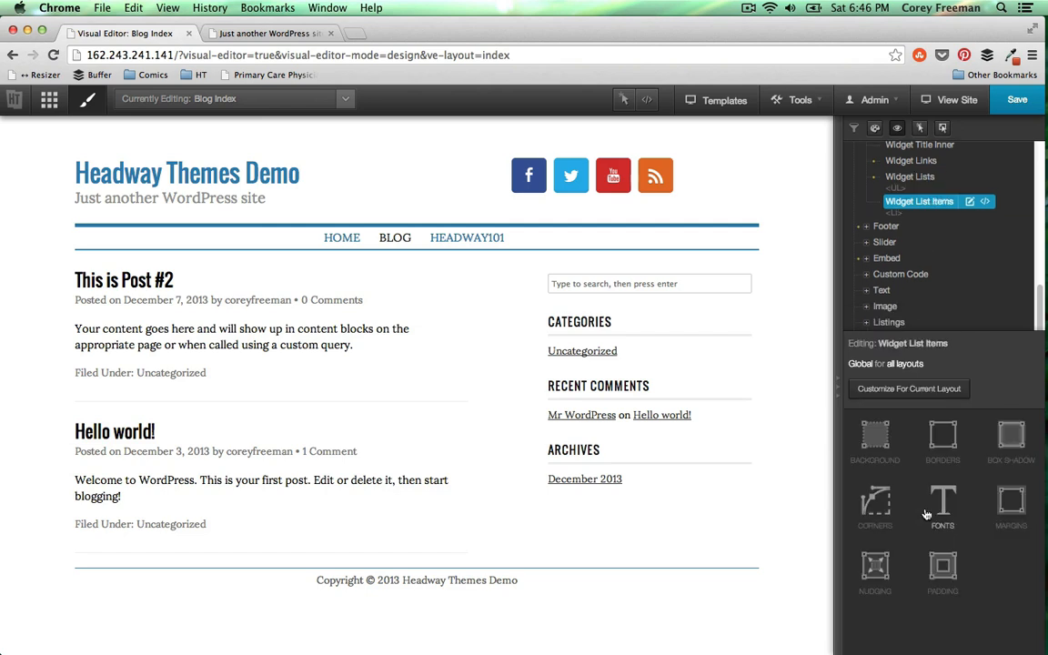
click(942, 437)
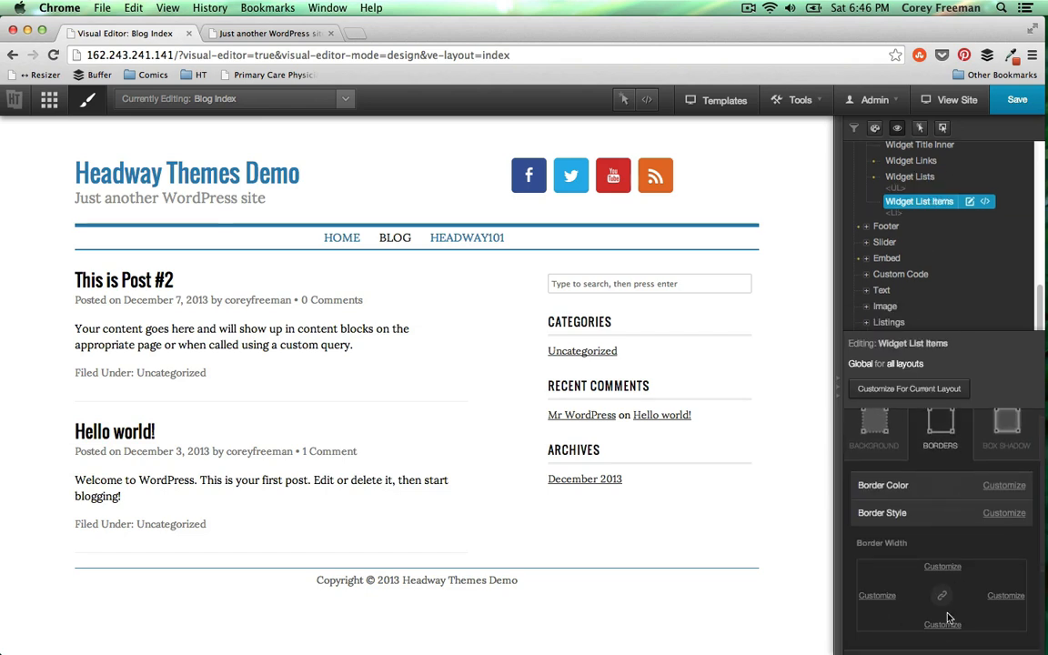
click(949, 624)
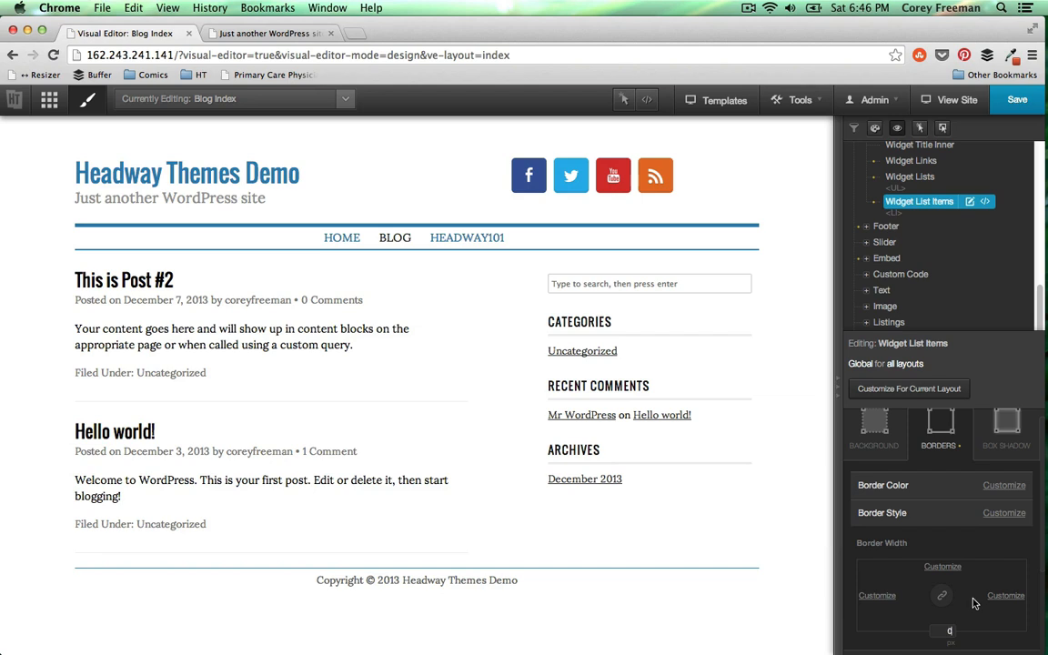
click(1005, 516)
click(996, 513)
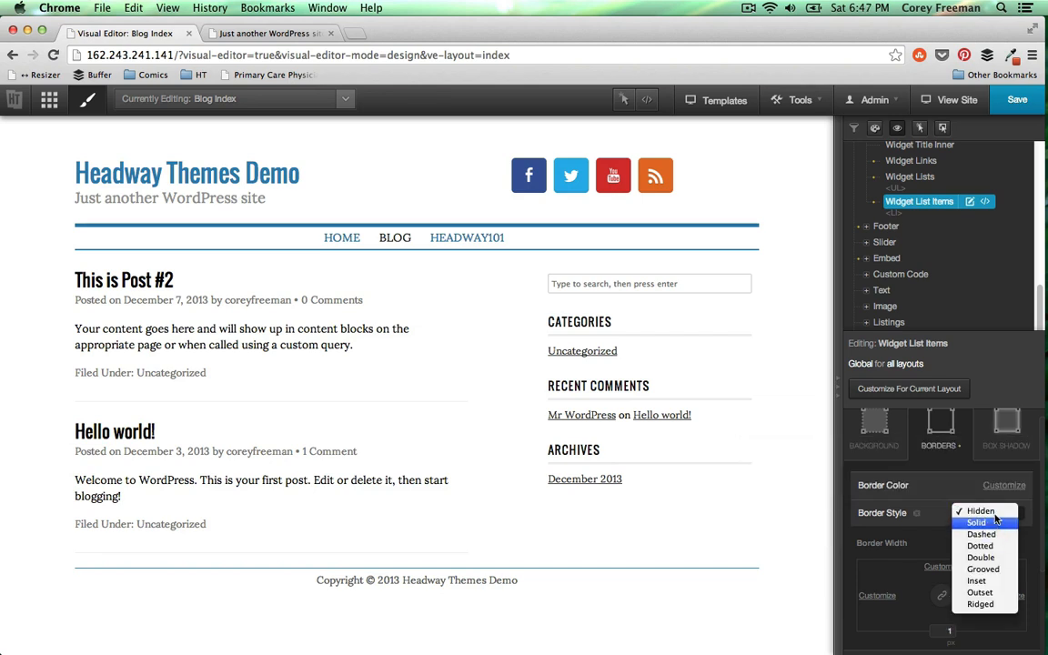
click(992, 461)
Set the Widget List Items border color to the saved light gray swatch
click(1003, 486)
click(1018, 487)
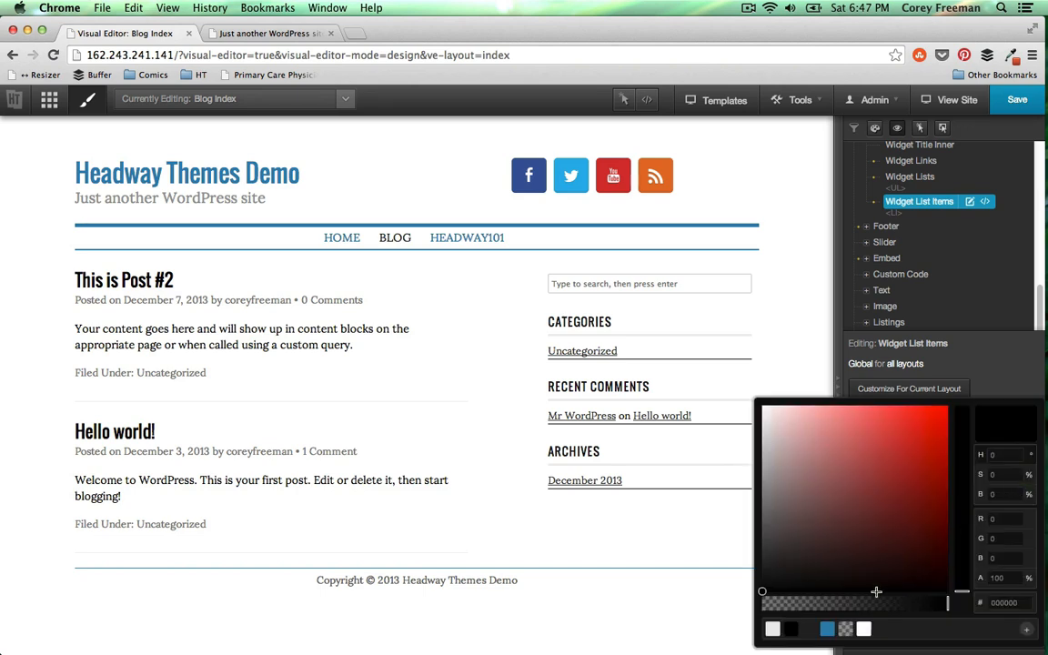
click(864, 628)
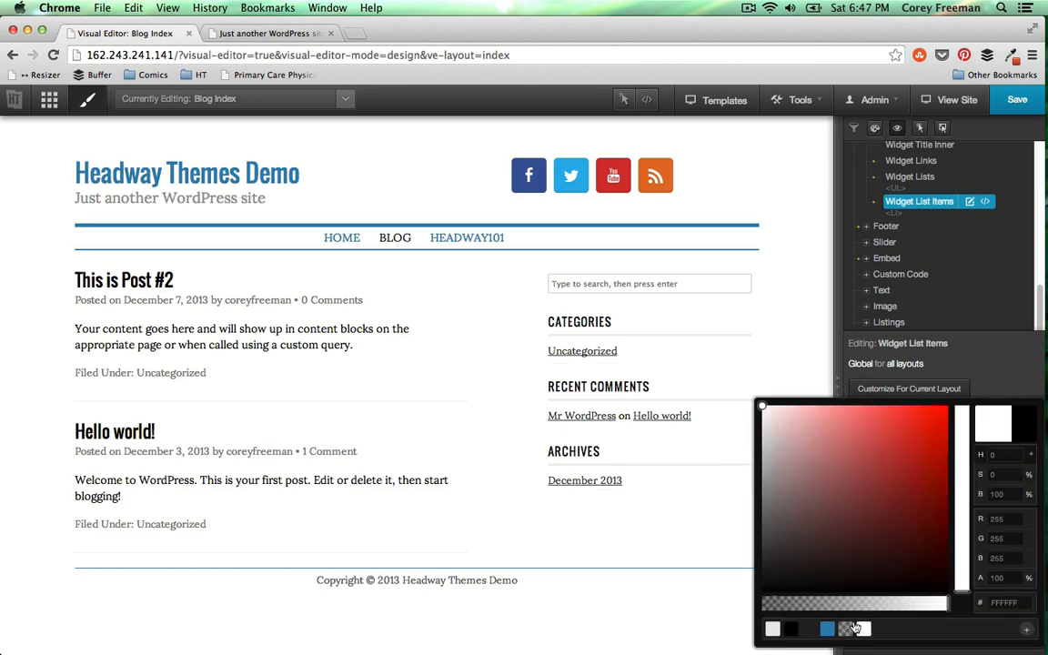
click(718, 538)
click(1018, 546)
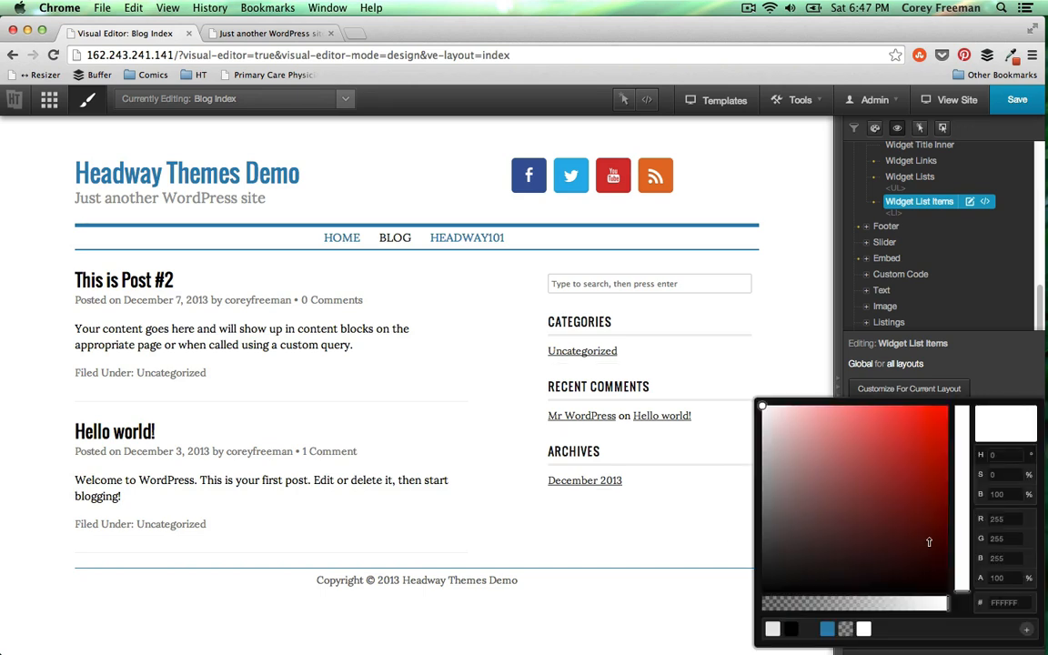
click(772, 630)
click(698, 537)
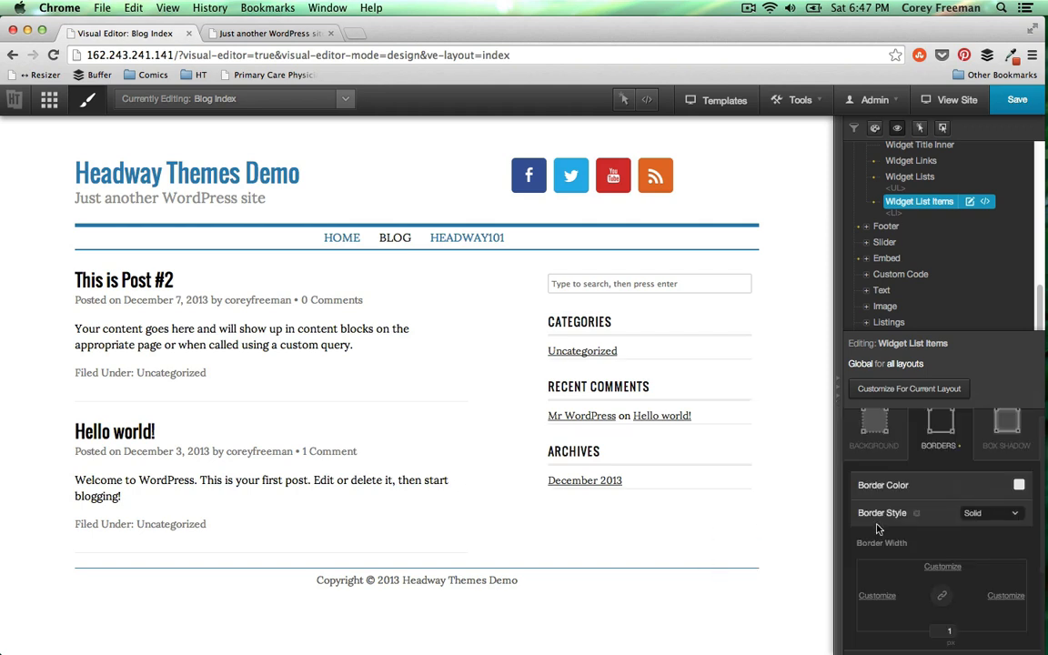
Customize the Widget List Items padding on all sides, setting 5 px above and below
click(933, 456)
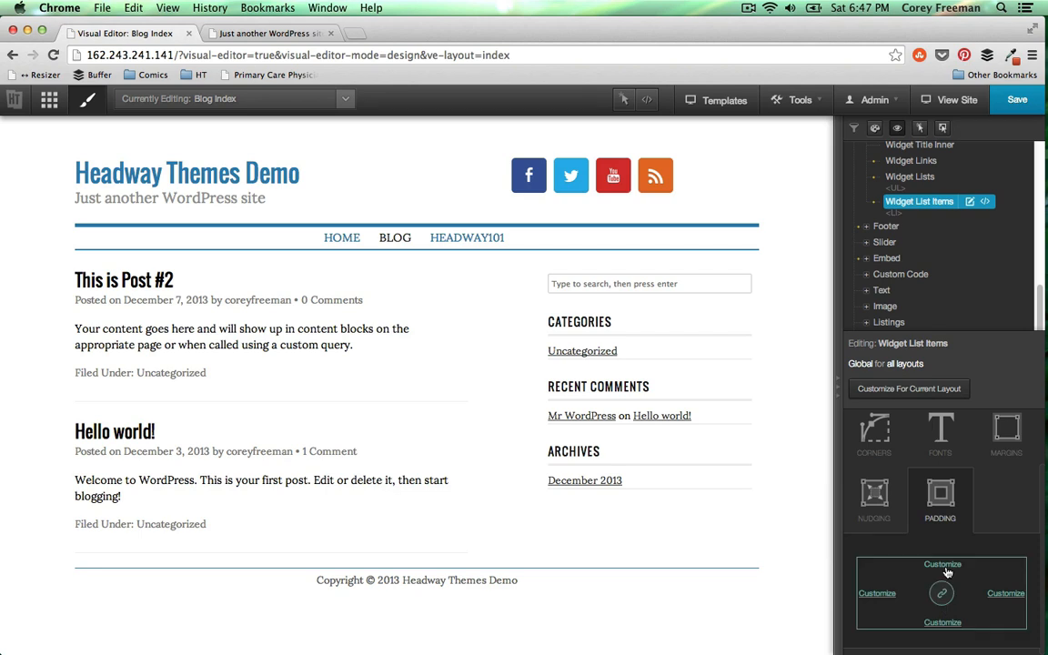
click(941, 594)
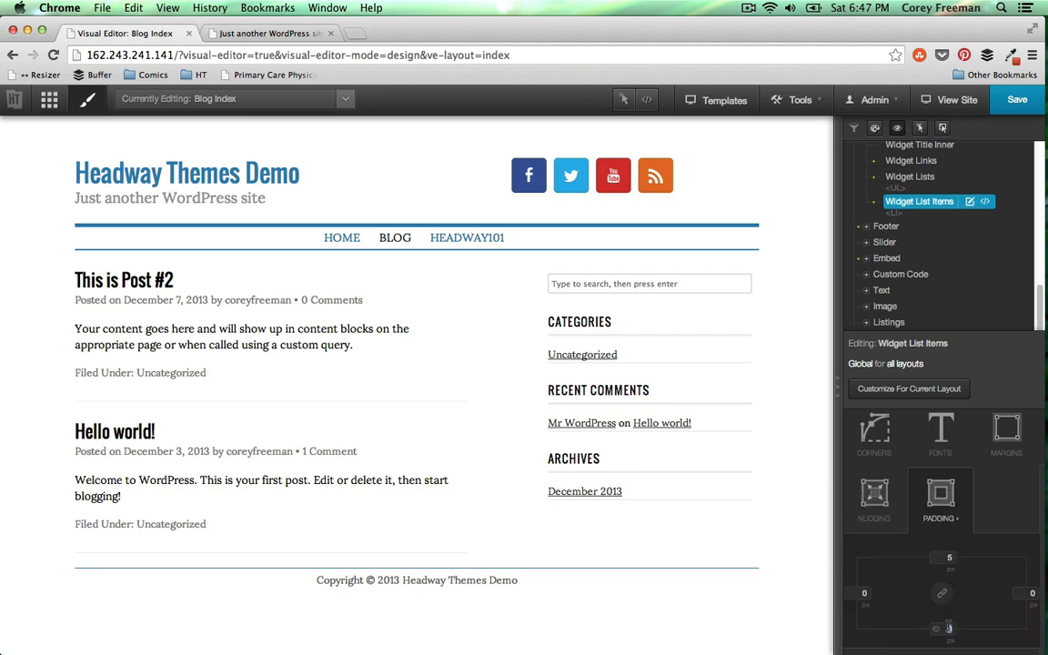
text(5)
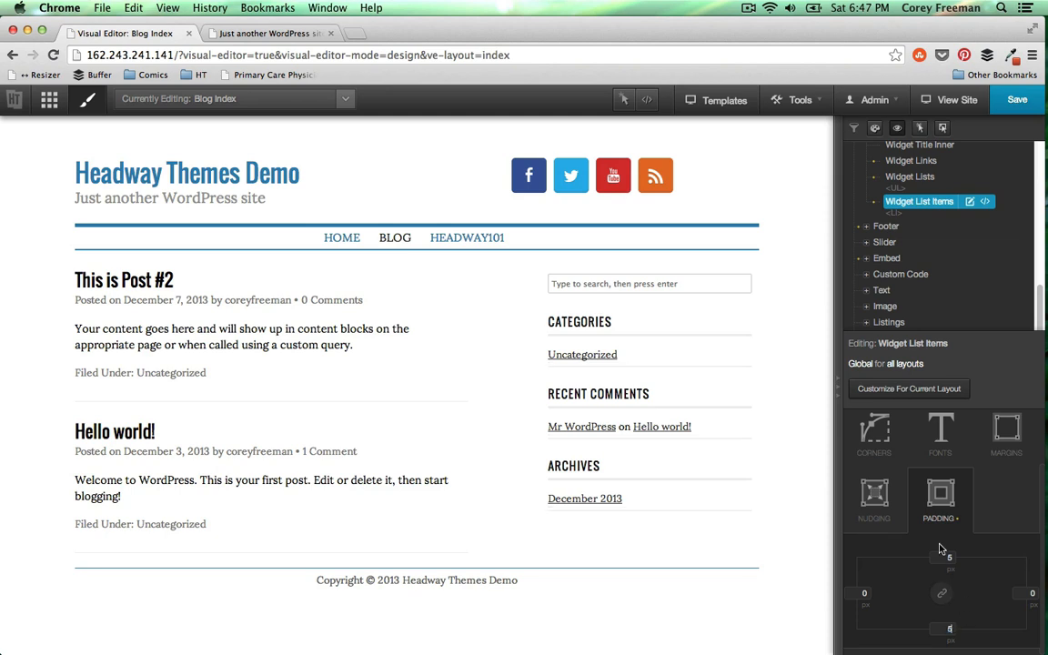
Set the bottom margin of the Widget Title element to 0 px
scroll(914, 169, up, 2)
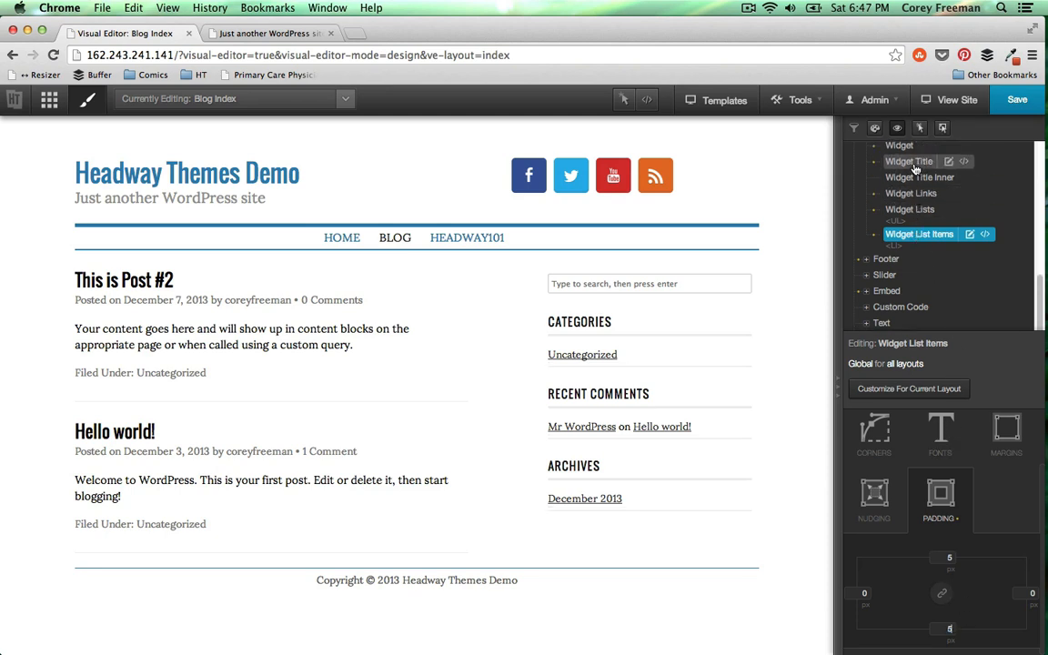
click(915, 165)
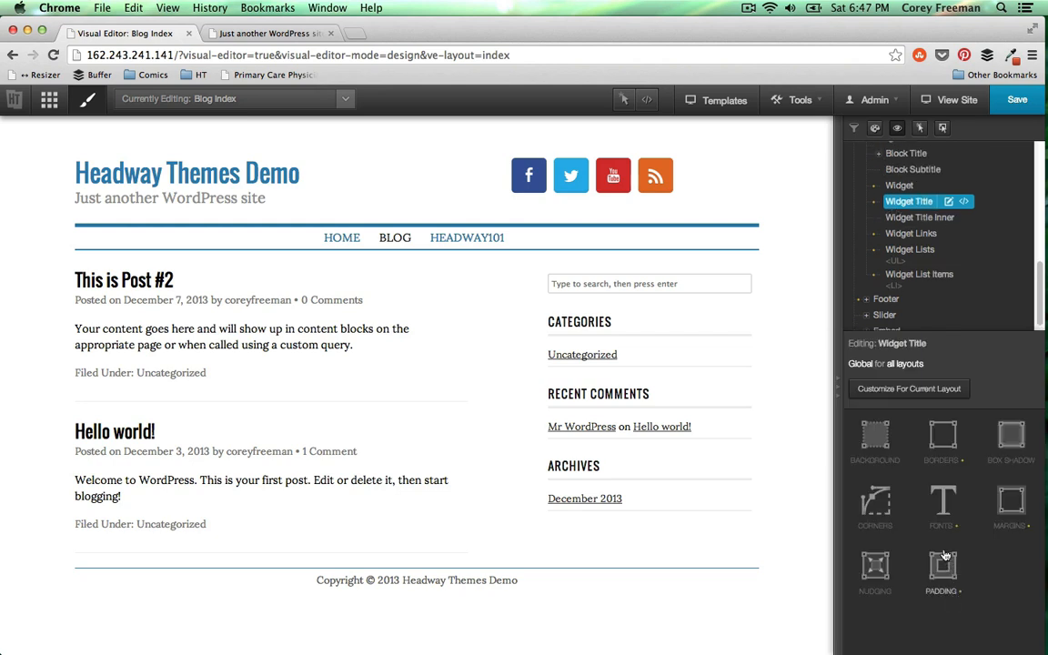
click(1007, 500)
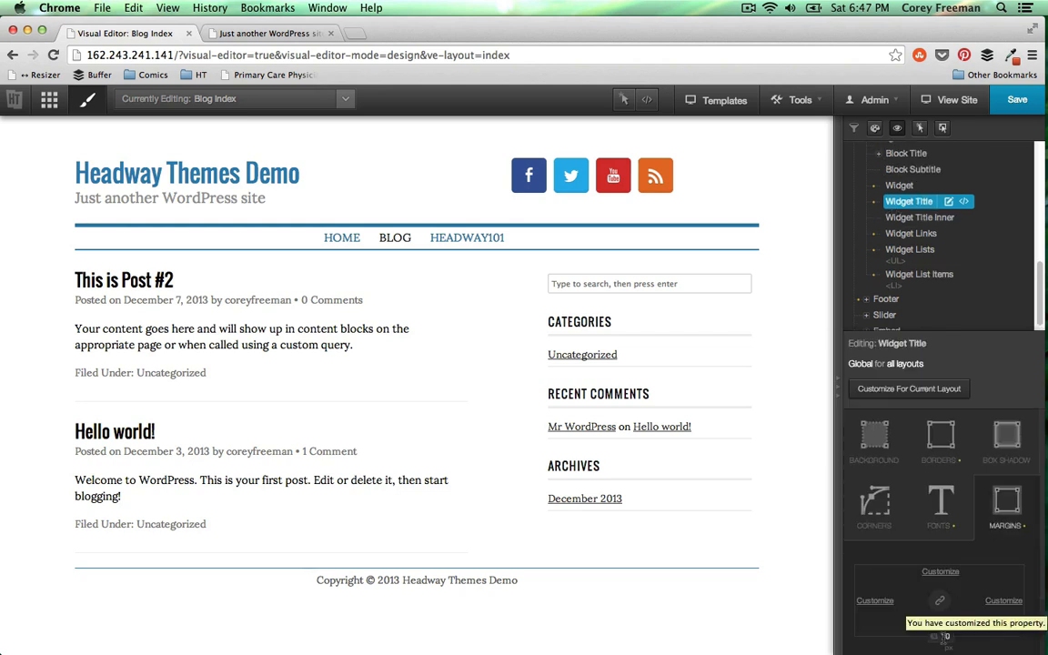
click(947, 636)
text(5)
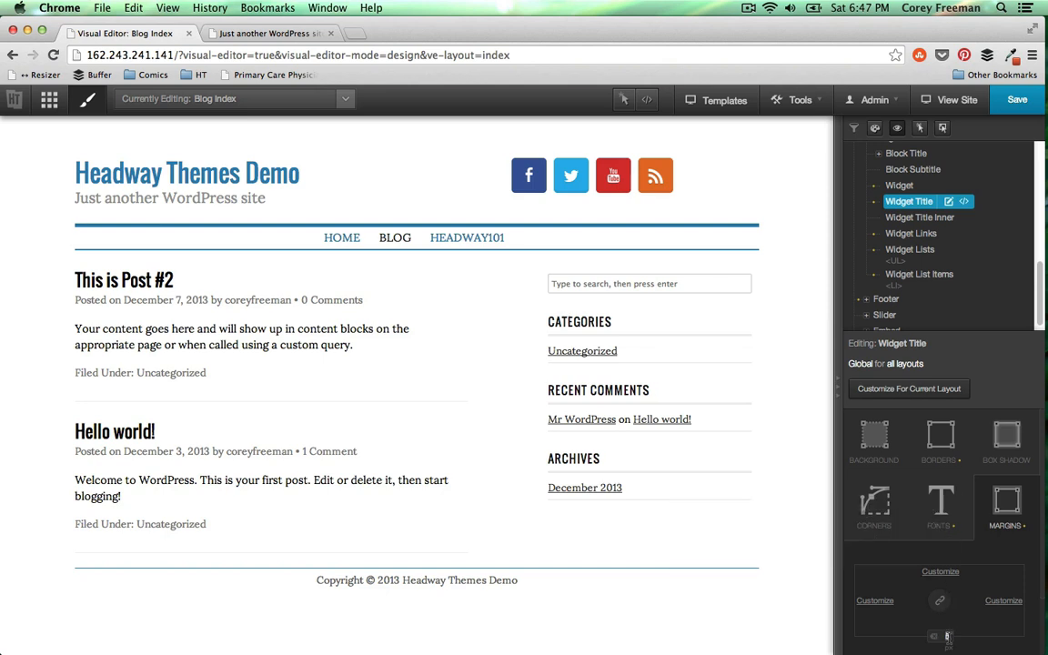
text(0)
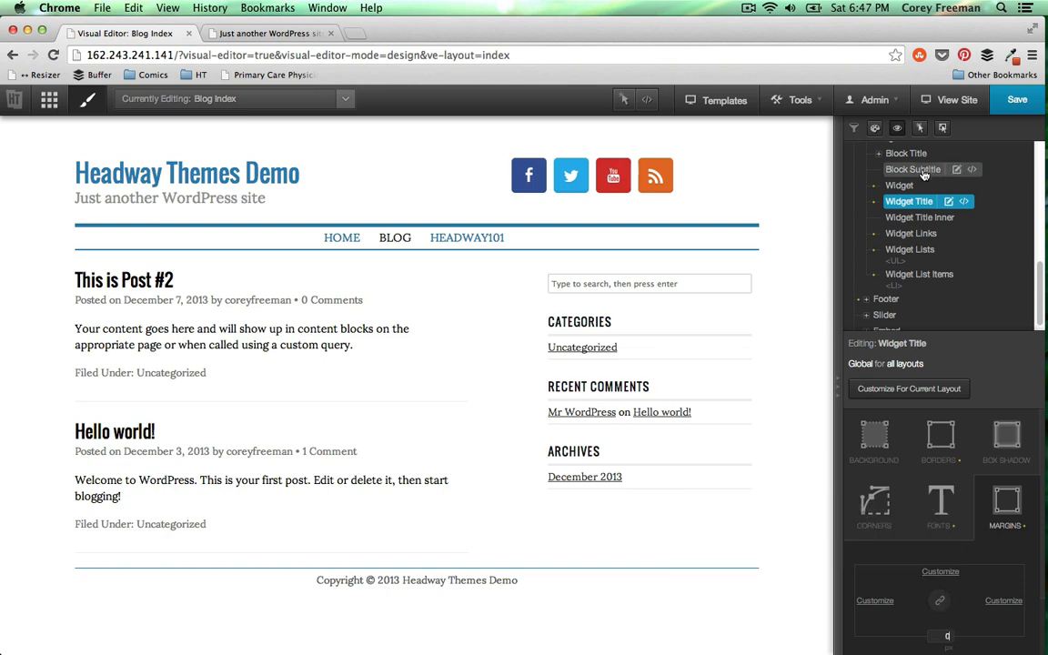
Set the Widget element's top margin to 0 px and its bottom margin to 15 px
click(899, 186)
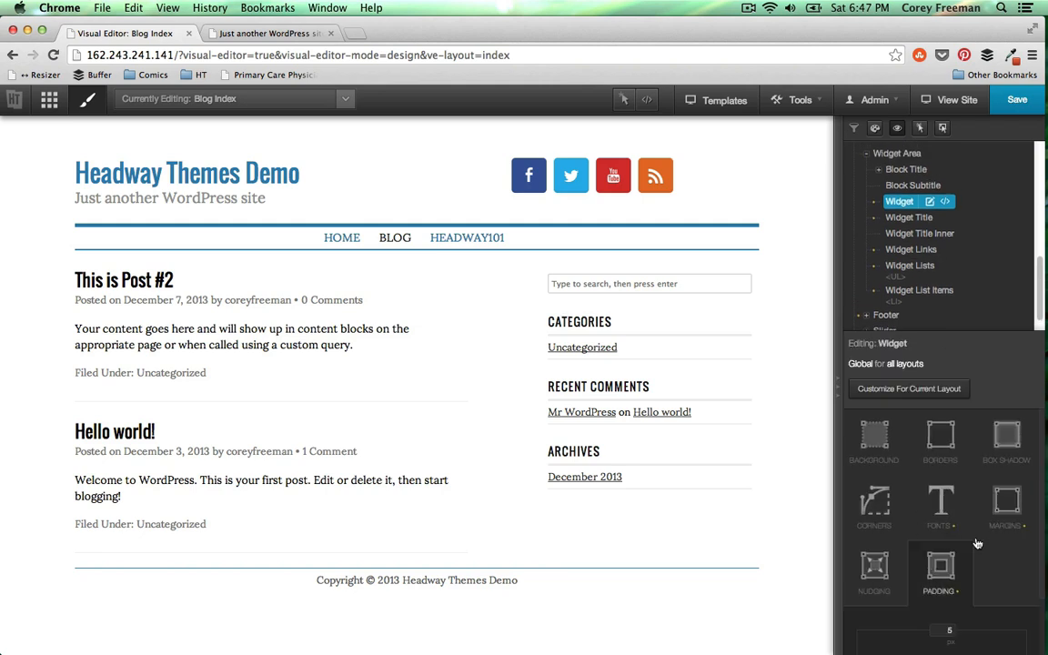
click(1001, 532)
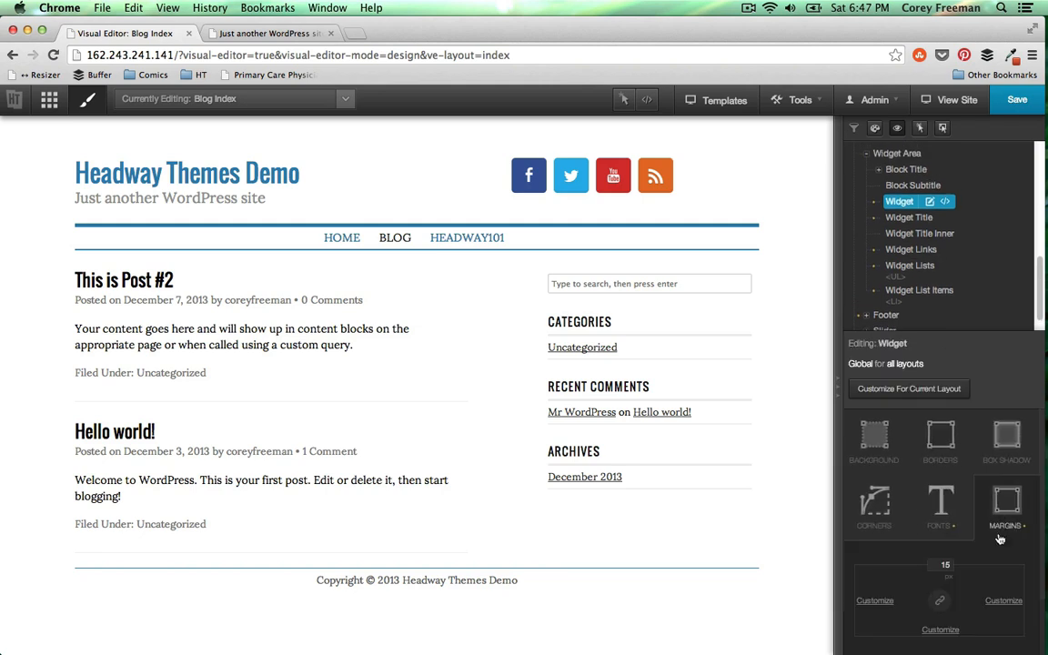
double_click(949, 566)
text(0)
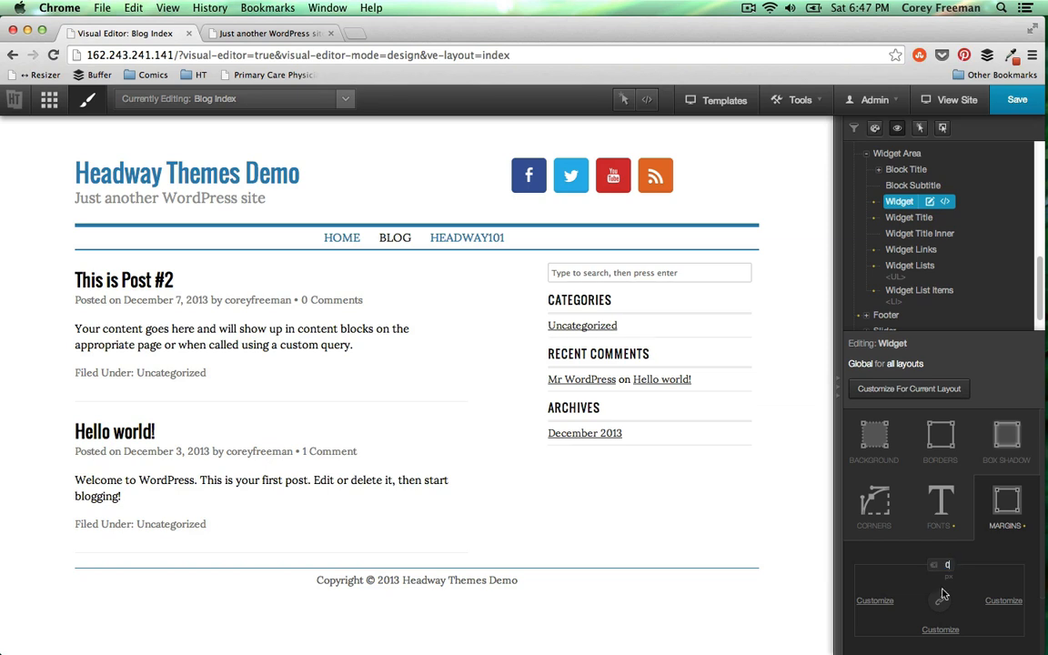
click(943, 629)
text(15)
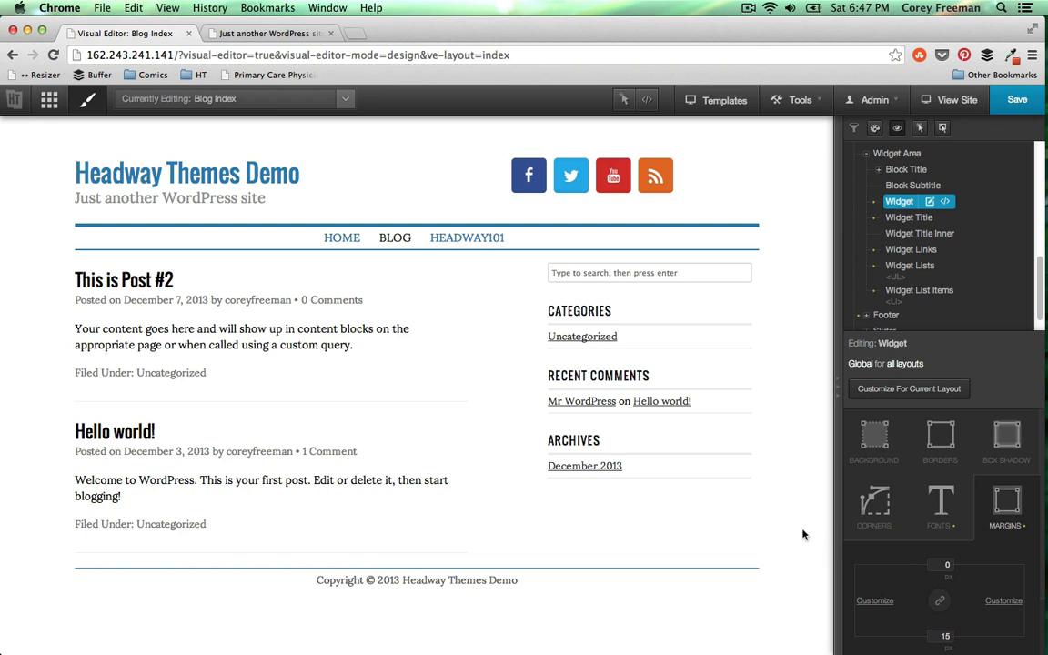
Set the Widget Links font color to the saved blue swatch
scroll(907, 237, down, 1)
click(906, 234)
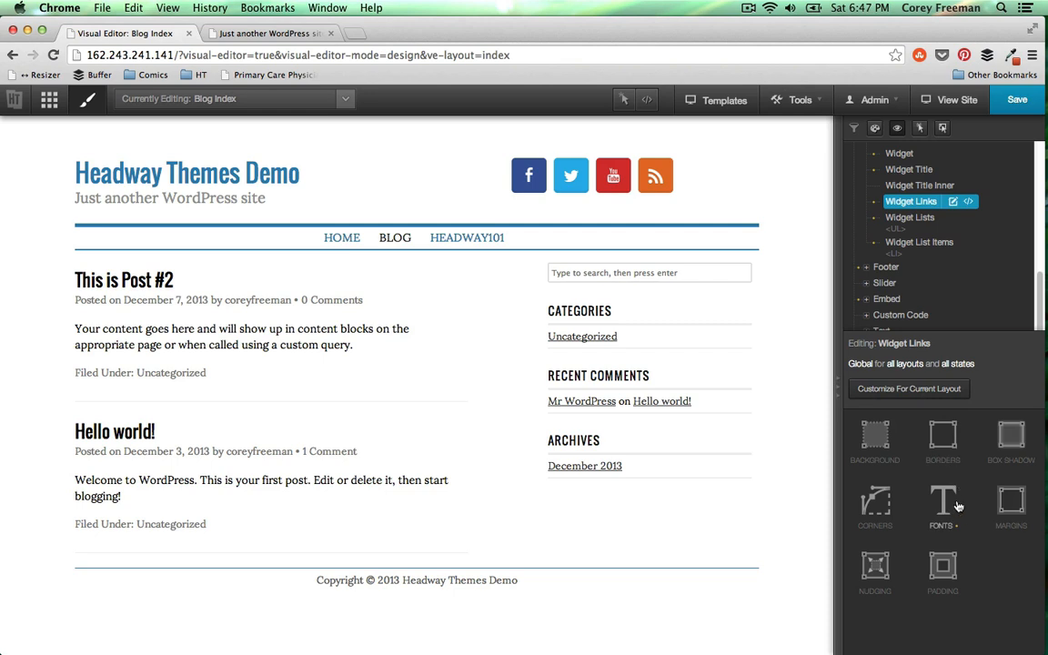
click(955, 506)
click(1020, 610)
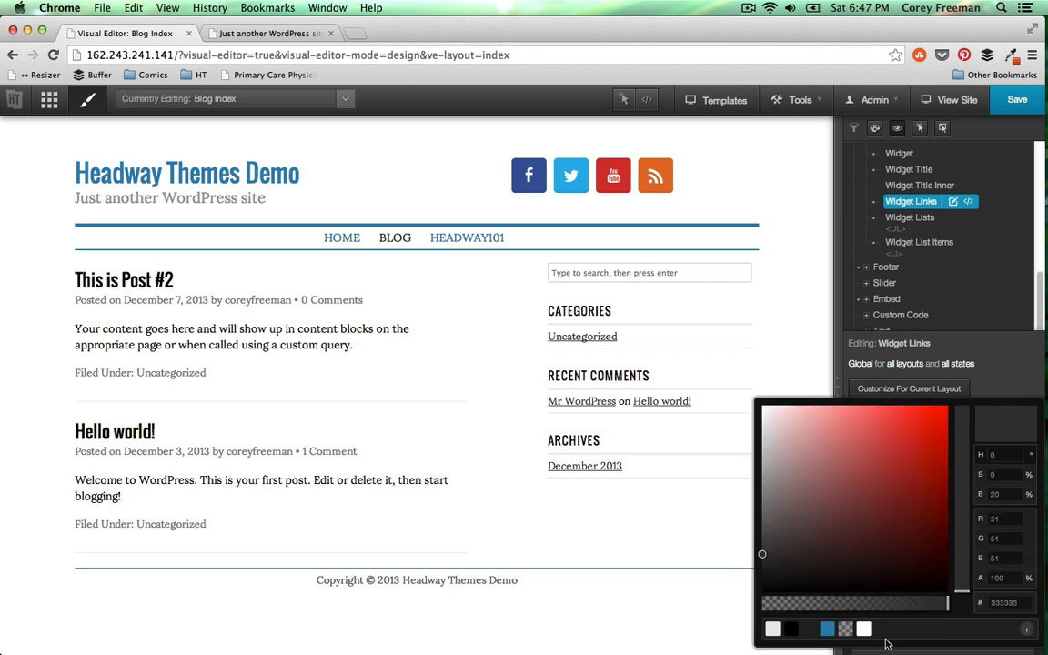
click(835, 629)
click(699, 548)
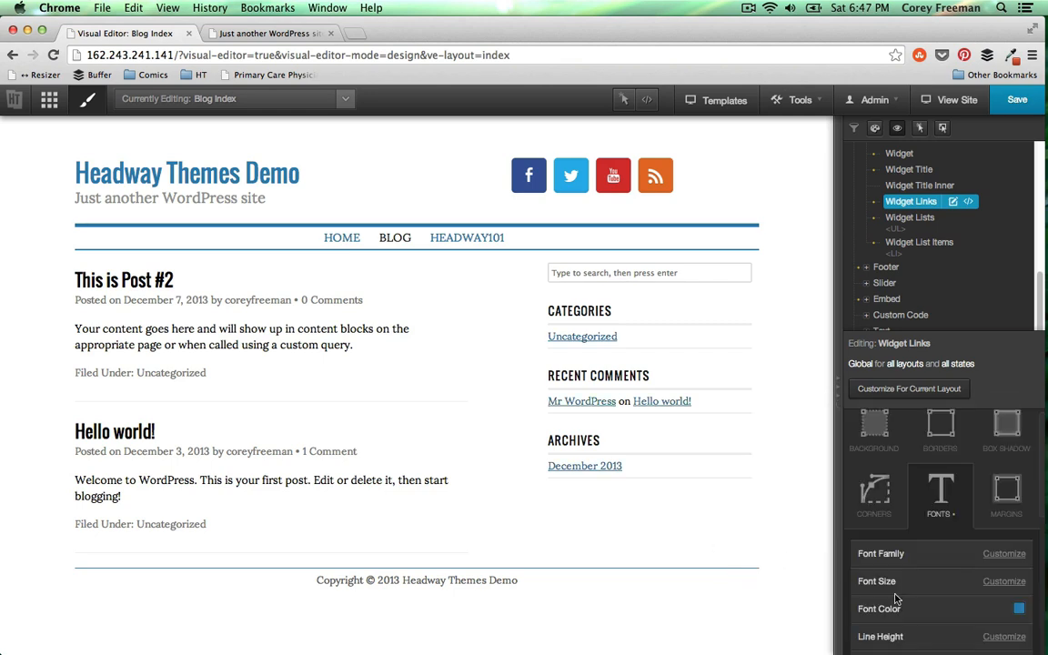
Save the design with the element editor collapsed, check the live blog page, and restore the editor
click(837, 619)
click(1017, 99)
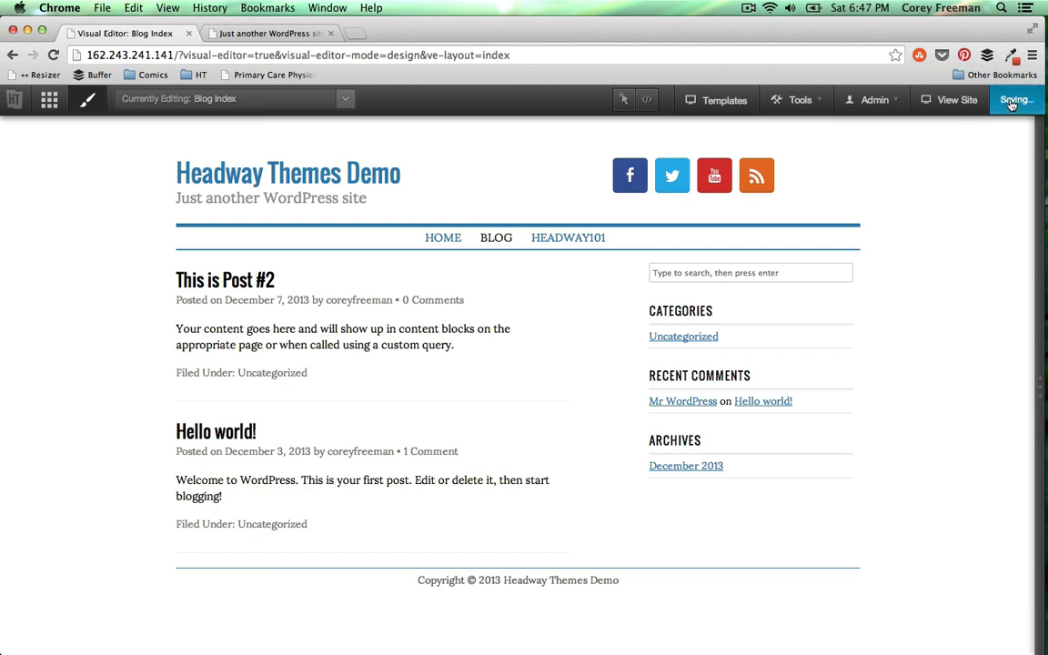
click(251, 34)
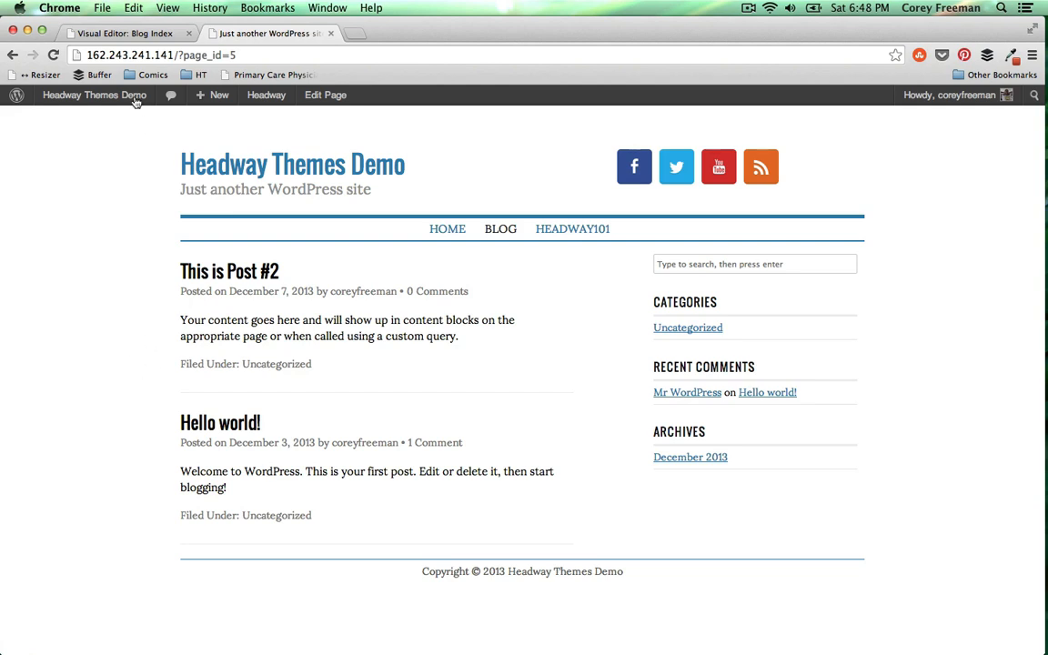
click(123, 33)
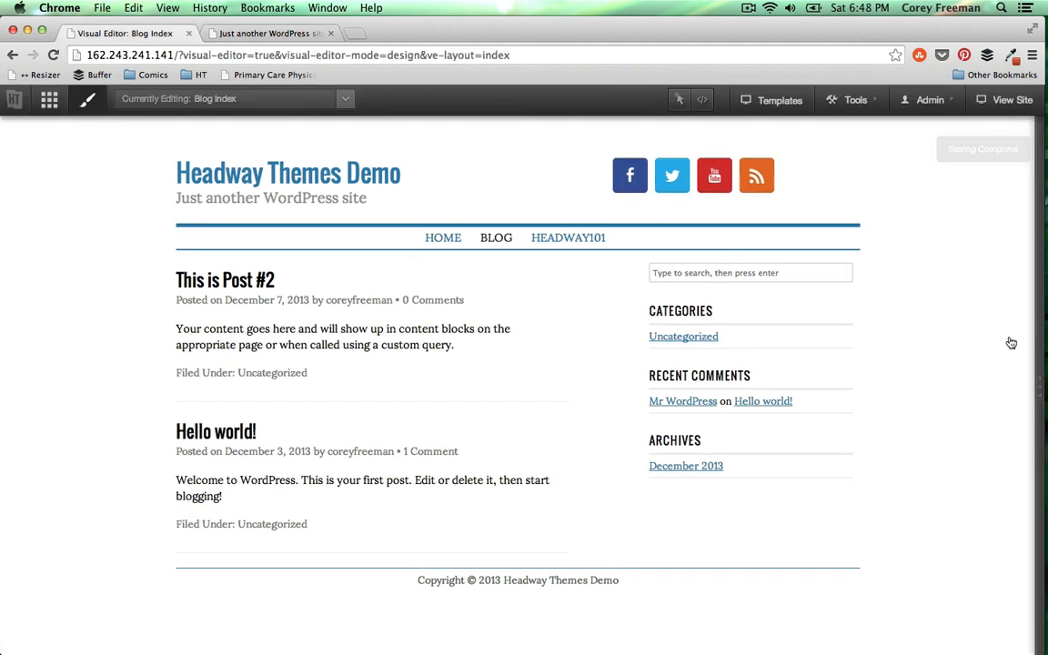
click(1037, 365)
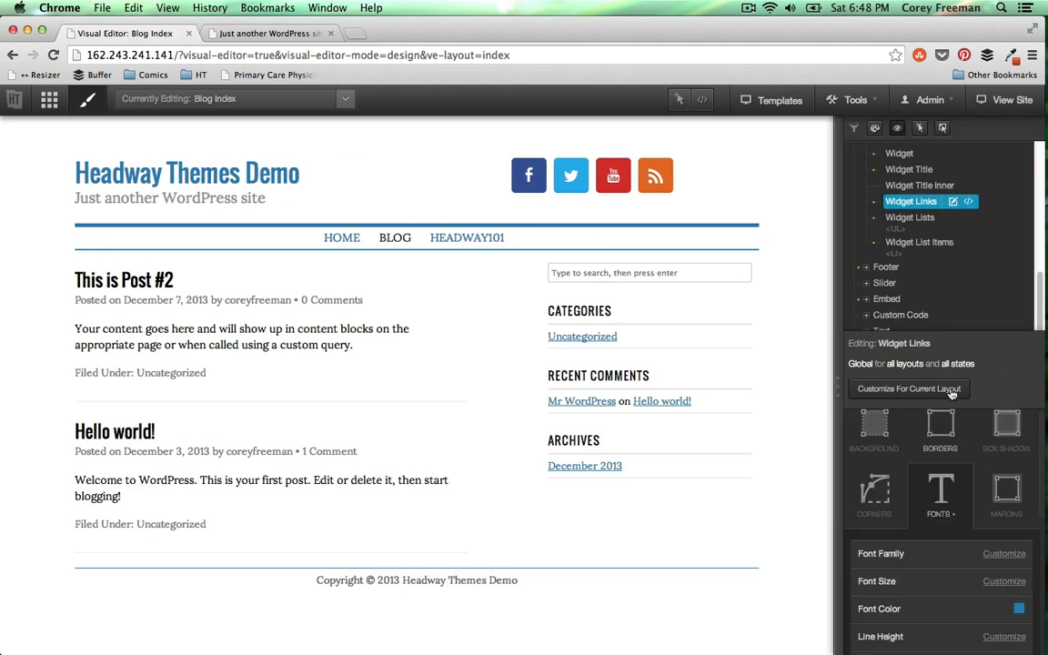
Set the letter spacing of the Widget Title element to 0 and save the design
click(910, 169)
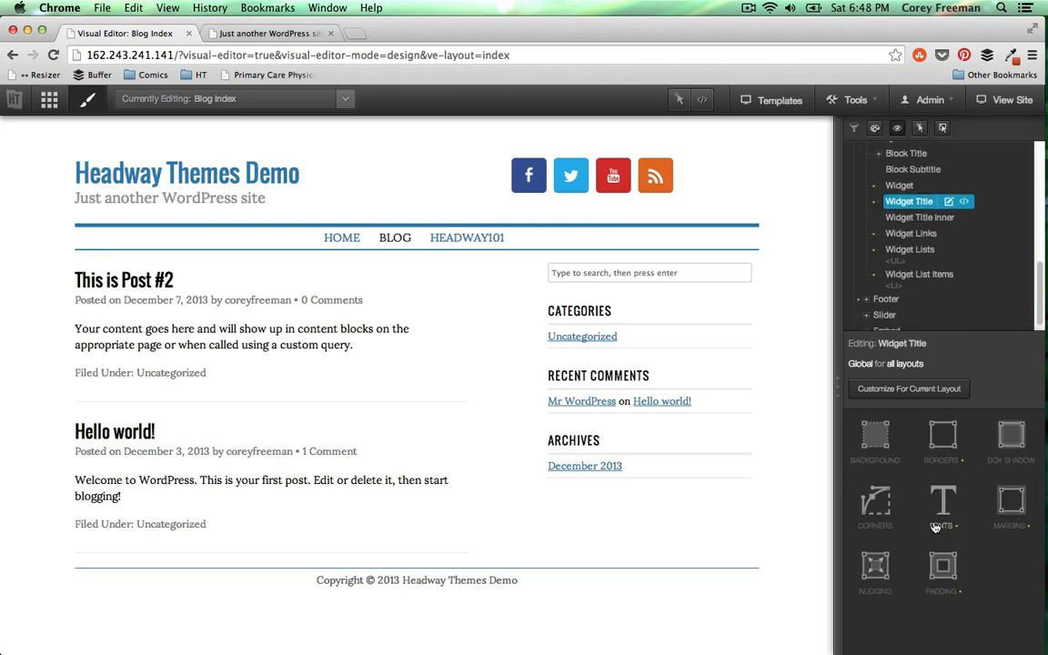
click(939, 501)
scroll(937, 514, down, 2)
scroll(937, 514, up, 1)
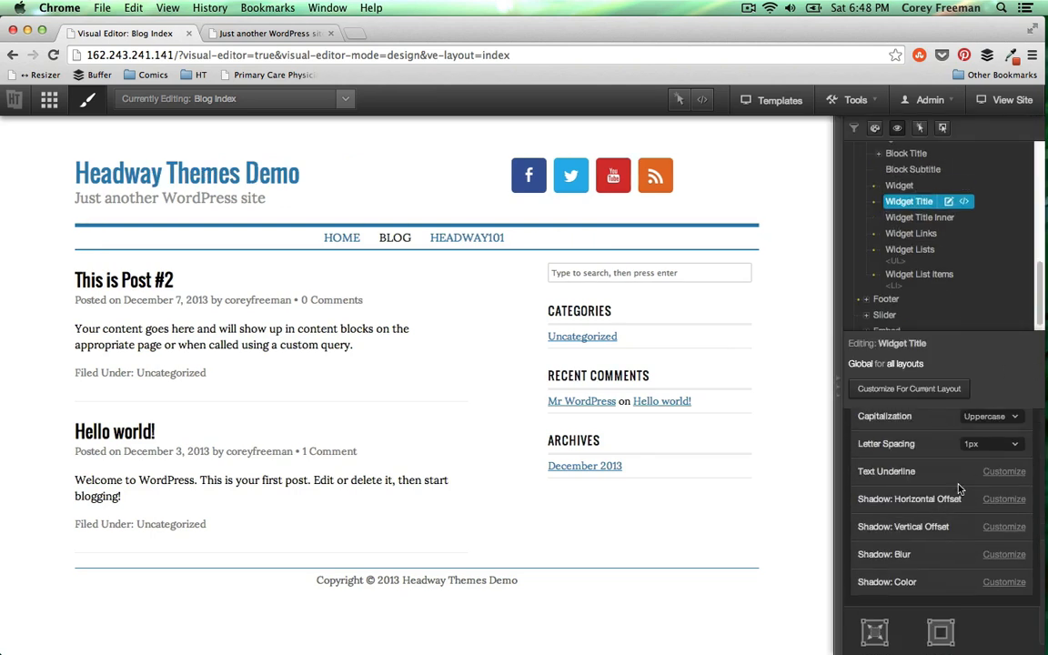
click(974, 444)
click(978, 429)
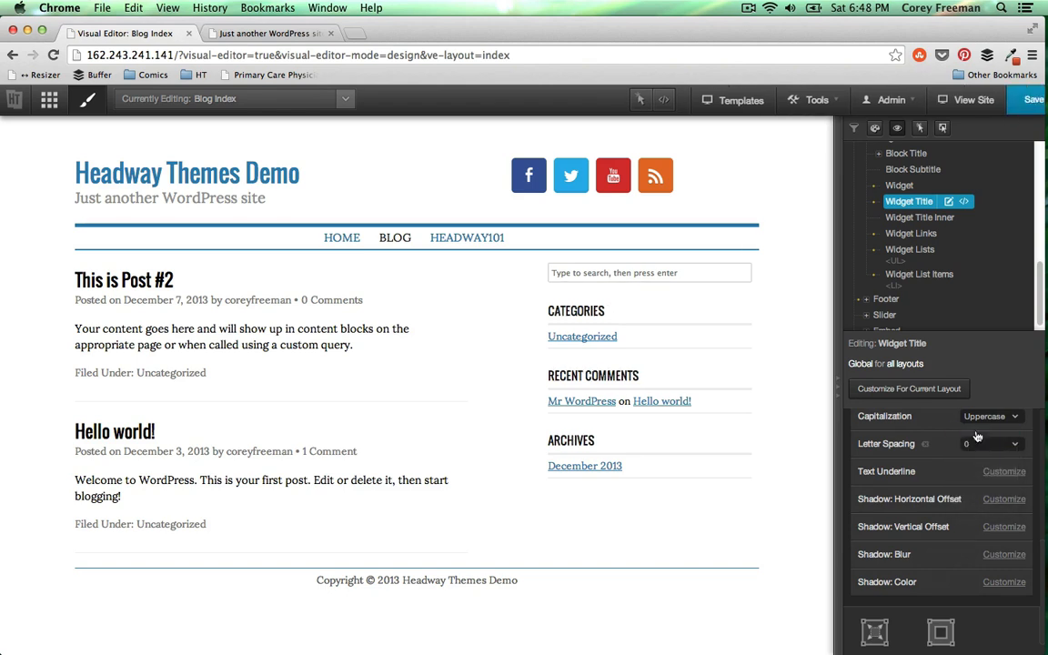
click(1017, 100)
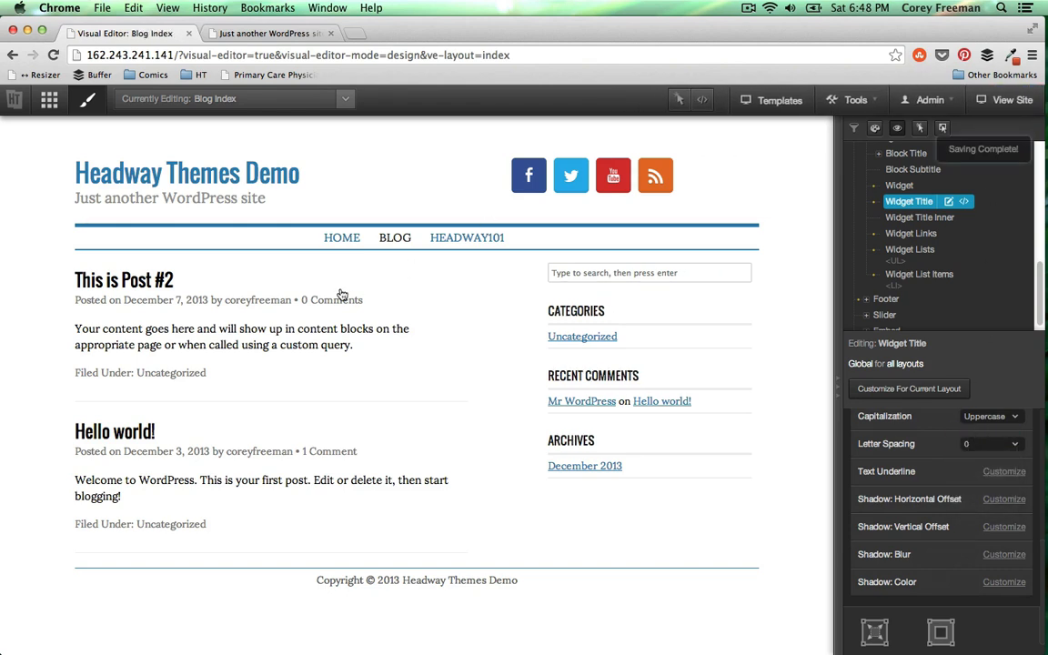
Reload the live blog page to check the sidebar styling, and look over the site's home page
click(228, 34)
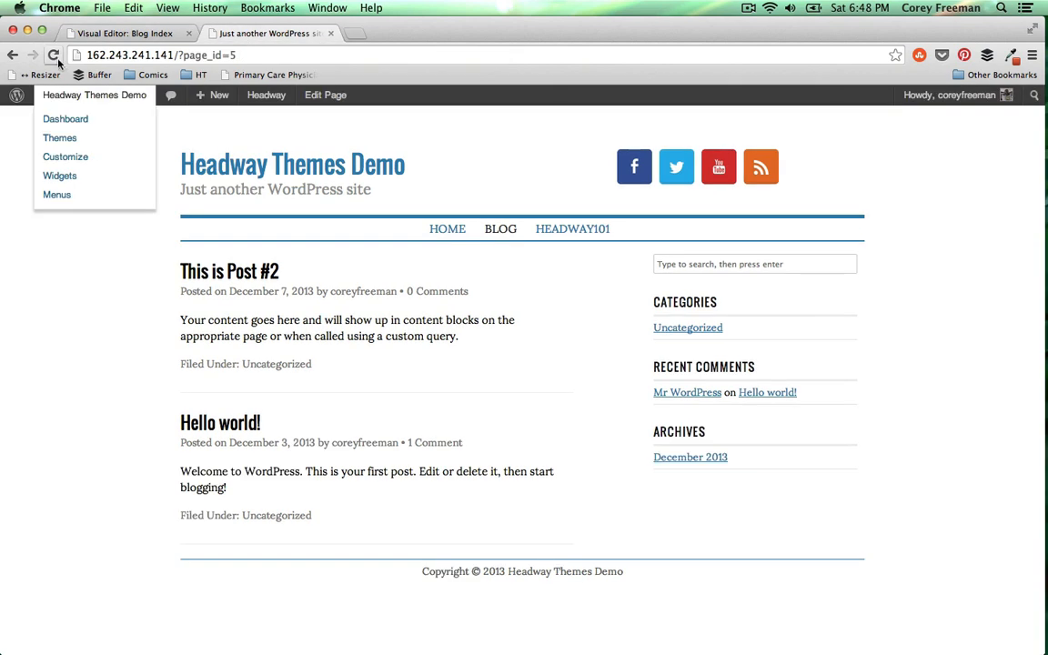
click(53, 54)
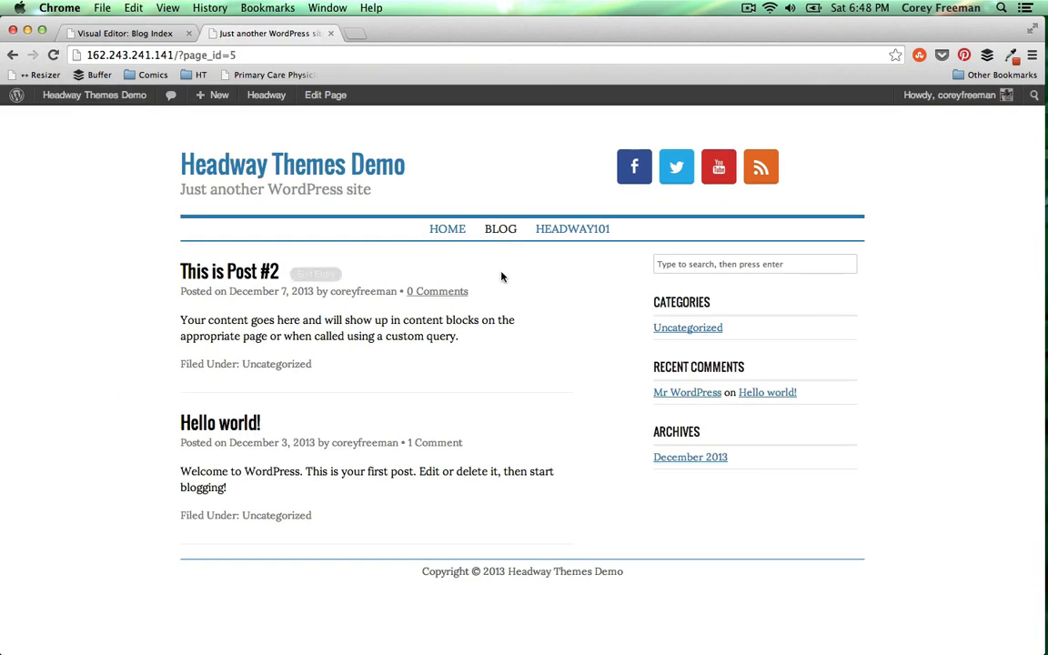
click(228, 164)
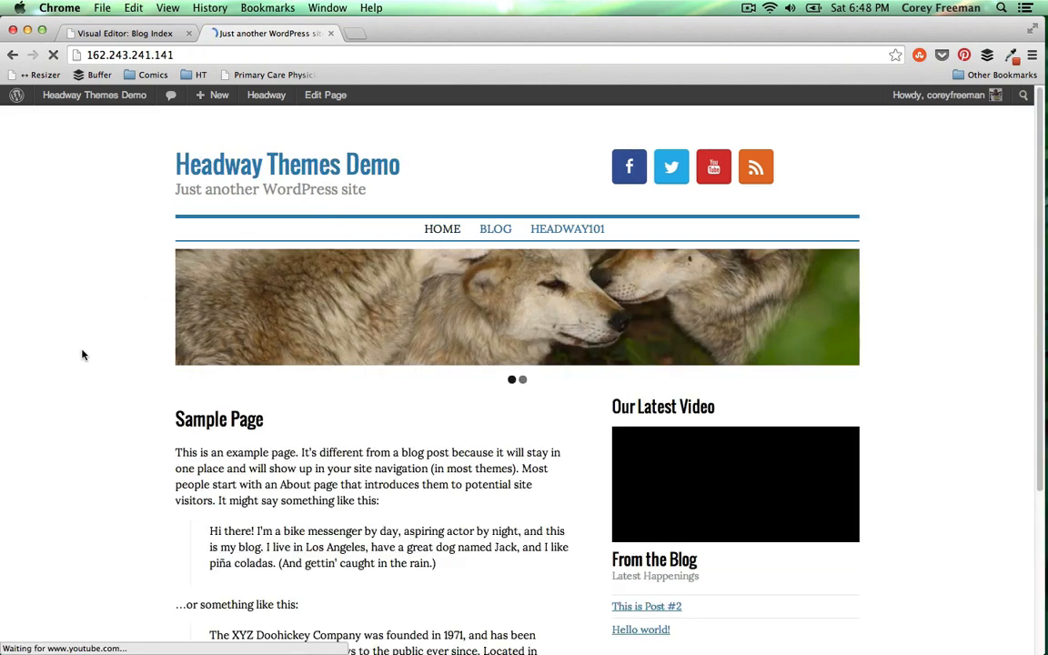
scroll(82, 355, down, 5)
scroll(82, 355, up, 5)
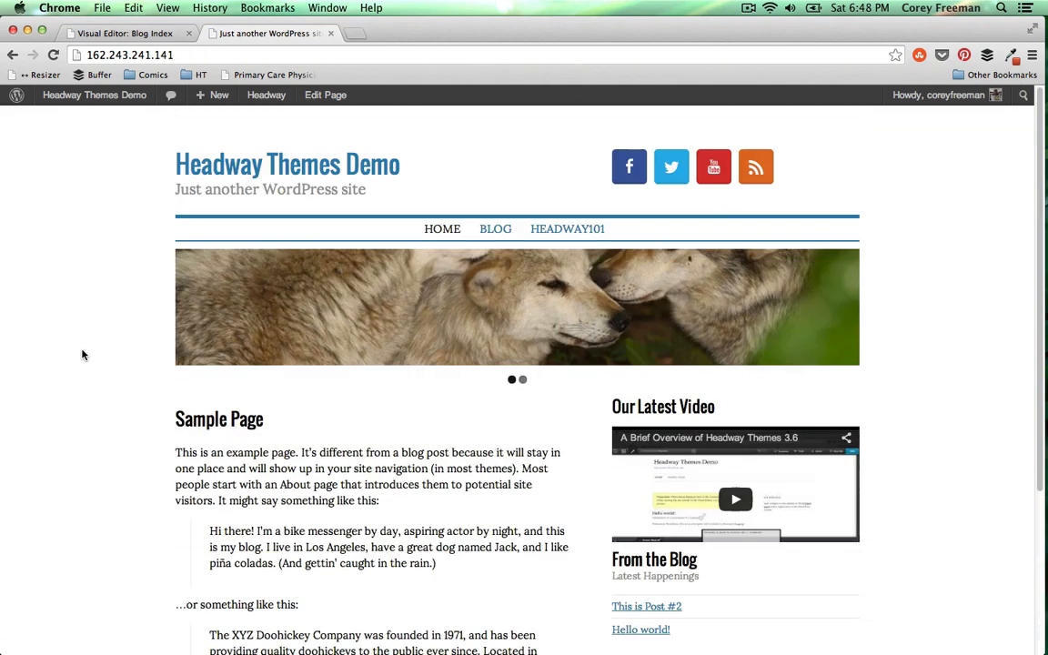
click(748, 8)
key(Escape)
Return to the visual editor, select the Body element with the inspector, and open its background settings
click(78, 34)
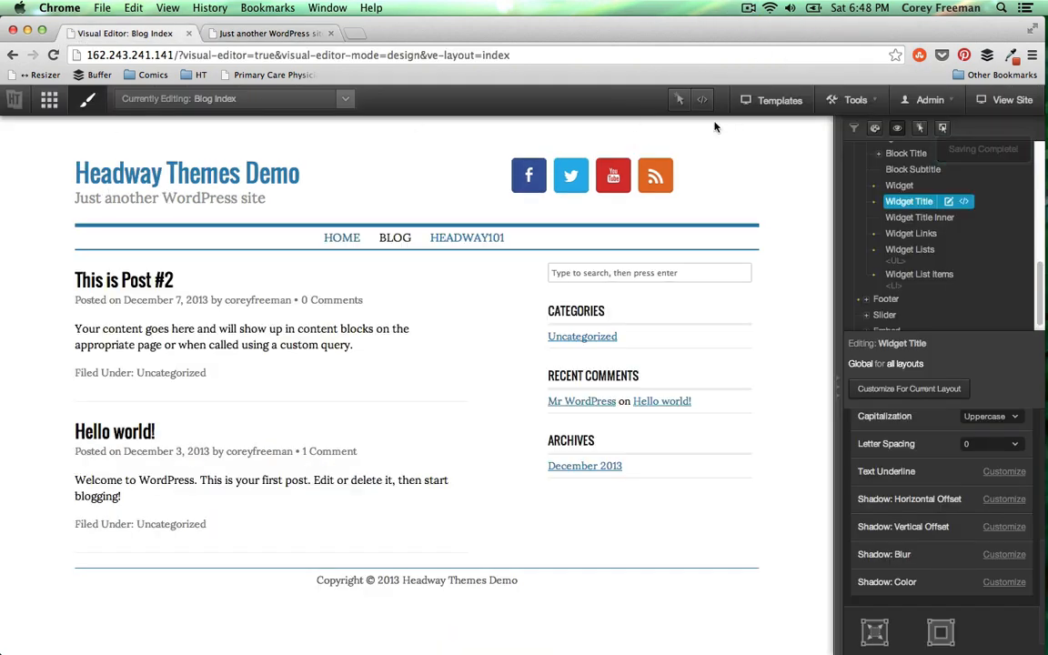
click(678, 101)
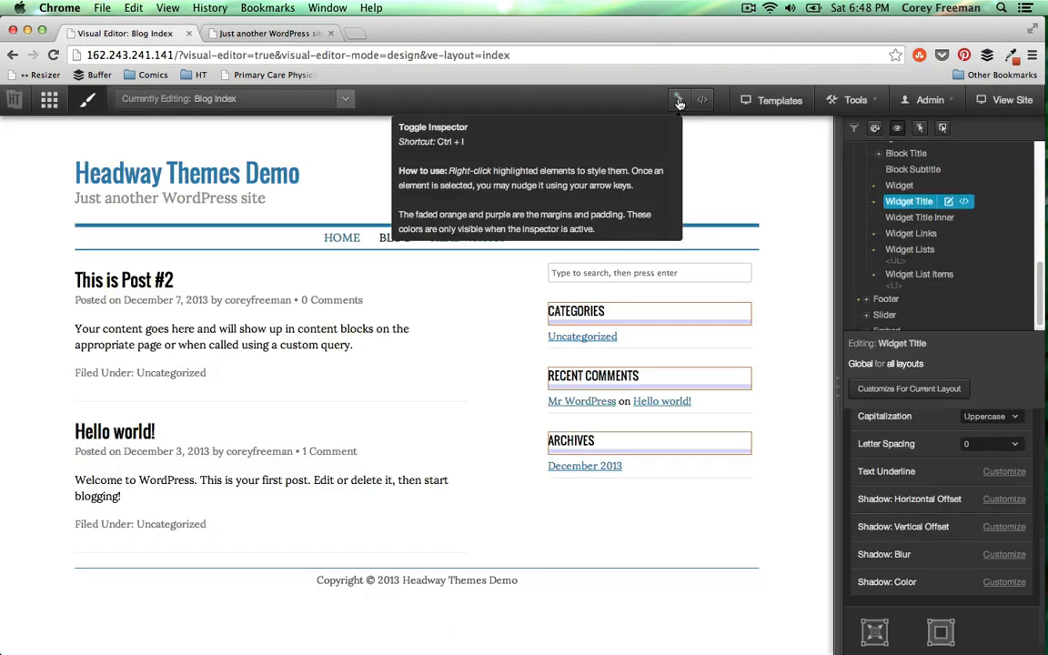
right_click(34, 150)
key(Escape)
right_click(28, 145)
click(56, 171)
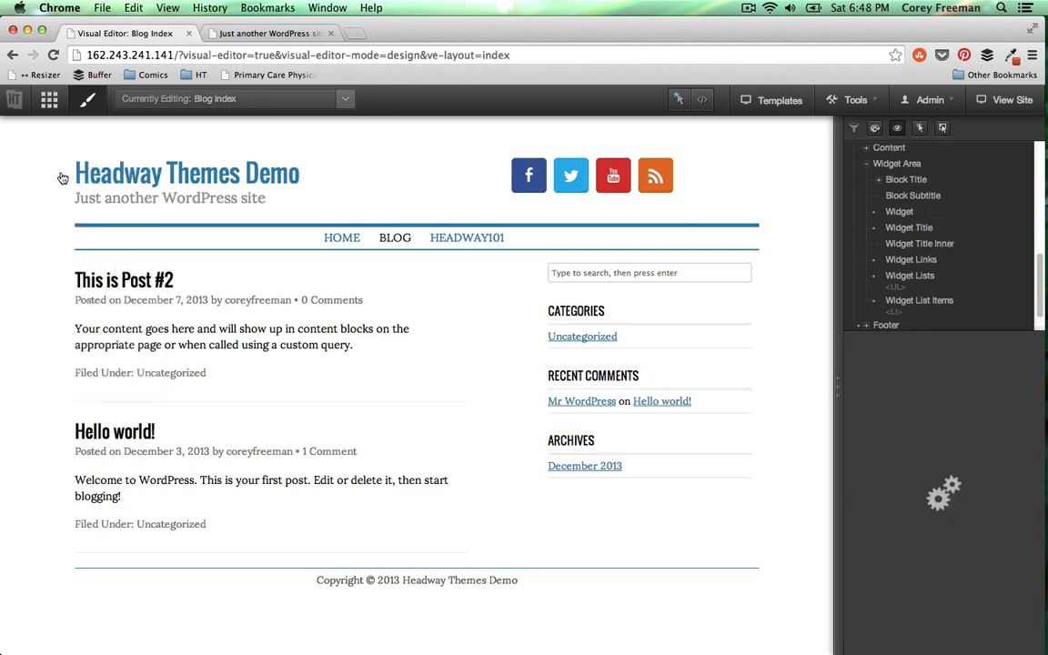
click(896, 462)
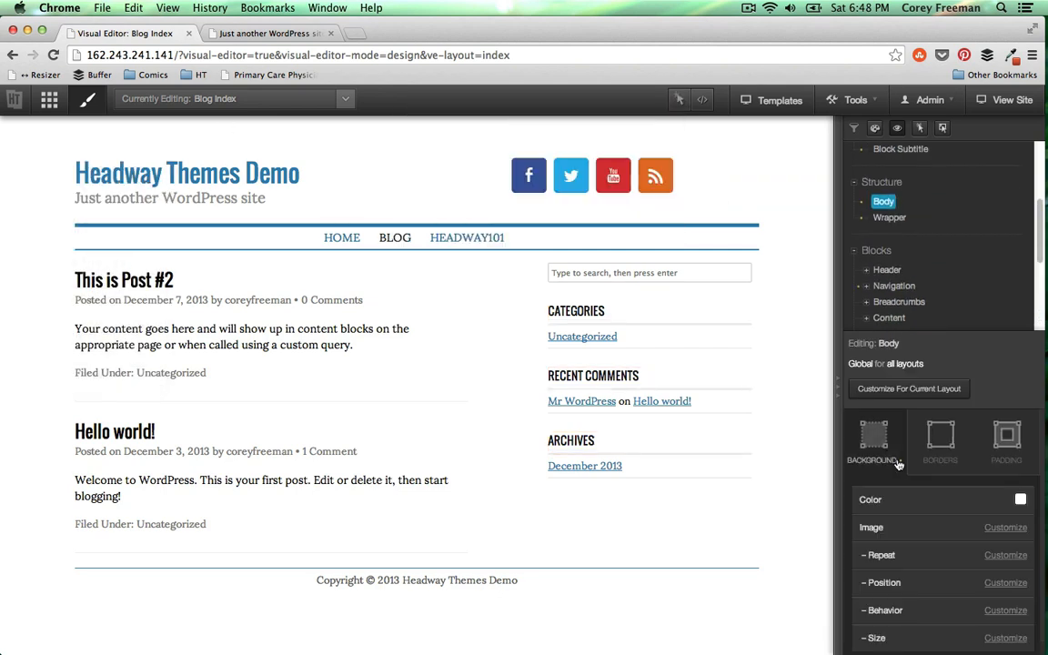
Set the Body background image to Depositphotos_1939854_m.jpg from the media library
click(1006, 527)
click(1005, 526)
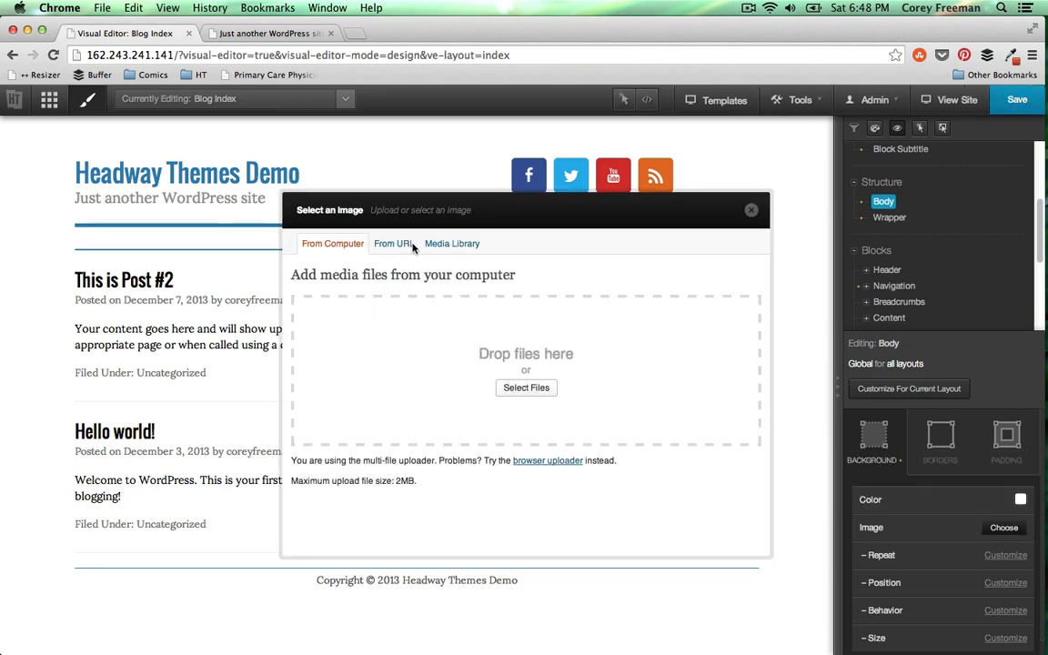
click(448, 245)
click(724, 340)
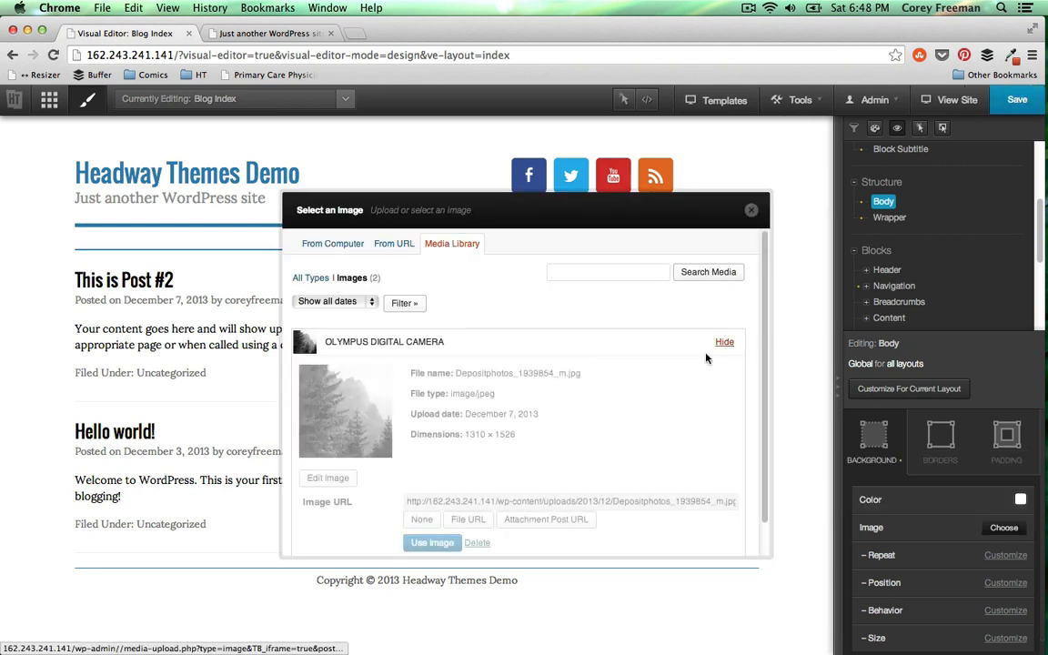
click(431, 531)
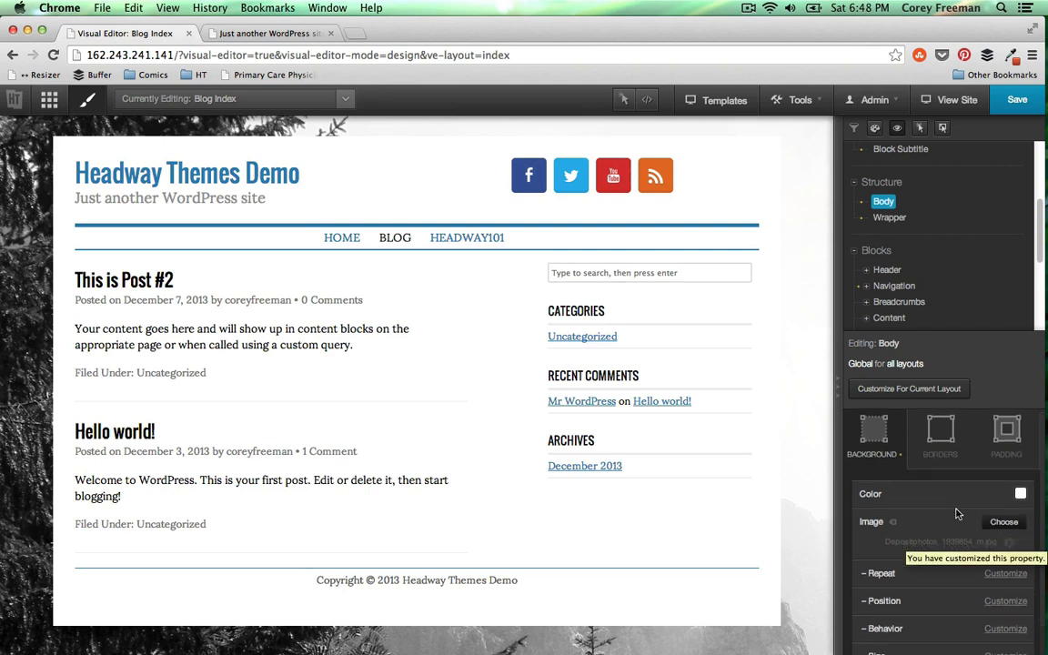
scroll(955, 515, down, 1)
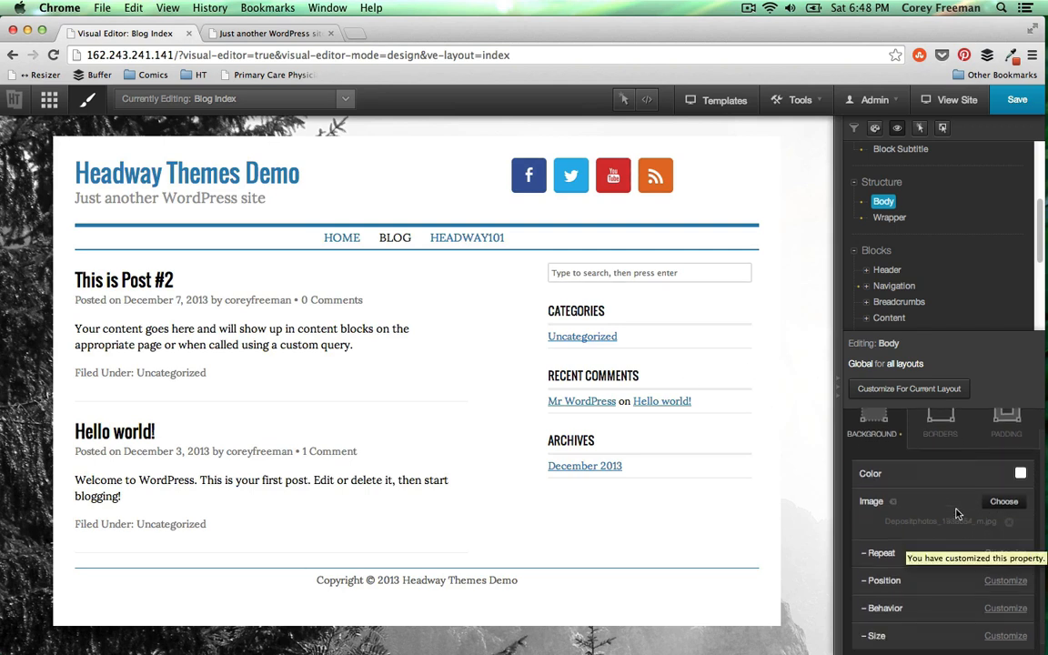
Set the Body background image size to Cover after trying Contain for comparison
click(996, 626)
click(996, 630)
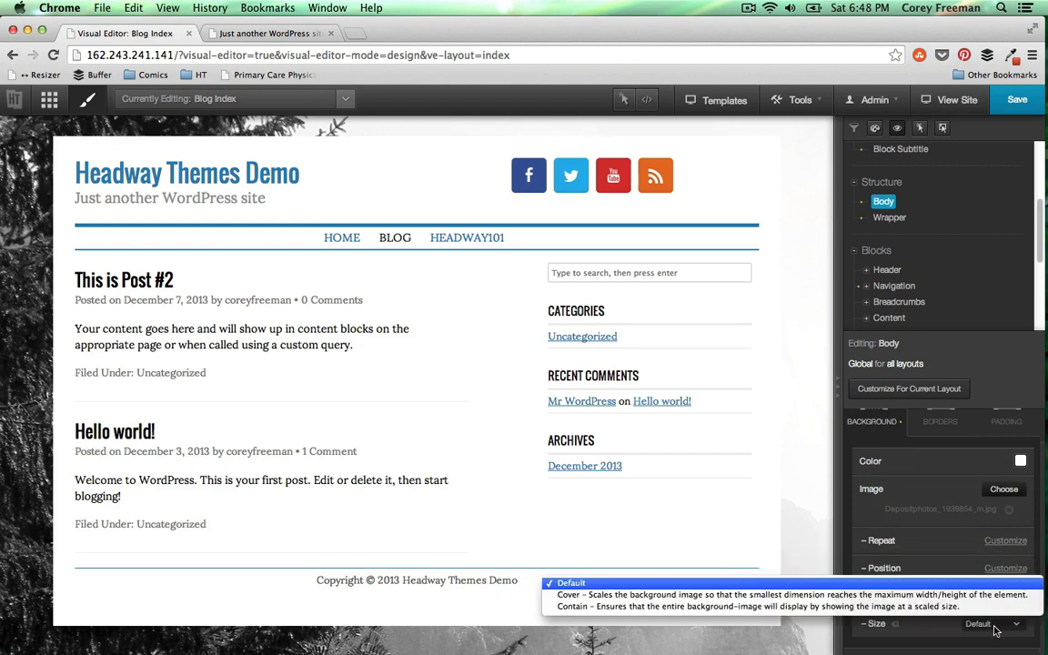
click(957, 597)
click(1013, 633)
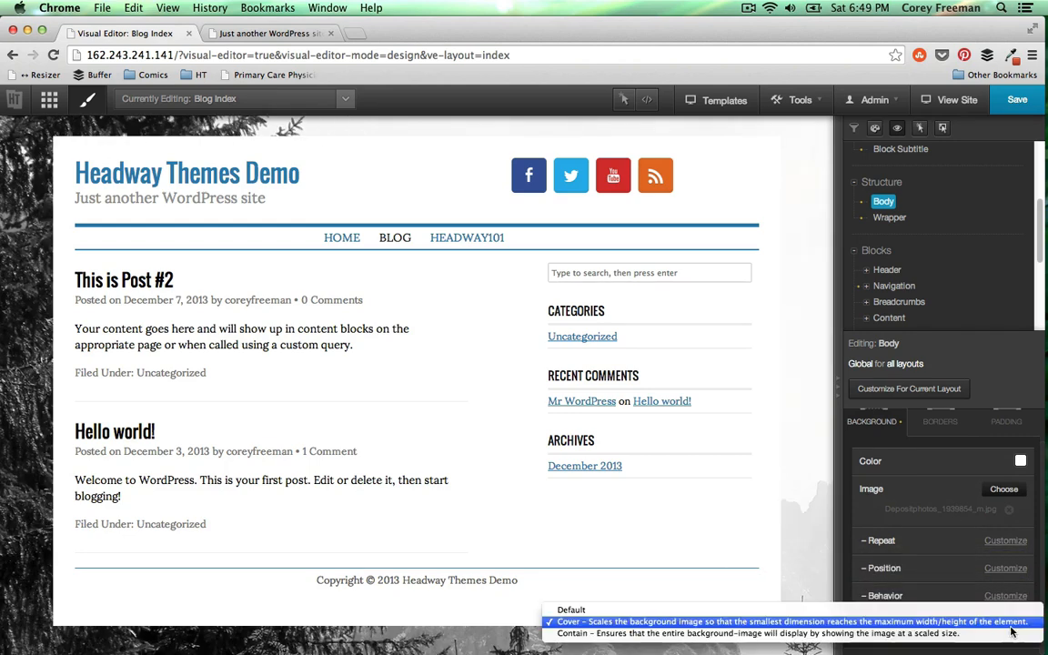
click(997, 634)
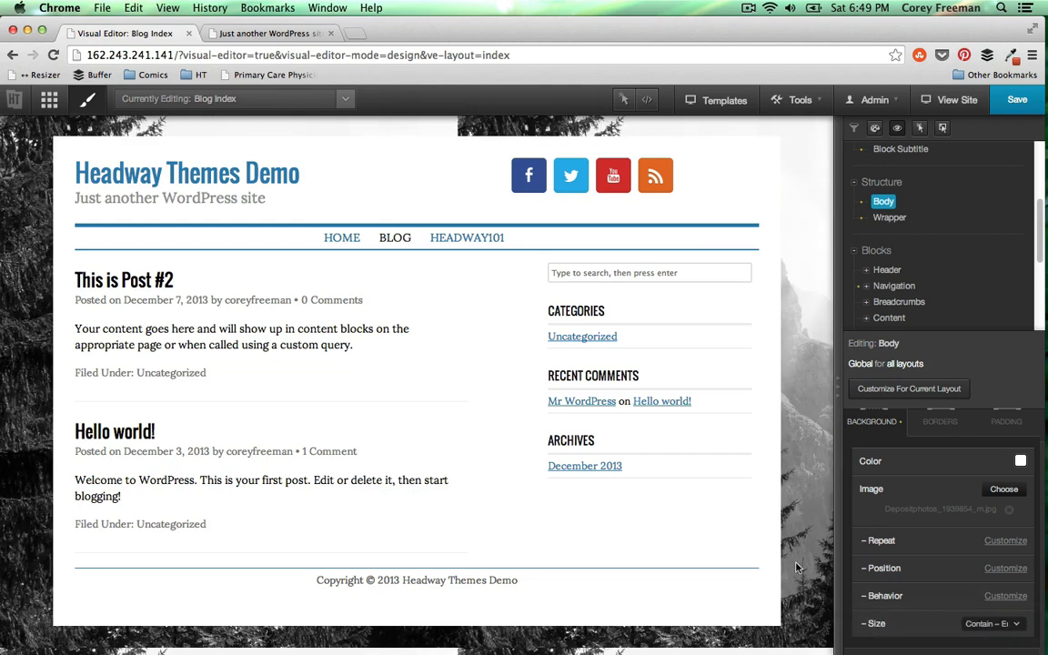
click(993, 623)
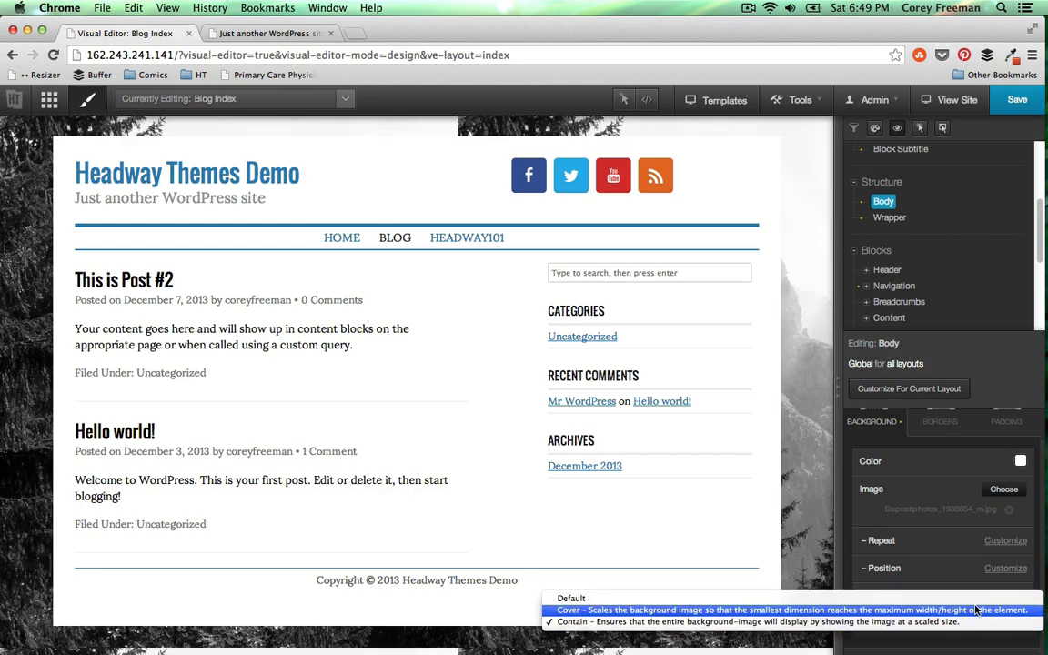
click(976, 611)
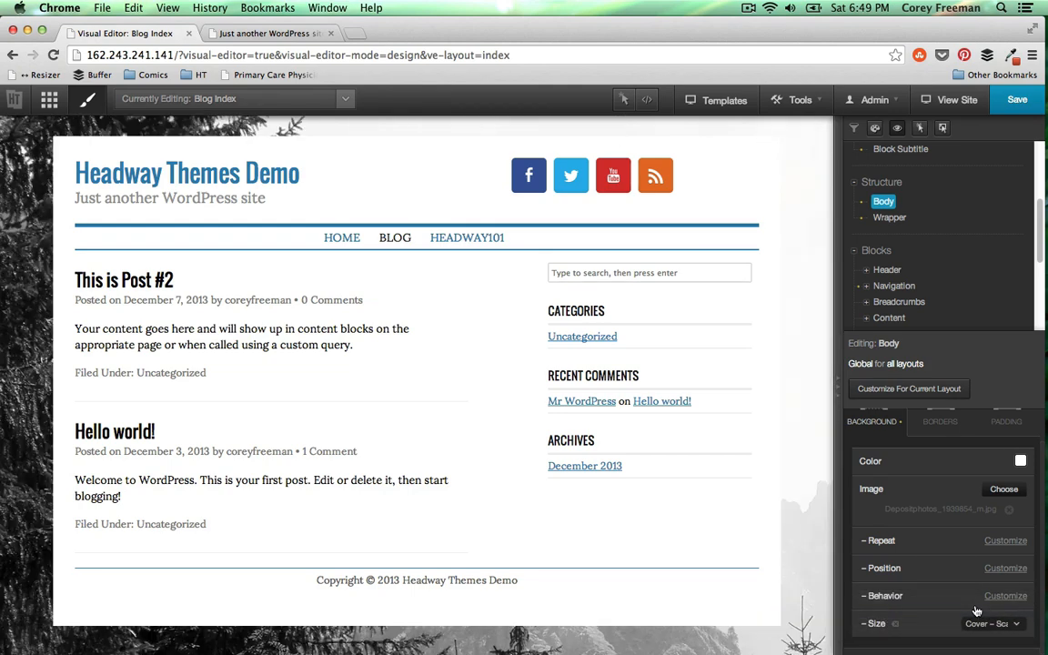
Set the Body background image position to Right Center and its behavior to stay in same position as you scroll (Fixed)
click(1006, 568)
click(992, 568)
click(992, 613)
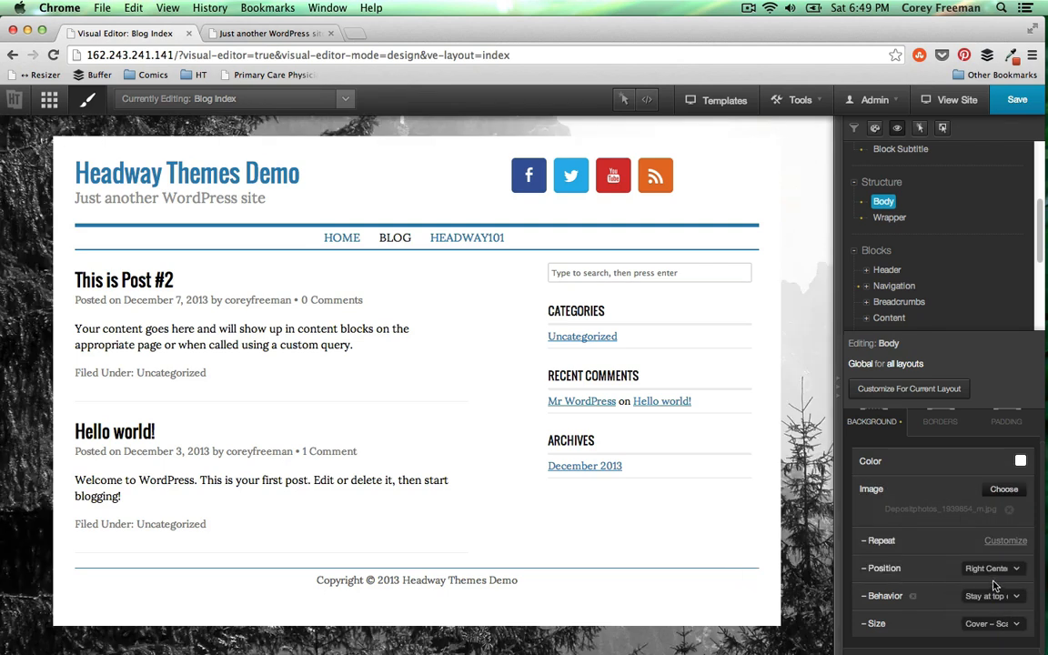
click(994, 597)
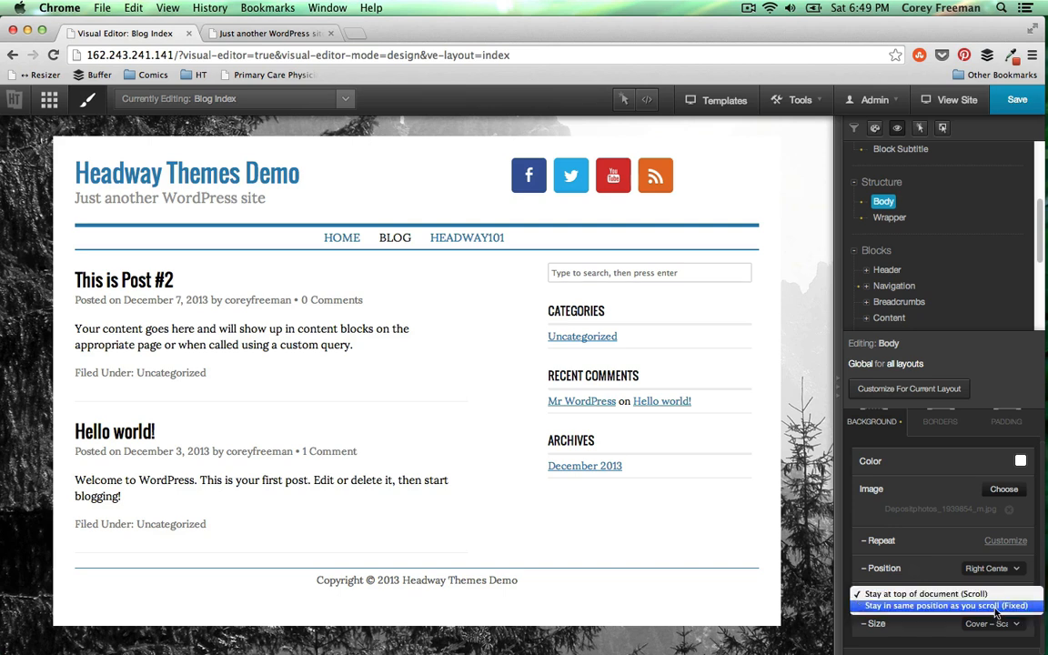
click(996, 608)
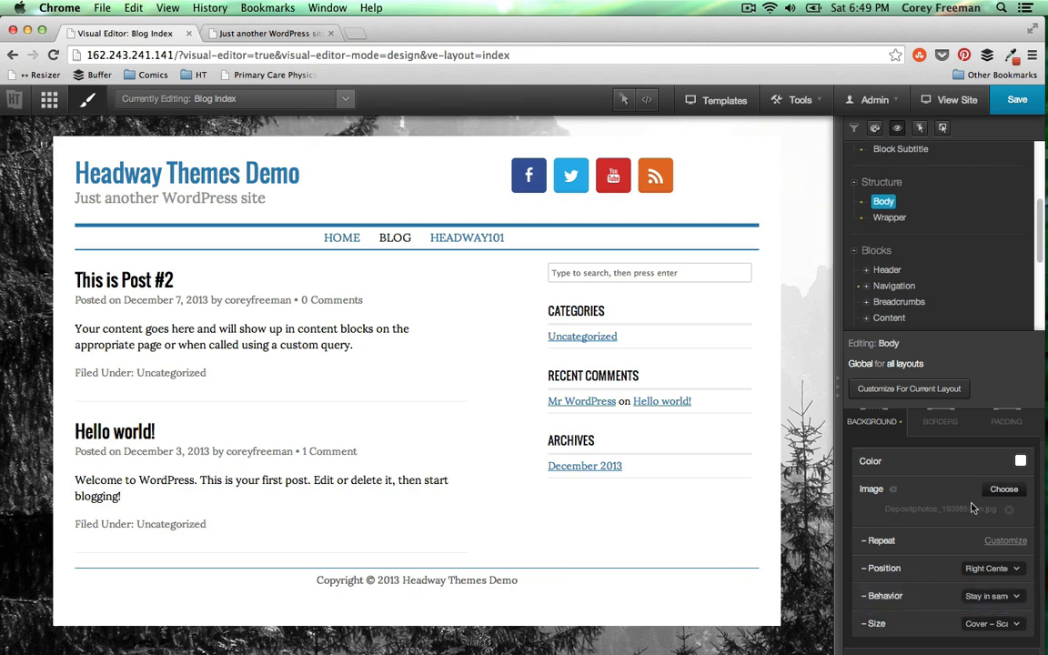
Set the Body background image repeat to No Tiling and save the design
click(1001, 541)
click(992, 552)
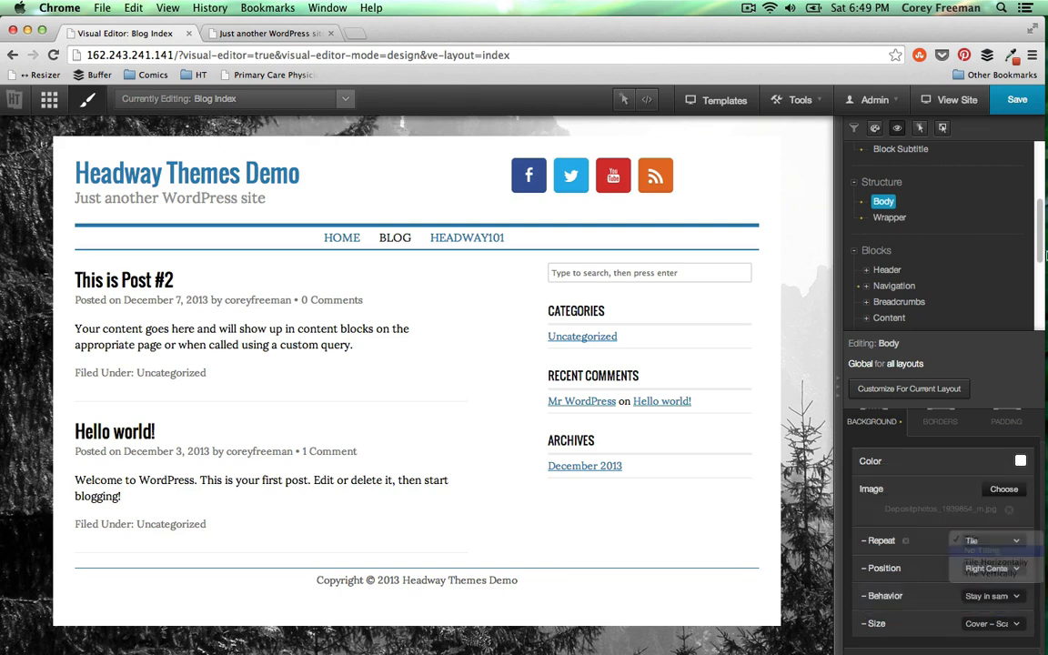
click(1017, 100)
Reload the live site and check the background on the home page, the blog page and the Hello world! post
click(269, 32)
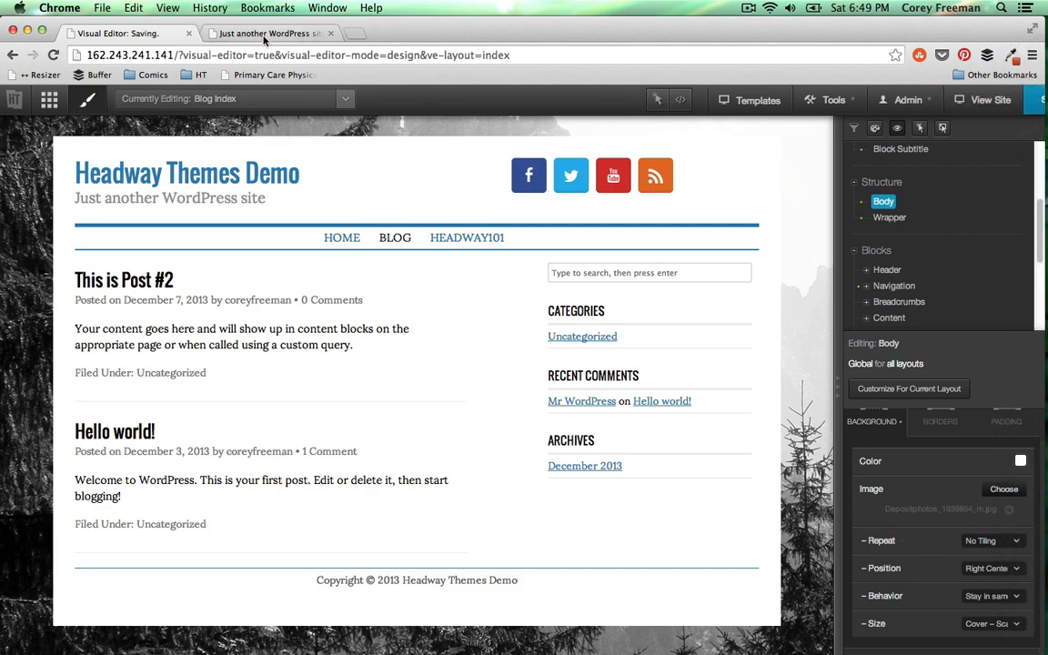
click(55, 54)
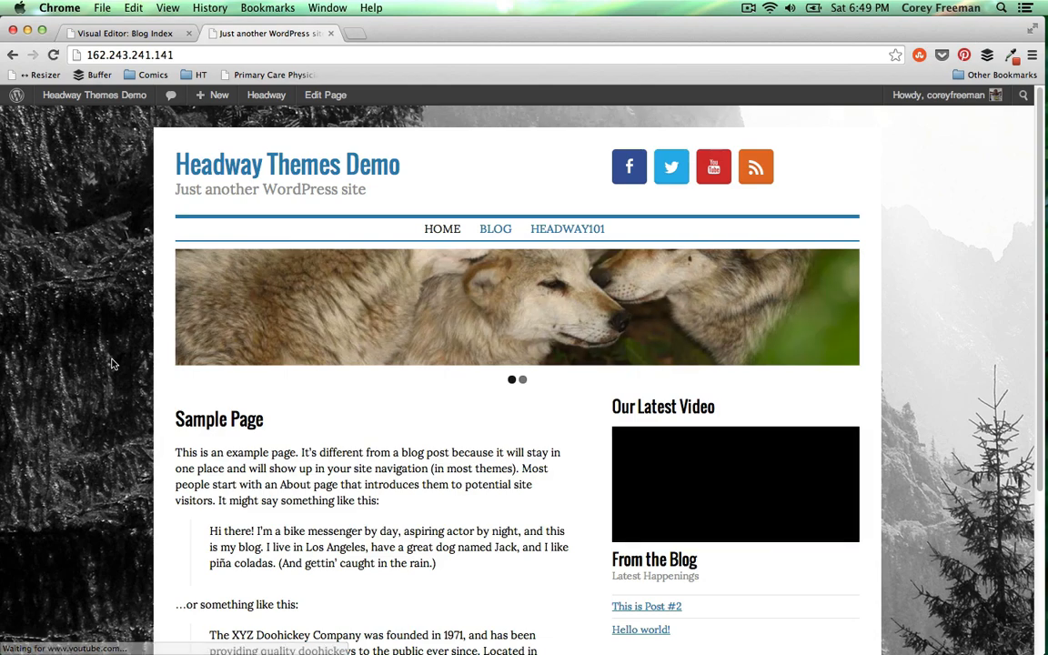
scroll(109, 355, down, 3)
scroll(219, 446, up, 3)
scroll(239, 459, down, 3)
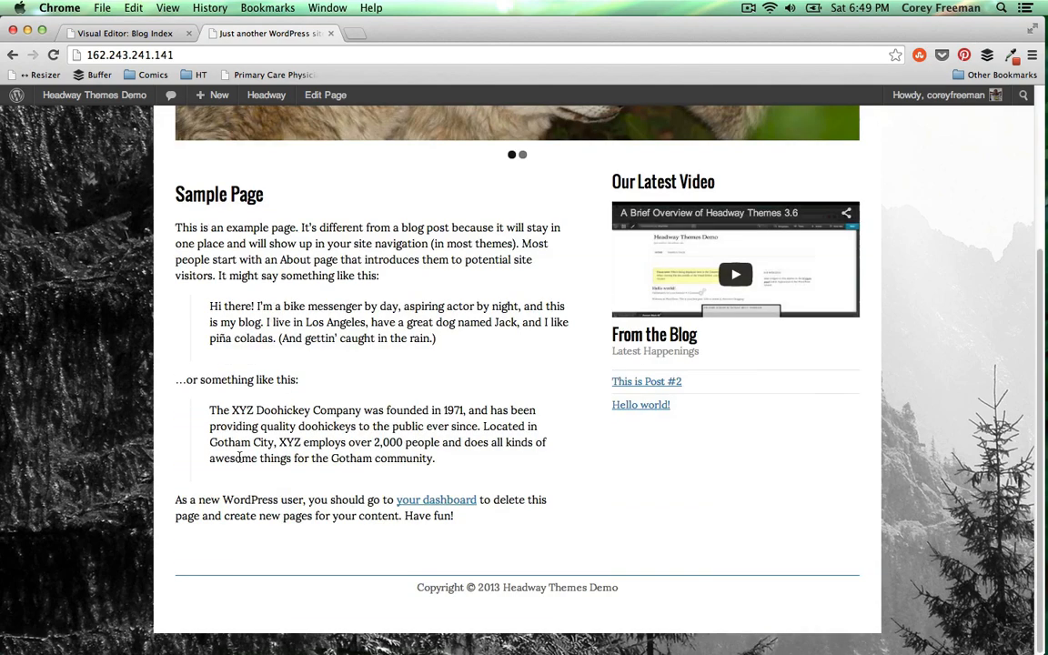
scroll(240, 460, up, 3)
click(494, 229)
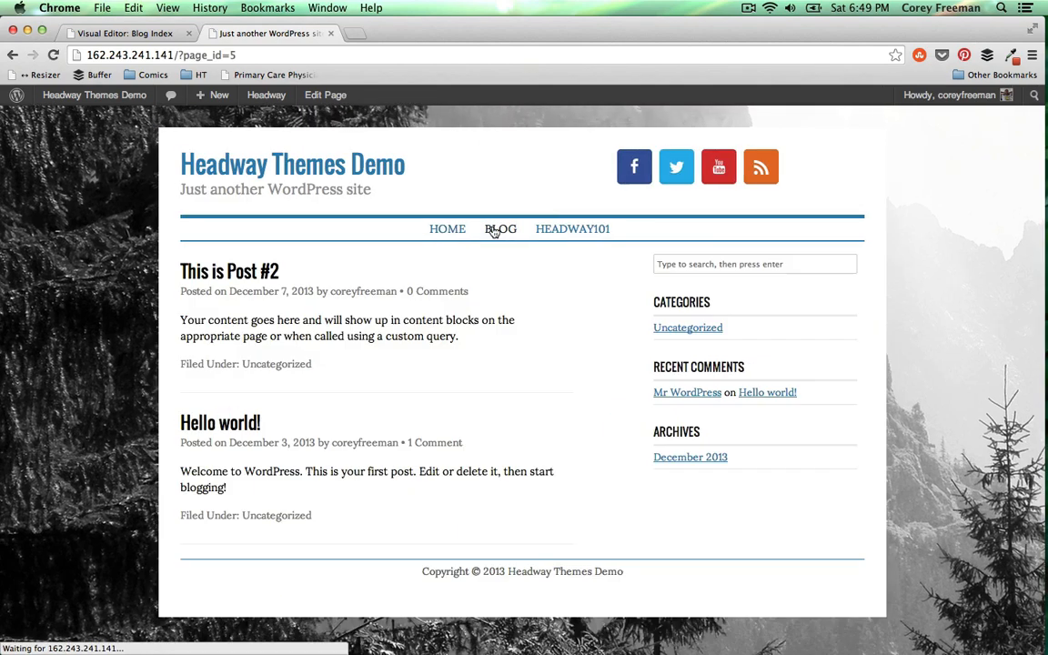
click(242, 428)
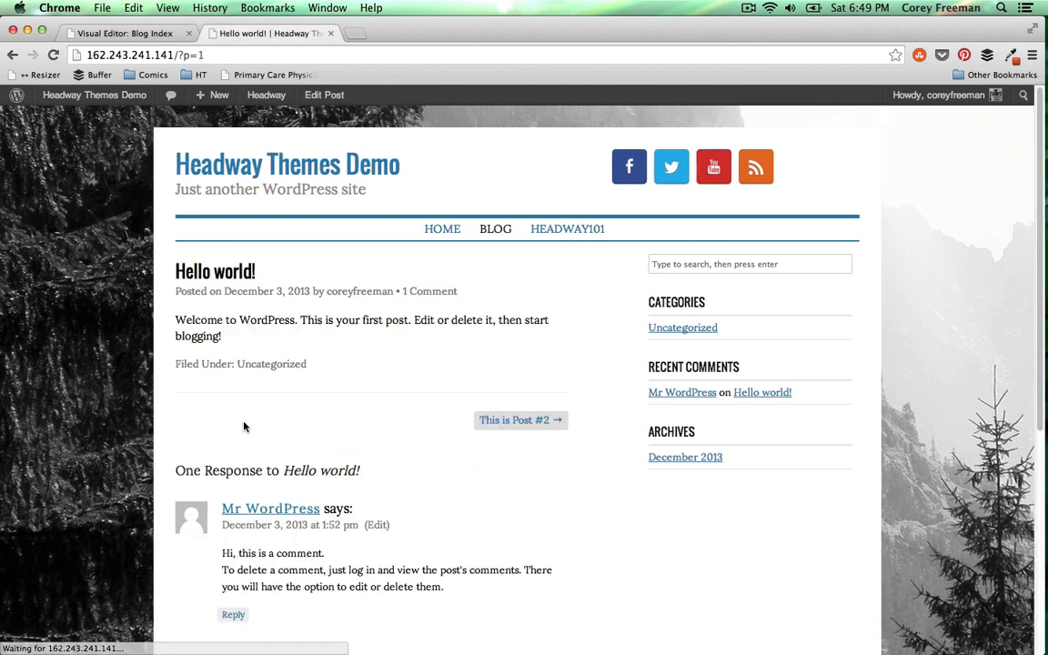
scroll(244, 427, down, 5)
scroll(244, 427, down, 2)
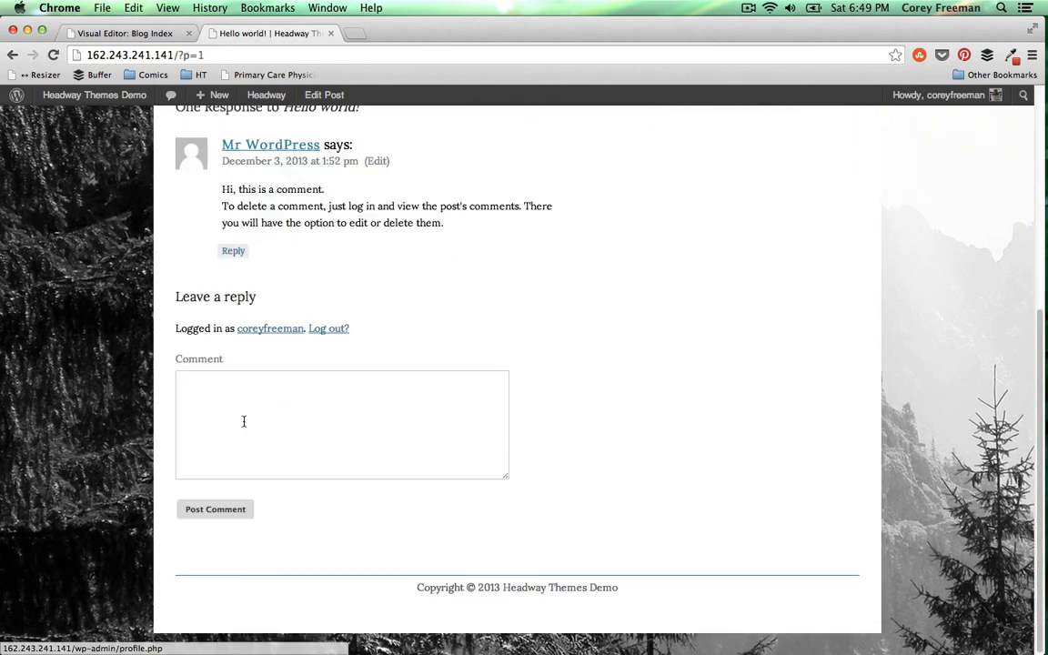
scroll(244, 421, up, 3)
scroll(244, 421, up, 4)
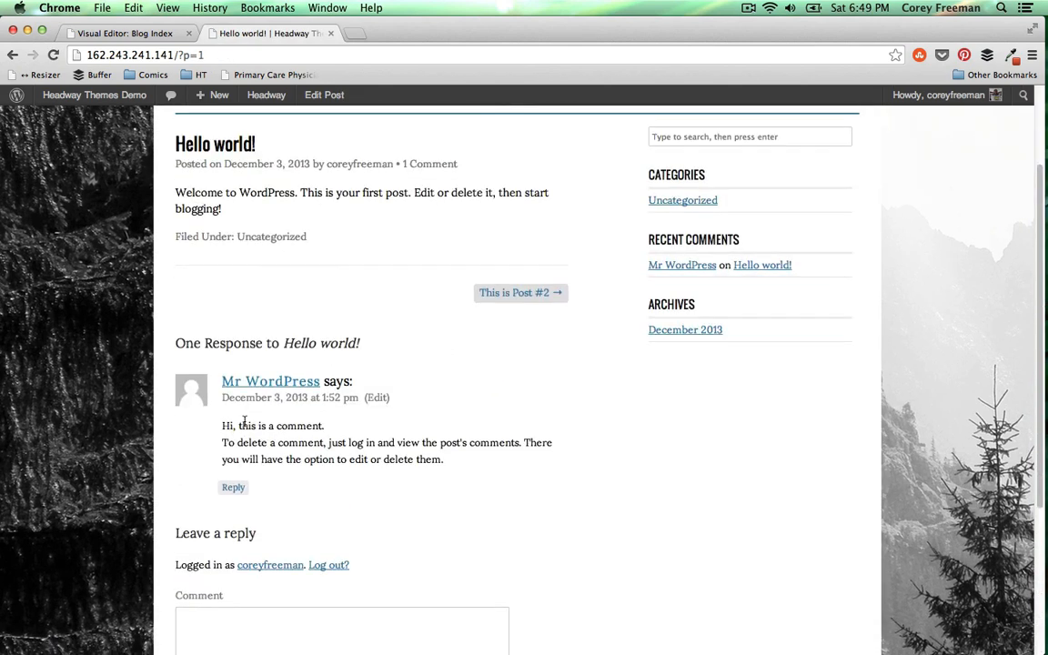
Return to the visual editor and give the Wrapper element a solid border 5 px wide on all sides
click(134, 32)
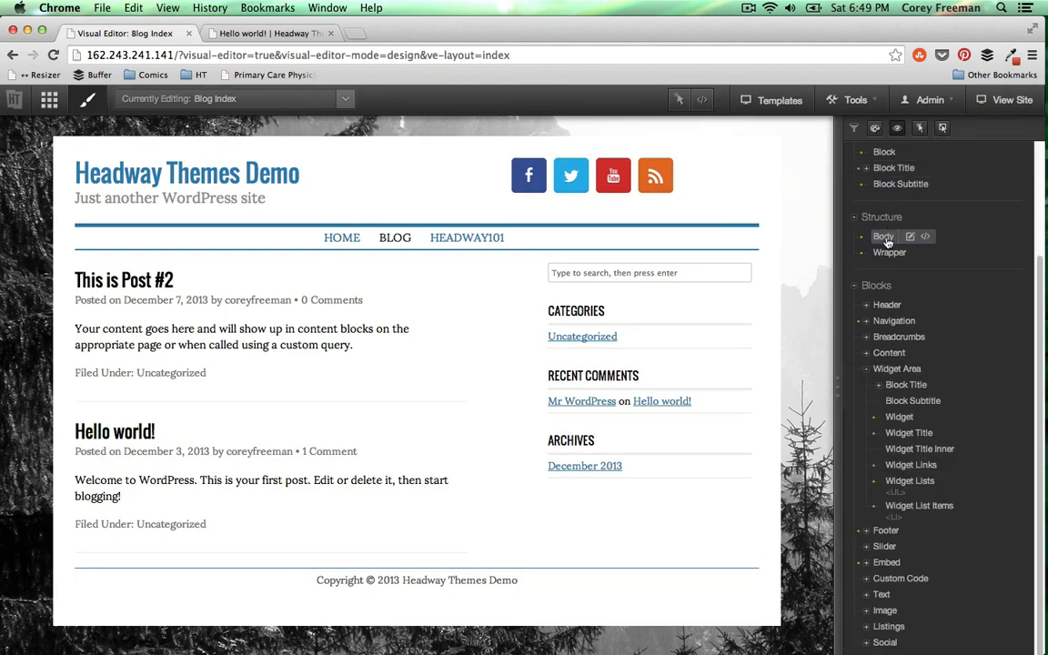
click(890, 253)
click(941, 441)
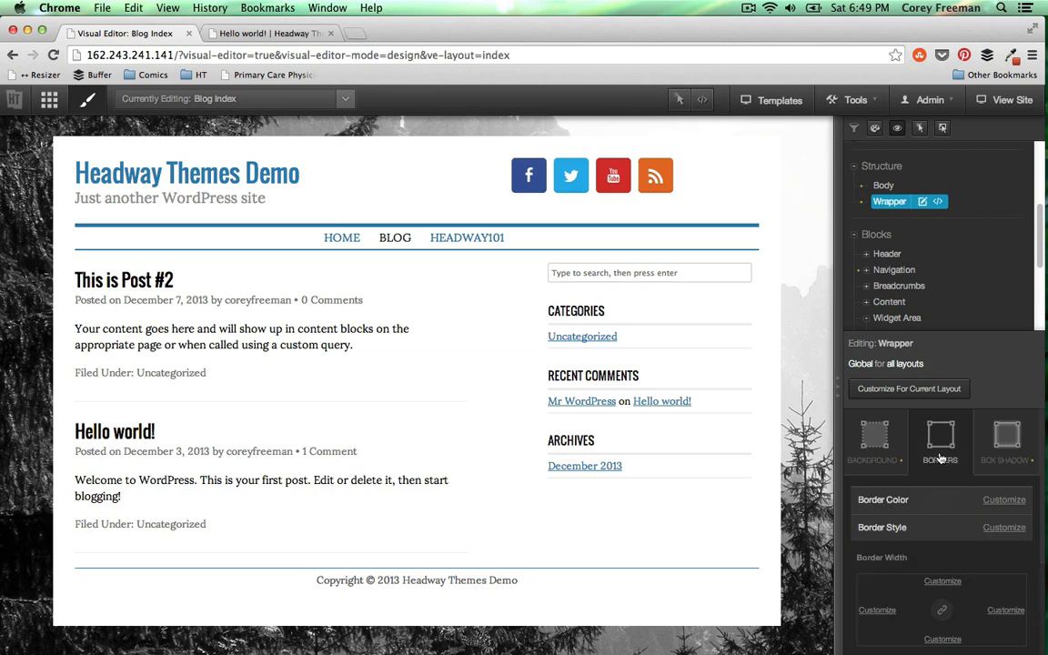
click(946, 613)
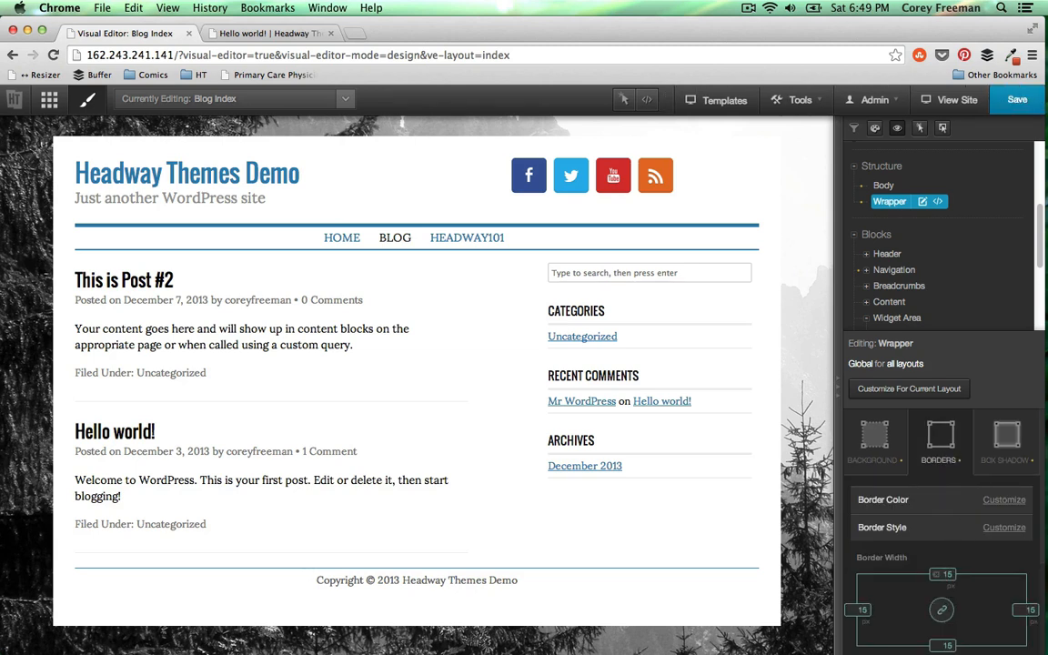
click(1004, 530)
click(999, 532)
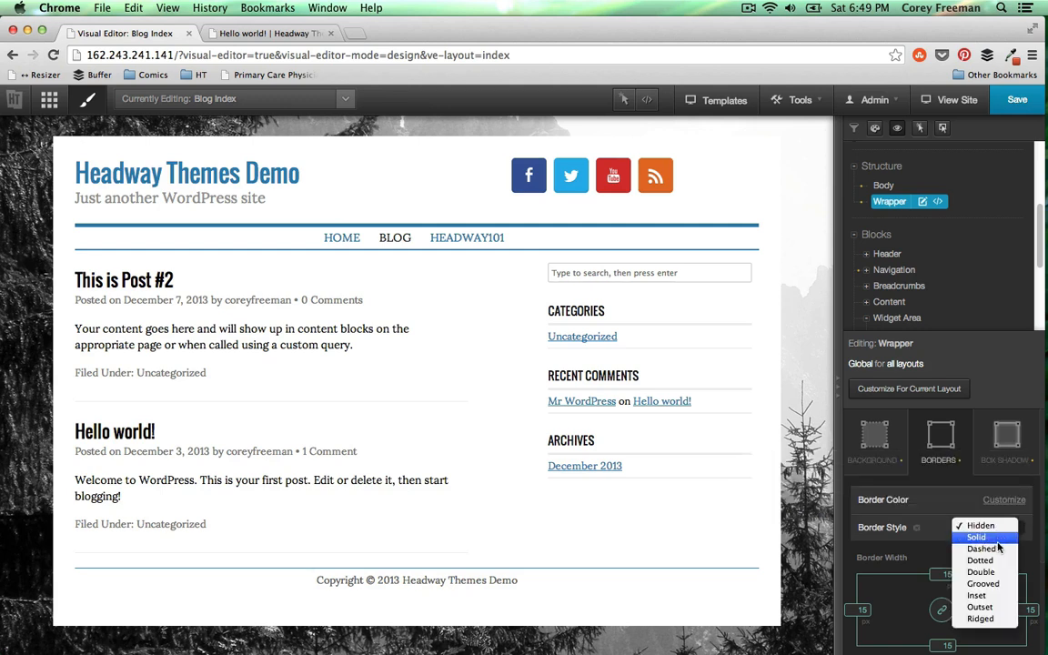
click(996, 543)
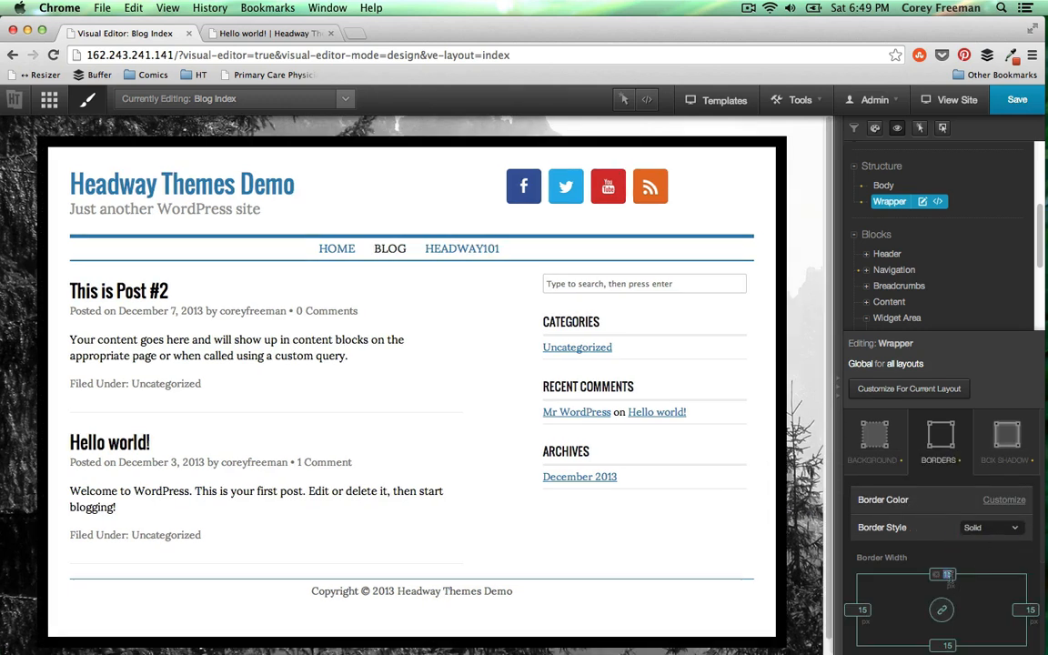
text(5)
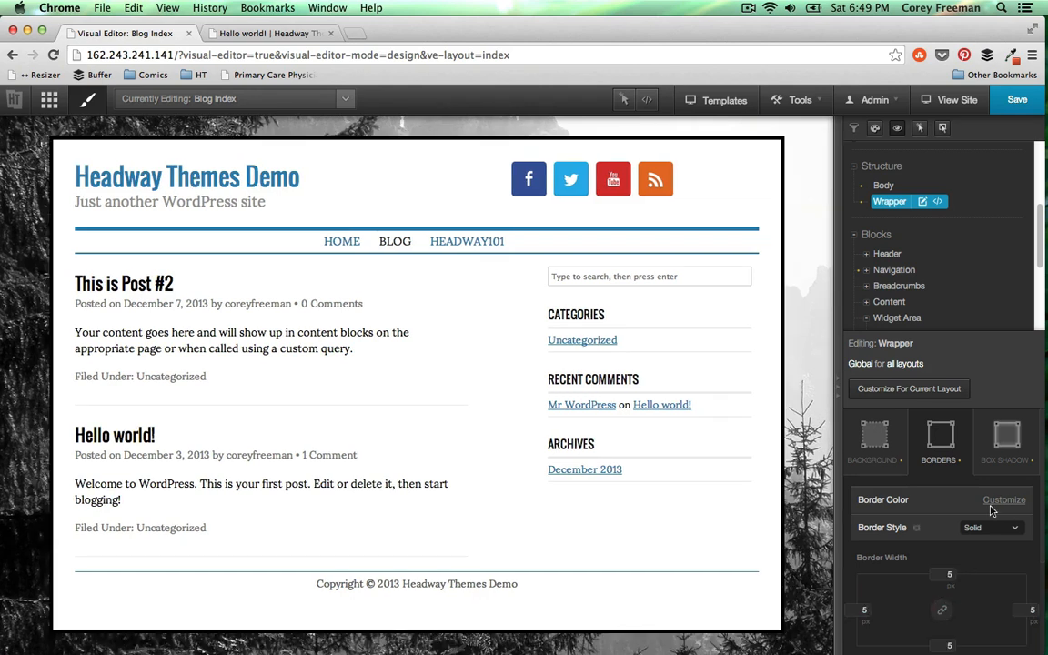
Try the saved blue and then black as the Wrapper border color, each at reduced opacity
click(1004, 500)
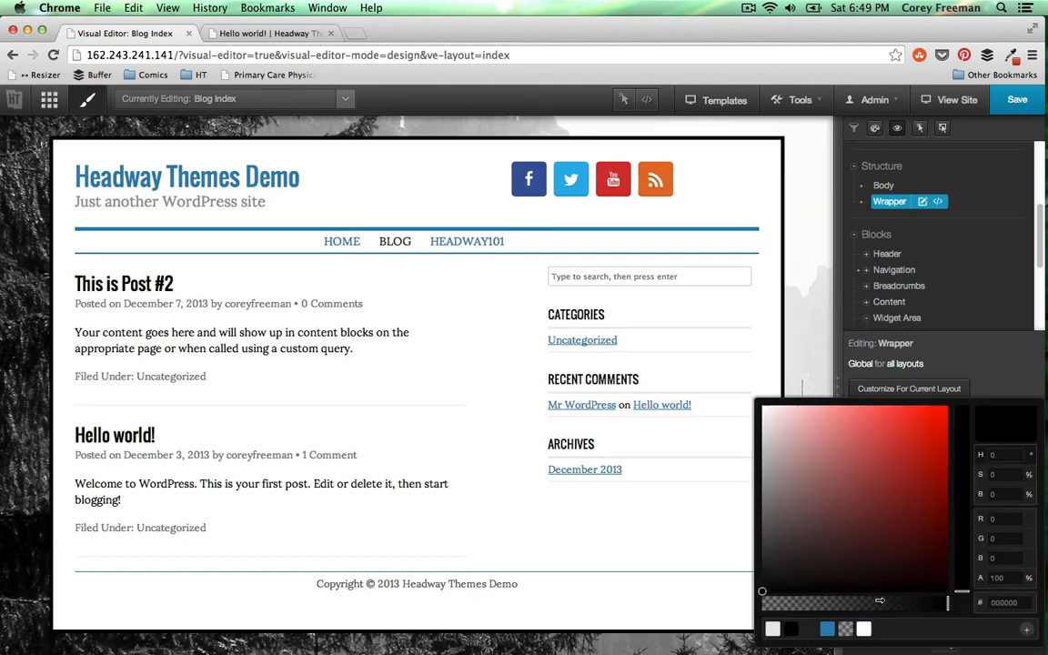
click(827, 630)
click(833, 601)
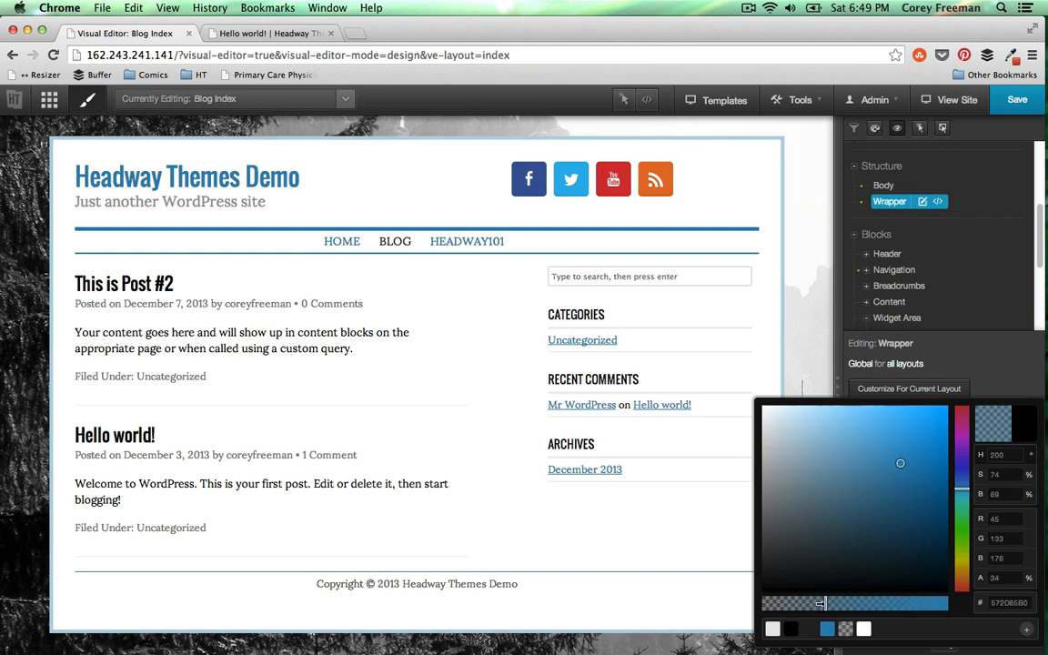
drag(821, 603, 784, 608)
click(791, 630)
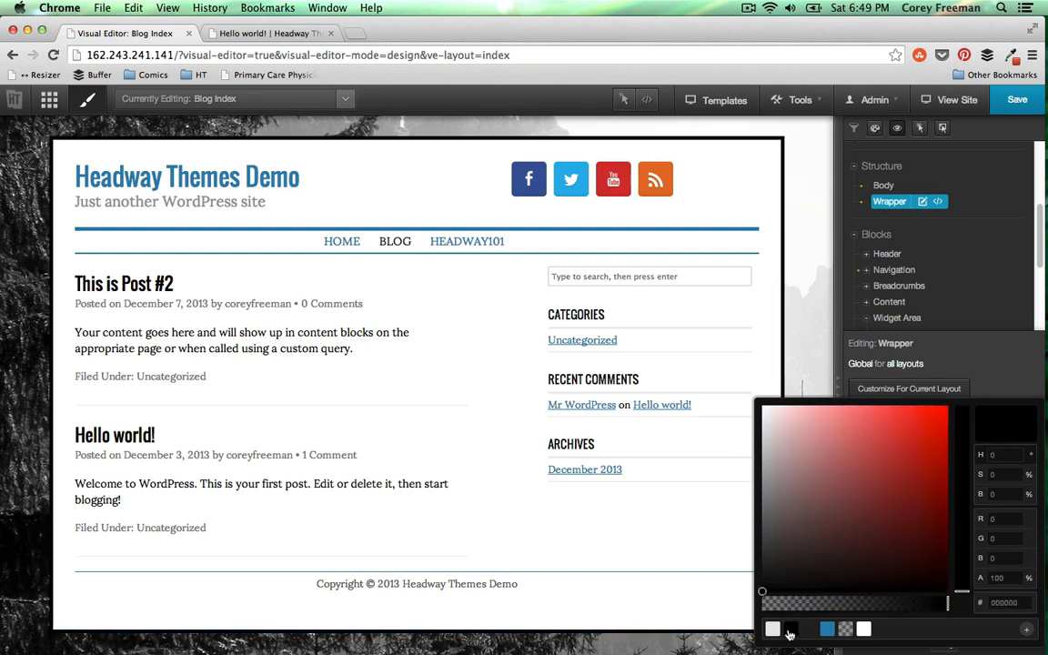
drag(841, 598, 798, 556)
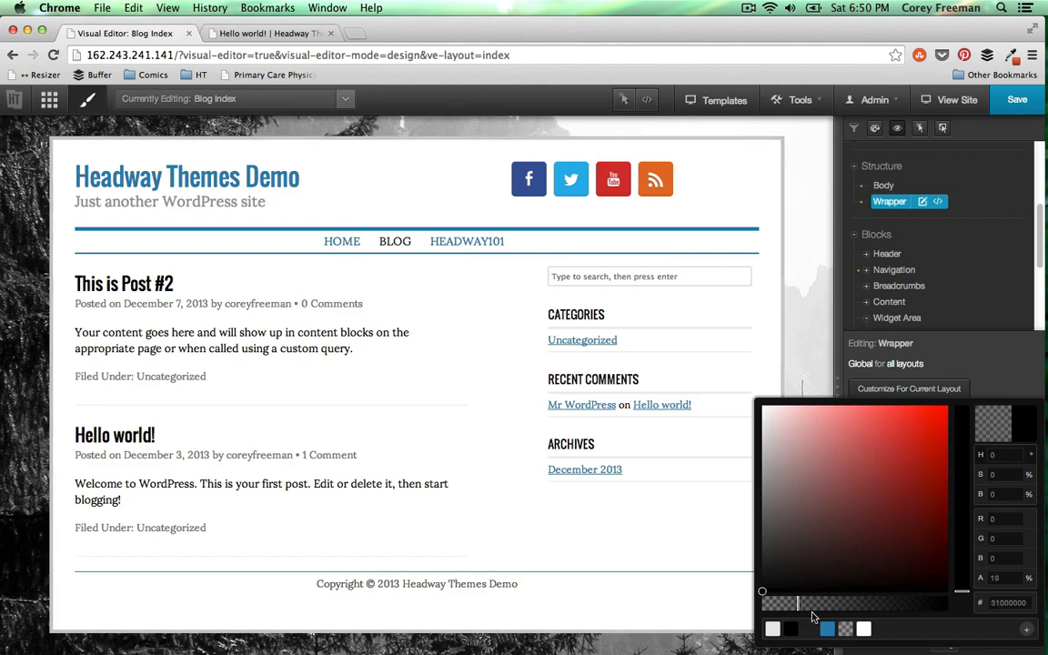
drag(805, 602, 995, 600)
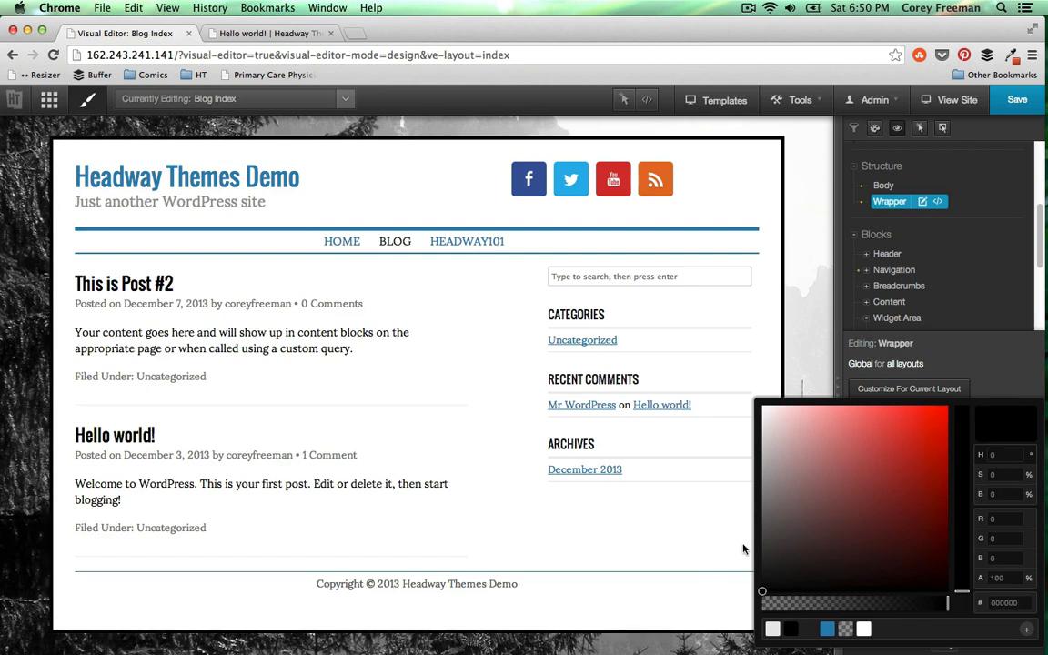
Change the Wrapper border color to a near-white gray, and save the design with the element editor collapsed
drag(778, 464, 762, 415)
click(836, 310)
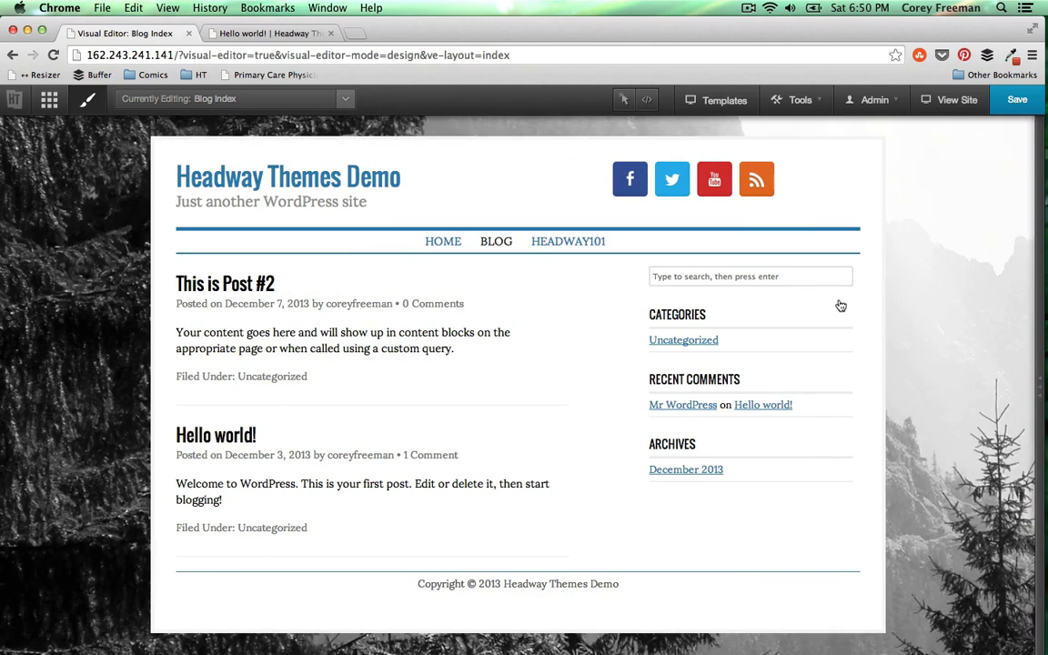
click(1017, 99)
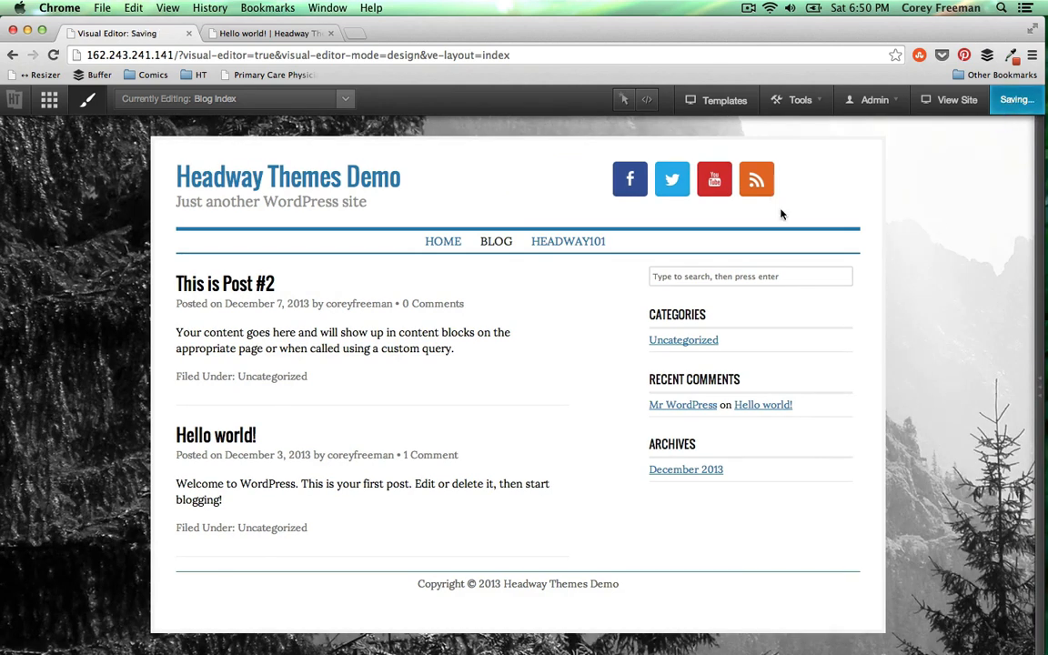
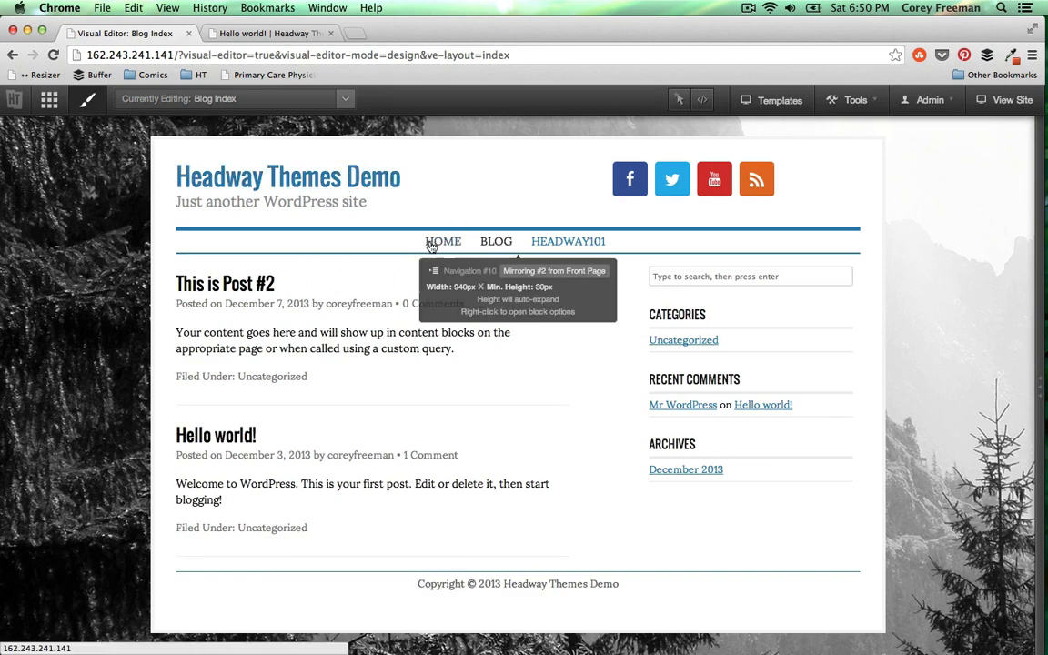
Check the new wrapper border on the live home page and compare it with the visual editor's preview
click(291, 34)
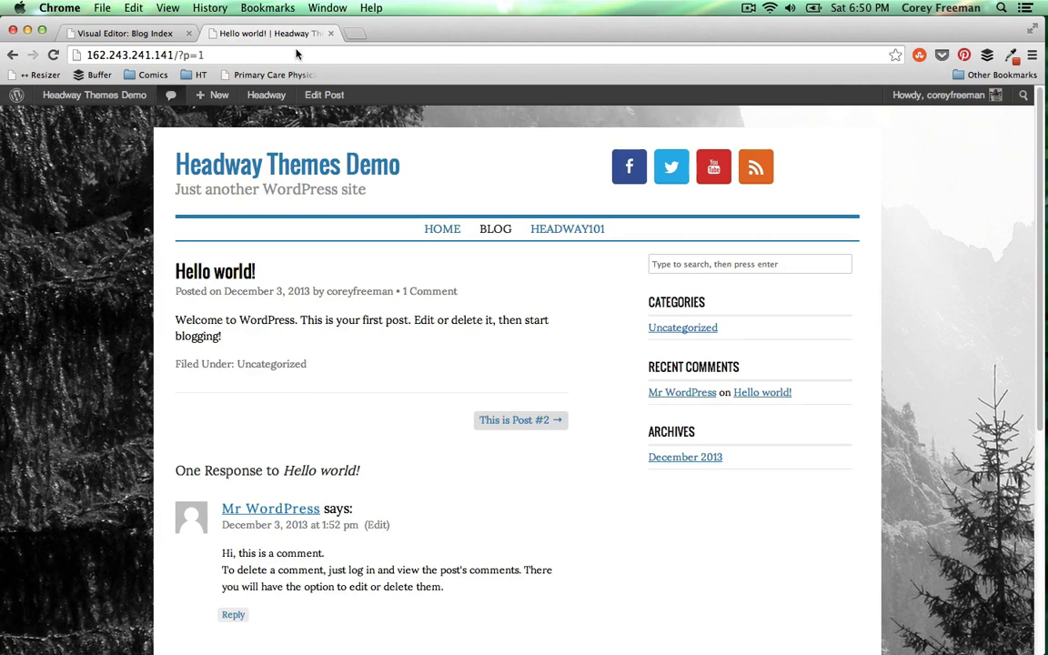
click(437, 228)
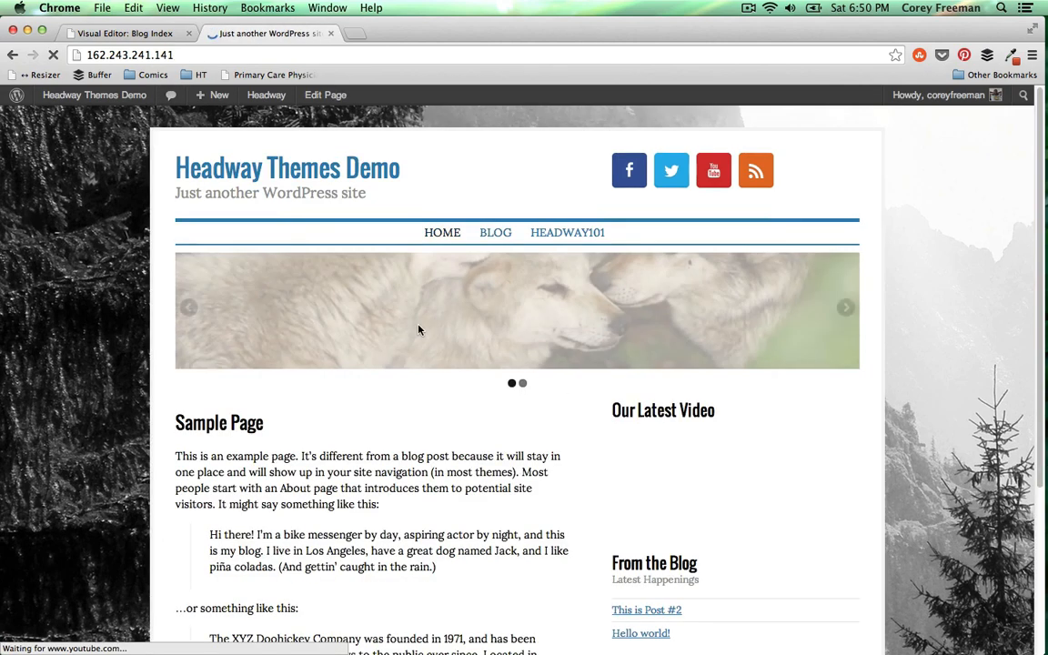
click(142, 34)
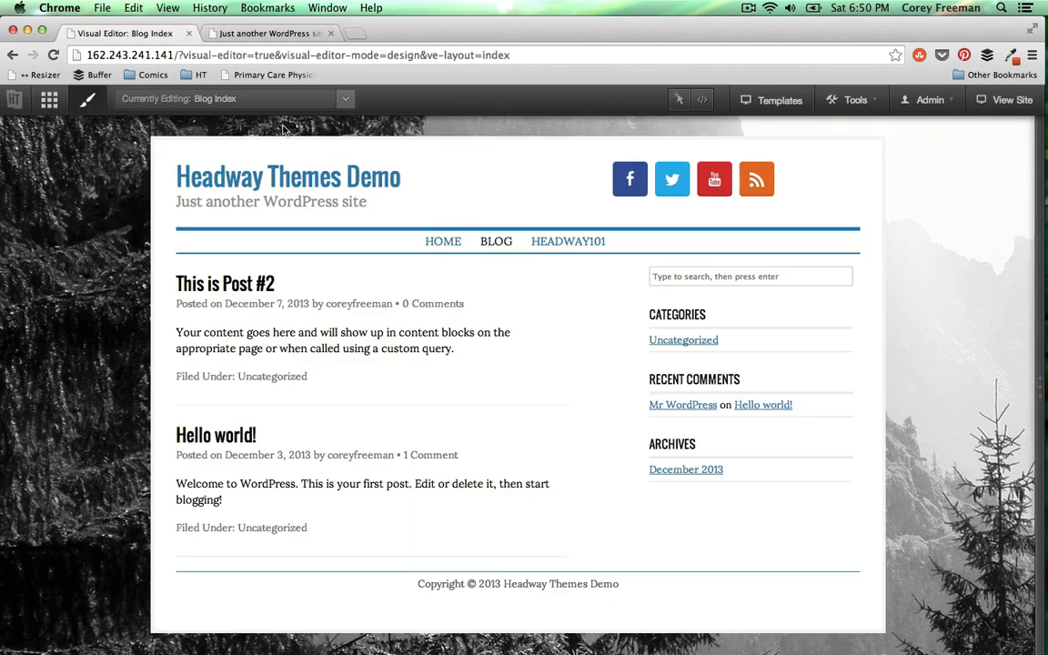
click(276, 33)
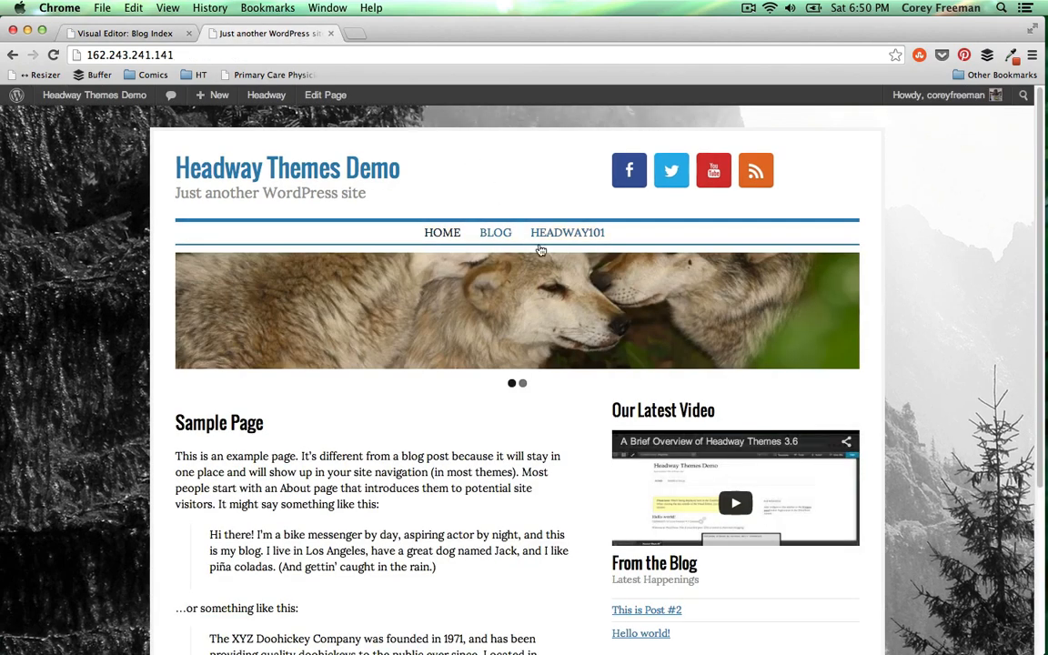
click(122, 33)
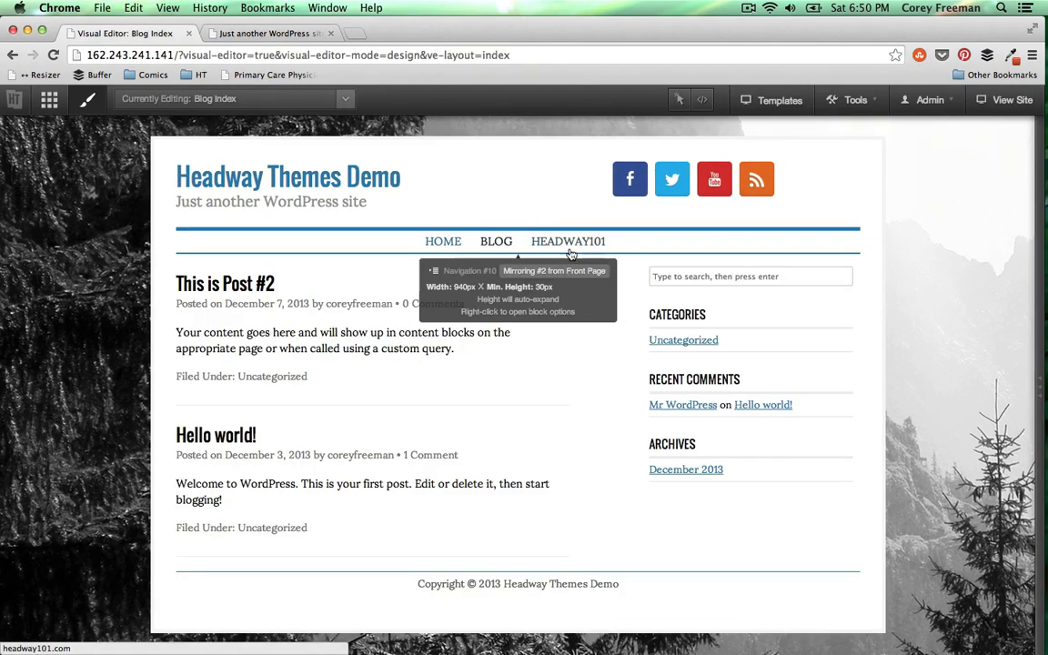
Reopen the element editor and review the live home page from the header down to the footer
click(1035, 258)
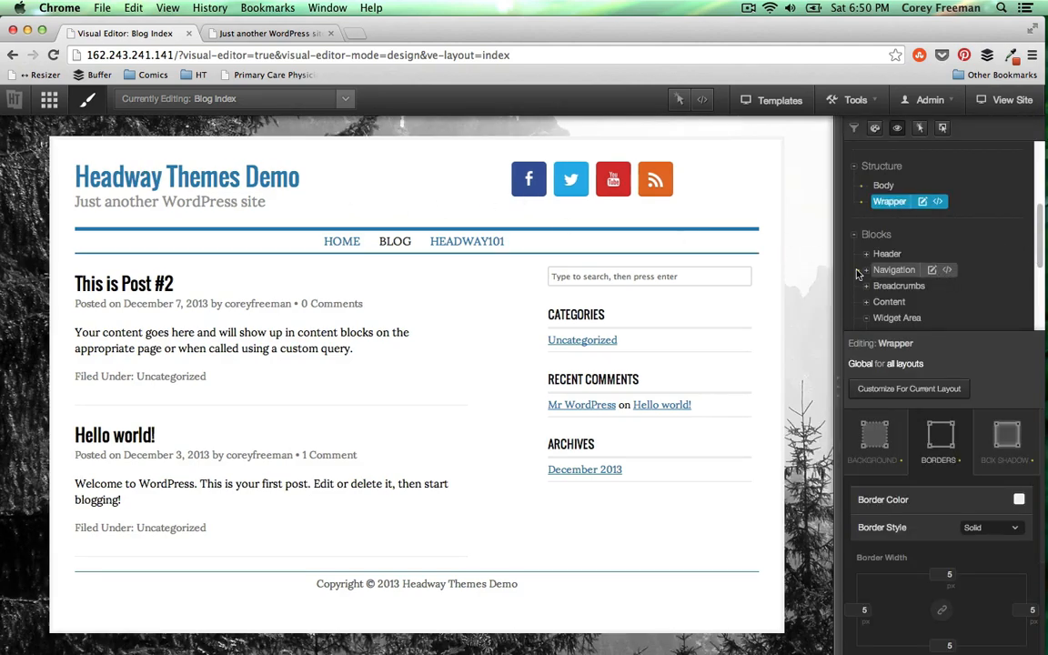
click(266, 32)
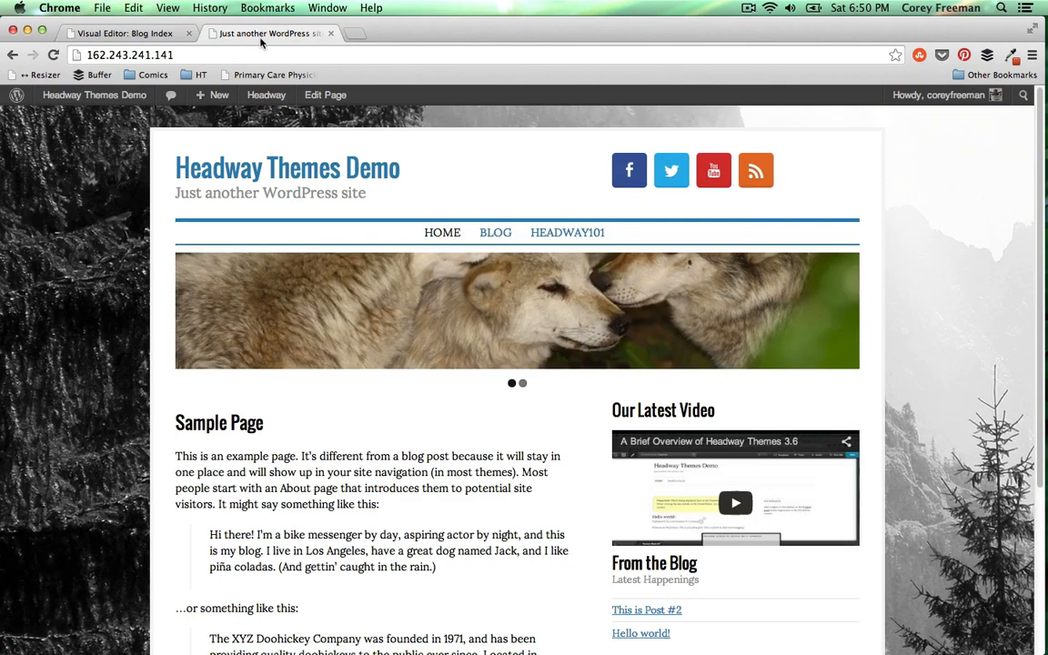
scroll(289, 270, down, 5)
scroll(294, 262, up, 5)
scroll(555, 236, down, 4)
scroll(549, 238, down, 1)
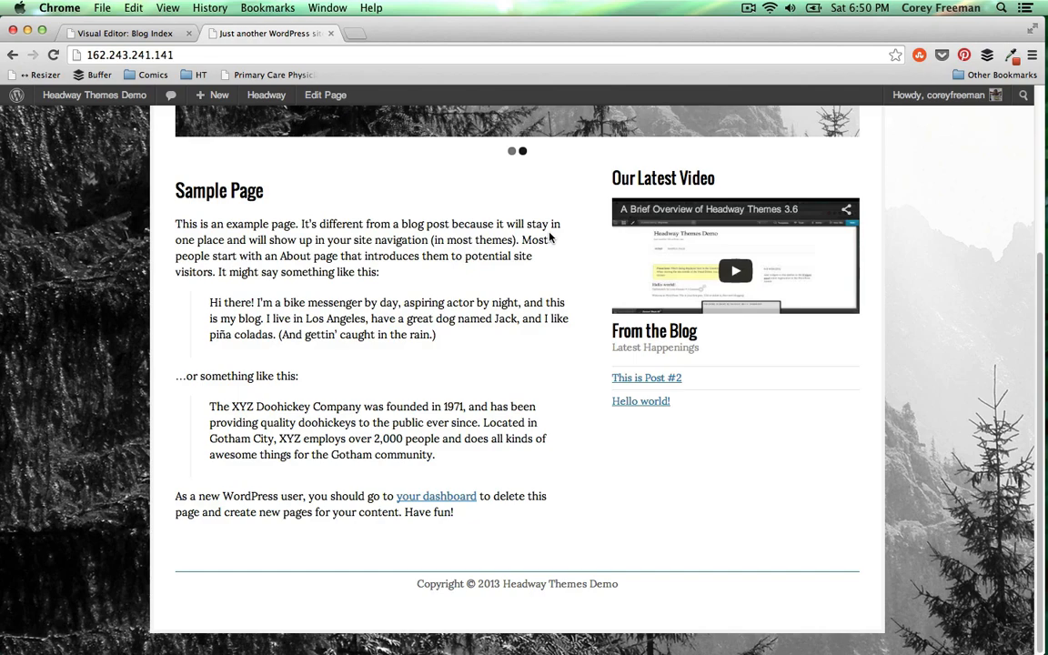
scroll(550, 237, up, 5)
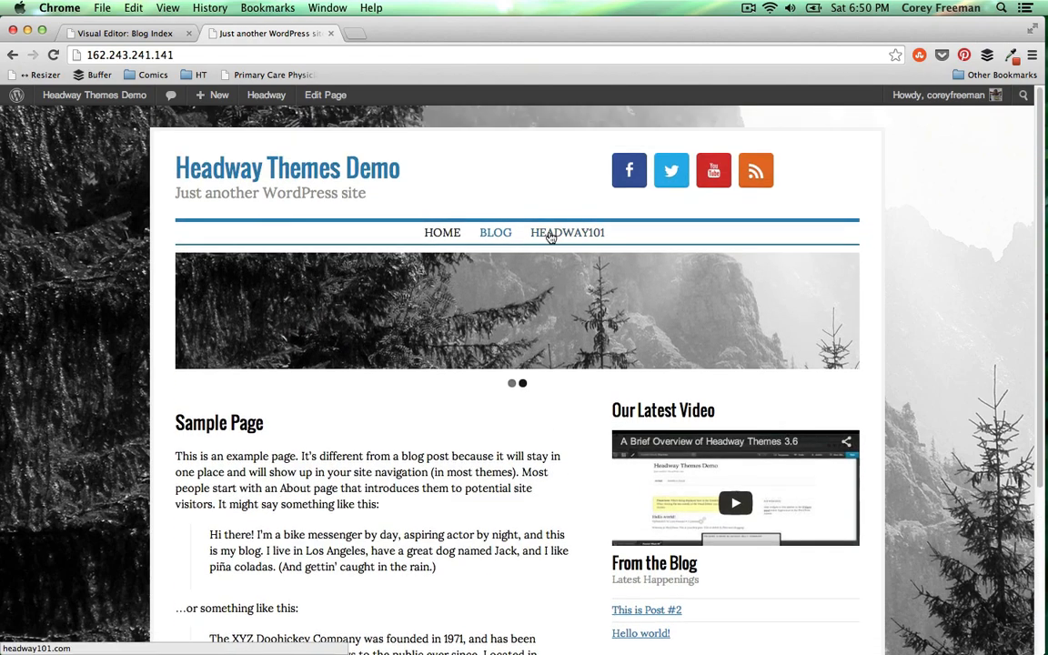
scroll(532, 238, down, 5)
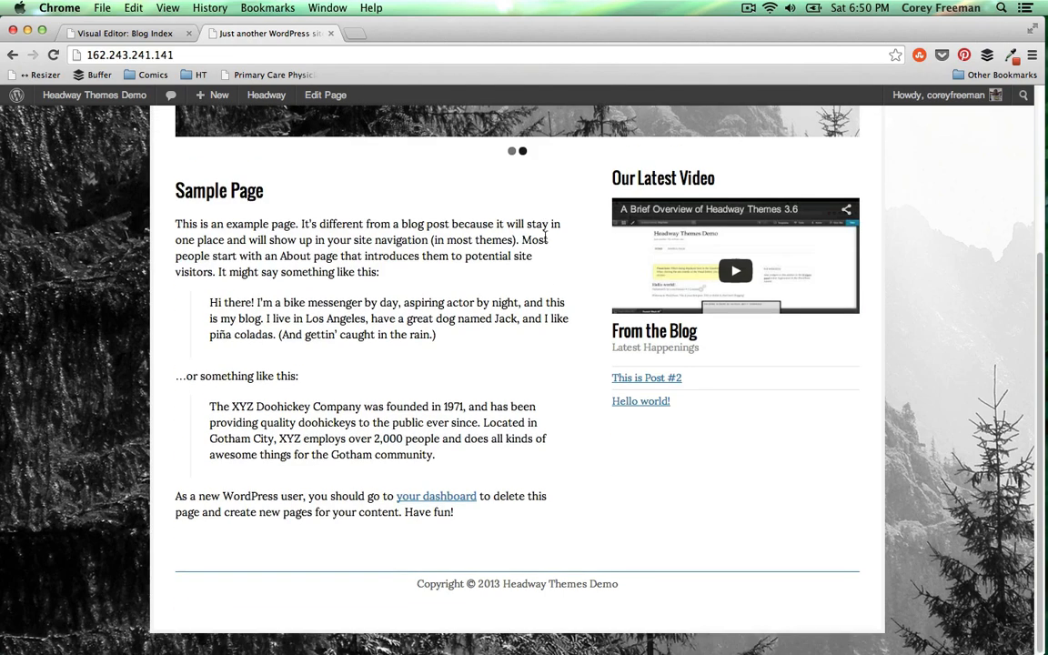
scroll(544, 241, up, 5)
click(117, 34)
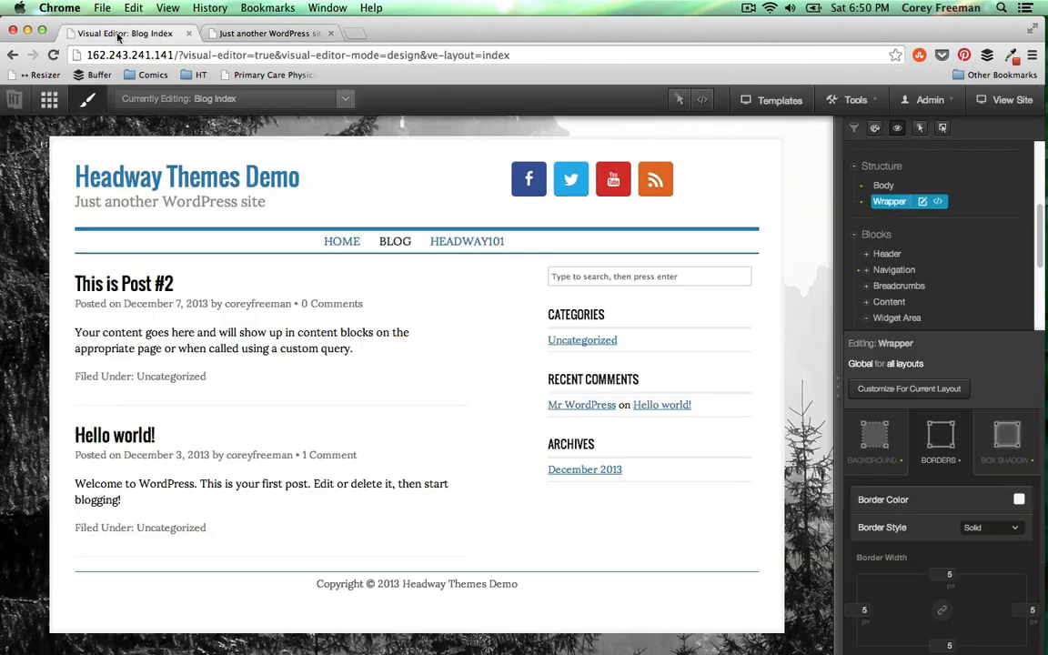
click(235, 98)
click(313, 149)
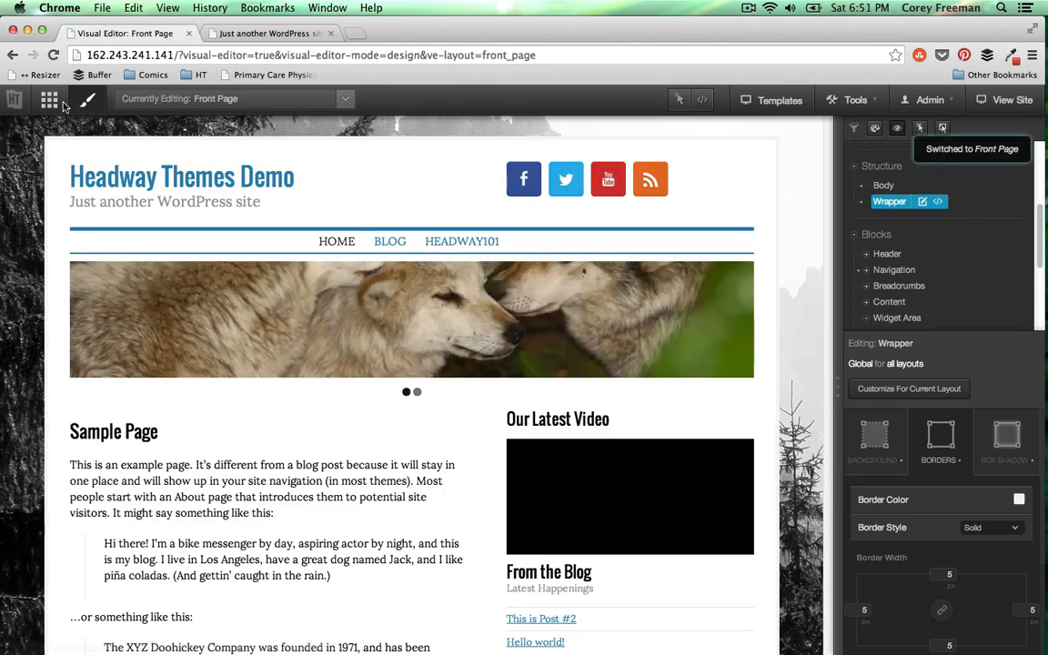
click(53, 102)
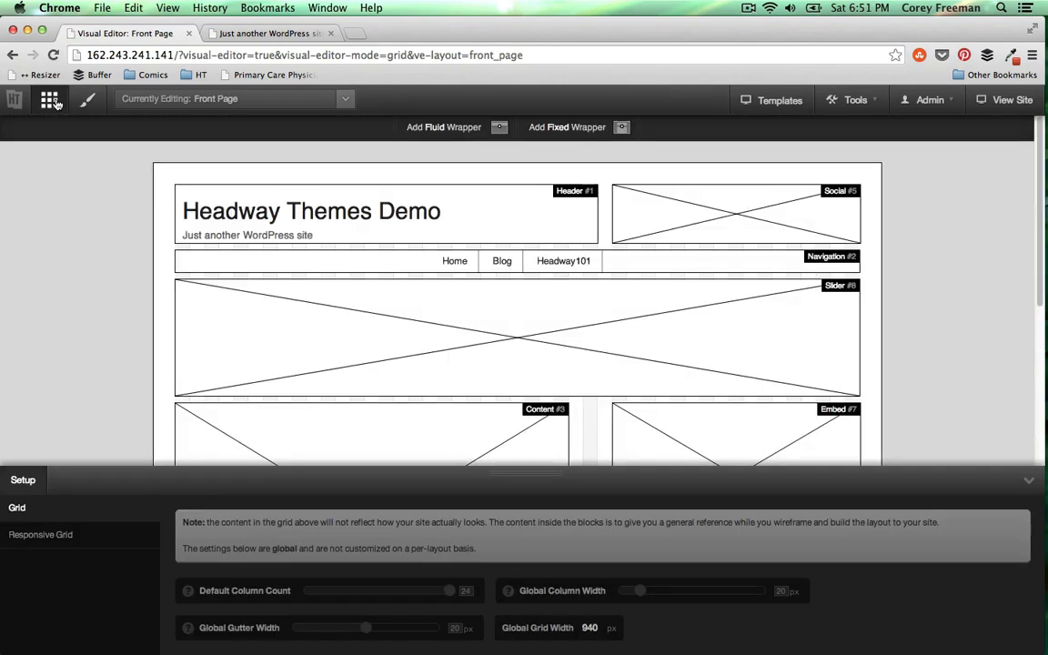
scroll(40, 161, down, 5)
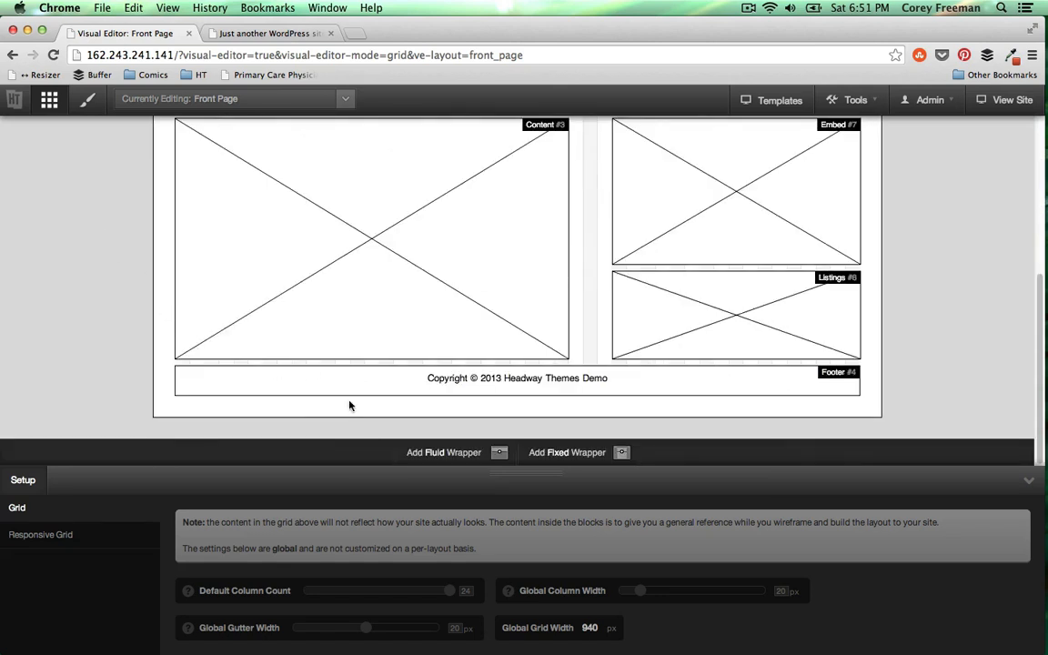
scroll(290, 410, down, 1)
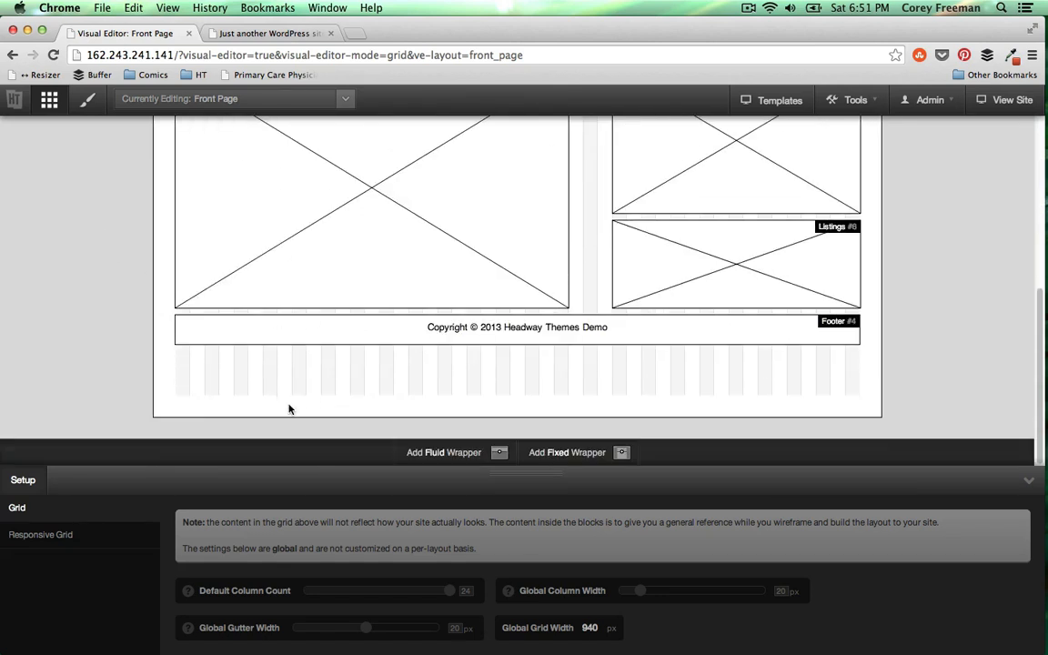
drag(296, 334, 298, 409)
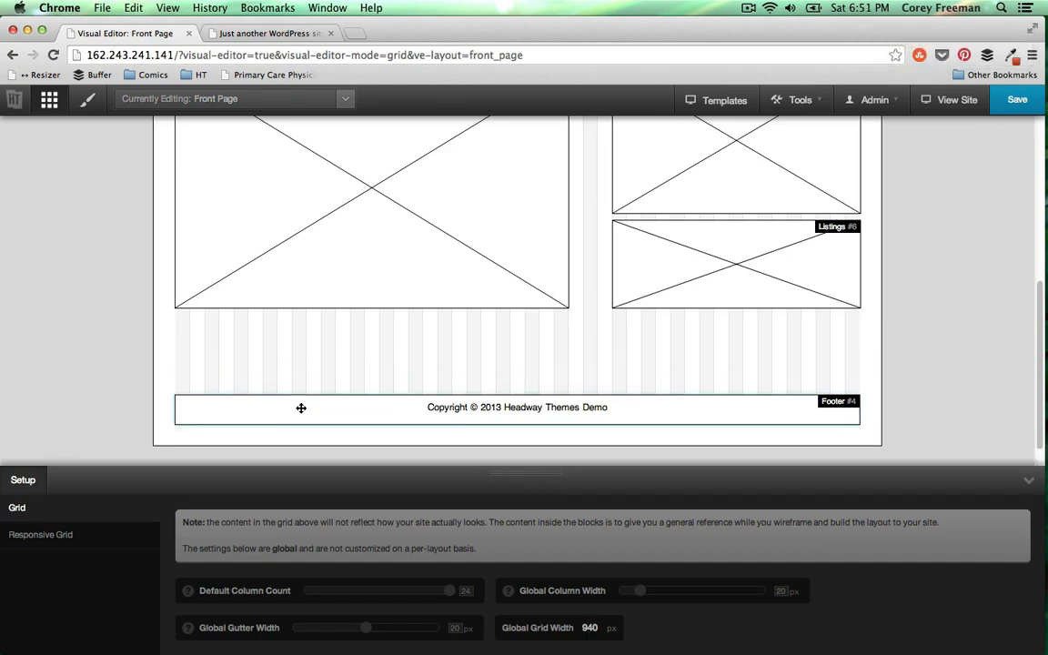
mouse_move(182, 339)
mouse_down()
mouse_move(646, 351)
mouse_move(888, 397)
mouse_up()
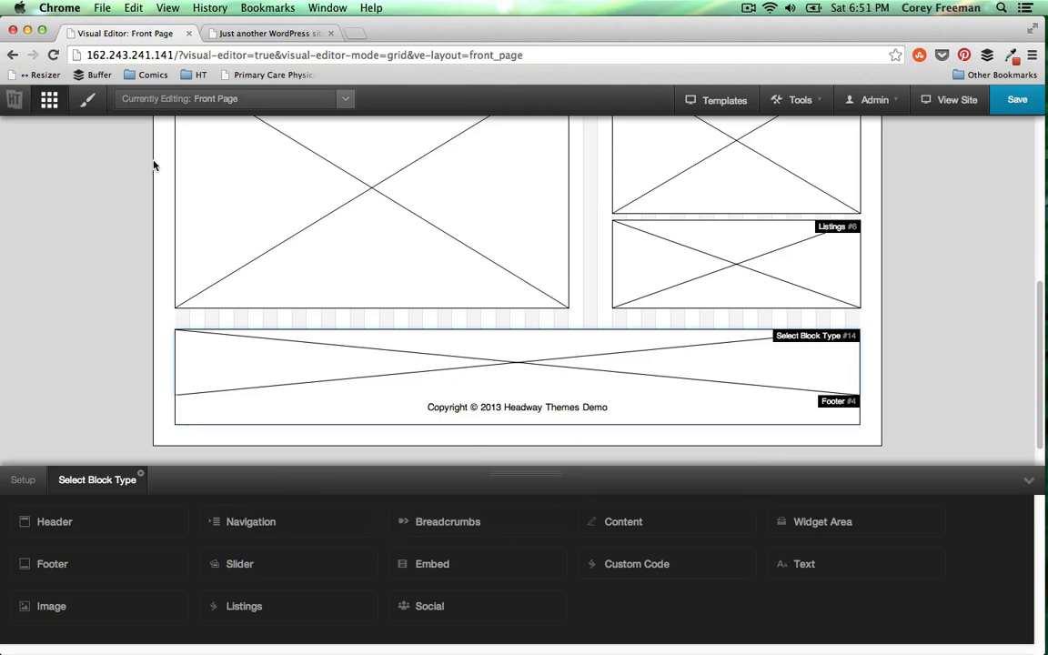
Switch to the Single layout and build its grid by cloning the Blog Index layout
click(338, 100)
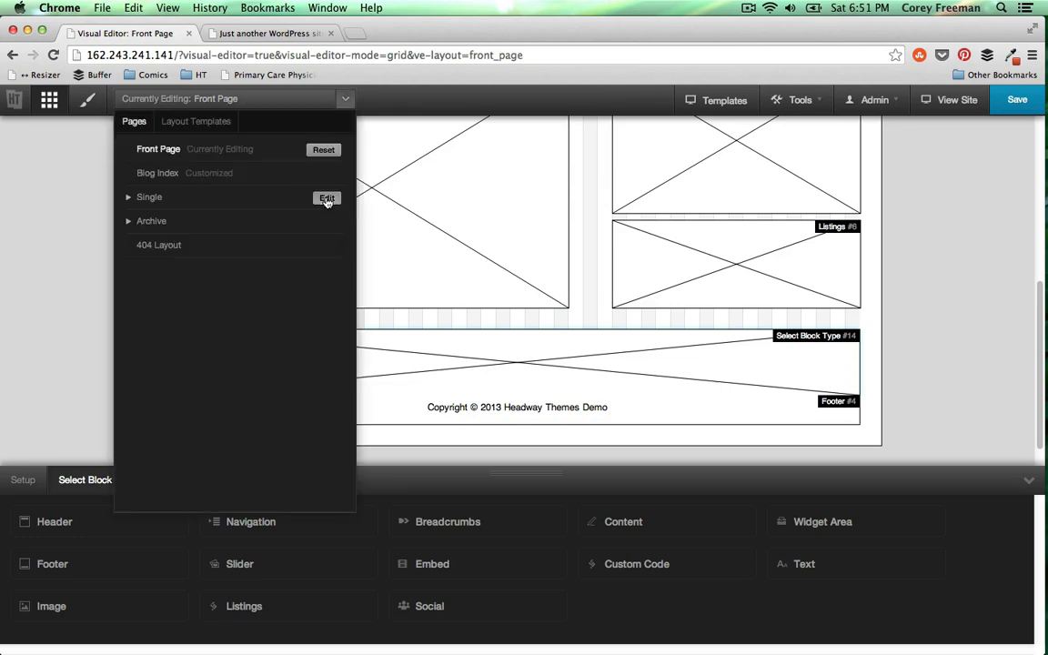
click(327, 198)
click(632, 242)
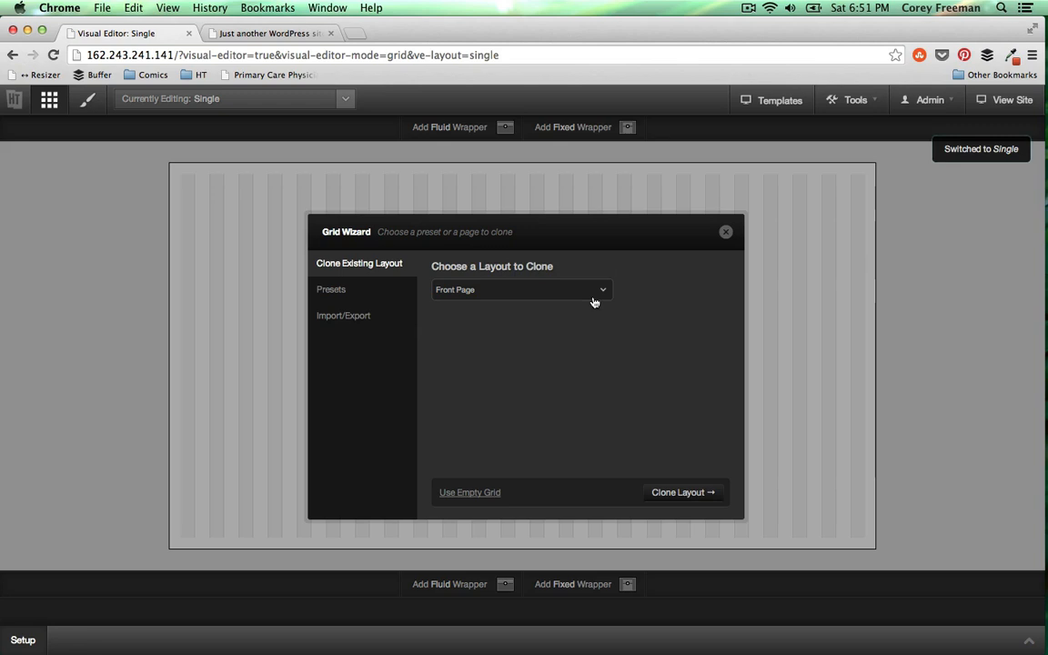
click(595, 292)
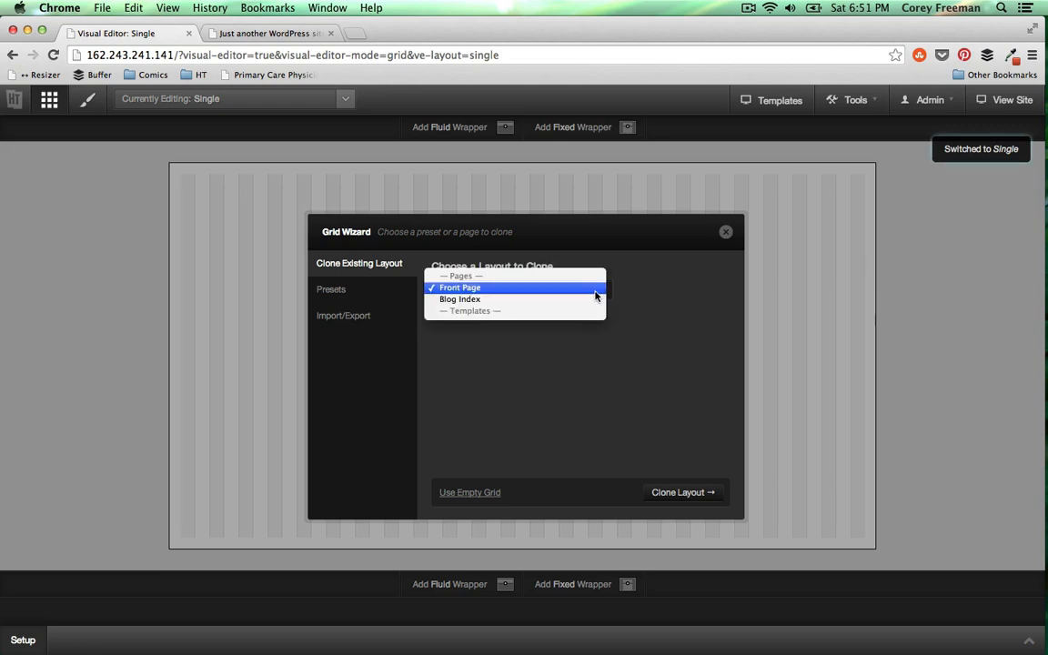
click(573, 300)
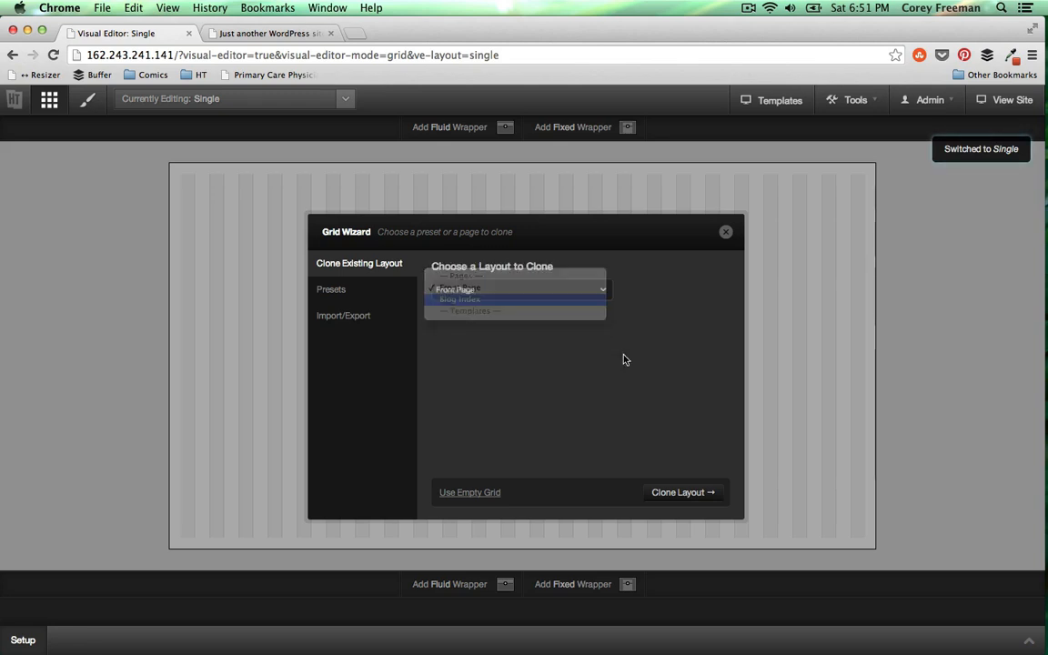
click(674, 494)
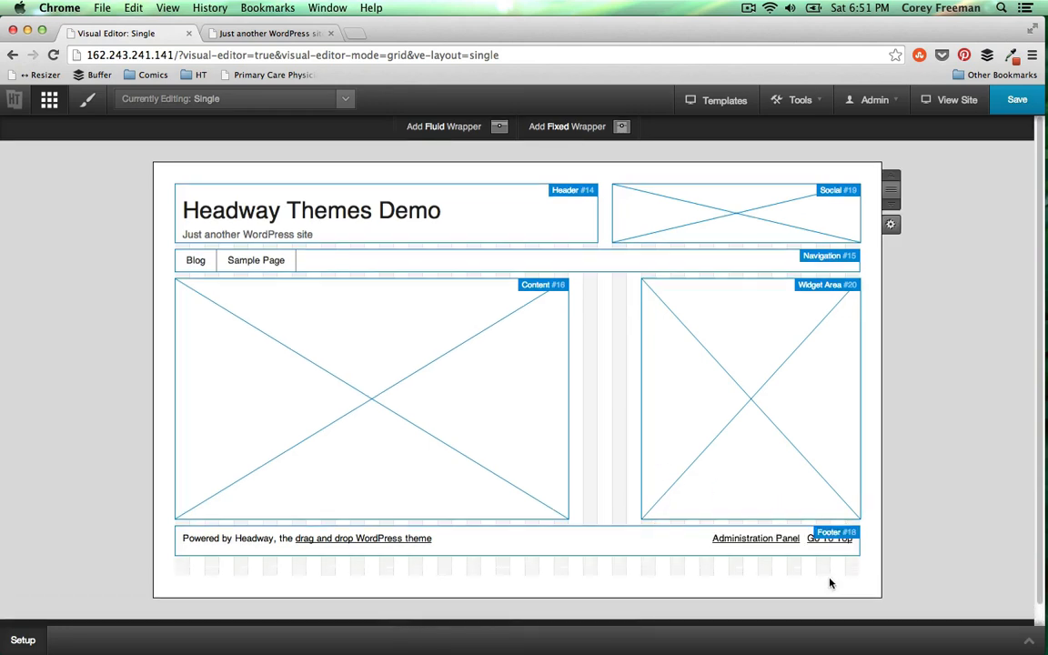
Move the footer block down and add a full-width Breadcrumbs block, 940 px wide and 40 px high, directly above it
scroll(830, 583, down, 1)
drag(791, 573, 781, 594)
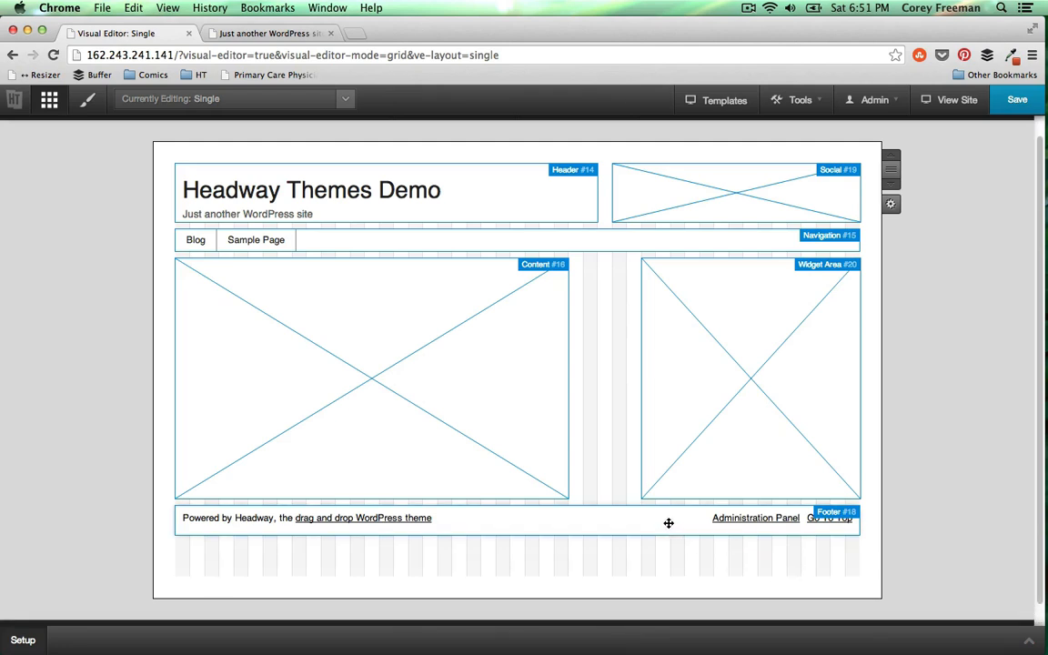
drag(668, 522, 665, 570)
drag(179, 522, 893, 552)
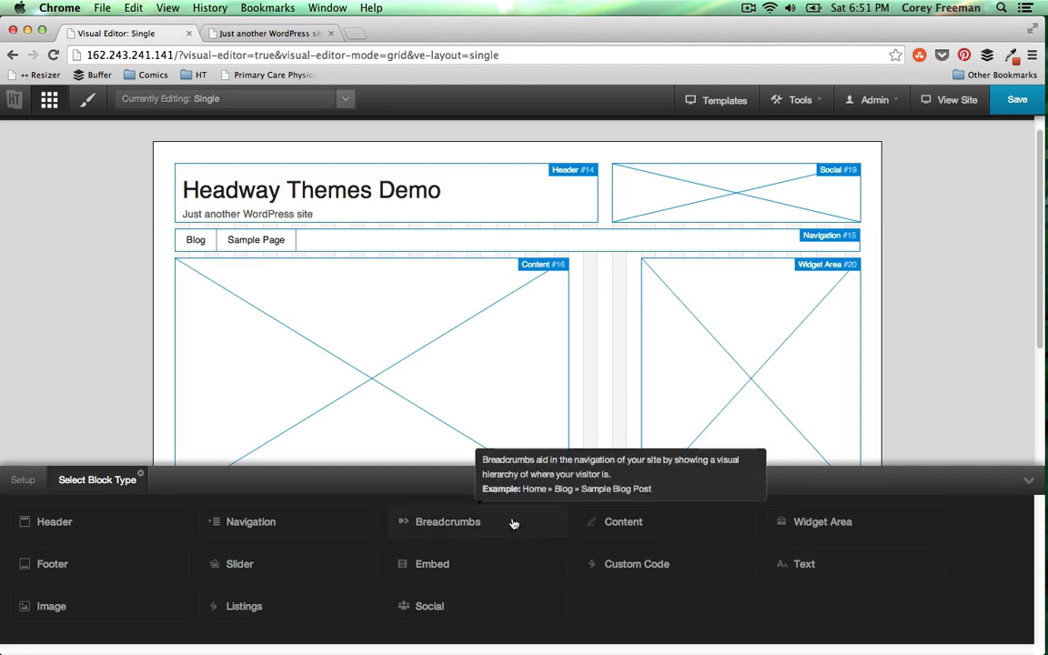
click(512, 456)
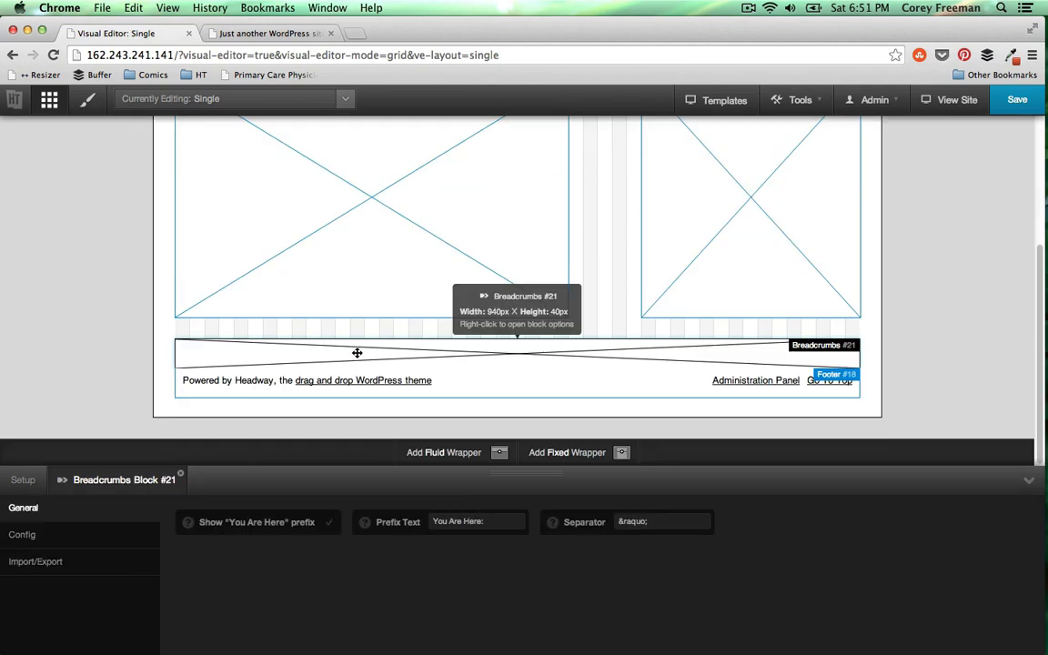
drag(354, 359, 359, 348)
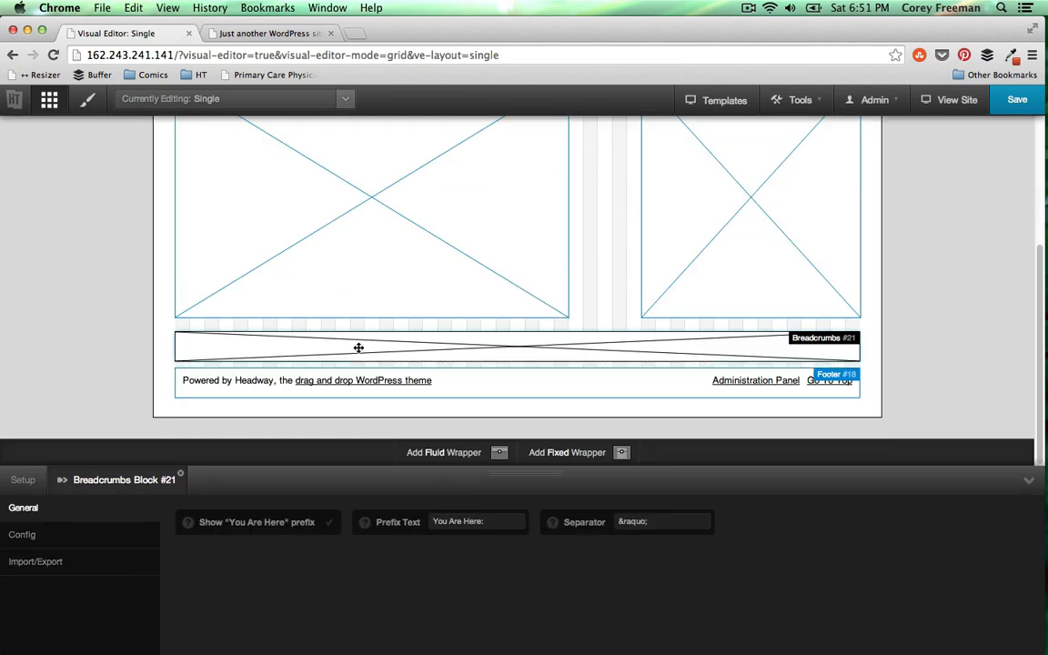
Enable the "You Are Here" prefix for the Breadcrumbs block and save the Single layout
click(308, 532)
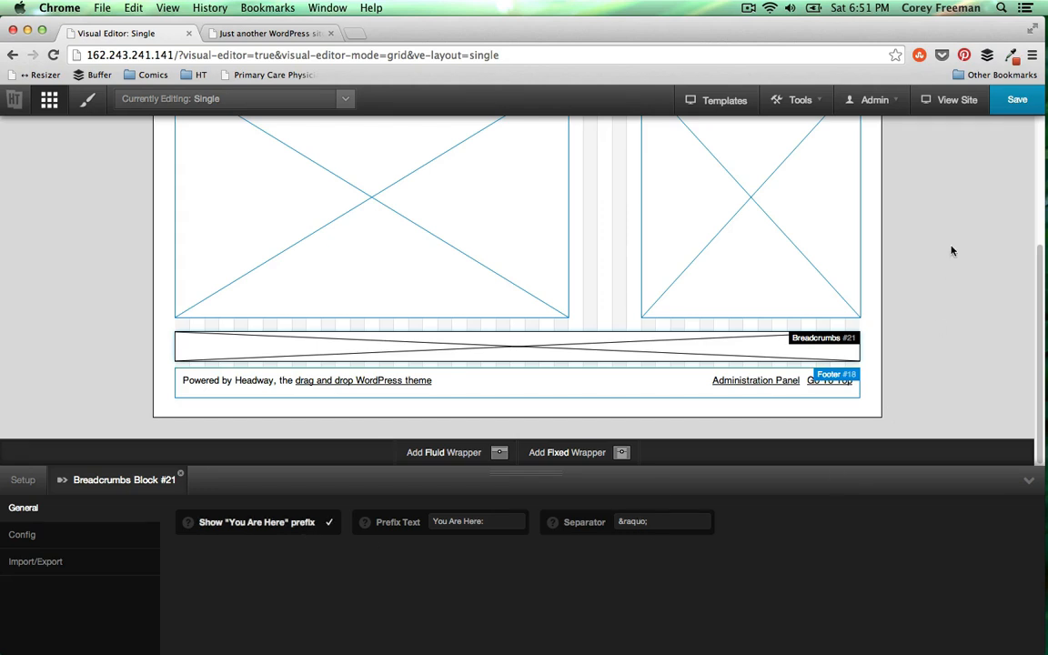
click(999, 111)
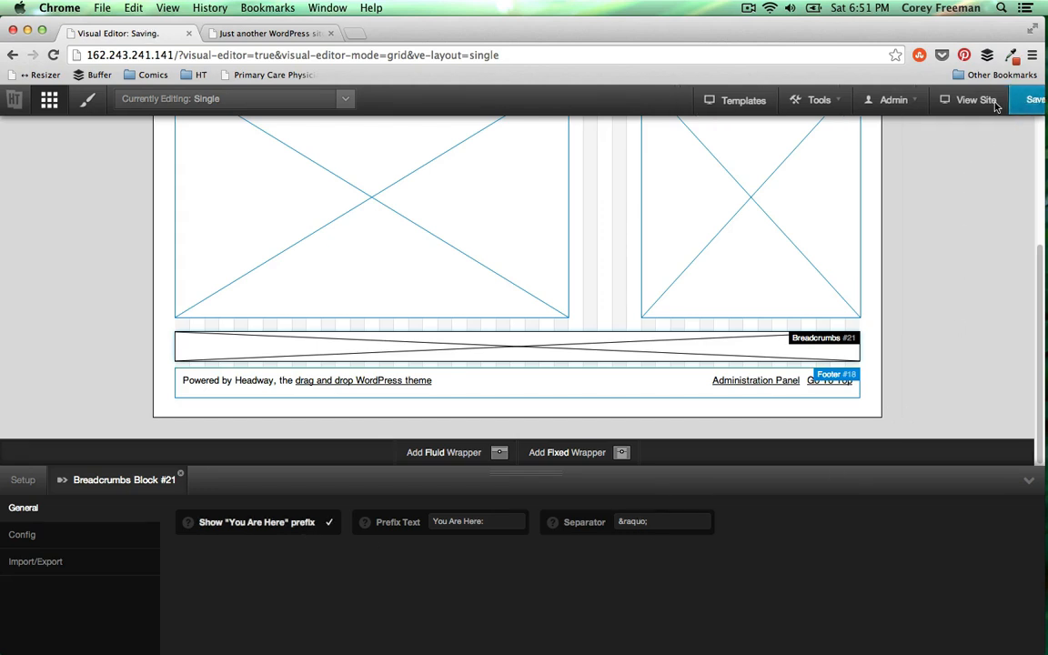
click(1008, 100)
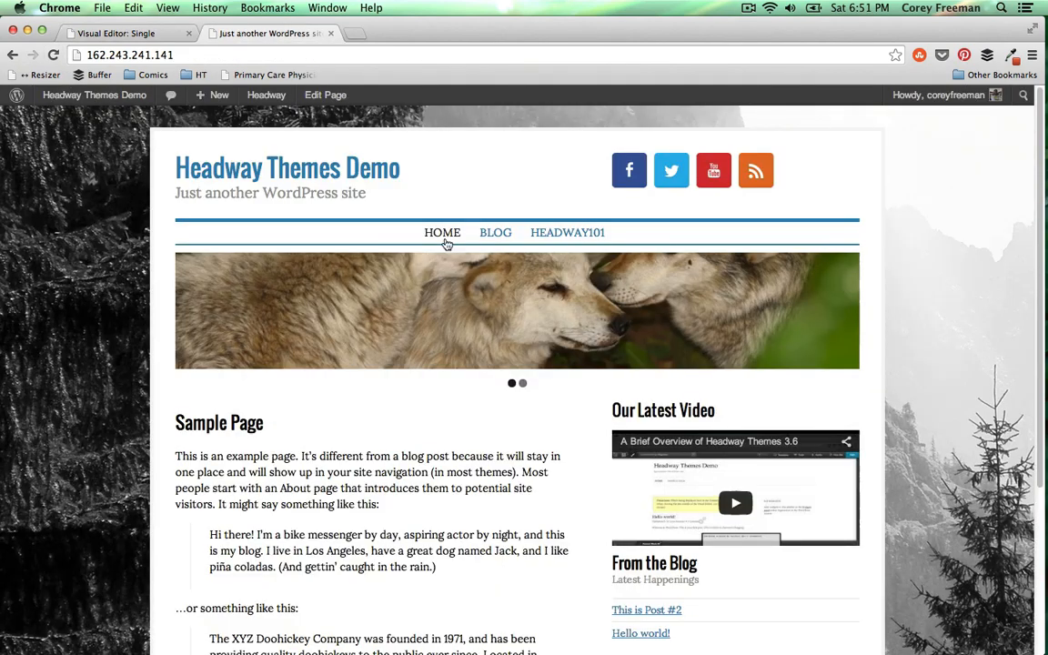
Check the breadcrumbs on the live "This is Post #2" page and switch the visual editor to design mode
click(647, 617)
scroll(409, 506, down, 5)
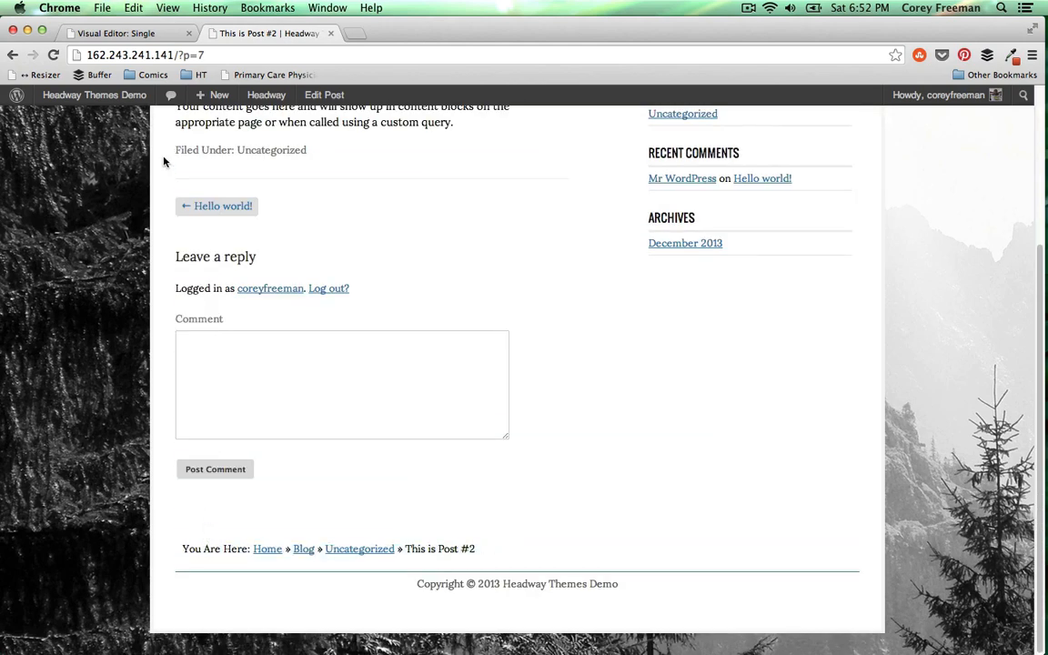
click(132, 33)
click(88, 100)
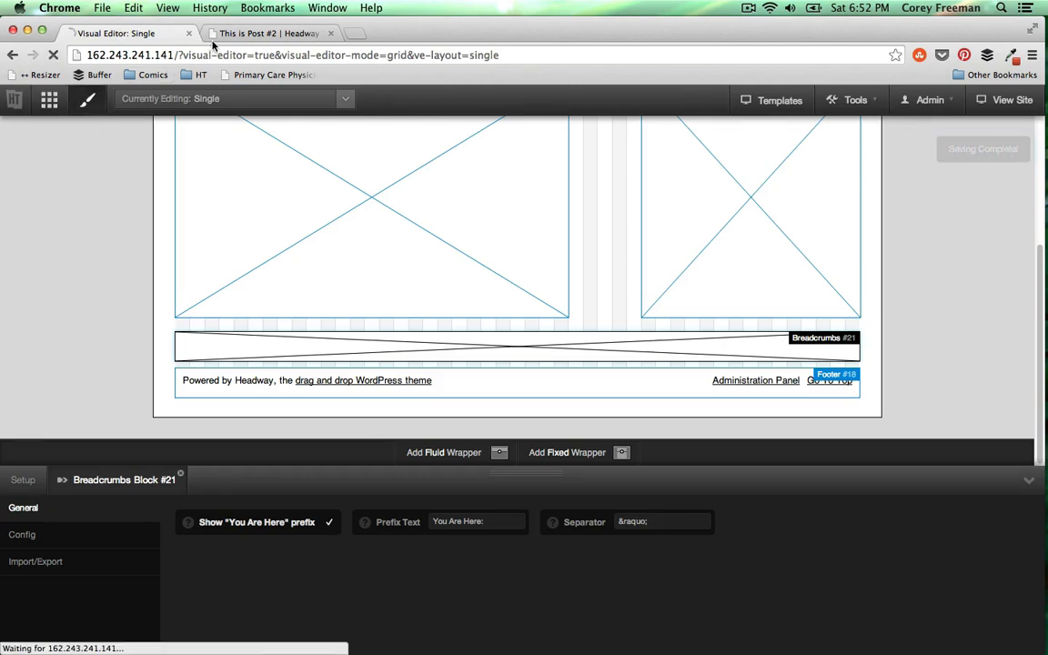
Test the Uncategorized breadcrumb link on the live post page and return to the post
click(222, 32)
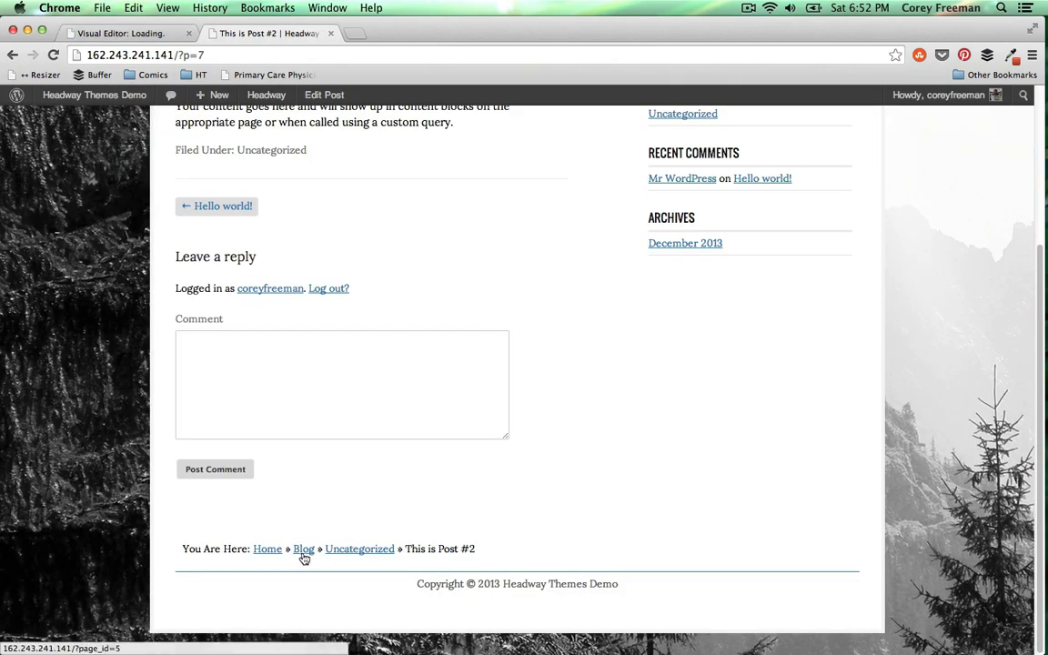
click(355, 559)
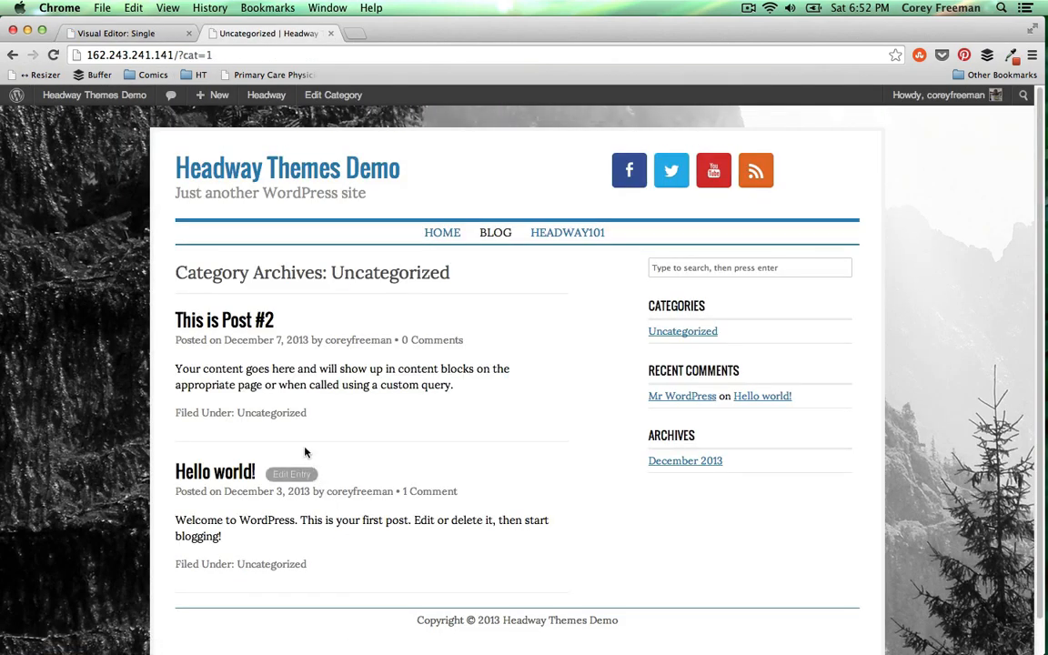
scroll(307, 453, down, 1)
click(13, 55)
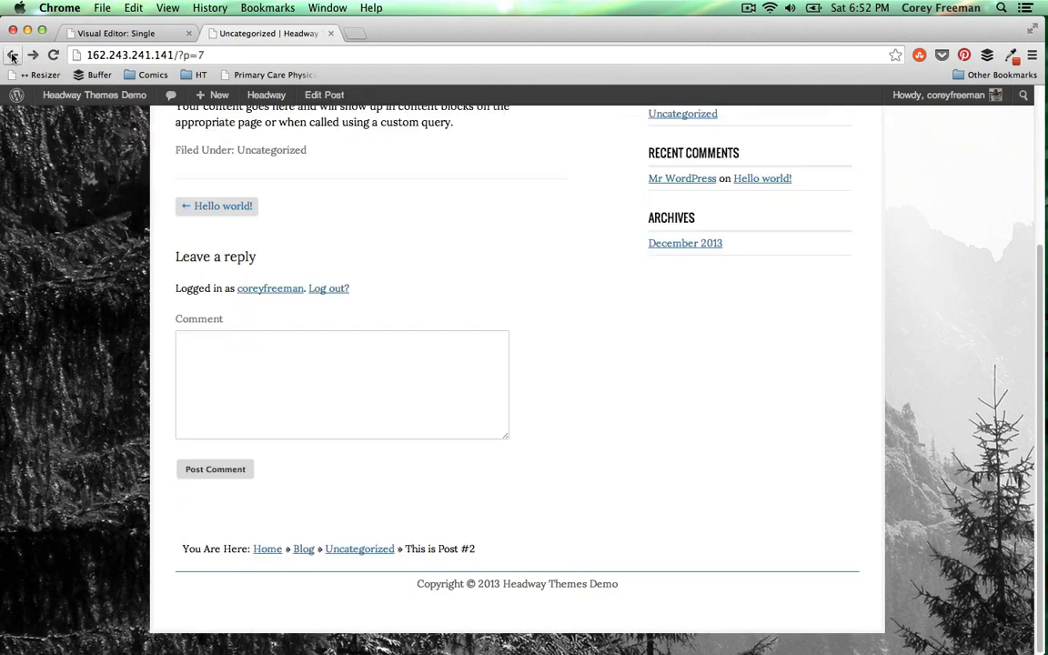
Switch back to the visual editor and give the Breadcrumbs element for all layouts a solid top border 1 px wide
click(132, 33)
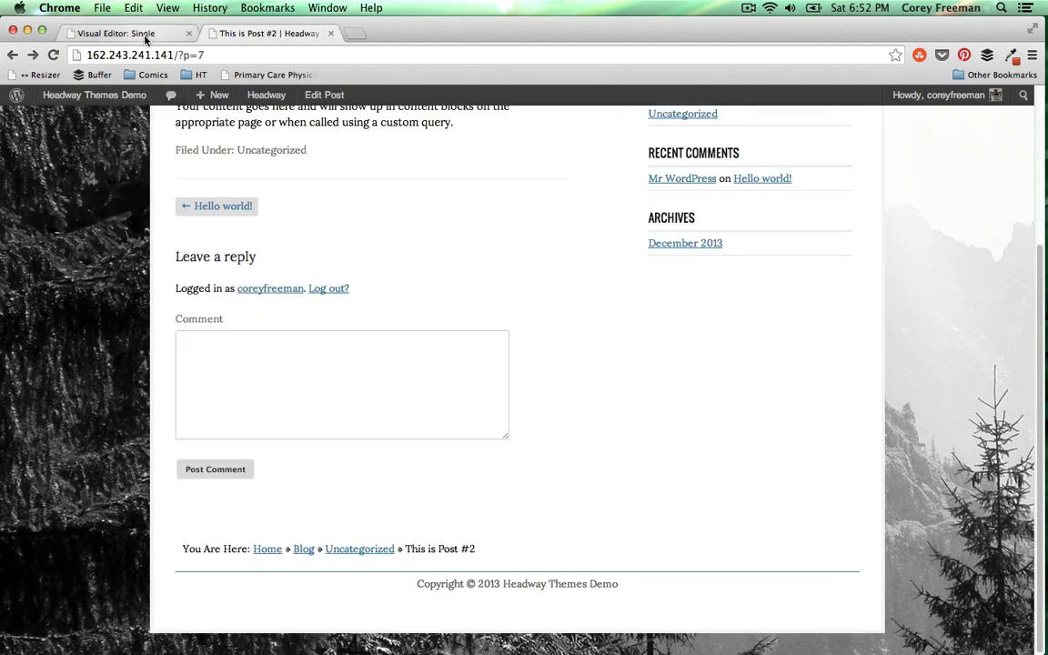
scroll(132, 359, down, 4)
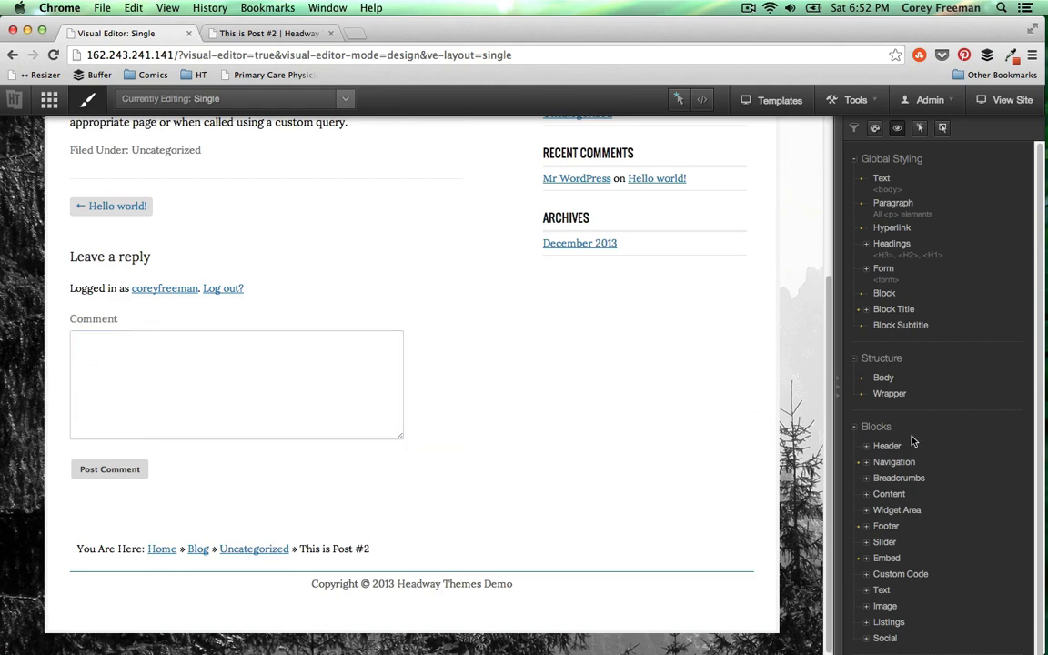
right_click(674, 565)
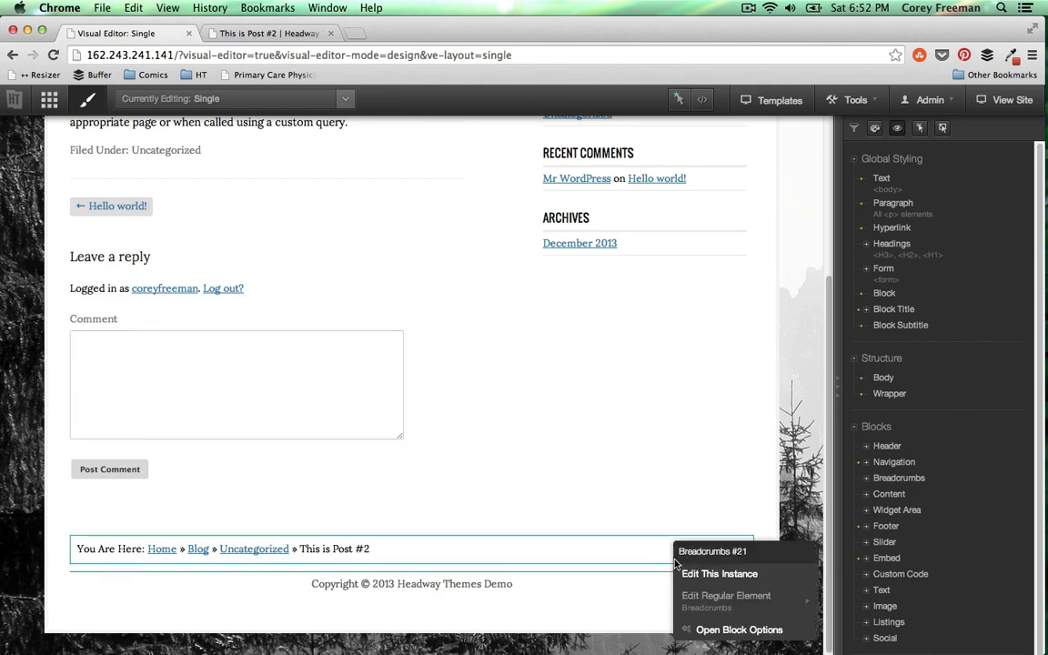
click(703, 597)
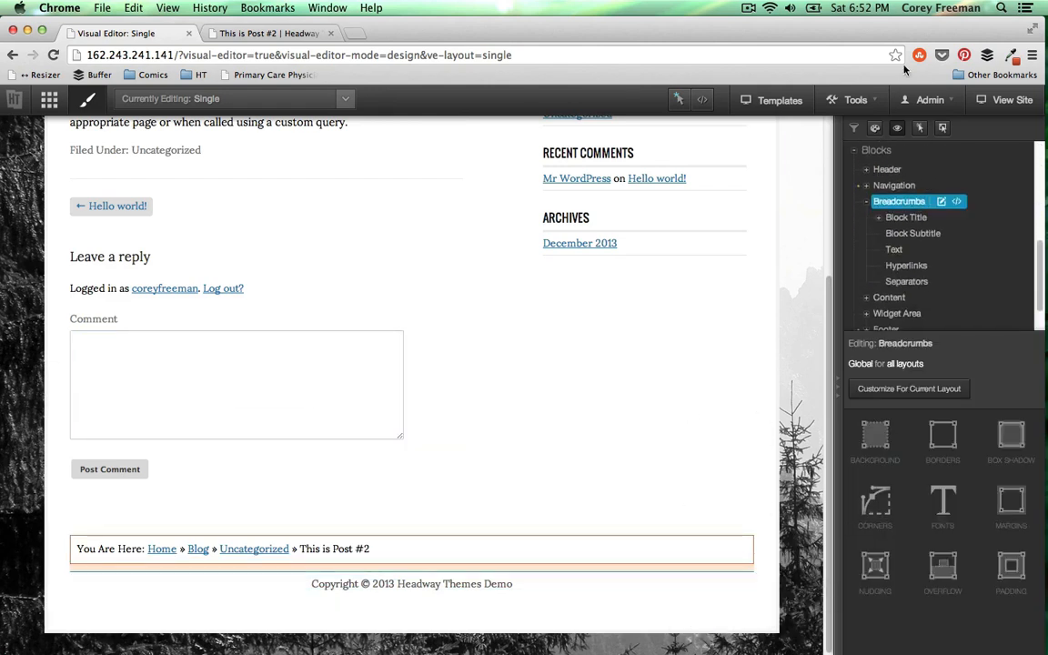
click(943, 435)
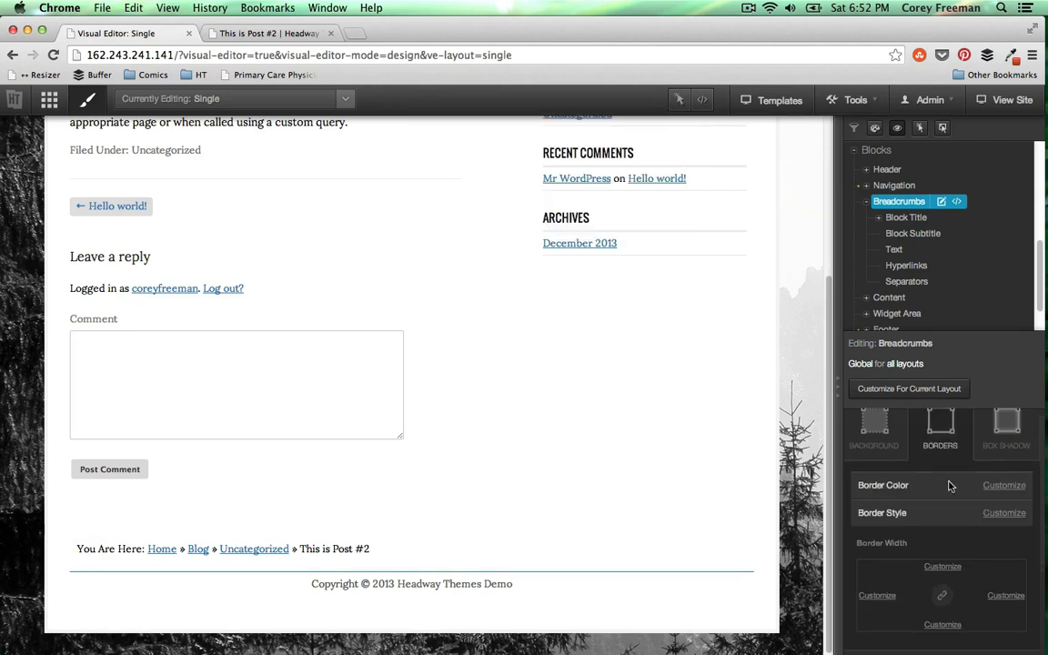
click(951, 587)
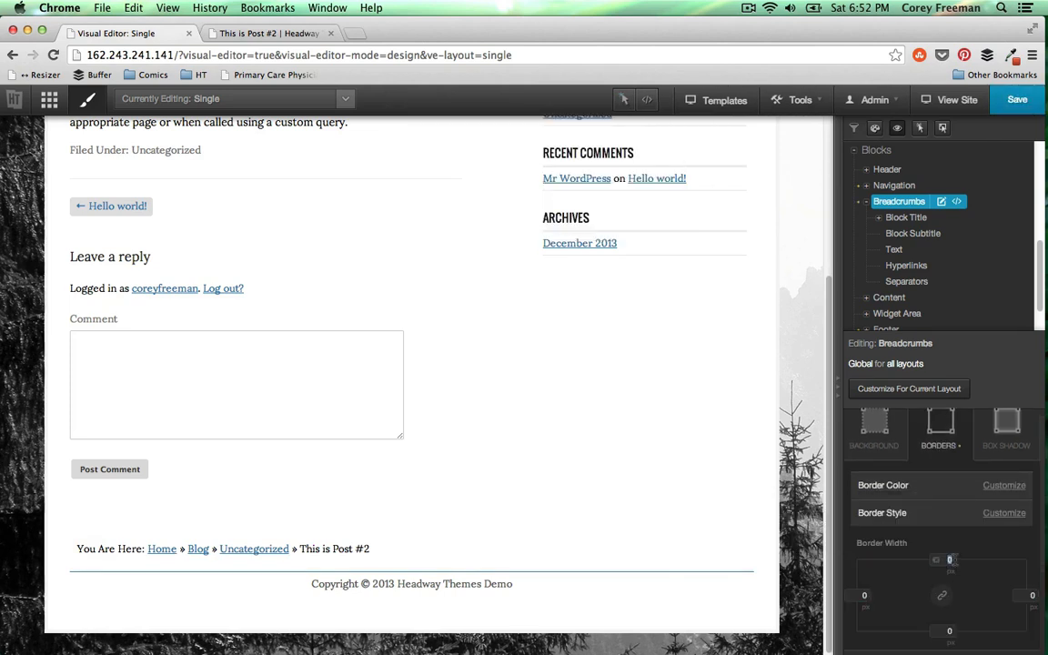
click(1004, 512)
click(997, 535)
Set the Breadcrumbs border colour to light grey #E8E8E8 and its top width to 3 px
click(1006, 489)
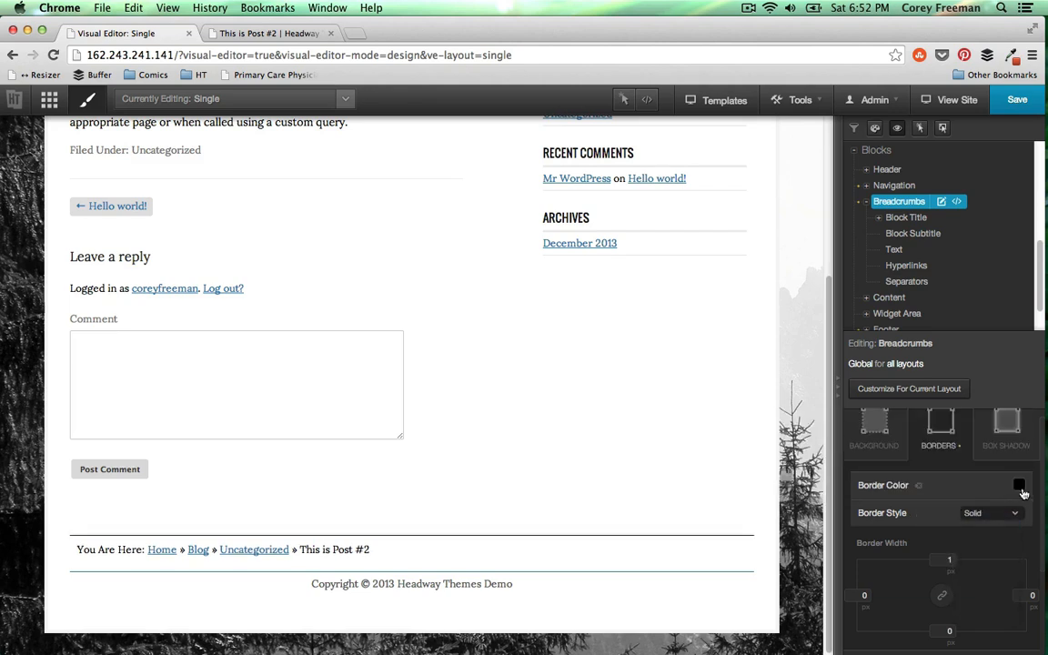
click(882, 629)
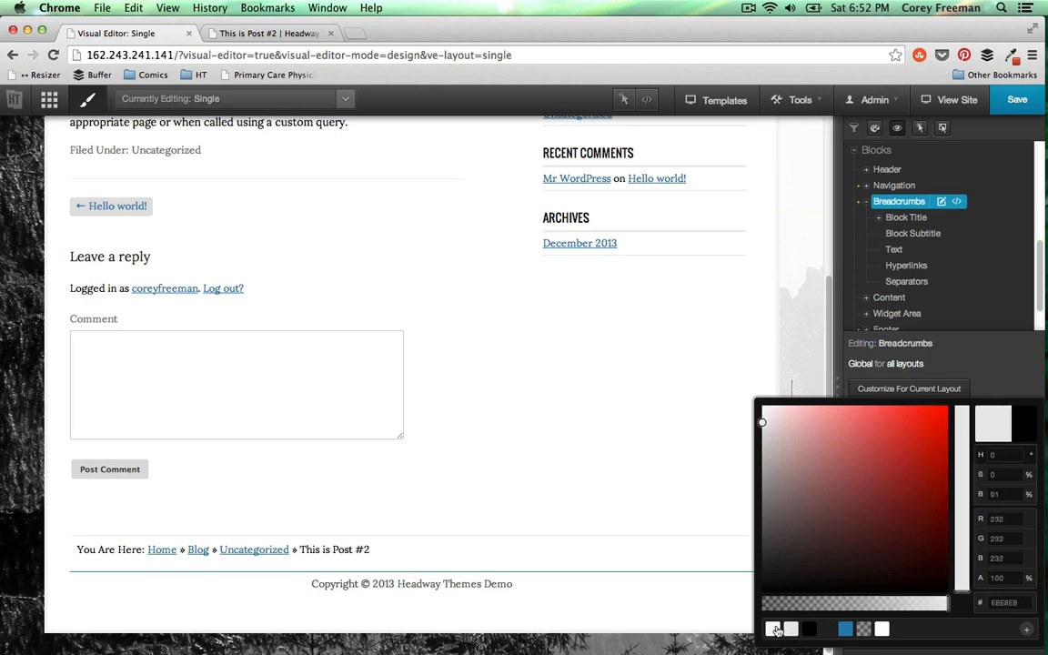
click(675, 613)
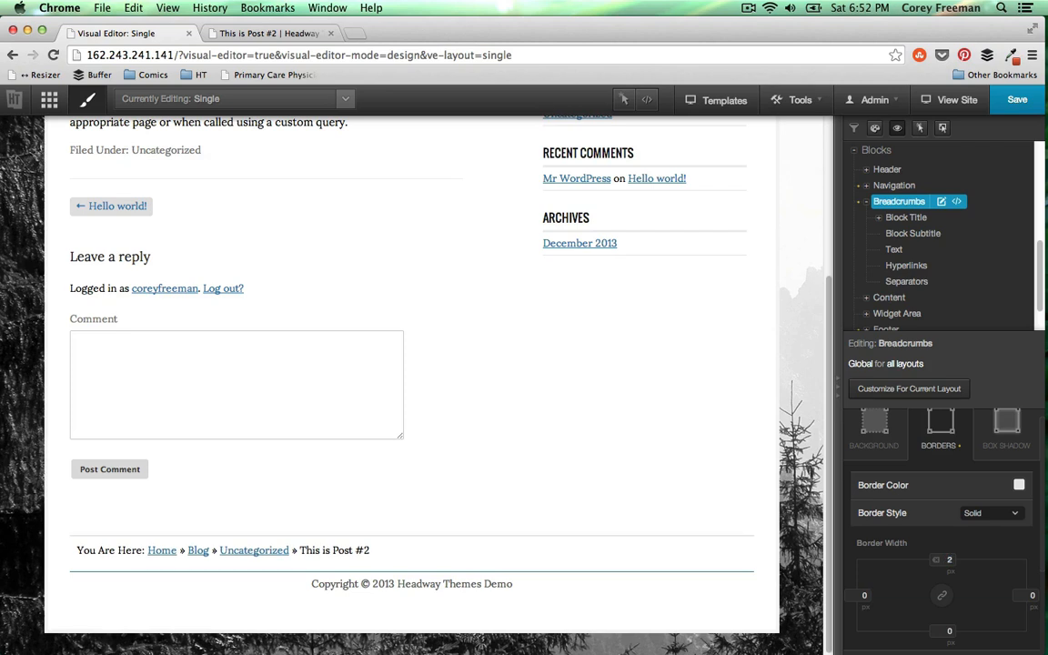
text(5)
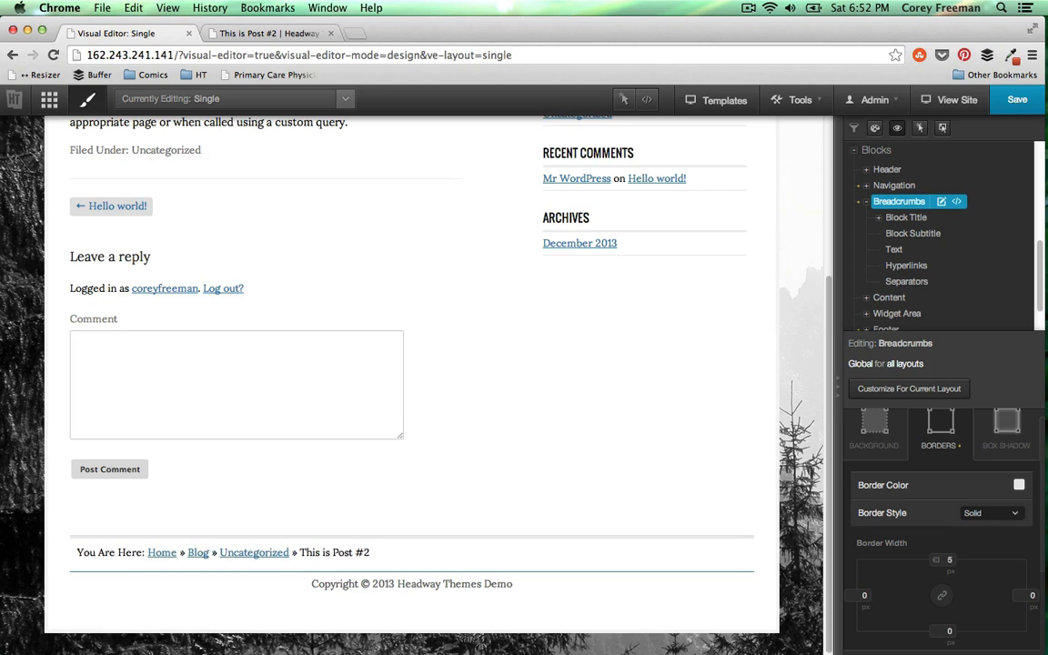
text(3)
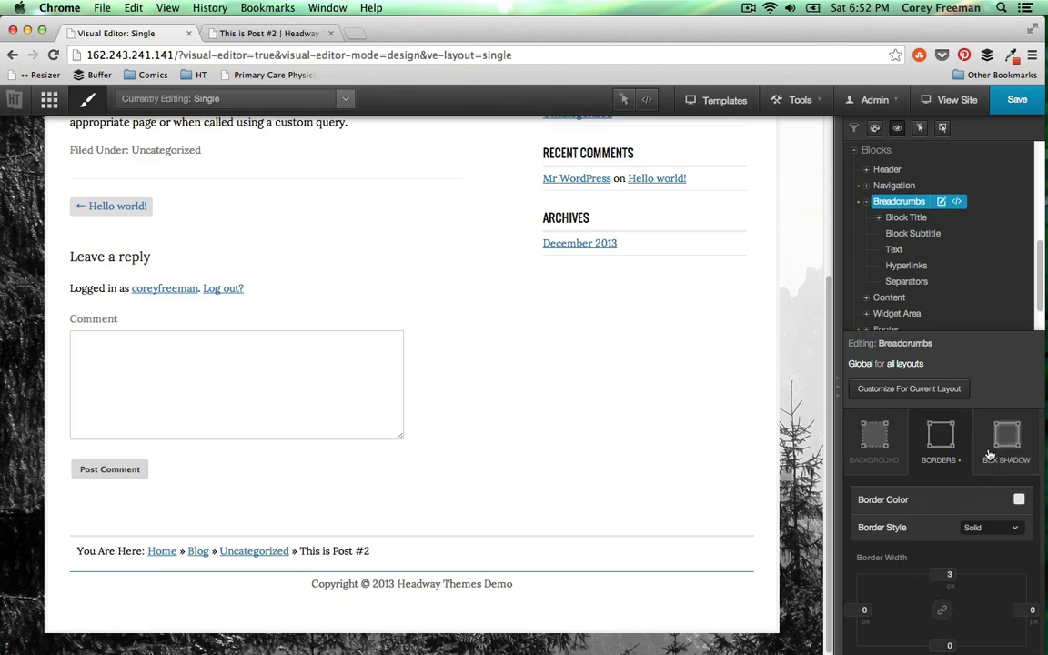
Enable custom margins on all four sides of the Text element inside Breadcrumbs
click(1001, 515)
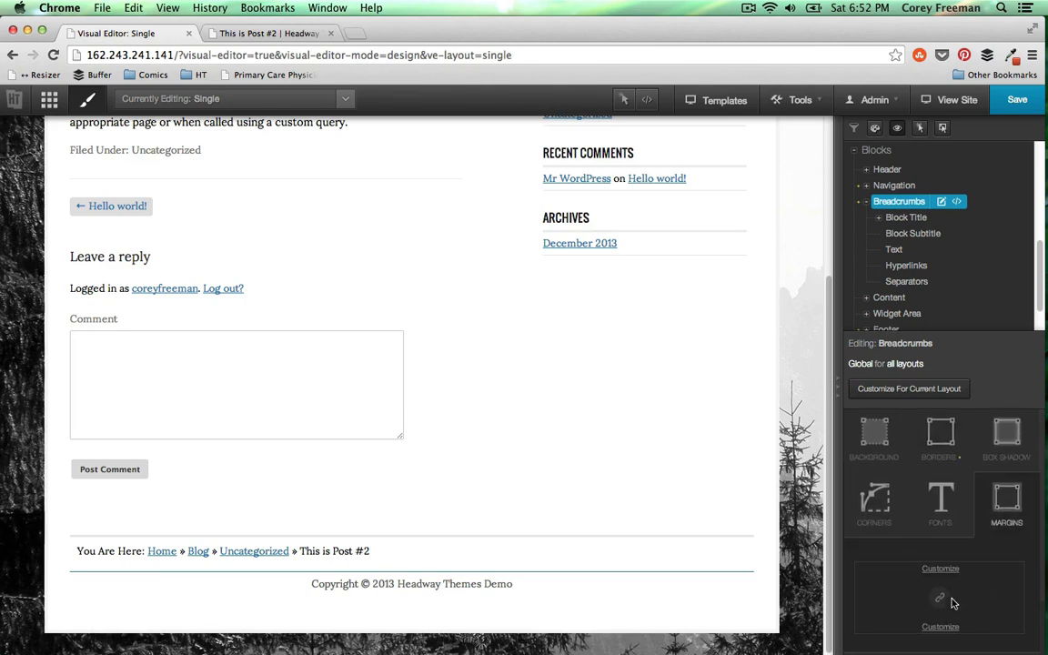
scroll(940, 510, down, 2)
click(1012, 442)
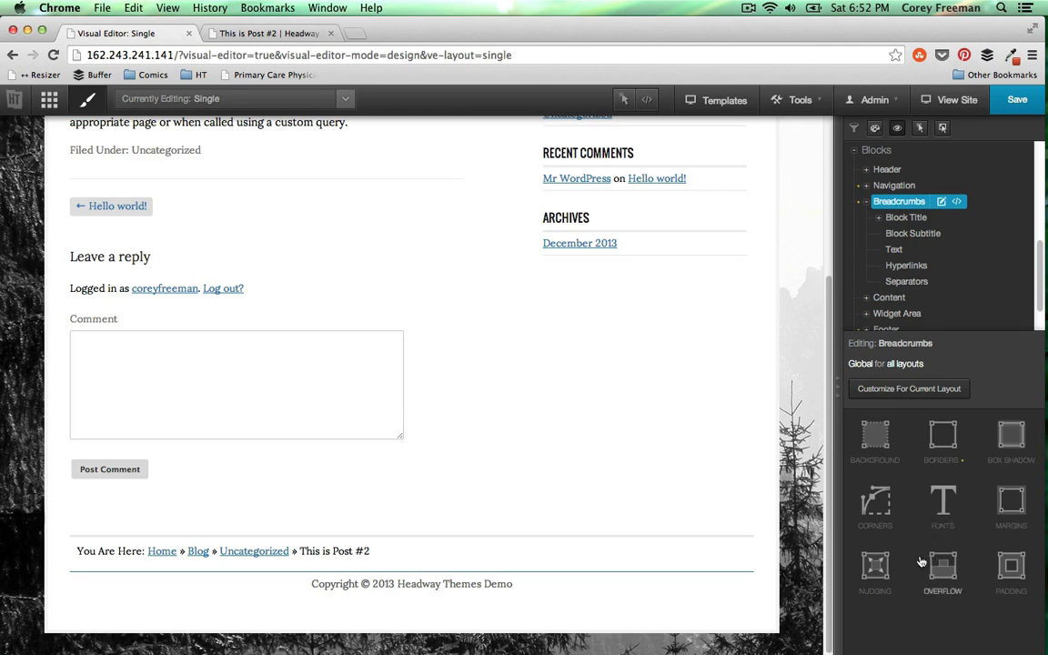
click(901, 250)
click(1005, 505)
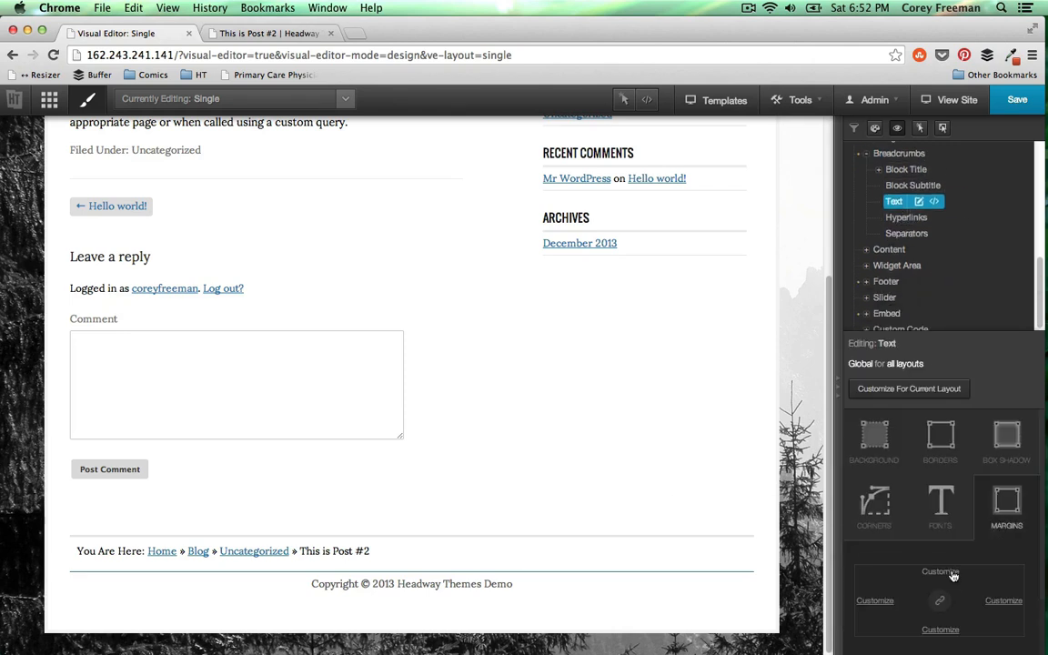
click(941, 601)
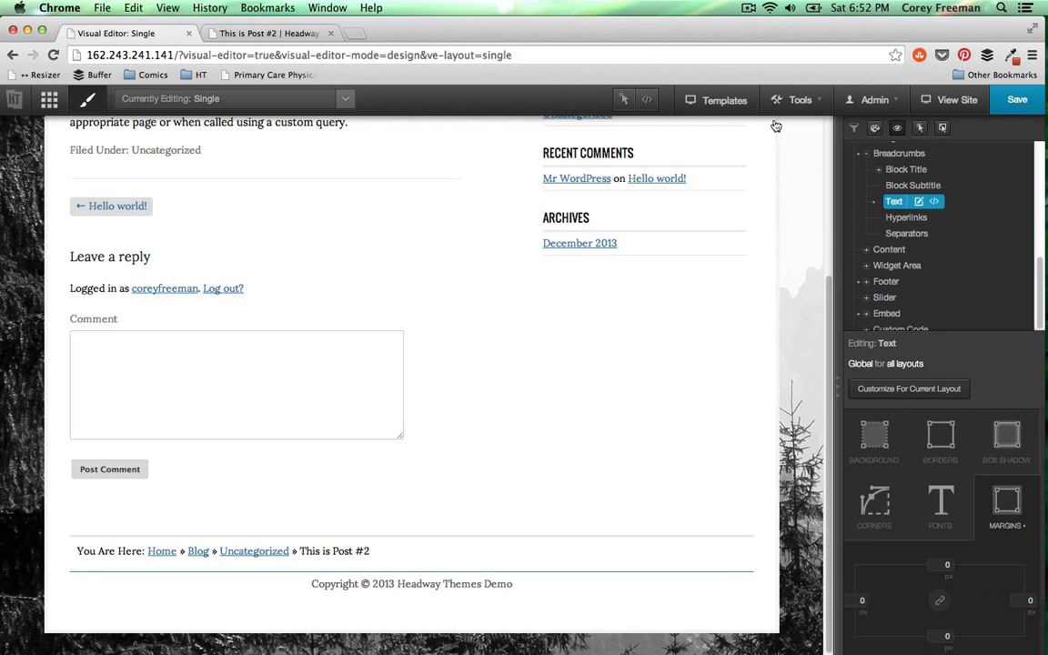
Using the inspector to locate the Breadcrumbs sub-elements, set the Text element's linked margins to 5 px on all sides and save
click(624, 100)
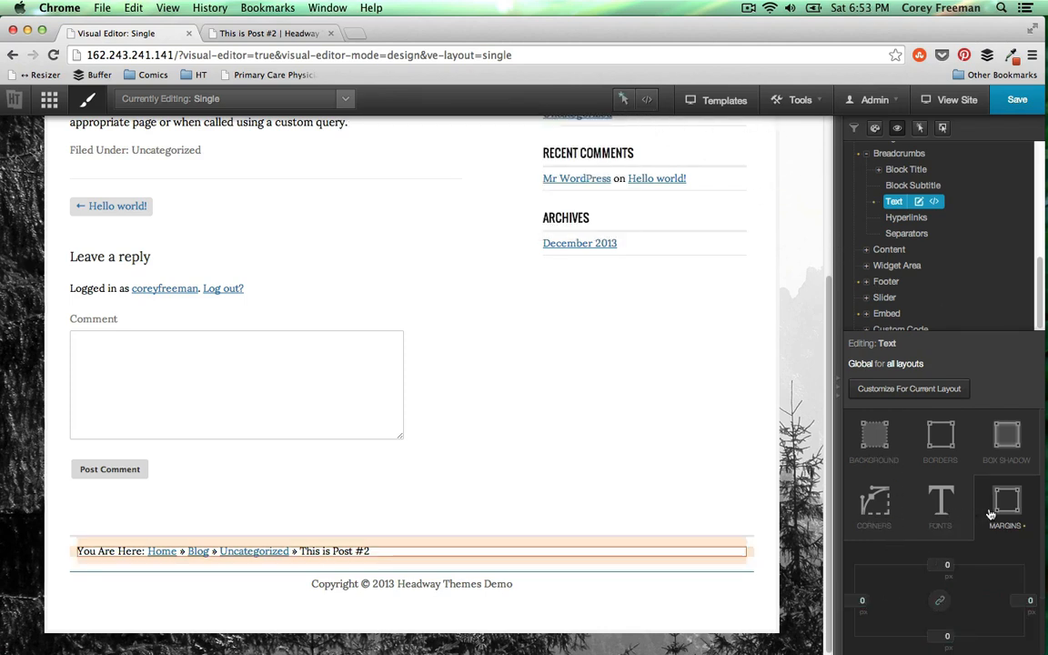
click(907, 233)
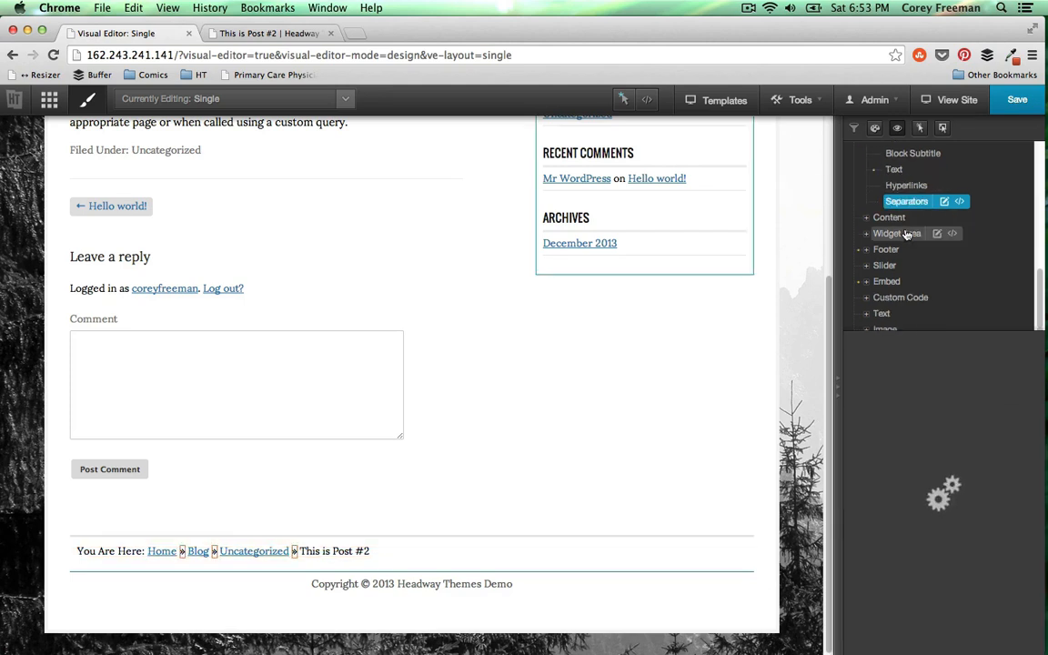
click(906, 186)
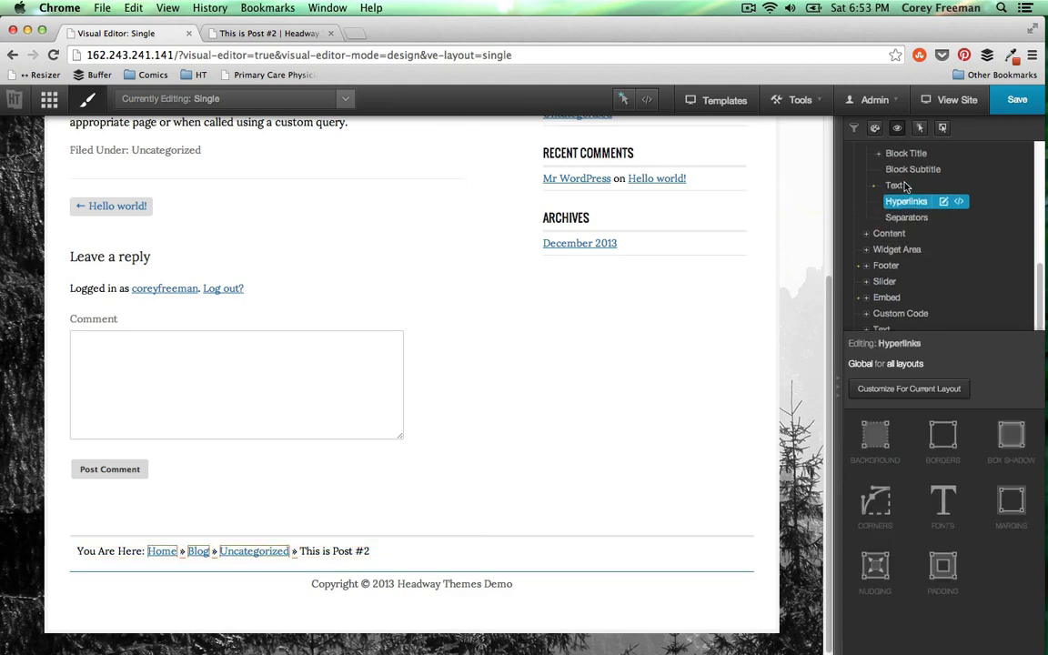
click(904, 186)
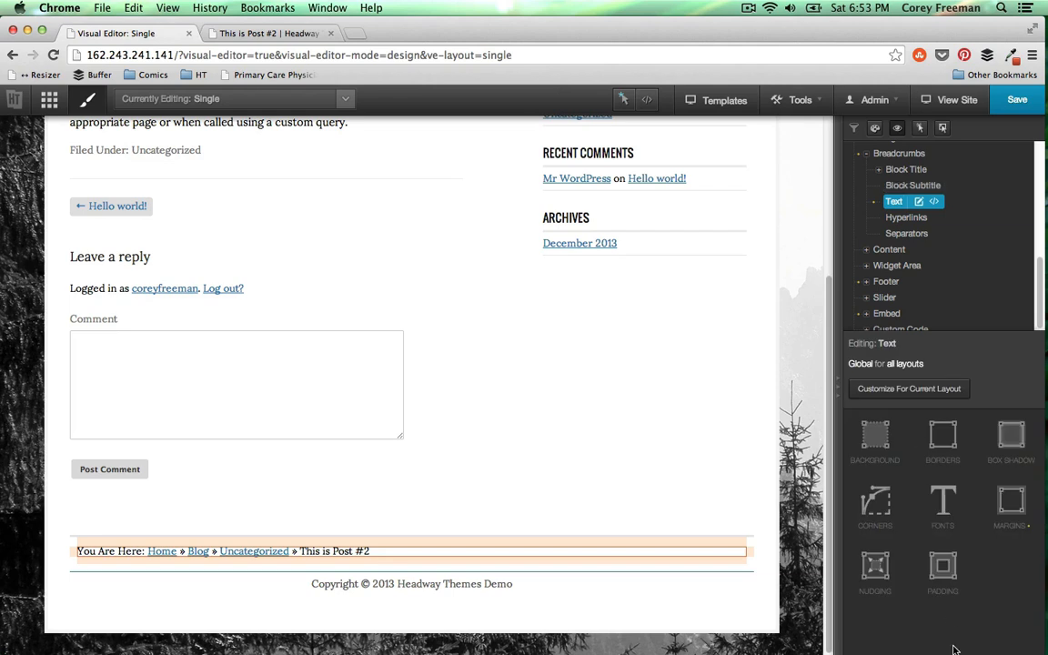
click(992, 512)
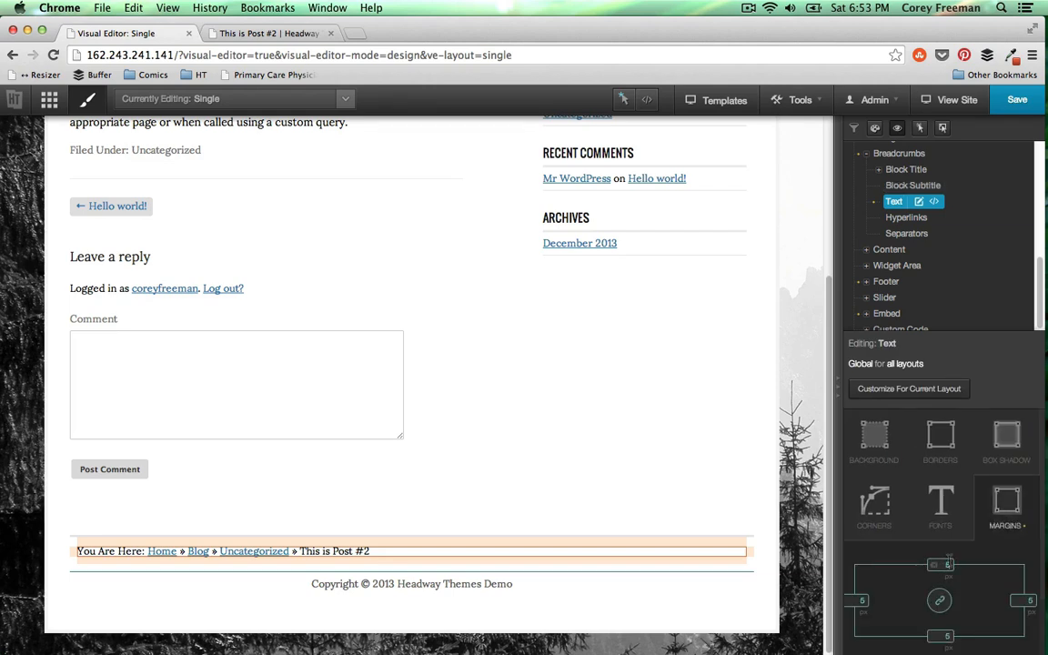
click(991, 507)
click(1017, 100)
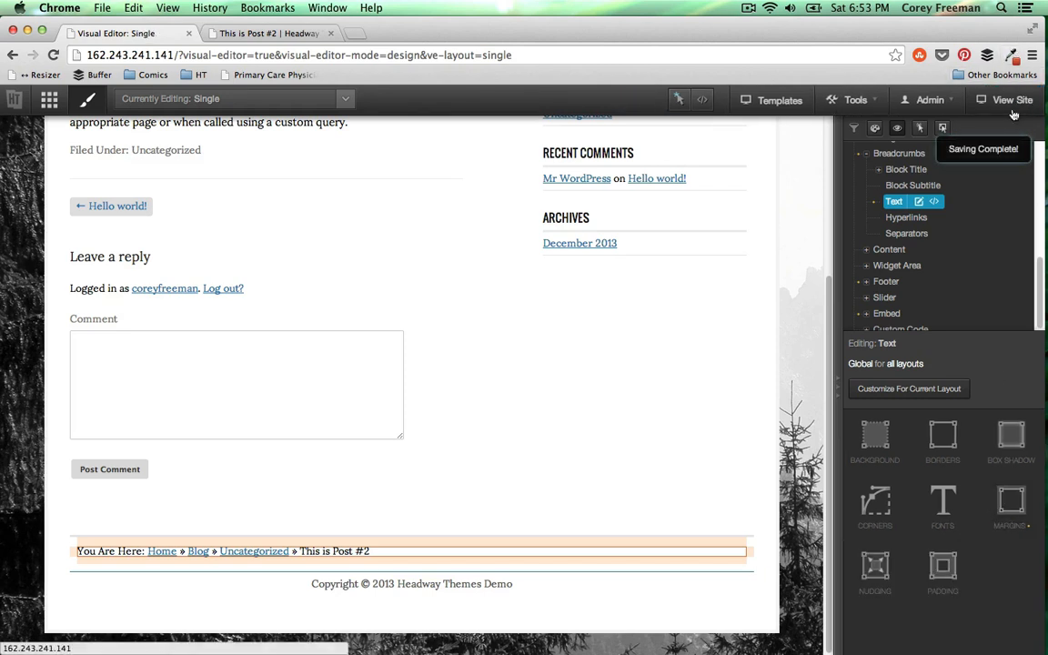
click(681, 103)
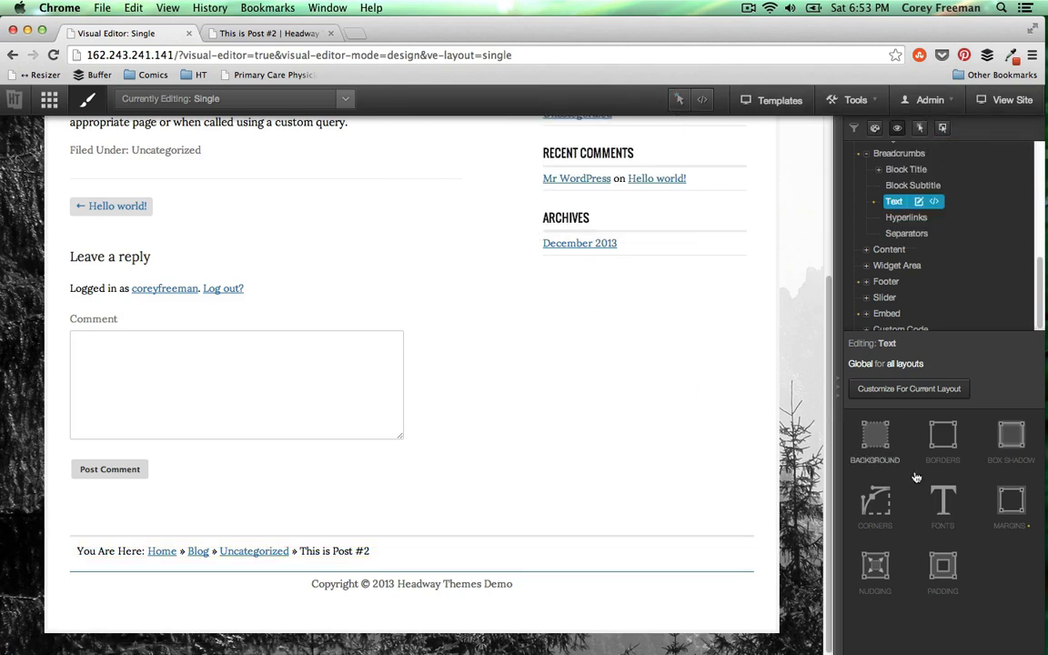
Try several swatches for the Breadcrumbs Text font colour and set it to medium grey #AAAAAA
click(942, 502)
scroll(997, 601, down, 1)
click(998, 603)
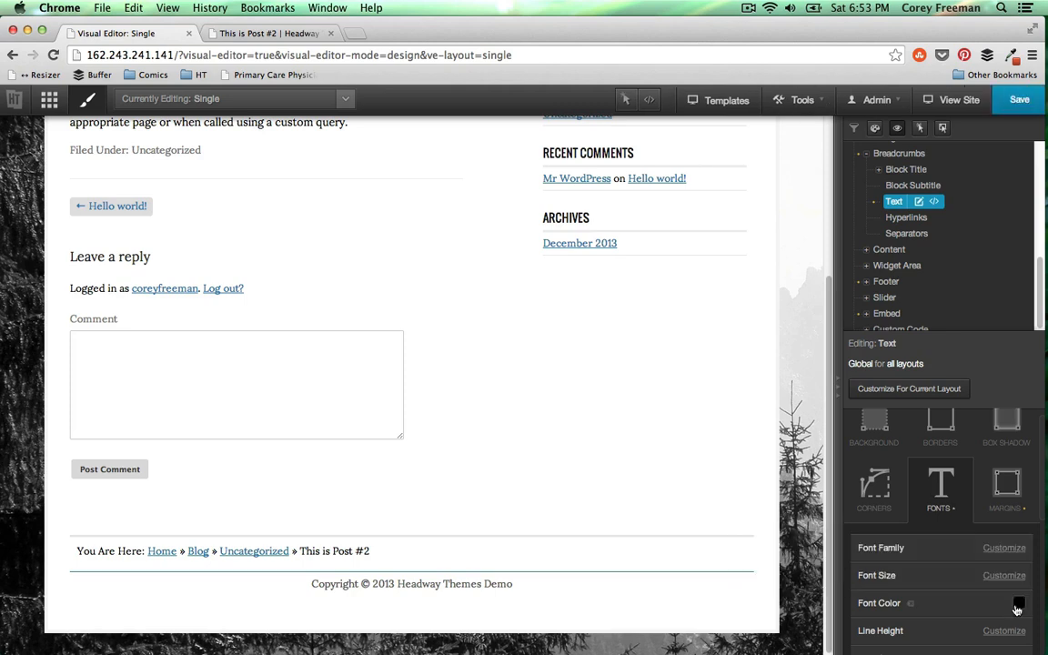
click(1005, 603)
click(846, 628)
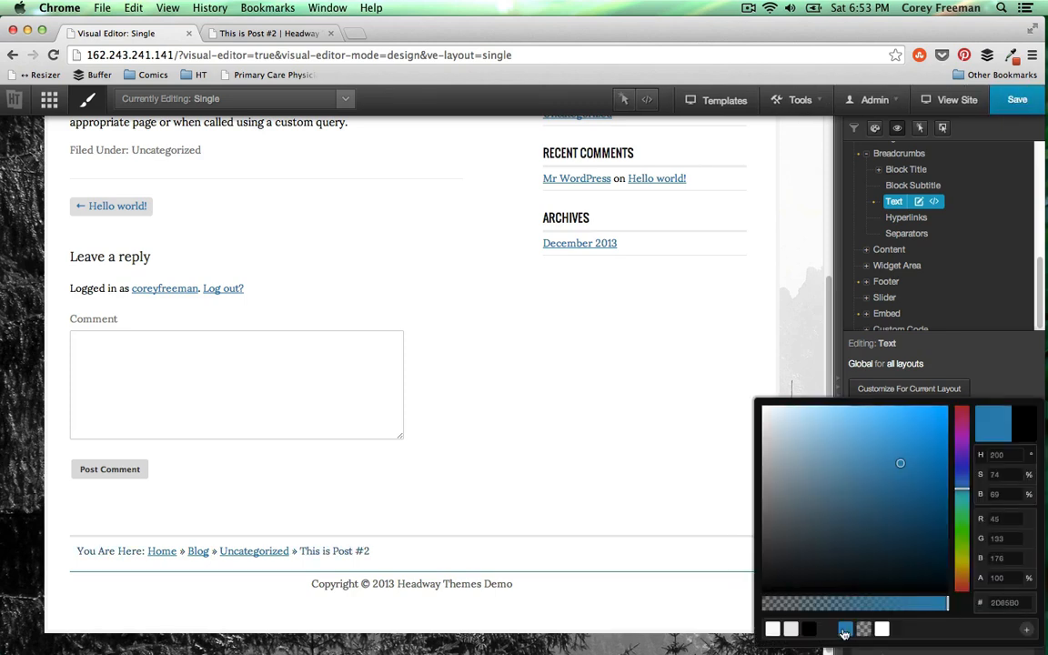
click(789, 633)
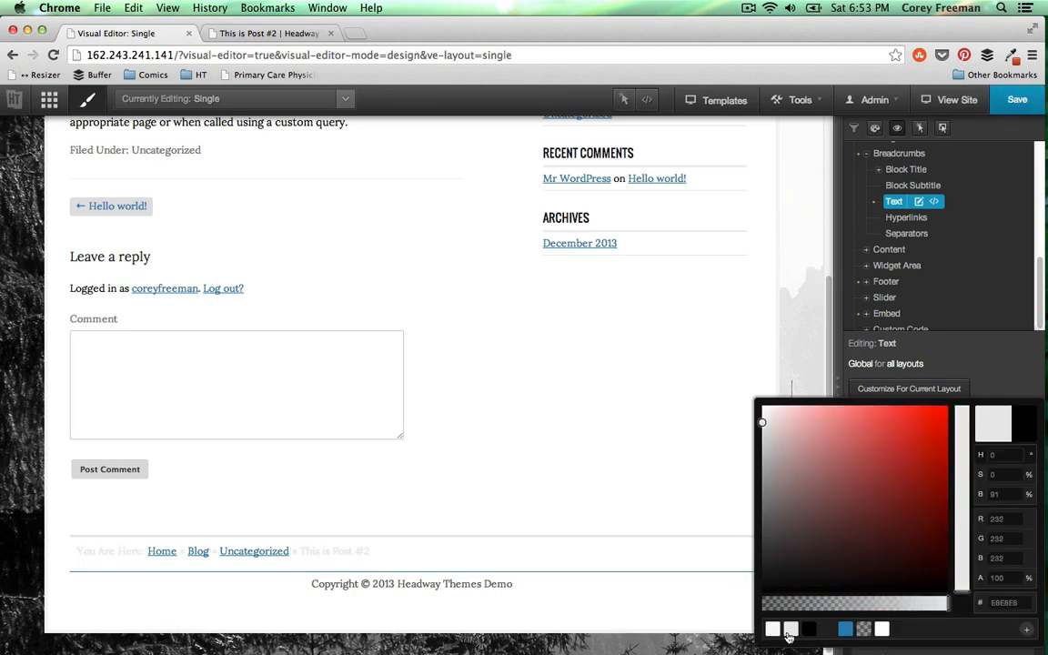
click(825, 632)
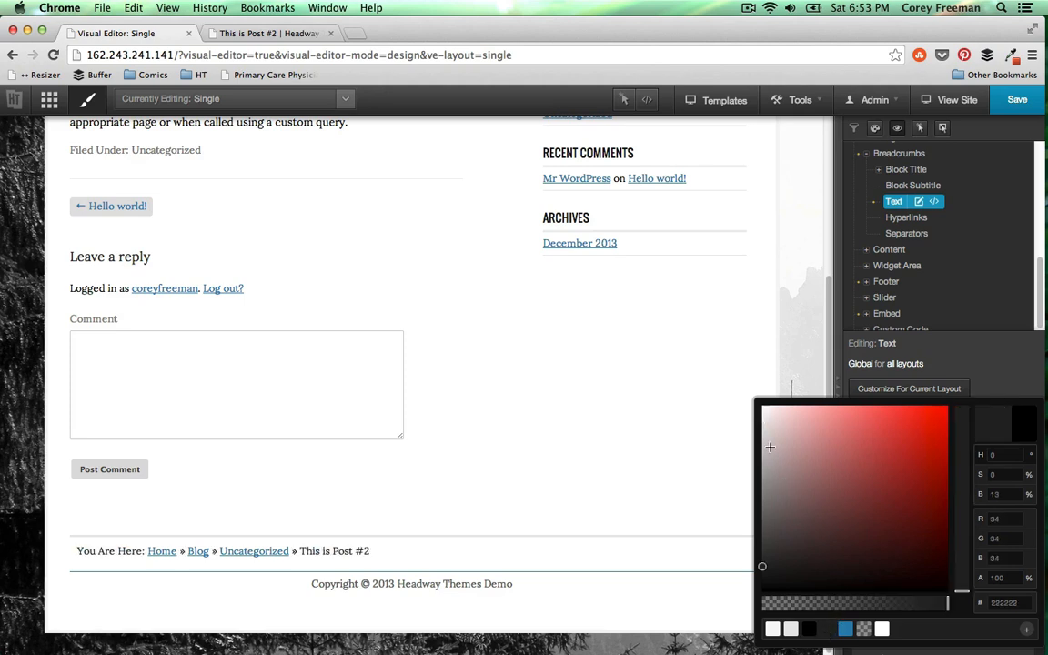
mouse_move(769, 441)
mouse_down()
mouse_move(760, 437)
mouse_move(751, 478)
mouse_move(750, 465)
mouse_up()
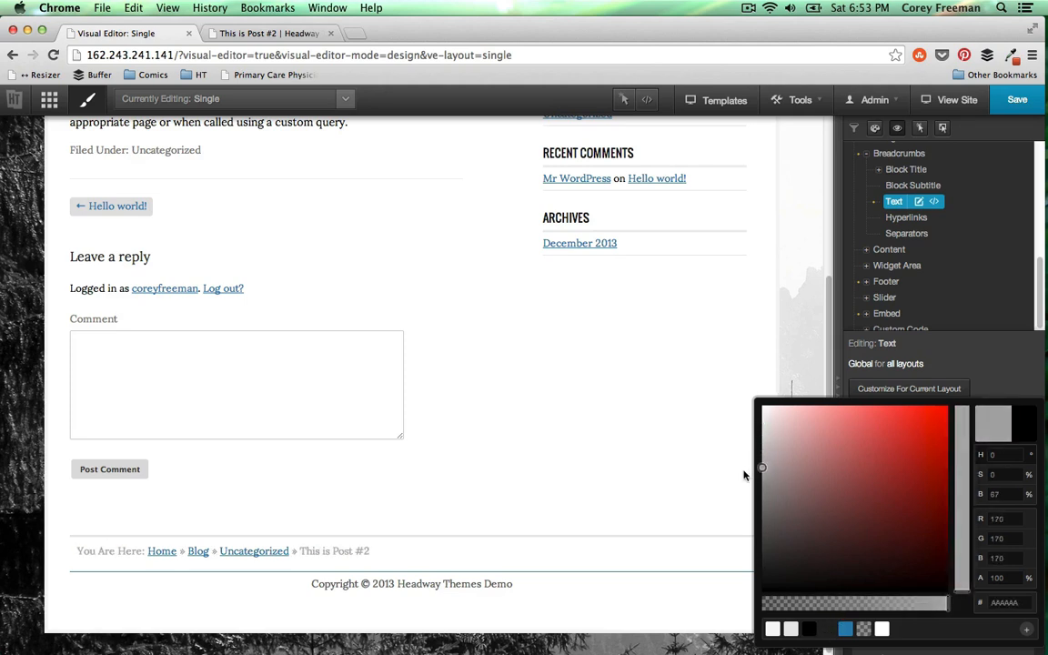
click(658, 510)
Set the font colour of the Breadcrumbs Hyperlinks element to the same grey, #AAAAAA
click(906, 218)
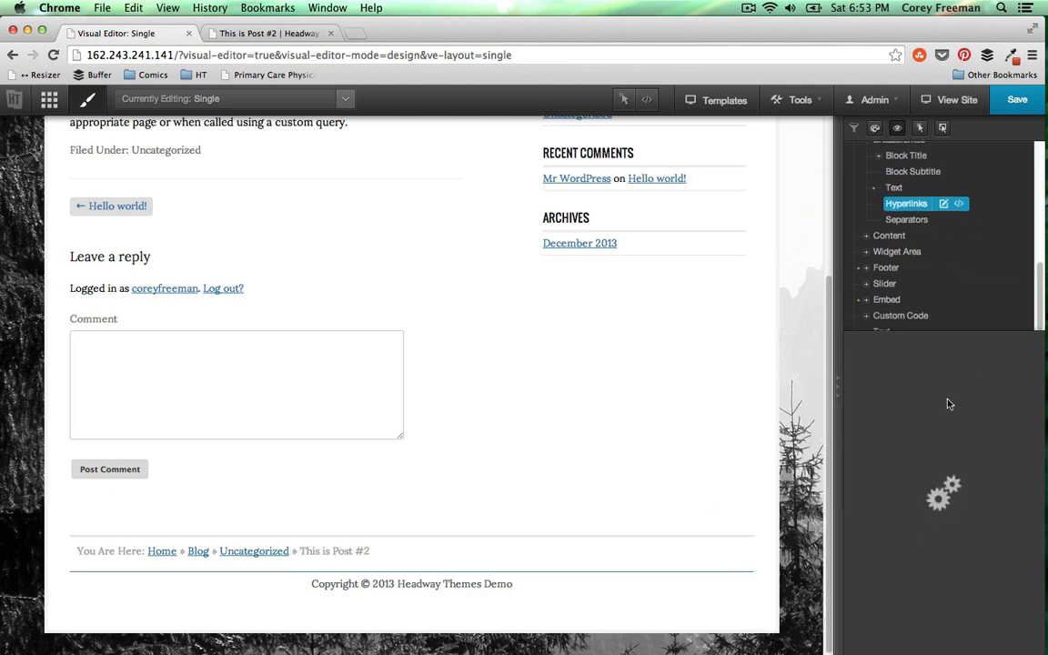
click(941, 500)
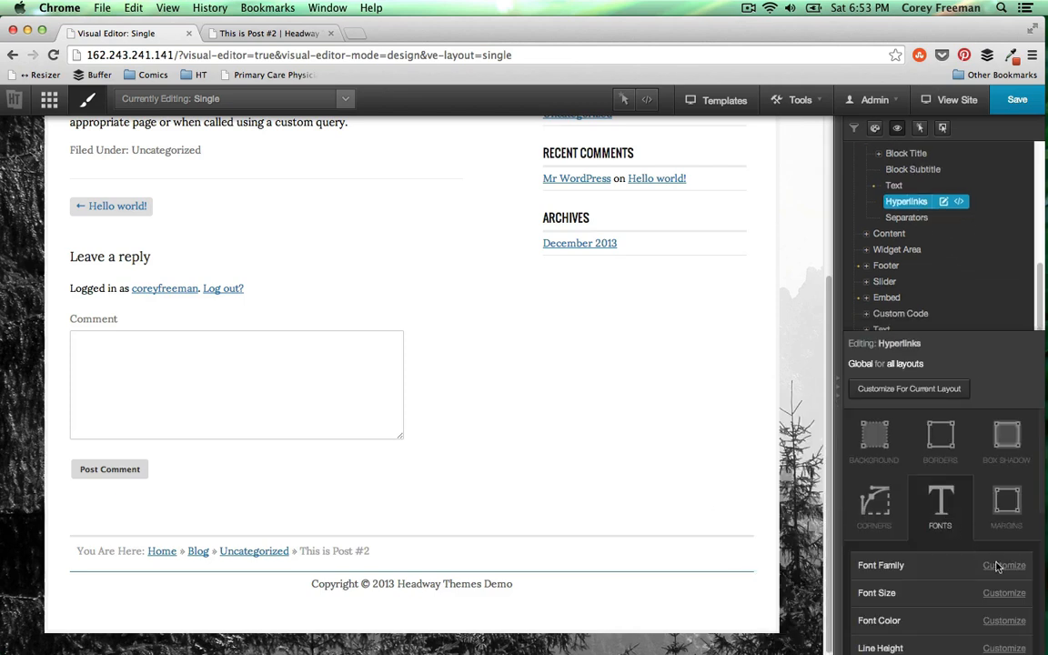
click(1003, 621)
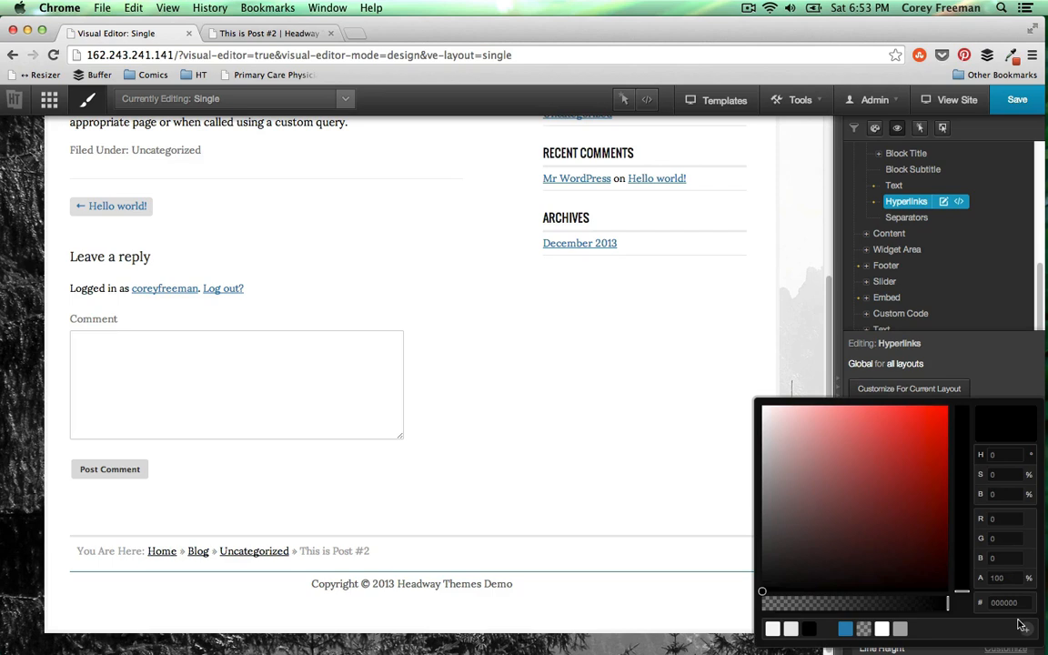
click(826, 630)
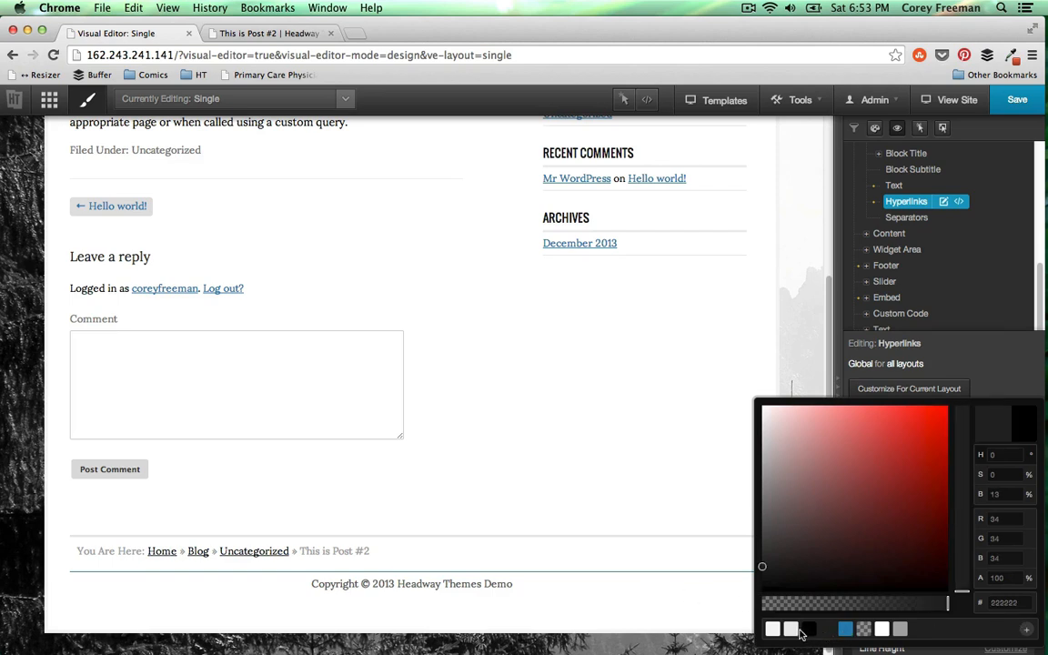
click(792, 630)
click(900, 630)
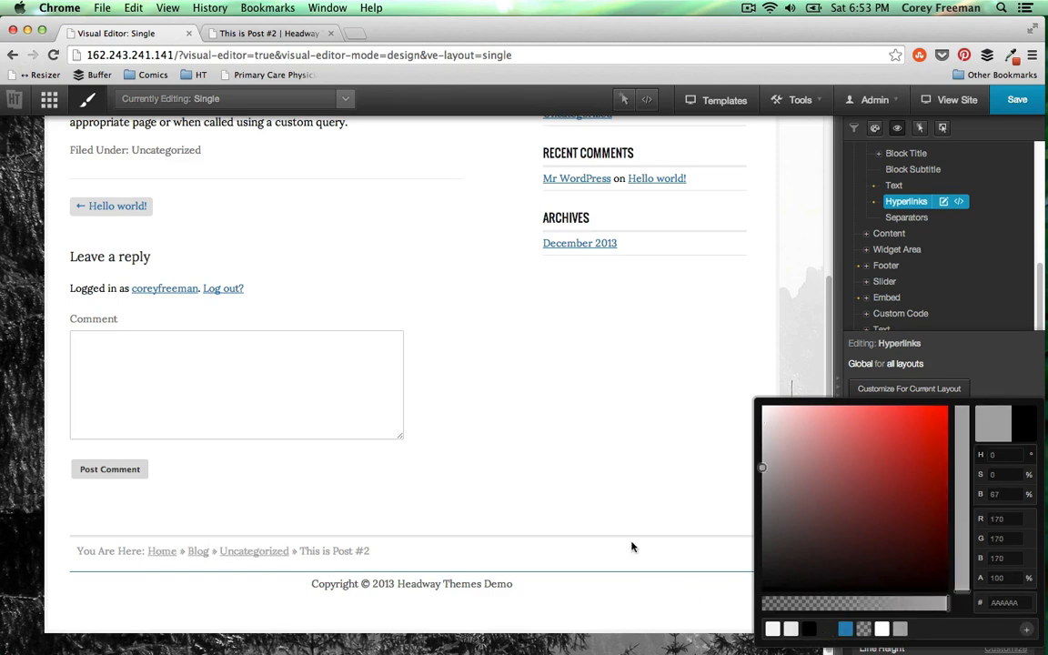
click(718, 387)
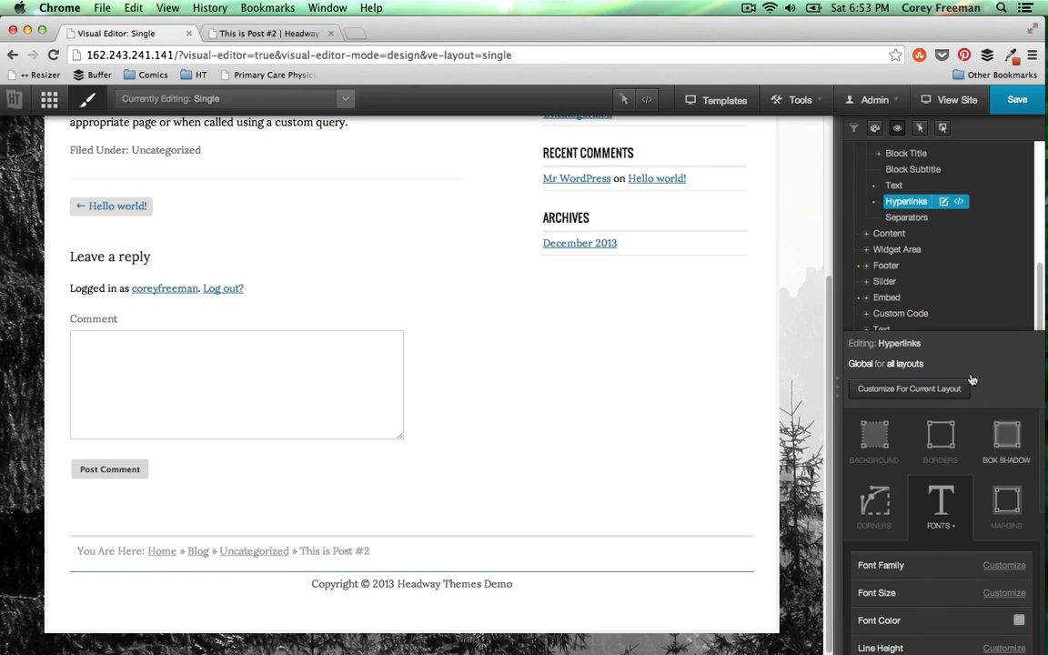
Save the design changes and reload the live "This is Post #2" page to check the styled breadcrumbs
click(1013, 100)
click(227, 33)
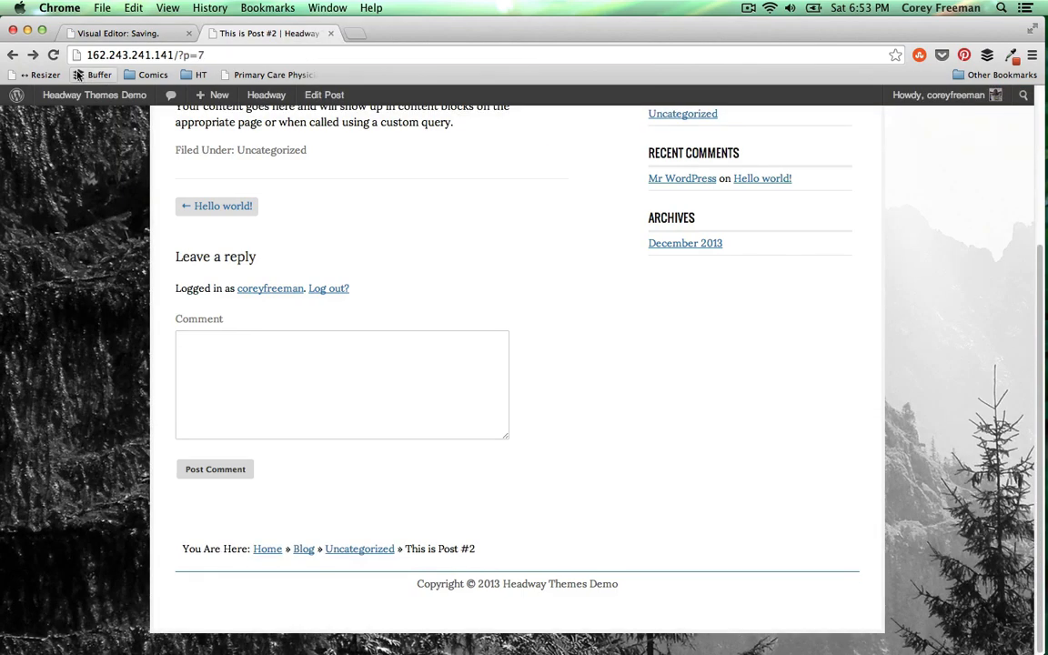
click(53, 54)
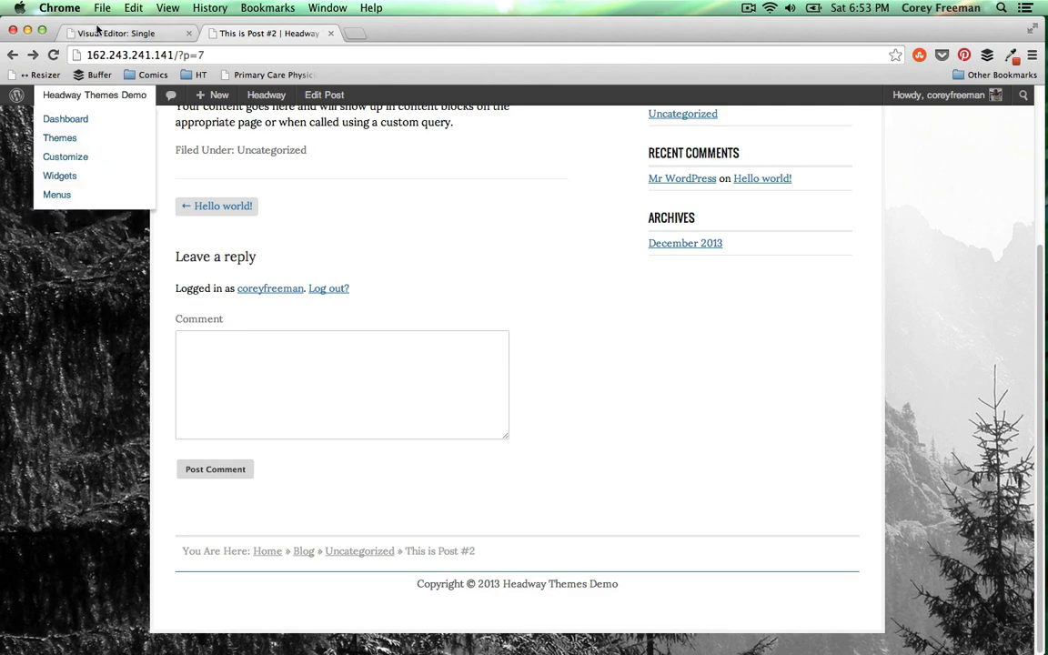
Return to the visual editor and set the Footer element's border colour to light grey using the saved swatches
click(100, 34)
click(885, 264)
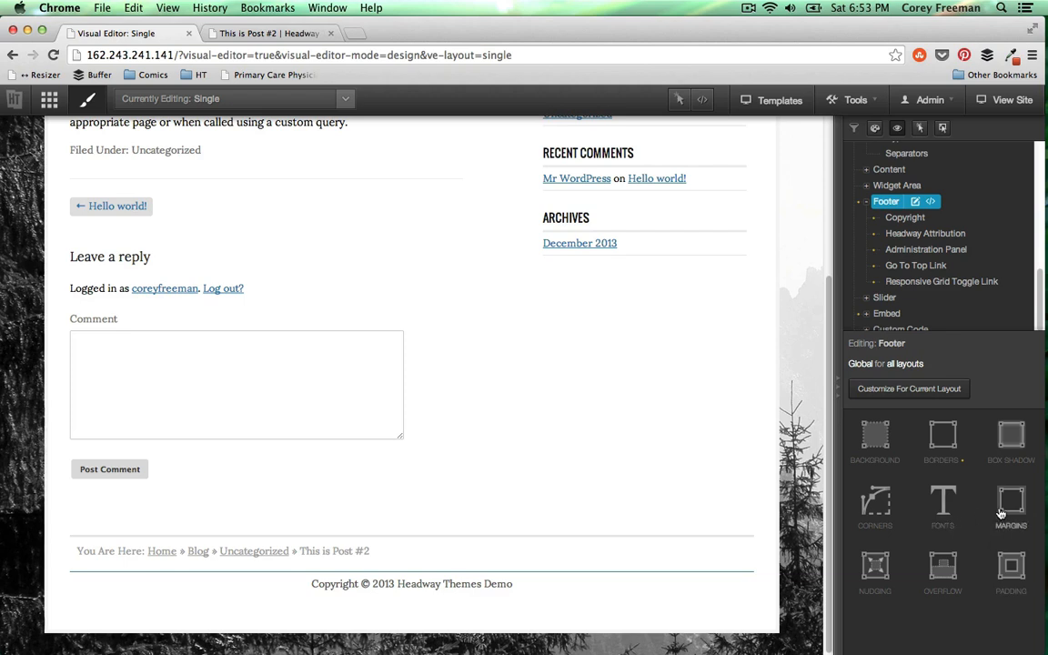
click(943, 437)
scroll(910, 437, down, 1)
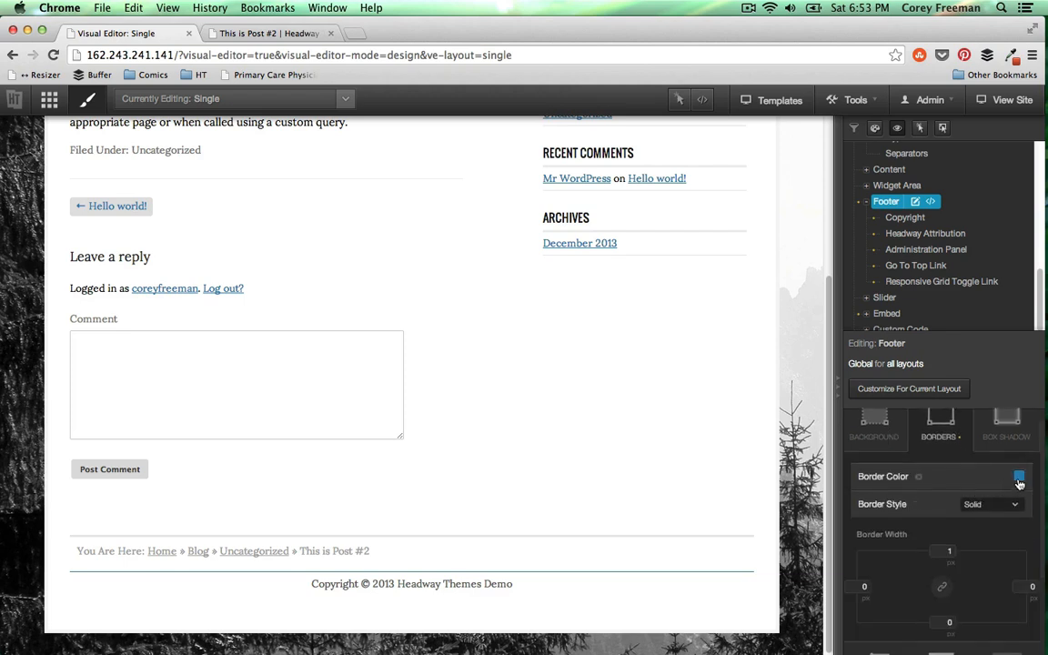
click(1017, 411)
click(900, 631)
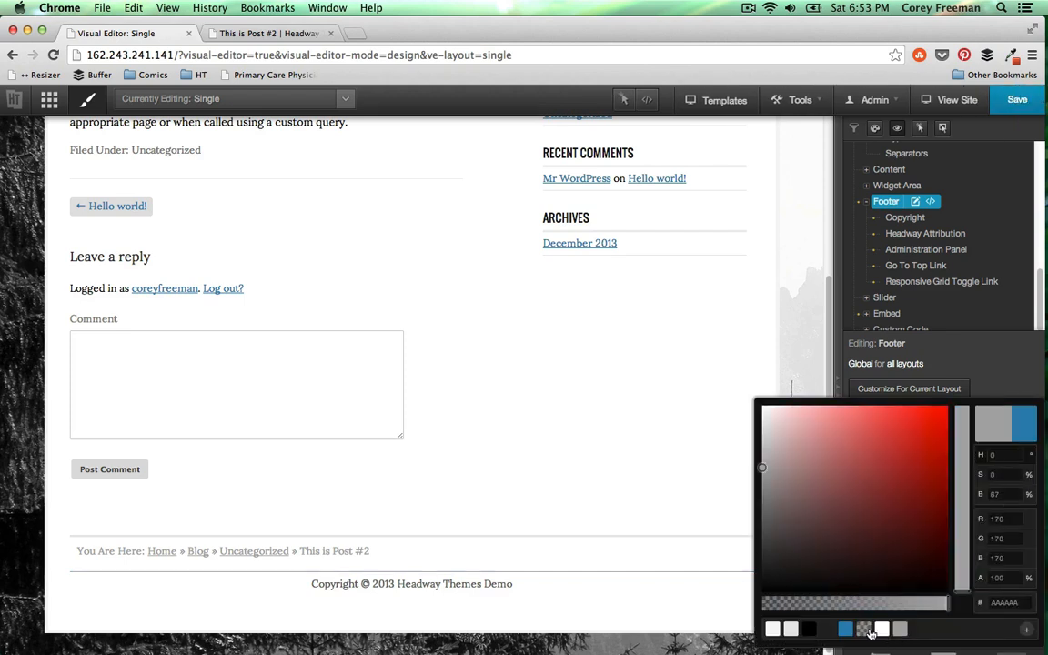
click(687, 580)
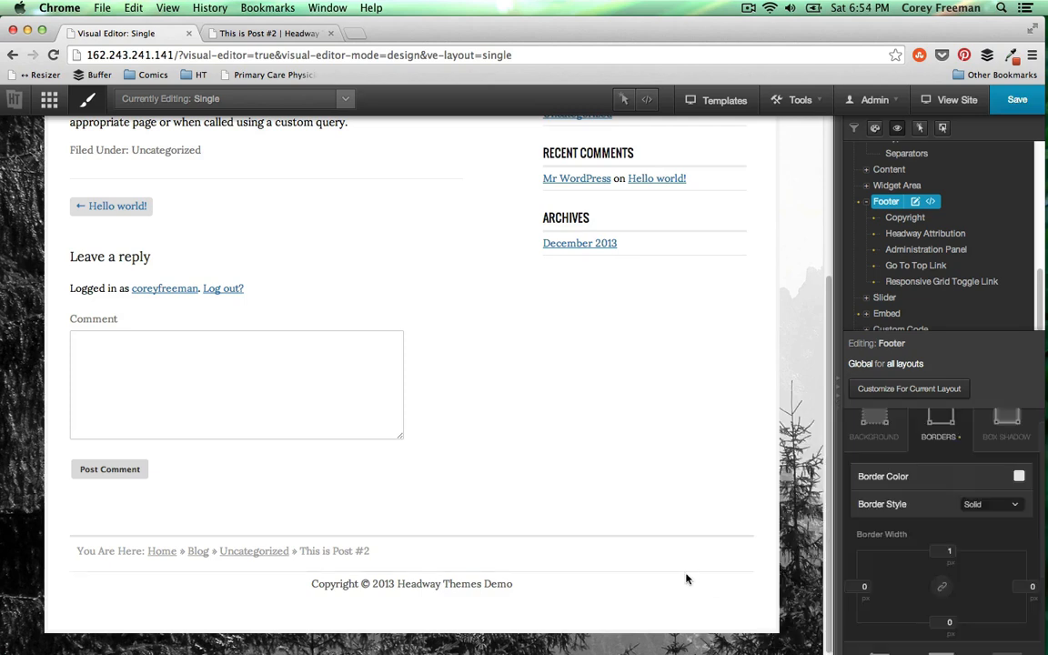
Set the font colour of the Footer's Copyright element to grey #AAAAAA and save the design
click(904, 218)
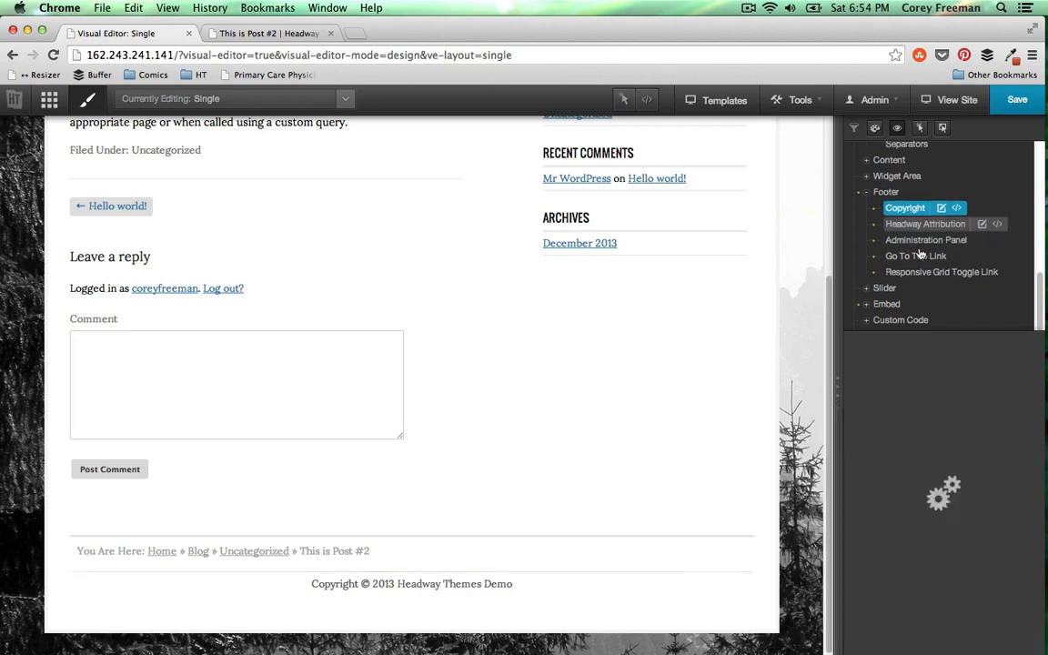
click(885, 450)
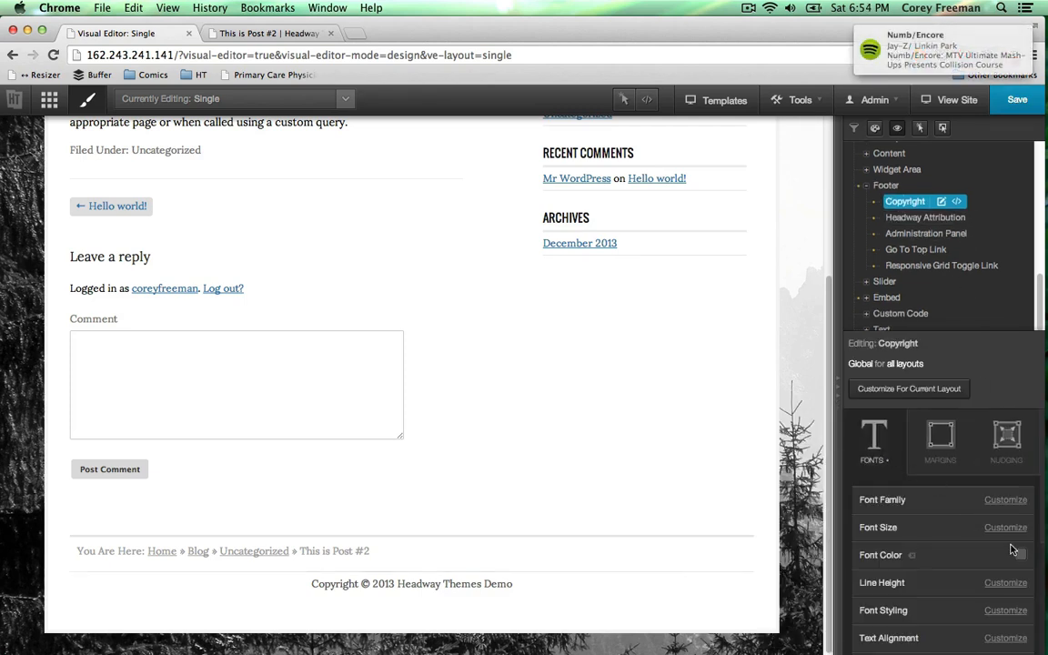
click(1017, 553)
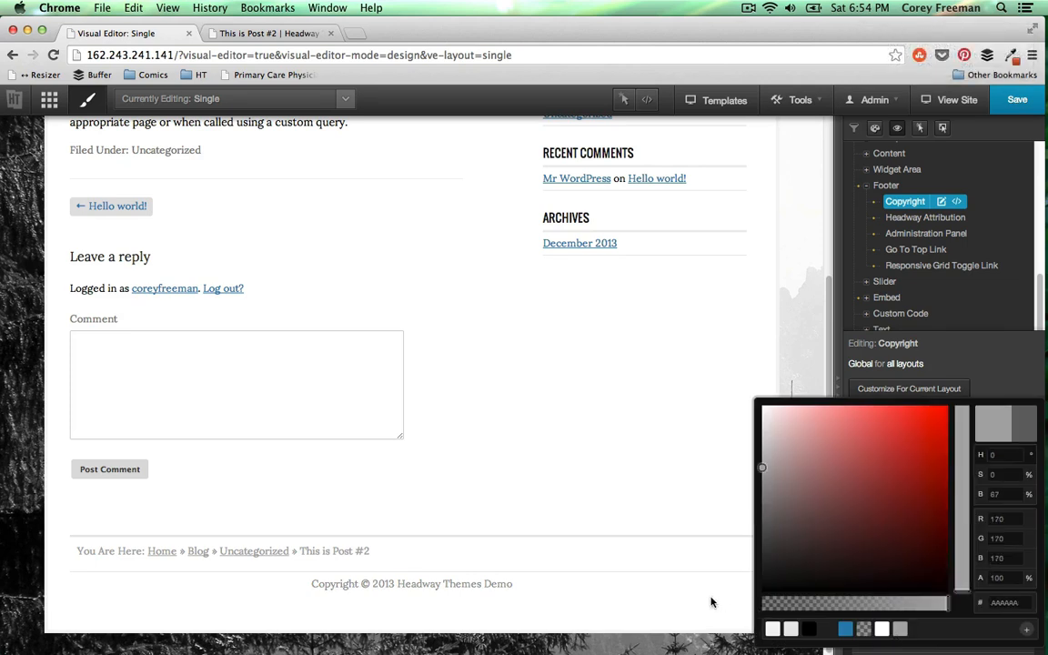
click(712, 601)
key(super+s)
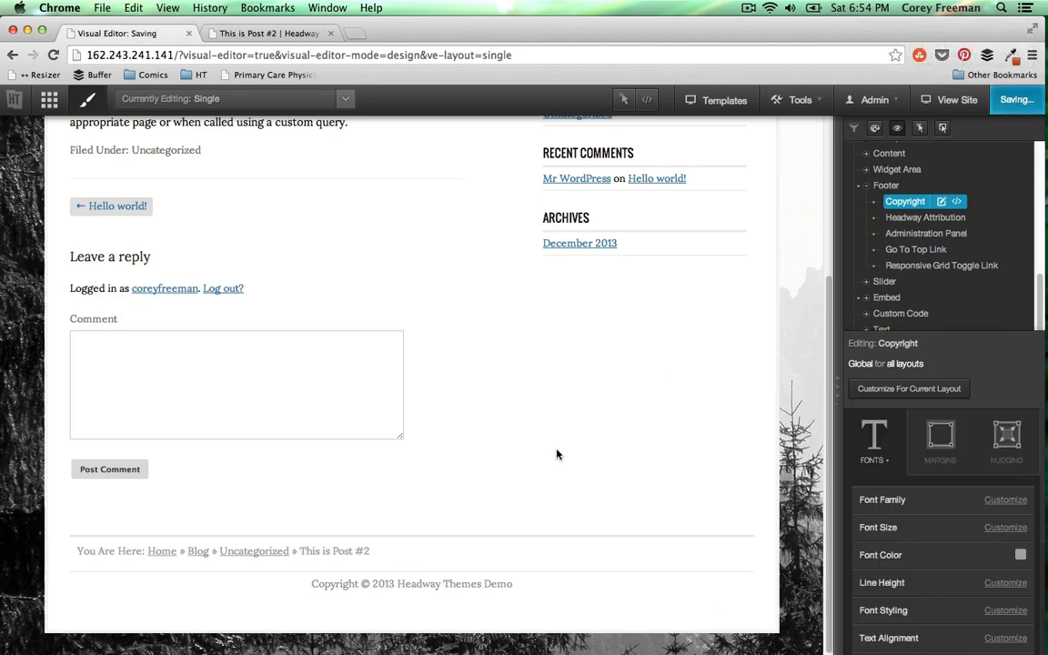
Reload the live "This is Post #2" page and check the footer border and copyright styling
click(270, 33)
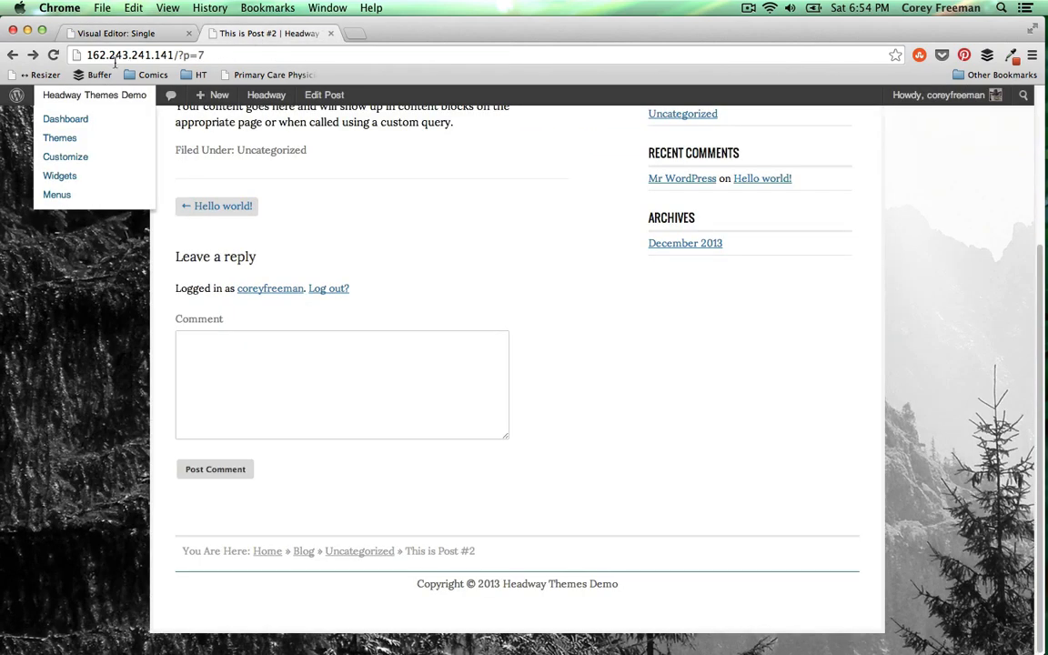
click(54, 54)
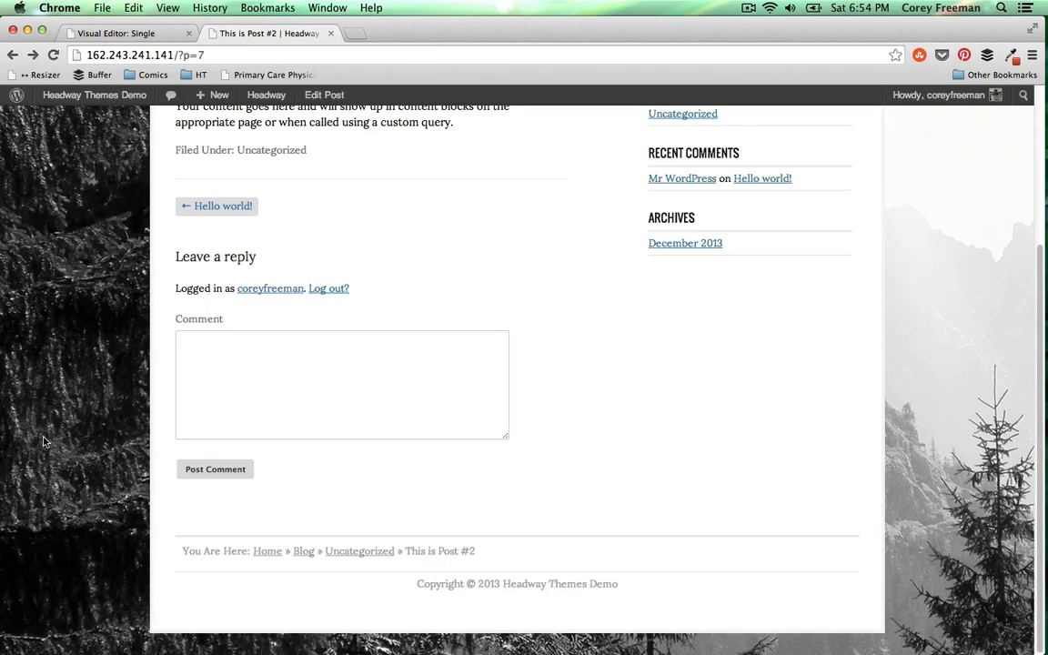
scroll(42, 441, up, 5)
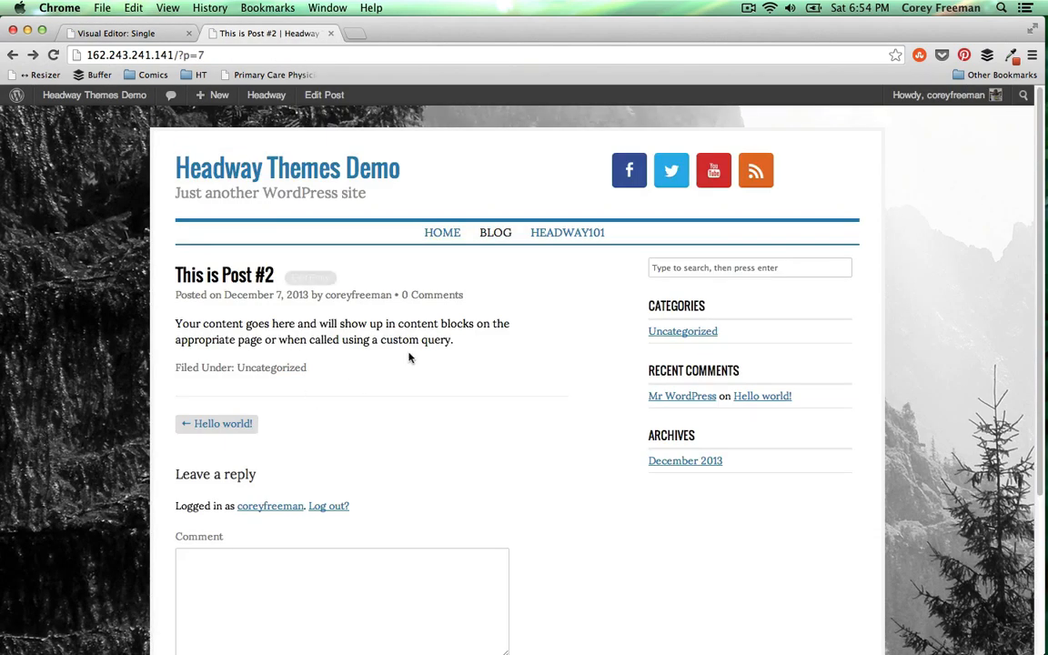
scroll(541, 445, down, 5)
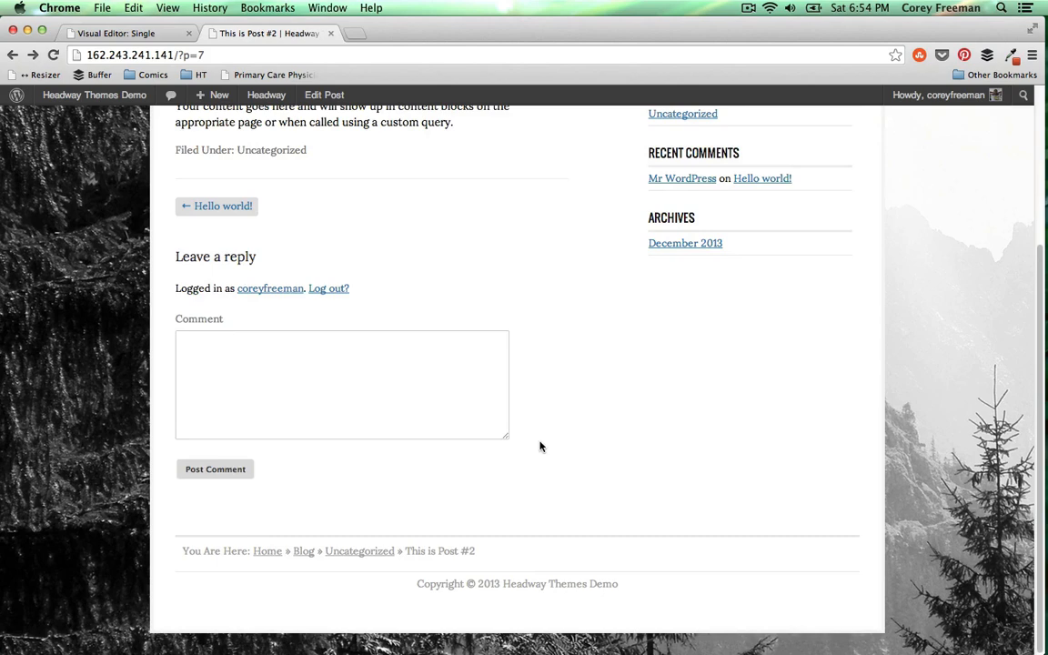
Open the live "Hello world!" post and the site's home page to review their layout down to the footer
click(217, 205)
scroll(93, 432, down, 5)
scroll(94, 432, up, 5)
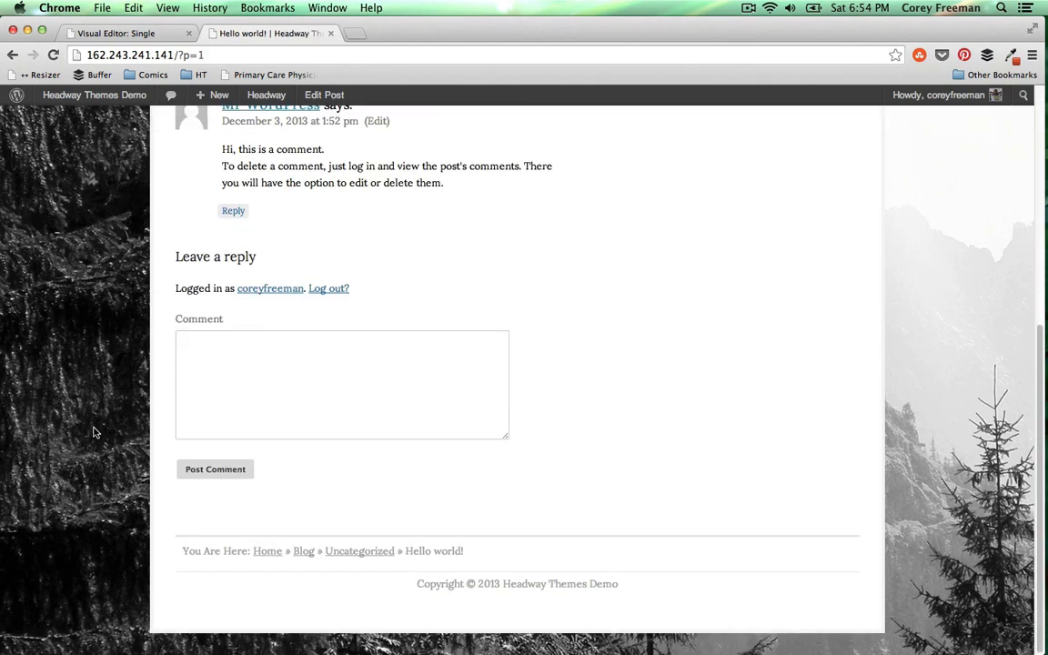
click(279, 173)
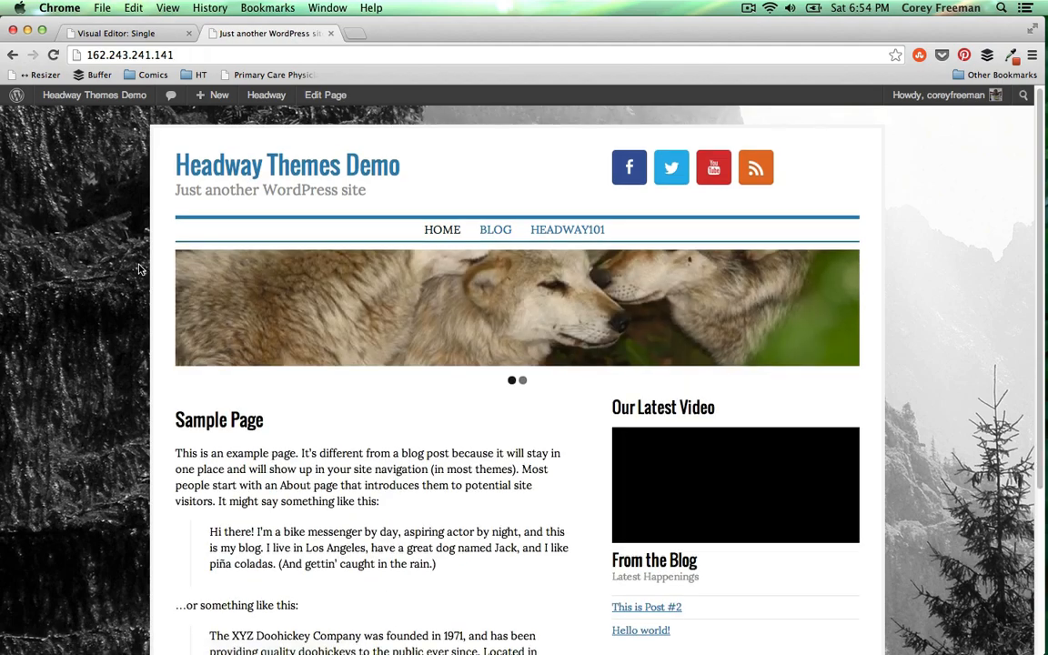
scroll(139, 269, down, 2)
scroll(140, 268, down, 3)
scroll(139, 269, up, 6)
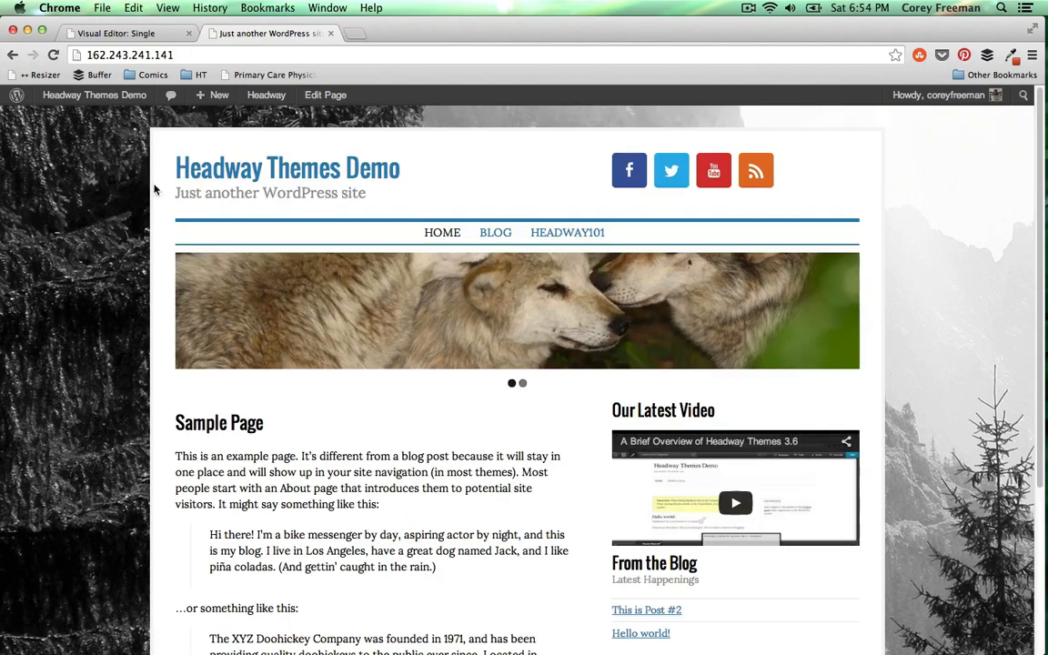
In the Single layout's grid mode, extend the wrapper below the Footer block and draw a new full-width block there
click(125, 33)
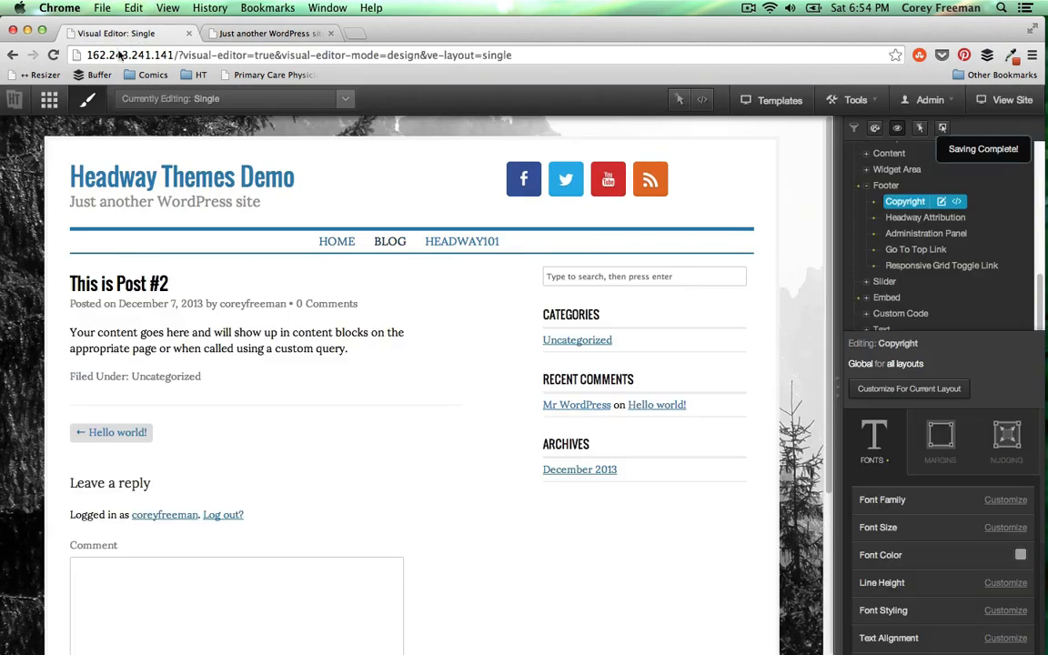
click(50, 104)
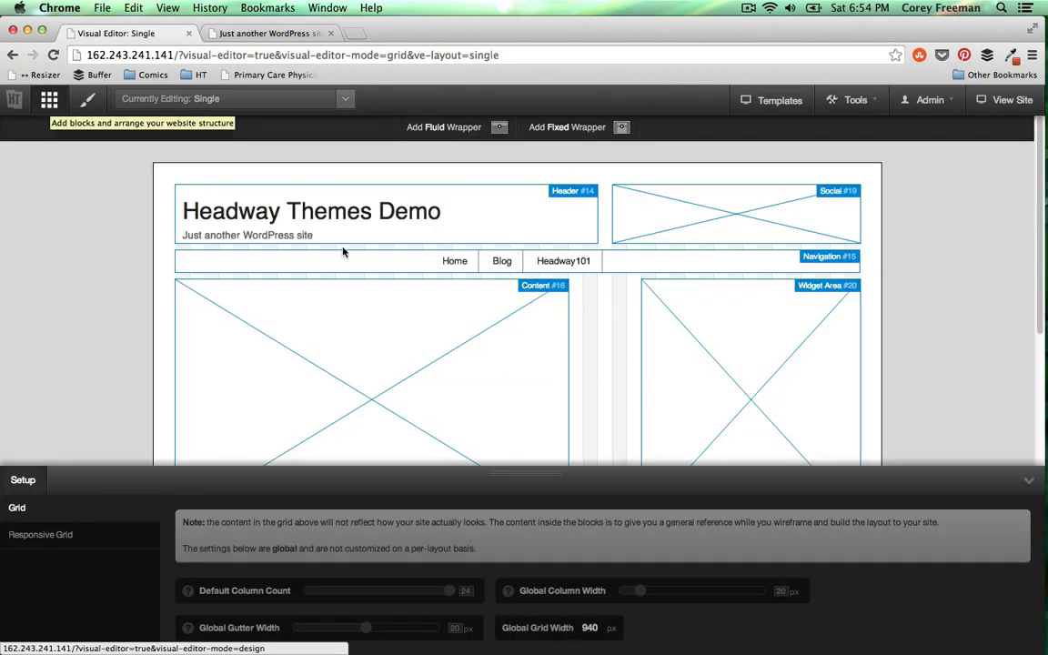
scroll(363, 254, down, 5)
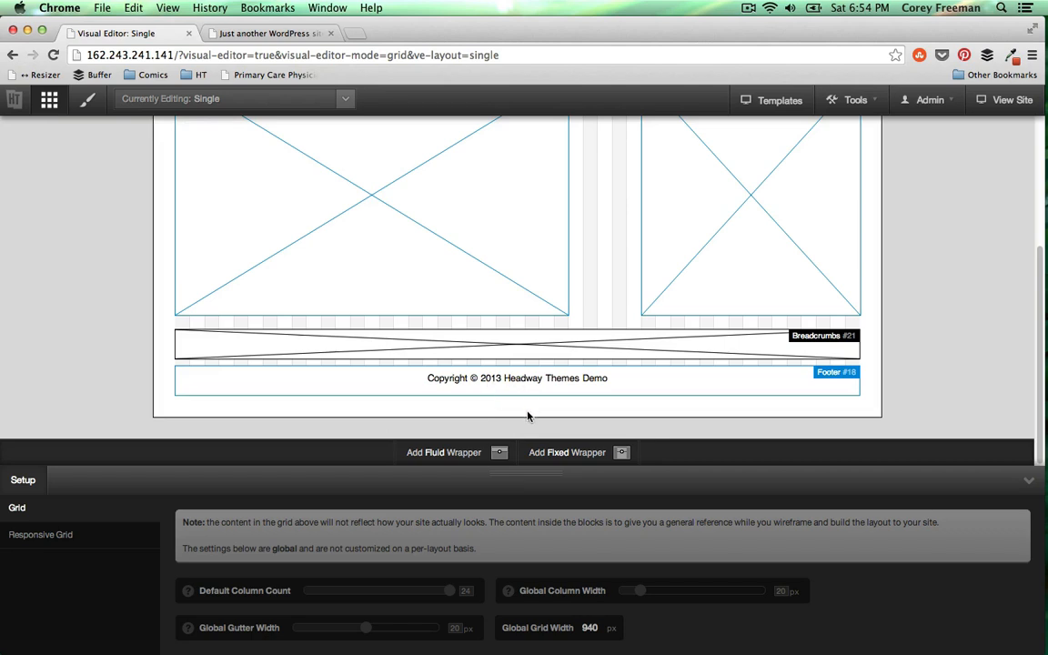
click(748, 8)
drag(606, 416, 613, 477)
scroll(519, 415, down, 2)
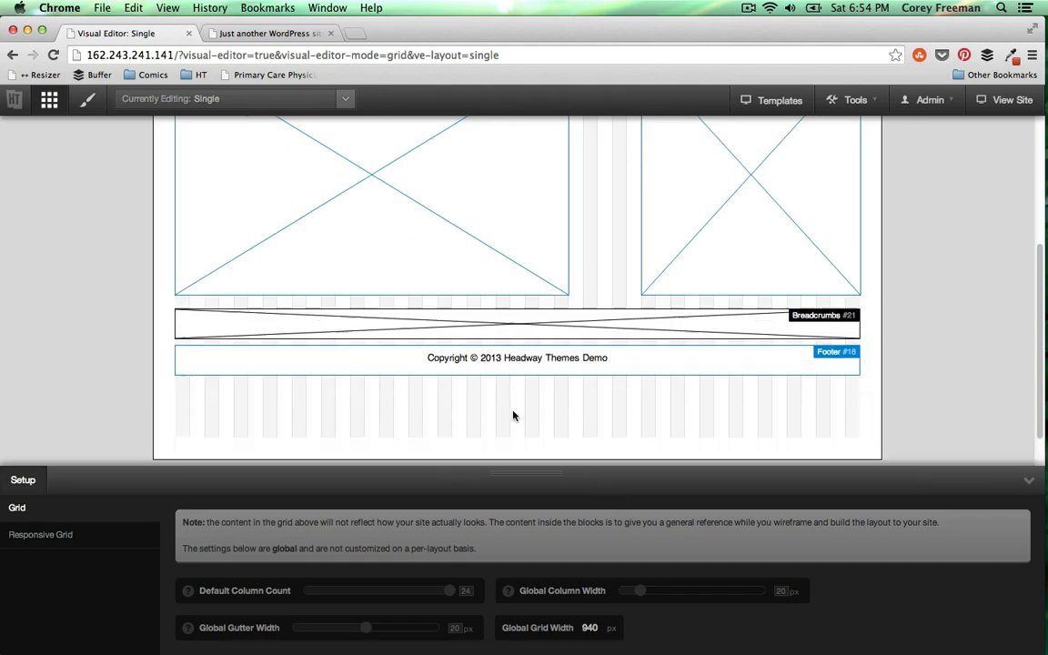
drag(180, 369, 908, 412)
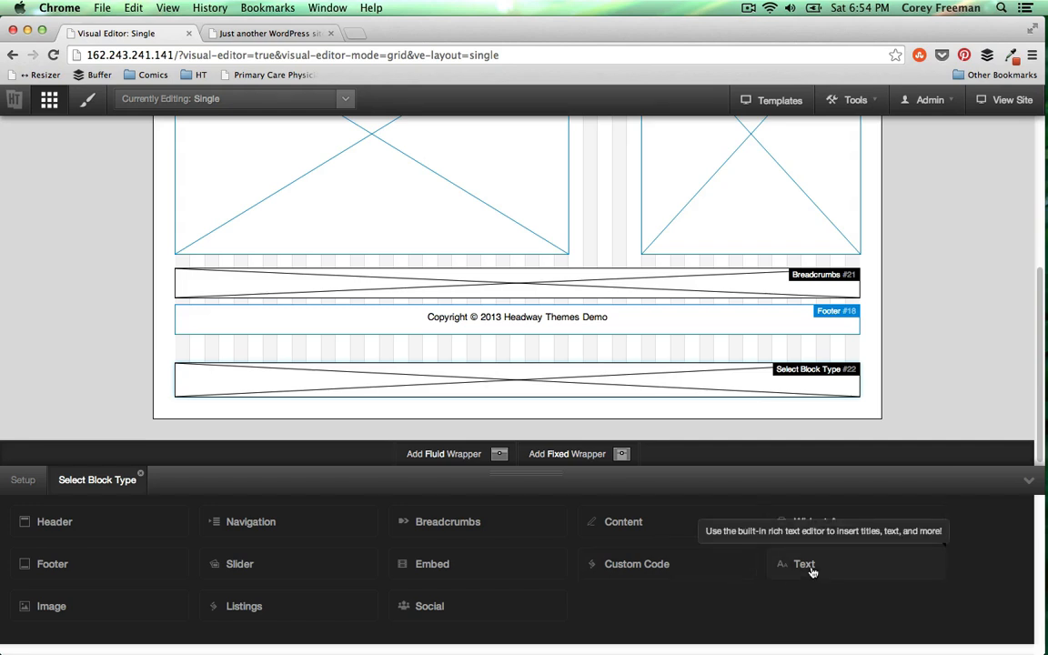
Delete the untyped block below the Footer, shrink the wrapper back up to the Footer and save the layout
right_click(631, 386)
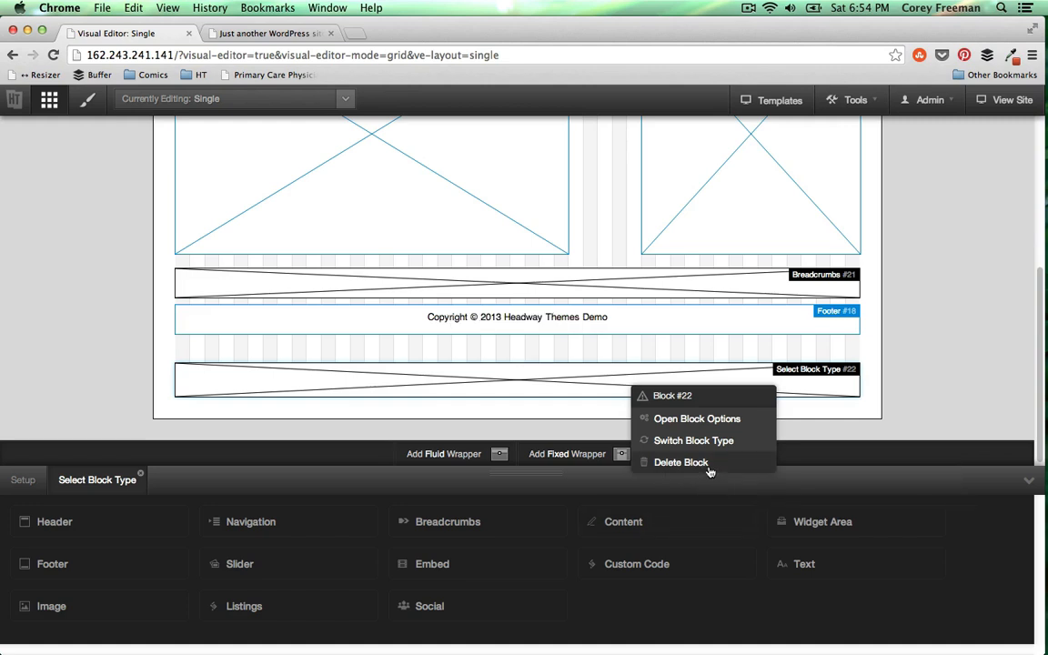
click(709, 464)
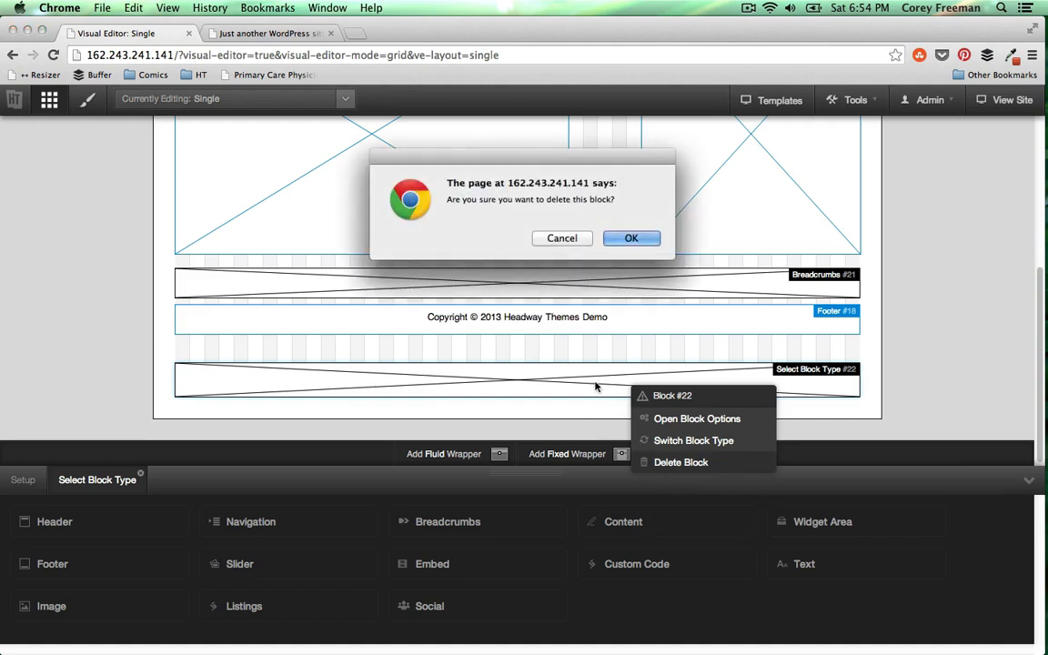
click(628, 239)
drag(590, 415, 603, 357)
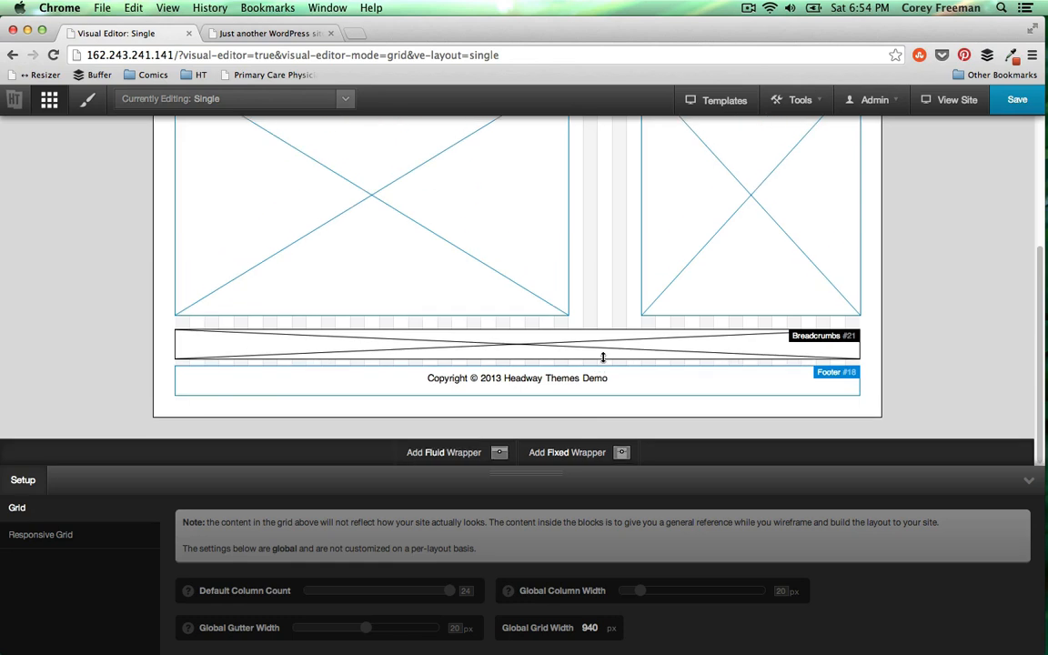
key(ctrl+s)
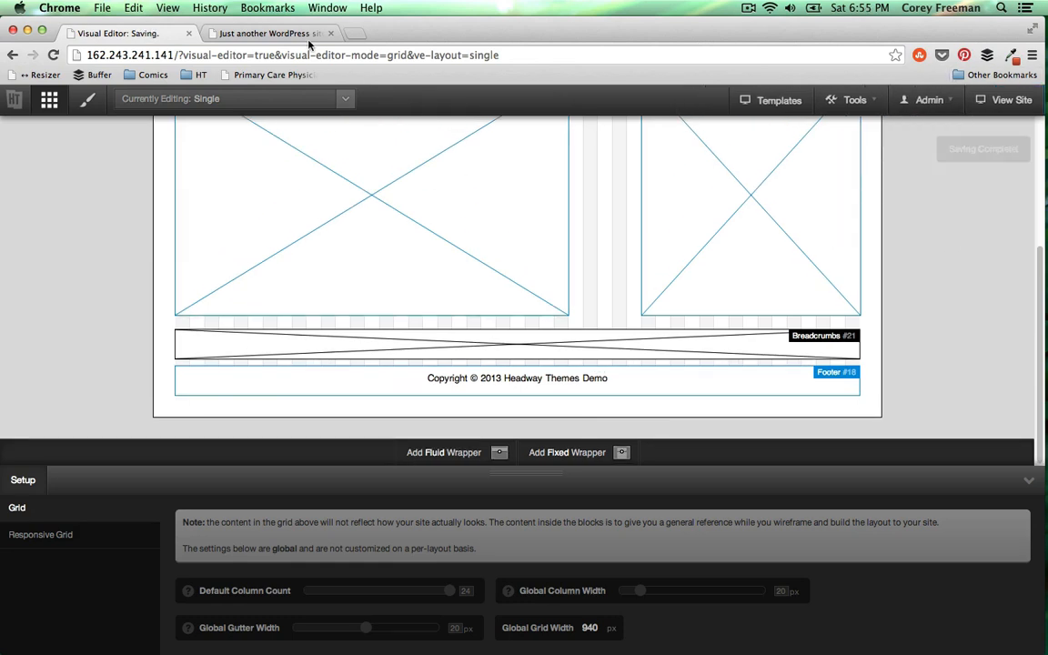
Reload the live home page and look it over from header to footer
click(273, 33)
click(53, 55)
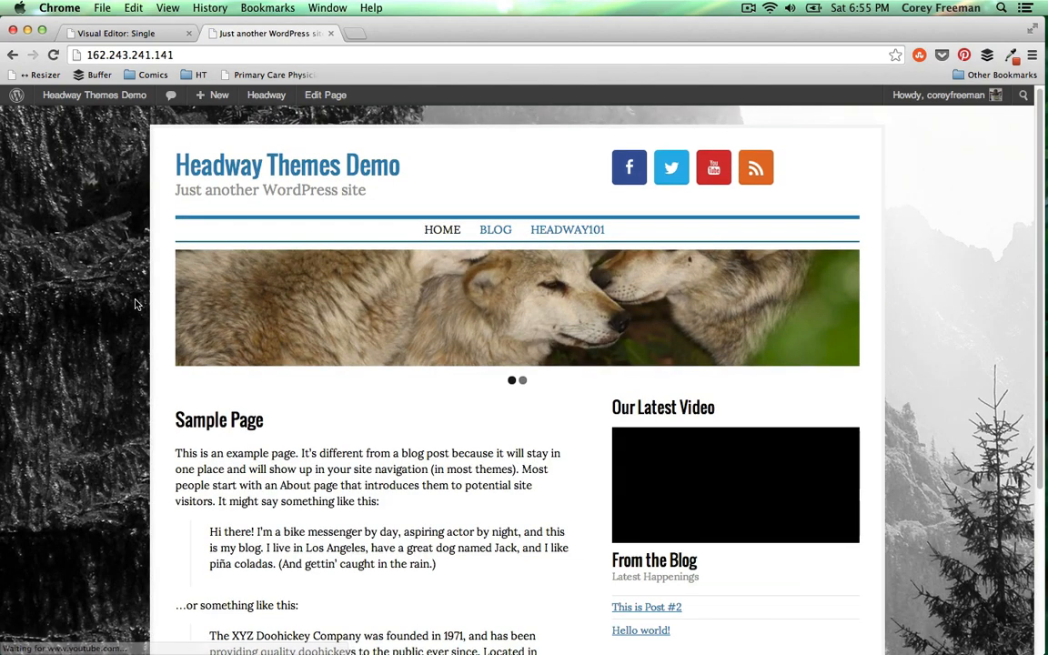
scroll(134, 304, down, 5)
scroll(135, 304, up, 5)
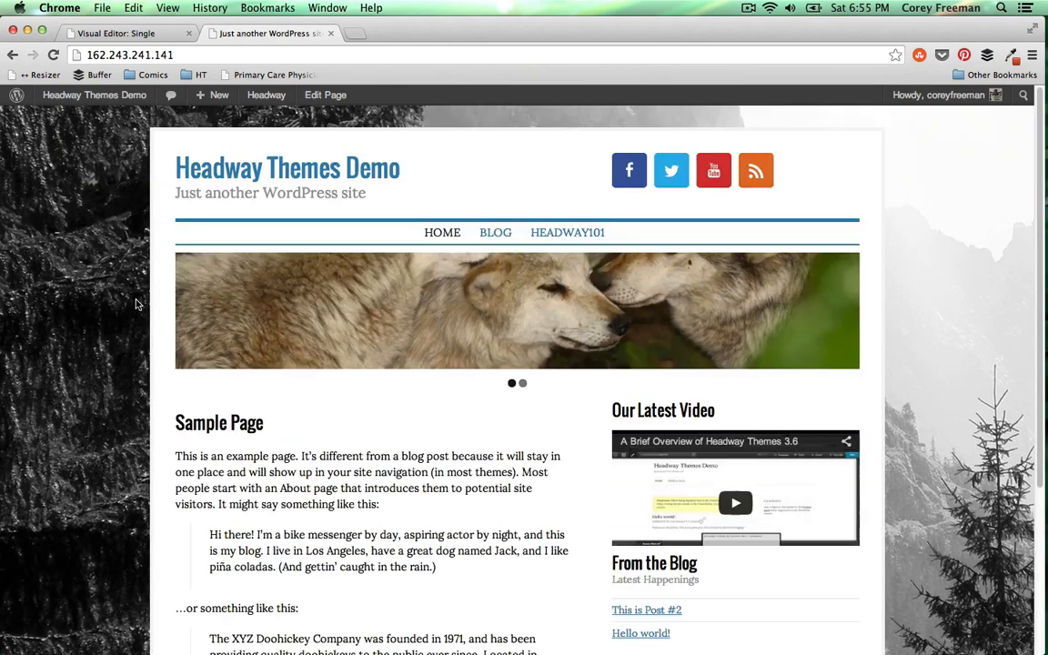
click(264, 166)
Open headway101.com/go/headway in a new browser tab
key(super+t)
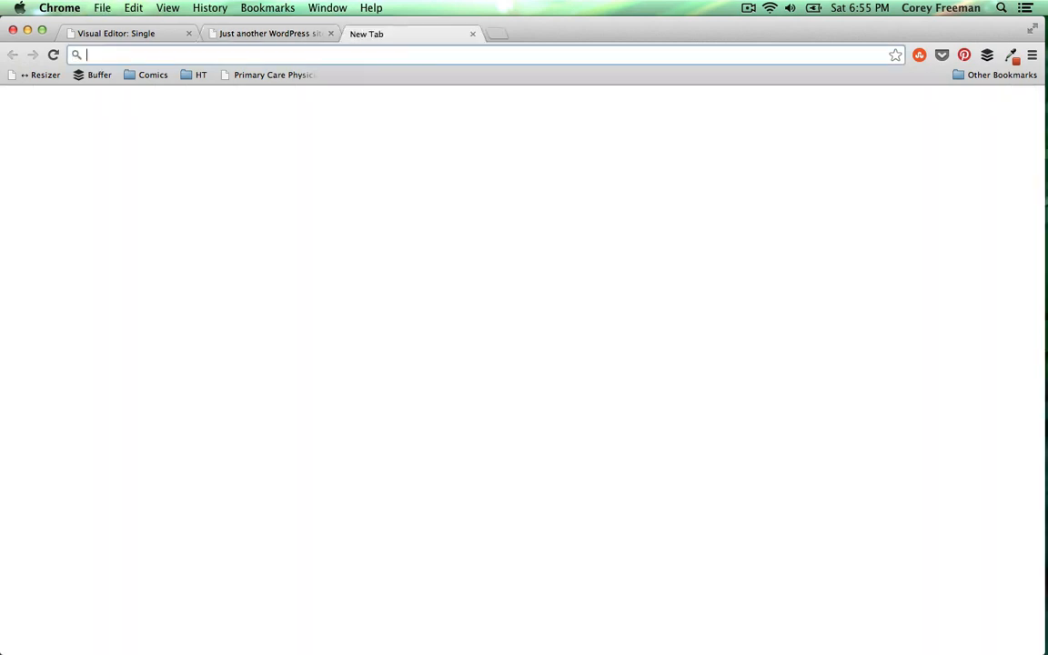
text(headway101.com/go/headwa)
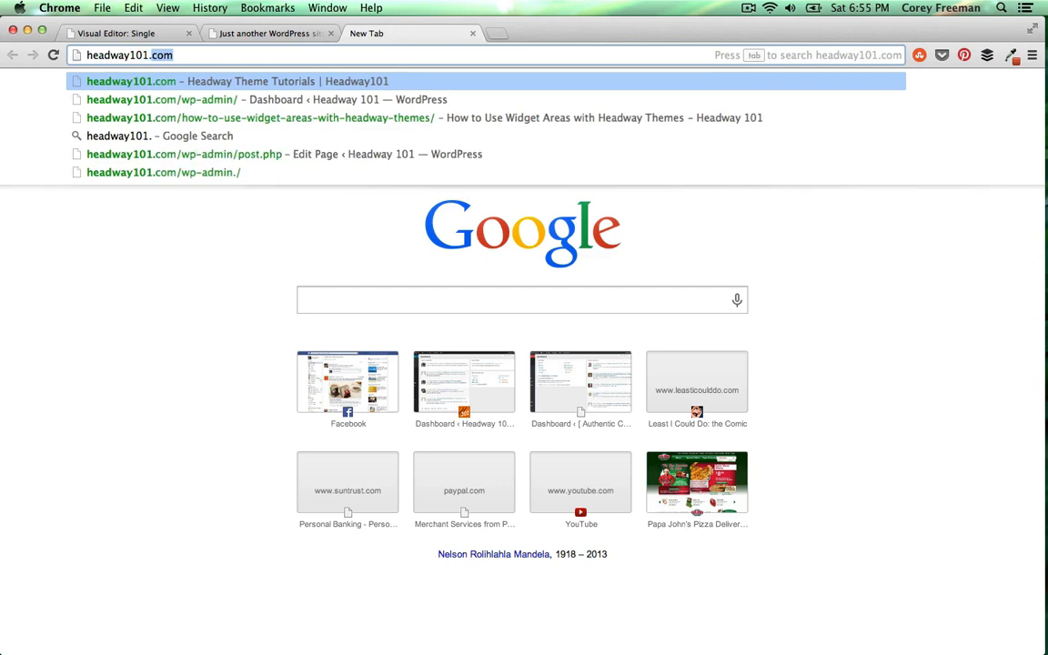
text(ythe)
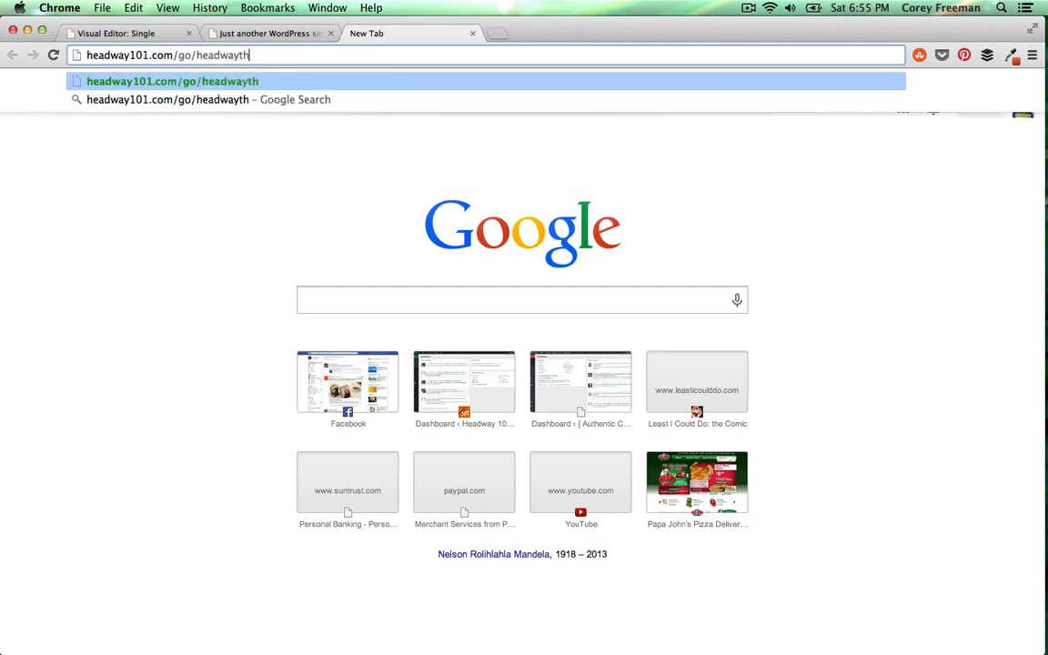
key(BackSpace)
key(BackSpace)
key(BackSpace)
key(Return)
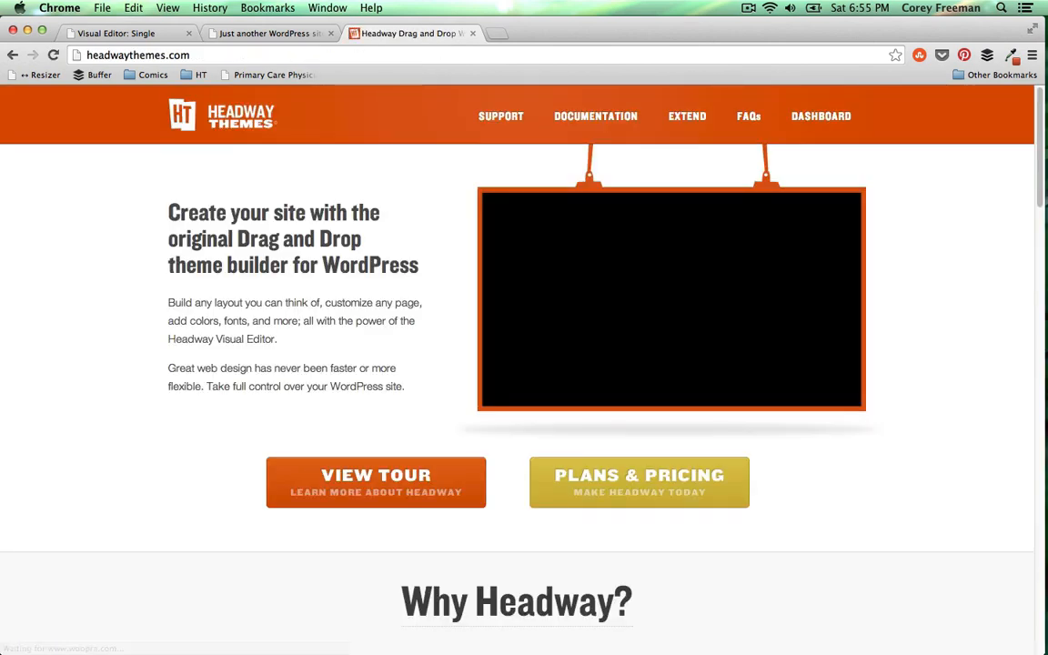
Open headway101.com in another new browser tab
click(216, 56)
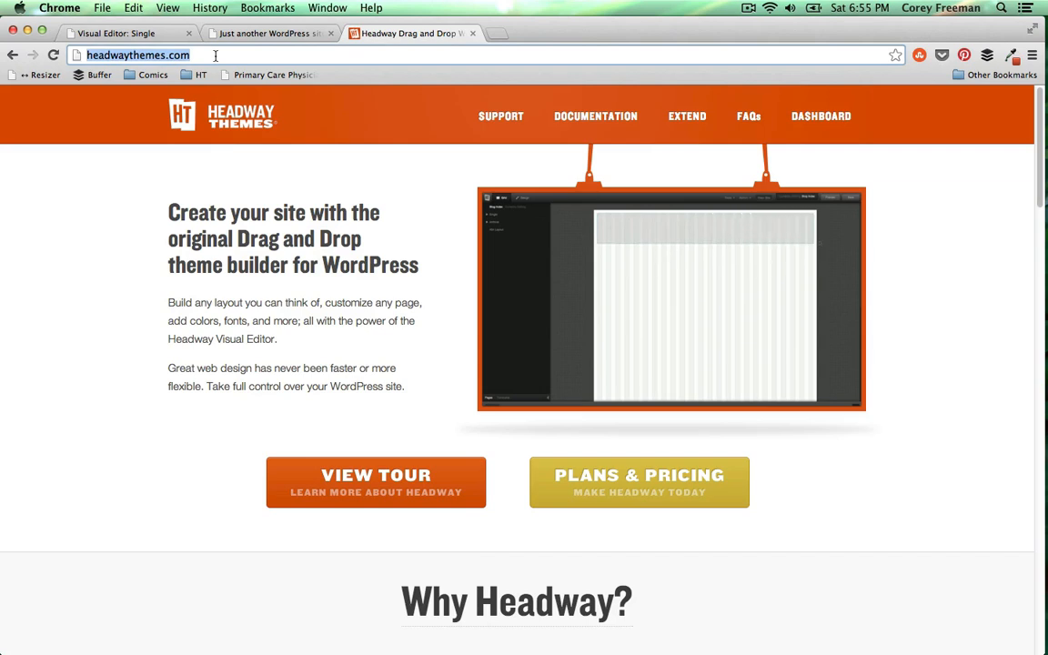
key(super+t)
text(headway01)
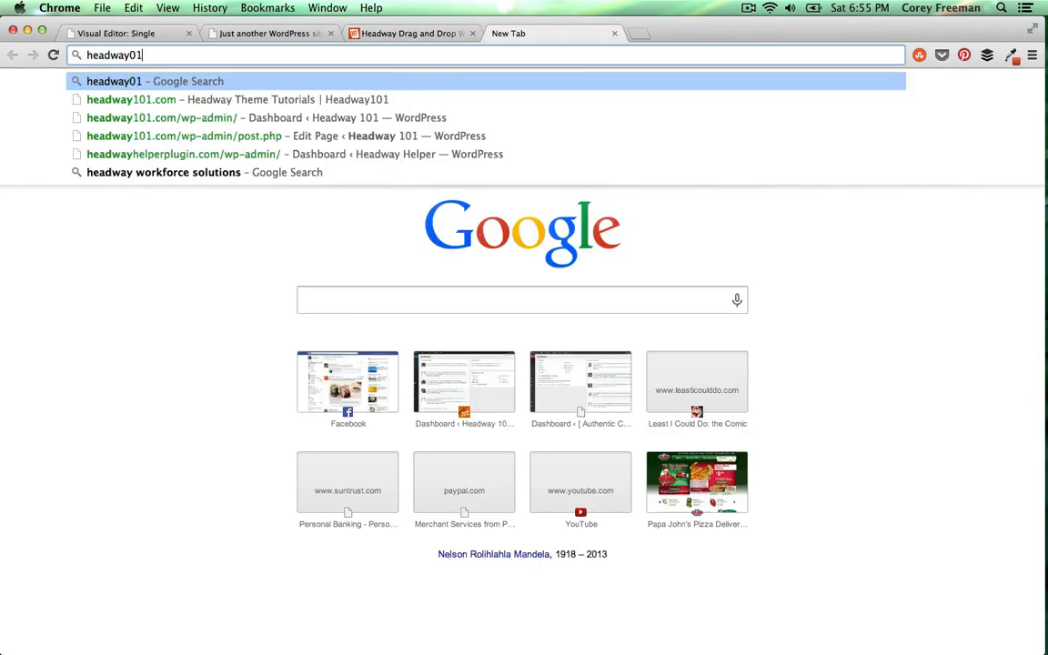
key(BackSpace)
key(BackSpace)
text(101.com)
key(Return)
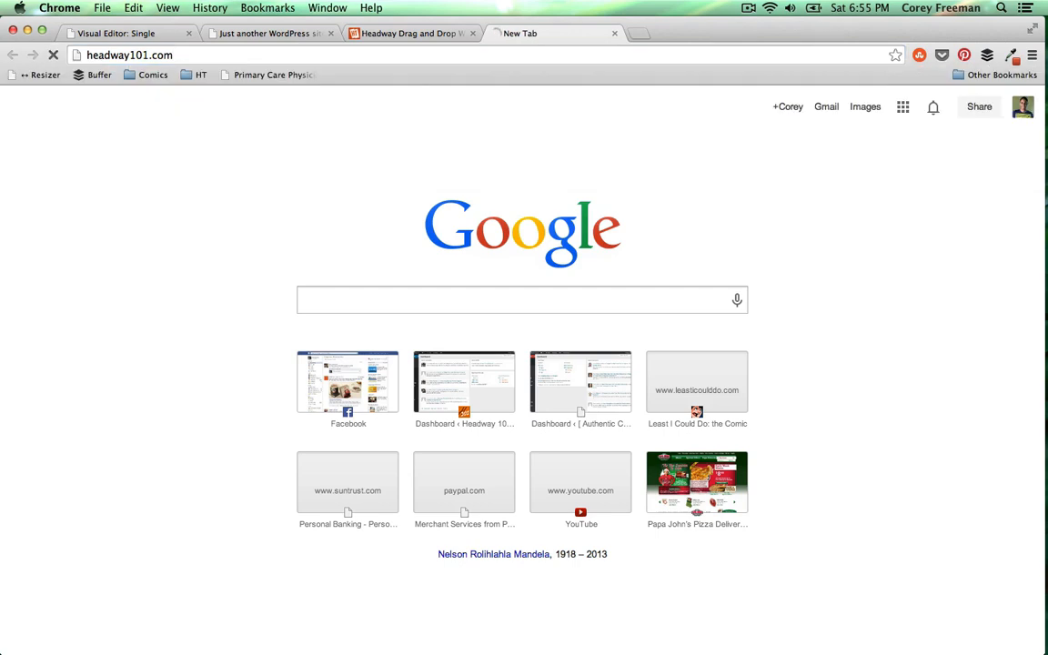